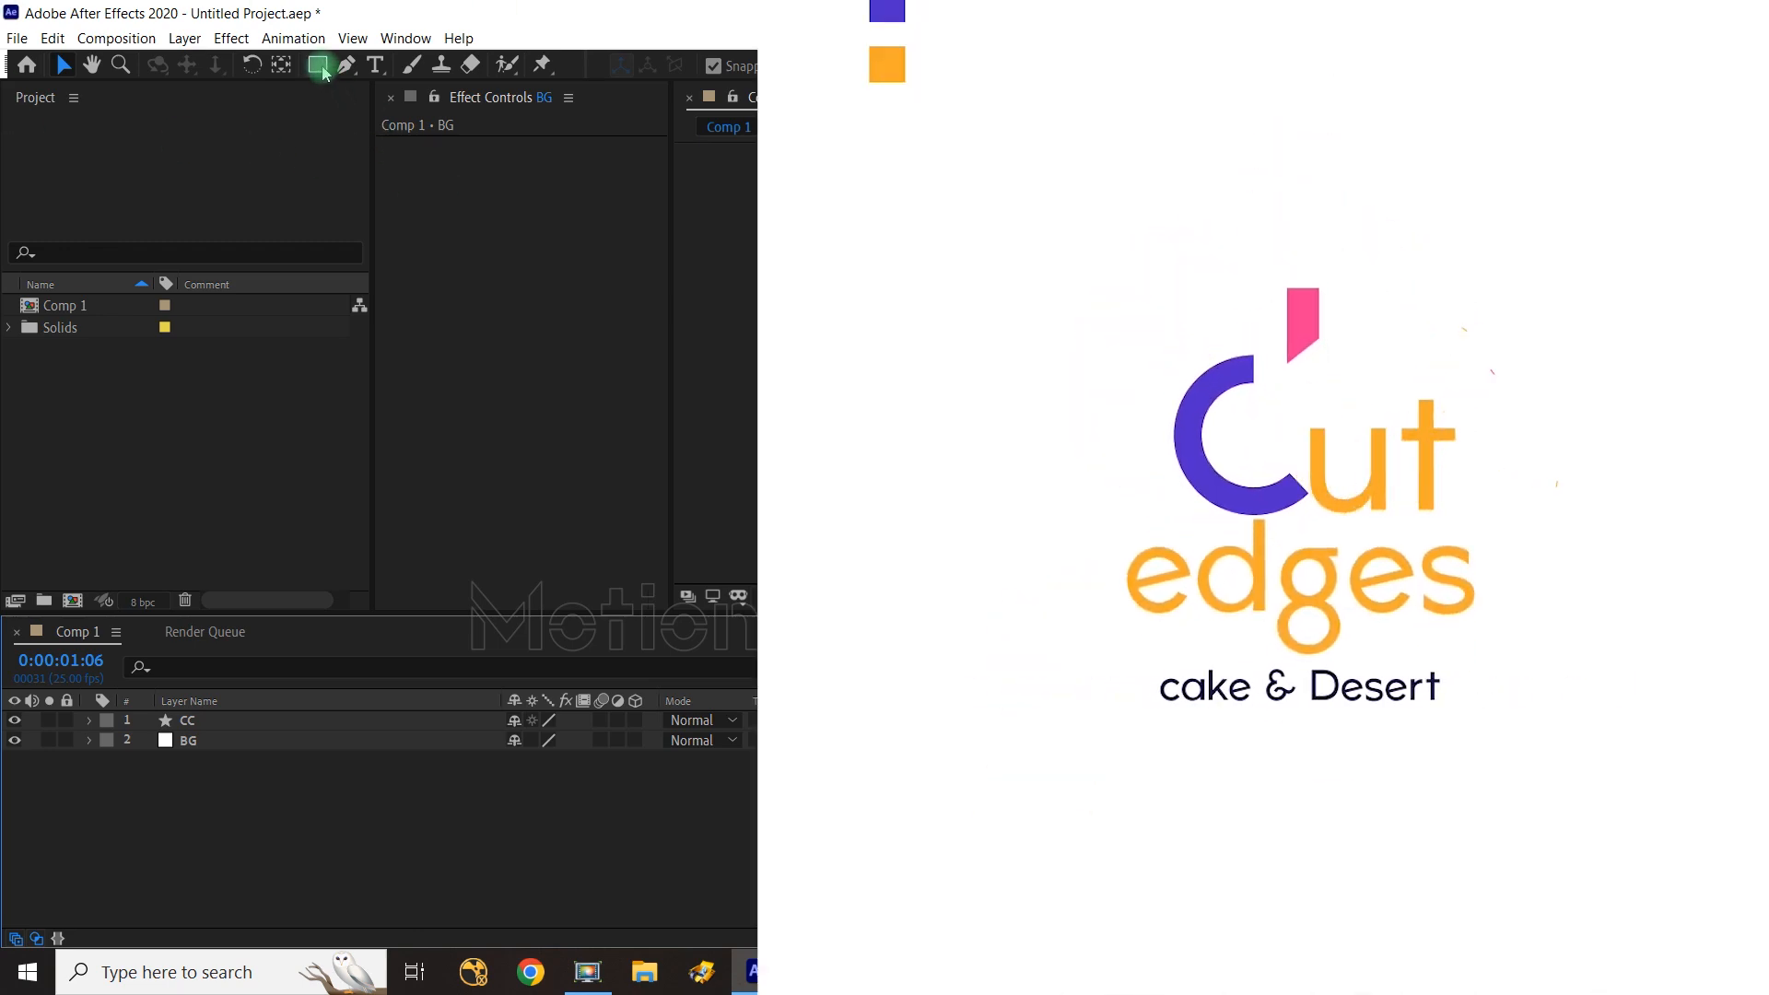
# Choose the Ellipse tool and set the shape fill to None
pyautogui.click(318, 68)
pyautogui.click(446, 115)
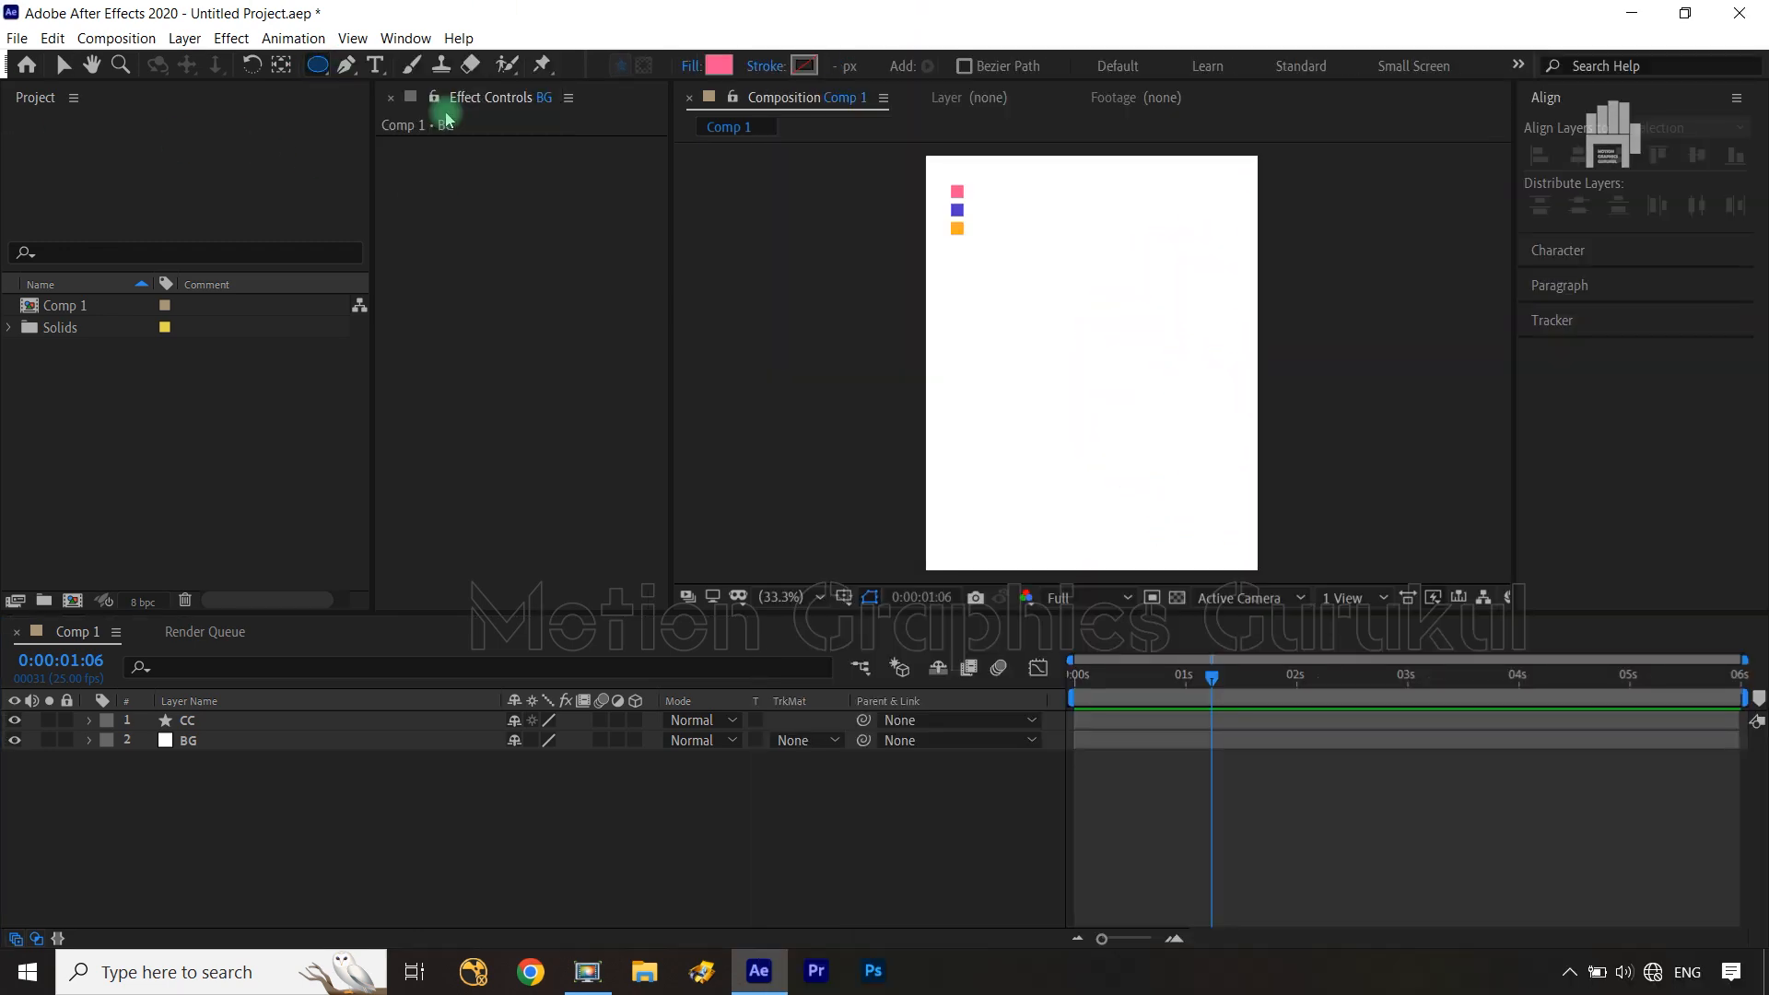
pyautogui.click(689, 68)
pyautogui.click(758, 423)
pyautogui.click(849, 556)
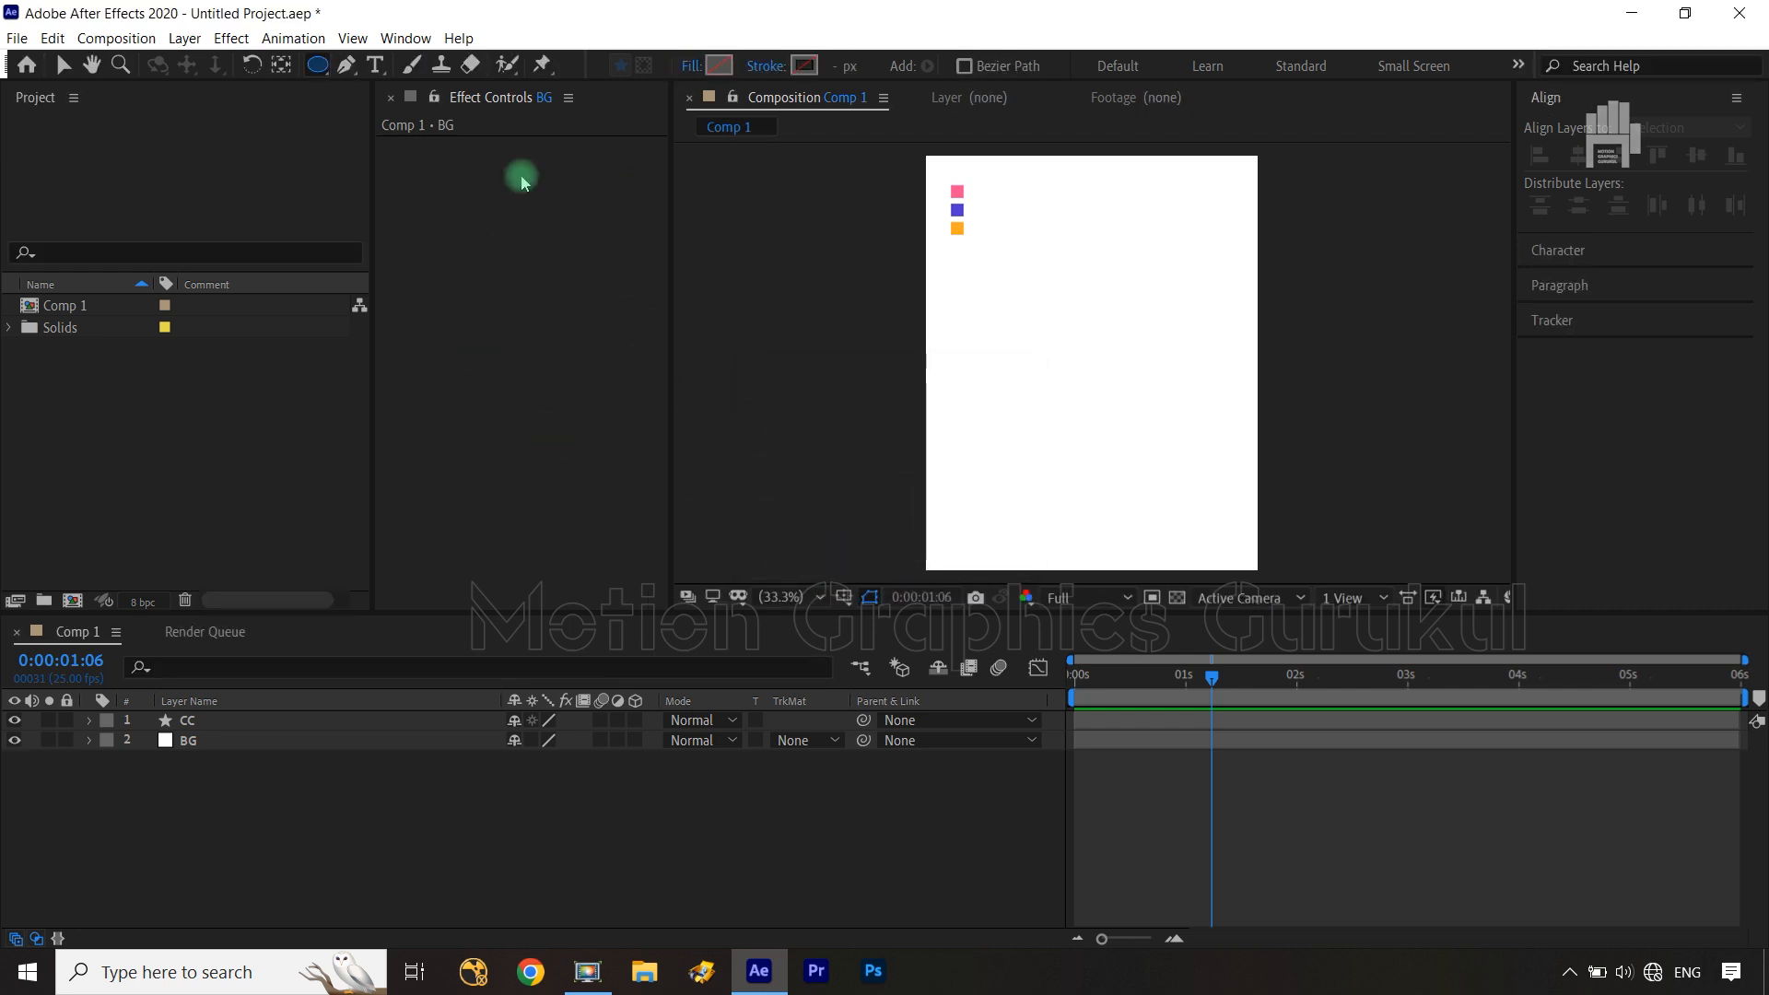
# Set the shape stroke colour to pink, sampled from the pink palette swatch in the composition
pyautogui.click(805, 66)
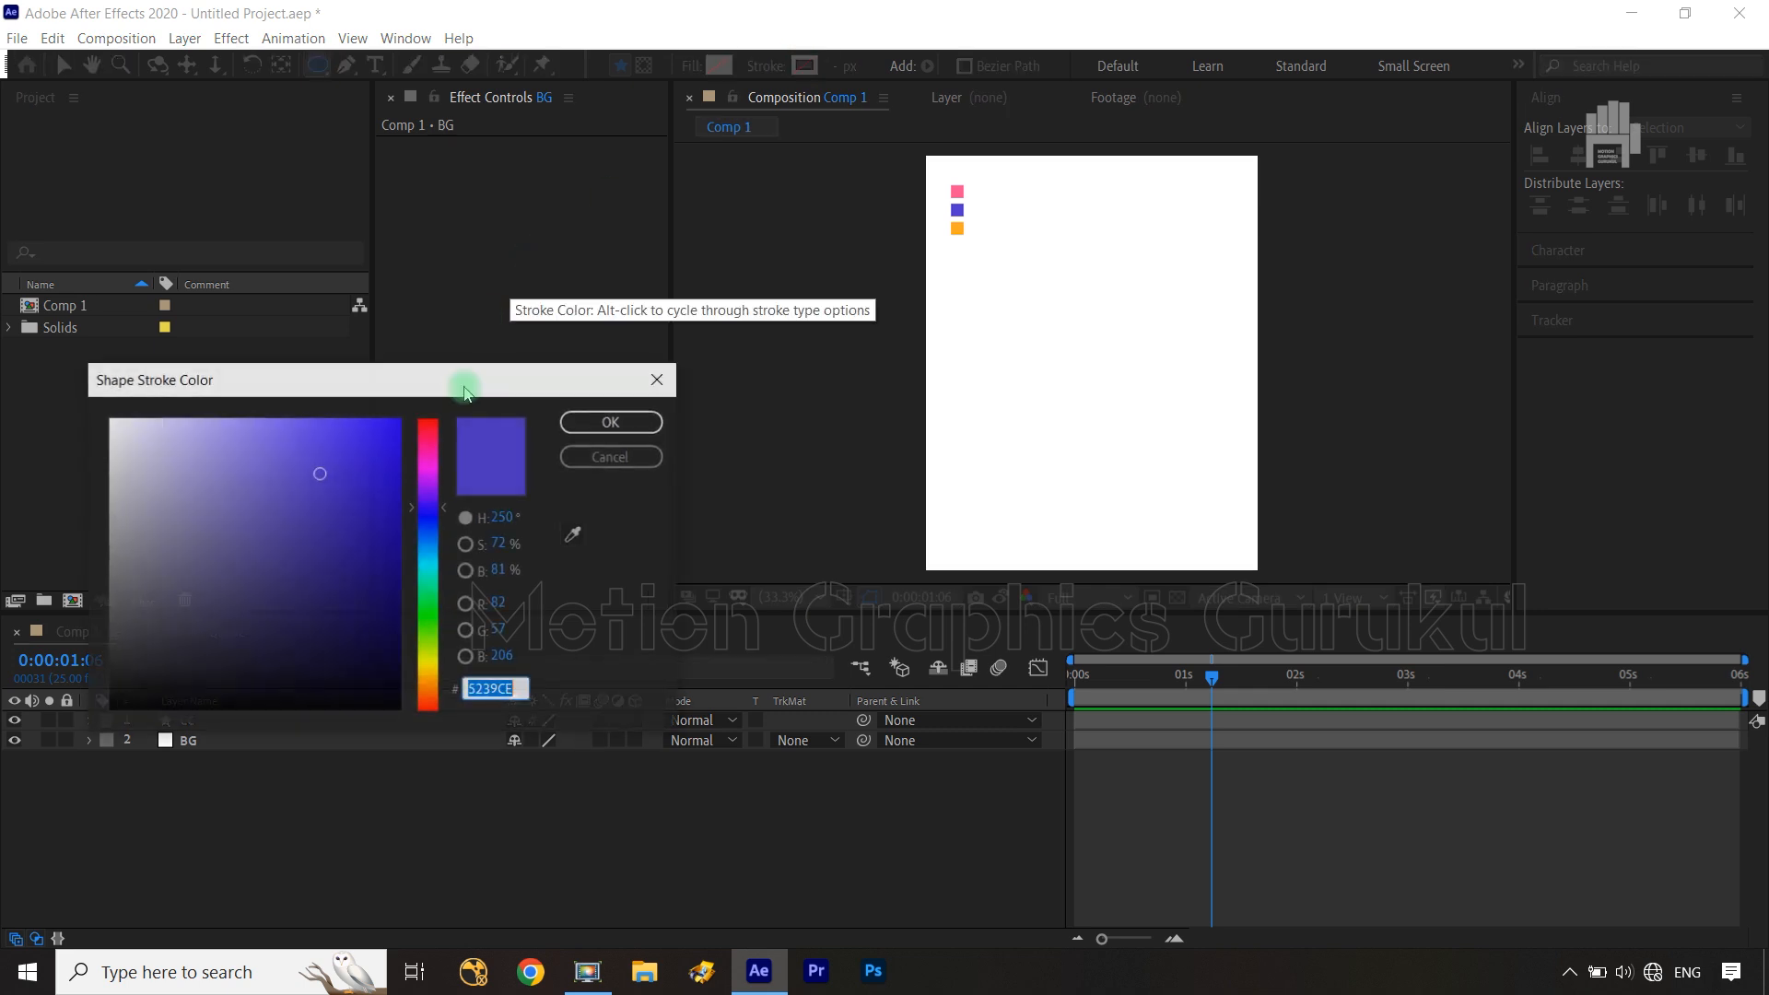
pyautogui.click(575, 535)
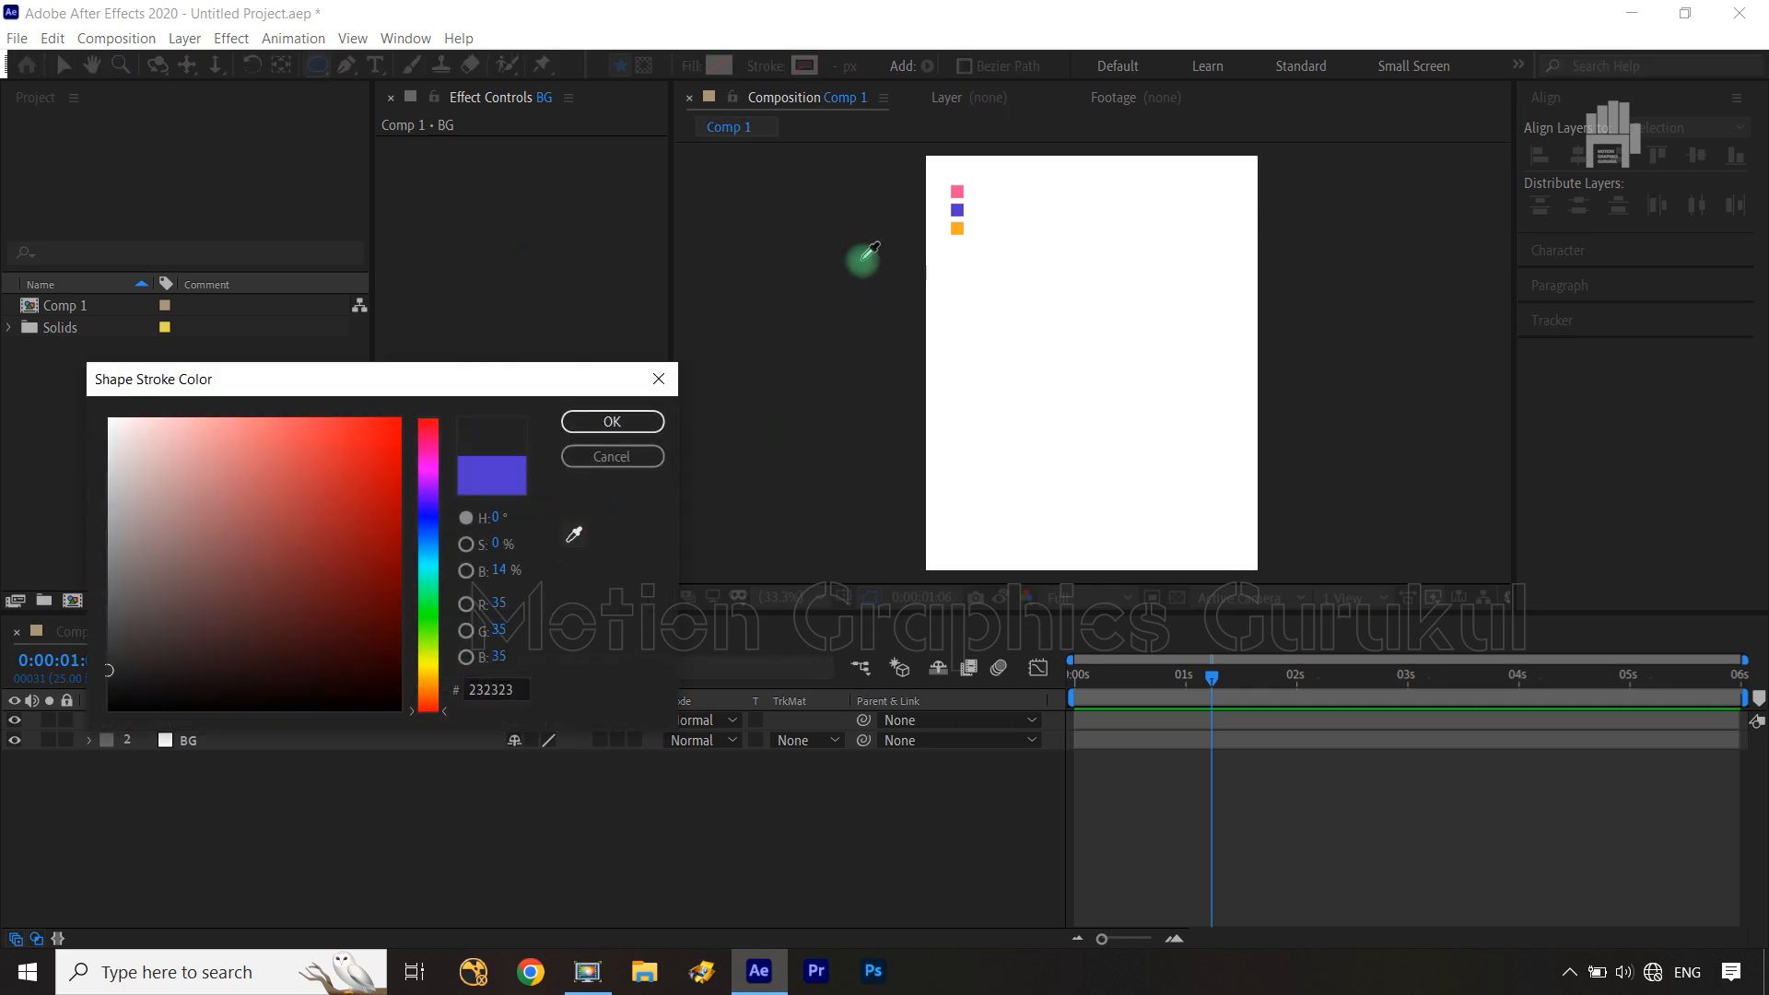
pyautogui.click(957, 192)
pyautogui.click(611, 420)
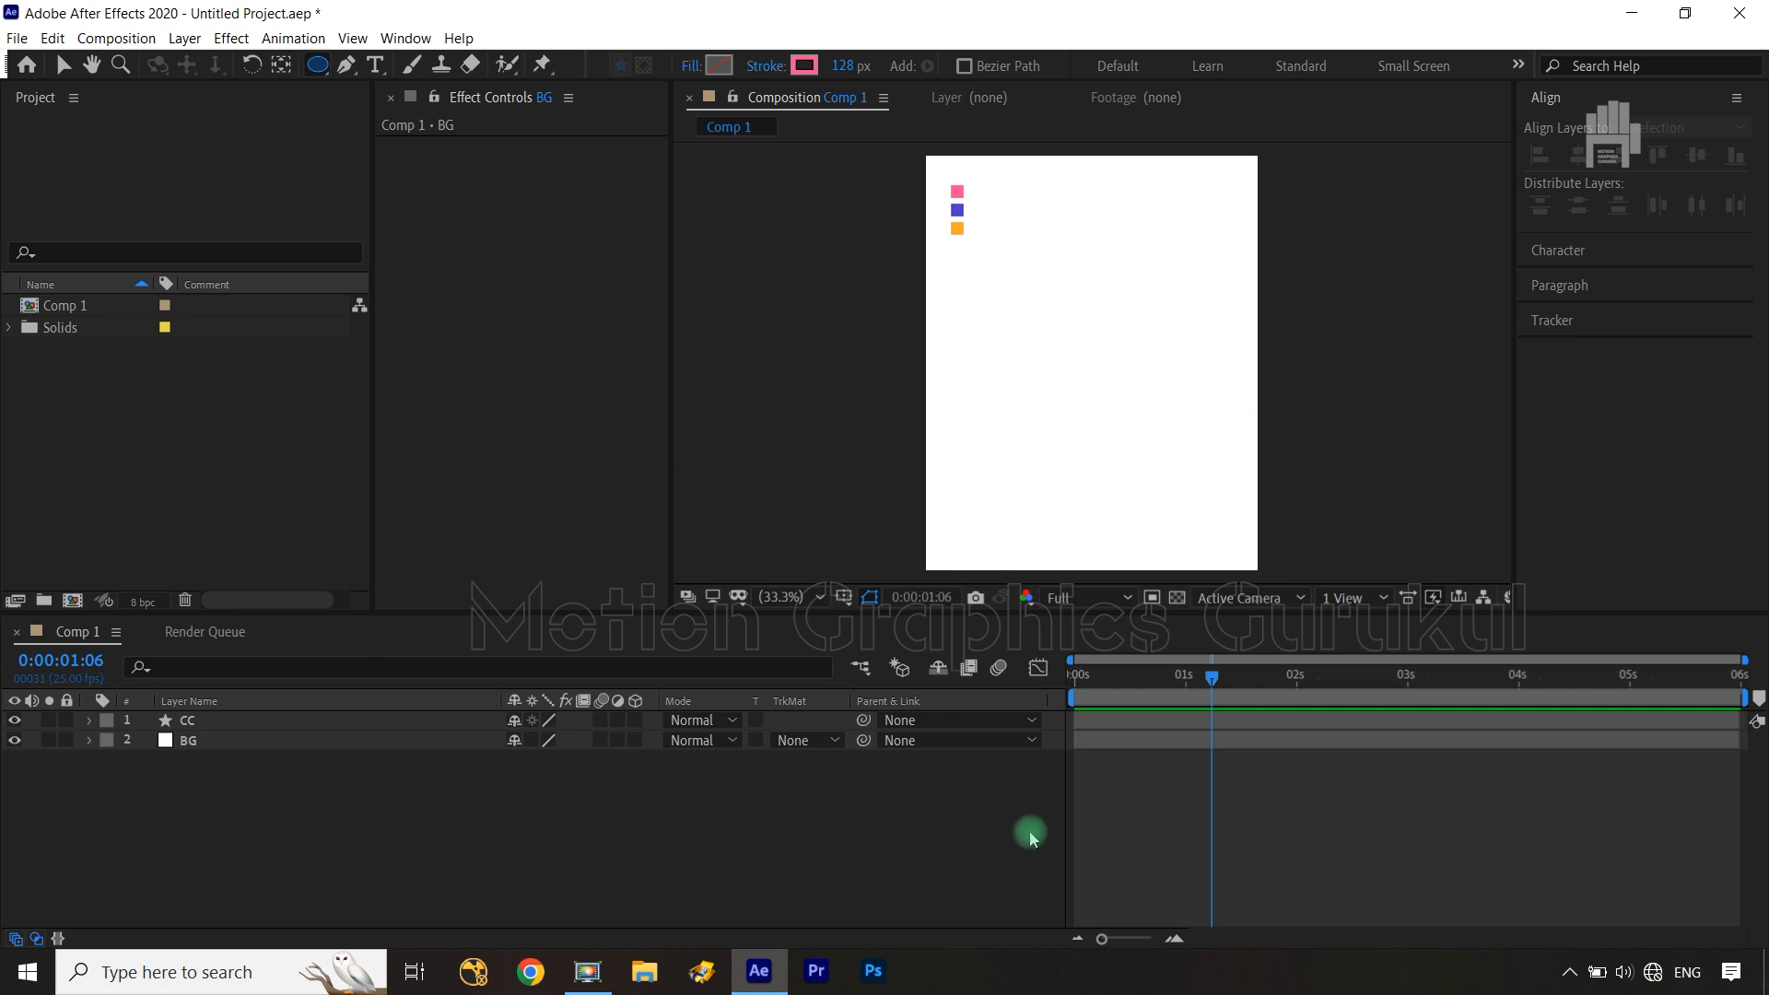
# Draw a circle with a 128 px stroke near the middle of the canvas and centre it in the composition
pyautogui.moveTo(1059, 323); pyautogui.dragTo(1103, 390)
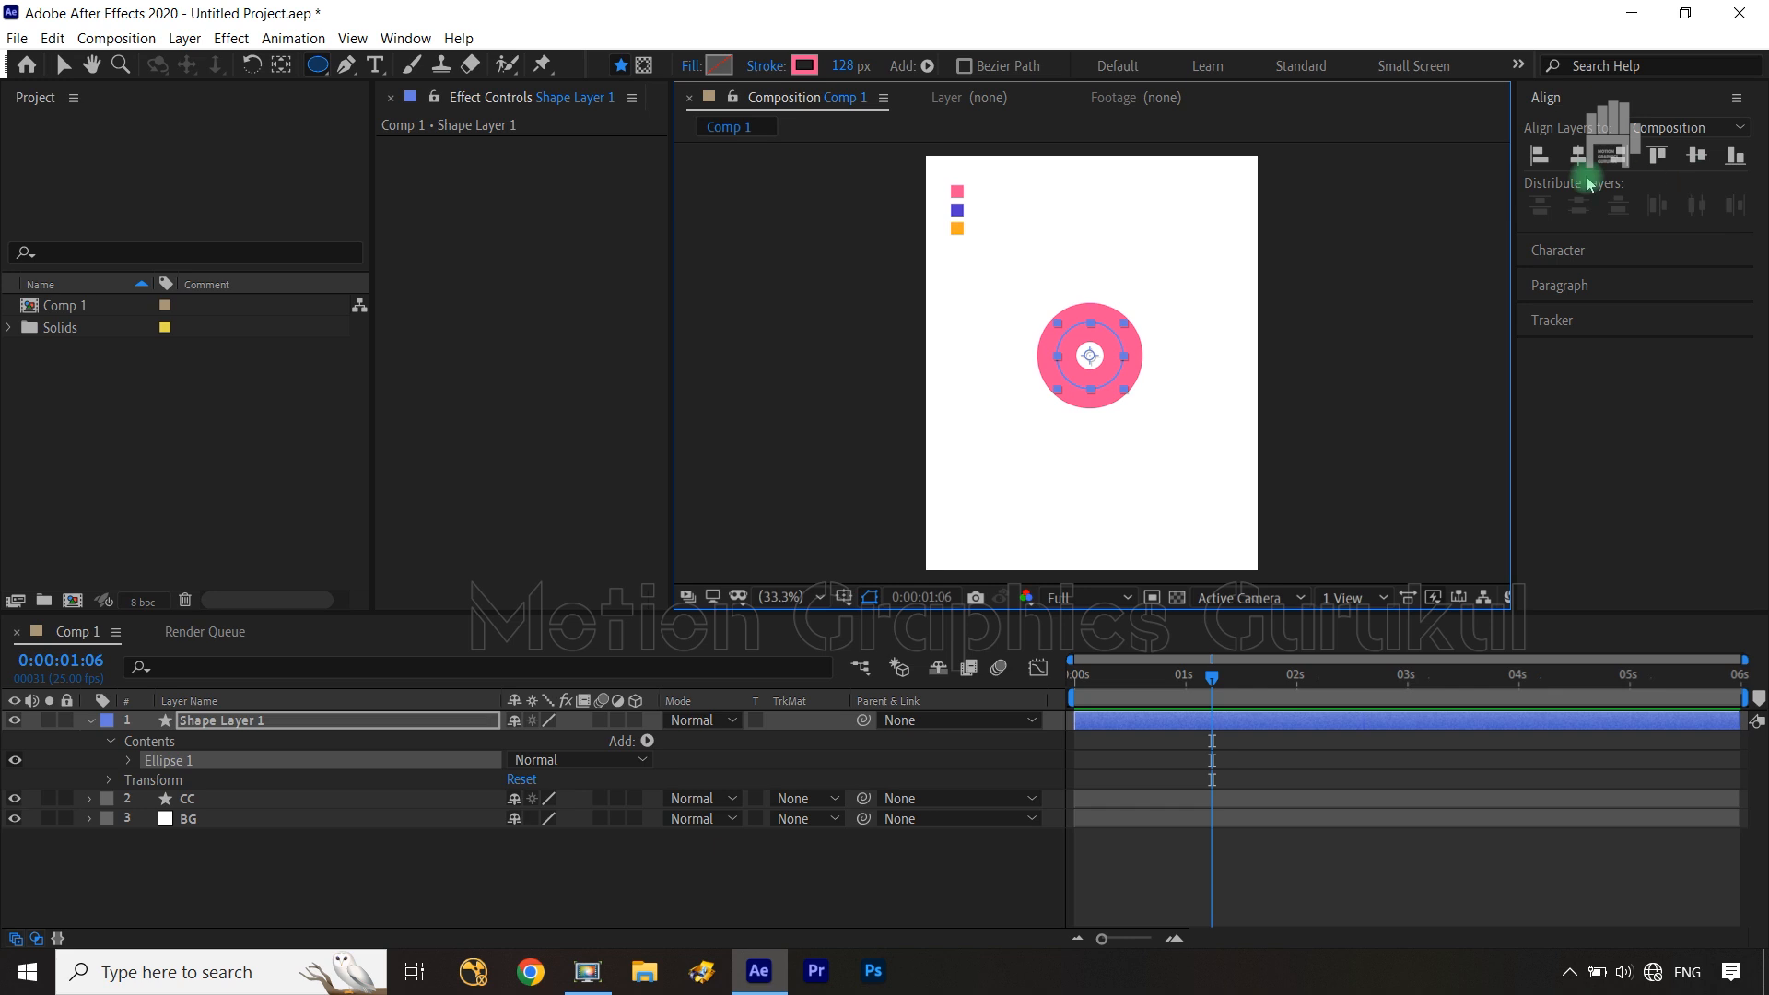
pyautogui.click(1698, 158)
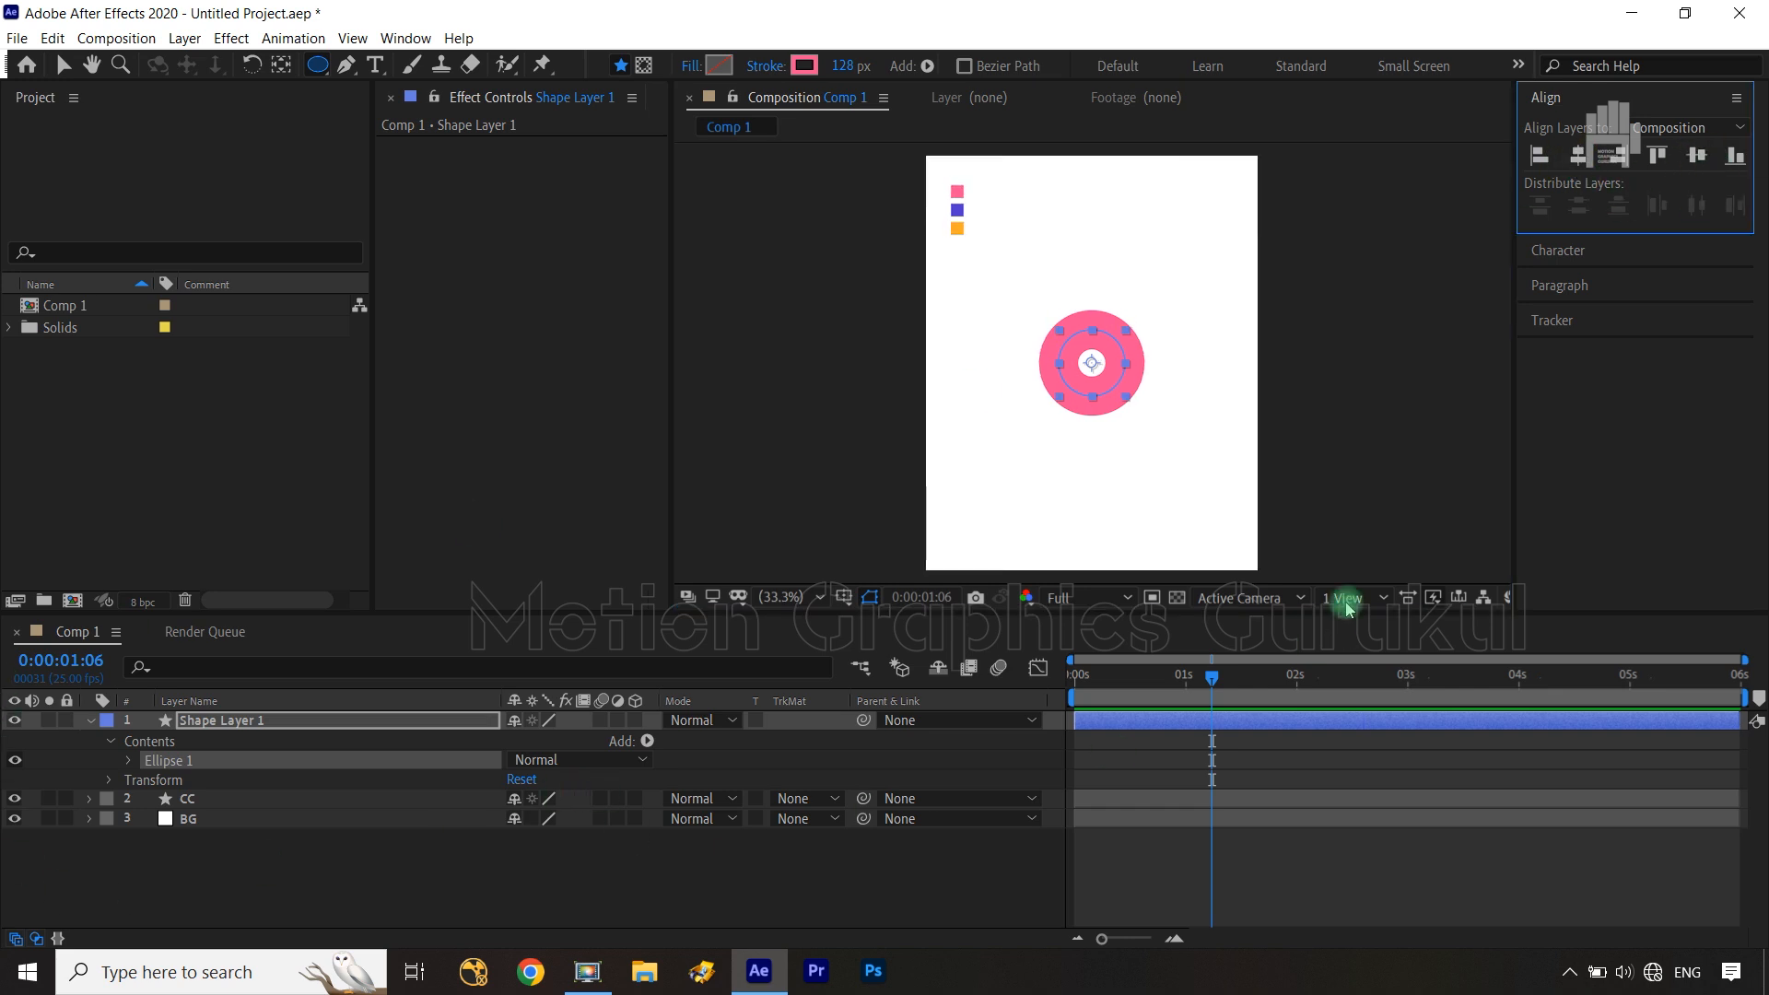
# Return to time 0:00:00:00 and add Trim Paths to the circle's shape layer
pyautogui.moveTo(1214, 677); pyautogui.dragTo(1076, 677)
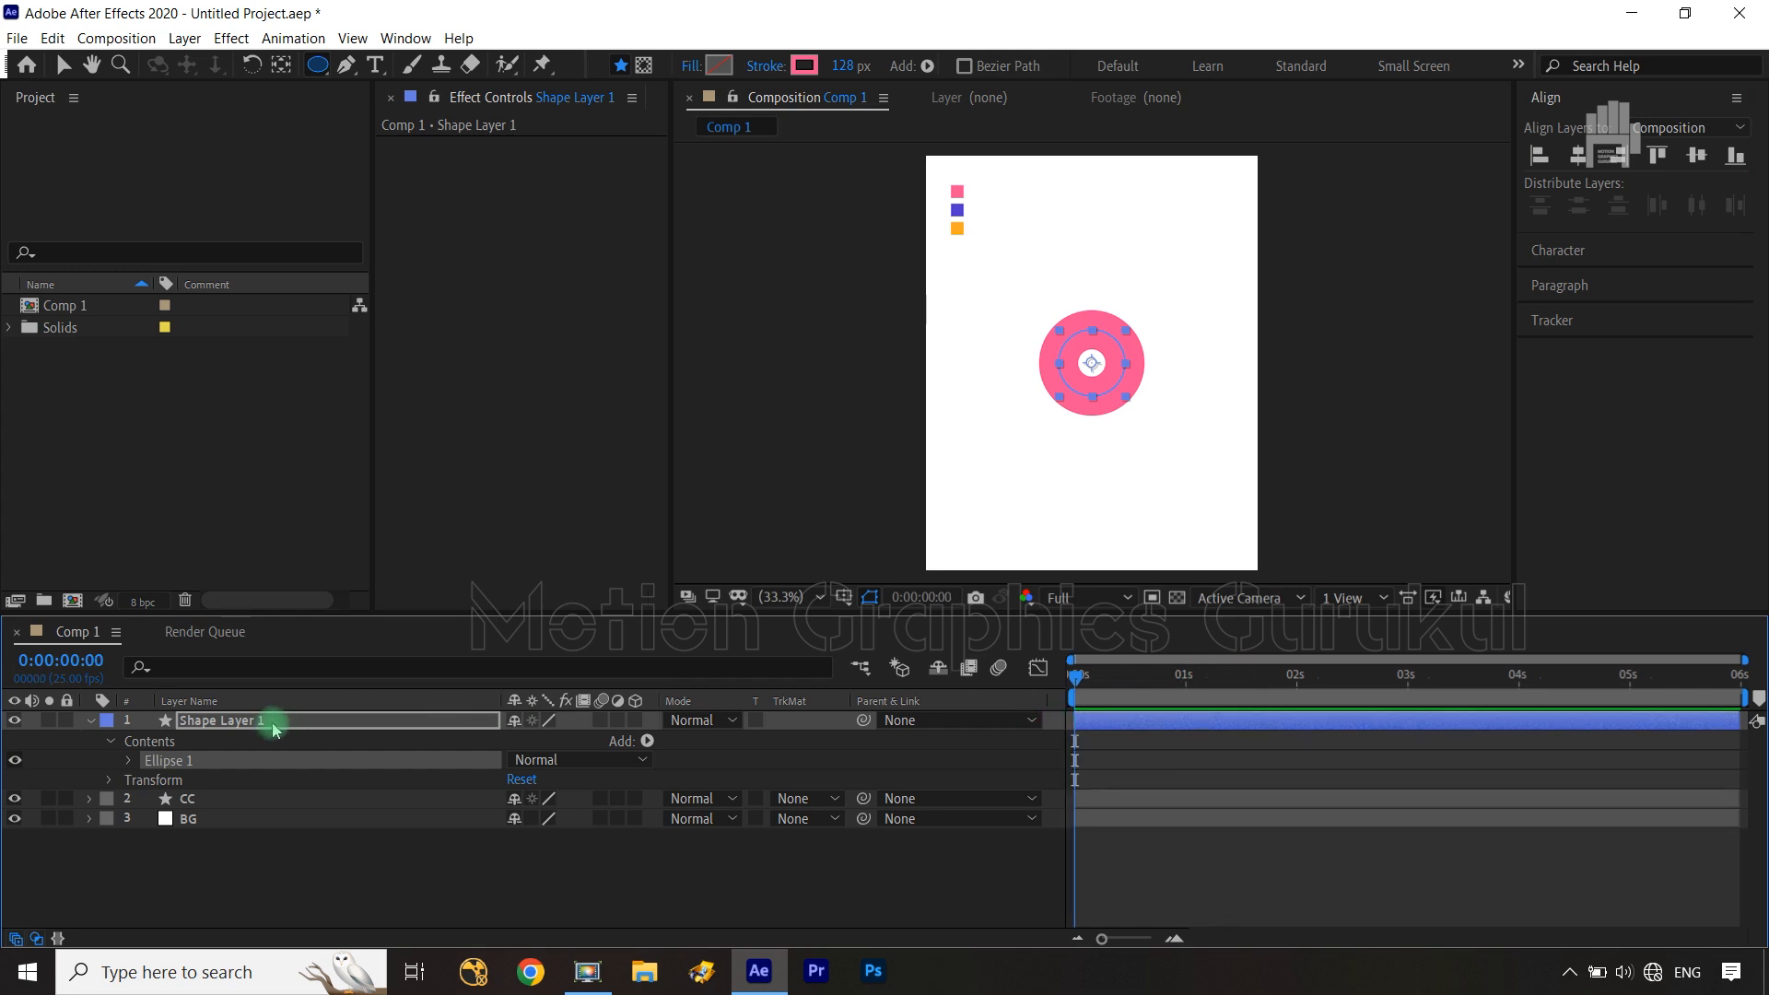
pyautogui.click(642, 778)
pyautogui.click(647, 743)
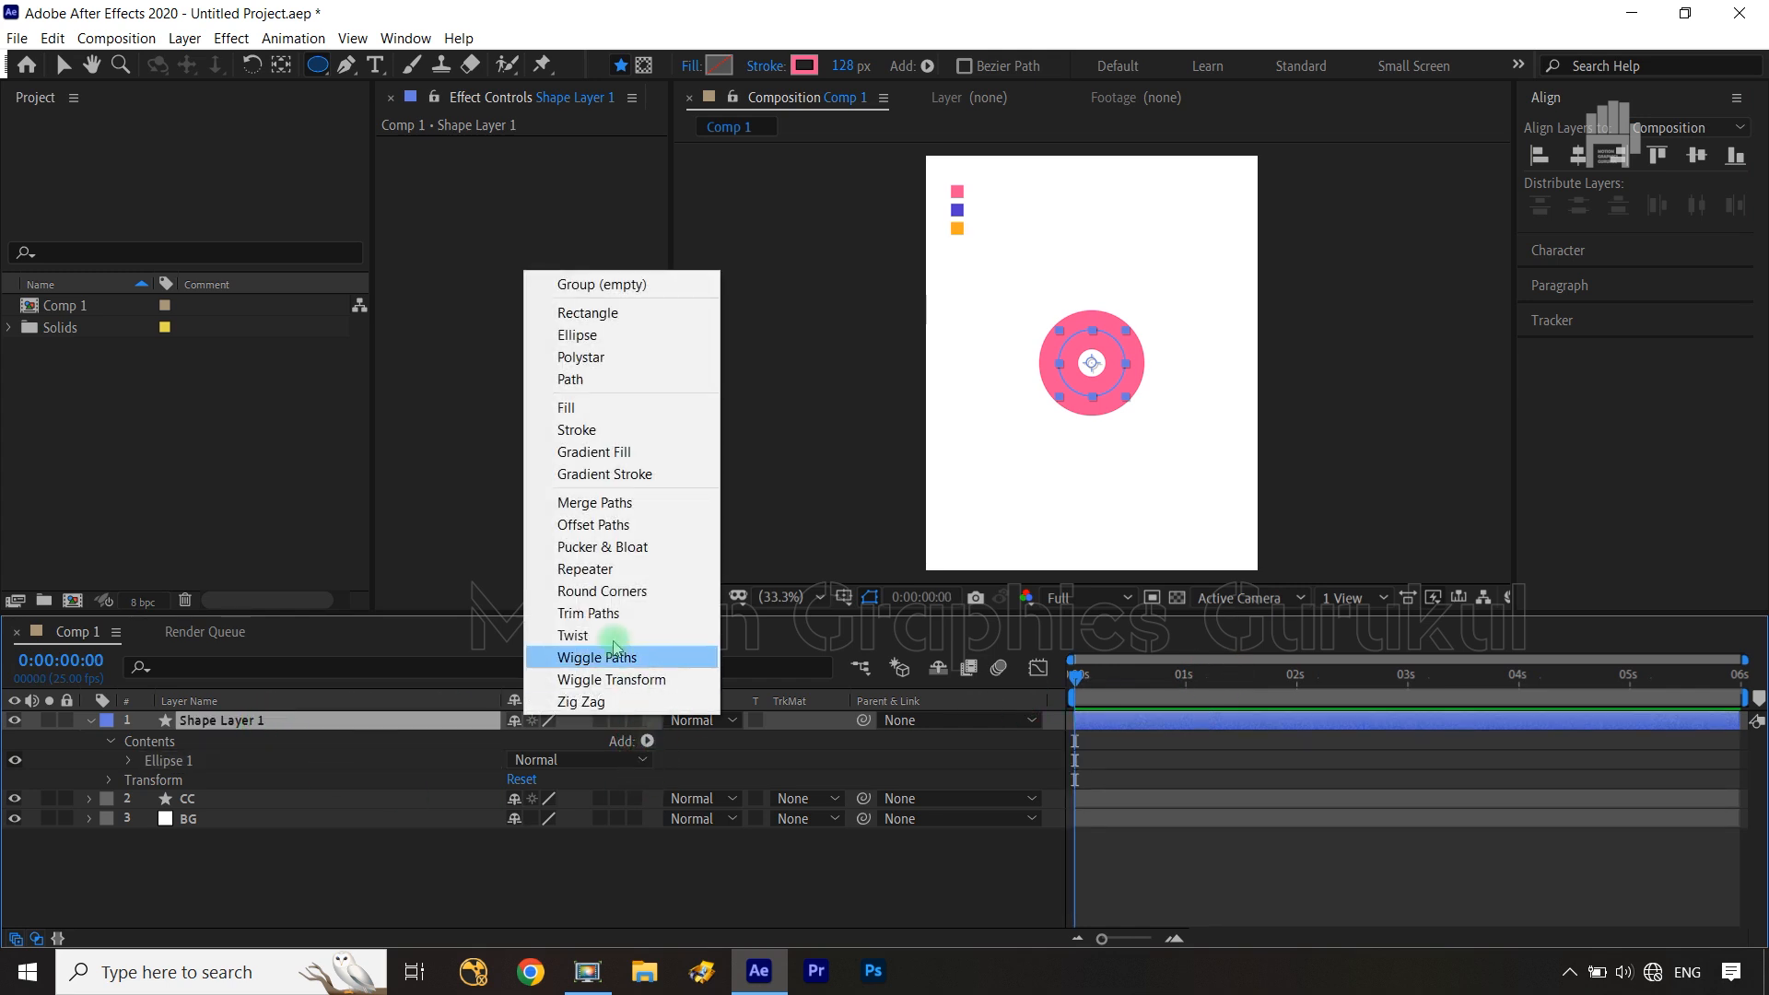
pyautogui.click(588, 612)
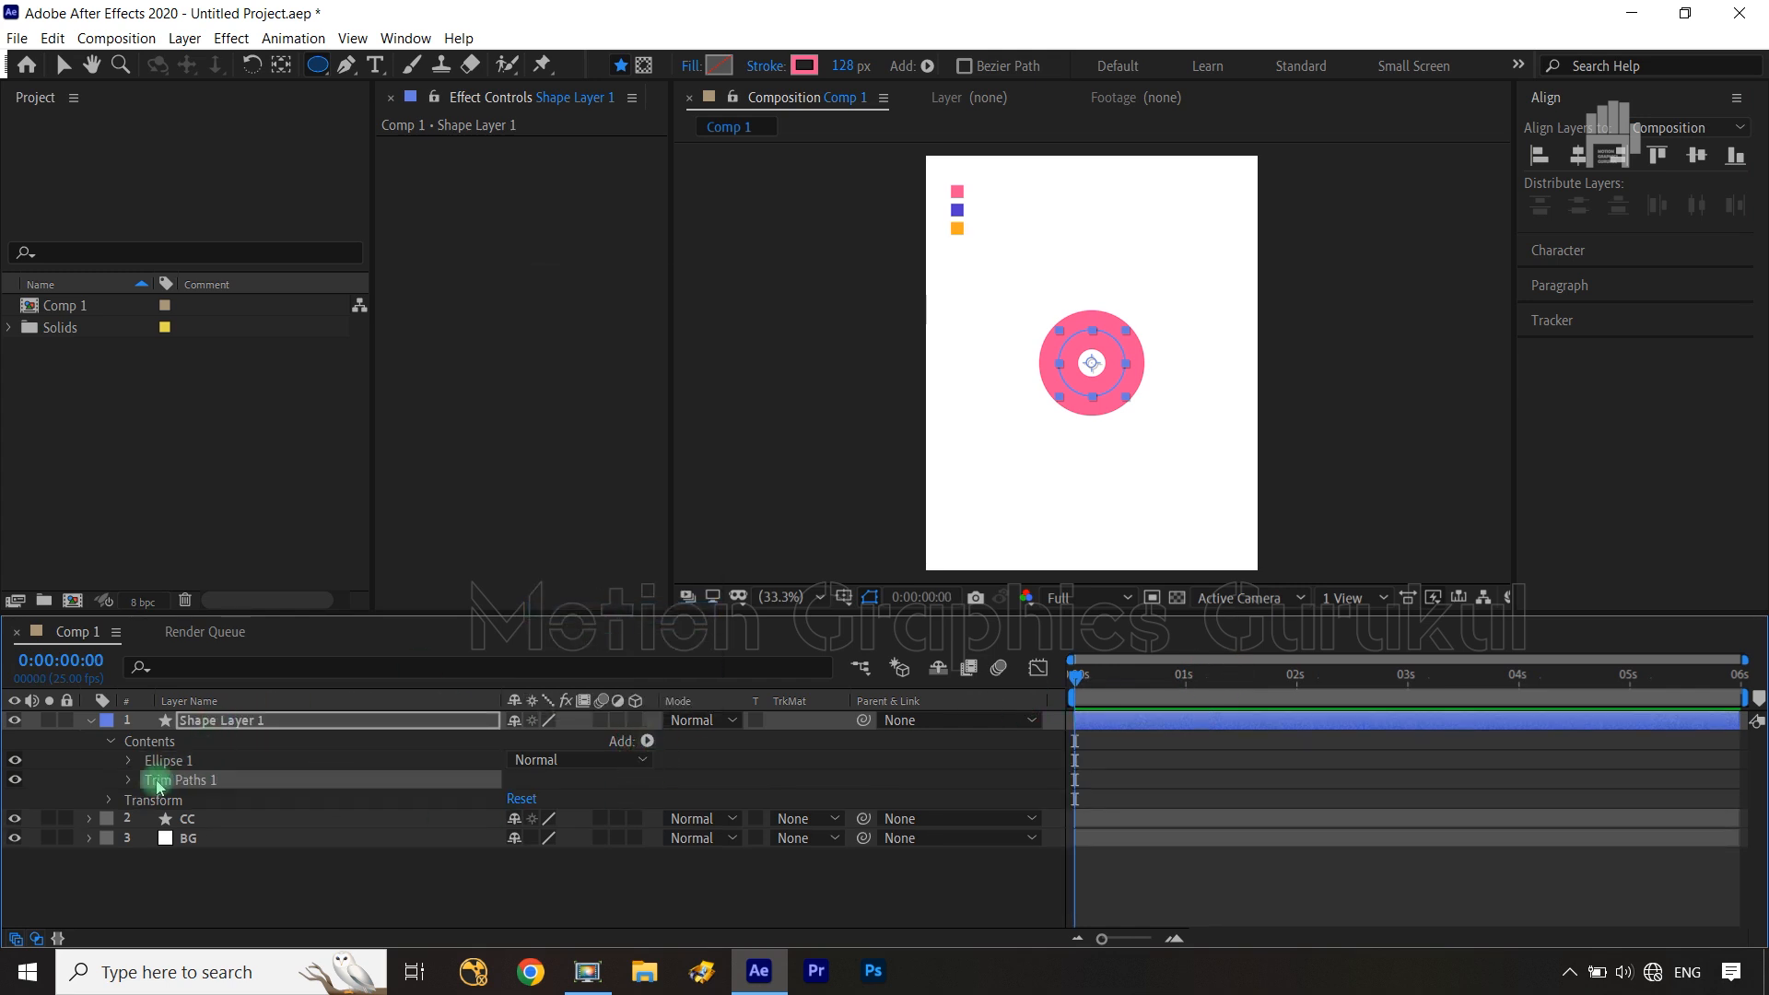
# Keyframe the Trim Paths End from 0% at 0:00:00:00 to 100% at 0:00:00:20
pyautogui.click(129, 781)
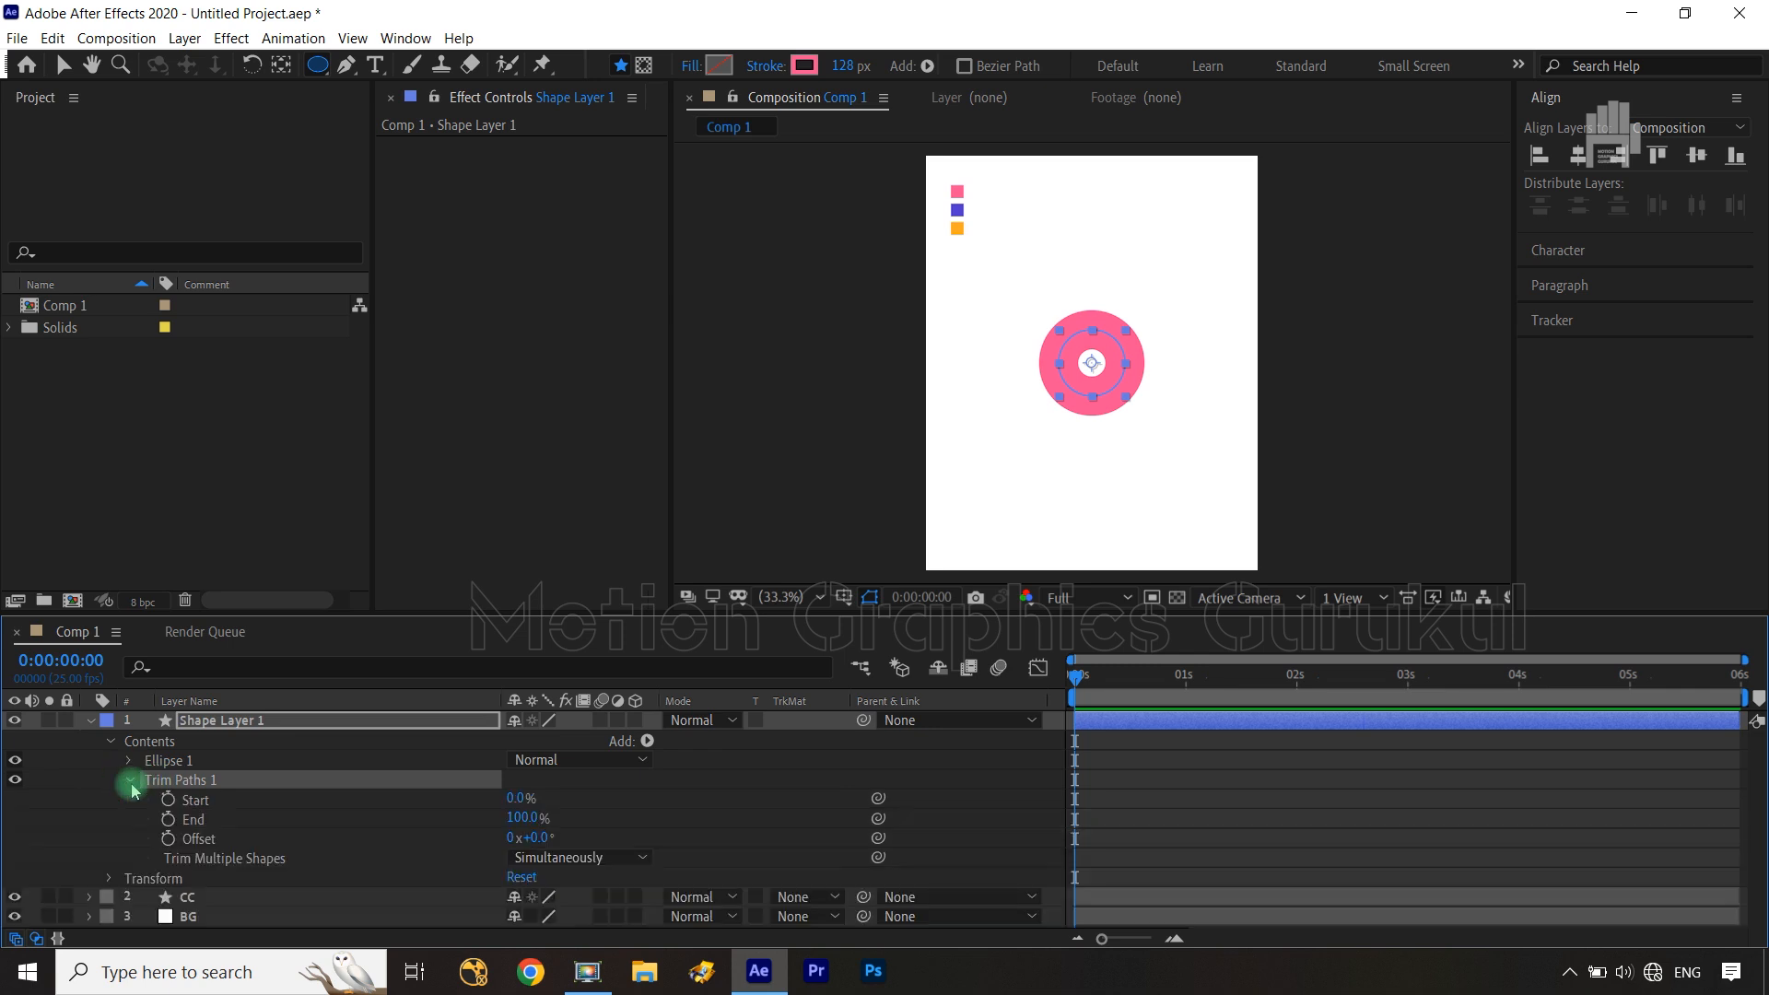
pyautogui.click(169, 820)
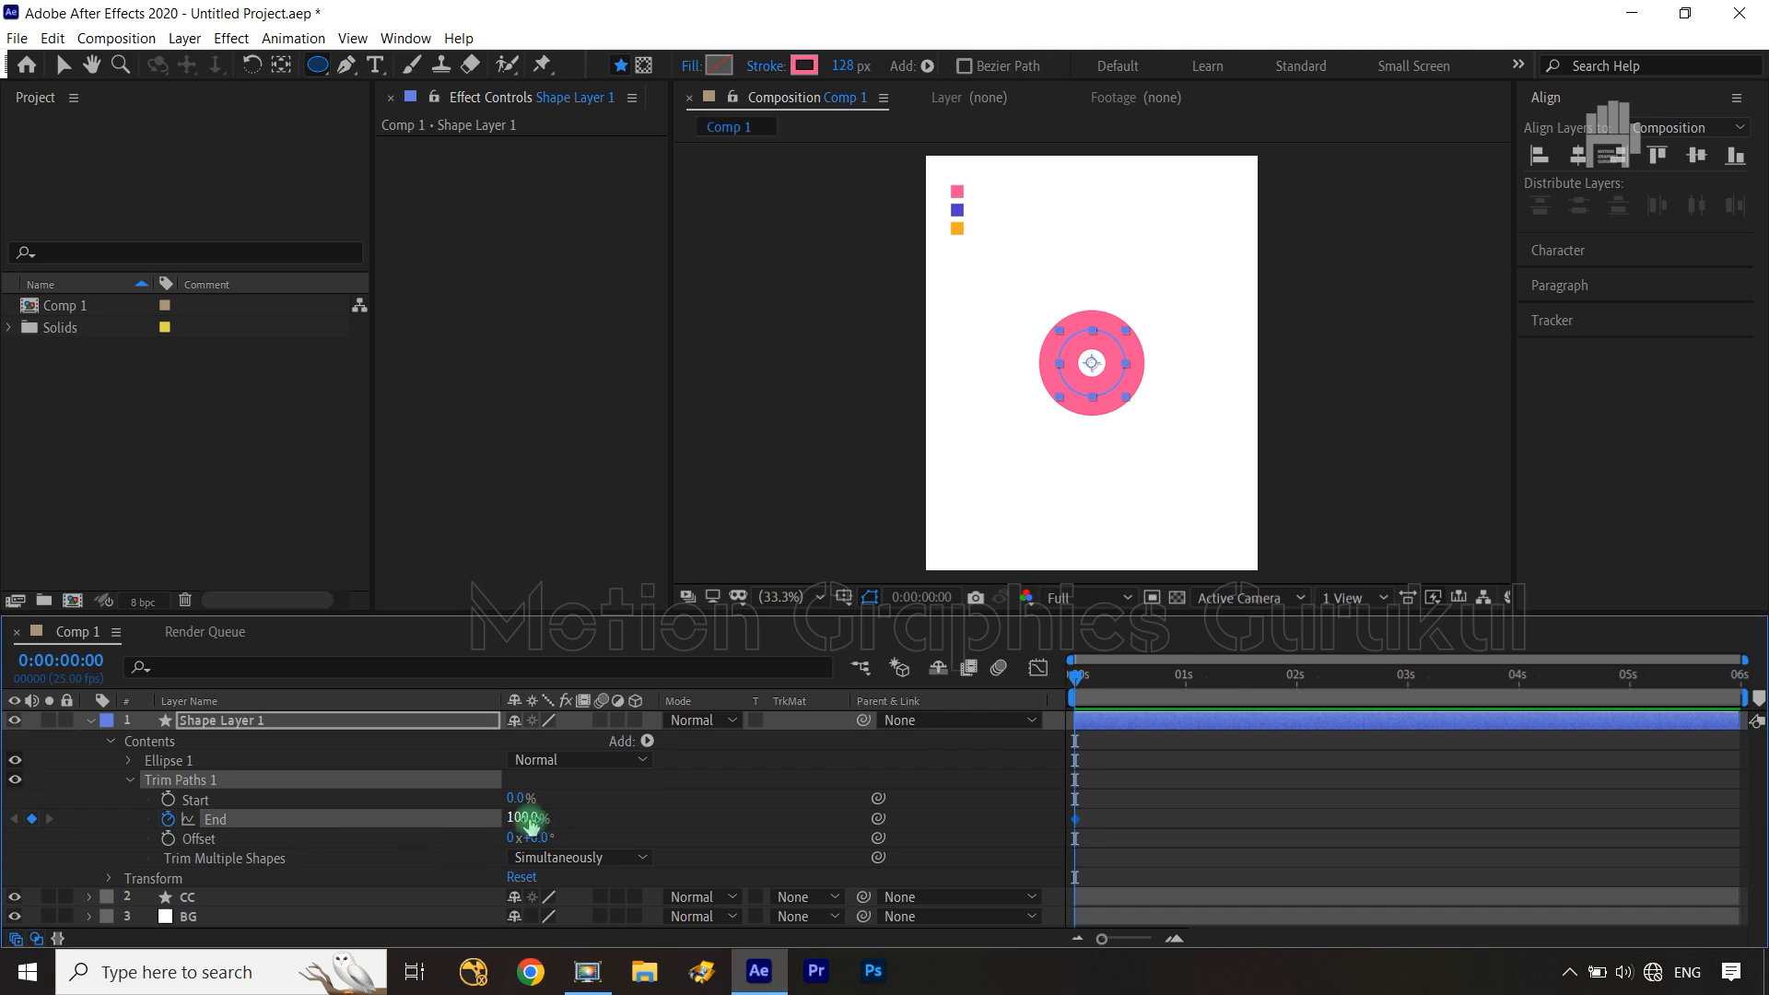
pyautogui.moveTo(531, 819); pyautogui.dragTo(365, 829)
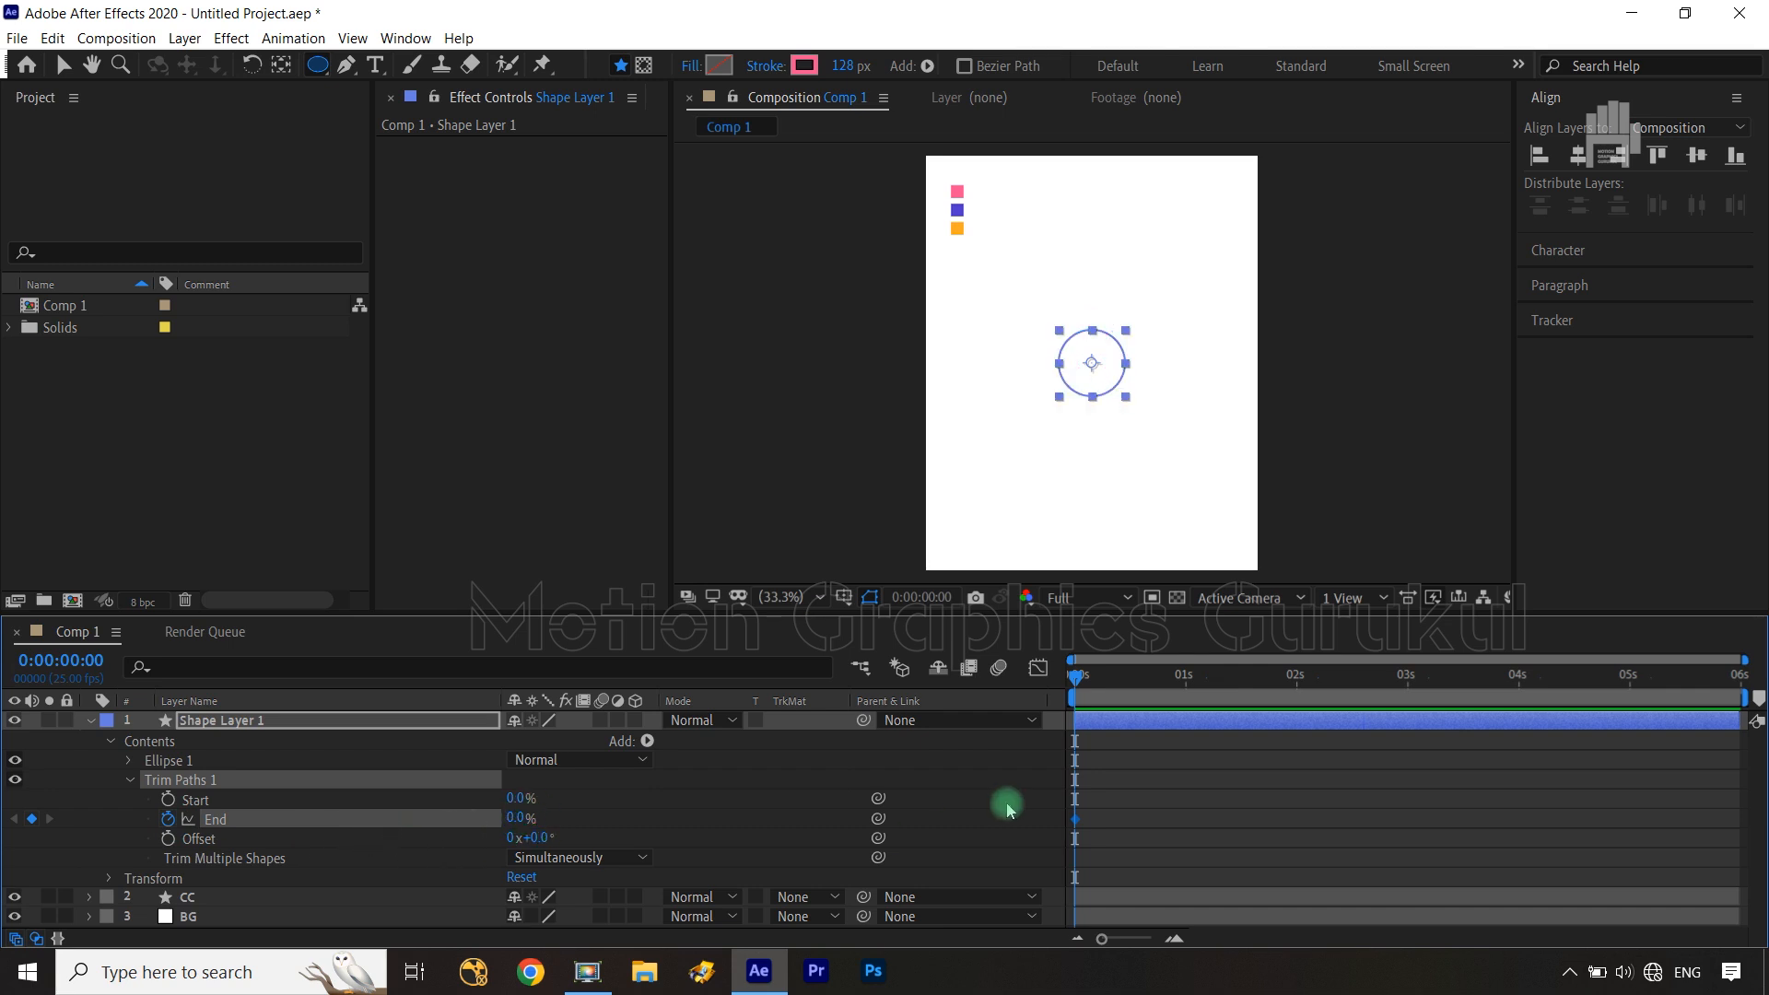
pyautogui.hotkey('shift', 'pagedown')
pyautogui.hotkey('shift', 'pagedown')
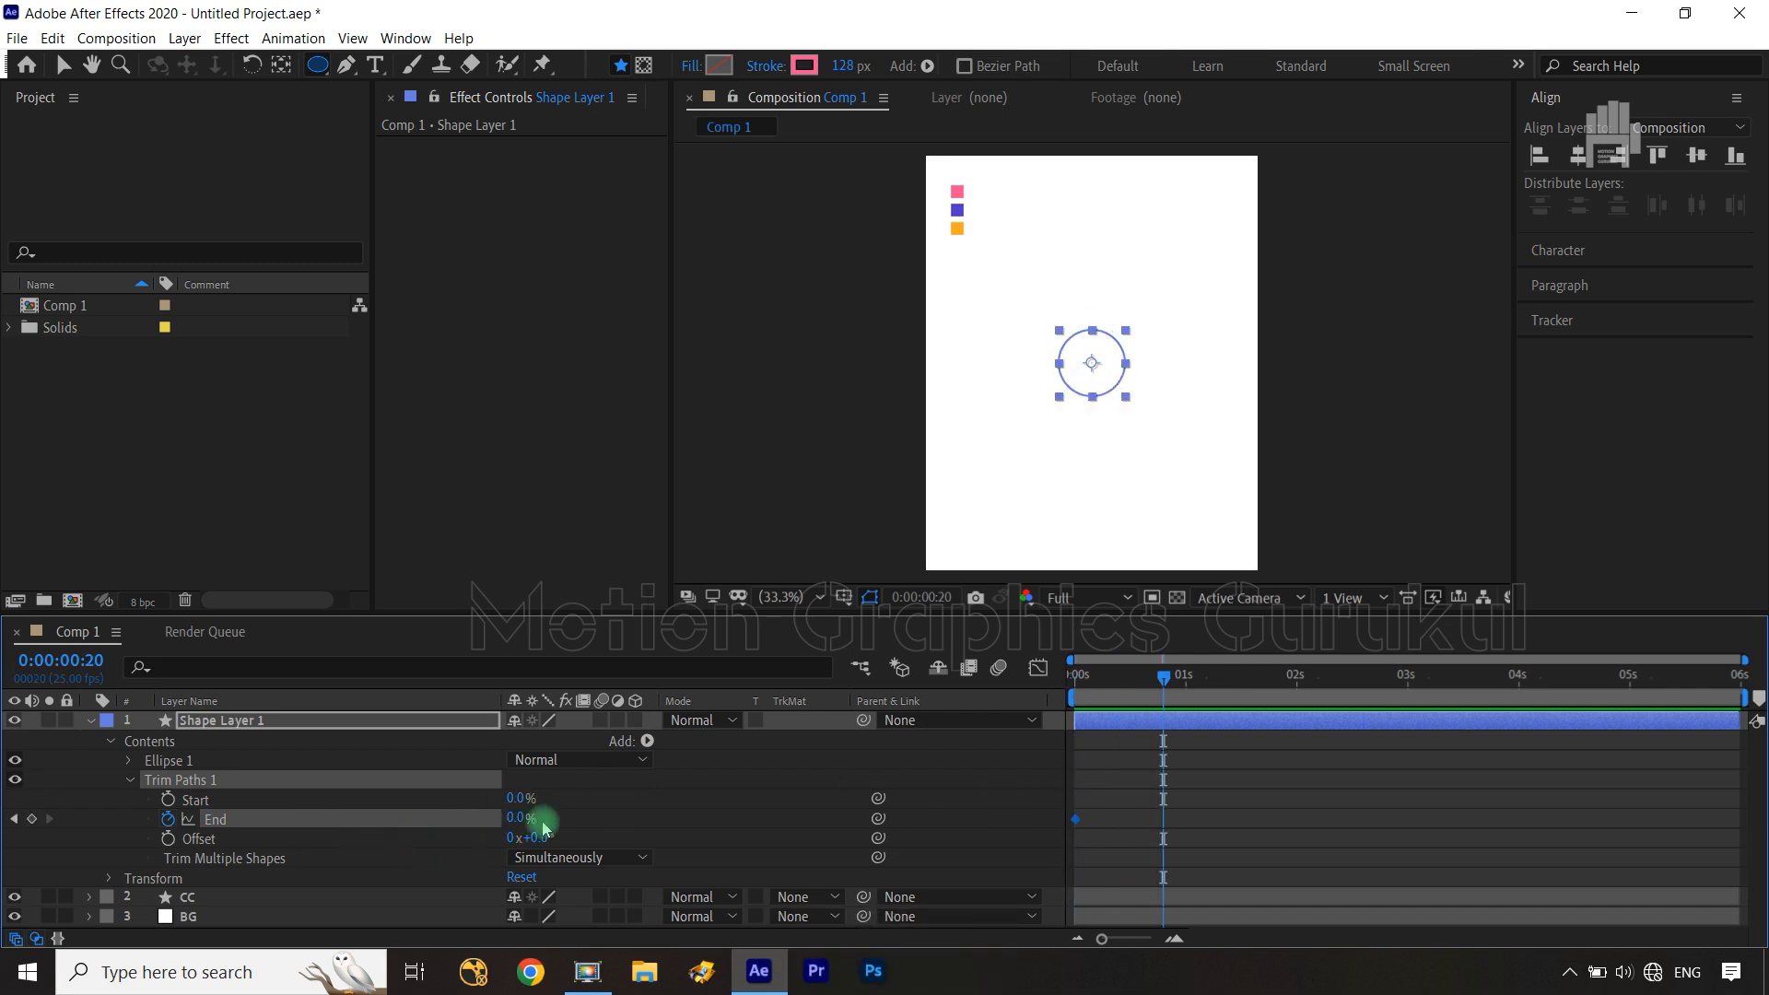
pyautogui.moveTo(516, 818); pyautogui.dragTo(671, 808)
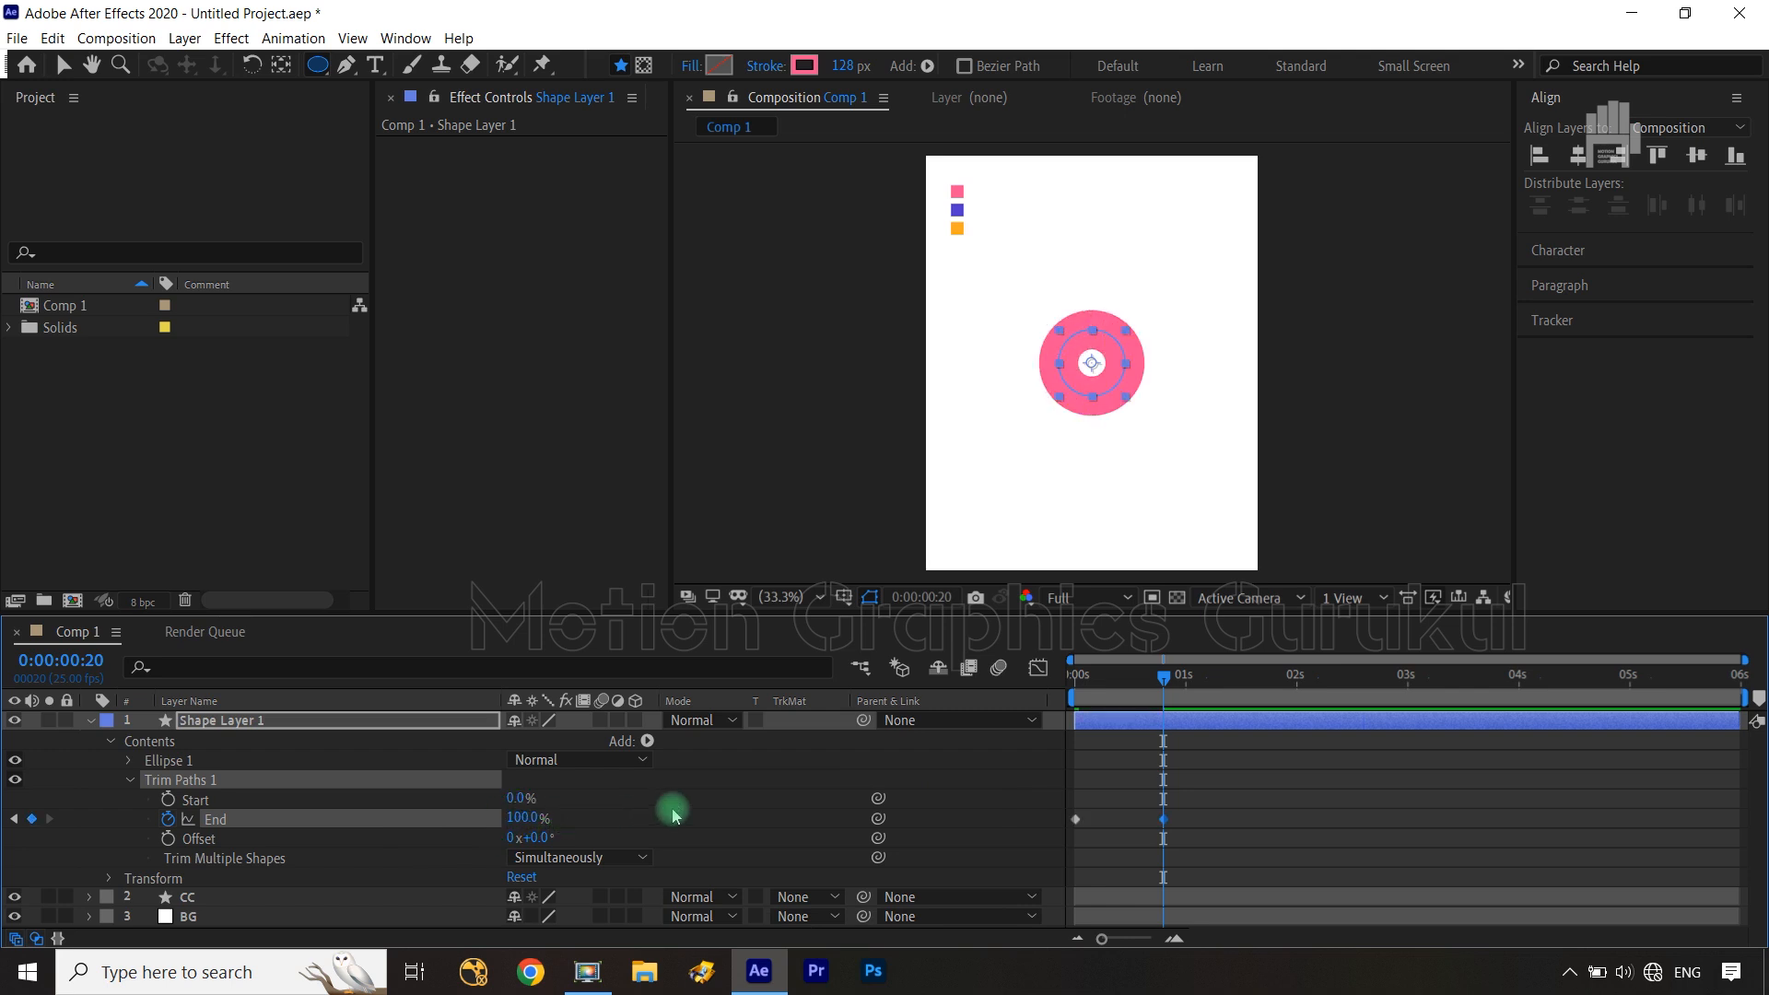
# Keyframe the Trim Paths Start from 0% at 0:00:01:02 to 37% at 0:00:01:17
pyautogui.hotkey('ctrl', 'Right')
pyautogui.hotkey('ctrl', 'Right')
pyautogui.hotkey('ctrl', 'Right')
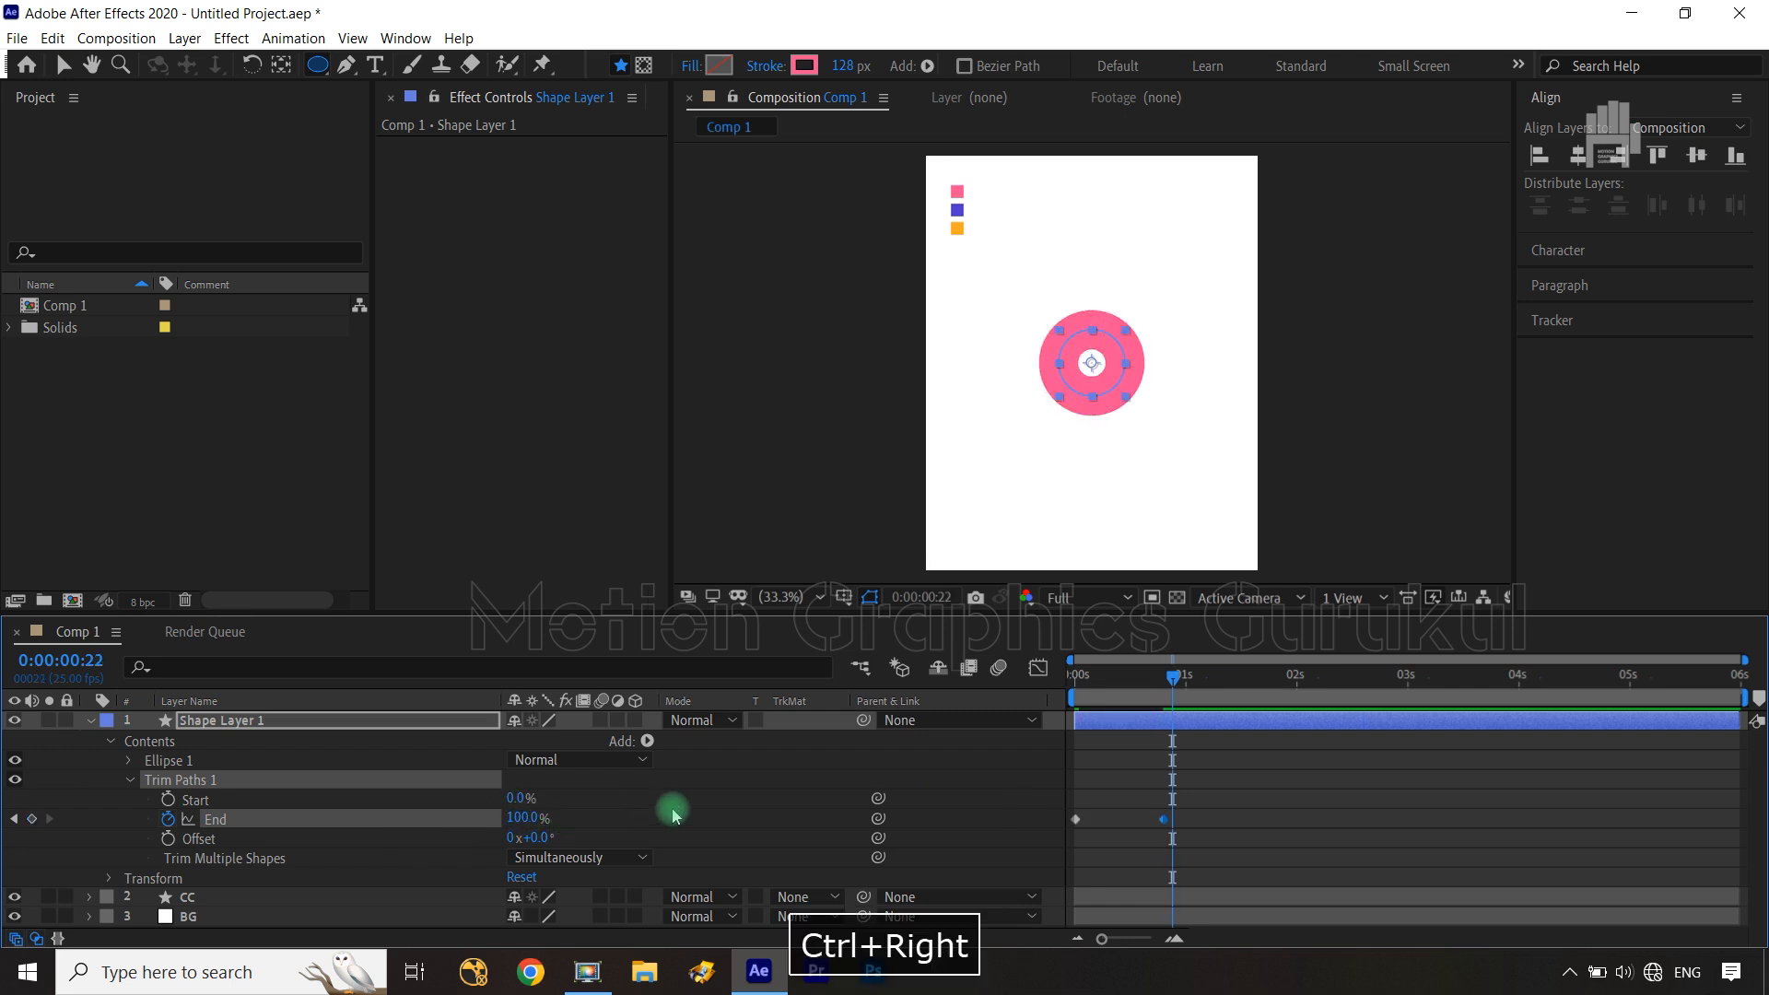
pyautogui.hotkey('ctrl', 'Right')
pyautogui.hotkey('ctrl', 'Right')
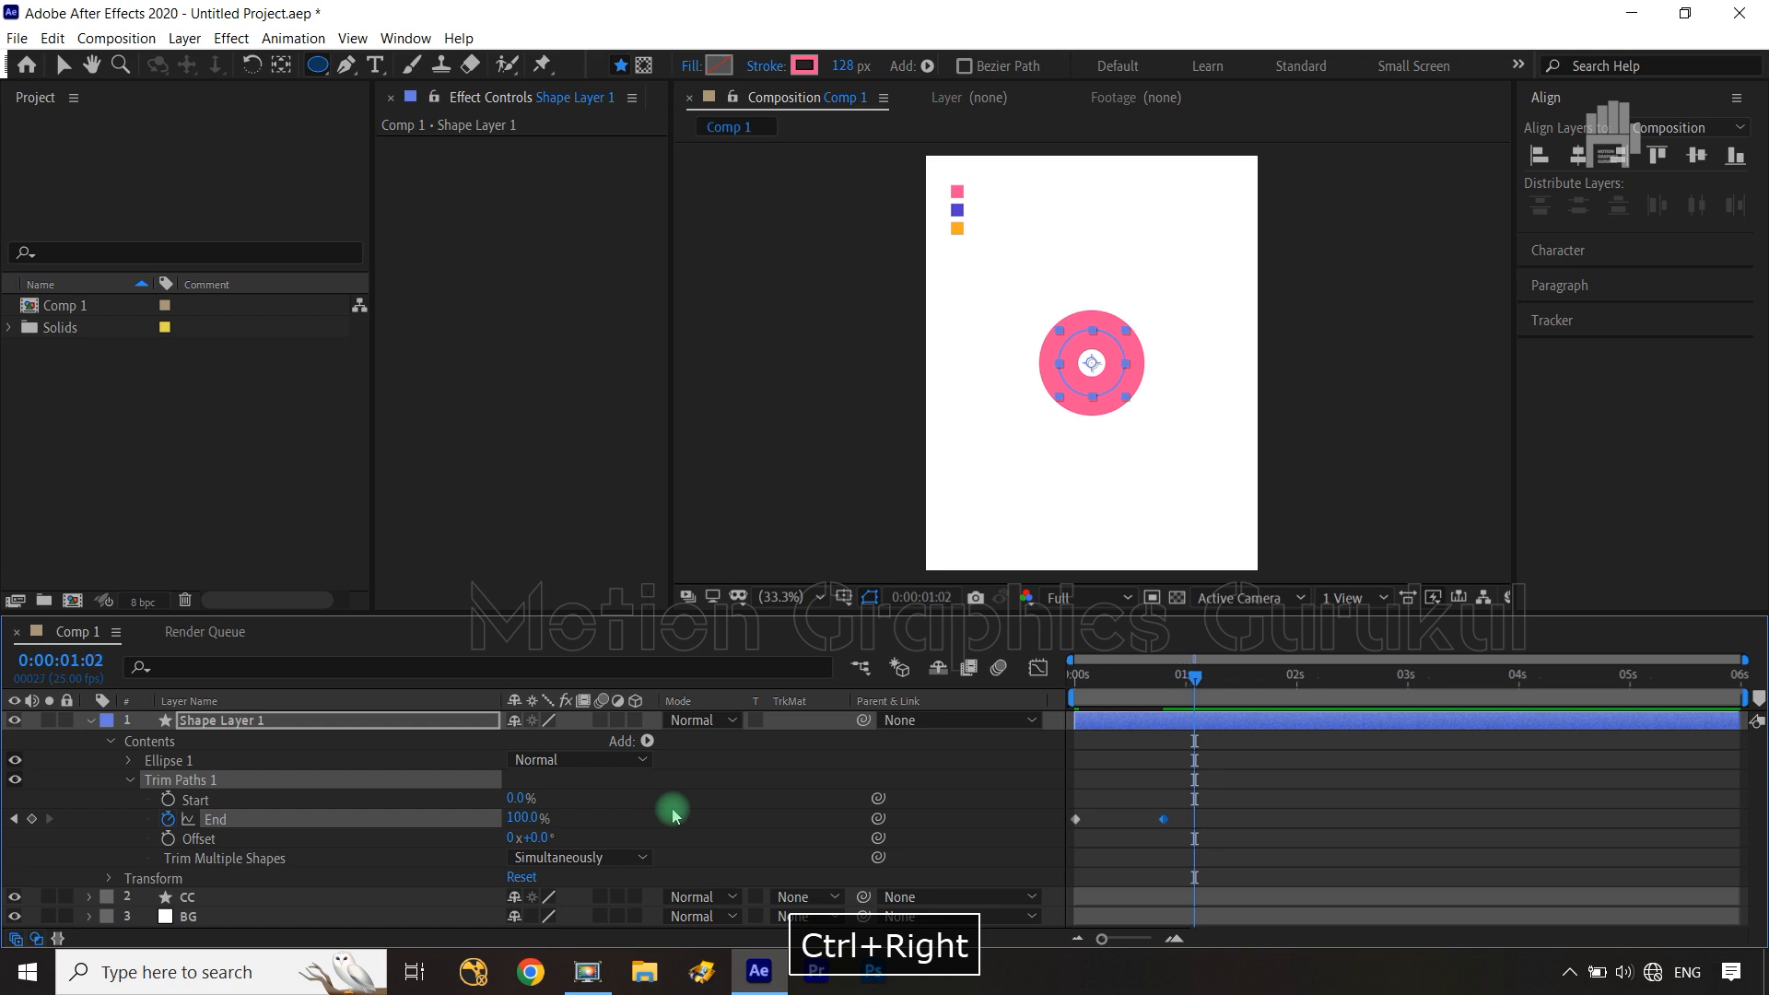
pyautogui.click(169, 800)
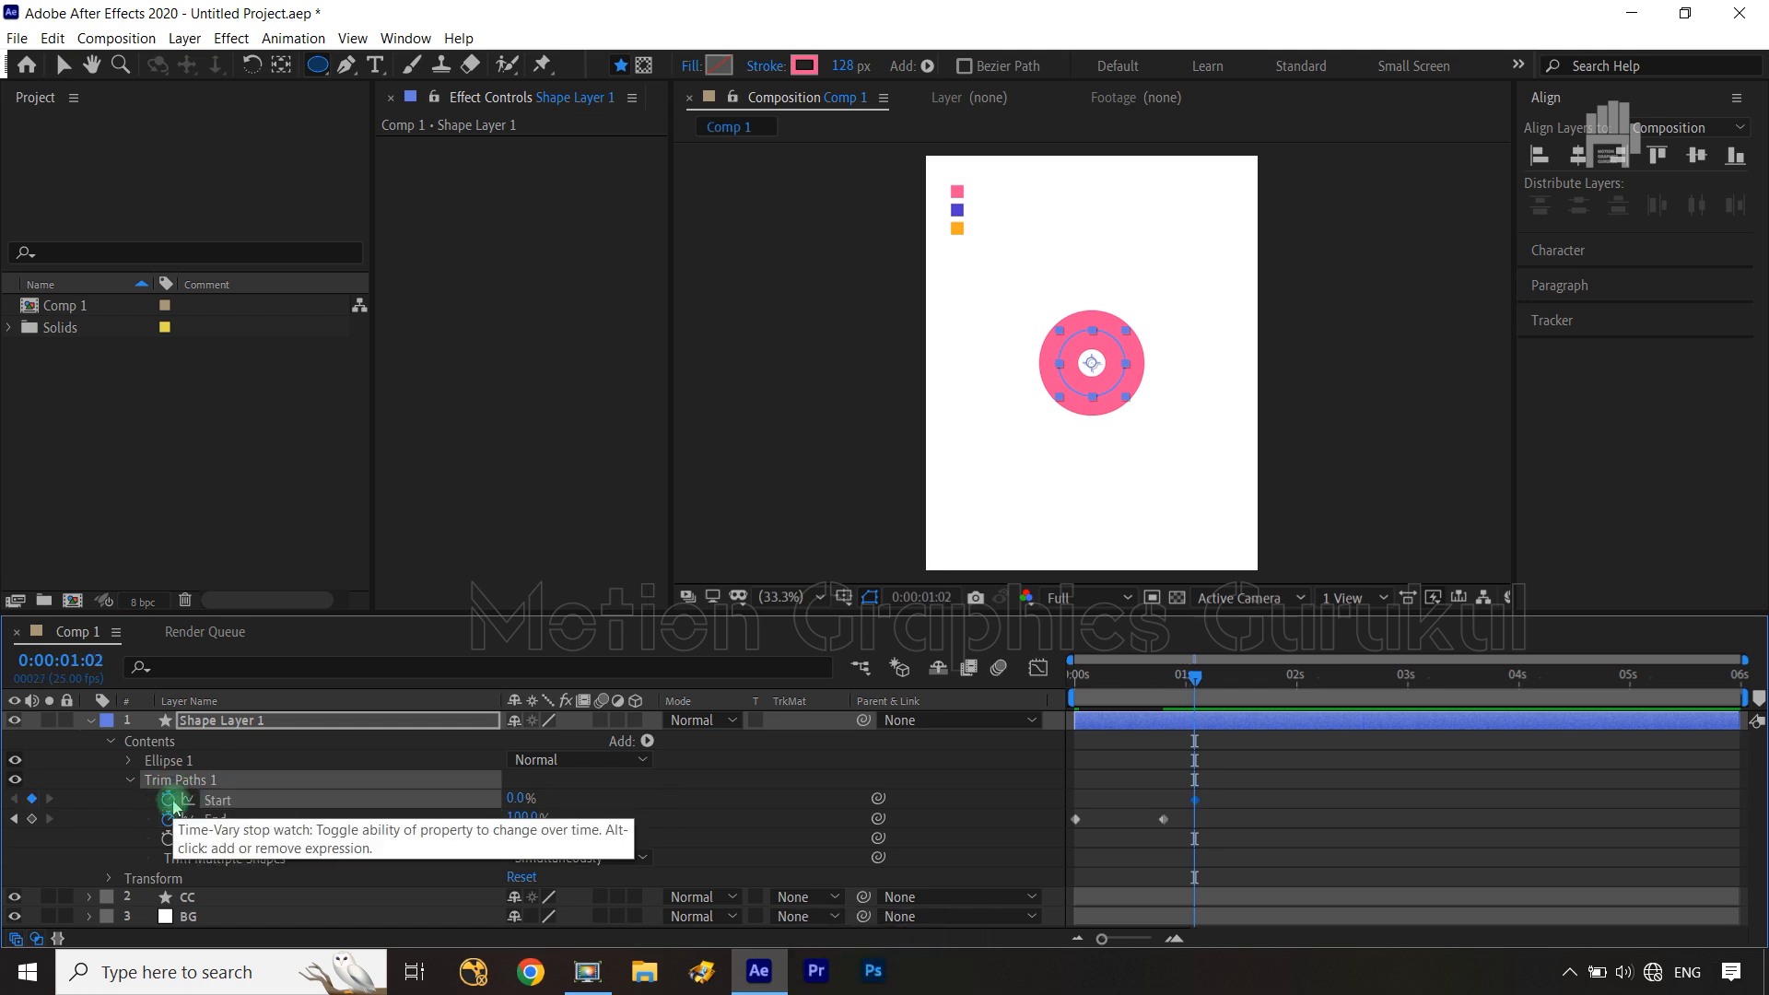
pyautogui.hotkey('shift', 'pagedown')
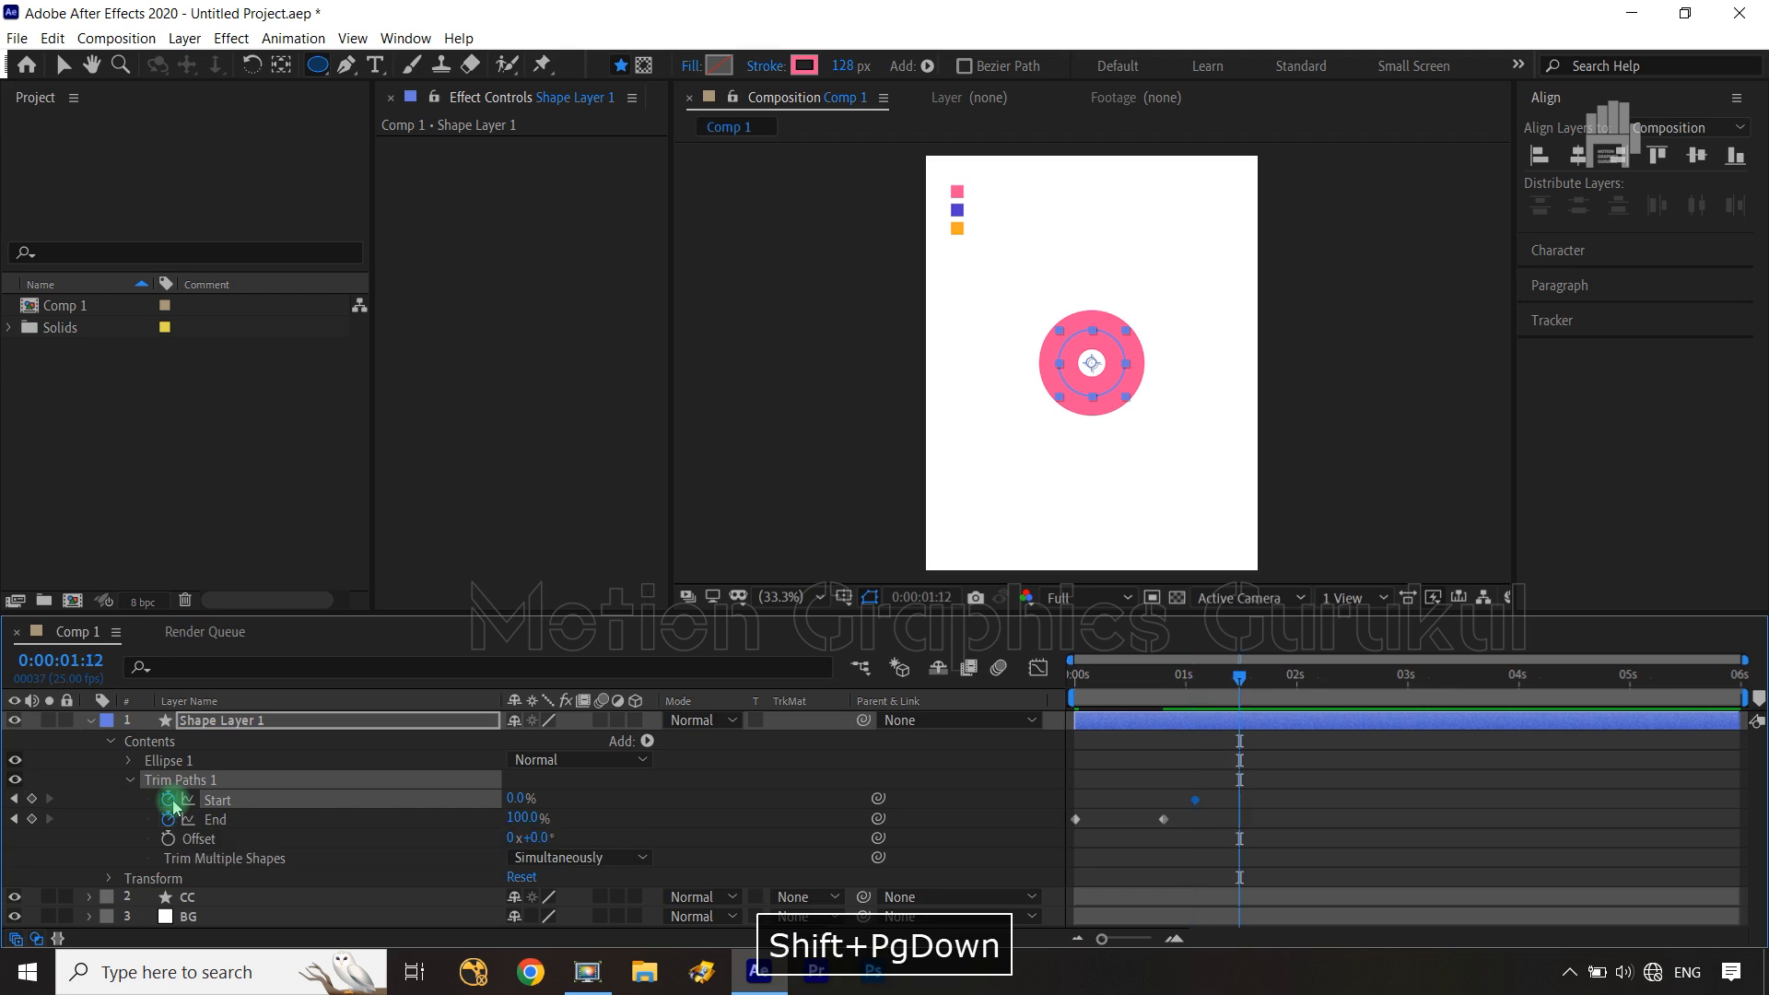
pyautogui.hotkey('ctrl', 'Right')
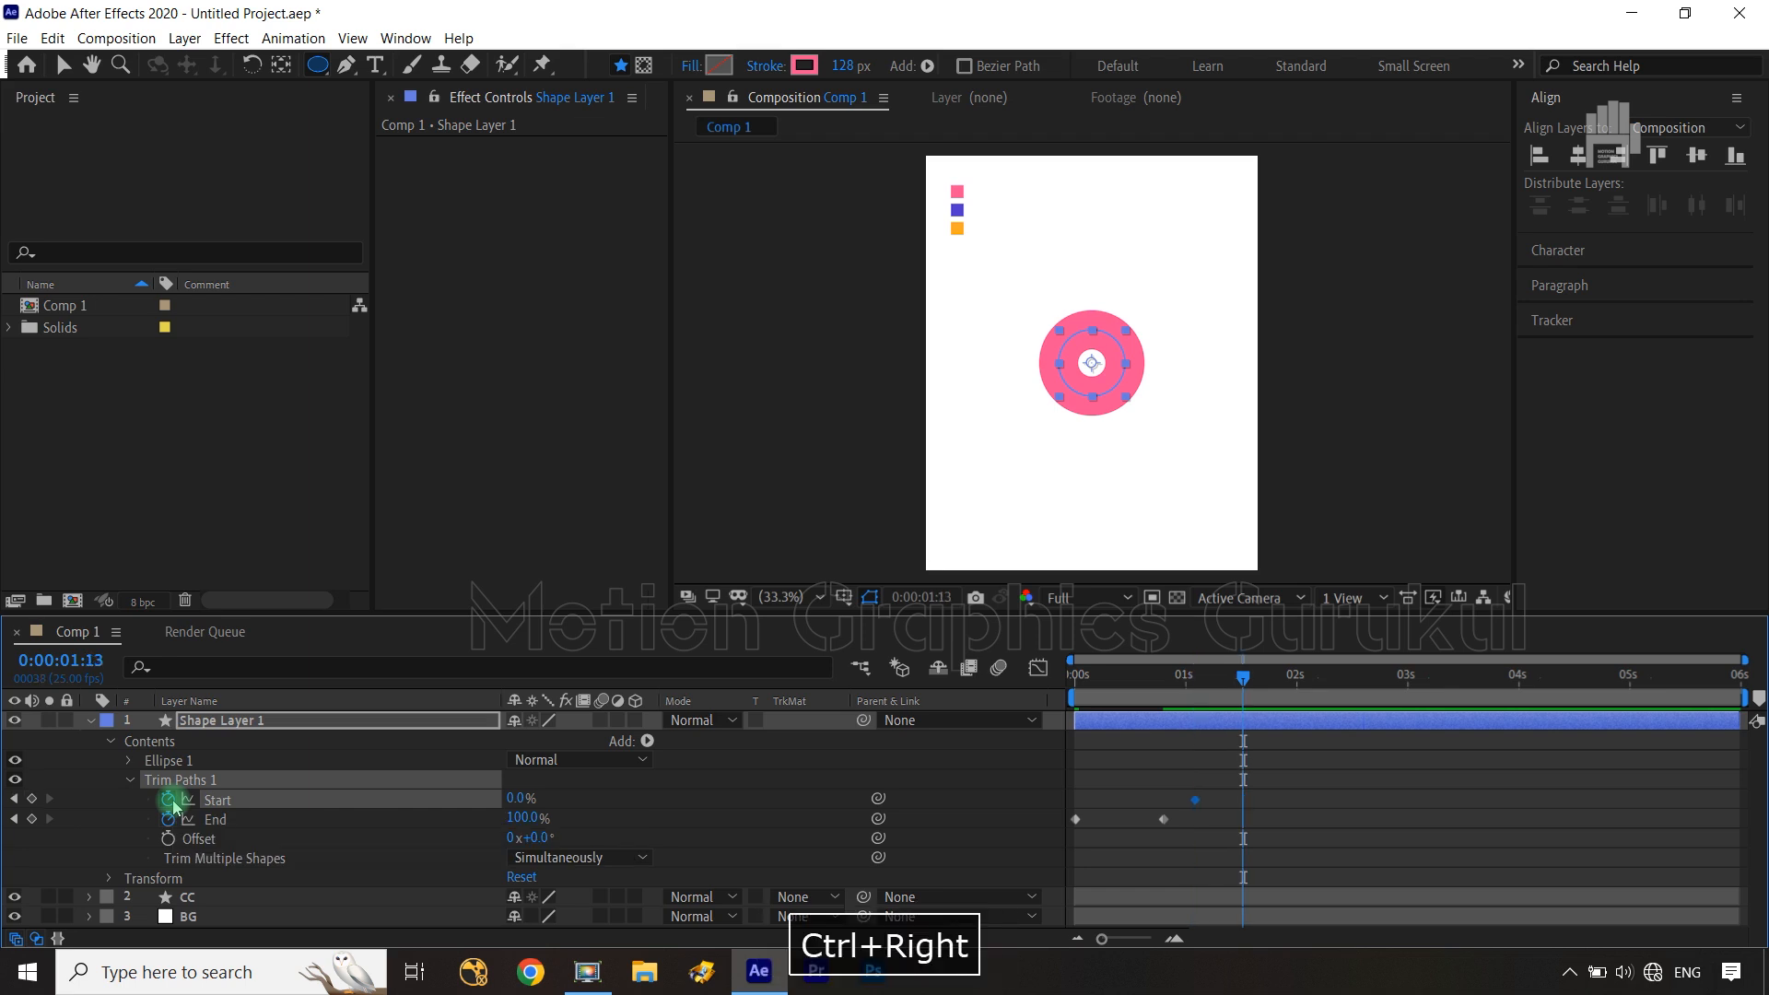
pyautogui.hotkey('ctrl', 'Right')
pyautogui.hotkey('ctrl', 'Right')
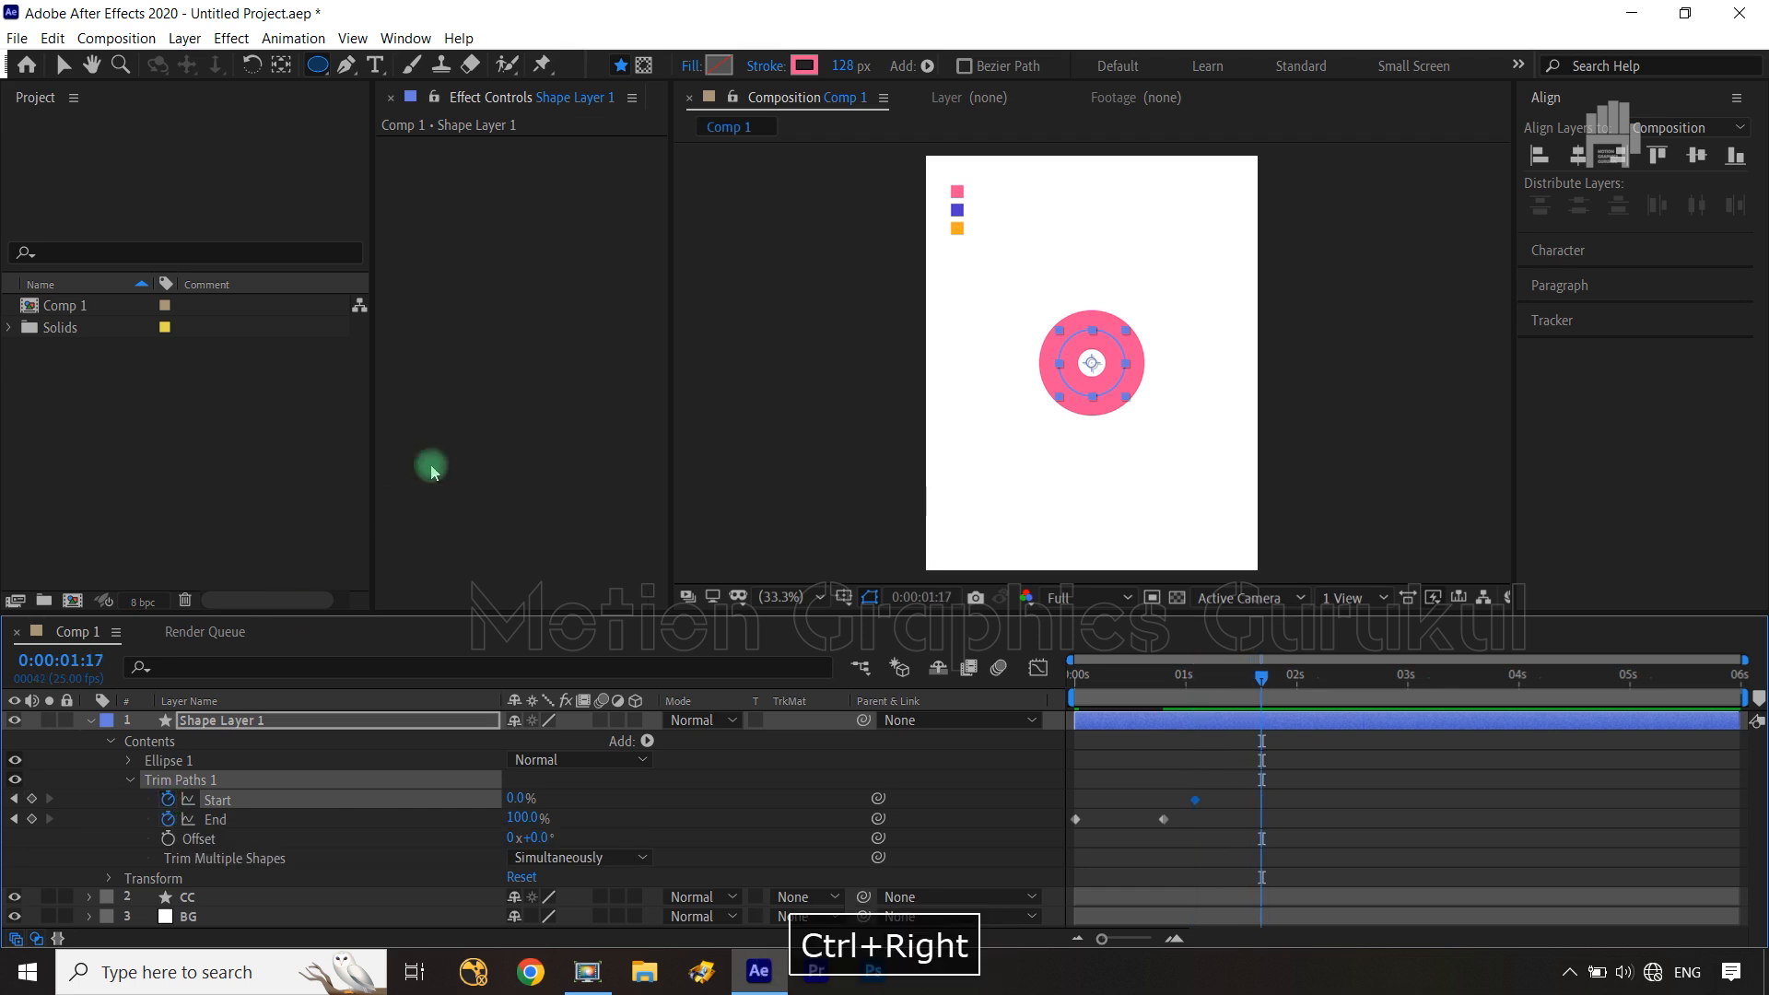
pyautogui.moveTo(515, 800); pyautogui.dragTo(565, 807)
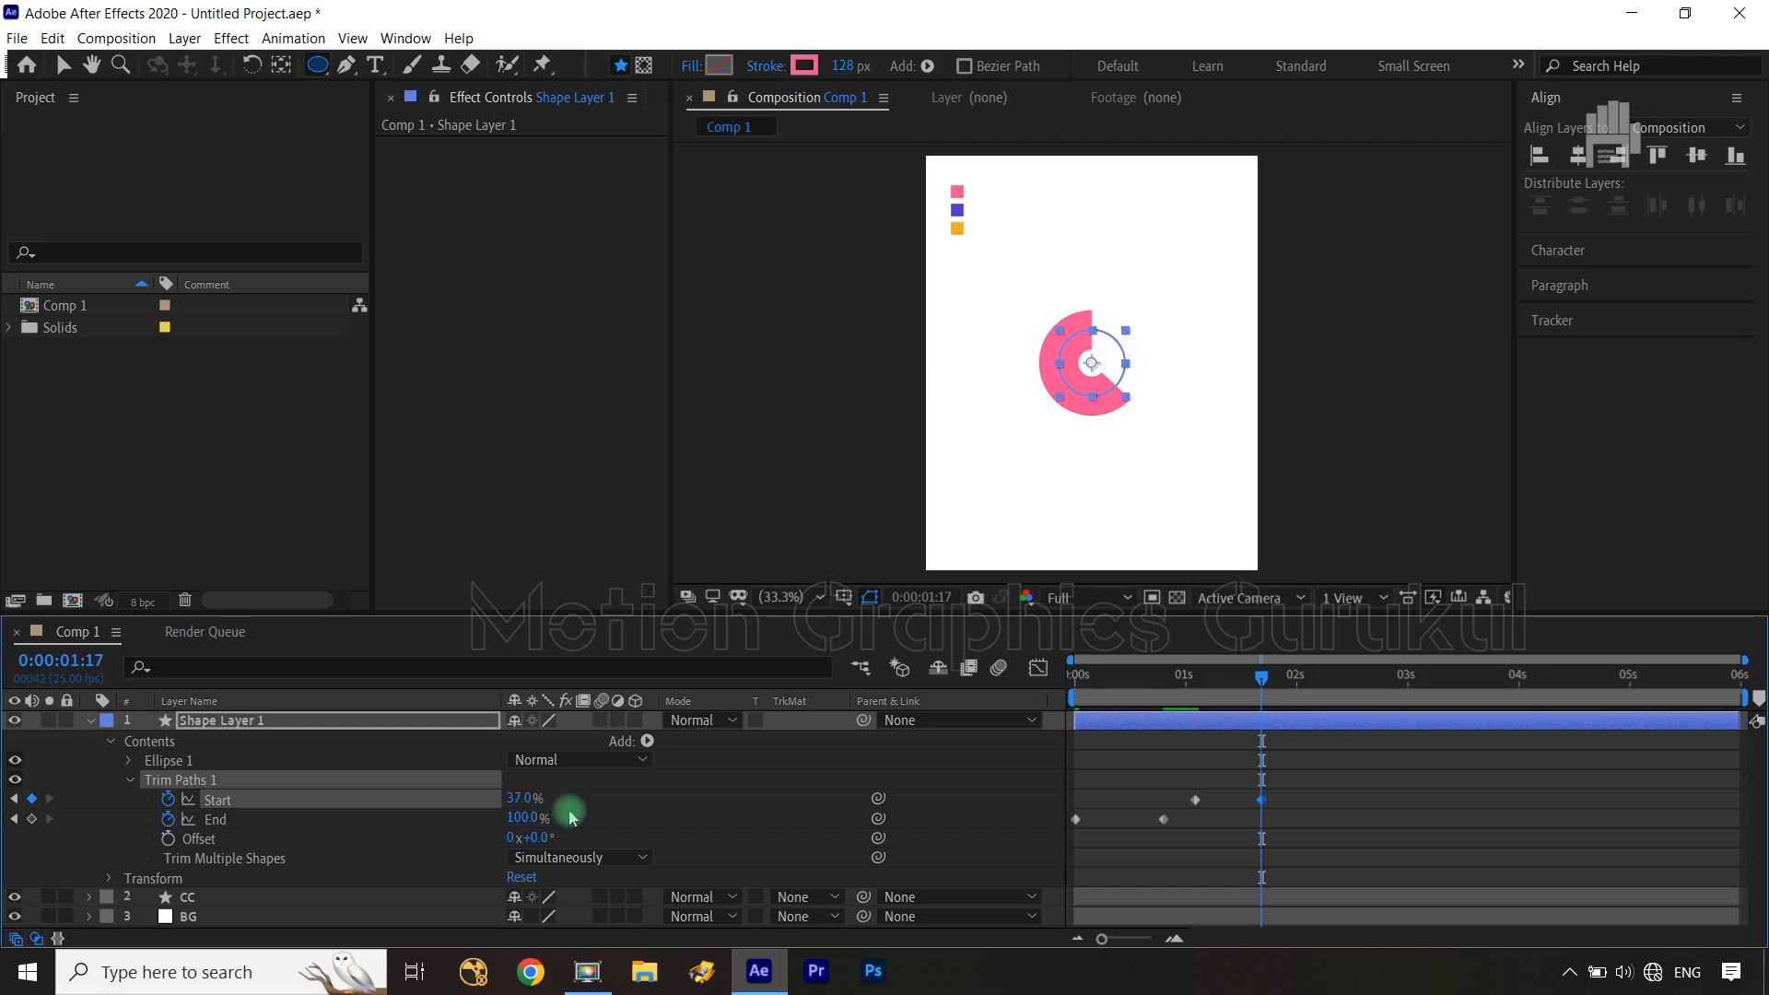
# Apply Easy Ease to all Start and End keyframes and reshape their speed curves to peak early and slow down gradually
pyautogui.moveTo(1299, 782); pyautogui.dragTo(1023, 841)
pyautogui.press('F9')
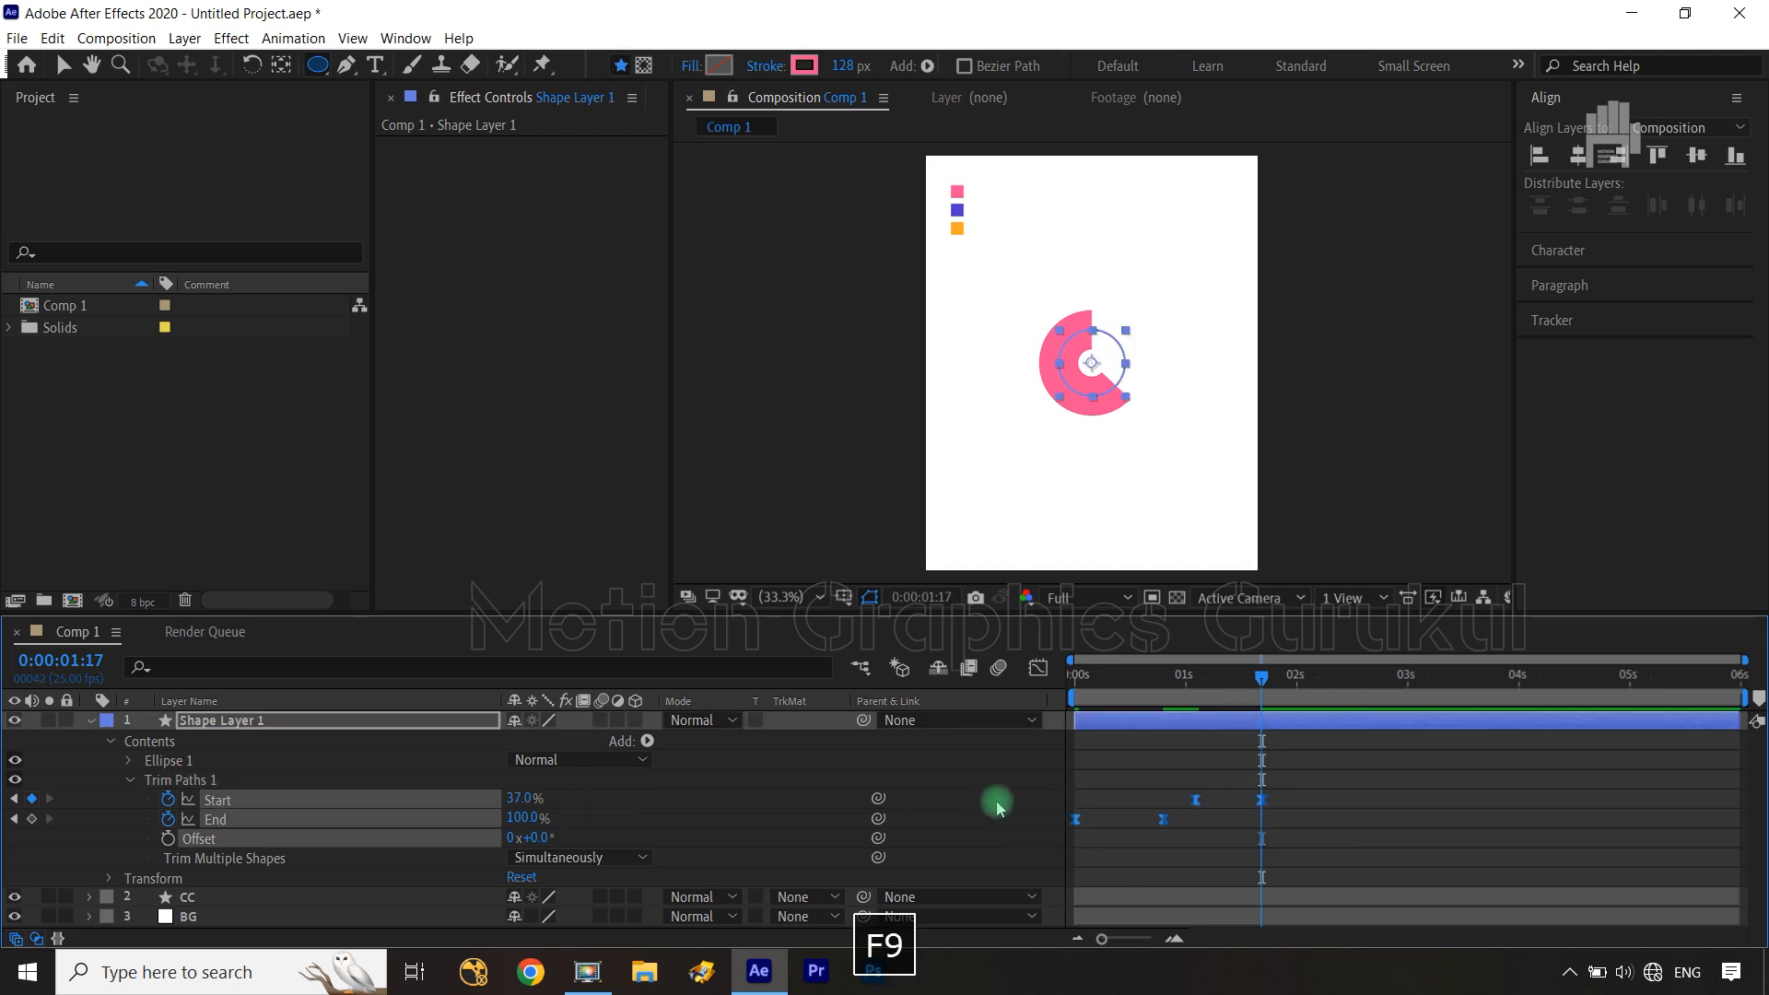
pyautogui.click(1037, 668)
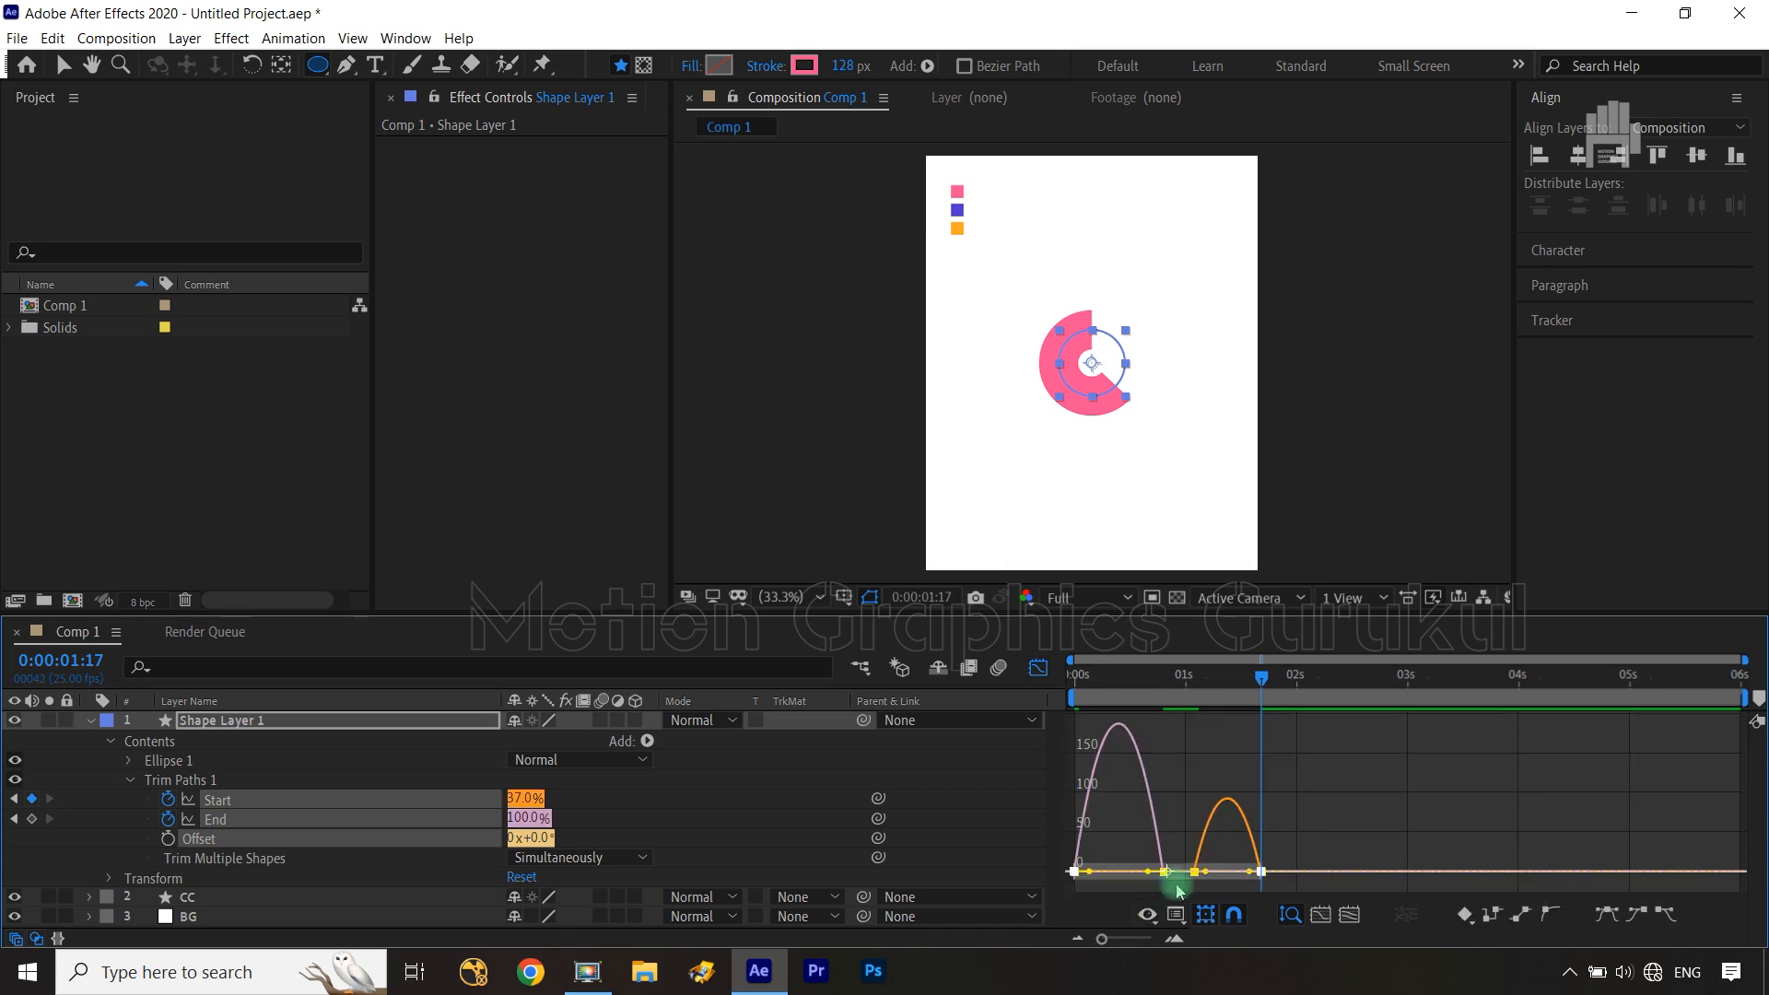
pyautogui.moveTo(1248, 875); pyautogui.dragTo(1166, 898)
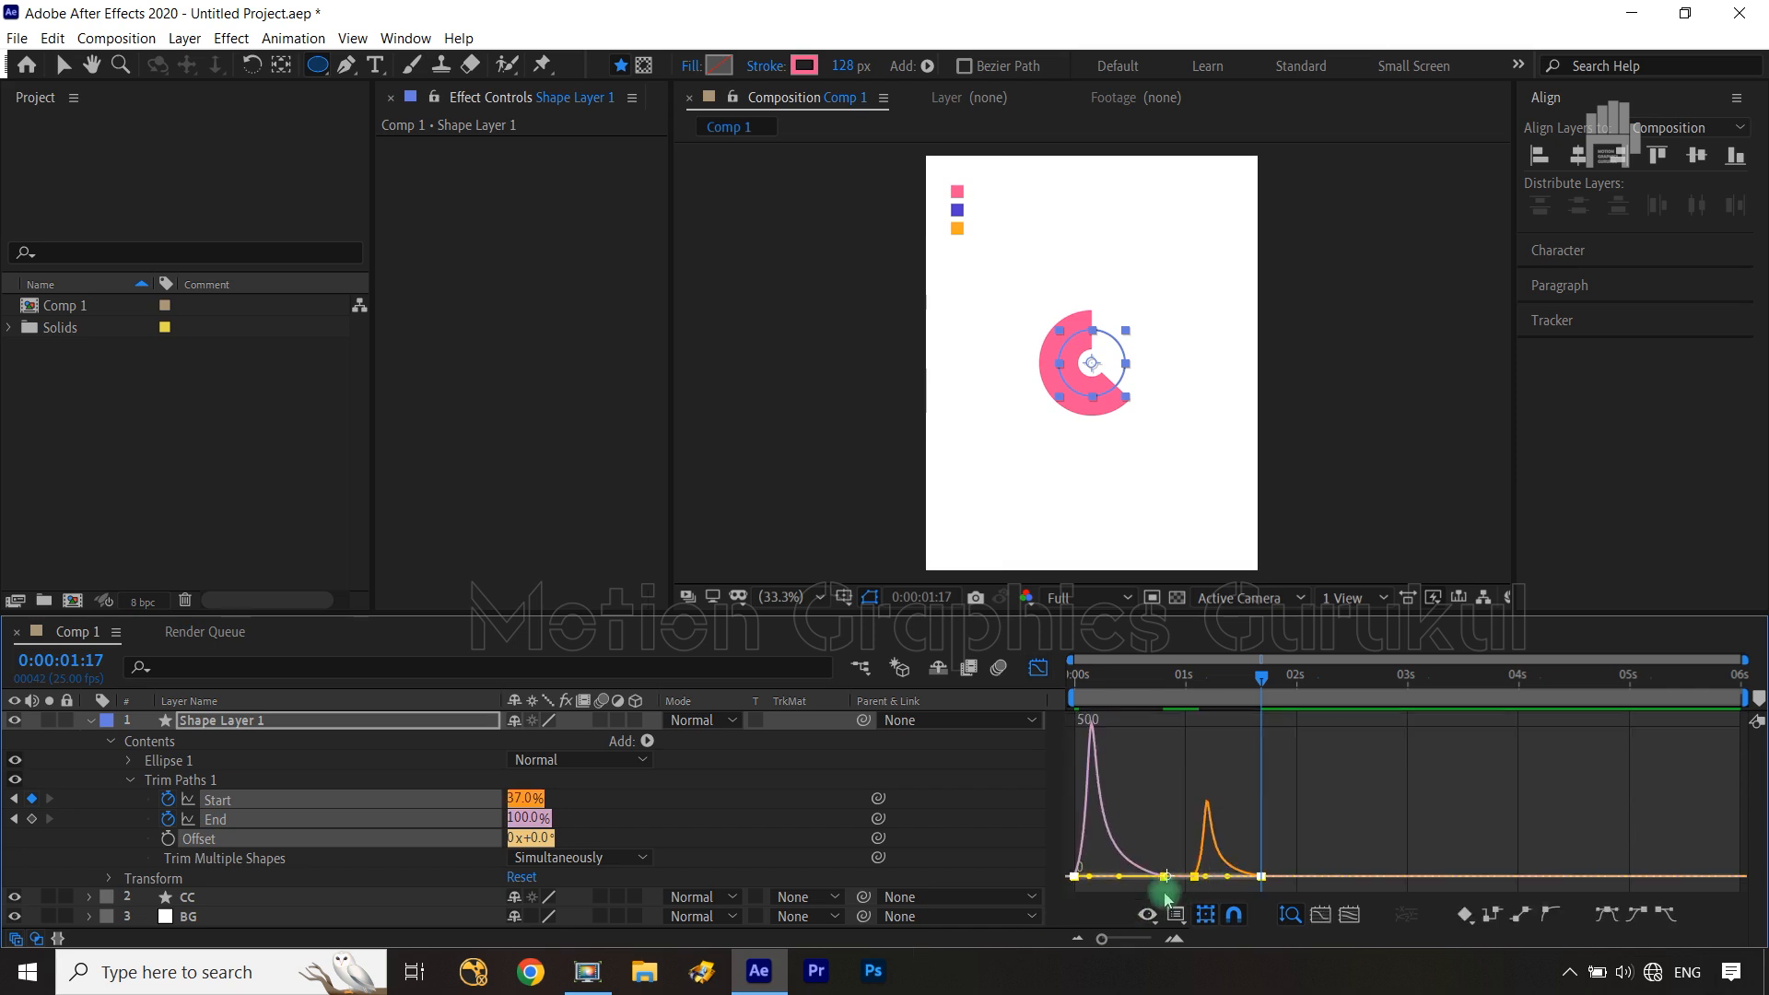
pyautogui.click(1042, 680)
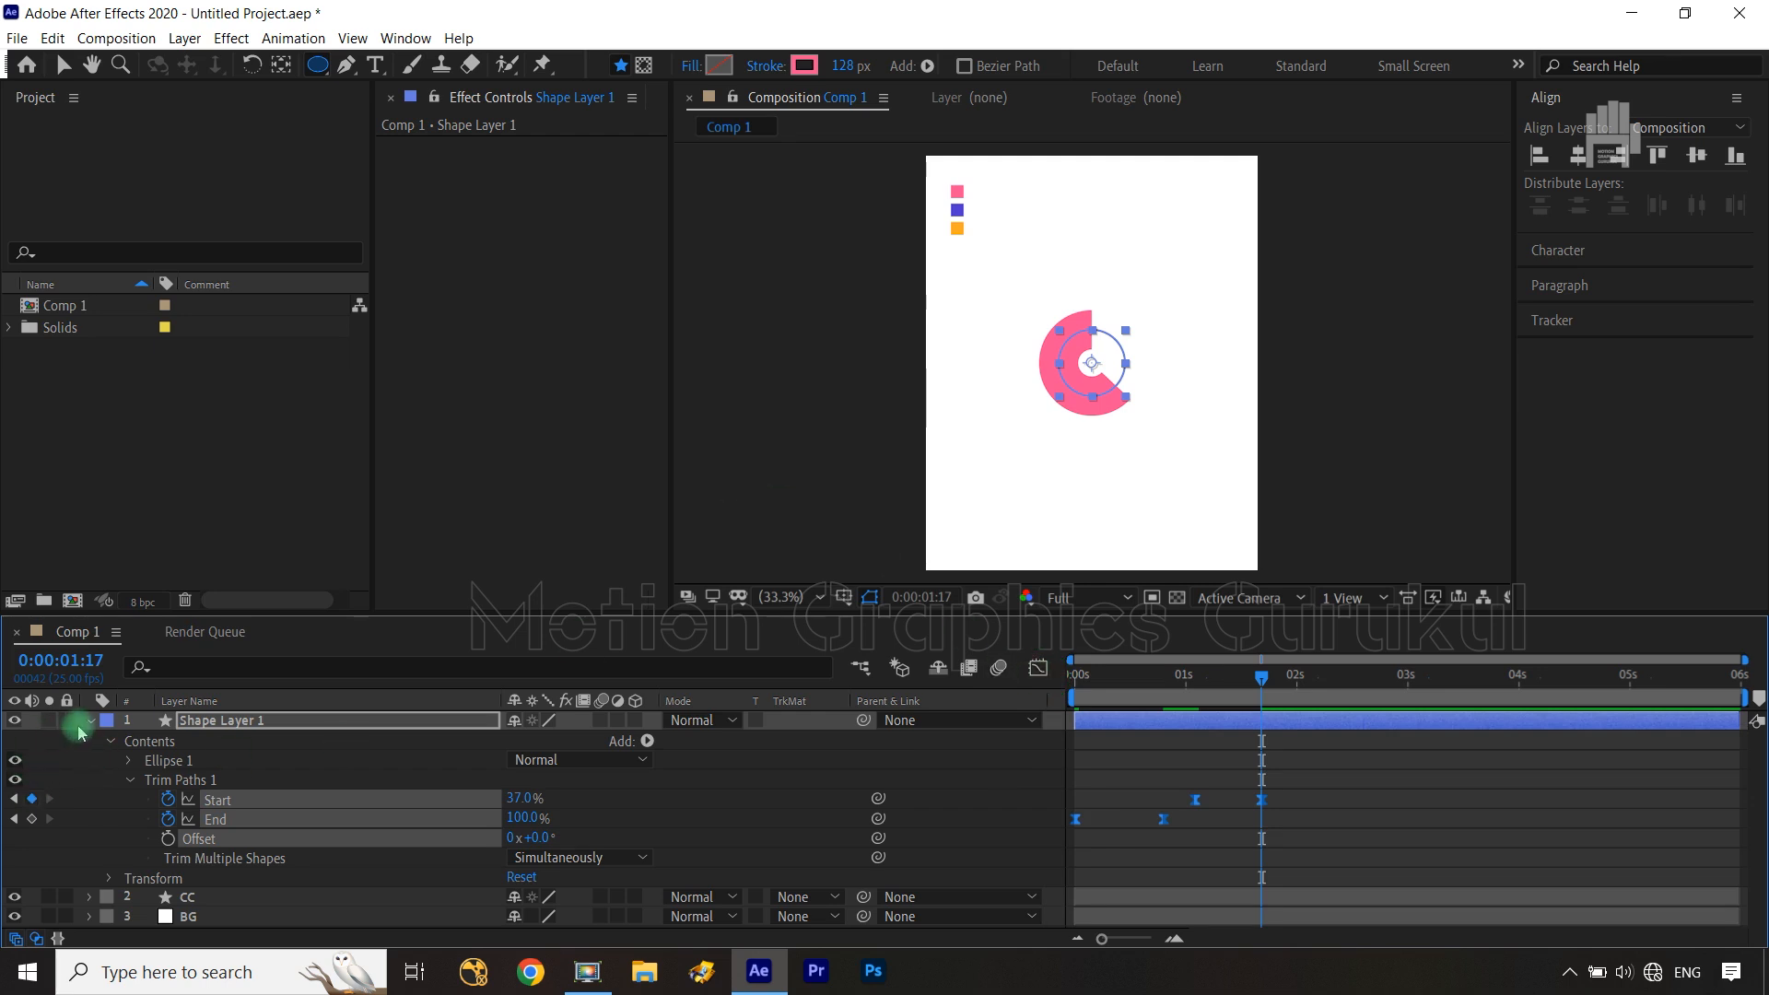
# Rename the circle's shape layer to cir1, give it the Fuchsia label colour and collapse its properties
pyautogui.click(215, 728)
pyautogui.press('Return')
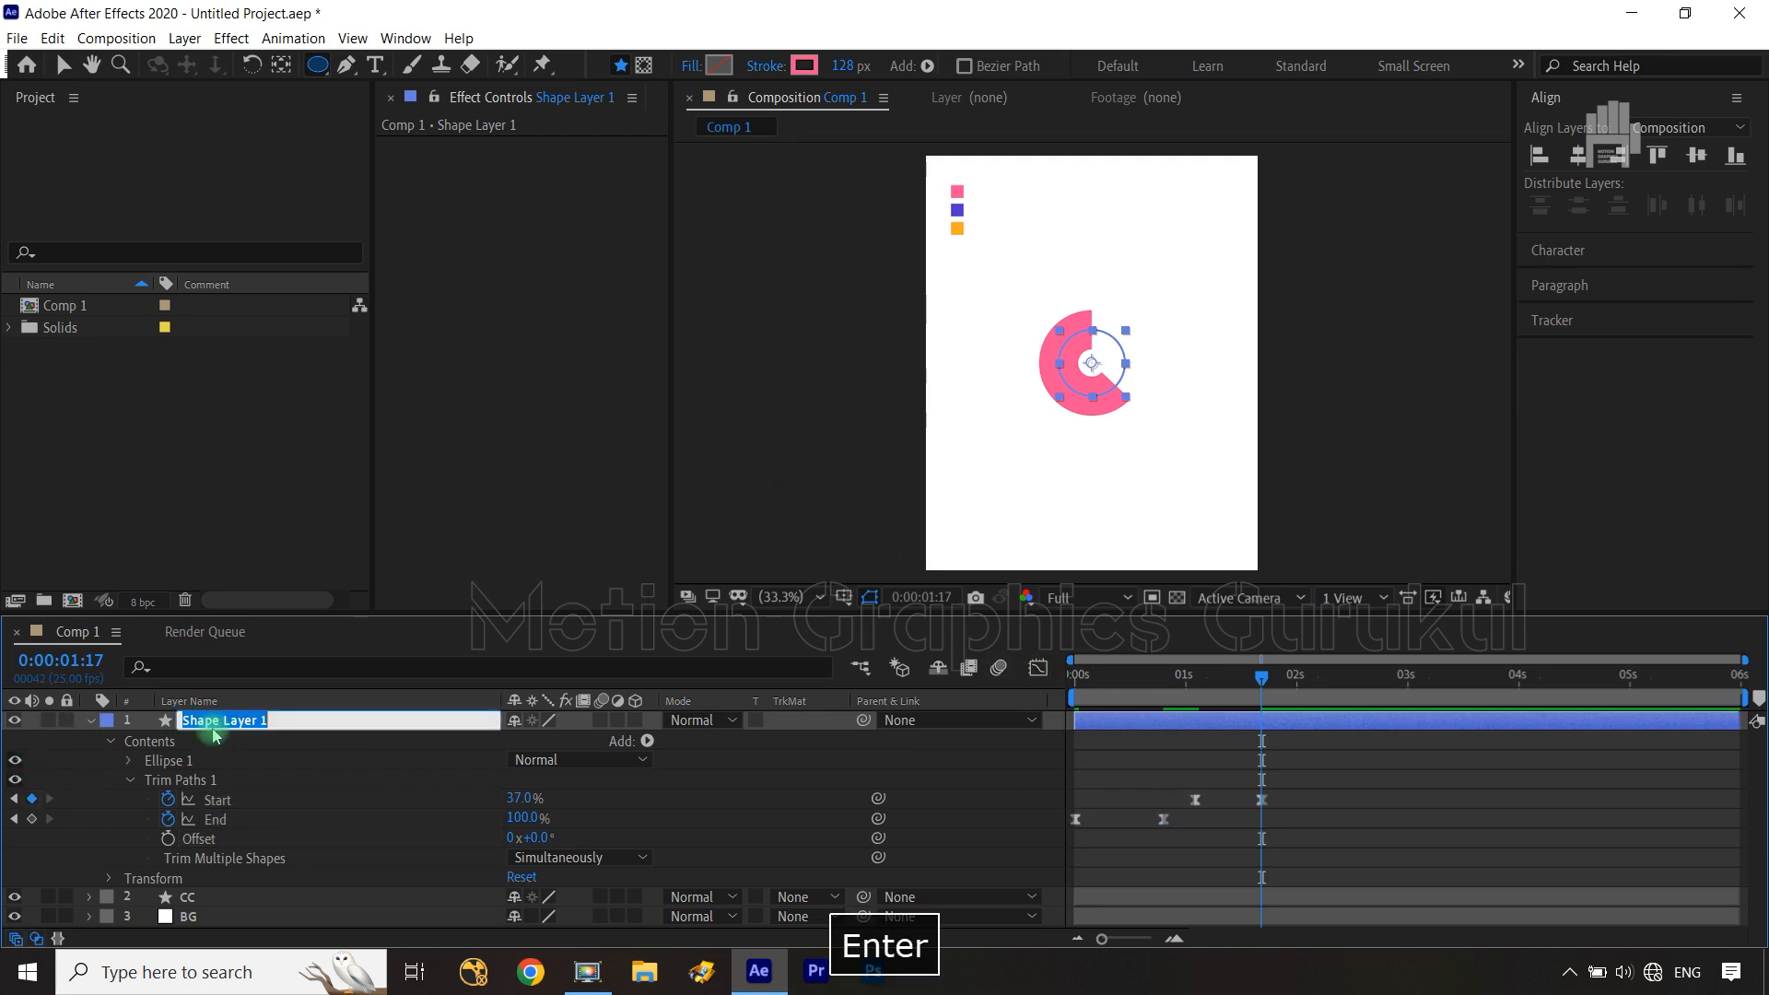
pyautogui.write('cir1')
pyautogui.press('Return')
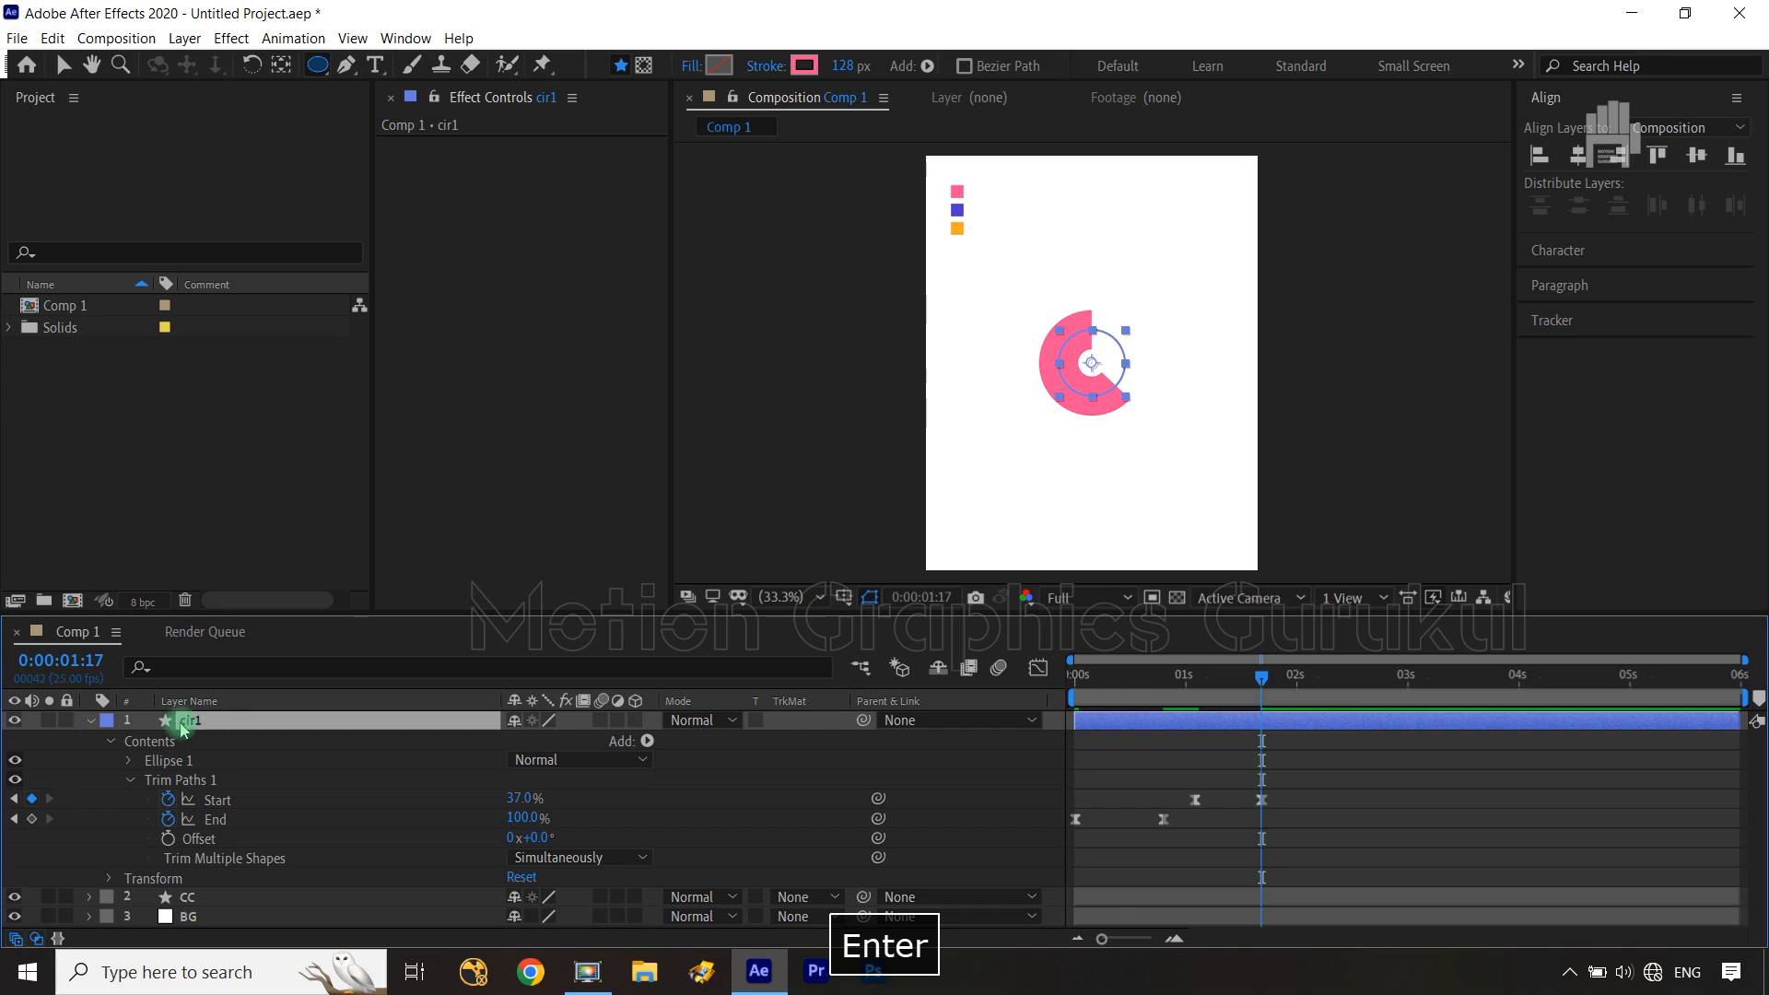
pyautogui.click(114, 720)
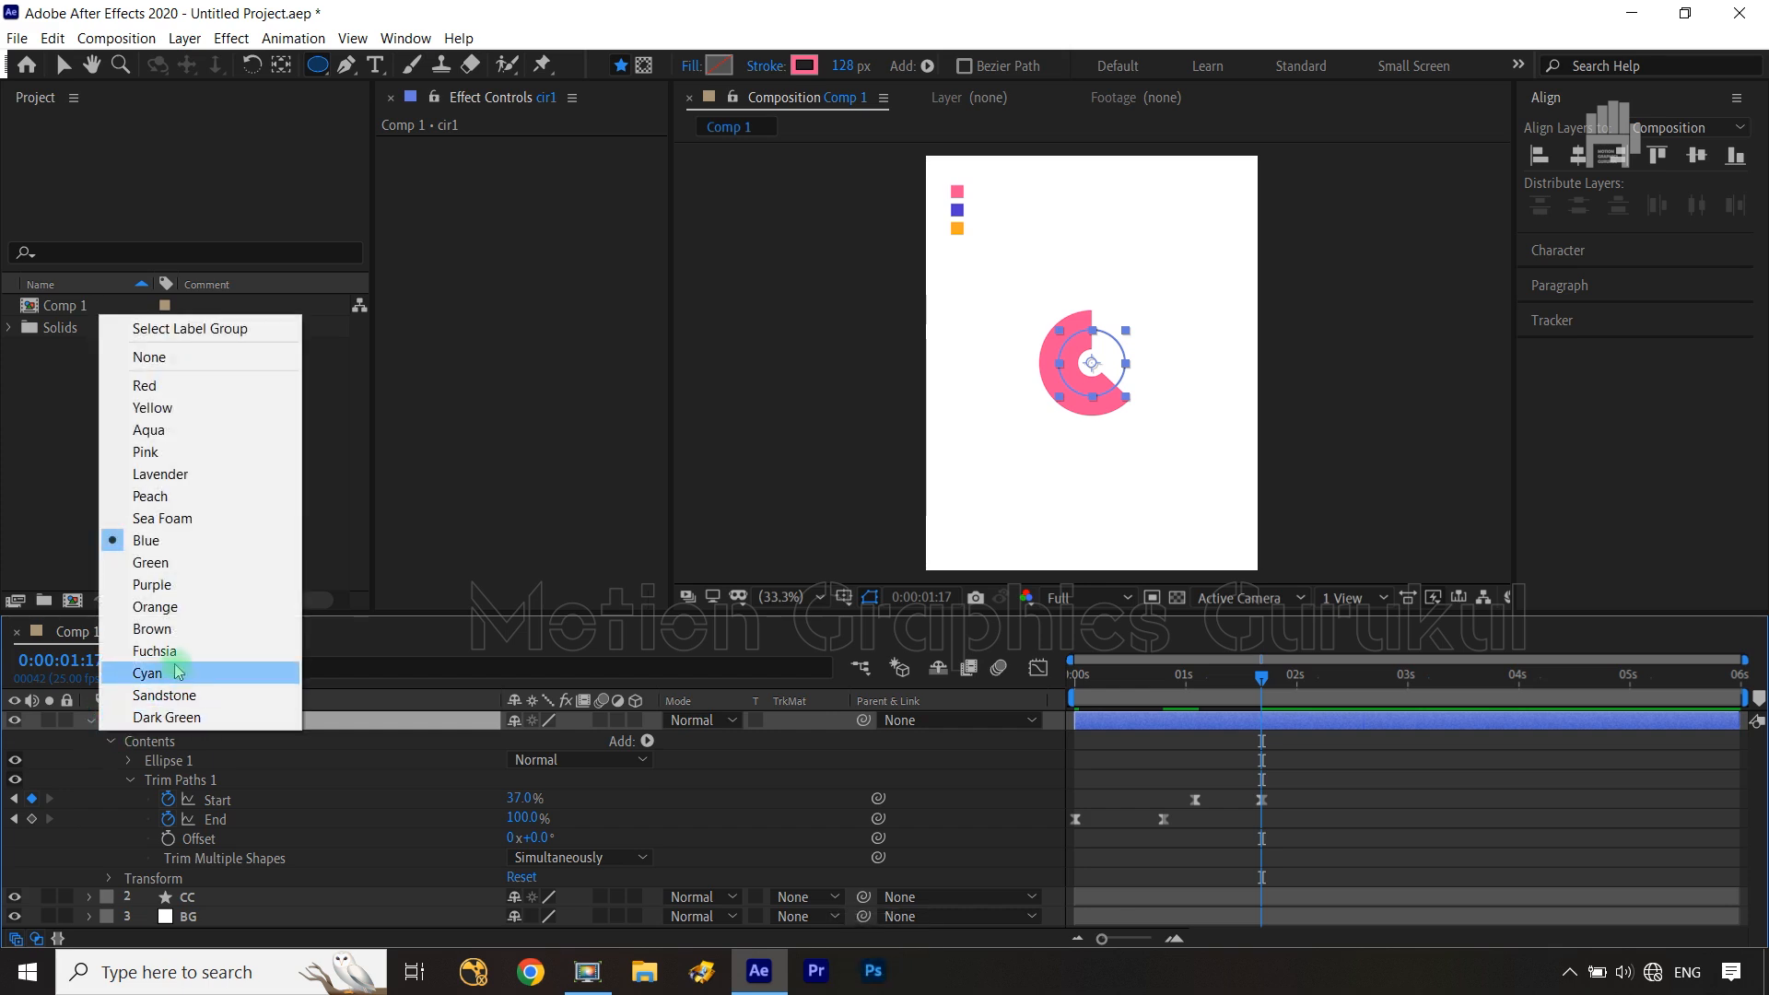
pyautogui.click(169, 654)
pyautogui.click(89, 722)
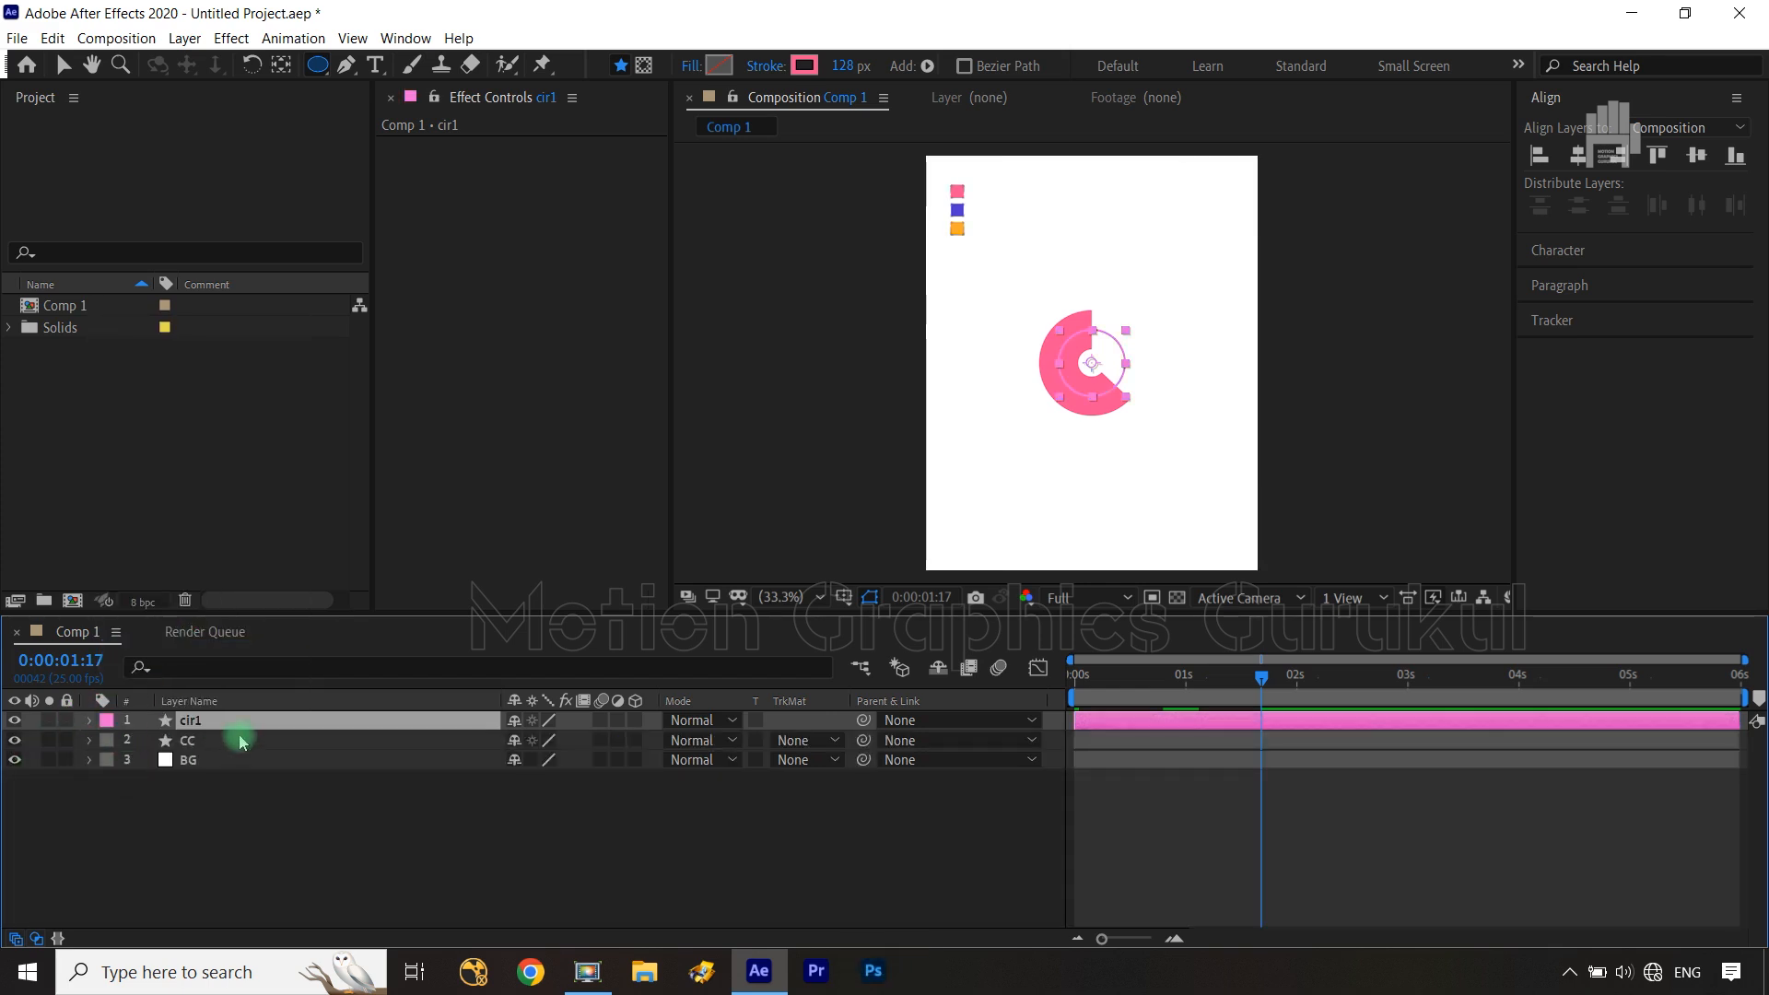
# Duplicate the cir1 layer and set the copy's stroke colour to orange (FFAA24), sampled from the palette swatch
pyautogui.hotkey('ctrl', 'd')
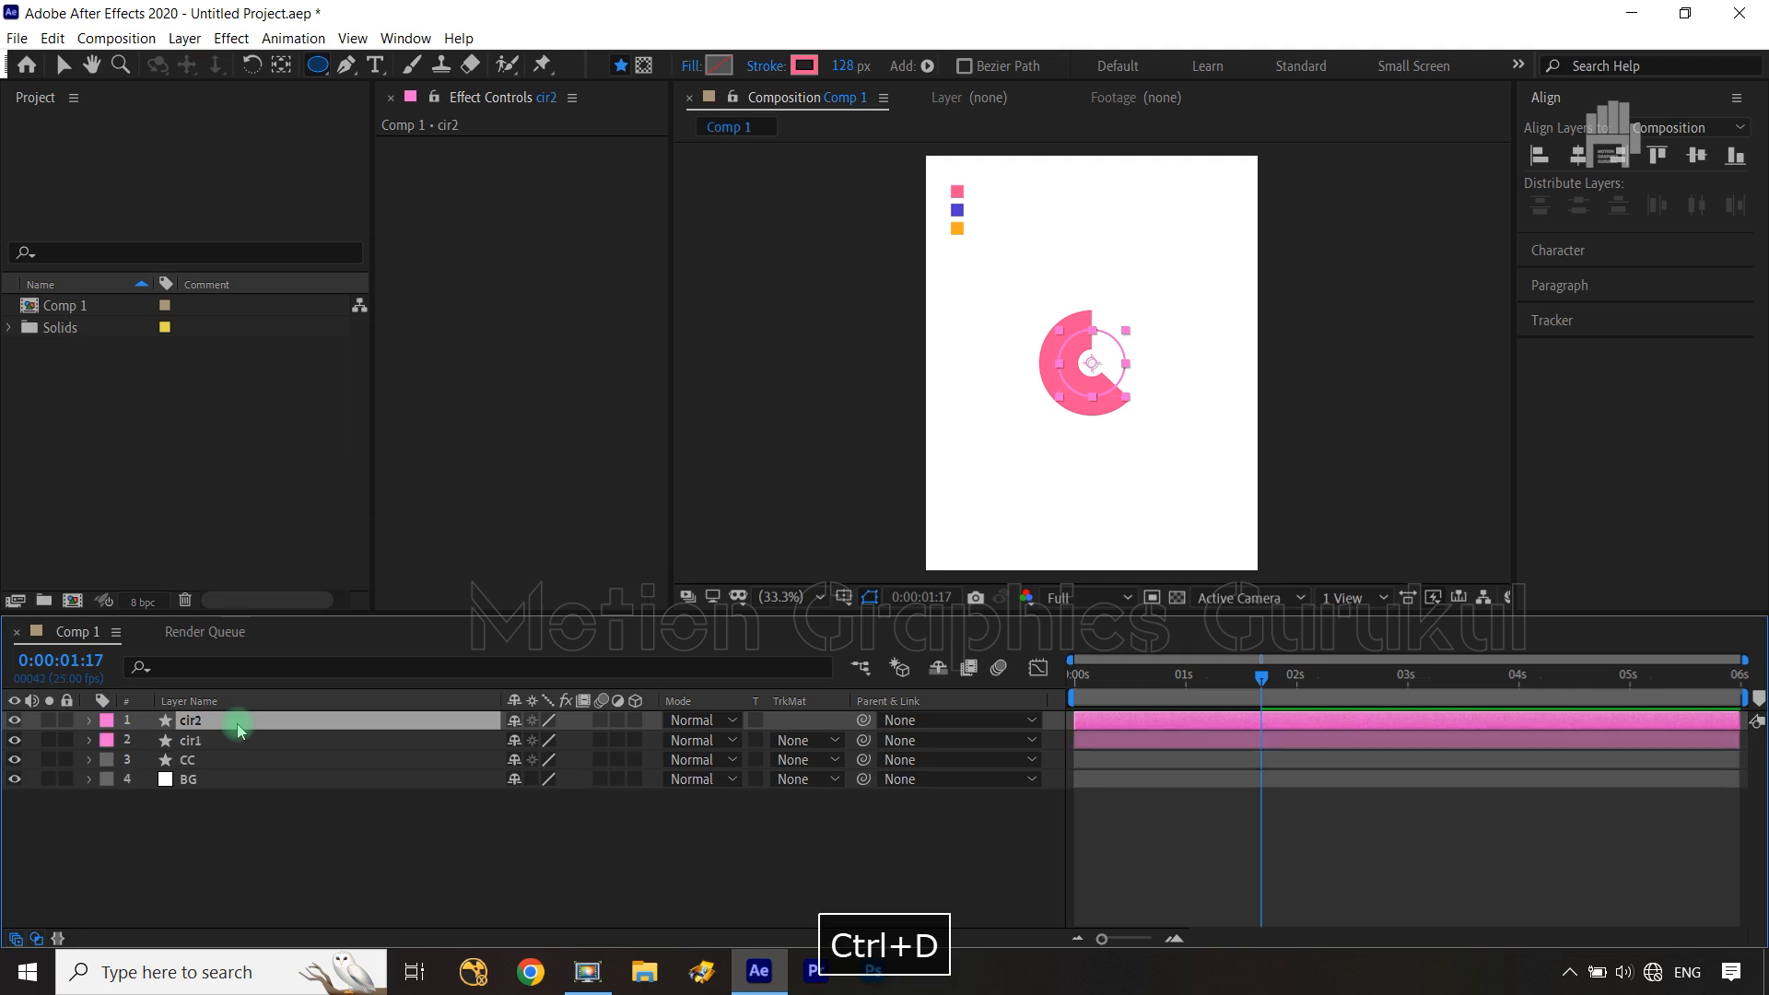
pyautogui.click(805, 66)
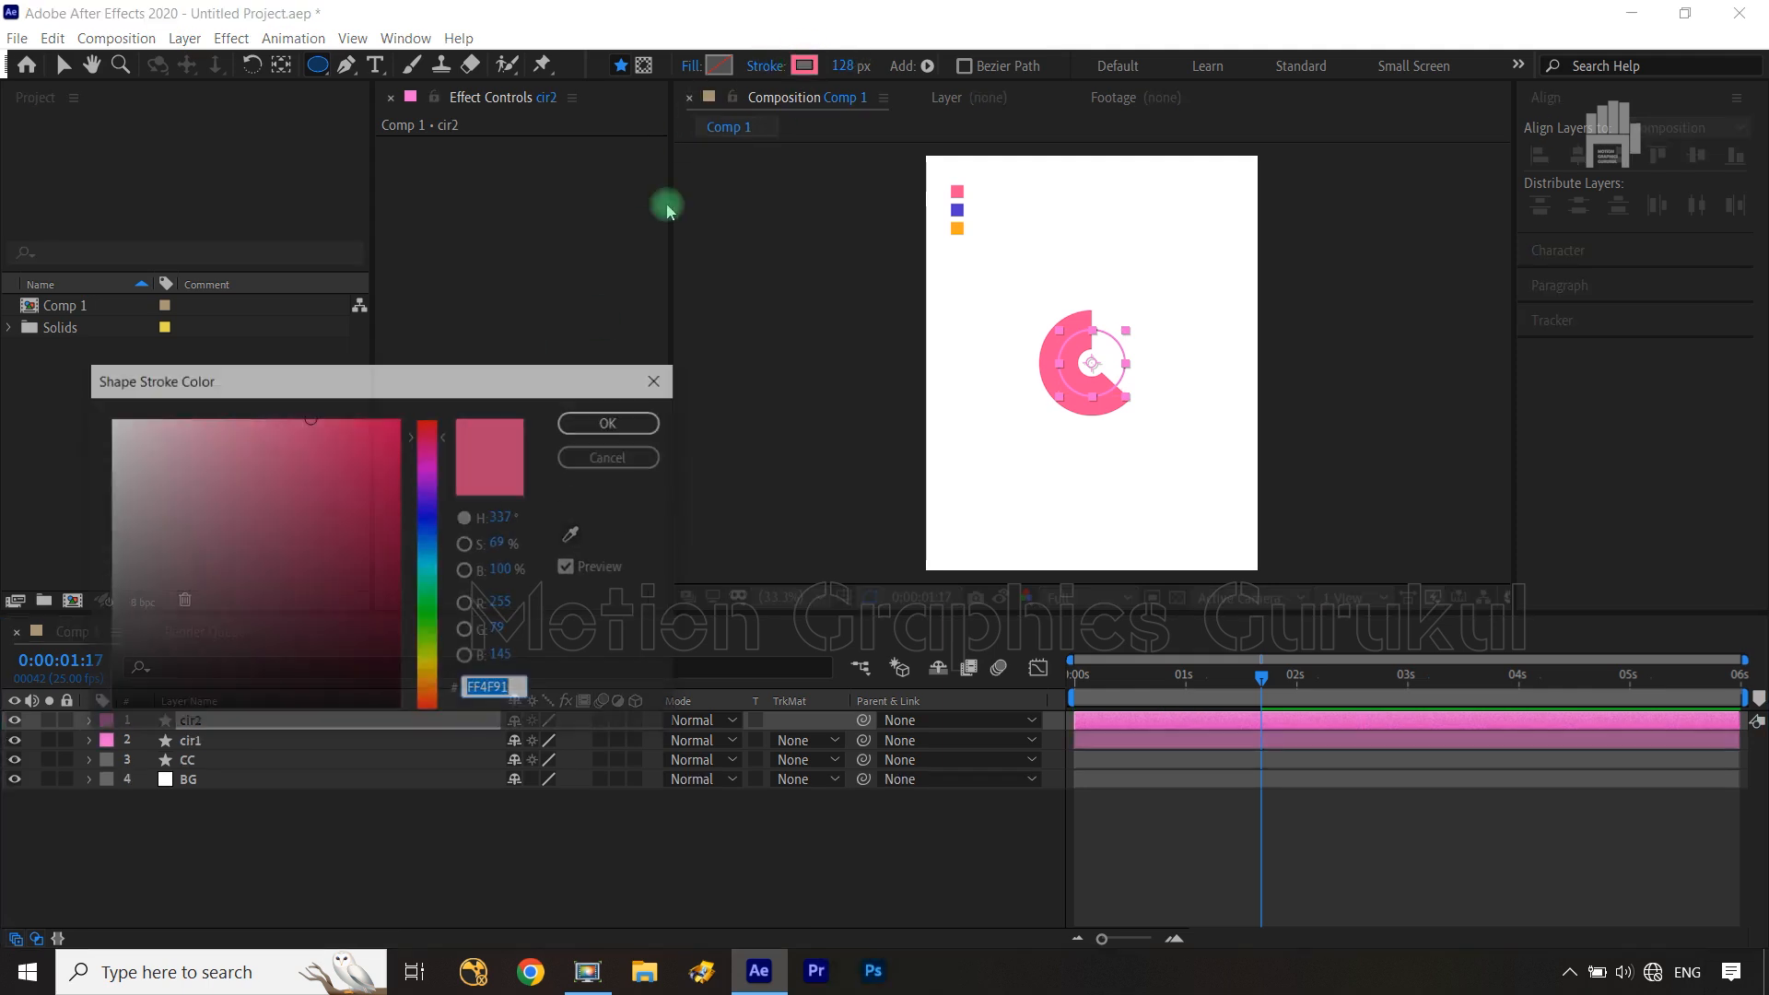
pyautogui.click(574, 535)
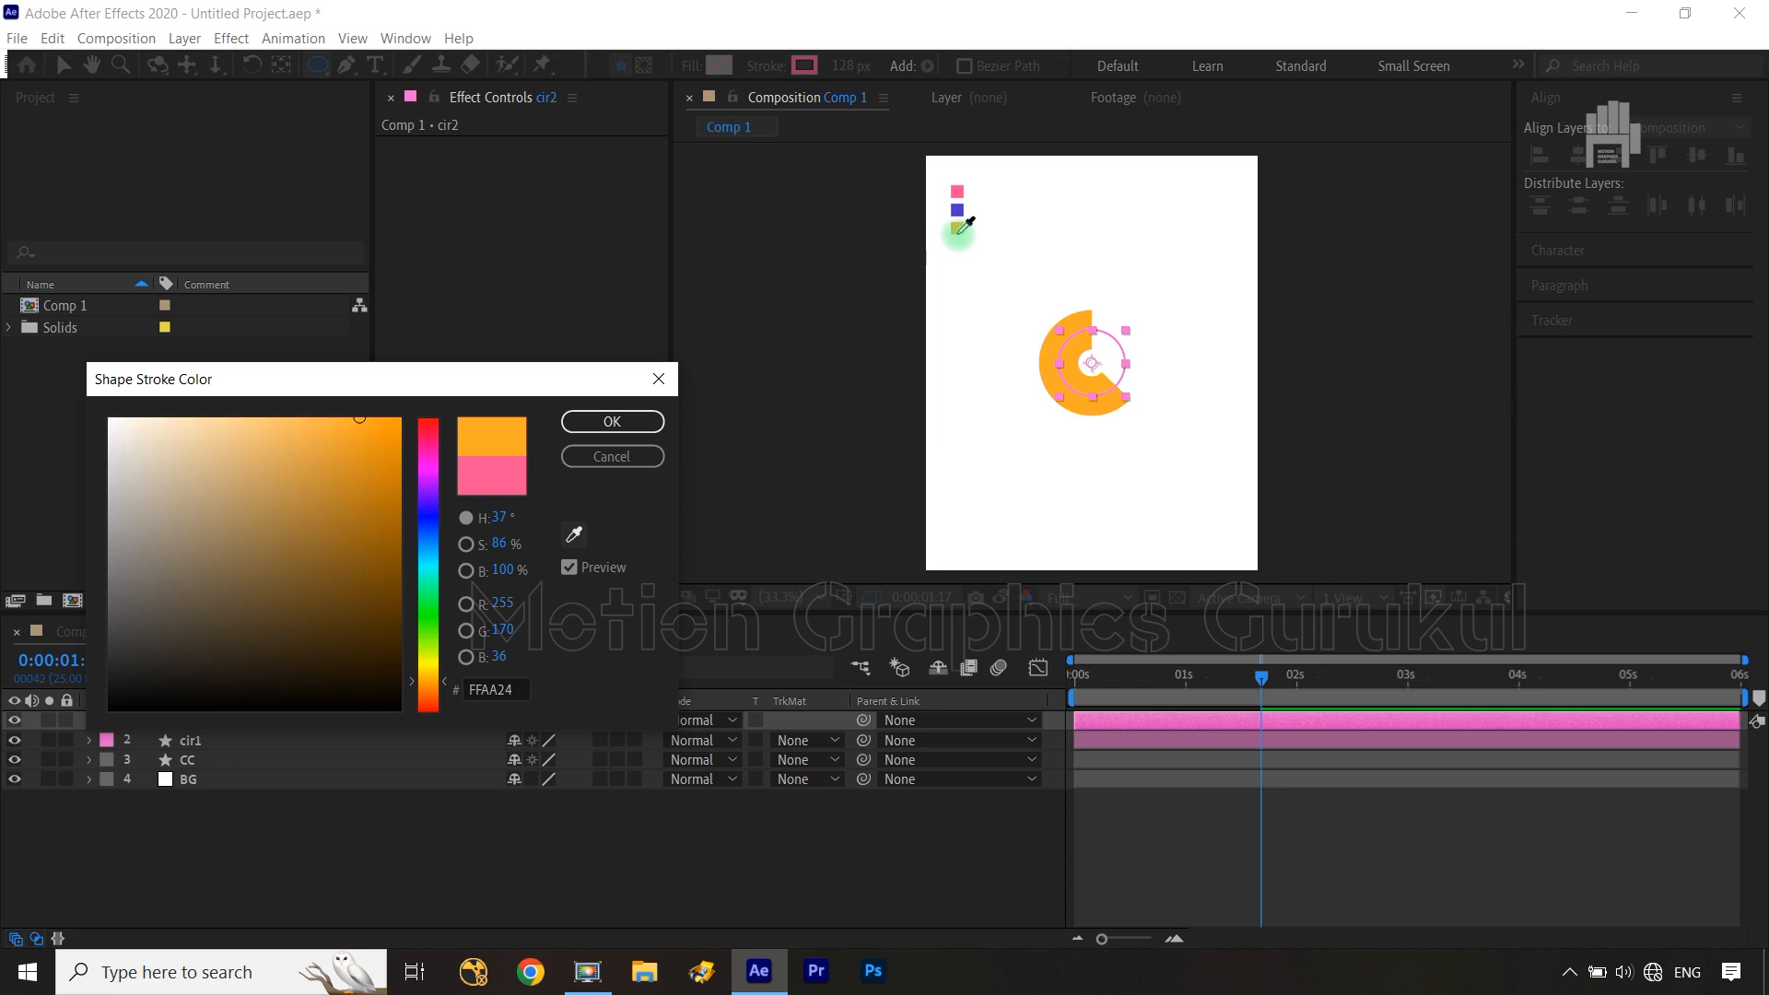
pyautogui.click(611, 421)
# Move the cir2 layer below cir1 and reveal its animated properties
pyautogui.click(227, 708)
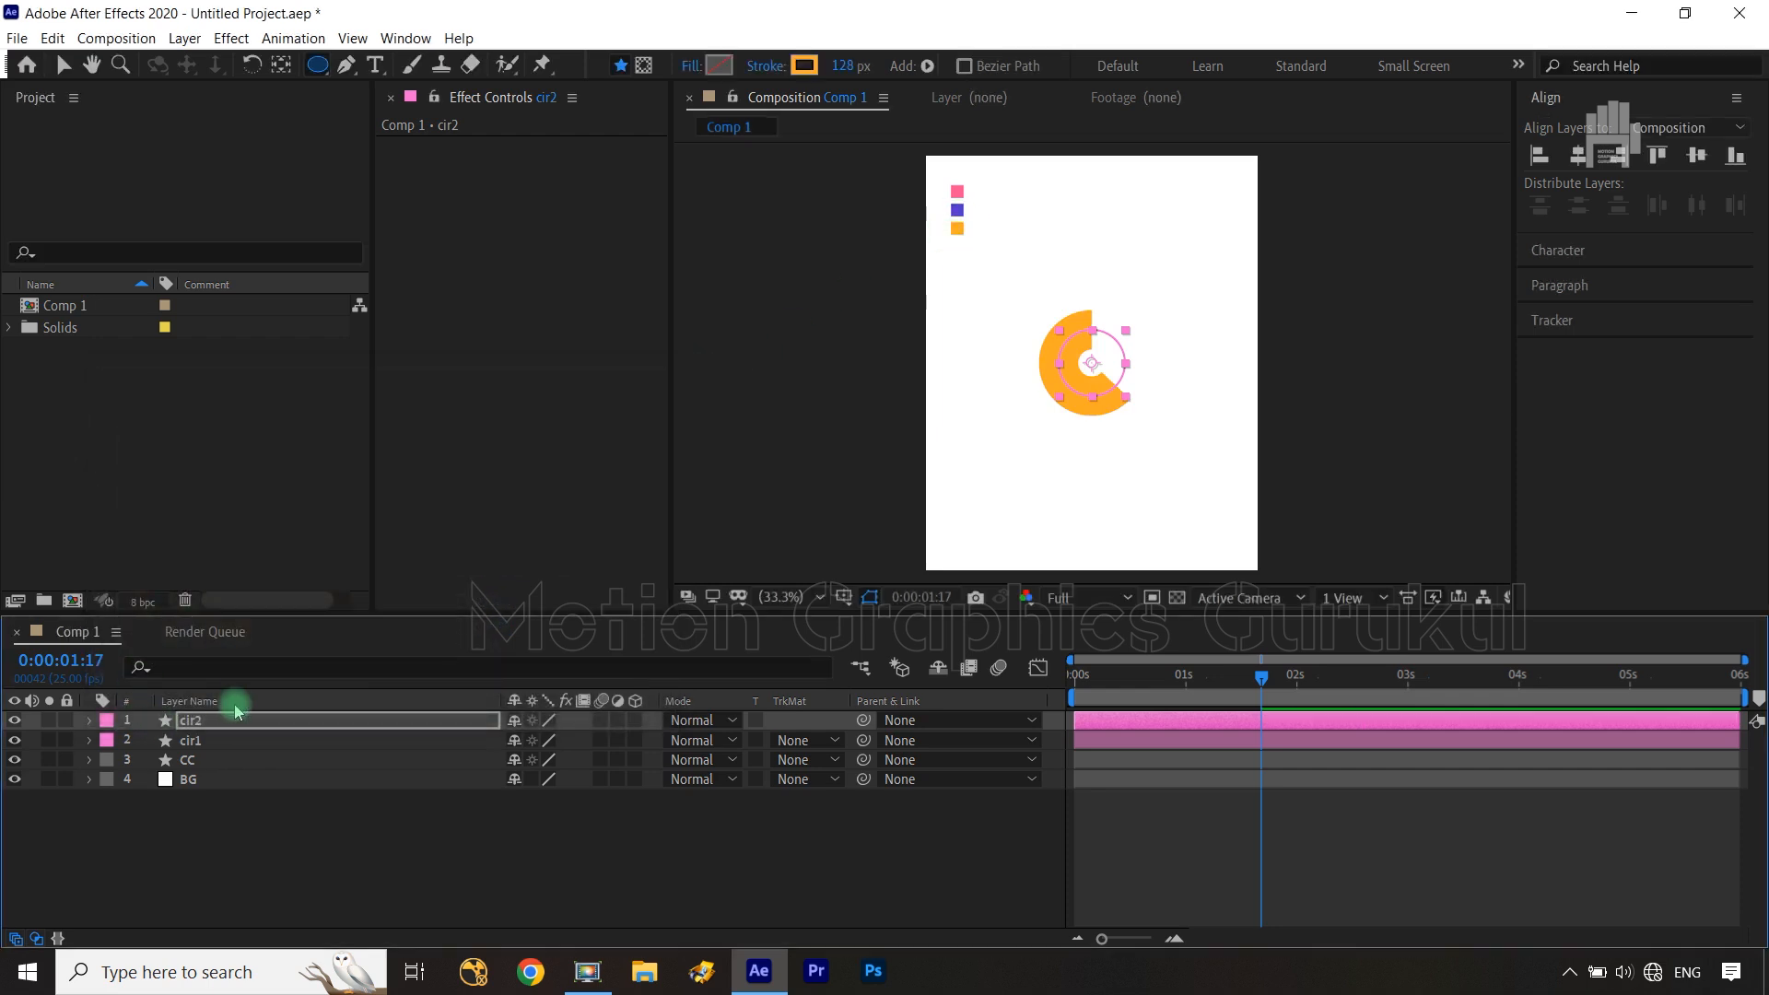
pyautogui.moveTo(233, 727); pyautogui.dragTo(233, 751)
pyautogui.press('u')
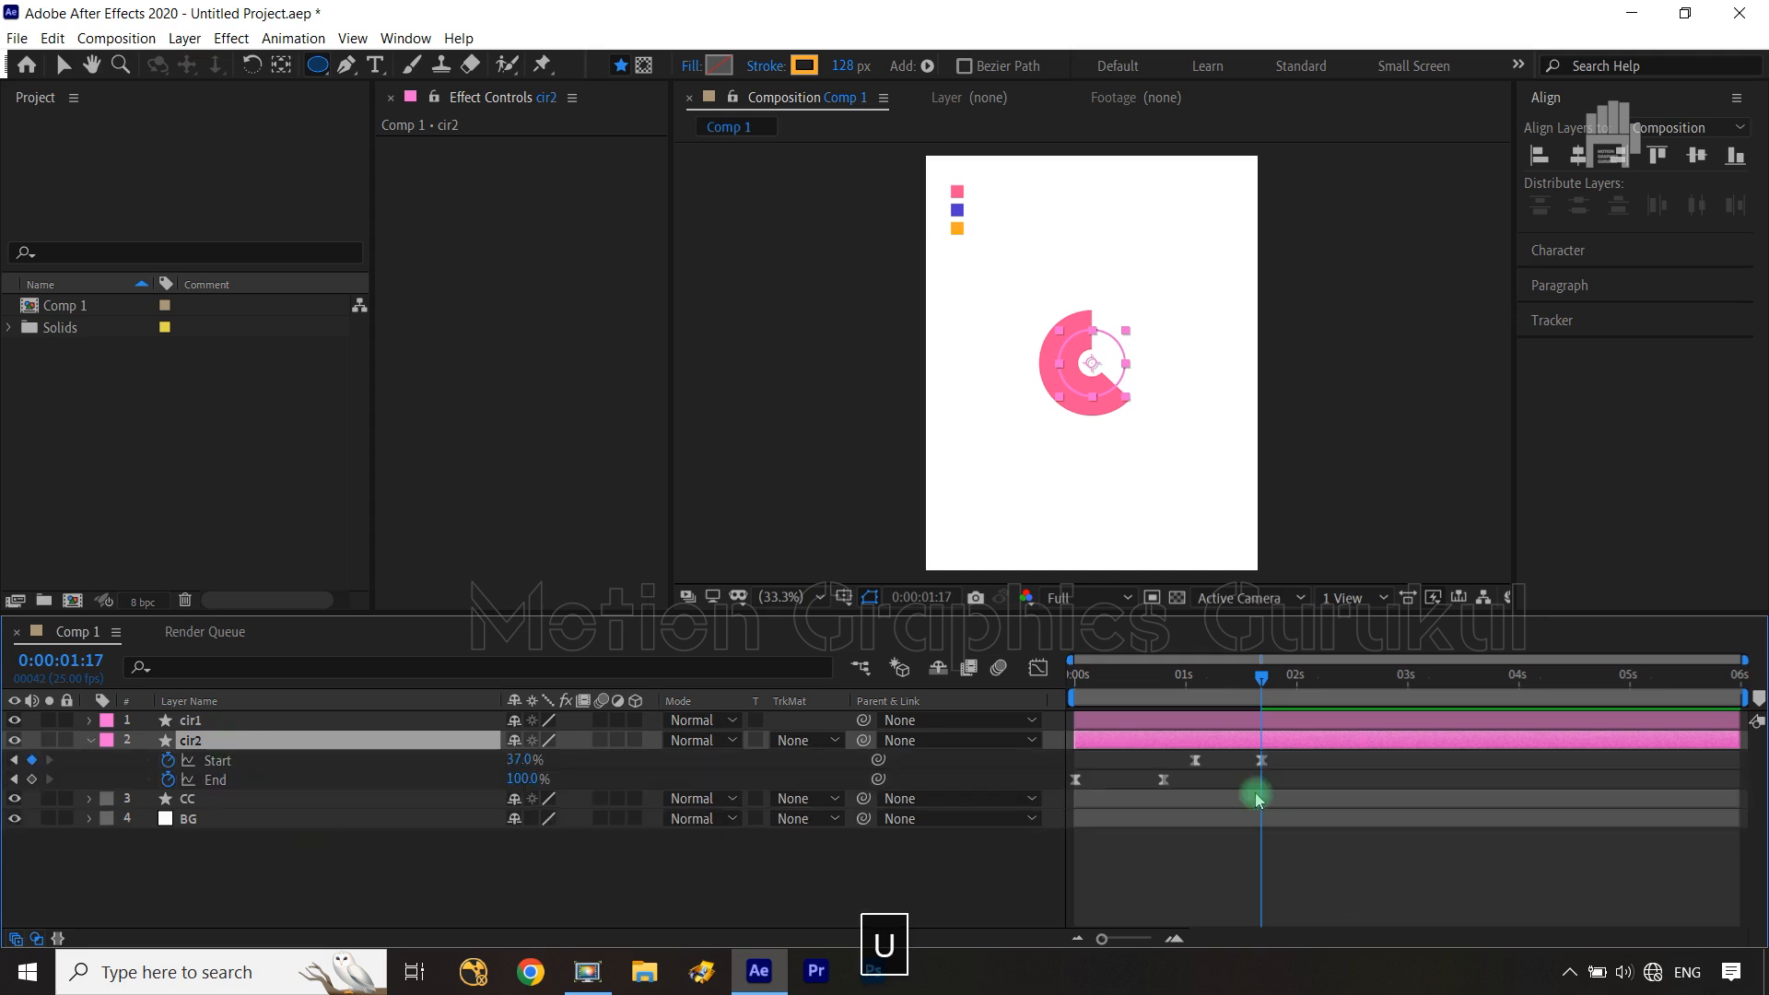
# Delay all of cir2's Start and End keyframes by 3 frames so the first one falls at 0:00:00:03
pyautogui.moveTo(1262, 679); pyautogui.dragTo(1050, 716)
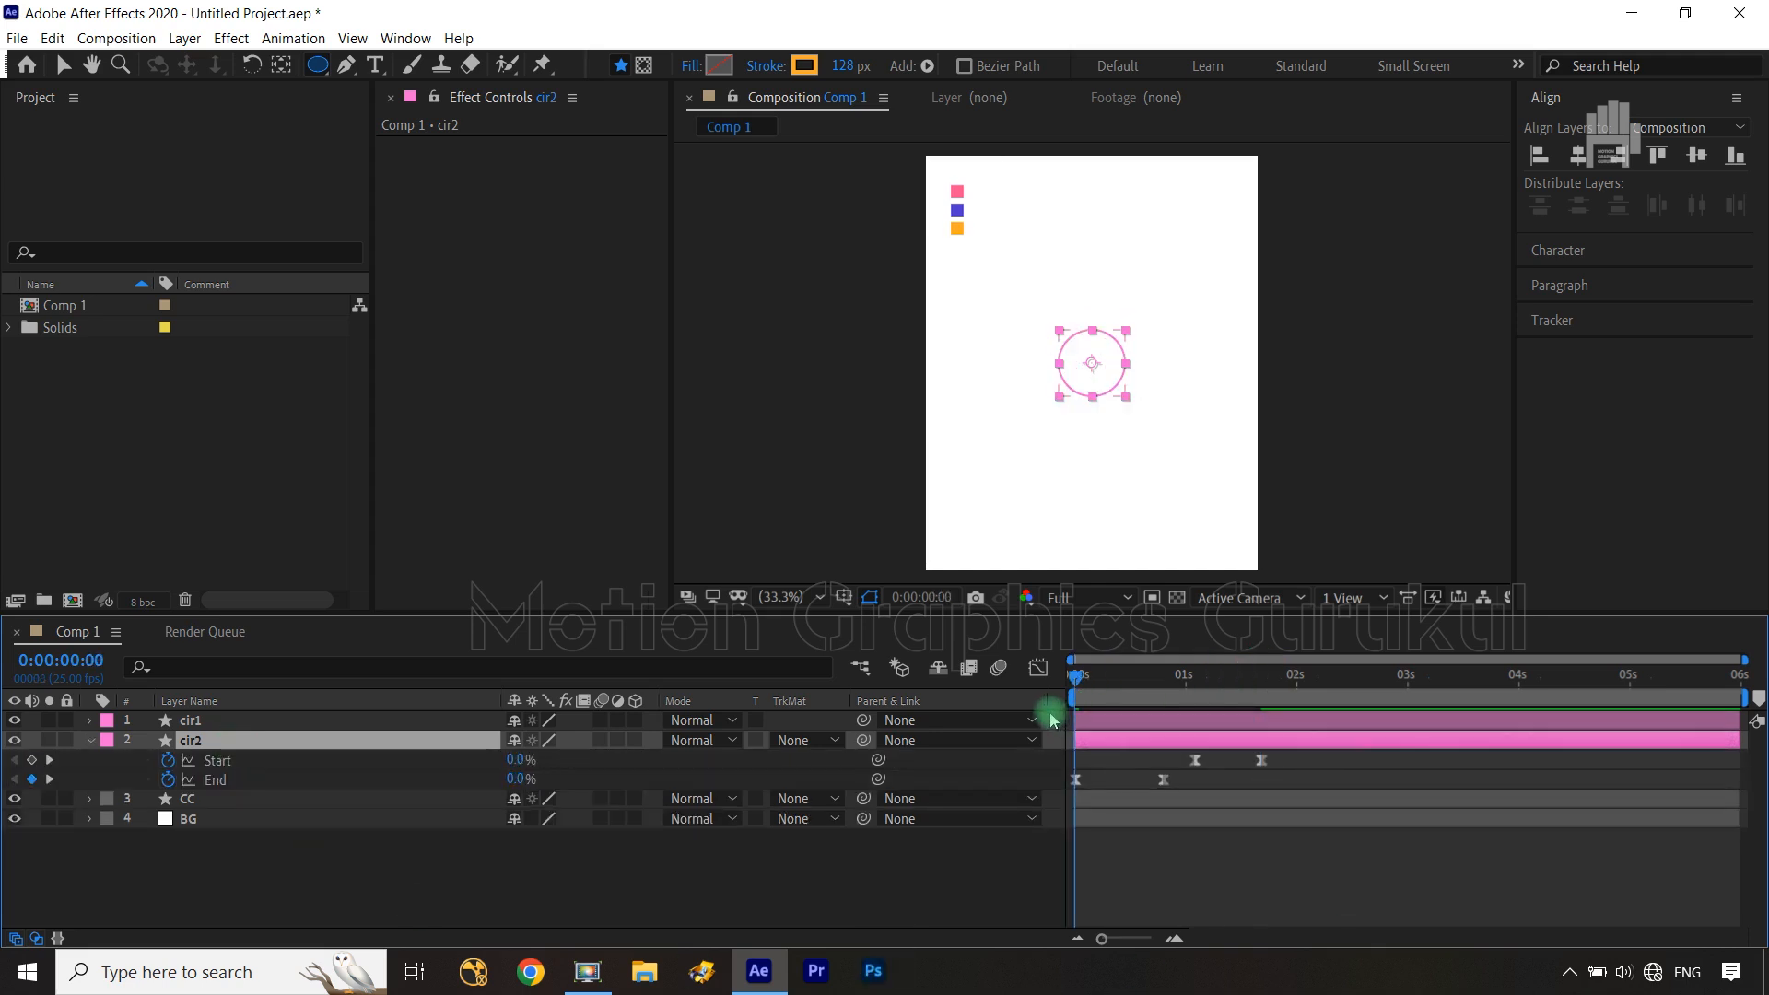
pyautogui.hotkey('ctrl', 'Right')
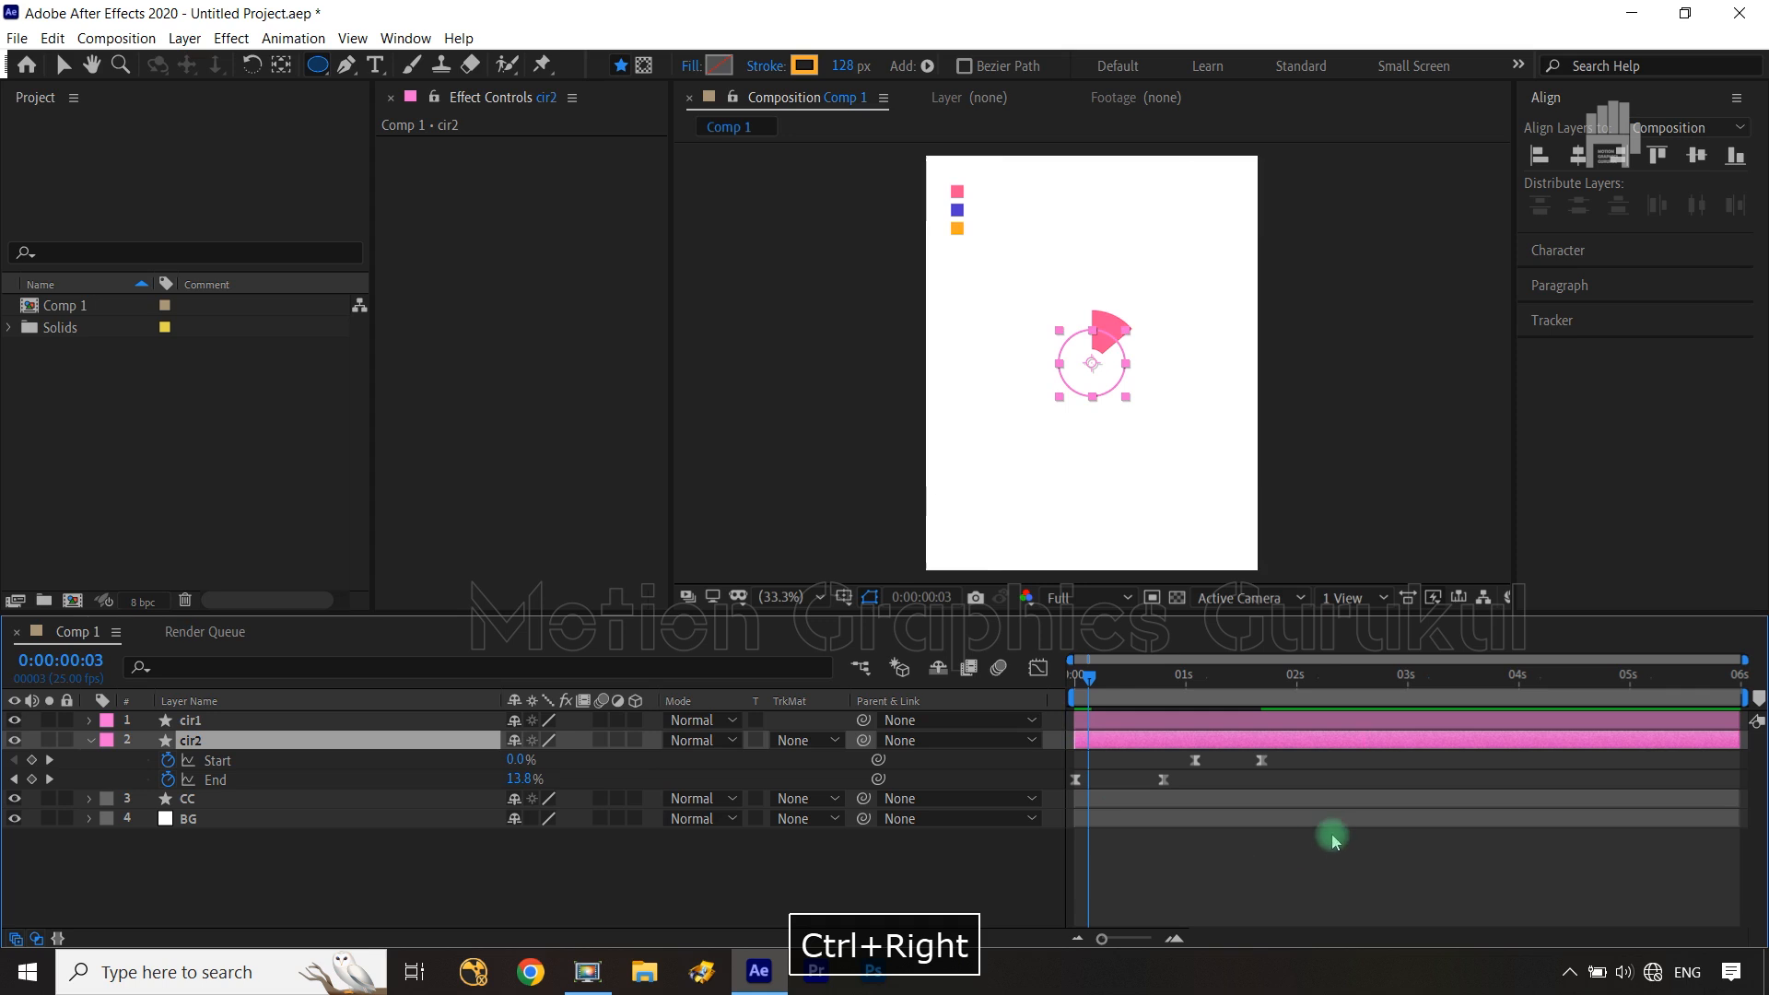
pyautogui.moveTo(1302, 757); pyautogui.dragTo(1090, 780)
pyautogui.click(954, 900)
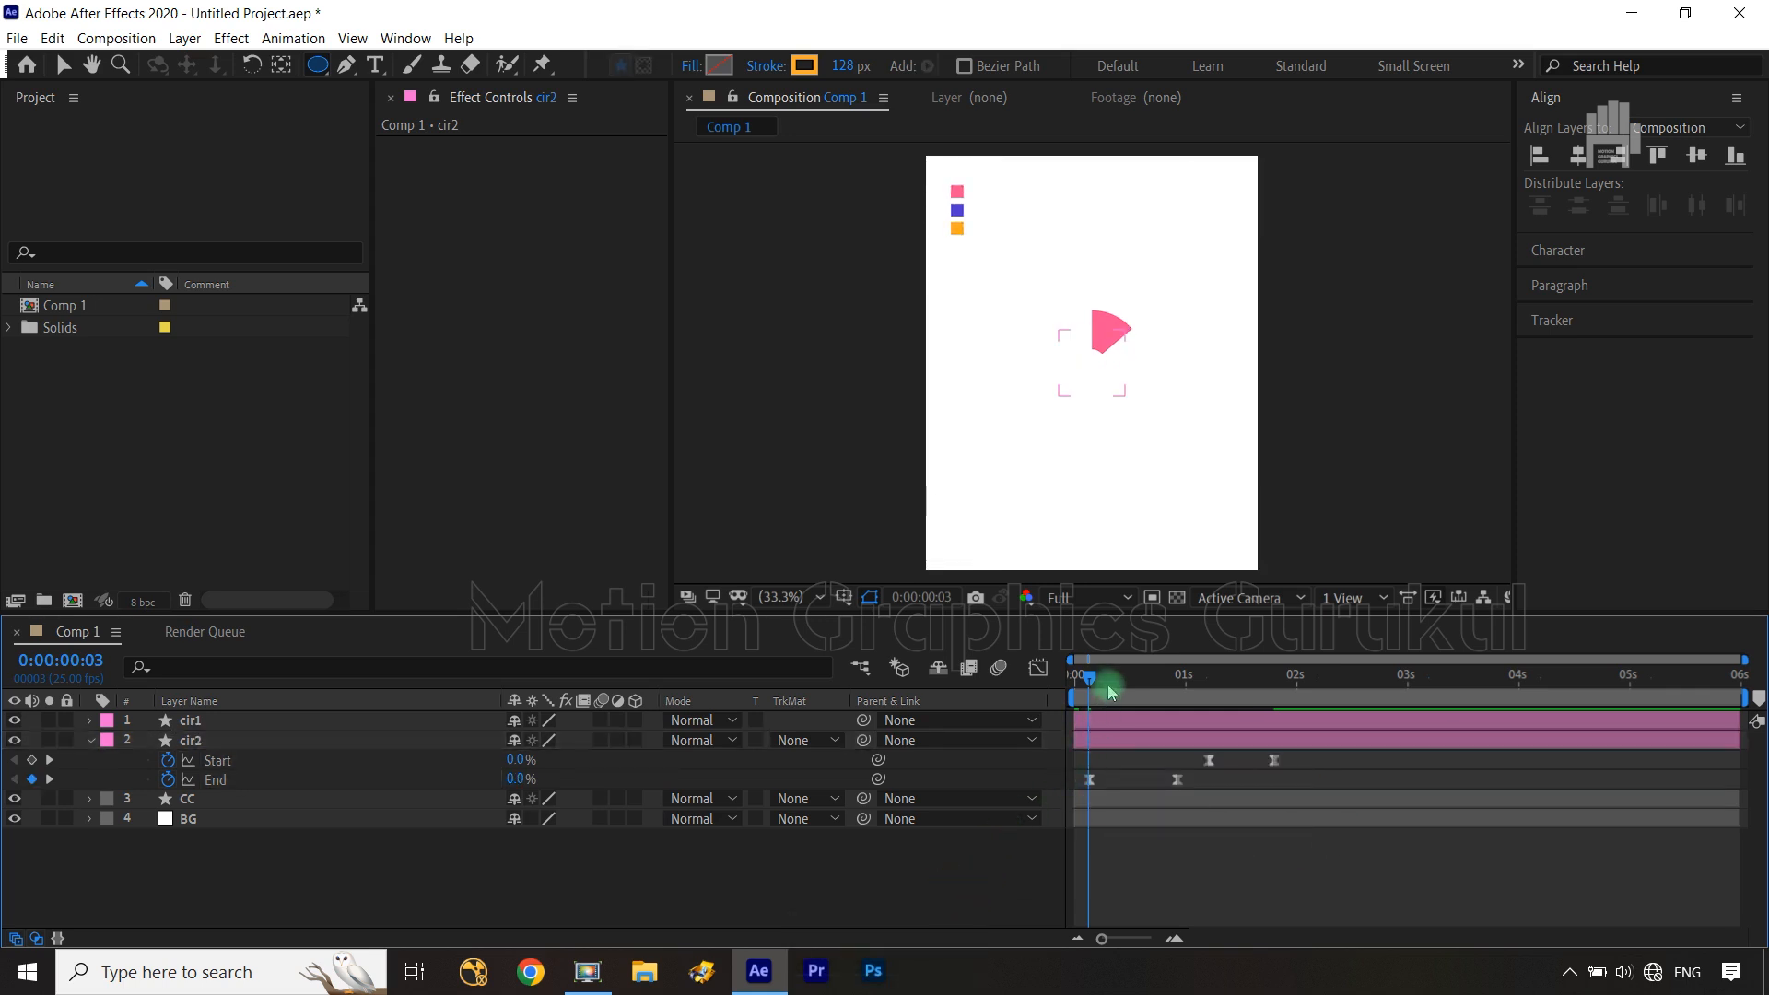
pyautogui.hotkey('ctrl', 'Left')
pyautogui.hotkey('ctrl', 'Left')
pyautogui.moveTo(1103, 689)
pyautogui.mouseDown()
pyautogui.moveTo(1188, 697)
pyautogui.moveTo(1039, 744)
pyautogui.mouseUp()
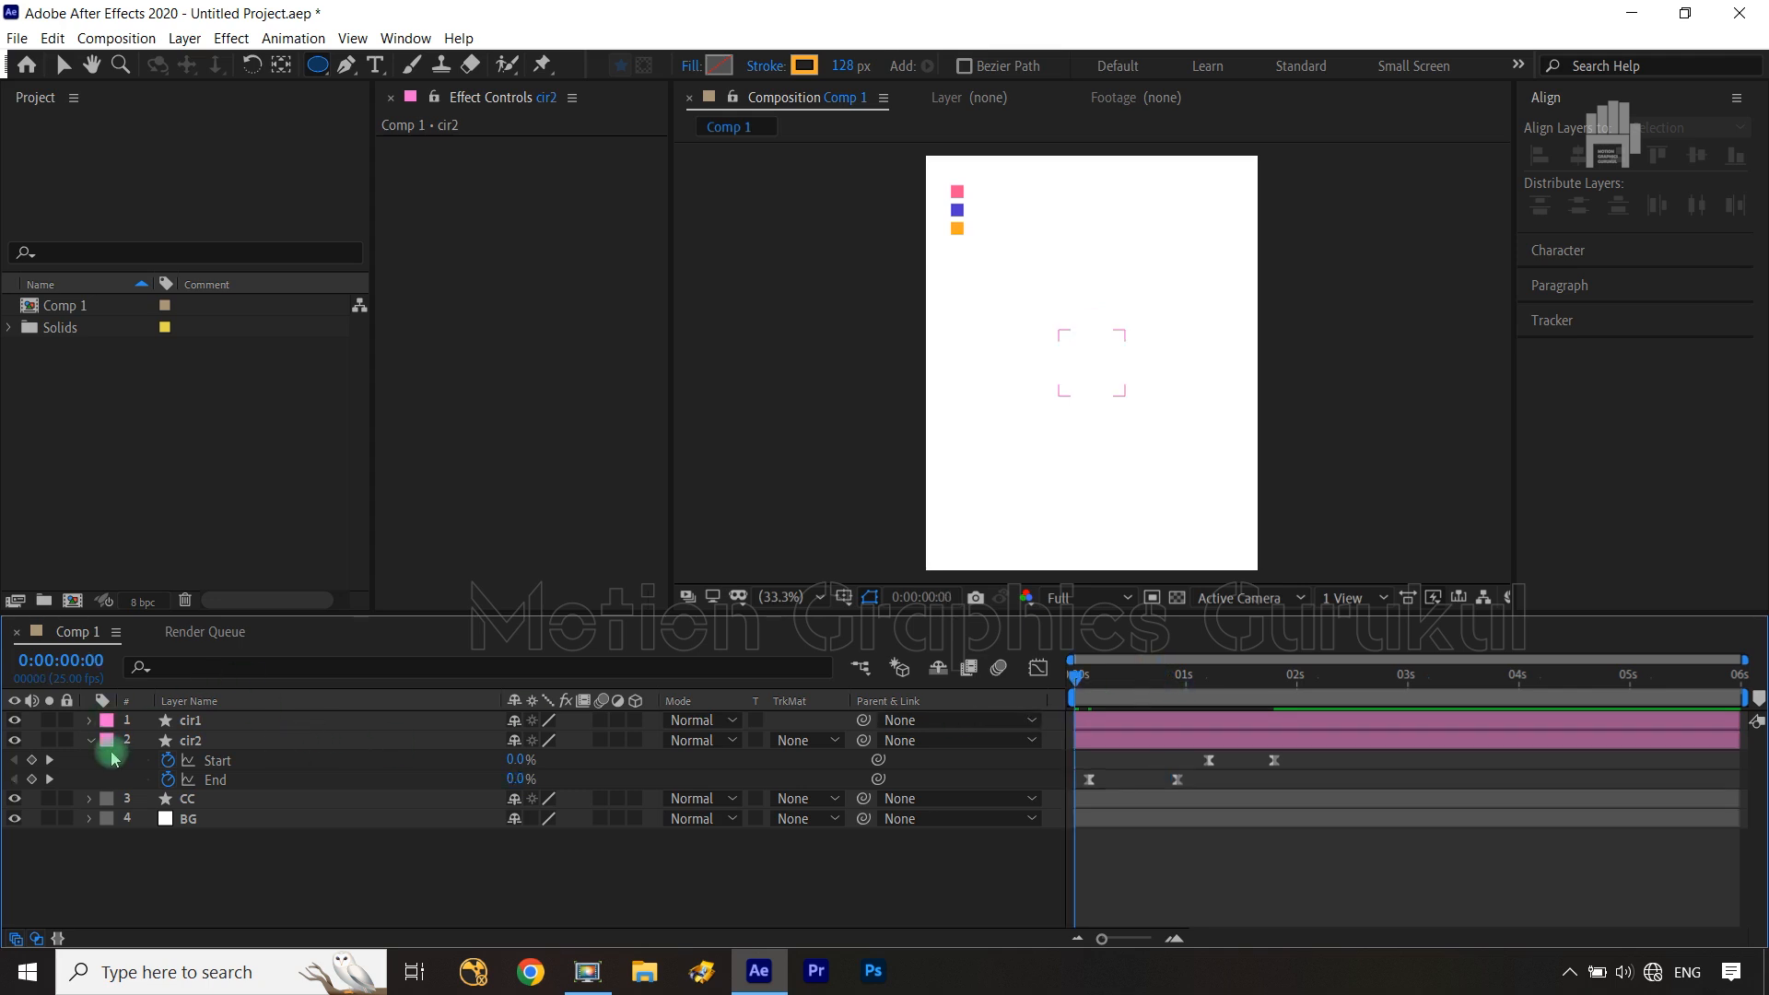
# Collapse cir2's properties and move the cir1 layer below cir2
pyautogui.click(88, 742)
pyautogui.moveTo(214, 721); pyautogui.dragTo(218, 748)
pyautogui.moveTo(1074, 679); pyautogui.dragTo(1118, 686)
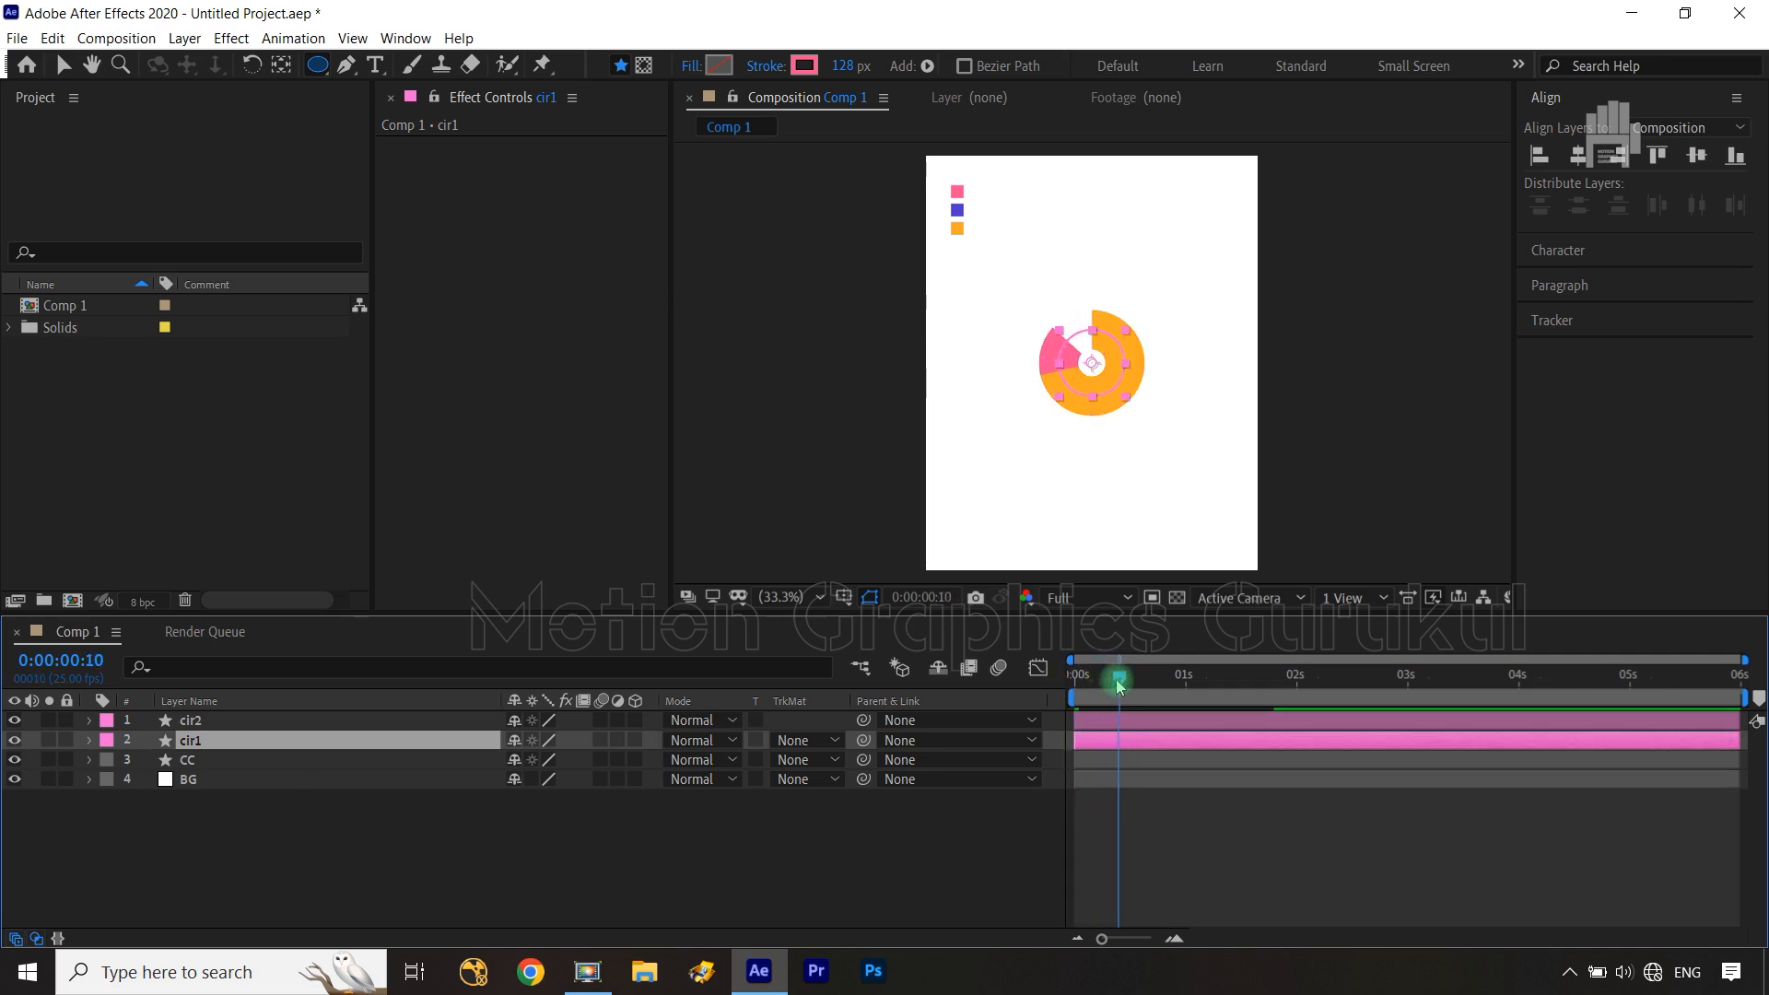
# Duplicate the cir2 layer and set the copy's stroke colour to blue-violet (5239CE), sampled from the palette swatch
pyautogui.click(710, 876)
pyautogui.click(232, 734)
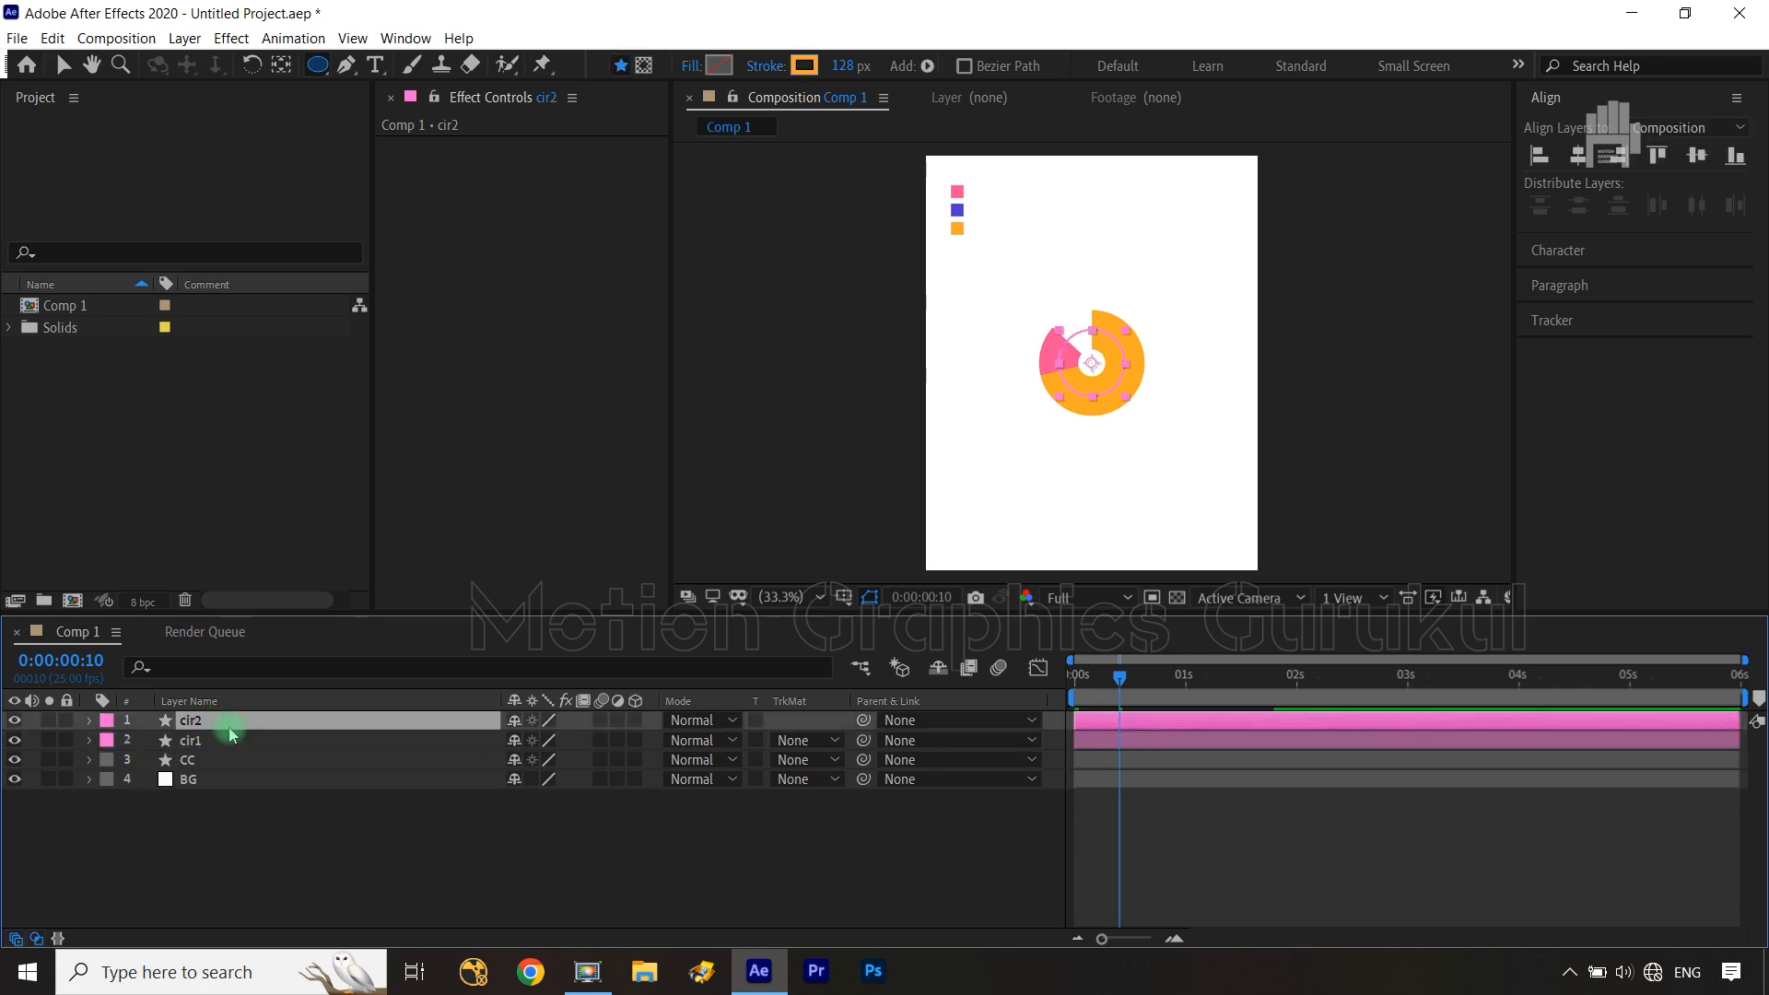
pyautogui.hotkey('ctrl', 'd')
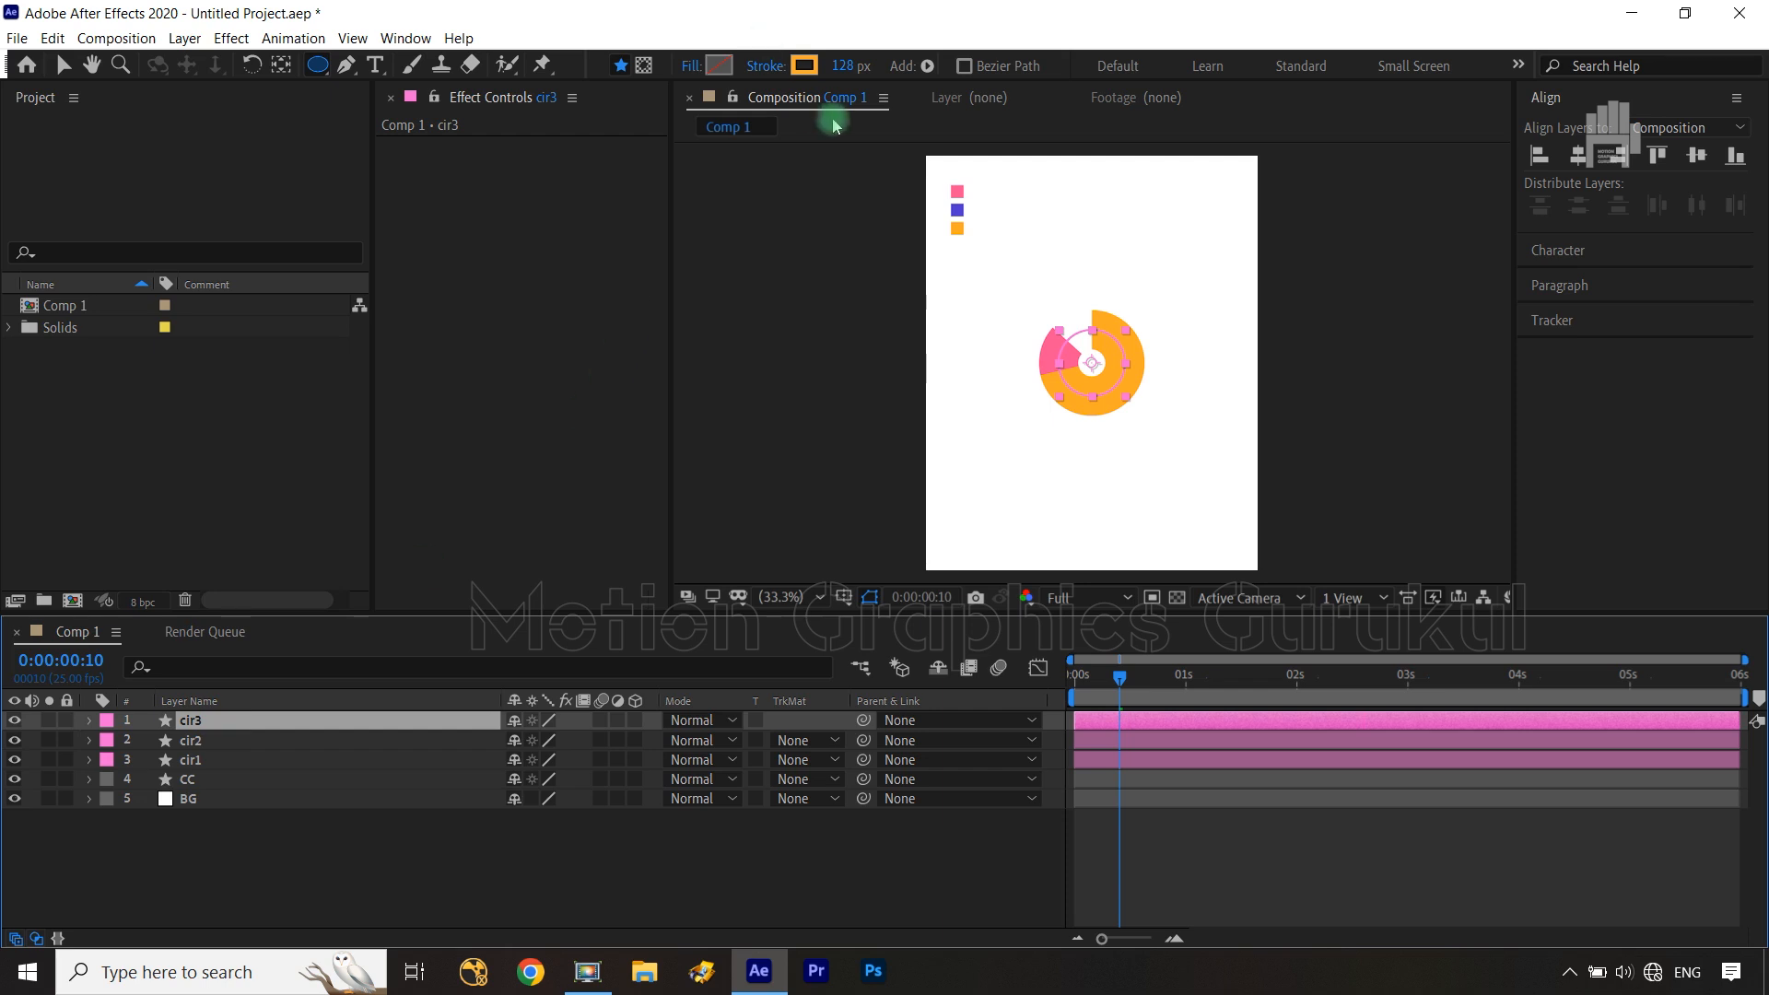
pyautogui.click(815, 70)
pyautogui.click(573, 535)
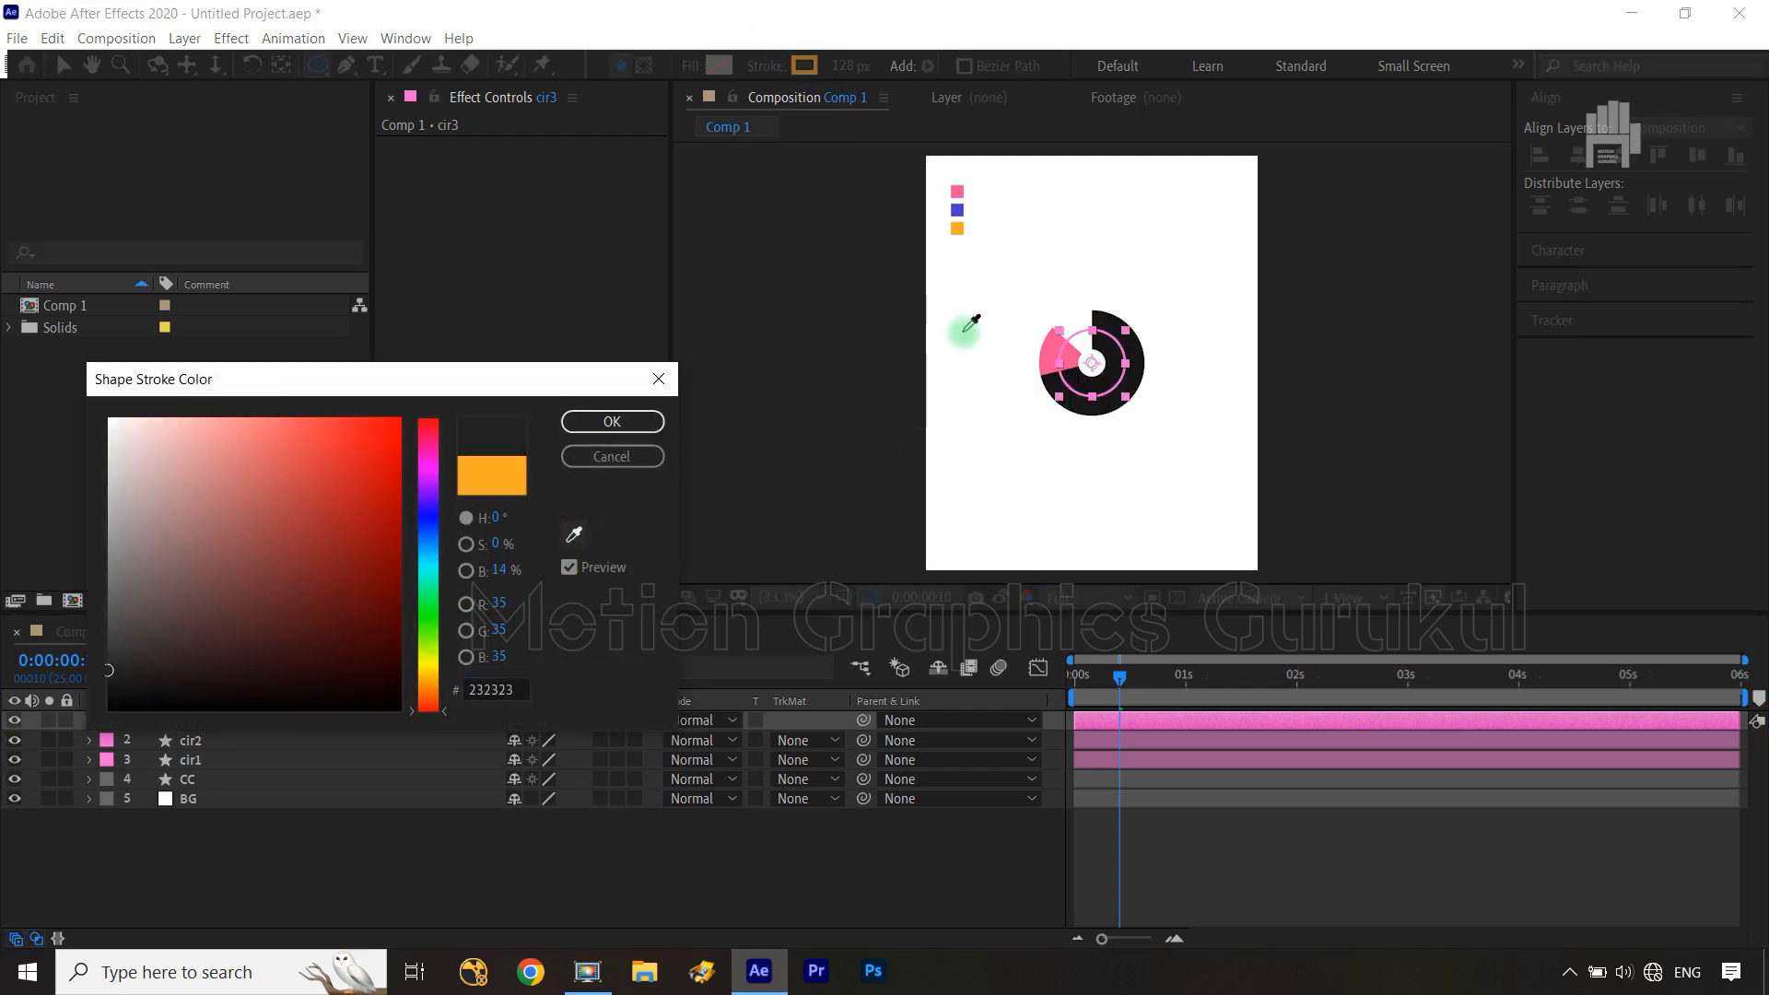
pyautogui.click(957, 210)
pyautogui.click(612, 421)
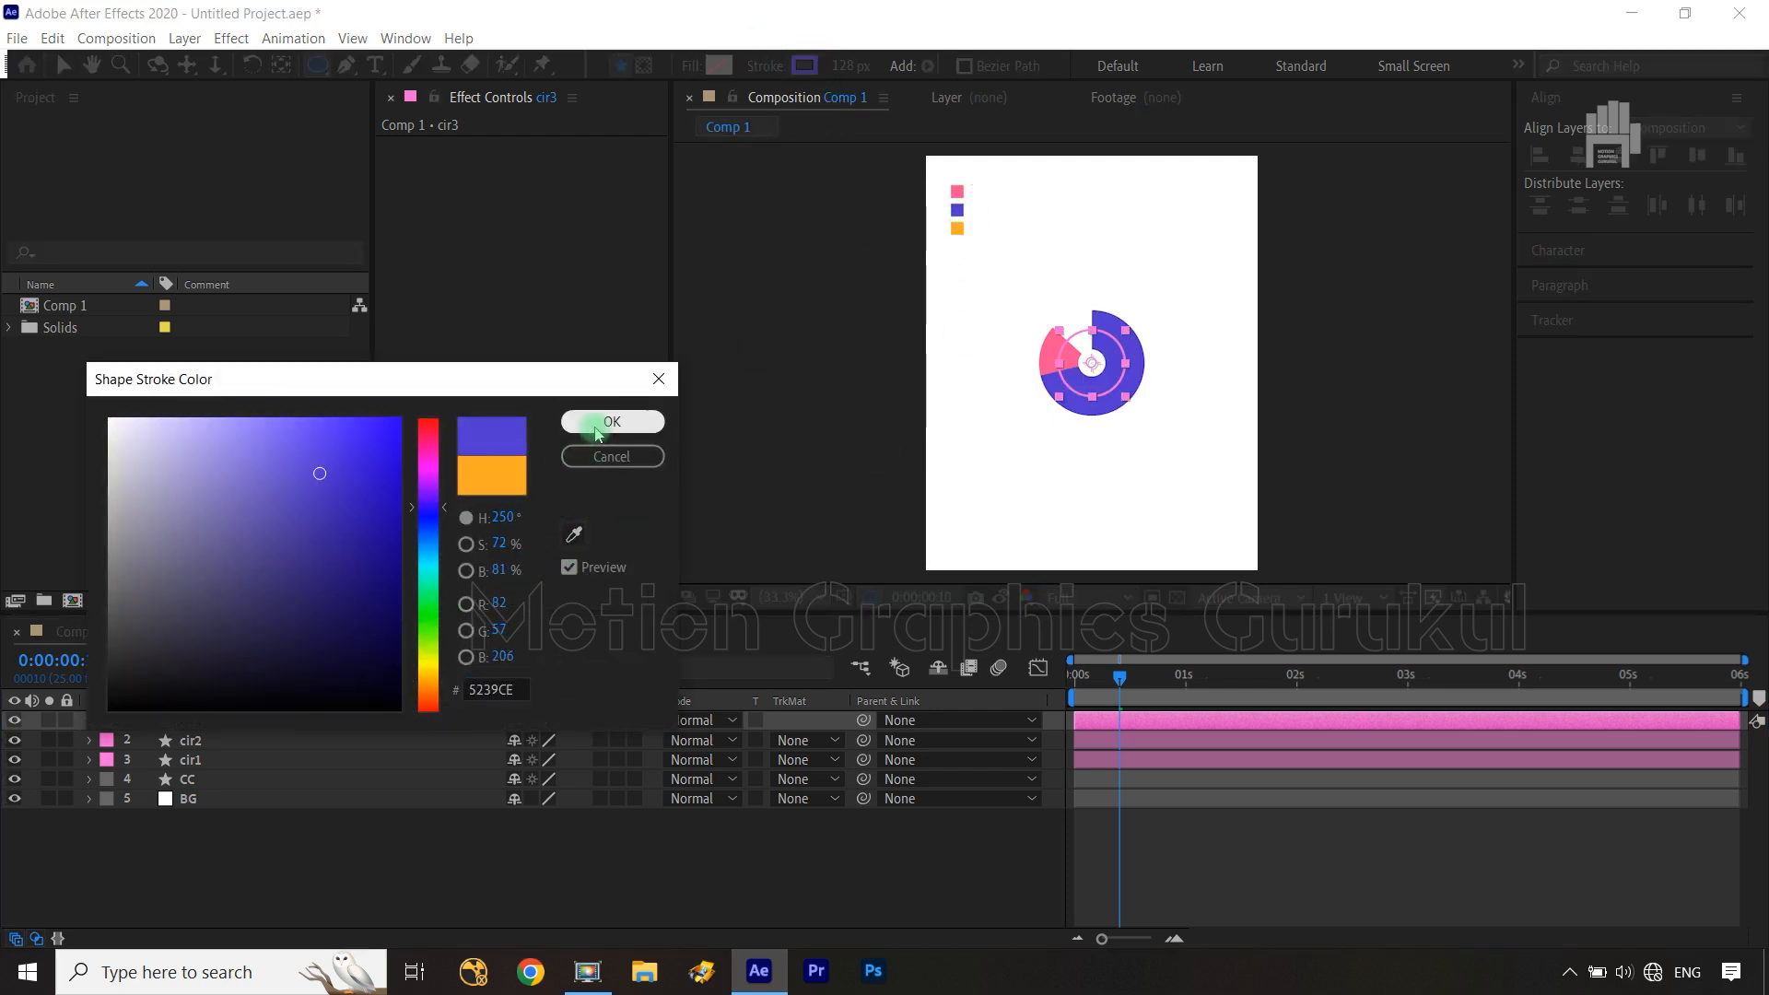
# Delay cir3's Start and End keyframes by 3 more frames so they begin at frame 6, and collapse its properties
pyautogui.click(339, 720)
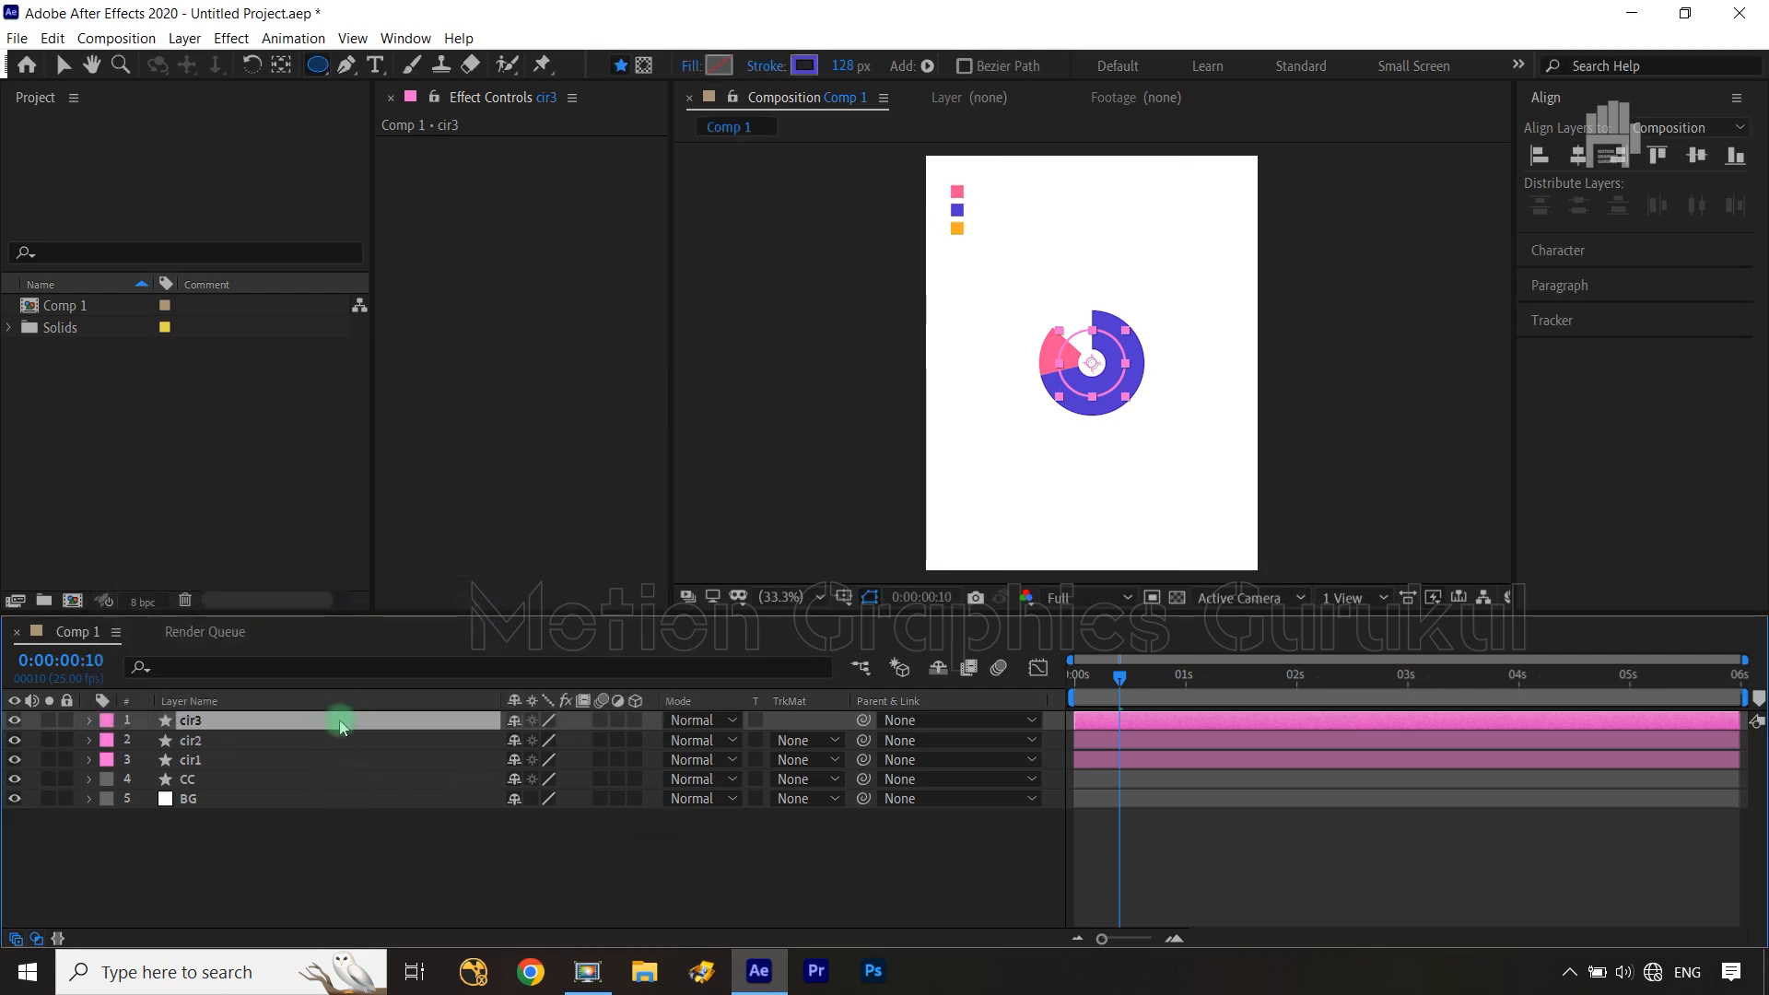
pyautogui.press('u')
pyautogui.moveTo(1195, 702); pyautogui.dragTo(1098, 682)
pyautogui.hotkey('ctrl', 'Right')
pyautogui.hotkey('ctrl', 'Right')
pyautogui.hotkey('ctrl', 'Right')
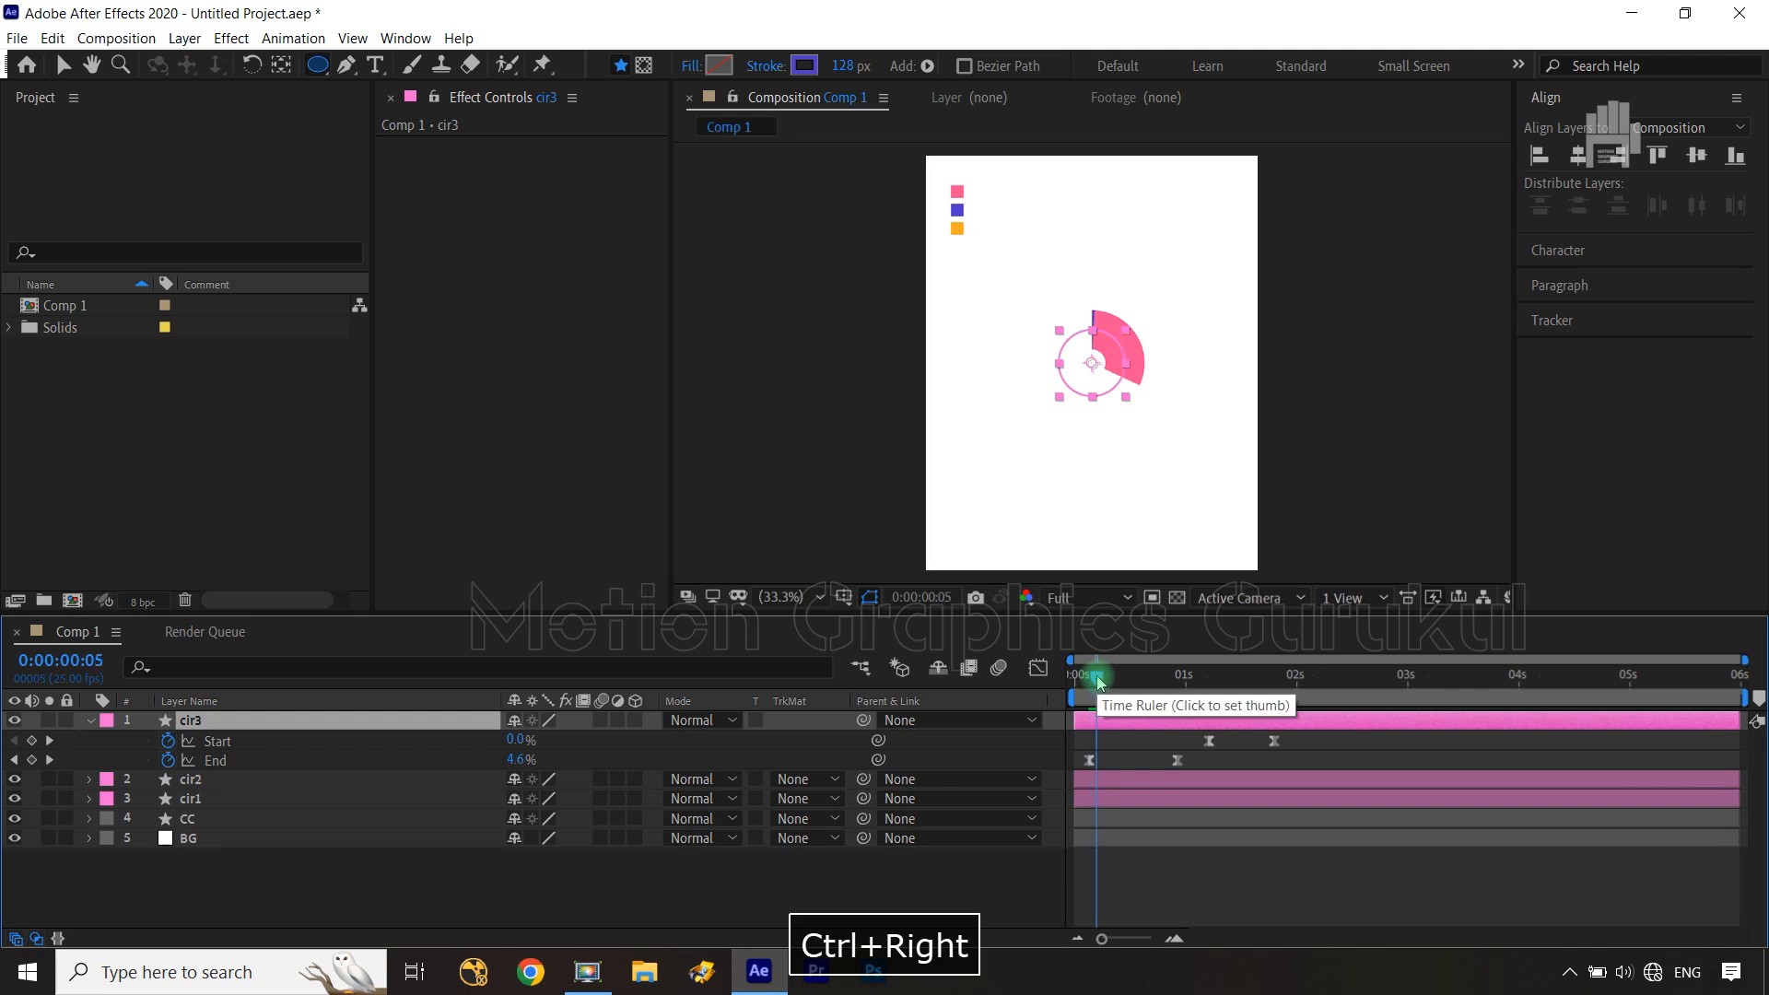
pyautogui.moveTo(1315, 748); pyautogui.dragTo(1103, 761)
pyautogui.click(218, 666)
pyautogui.click(190, 900)
pyautogui.press('u')
# Reveal the animated properties of the cir1, cir2 and cir3 layers together
pyautogui.moveTo(1099, 679); pyautogui.dragTo(1251, 704)
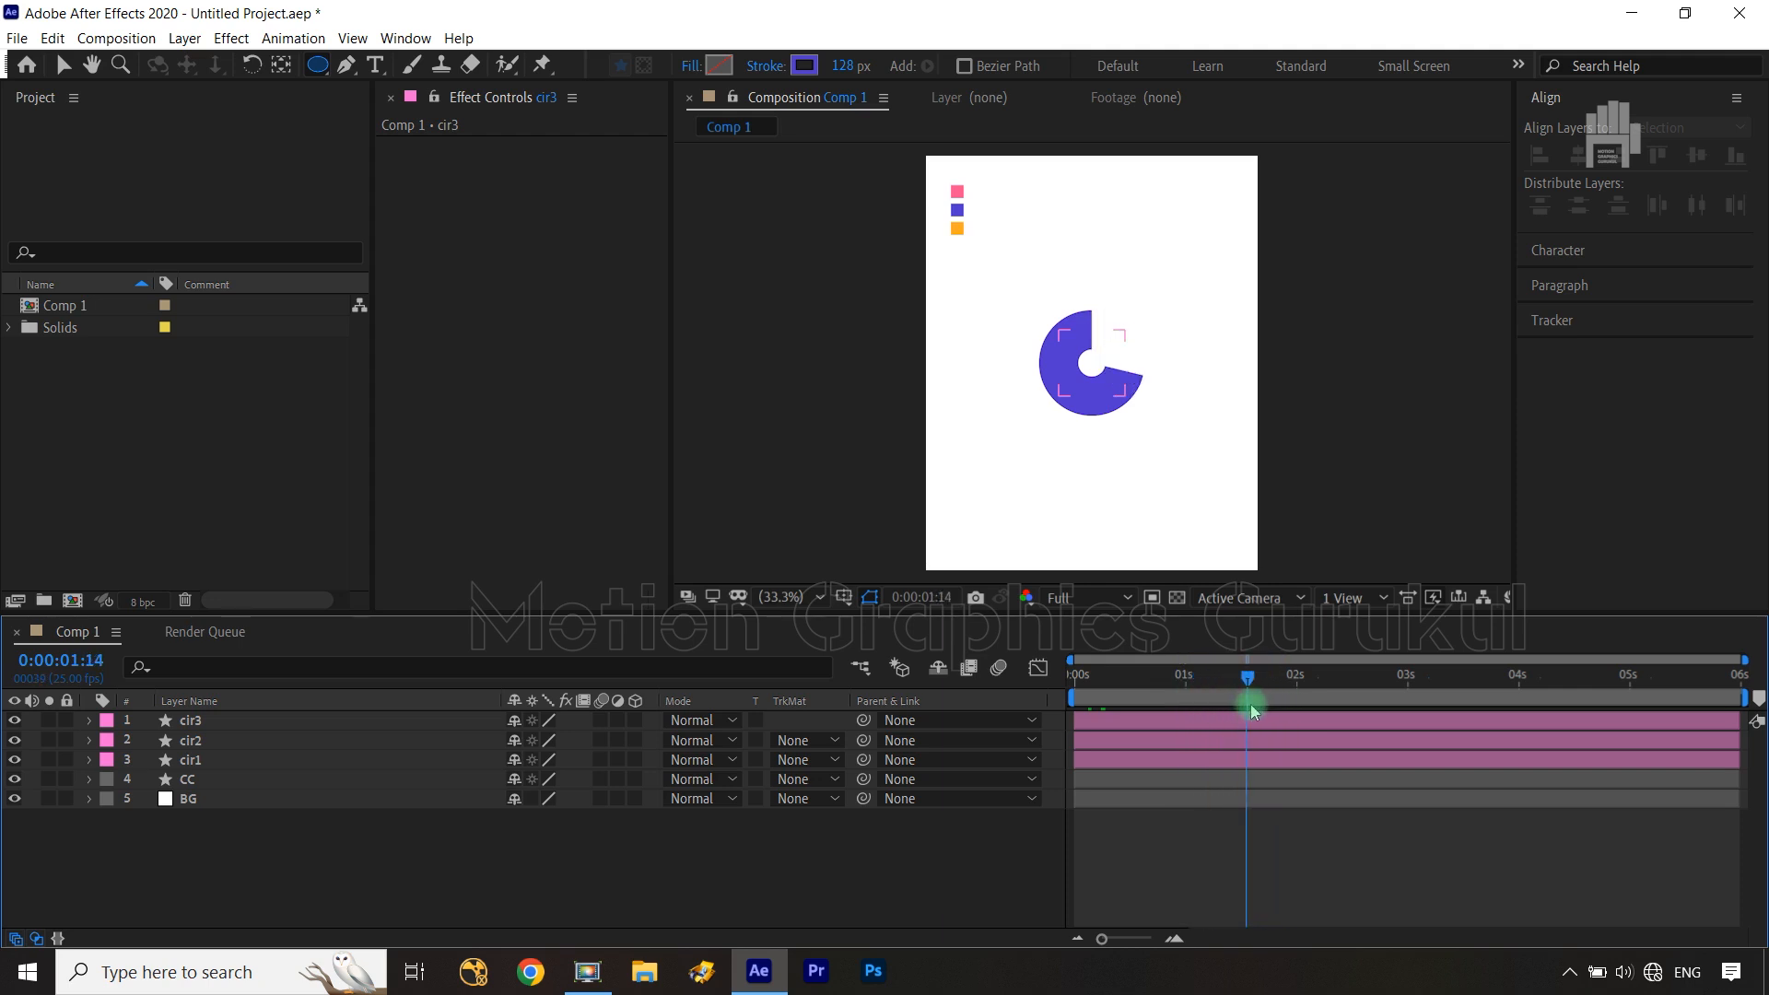
pyautogui.click(215, 727)
pyautogui.keyDown('shift'); pyautogui.click(218, 759); pyautogui.keyUp('shift')
pyautogui.press('u')
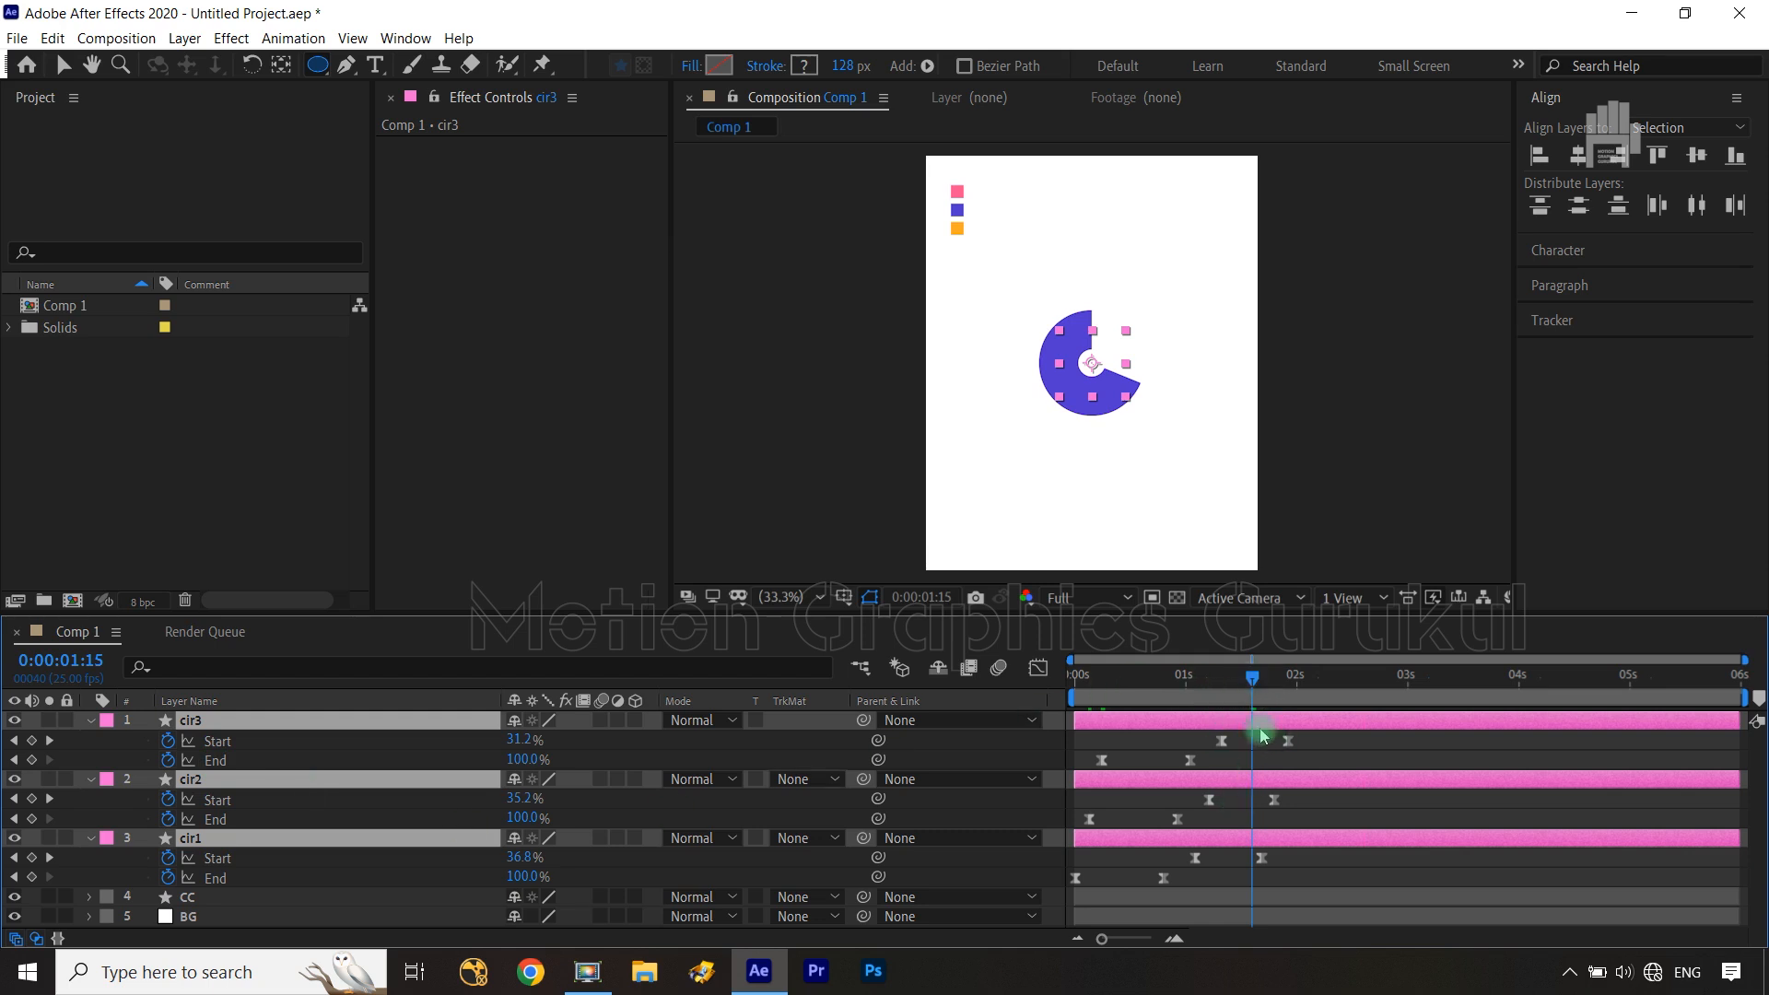
# Shift cir2's Start keyframes to begin 3 frames after cir3's, and cir1's Start keyframes to begin at 0:00:01:14
pyautogui.moveTo(1303, 802); pyautogui.dragTo(1190, 810)
pyautogui.moveTo(1259, 689); pyautogui.dragTo(1235, 689)
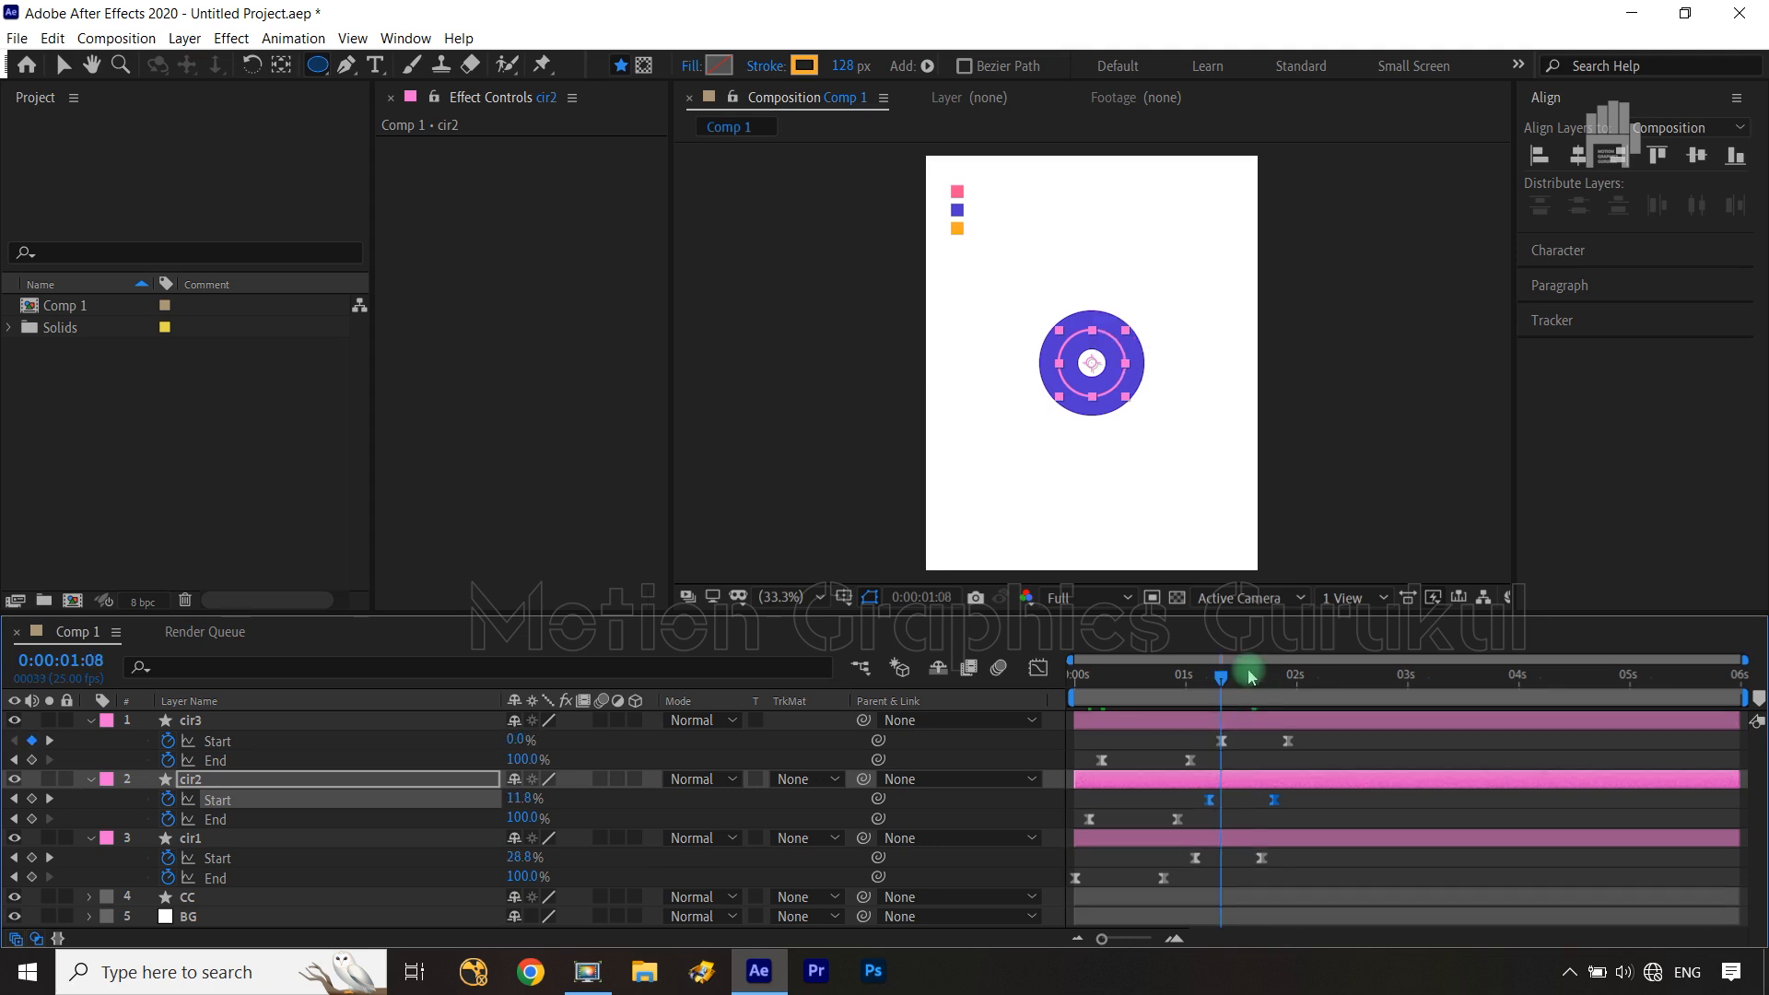
pyautogui.hotkey('ctrl', 'Right')
pyautogui.hotkey('ctrl', 'Right')
pyautogui.hotkey('ctrl', 'Right')
pyautogui.click(1208, 800)
pyautogui.moveTo(1207, 808); pyautogui.dragTo(1254, 866)
pyautogui.hotkey('ctrl', 'Right')
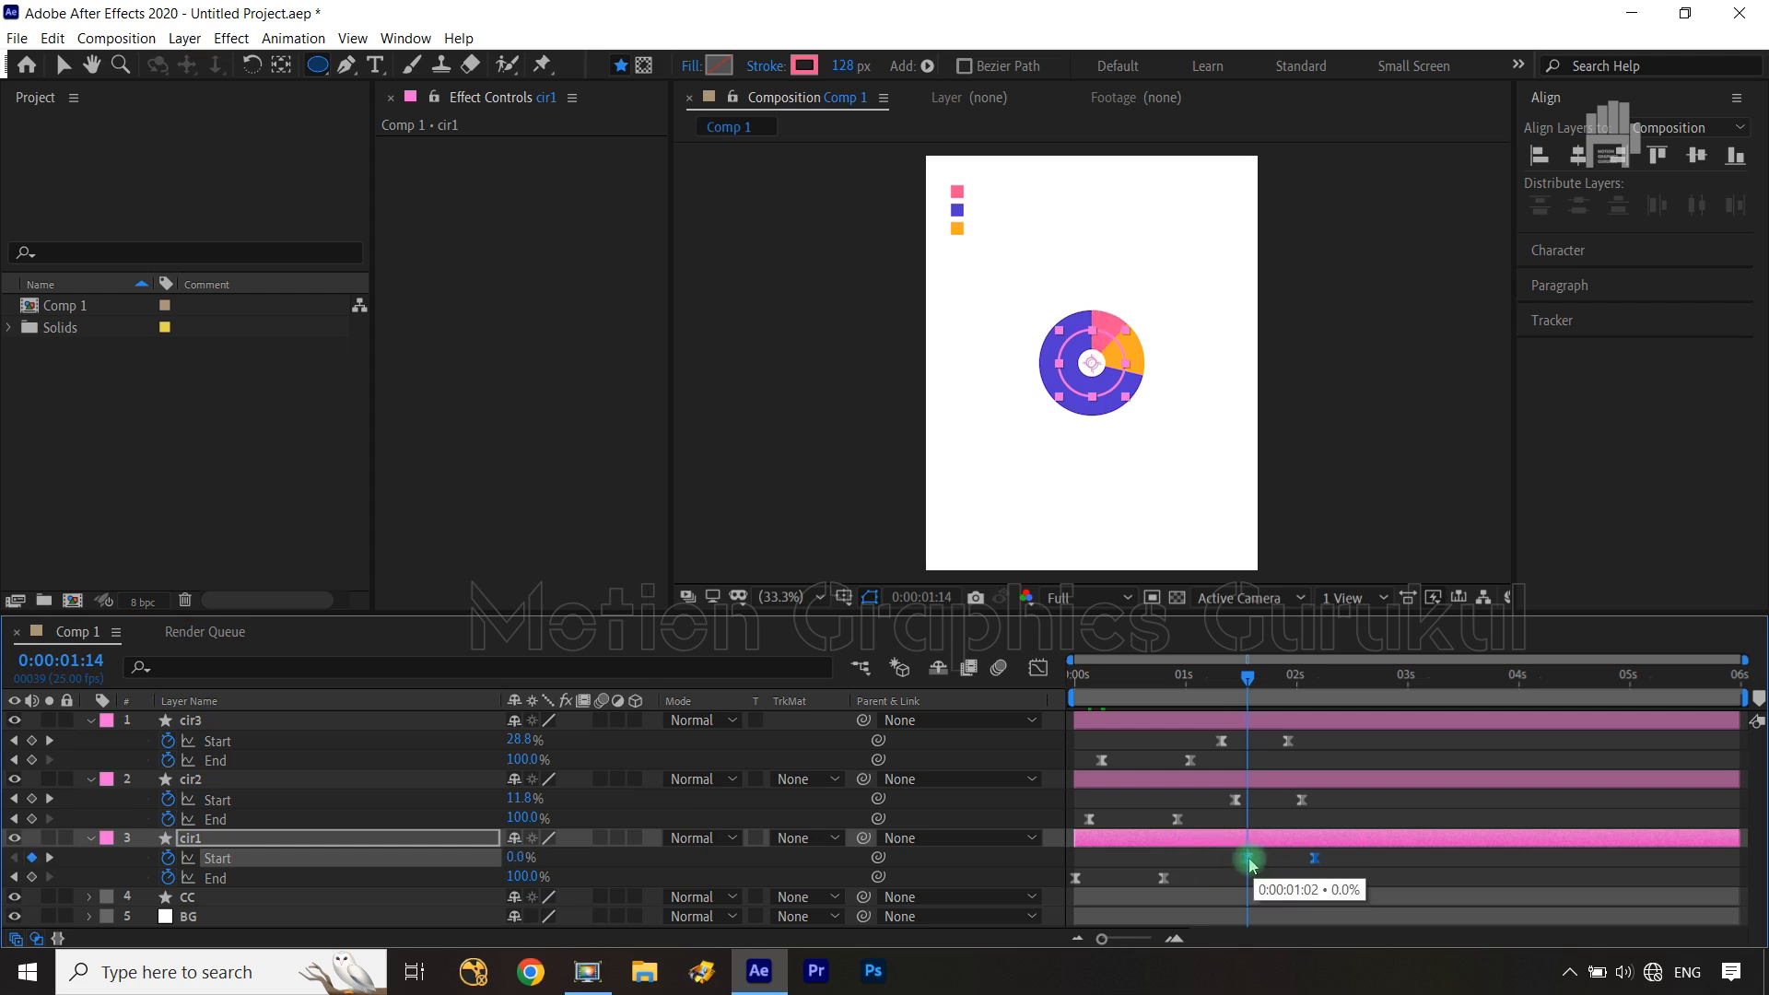
pyautogui.moveTo(1244, 677); pyautogui.dragTo(1311, 687)
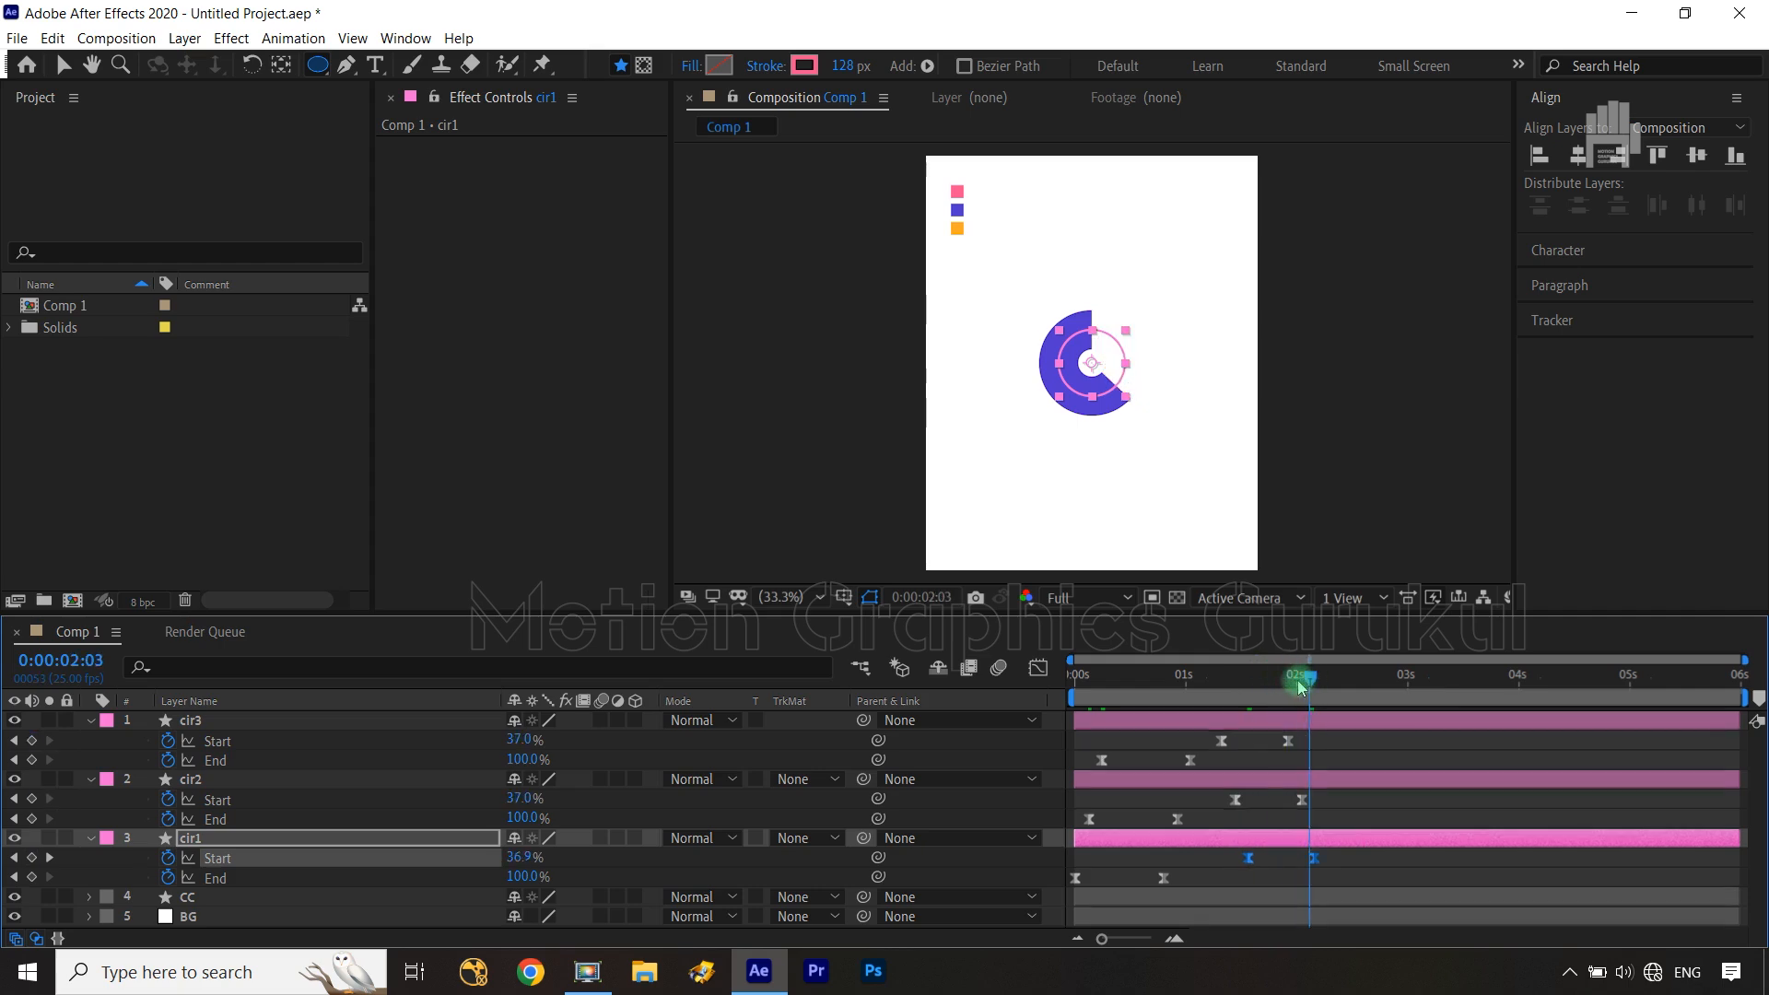
# Save the project as cut in the mgg youtube uploads folder
pyautogui.hotkey('ctrl', 's')
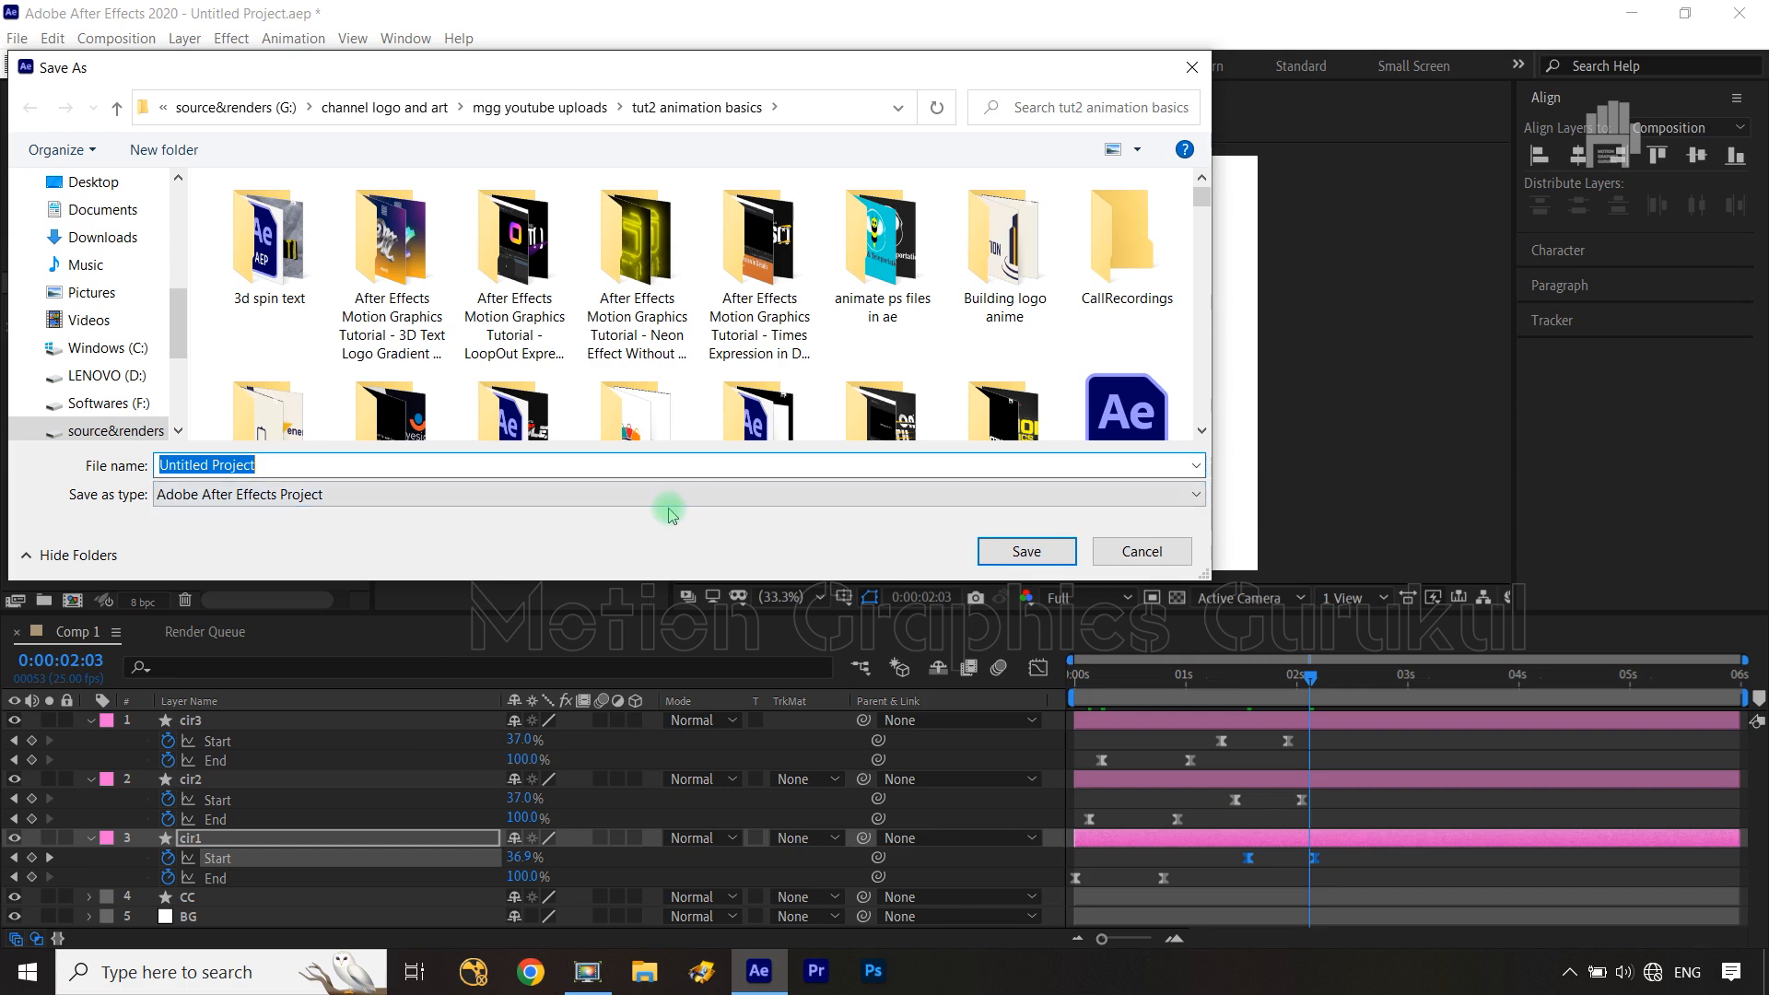
pyautogui.write('cut')
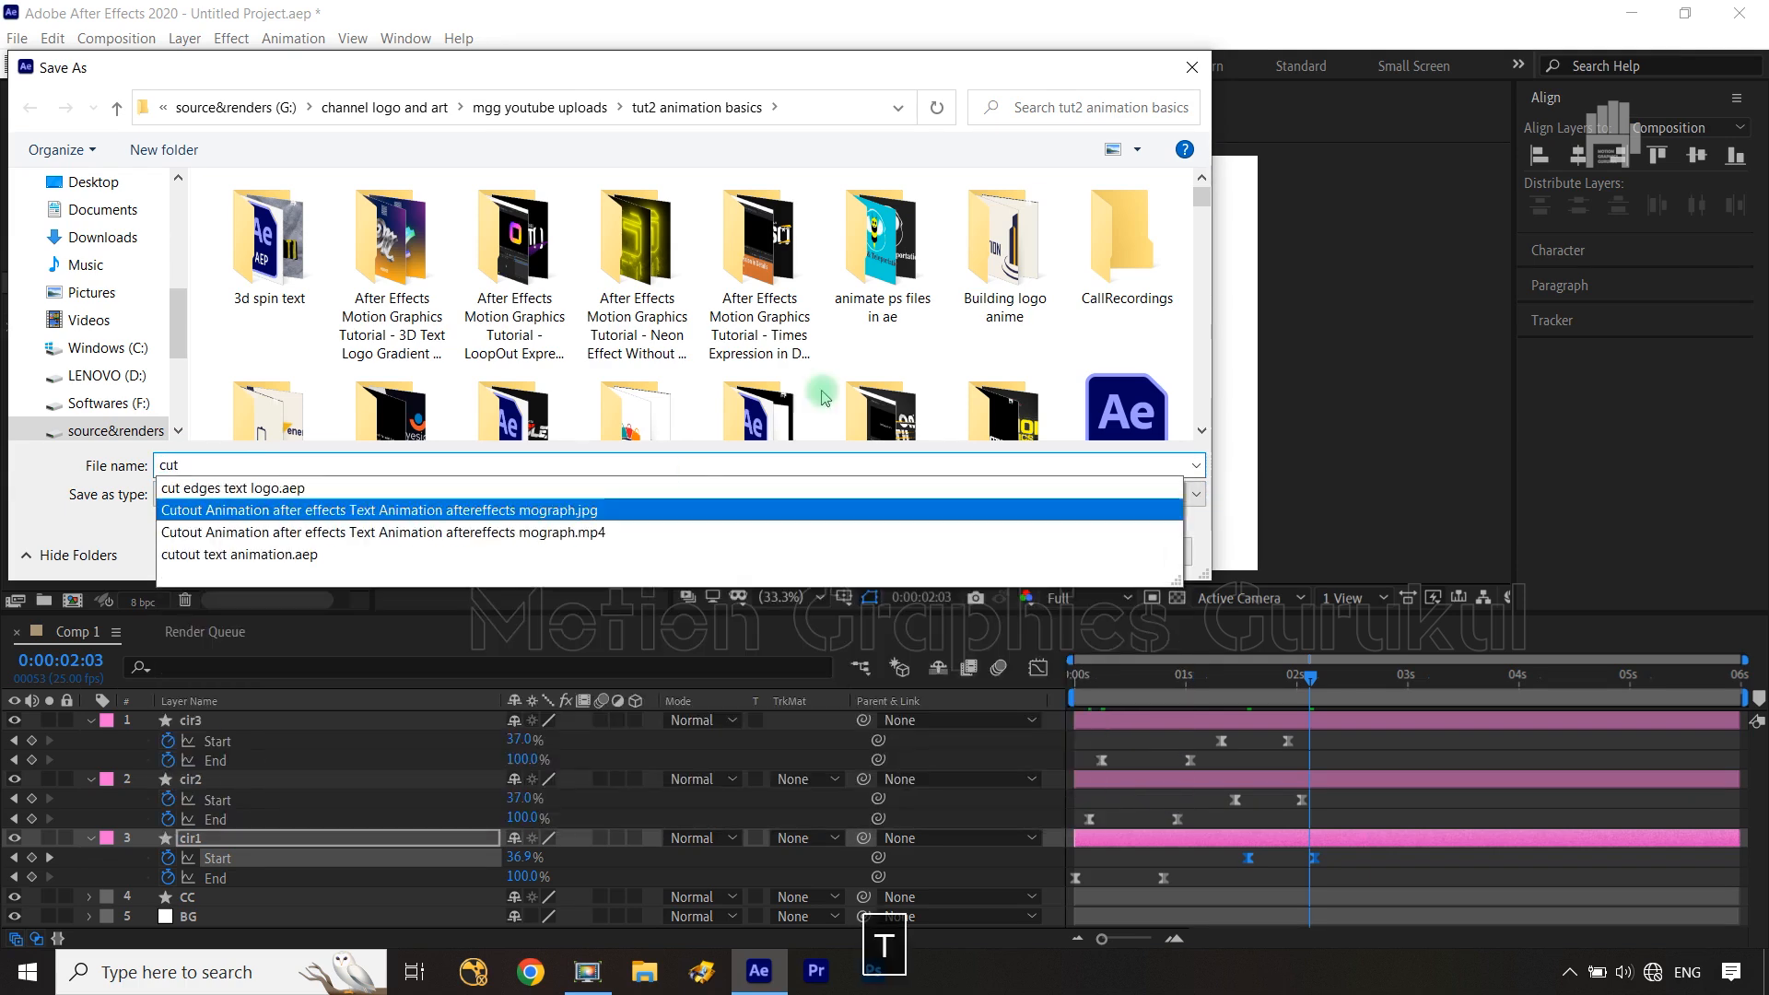
pyautogui.click(848, 473)
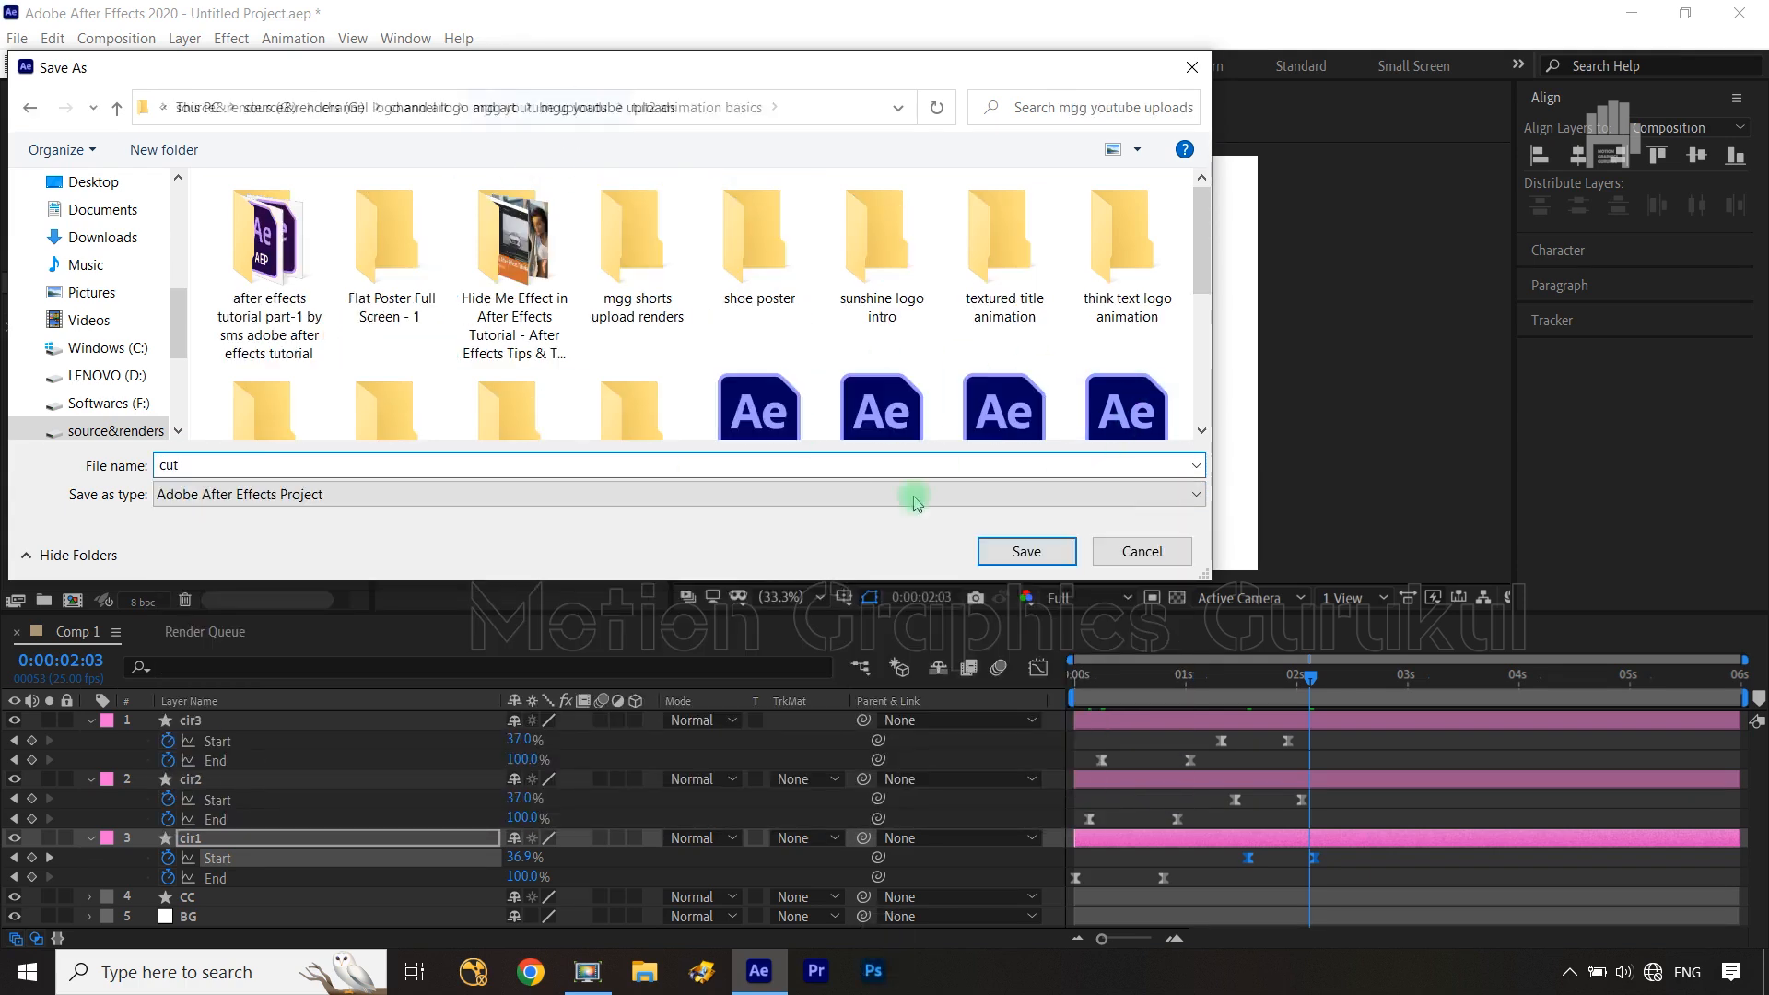
pyautogui.click(1046, 553)
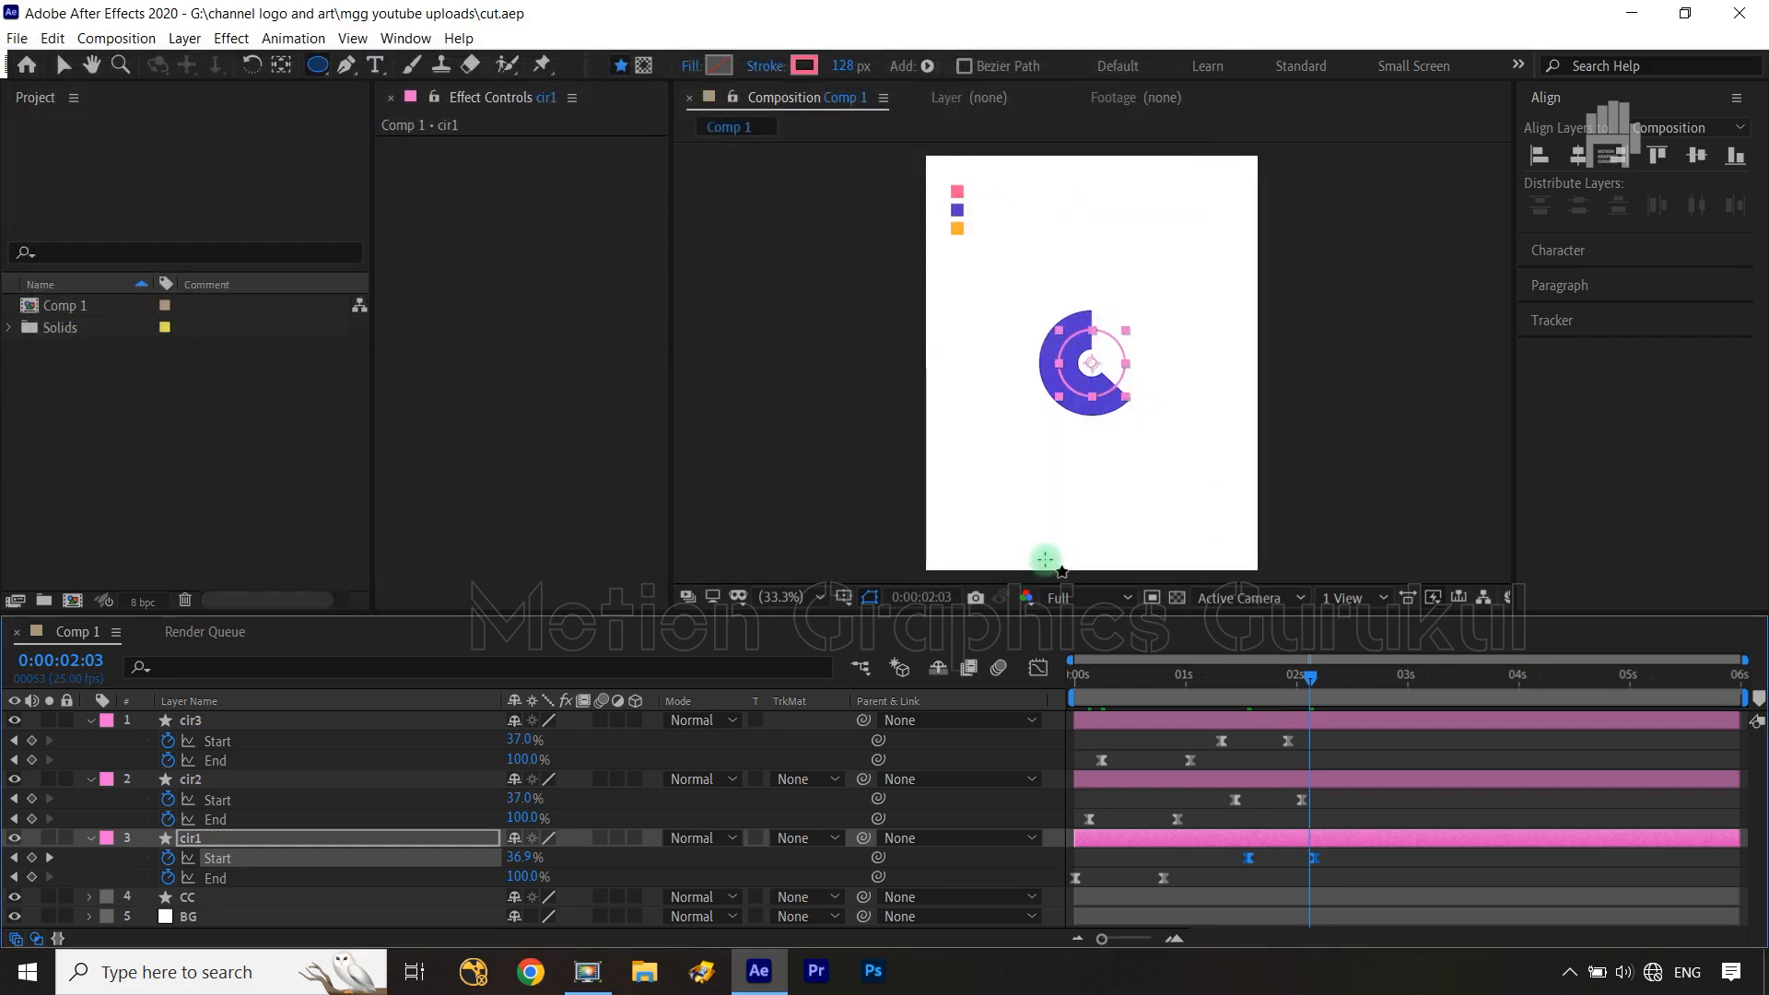
# Collapse the properties of the cir1, cir2 and cir3 layers and deselect everything
pyautogui.click(90, 722)
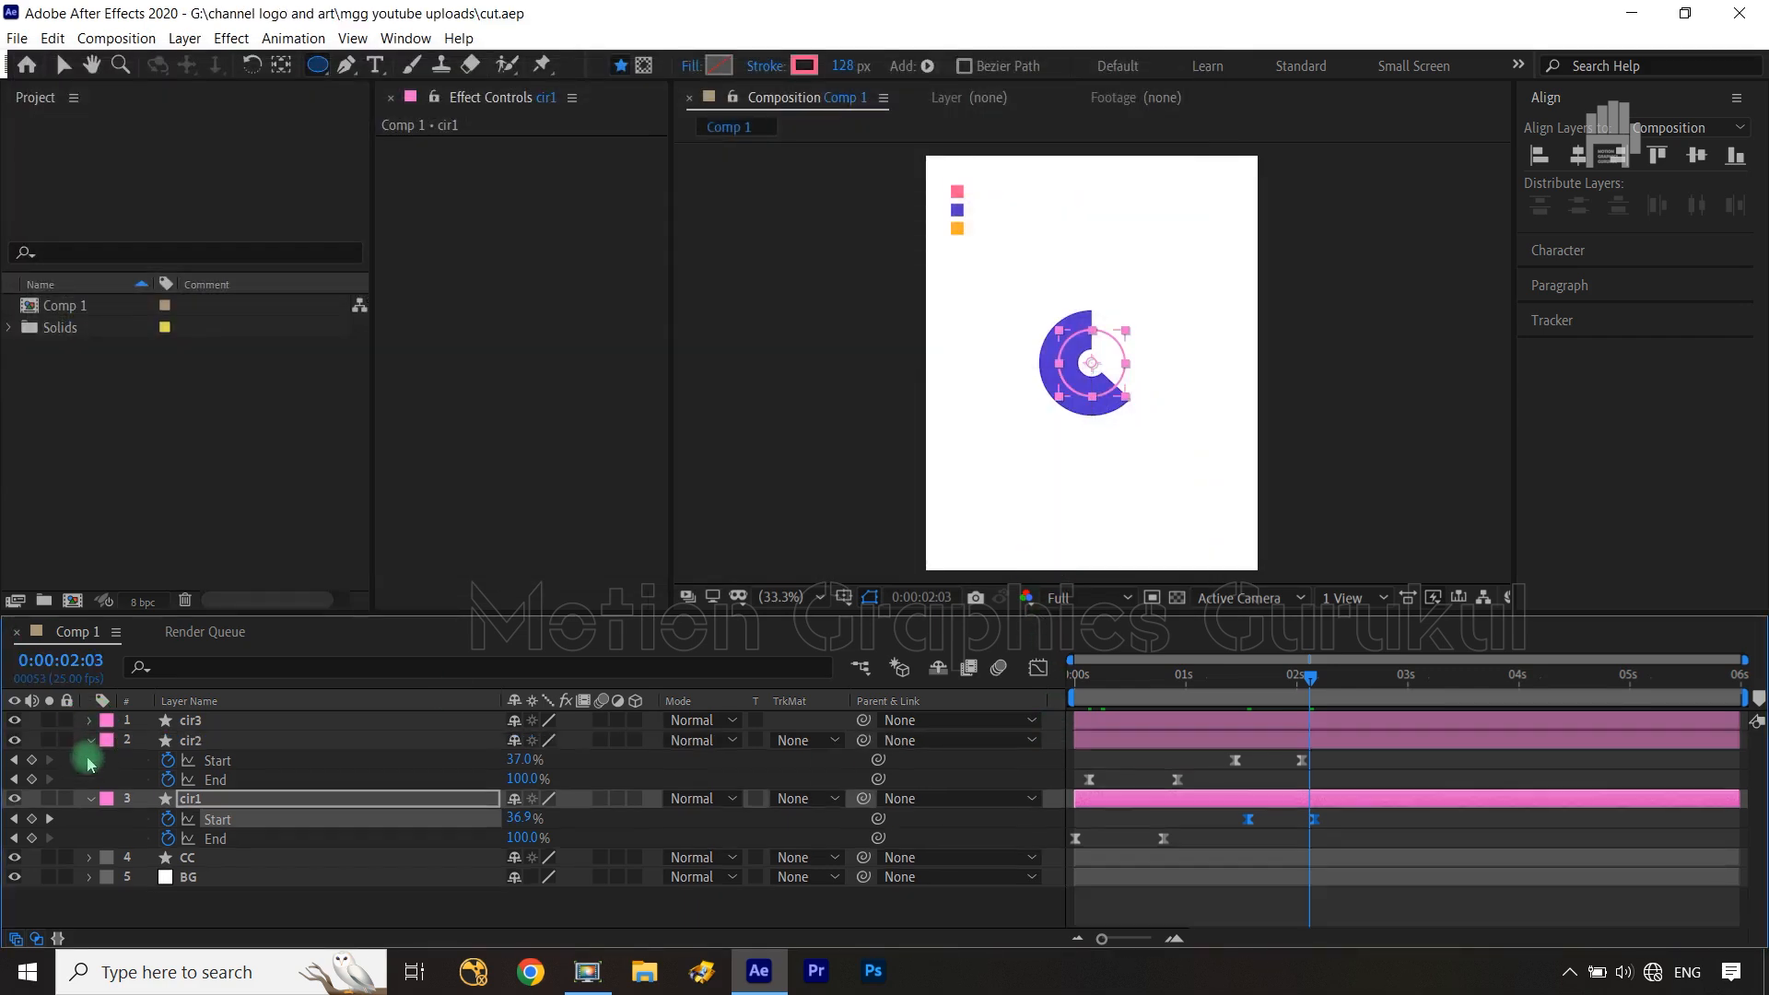
pyautogui.click(90, 740)
pyautogui.click(91, 759)
pyautogui.click(276, 880)
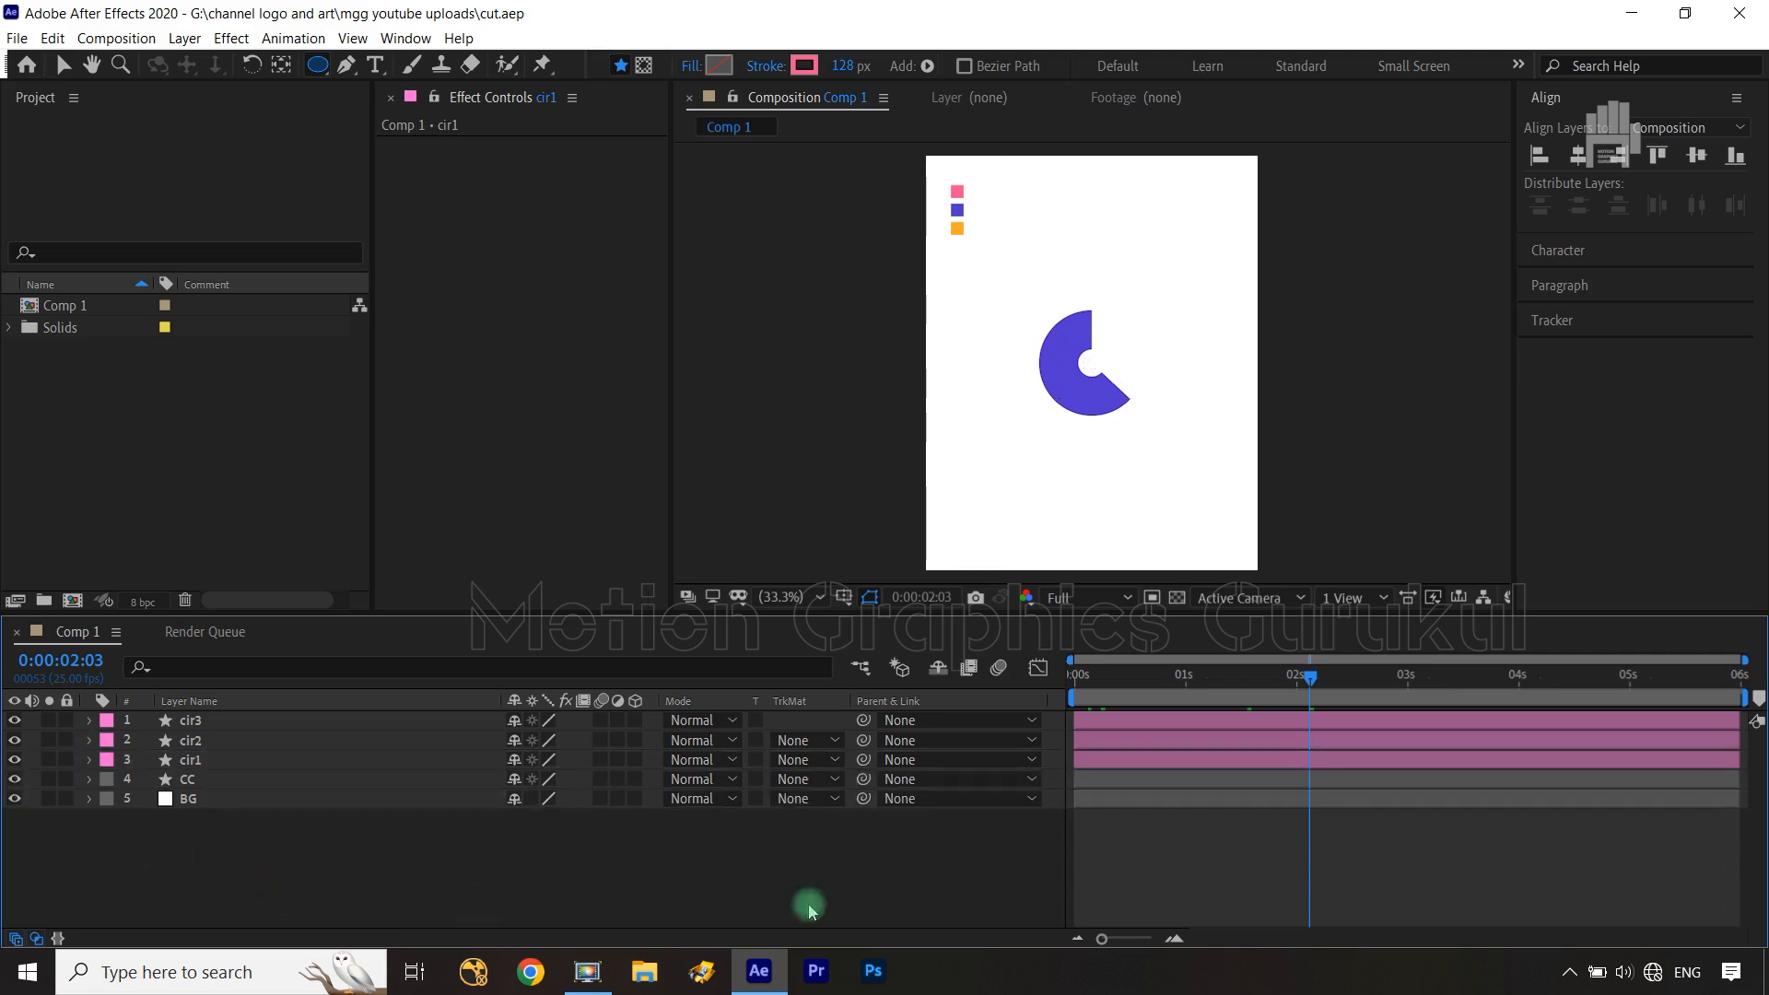
# Go to 0:00:02:13 and filter the properties of the three selected circle layers by "strok"
pyautogui.moveTo(1395, 707); pyautogui.dragTo(1361, 615)
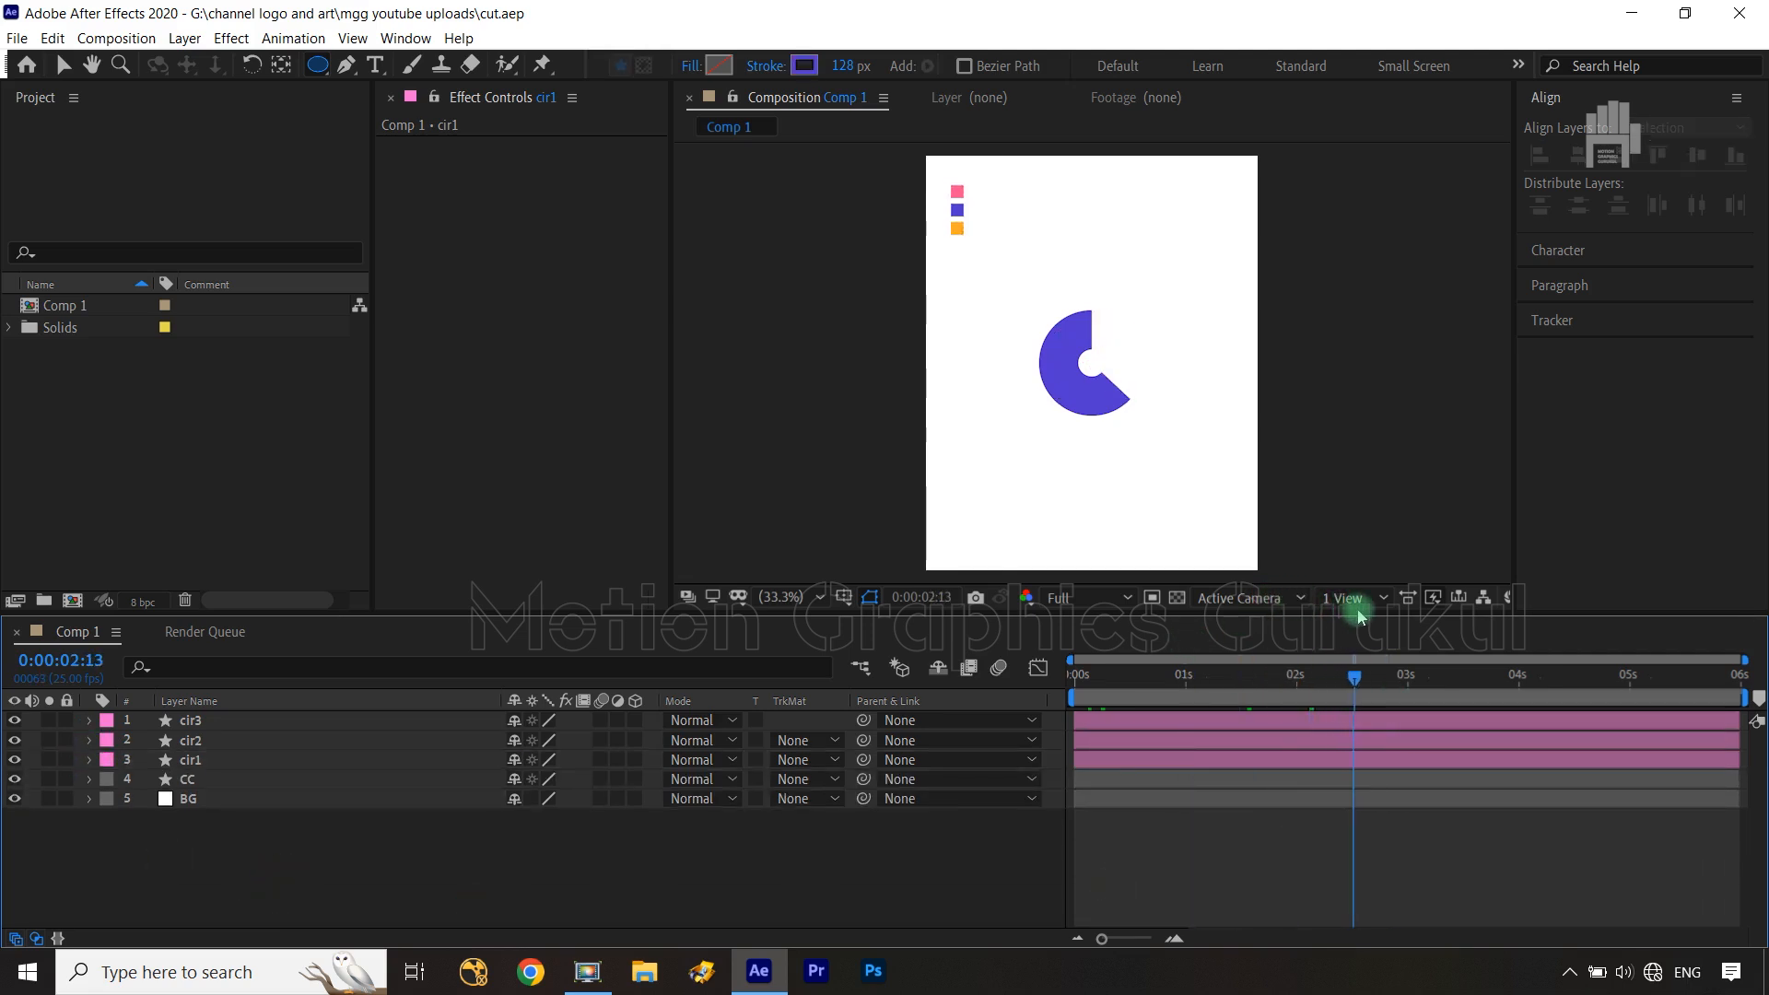
pyautogui.click(209, 721)
pyautogui.keyDown('shift'); pyautogui.click(223, 757); pyautogui.keyUp('shift')
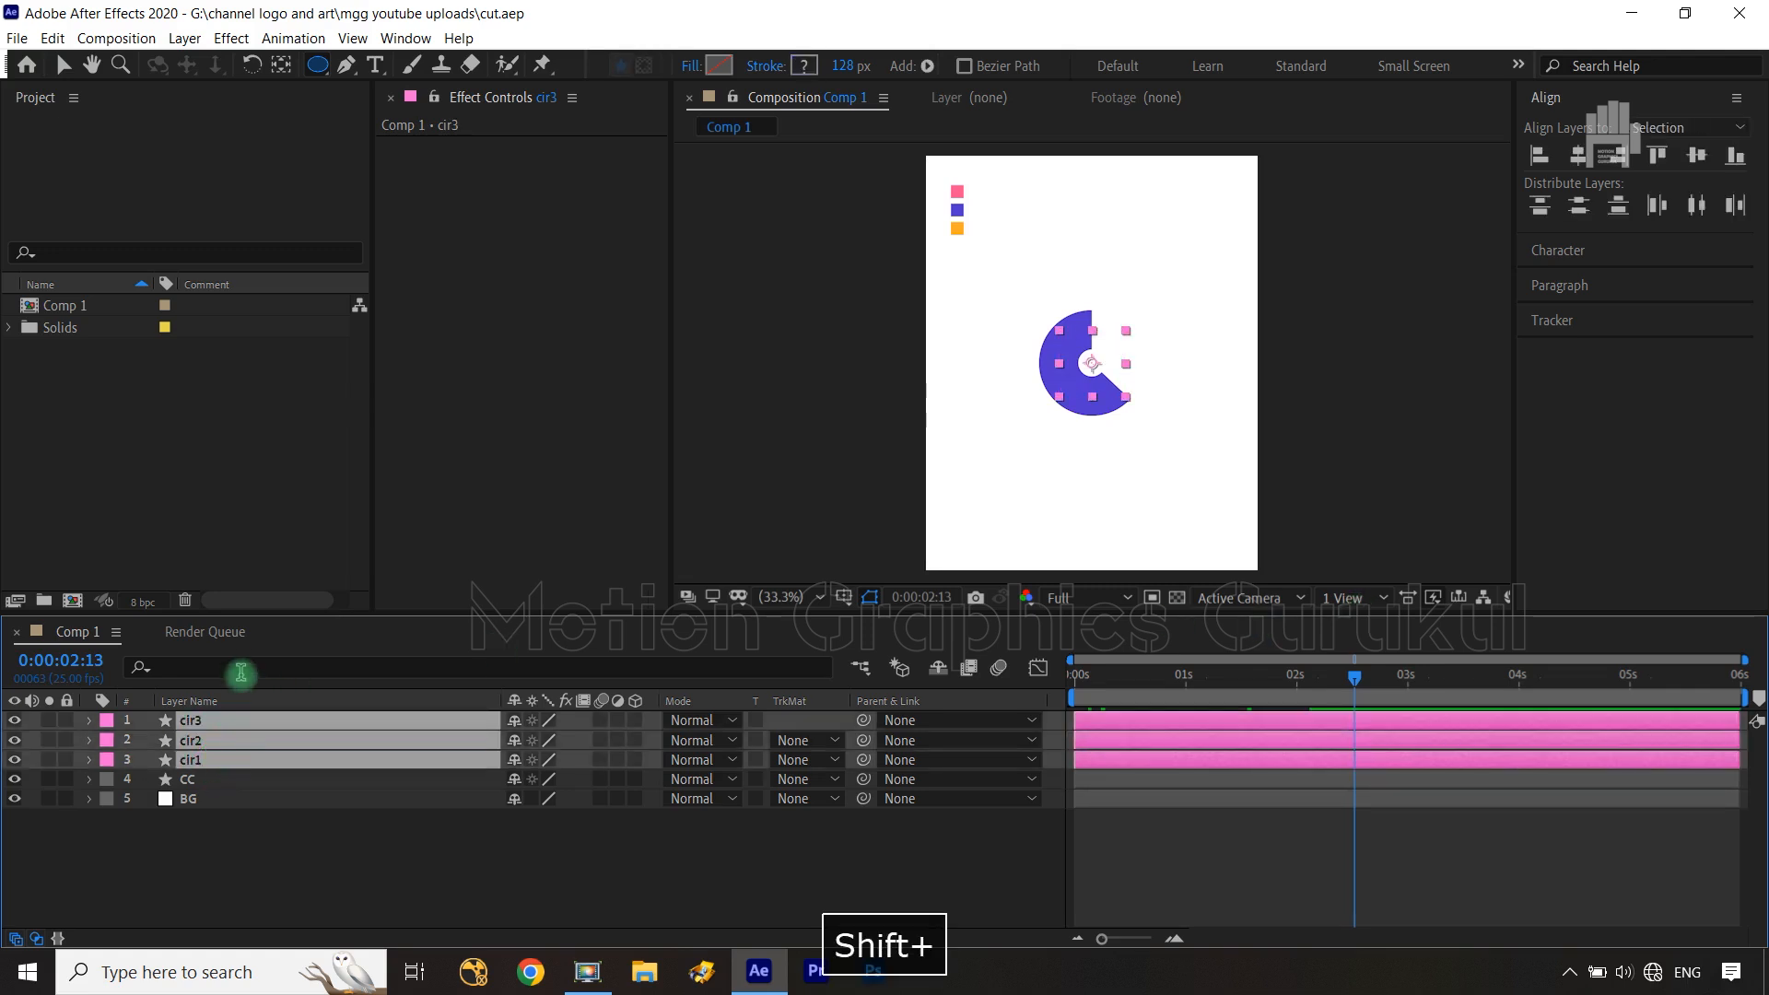
pyautogui.click(241, 664)
pyautogui.write('strok')
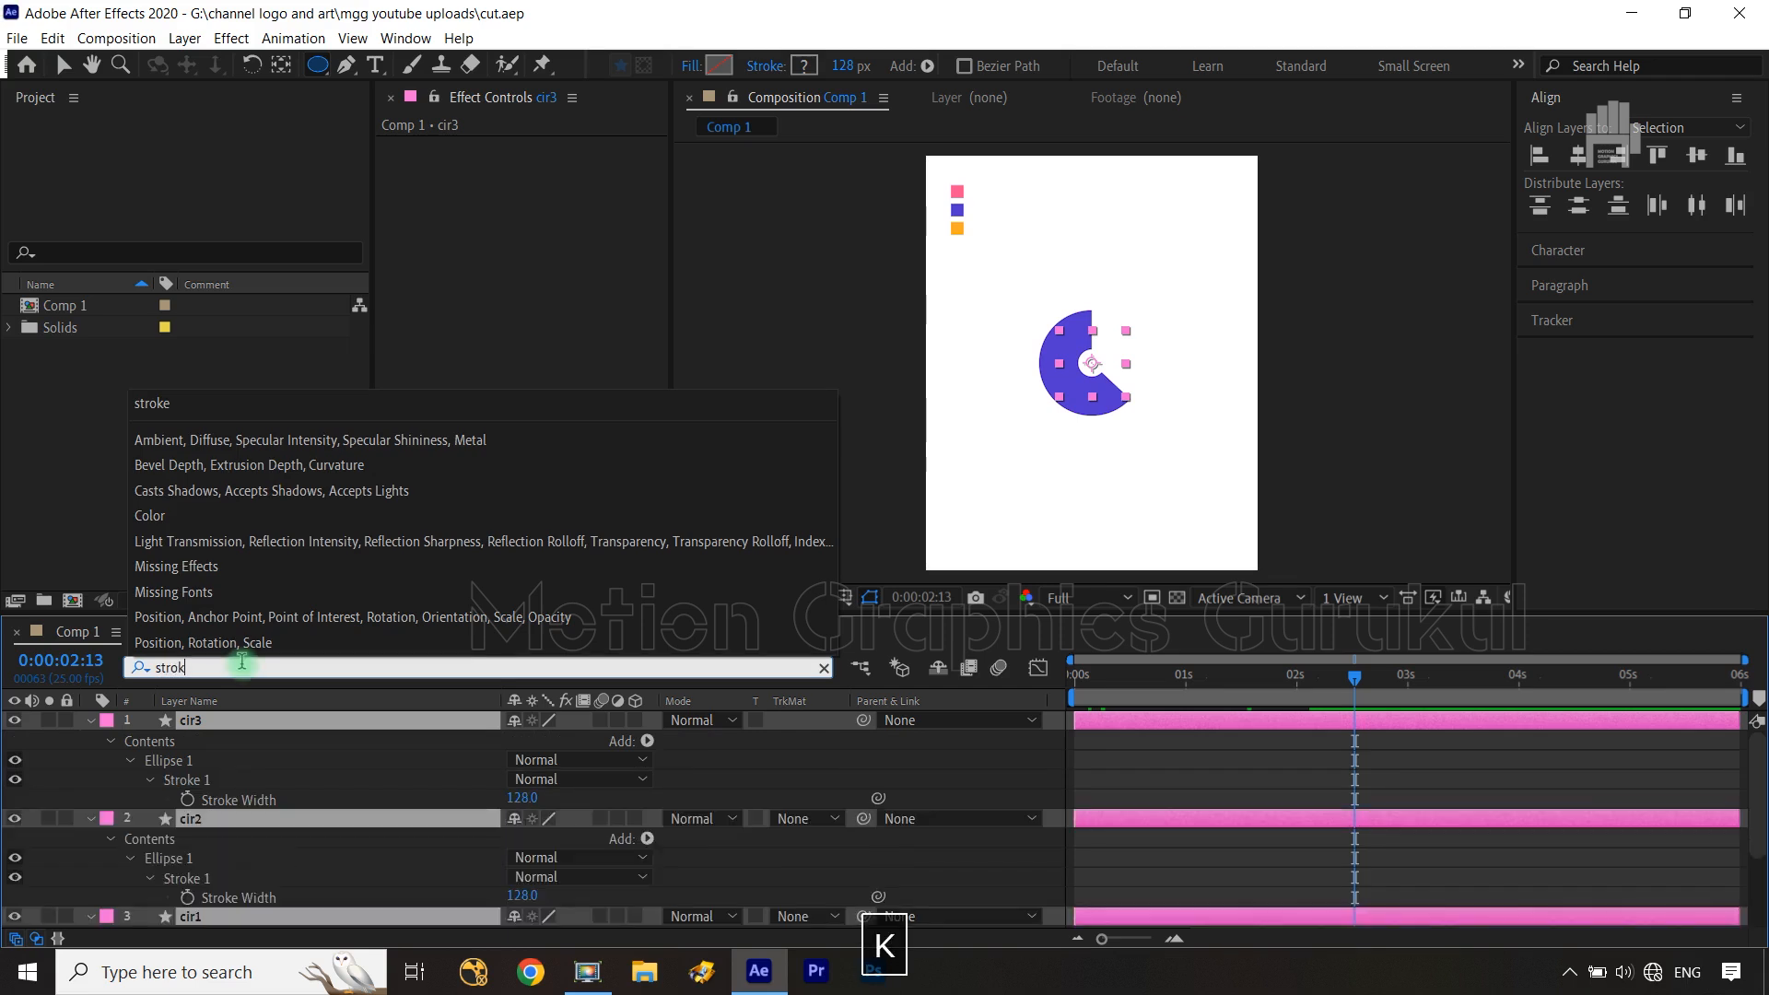
# Add a Stroke Width keyframe at 0:00:02:13 on cir1, cir2 and cir3 together
pyautogui.click(243, 797)
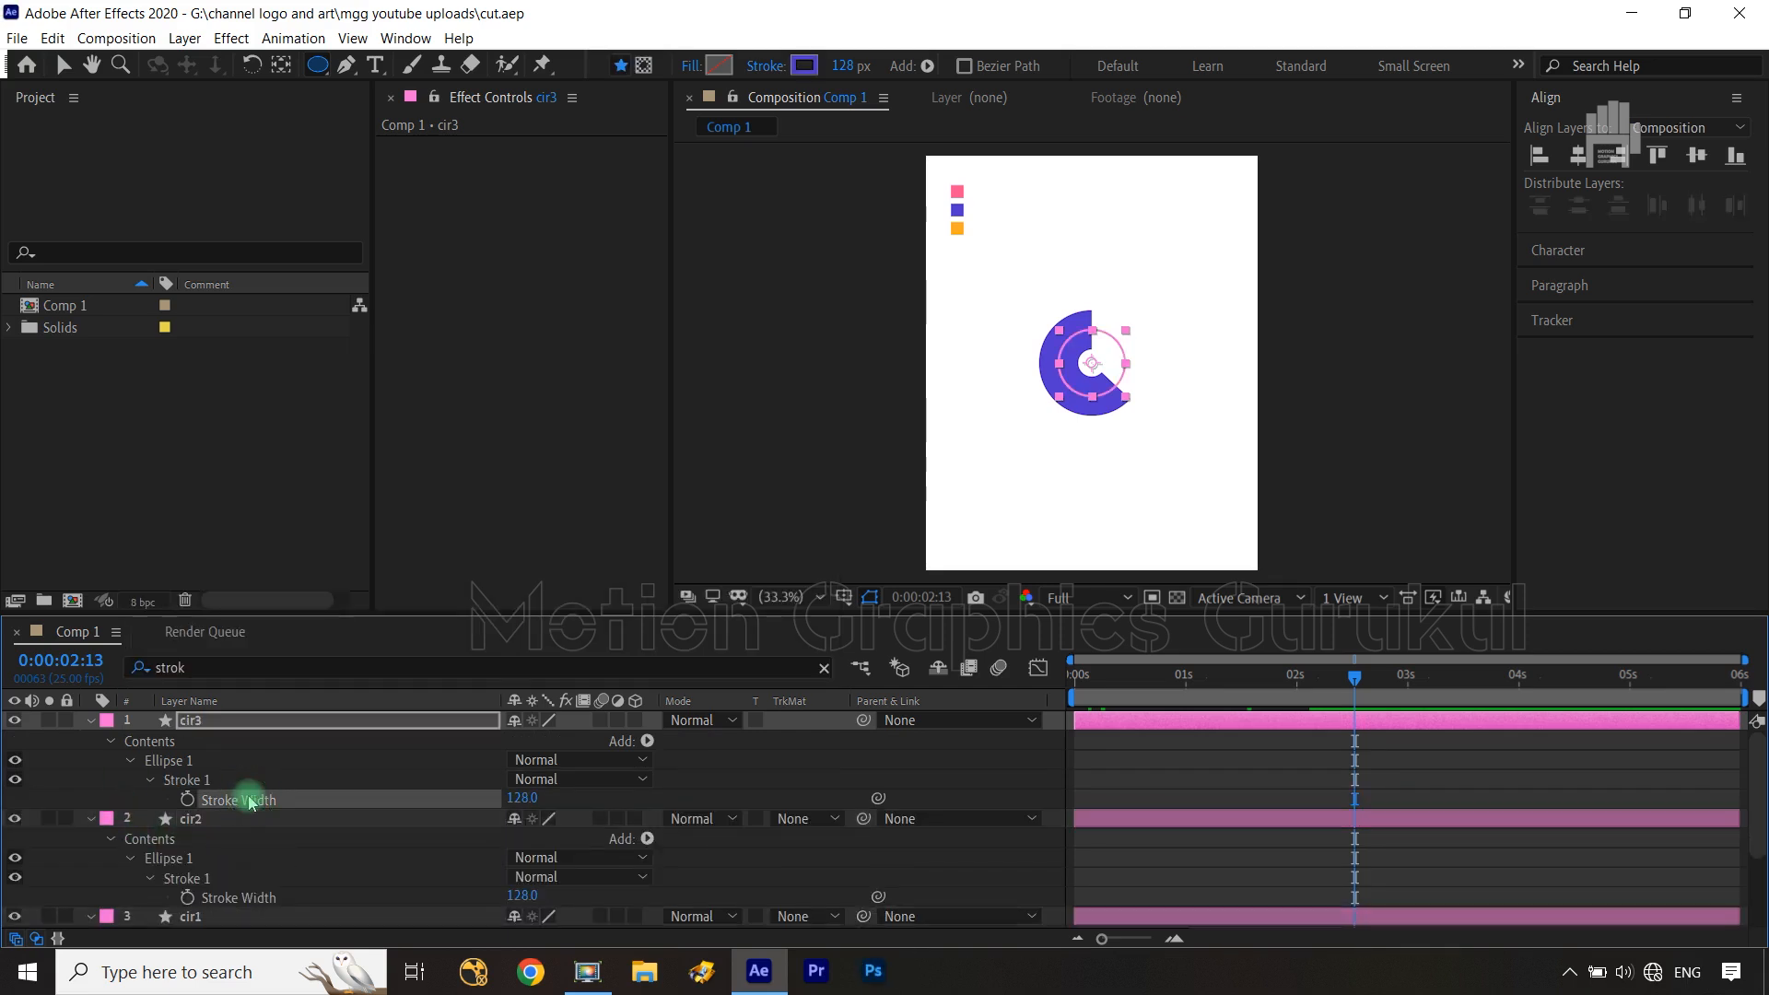
pyautogui.keyDown('ctrl'); pyautogui.click(254, 899); pyautogui.keyUp('ctrl')
pyautogui.scroll(-2, 257, 903)
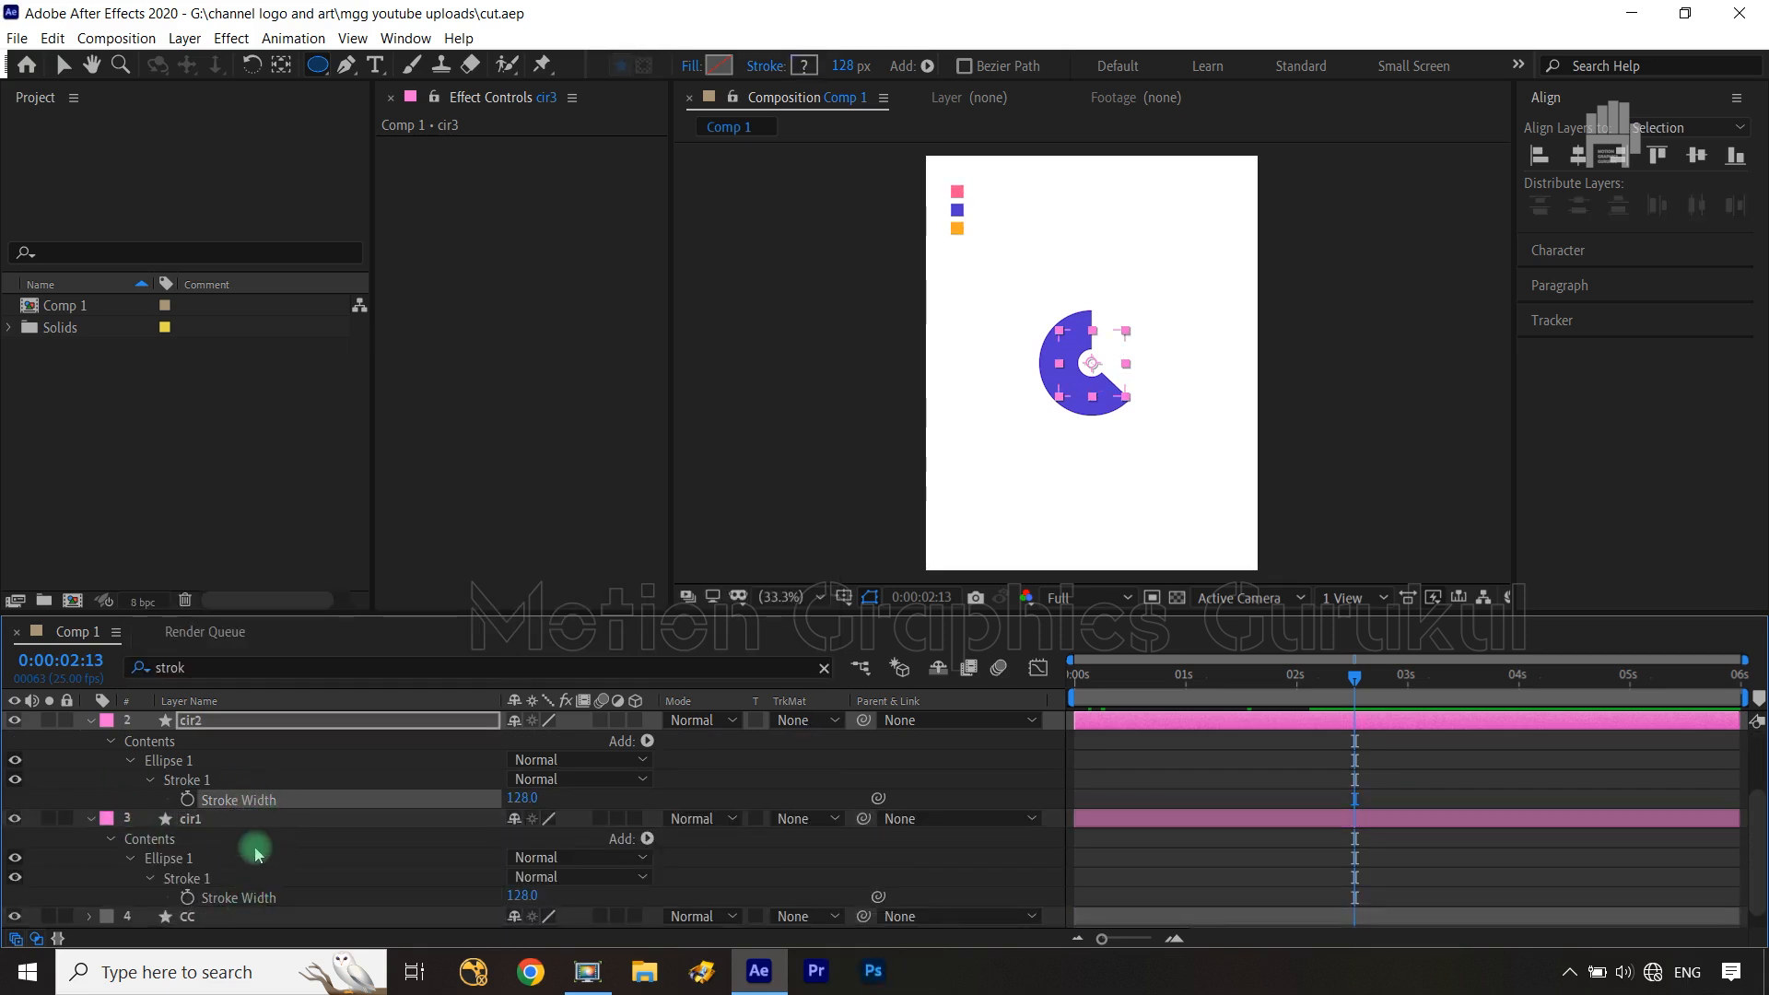
pyautogui.keyDown('ctrl'); pyautogui.click(256, 899); pyautogui.keyUp('ctrl')
pyautogui.scroll(-1, 256, 902)
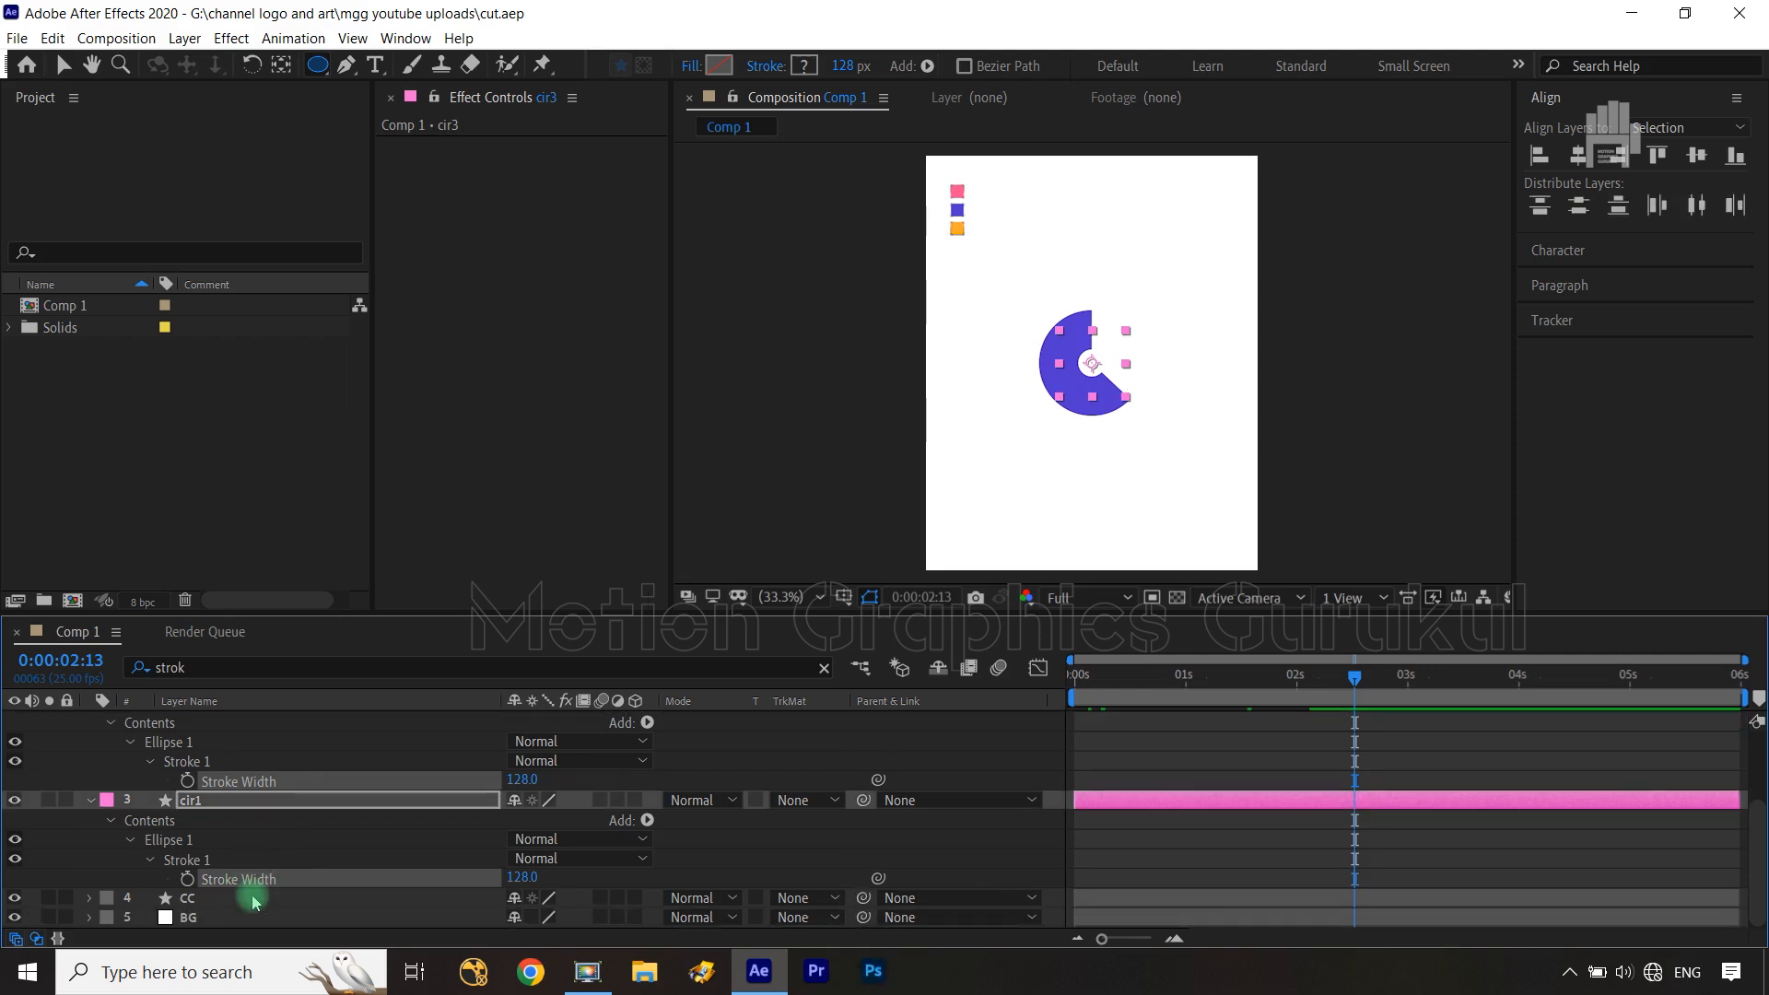
pyautogui.scroll(2, 256, 903)
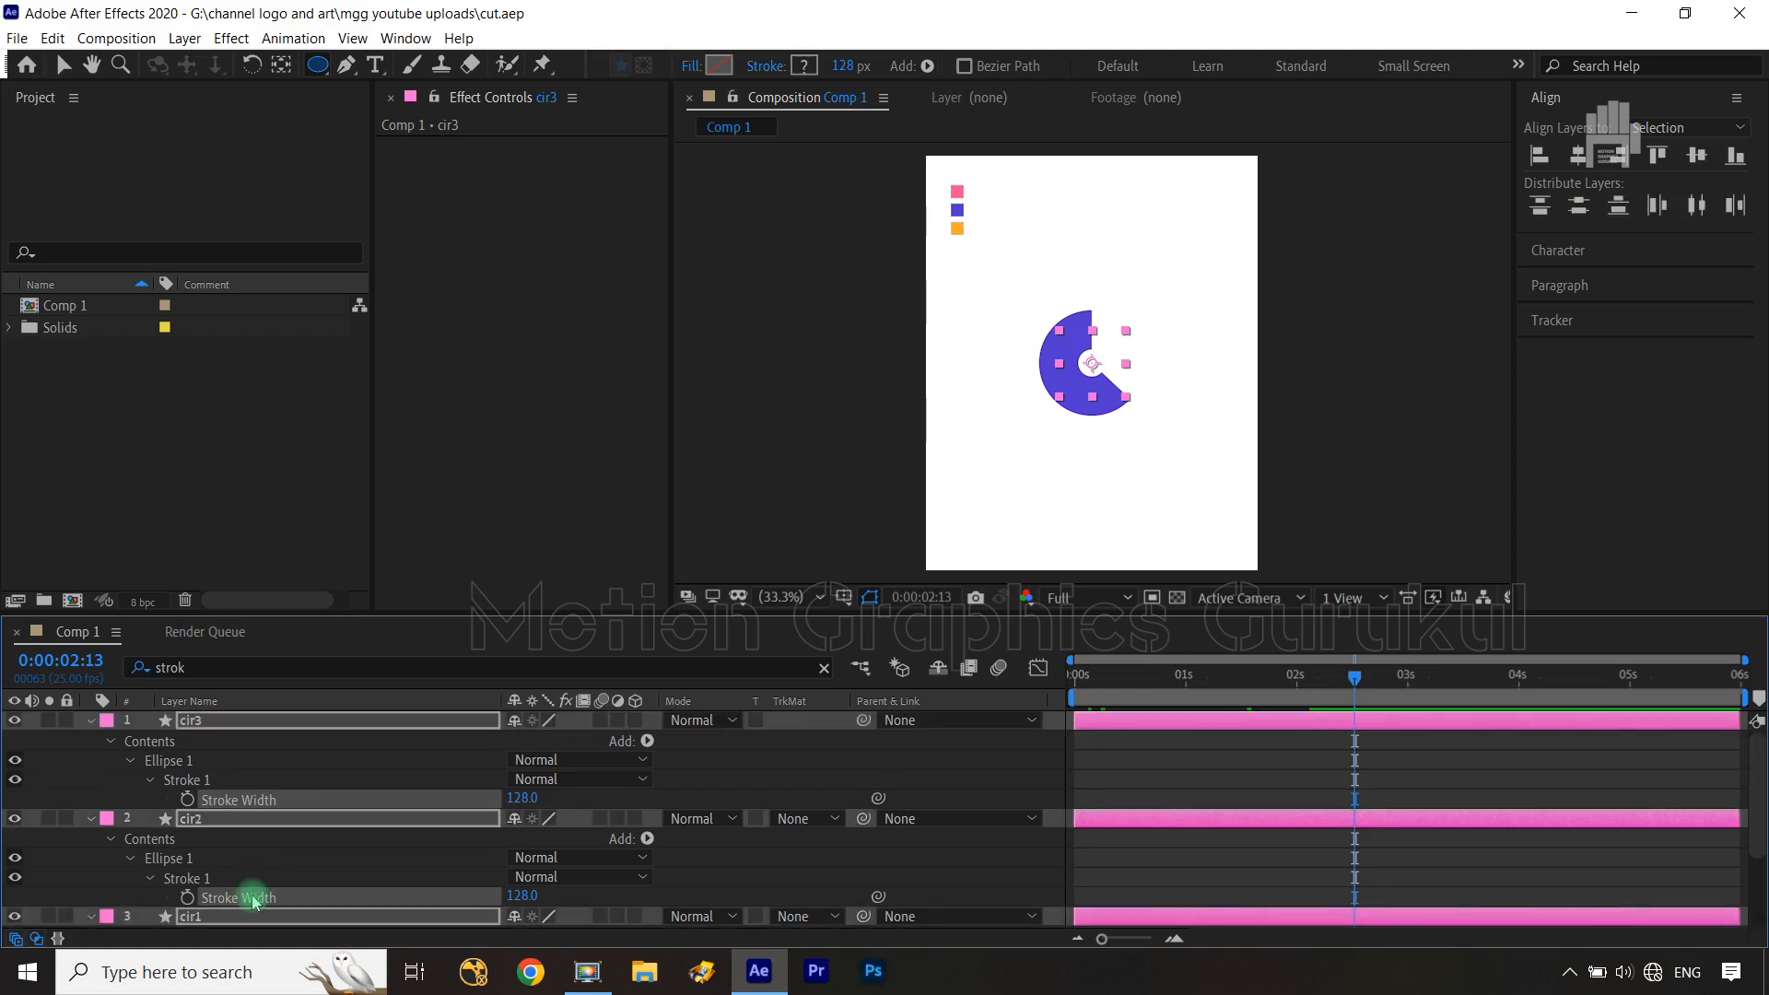
pyautogui.scroll(-1, 256, 903)
pyautogui.scroll(1, 300, 844)
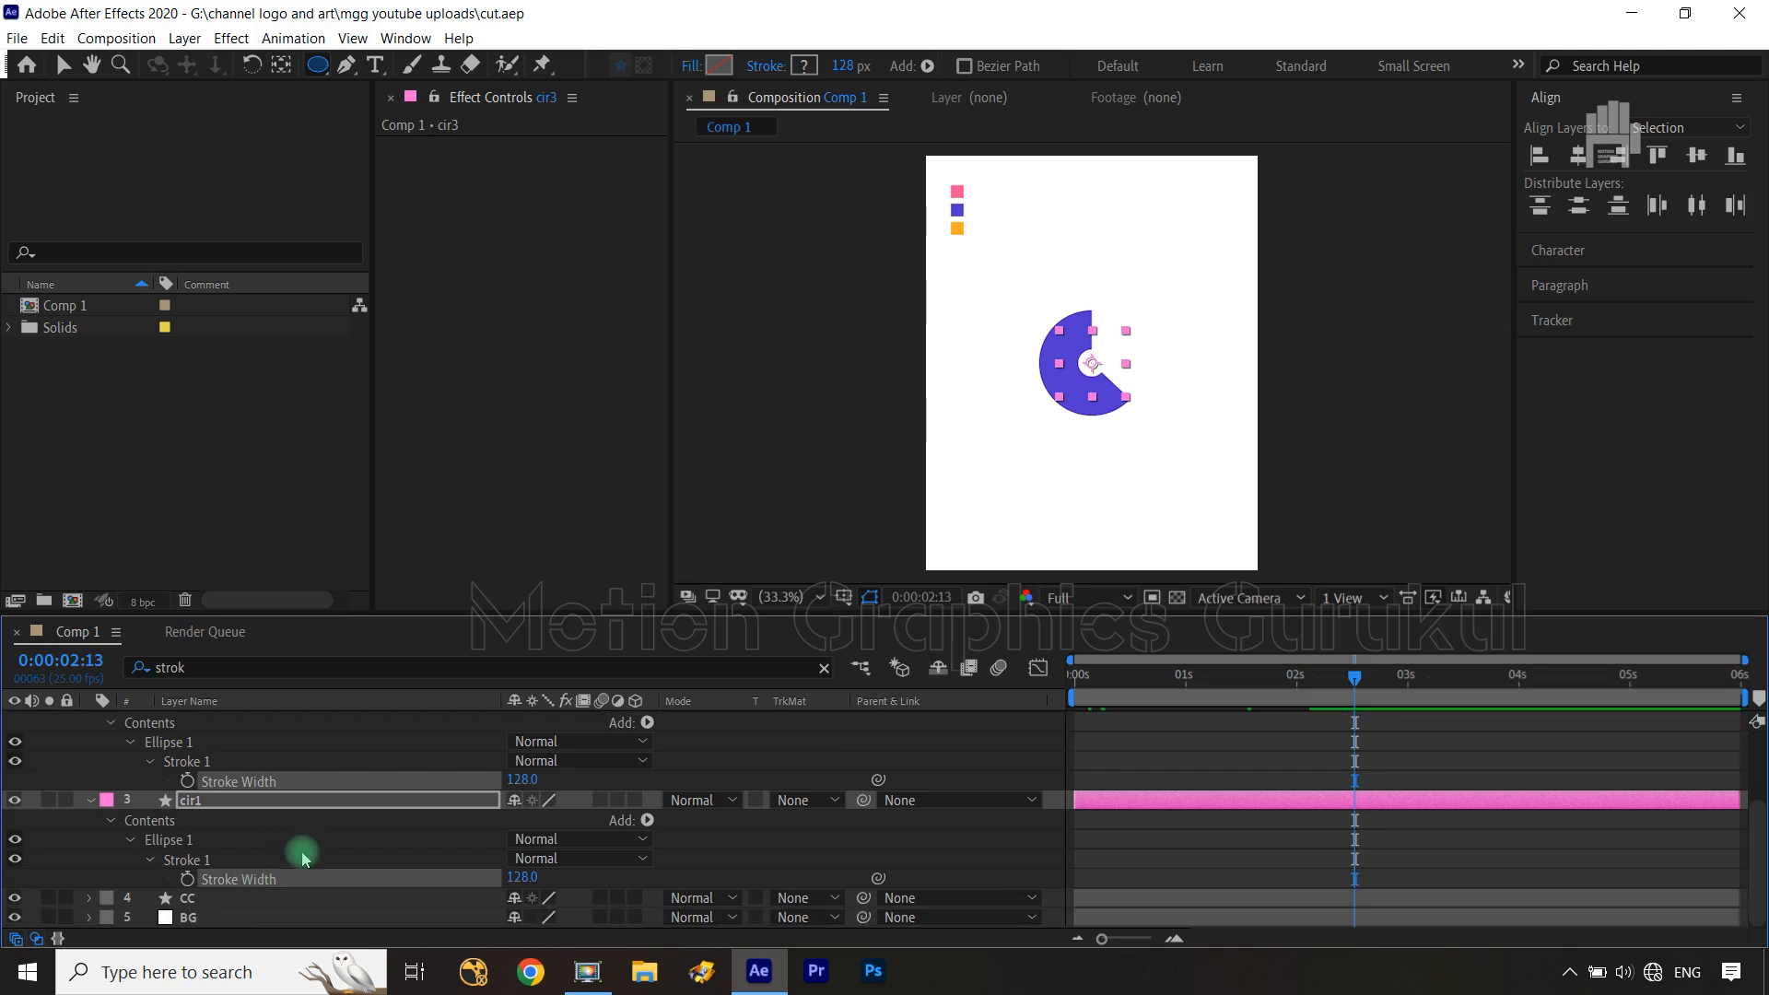
pyautogui.click(188, 799)
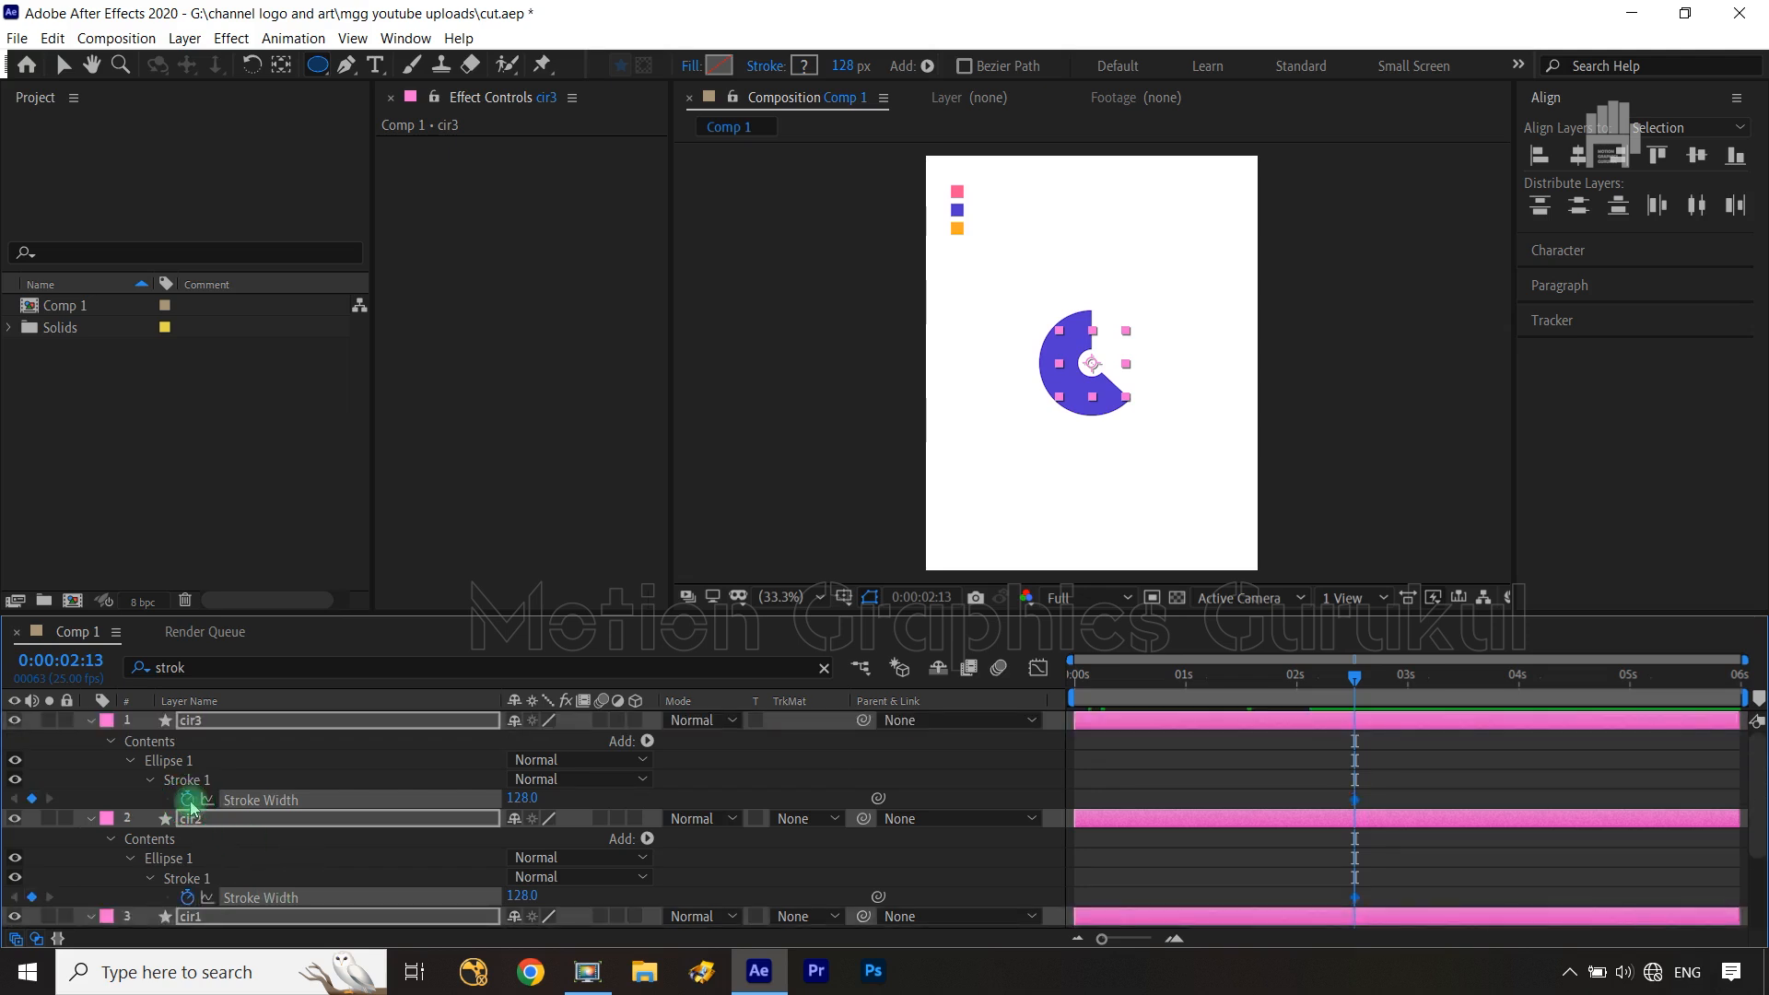
# Show all keyframes of the circle layers and move the three Stroke Width keyframes to cir3's first Start keyframe at 0:00:01:08
pyautogui.press('u')
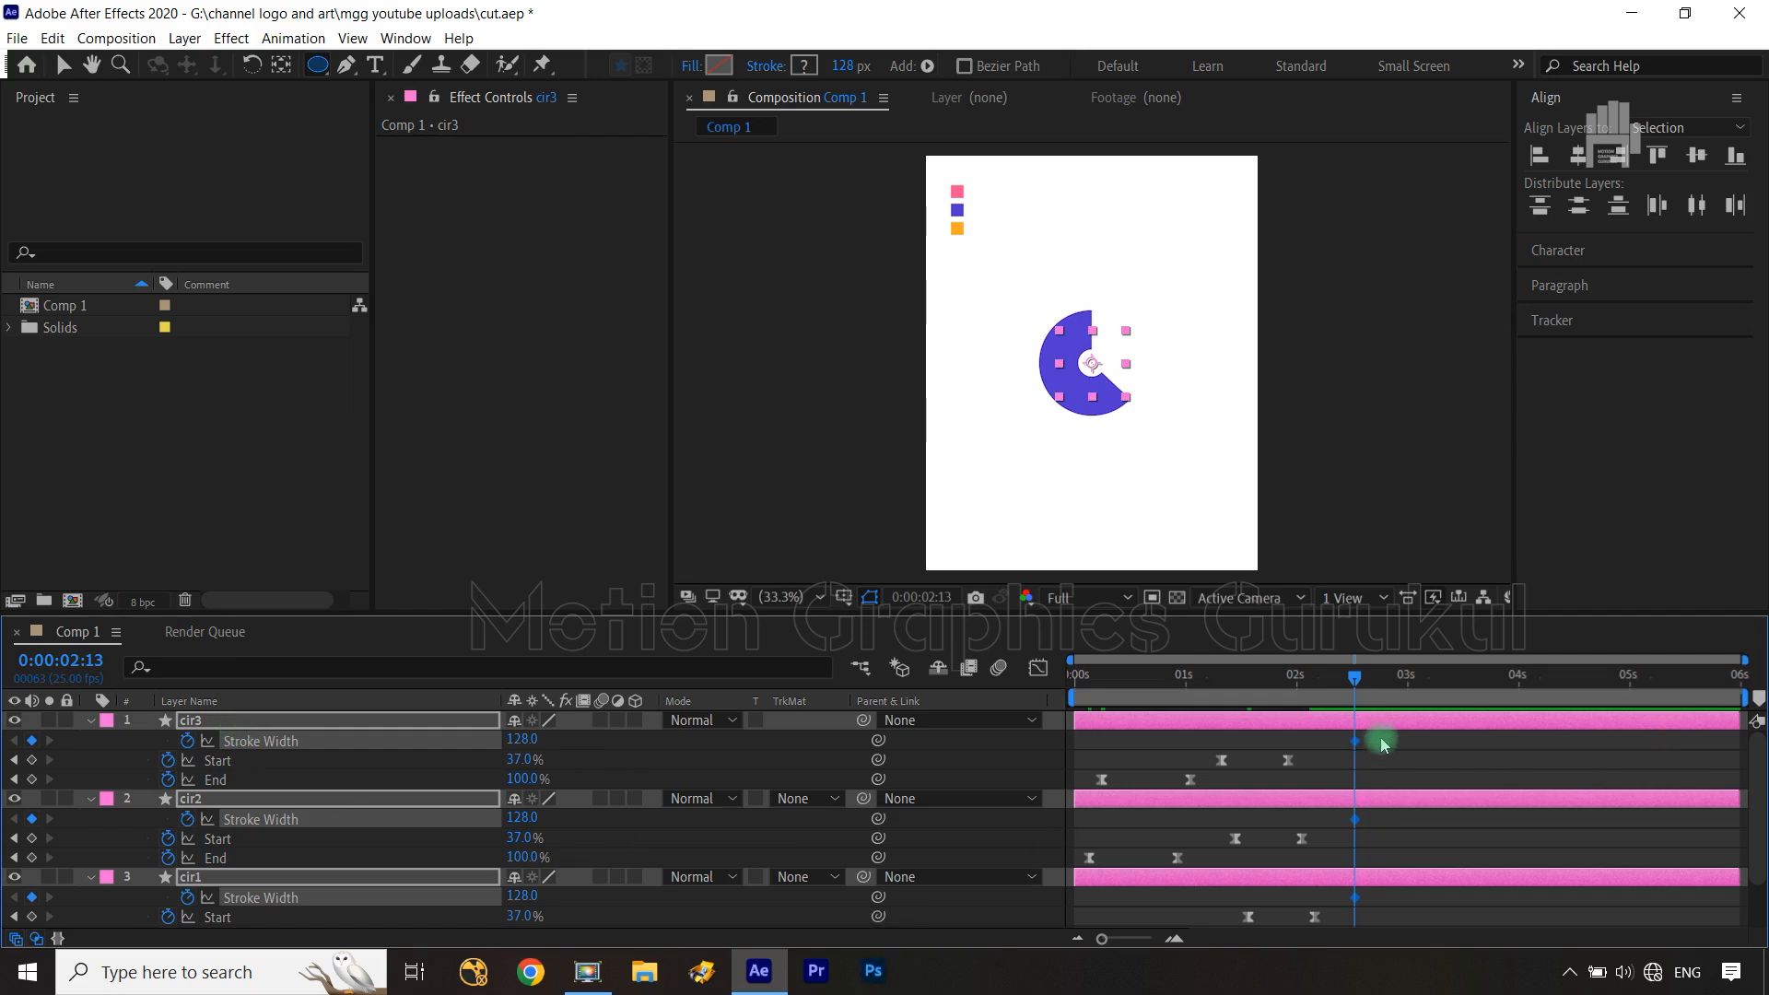
pyautogui.moveTo(1354, 744); pyautogui.dragTo(1266, 753)
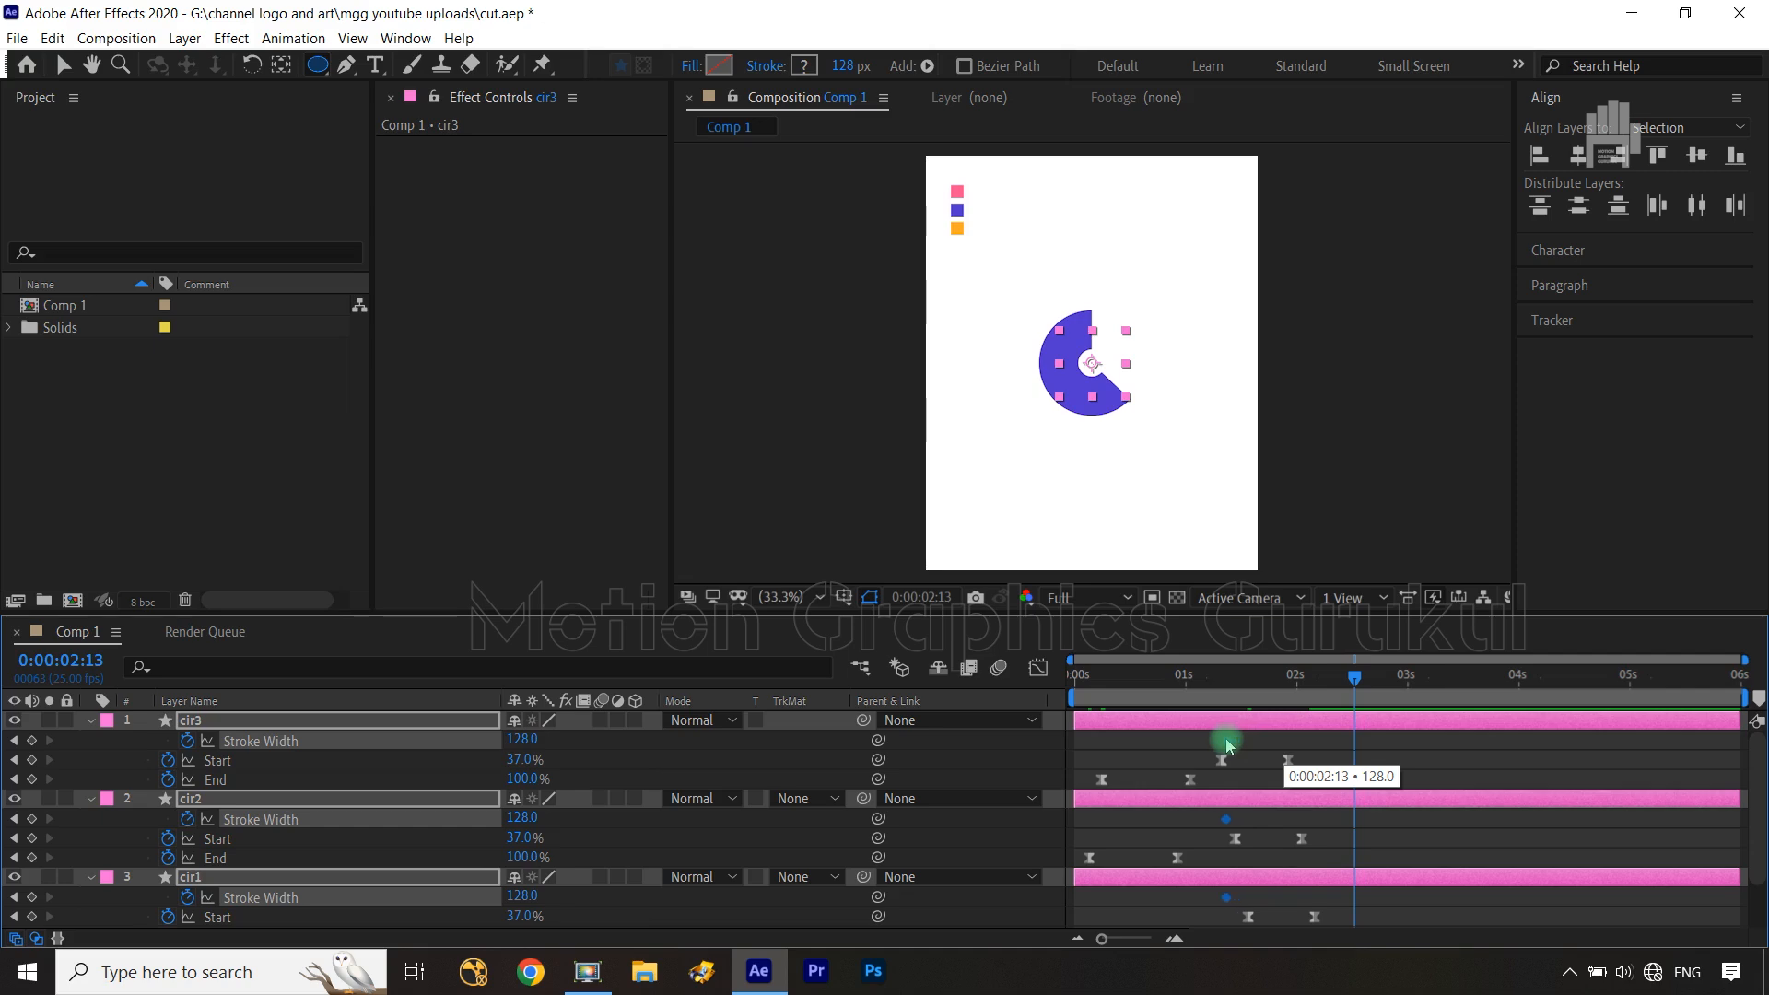
pyautogui.moveTo(1224, 746); pyautogui.dragTo(1223, 746)
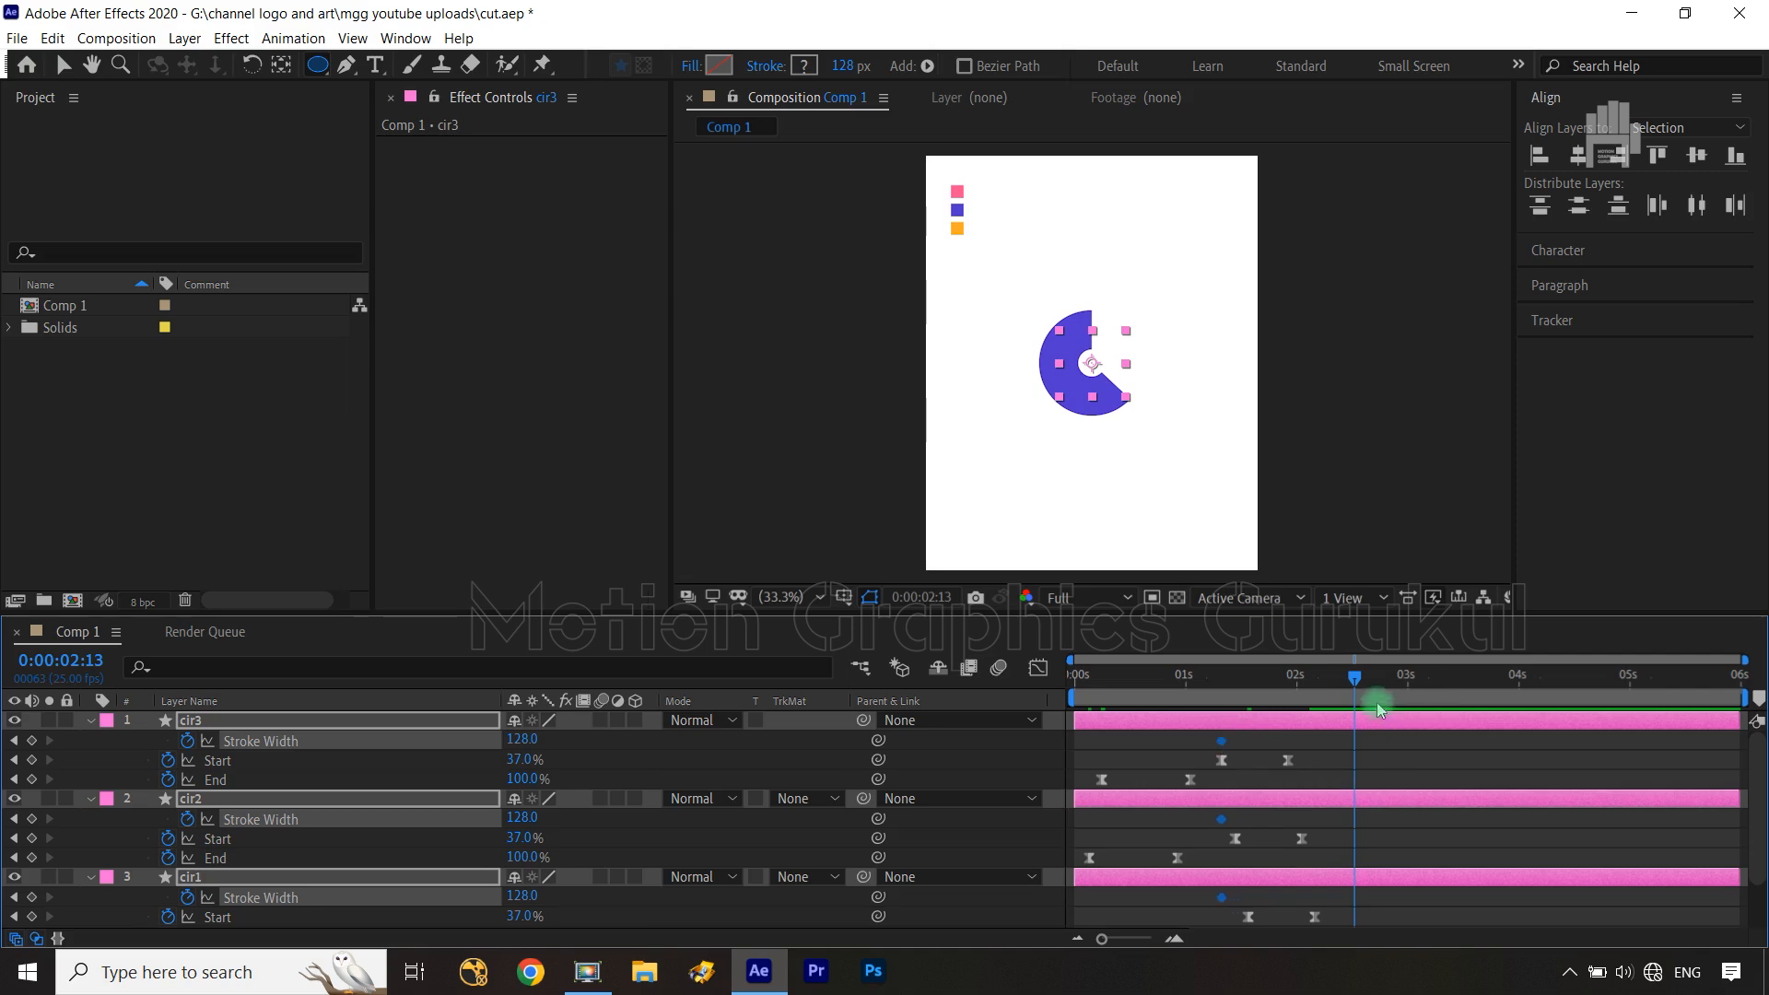
# Set the Stroke Width of cir3, cir2 and cir1 to 50 at 0:00:02:04
pyautogui.moveTo(1351, 680); pyautogui.dragTo(1314, 680)
pyautogui.click(261, 794)
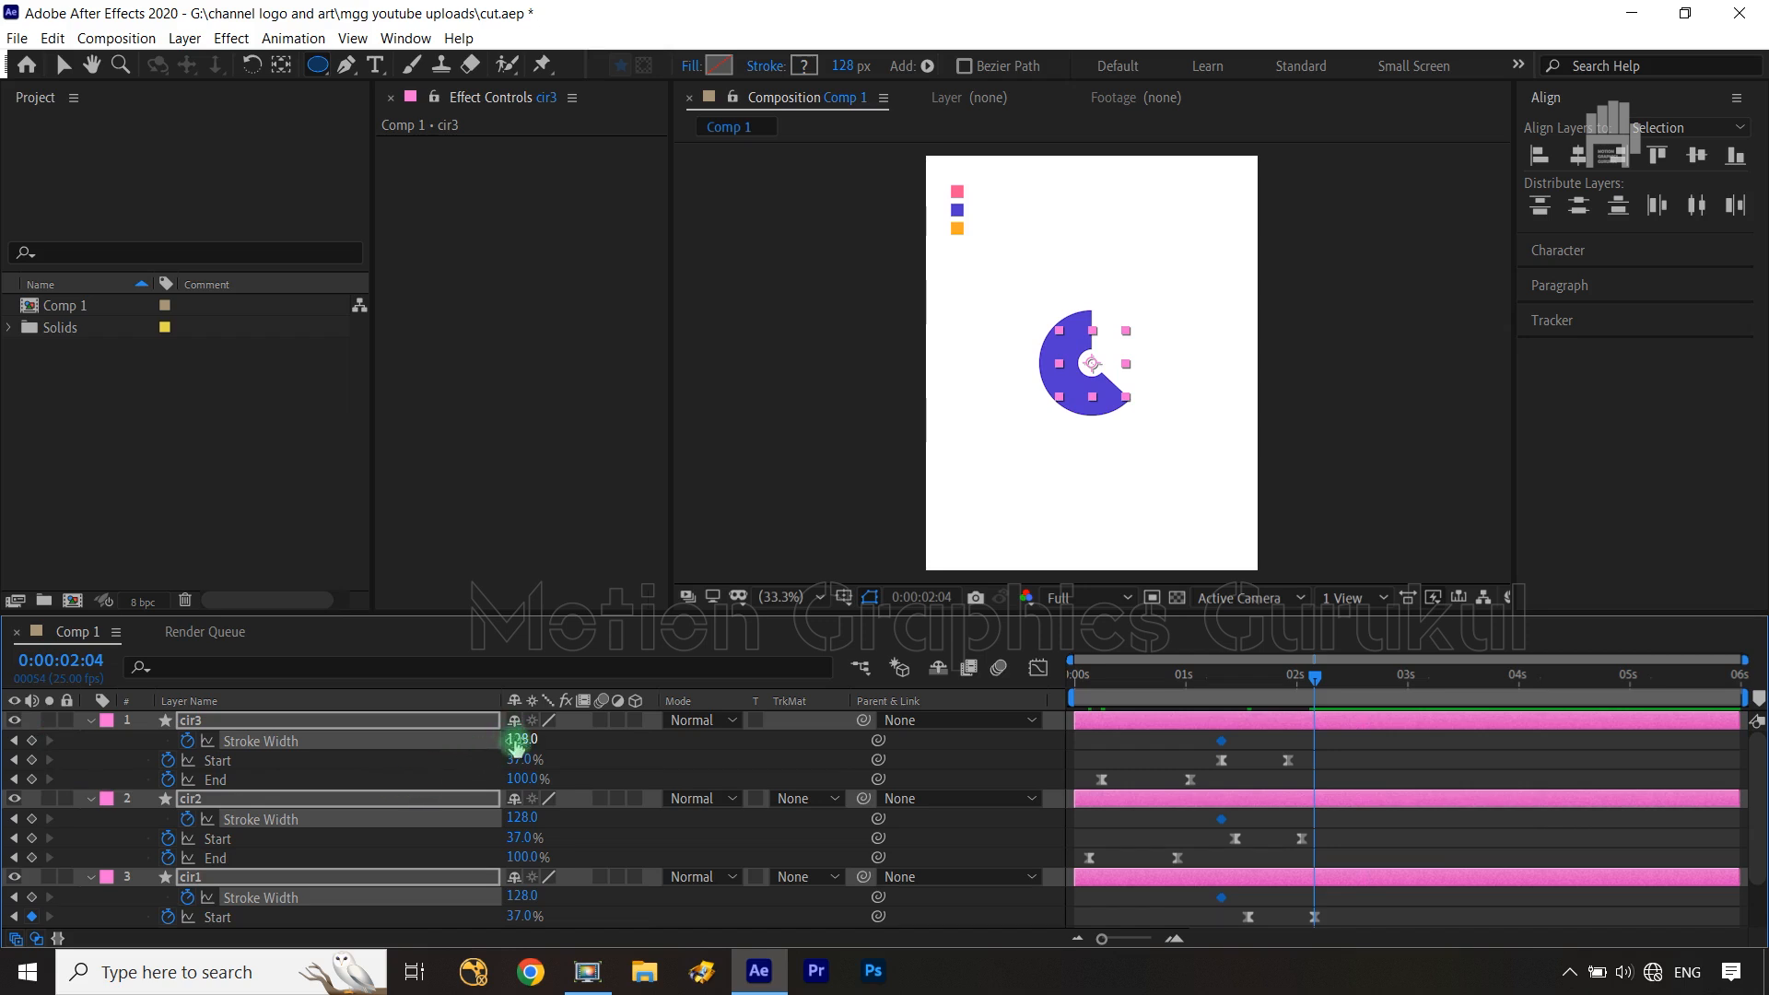
pyautogui.write('50')
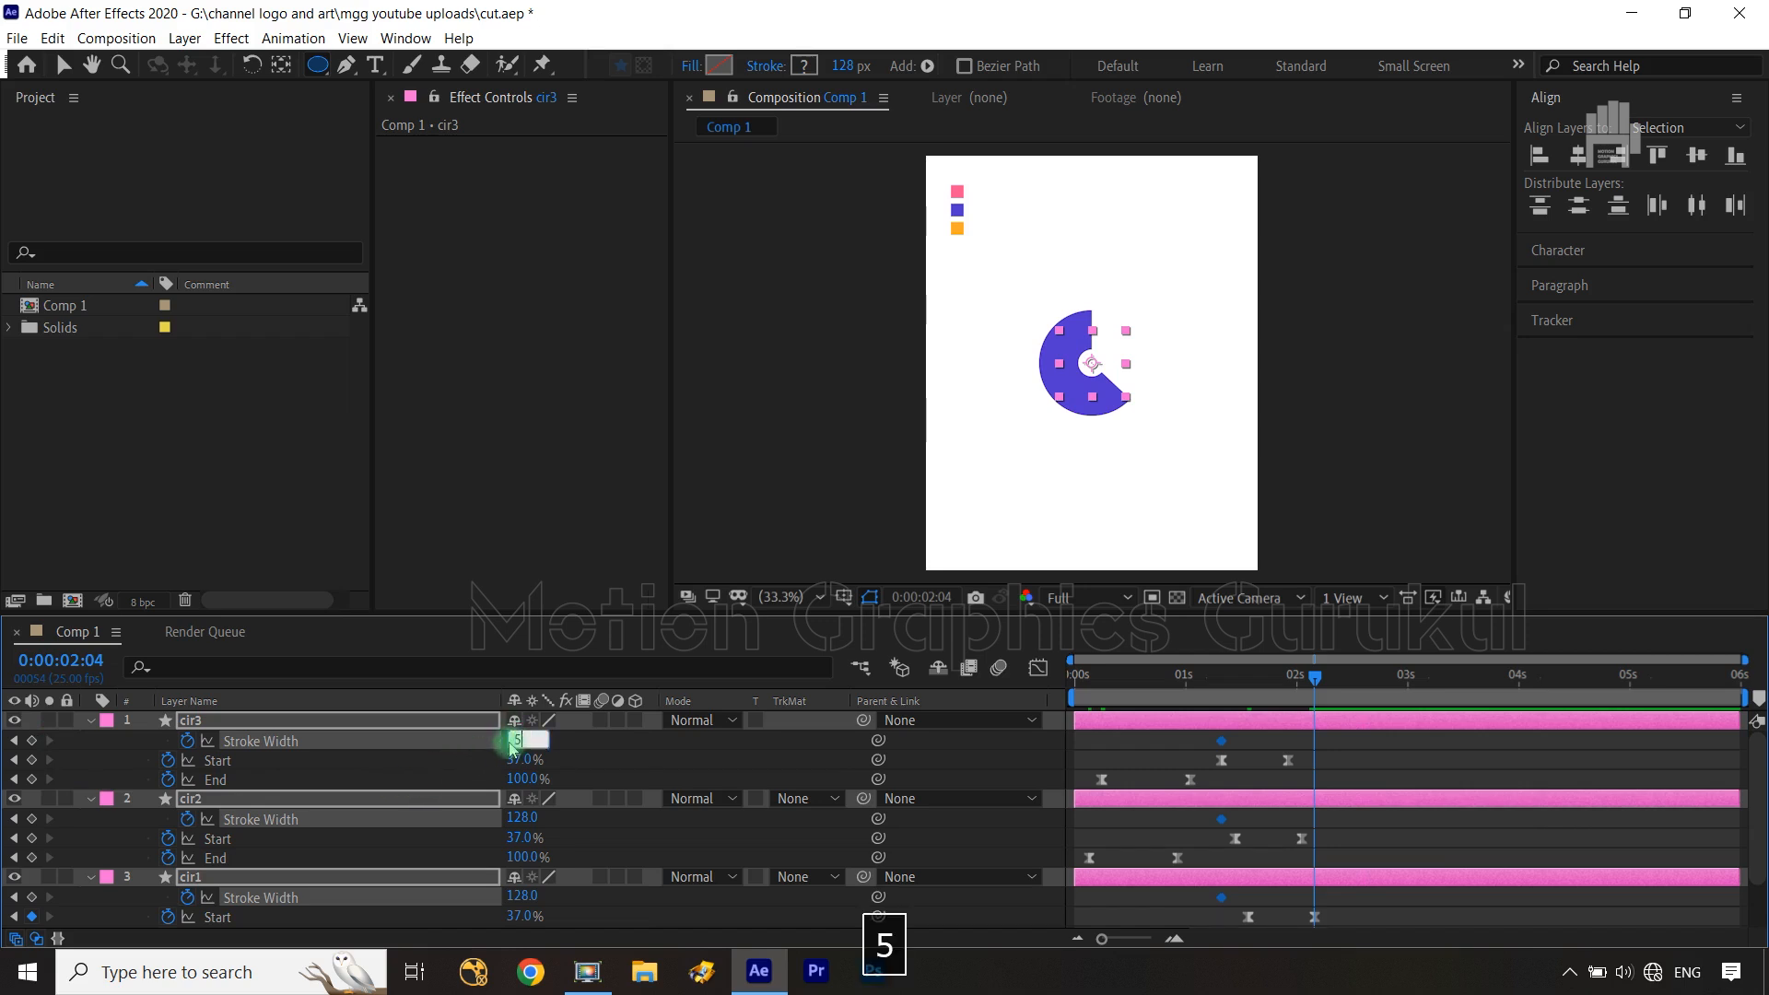
pyautogui.click(597, 755)
pyautogui.click(522, 842)
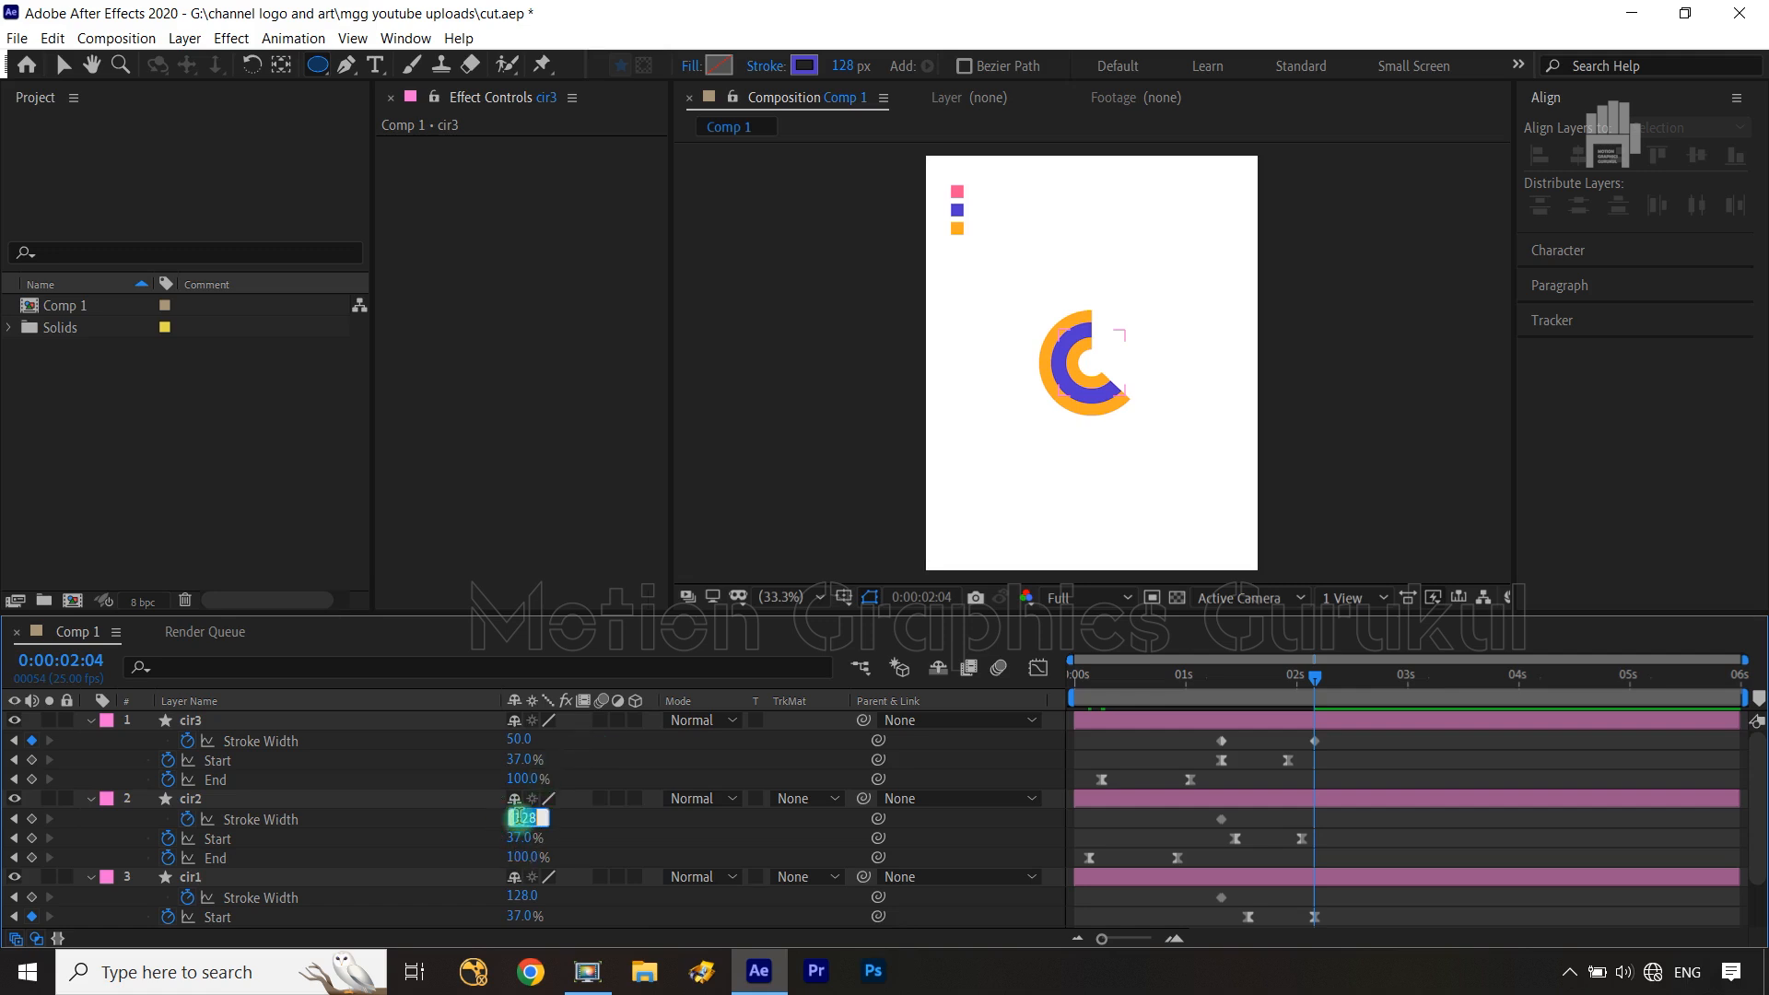
pyautogui.write('50')
pyautogui.click(635, 819)
pyautogui.click(516, 895)
pyautogui.write('50')
pyautogui.click(603, 910)
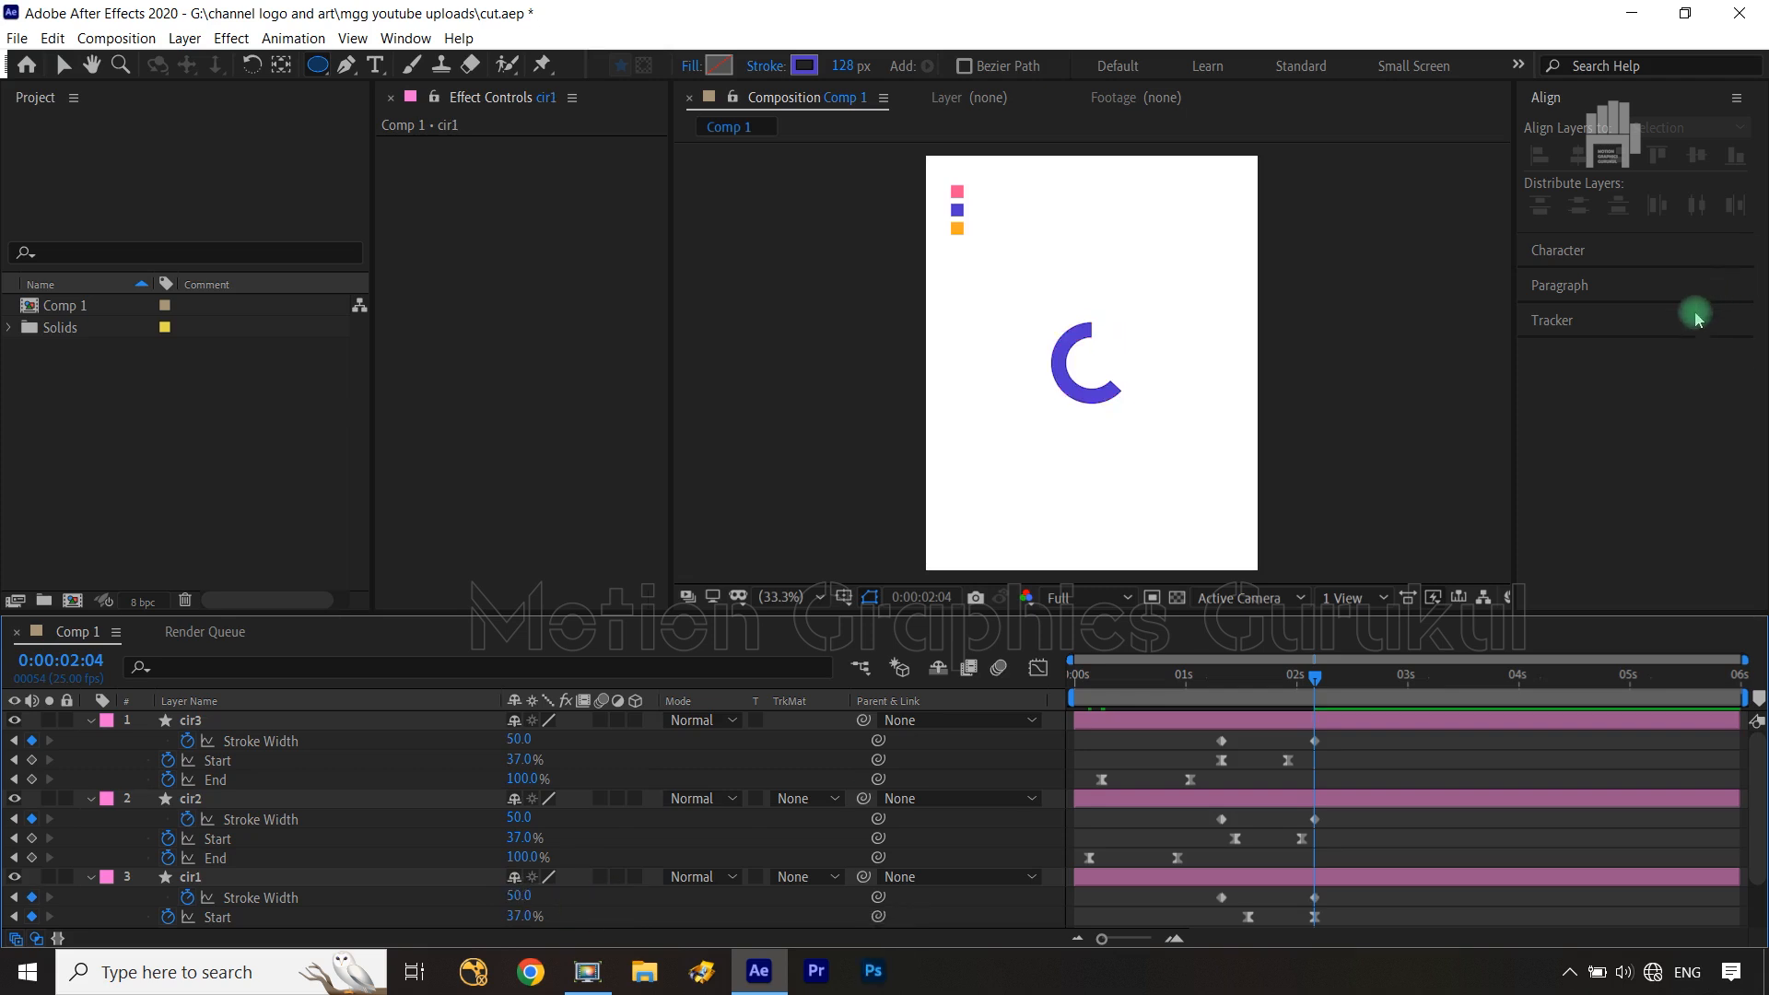
# Apply Easy Ease to all Stroke Width keyframes of cir3, cir2 and cir1
pyautogui.click(1314, 741)
pyautogui.moveTo(1330, 742); pyautogui.dragTo(1207, 751)
pyautogui.moveTo(1338, 820); pyautogui.dragTo(1196, 820)
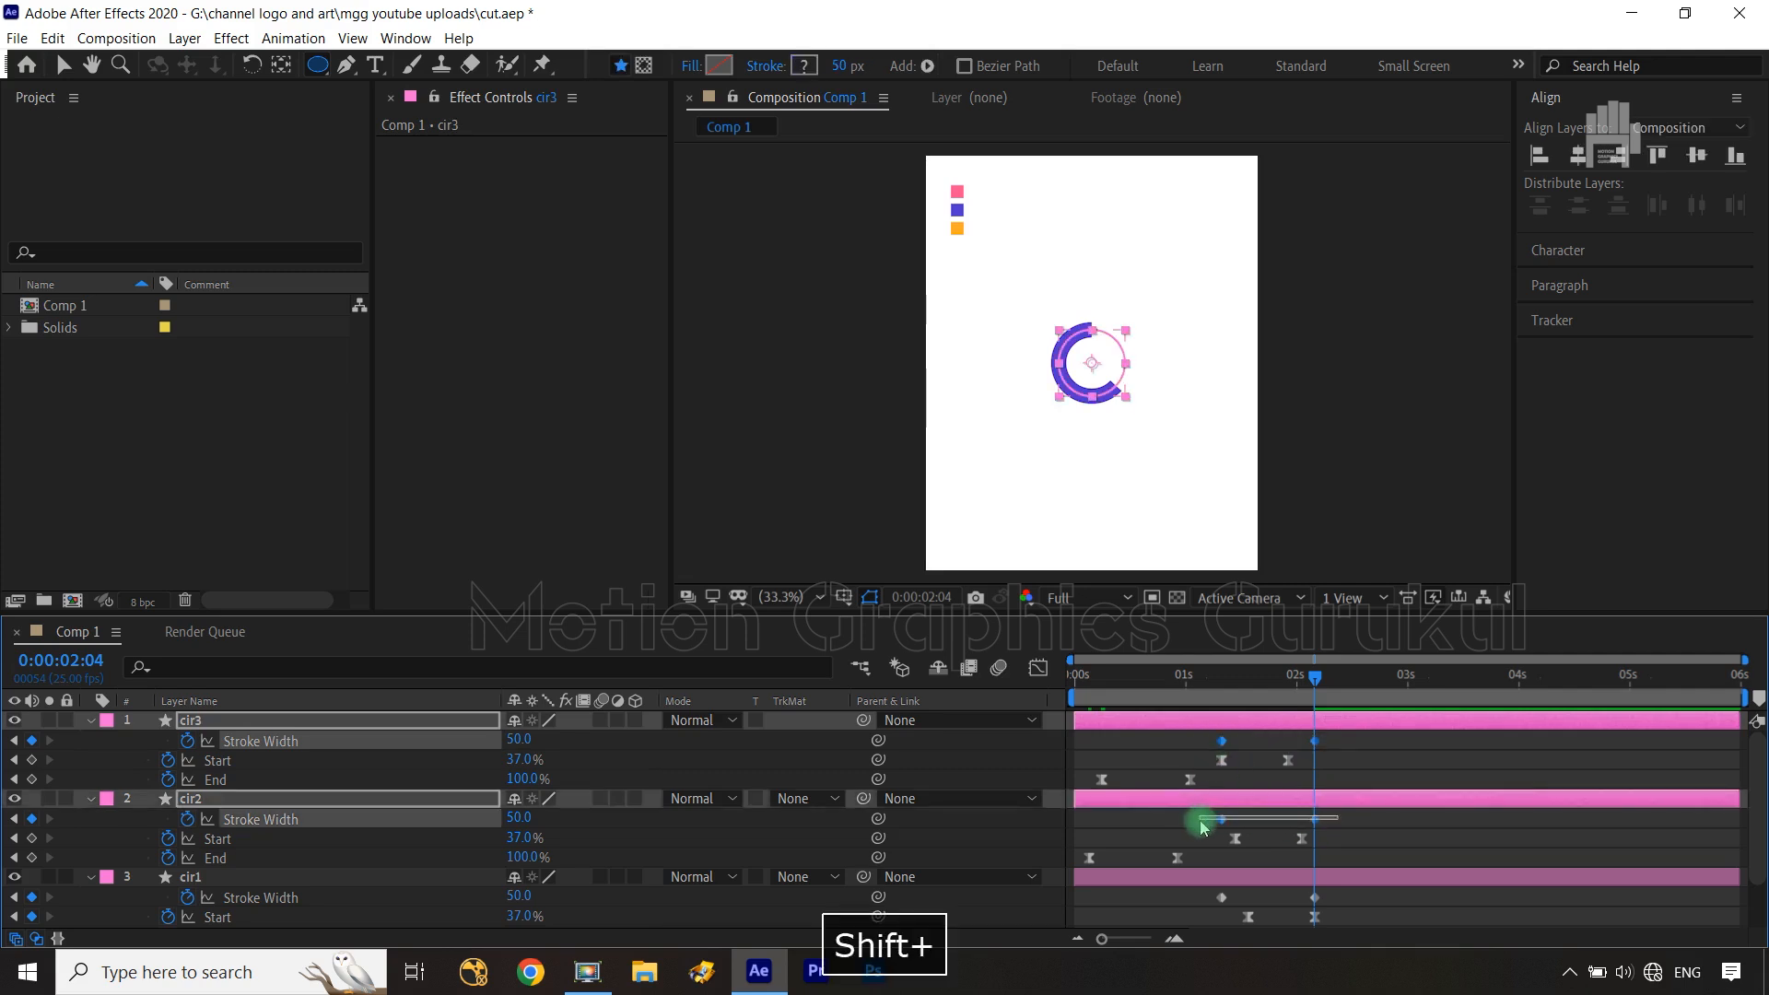
pyautogui.moveTo(1341, 892); pyautogui.dragTo(1196, 904)
pyautogui.press('F9')
# Reshape the Stroke Width speed graph by lengthening the incoming ease of the last keyframes, making the change start fast and slow down
pyautogui.click(1038, 667)
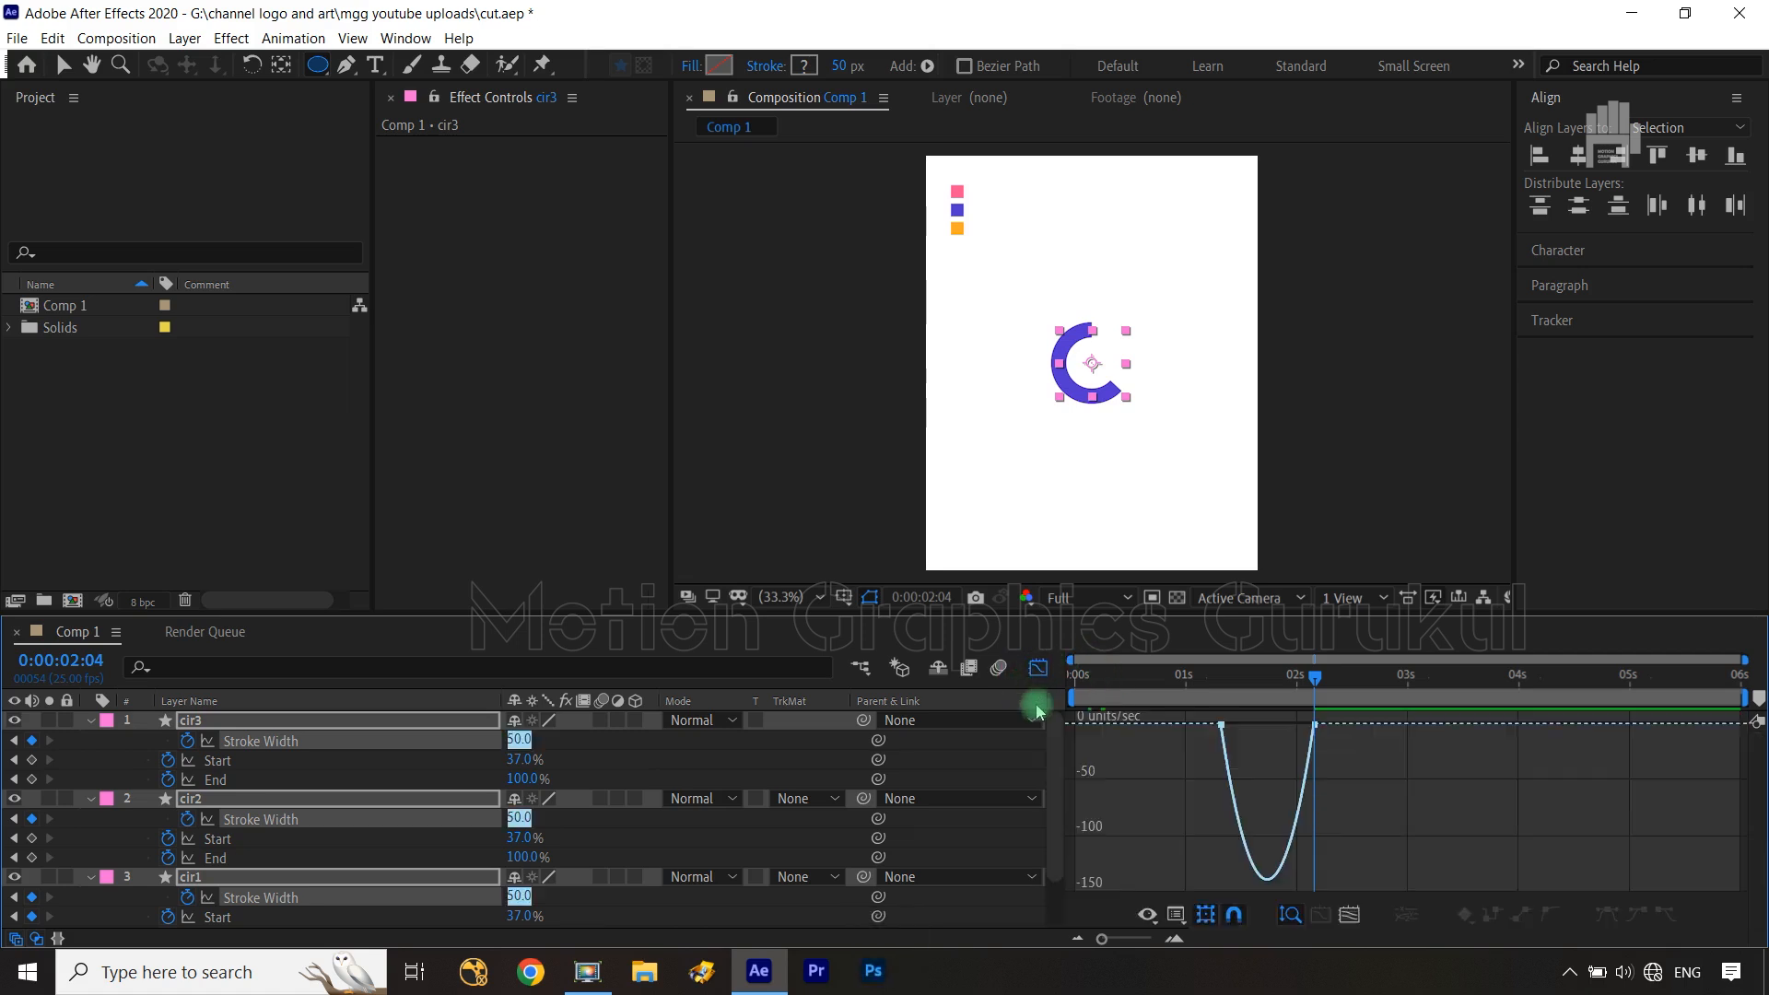
pyautogui.moveTo(1401, 821); pyautogui.dragTo(1173, 655)
pyautogui.click(1315, 734)
pyautogui.moveTo(1304, 734); pyautogui.dragTo(1239, 734)
pyautogui.click(1038, 668)
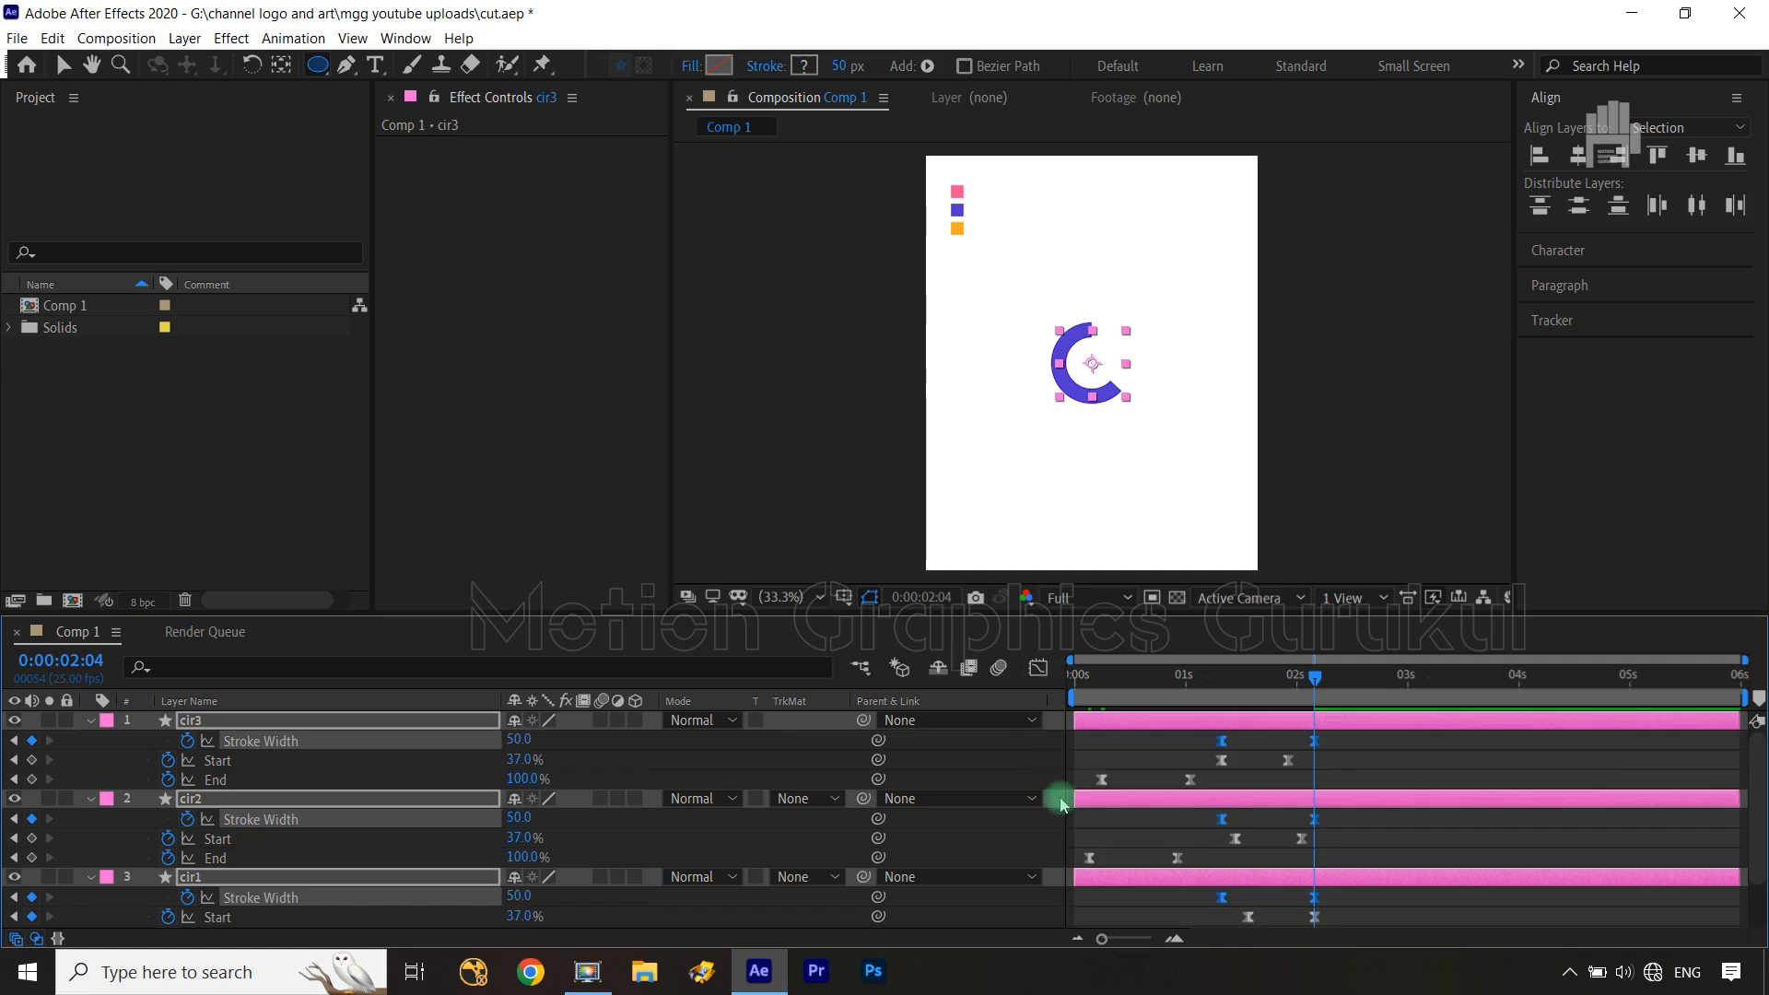
# Stagger the first Stroke Width keyframes of cir2 and cir1 to line up with each layer's first Start keyframe
pyautogui.moveTo(1317, 679); pyautogui.dragTo(1223, 679)
pyautogui.click(1239, 826)
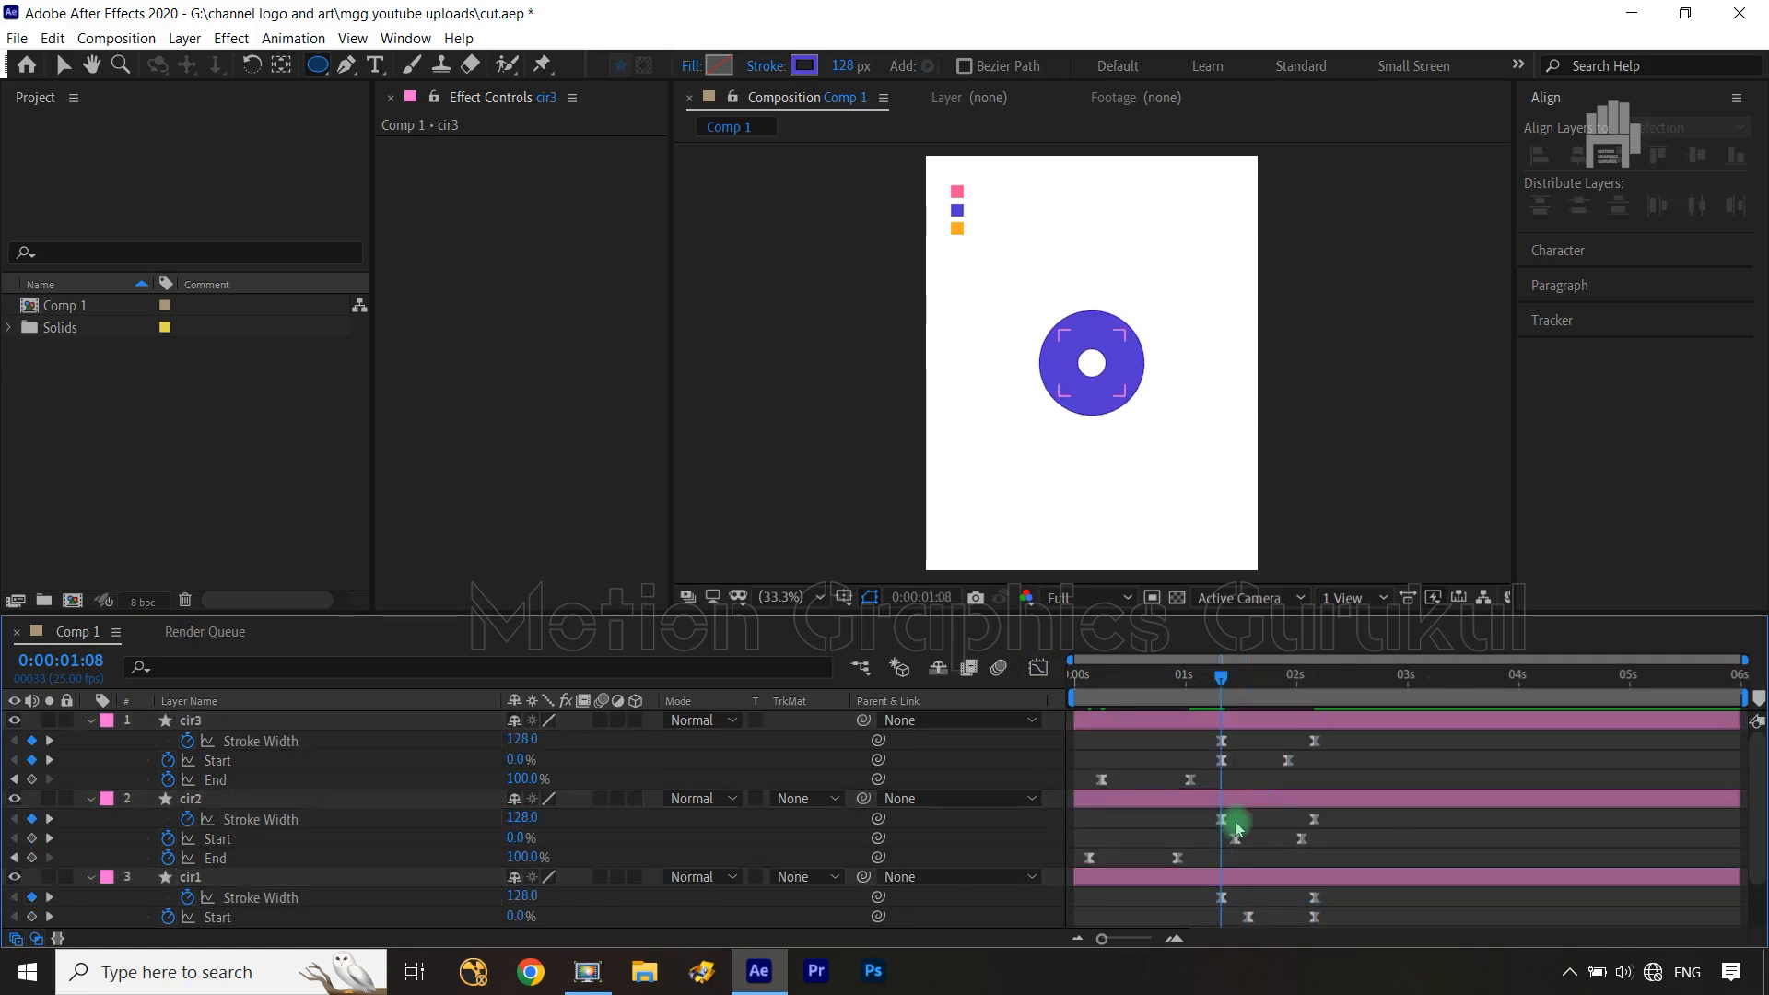
pyautogui.moveTo(1223, 824)
pyautogui.mouseDown()
pyautogui.moveTo(1232, 908)
pyautogui.moveTo(1250, 910)
pyautogui.mouseUp()
pyautogui.moveTo(1250, 684)
pyautogui.mouseDown()
pyautogui.moveTo(1299, 685)
pyautogui.moveTo(1192, 687)
pyautogui.moveTo(1310, 702)
pyautogui.mouseUp()
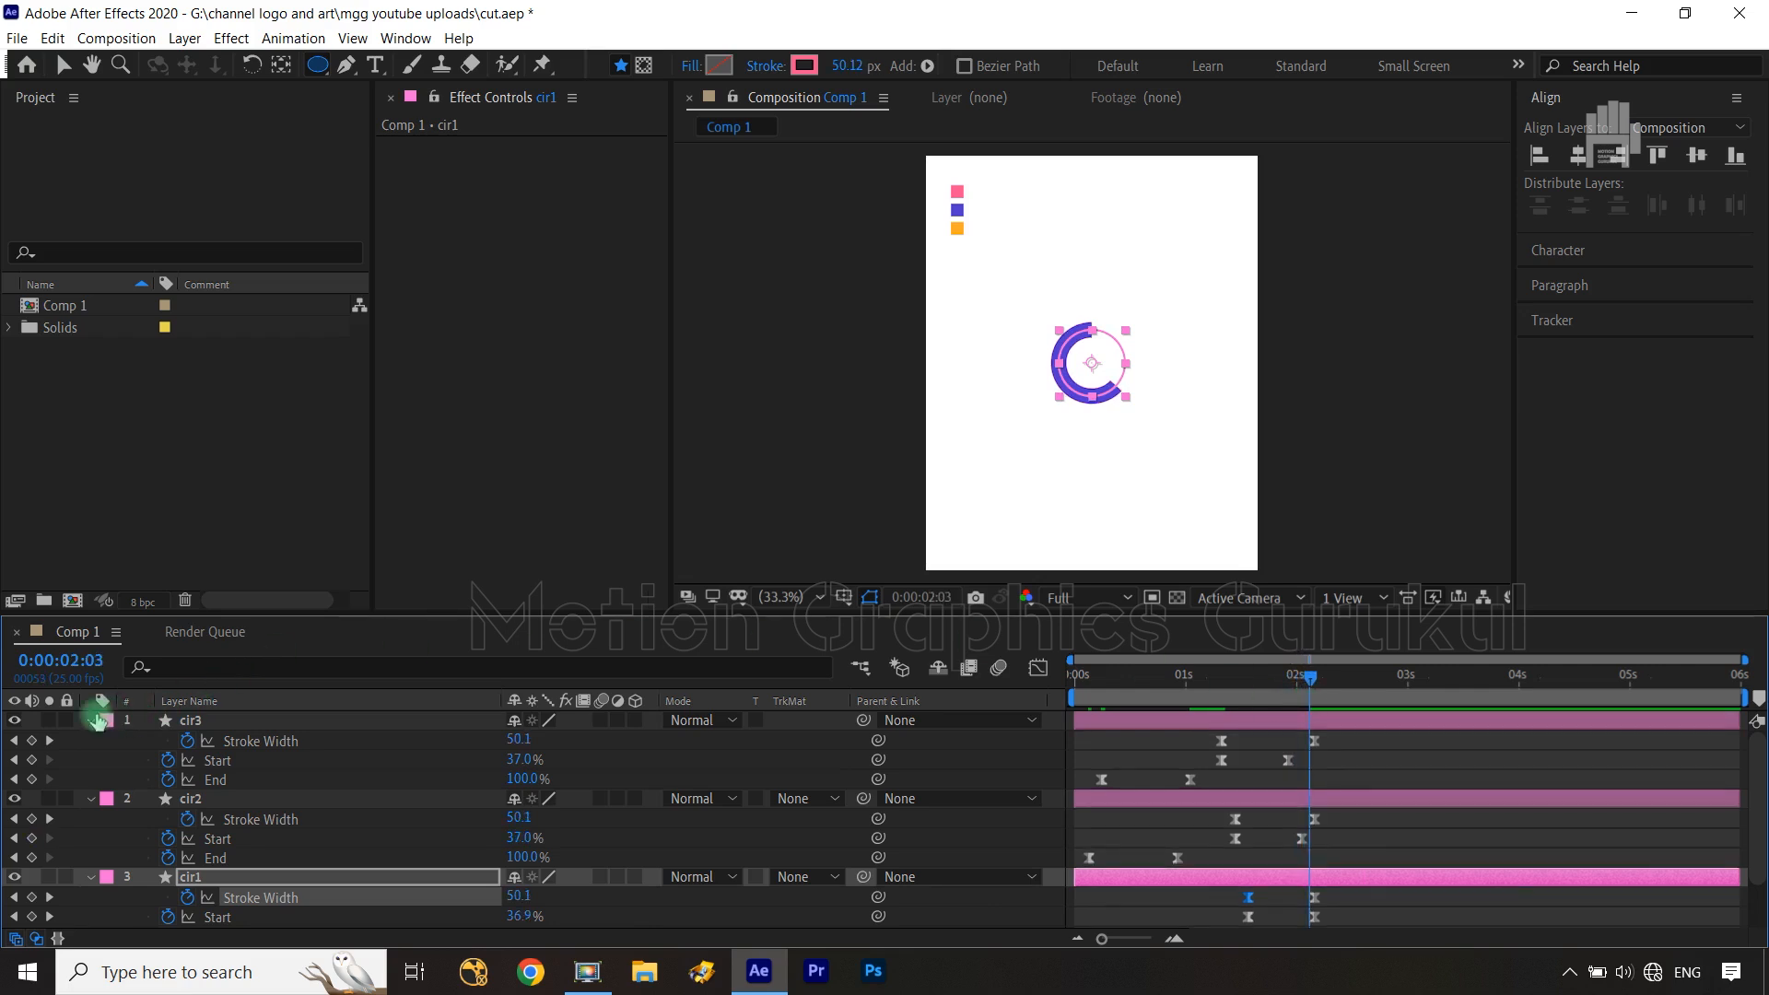
# Collapse the cir3, cir2 and cir1 layers, deselect everything and return to the Selection tool
pyautogui.click(91, 720)
pyautogui.click(90, 740)
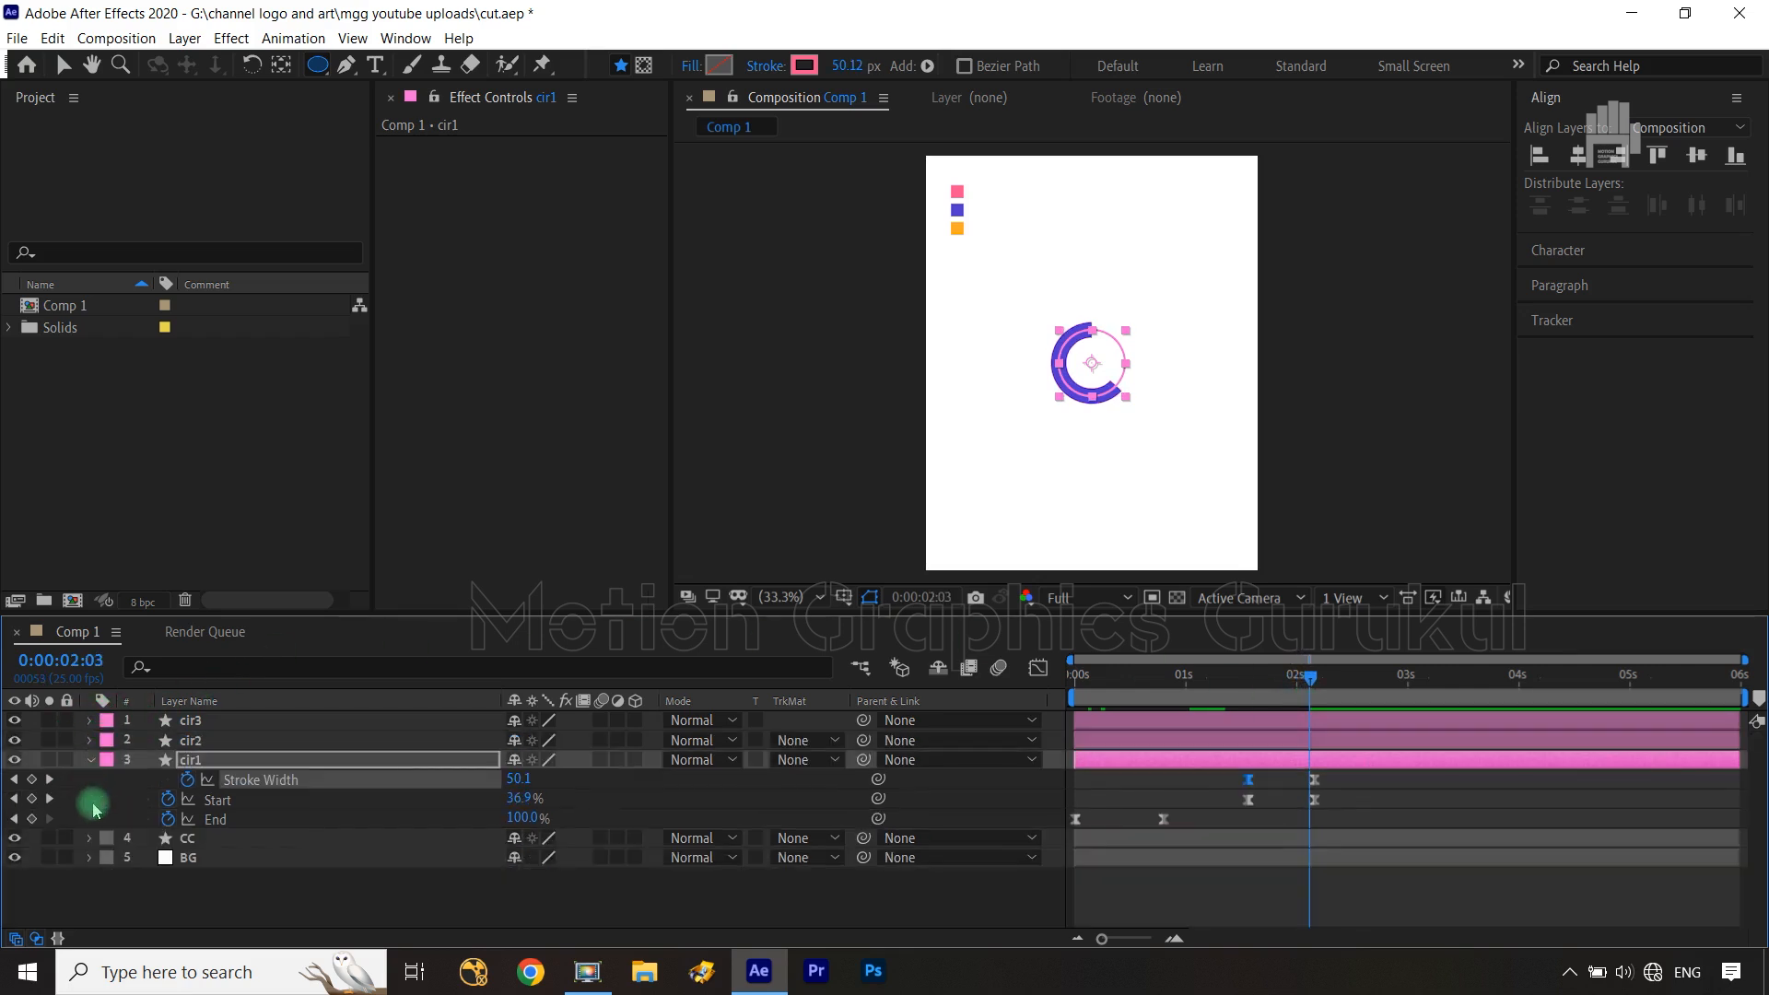
pyautogui.click(91, 759)
pyautogui.click(356, 854)
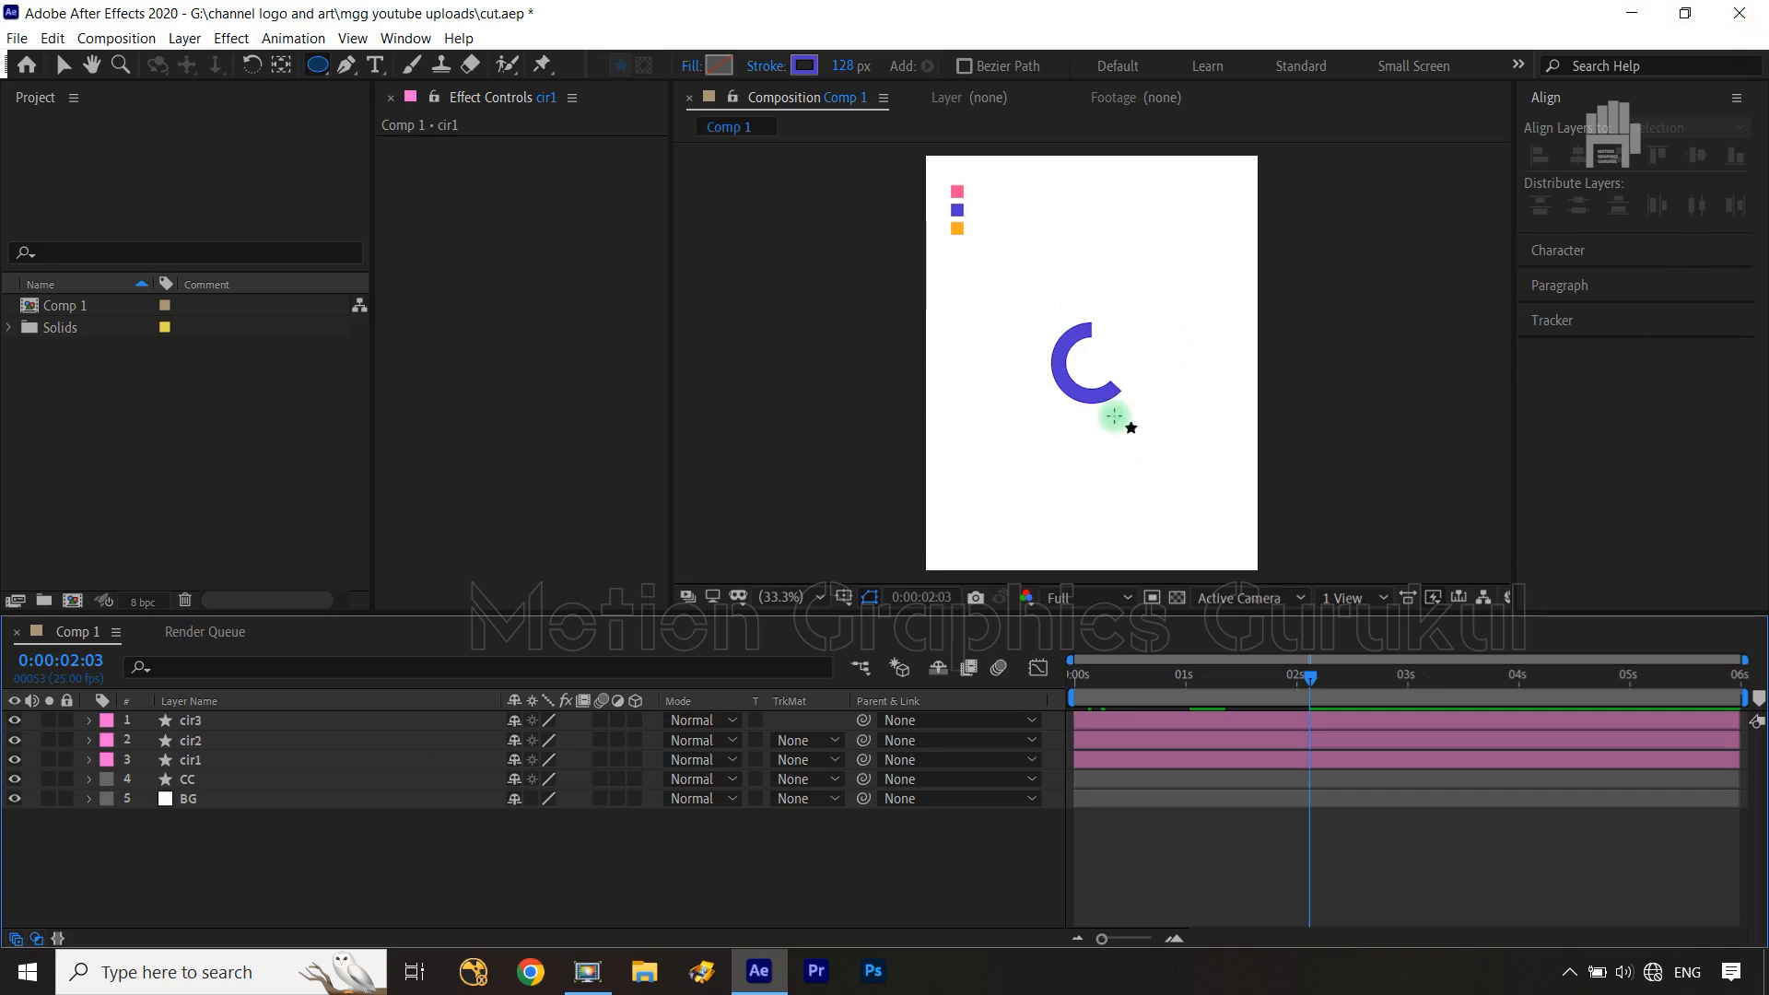
pyautogui.press('v')
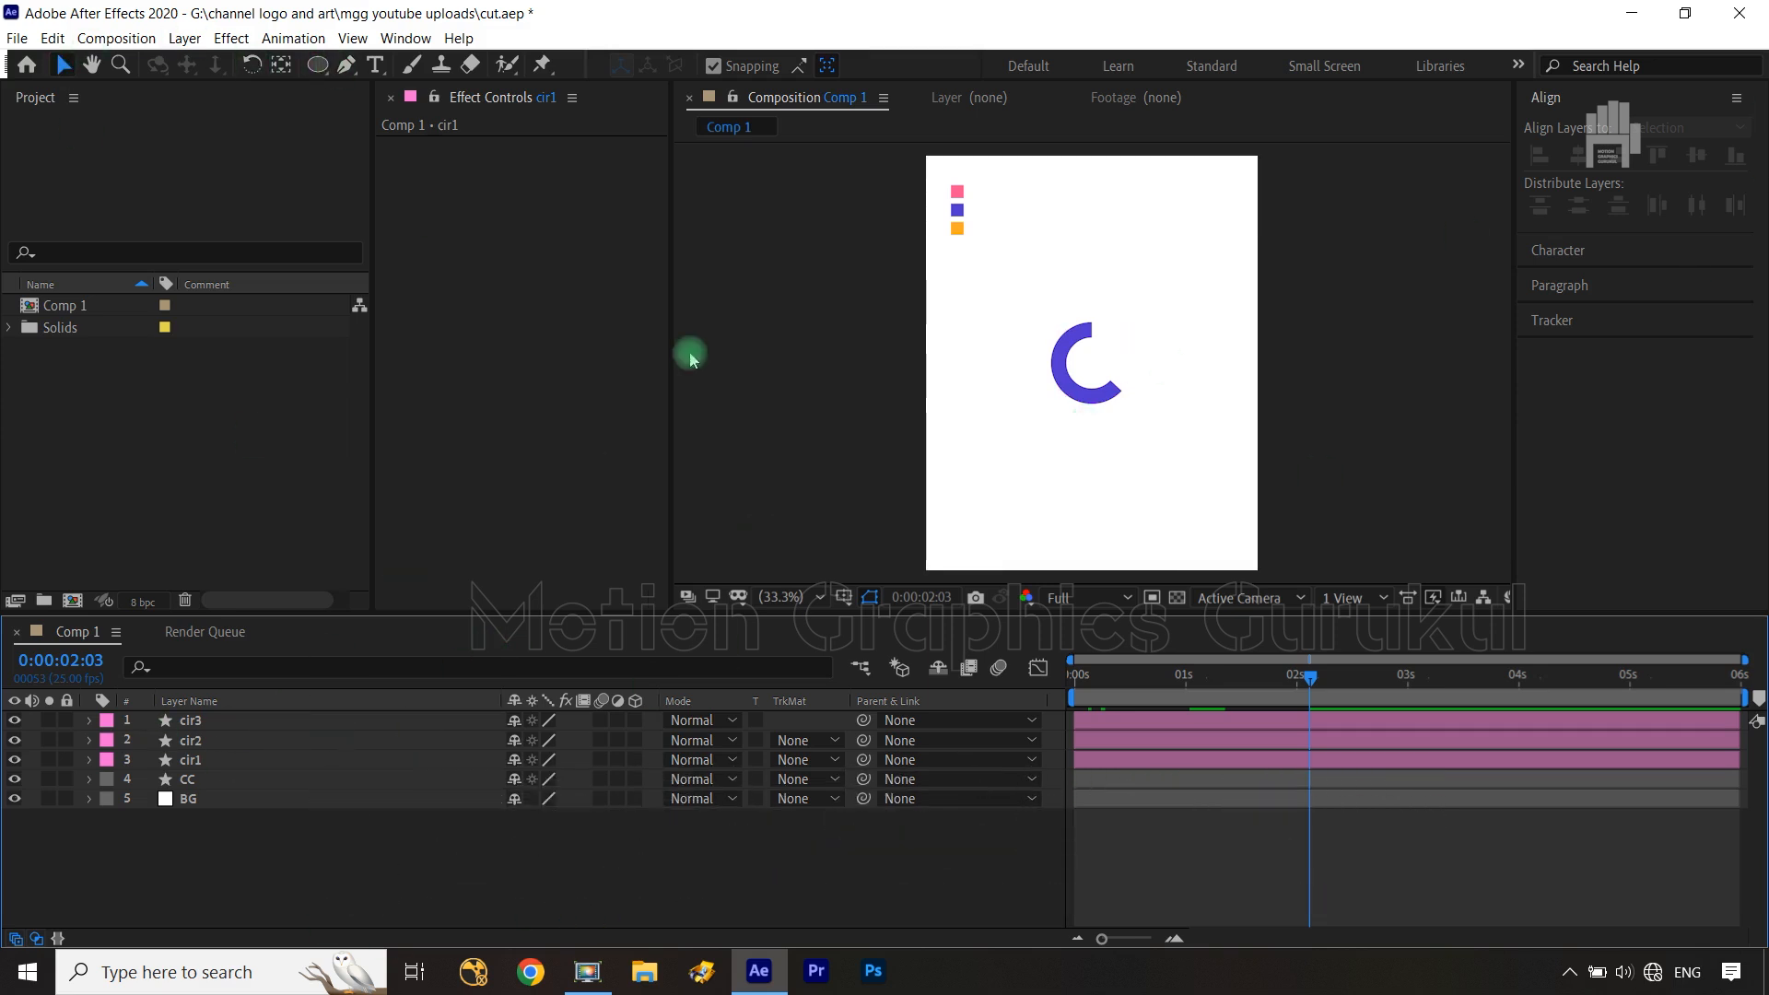
# At 0:00:02:08, draw a narrow upright rectangle about 26 by 72 px beside the upper end of the C
pyautogui.moveTo(1313, 679); pyautogui.dragTo(1333, 679)
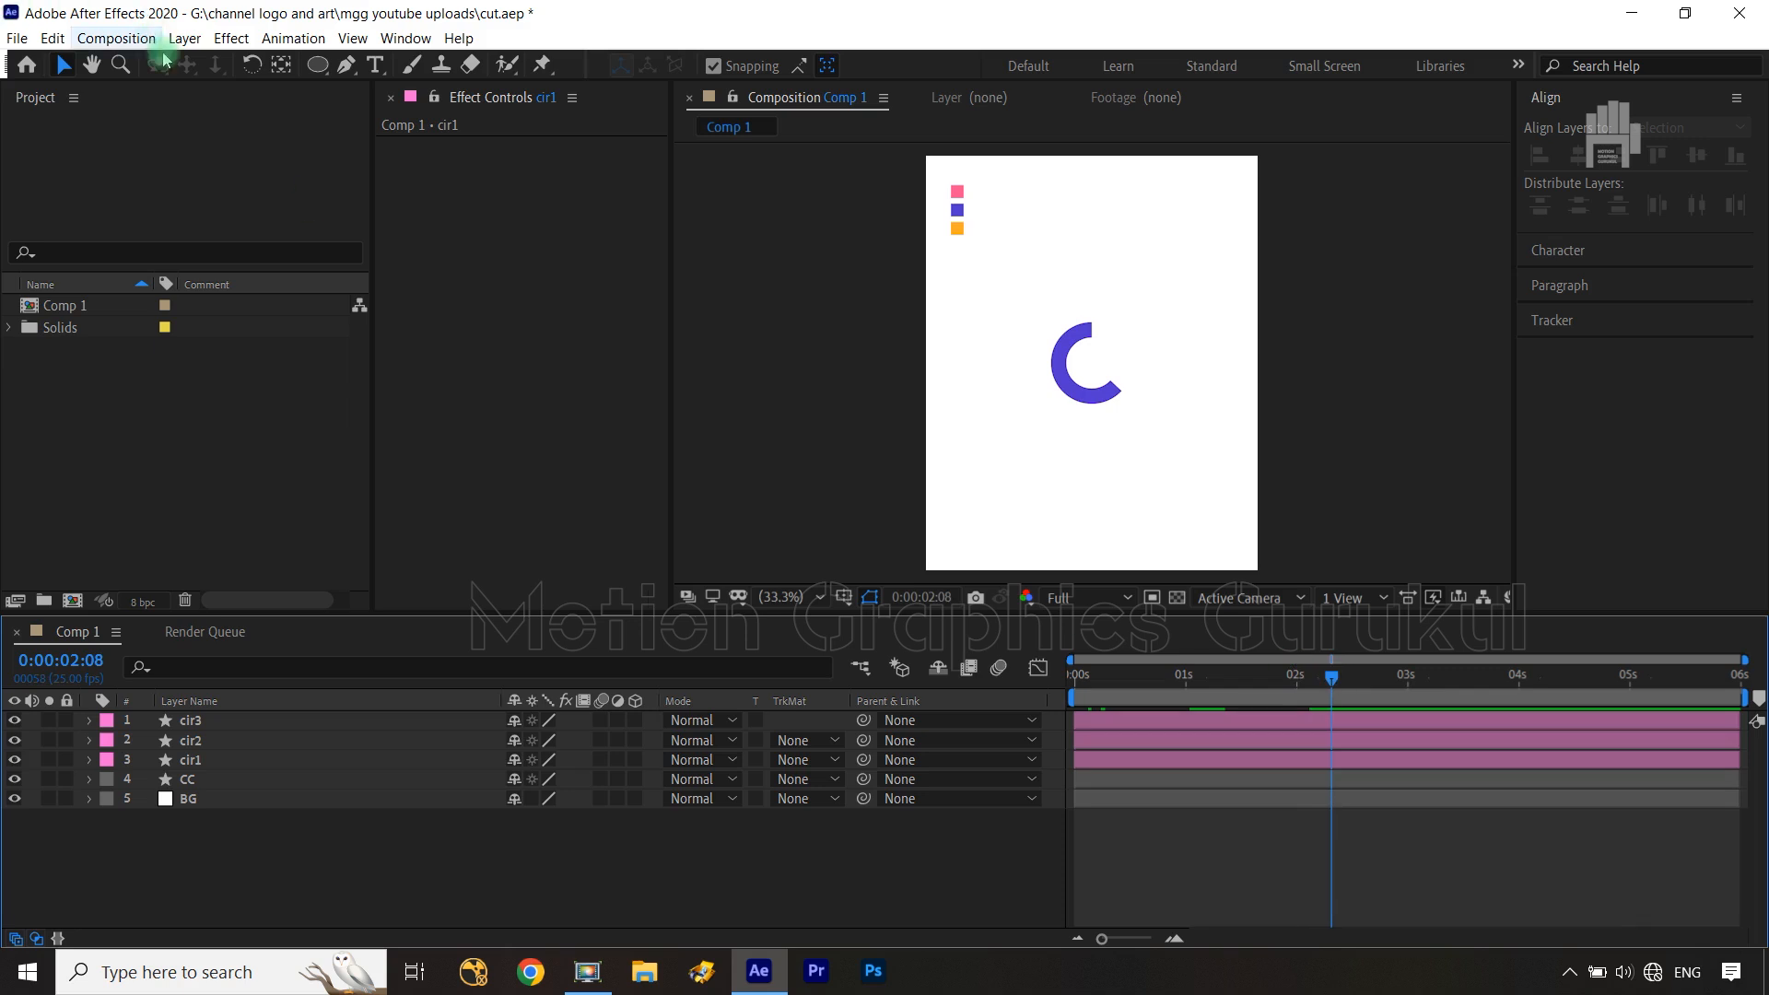
pyautogui.moveTo(316, 65); pyautogui.dragTo(440, 65)
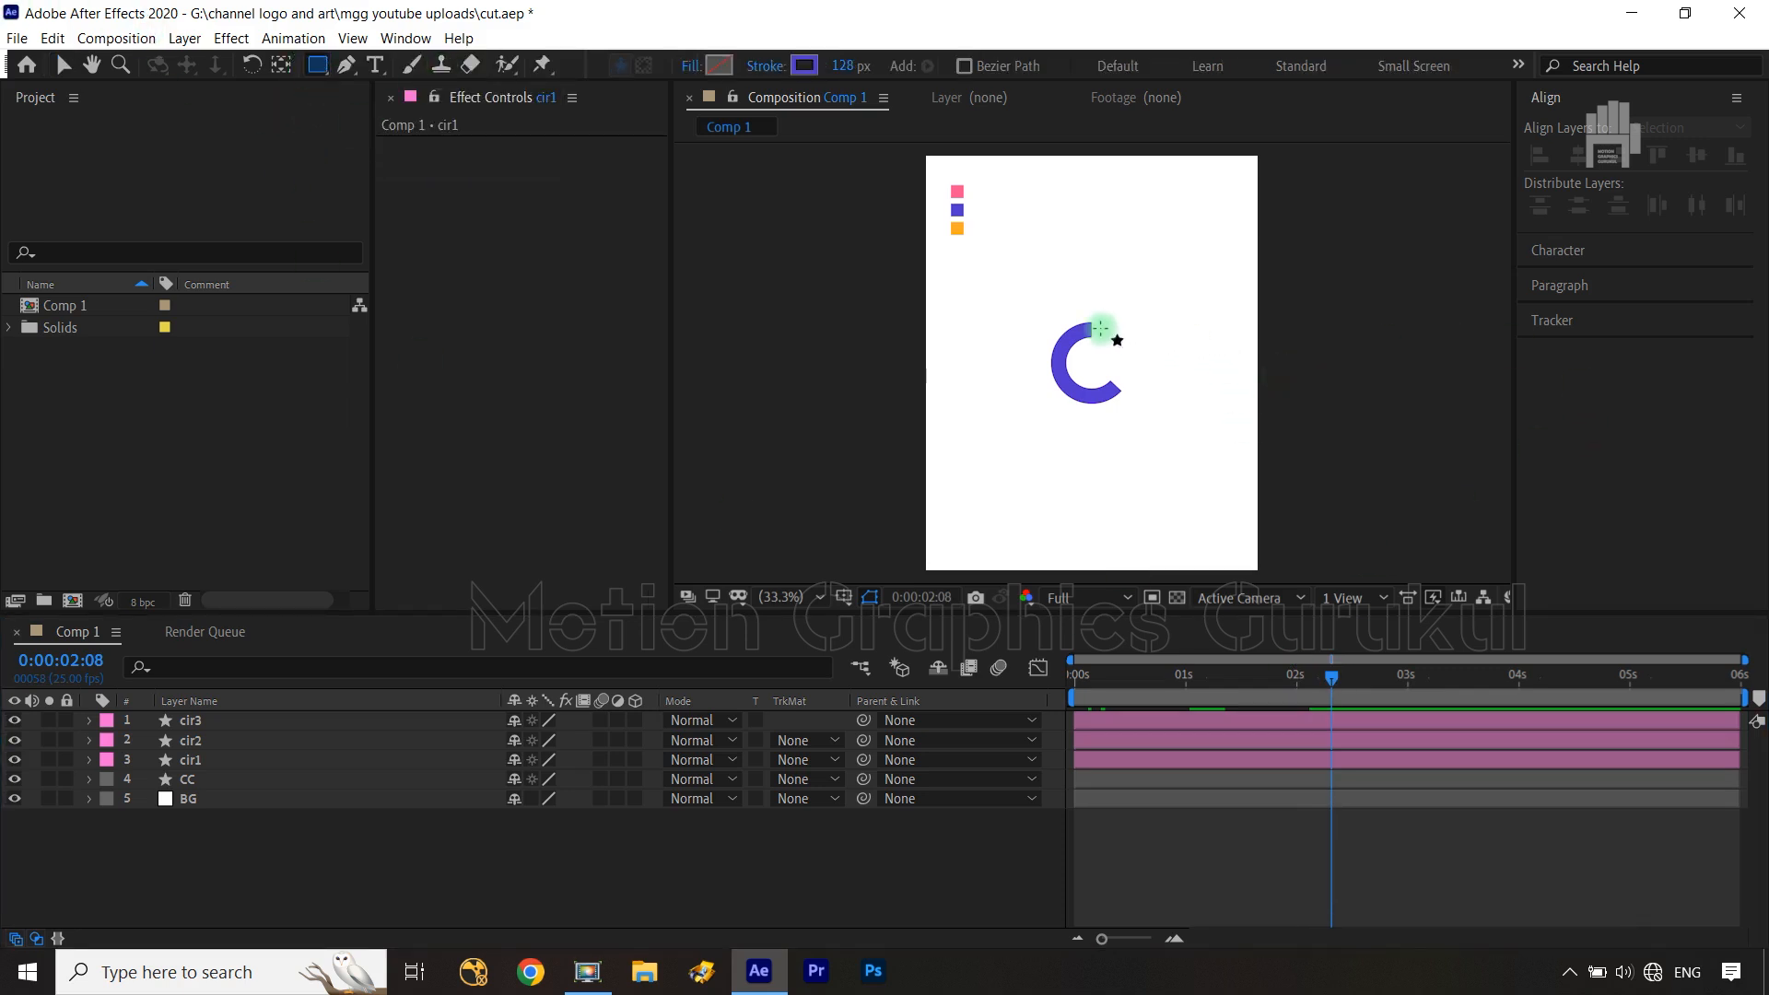
pyautogui.scroll(3, 1093, 329)
pyautogui.press('space')
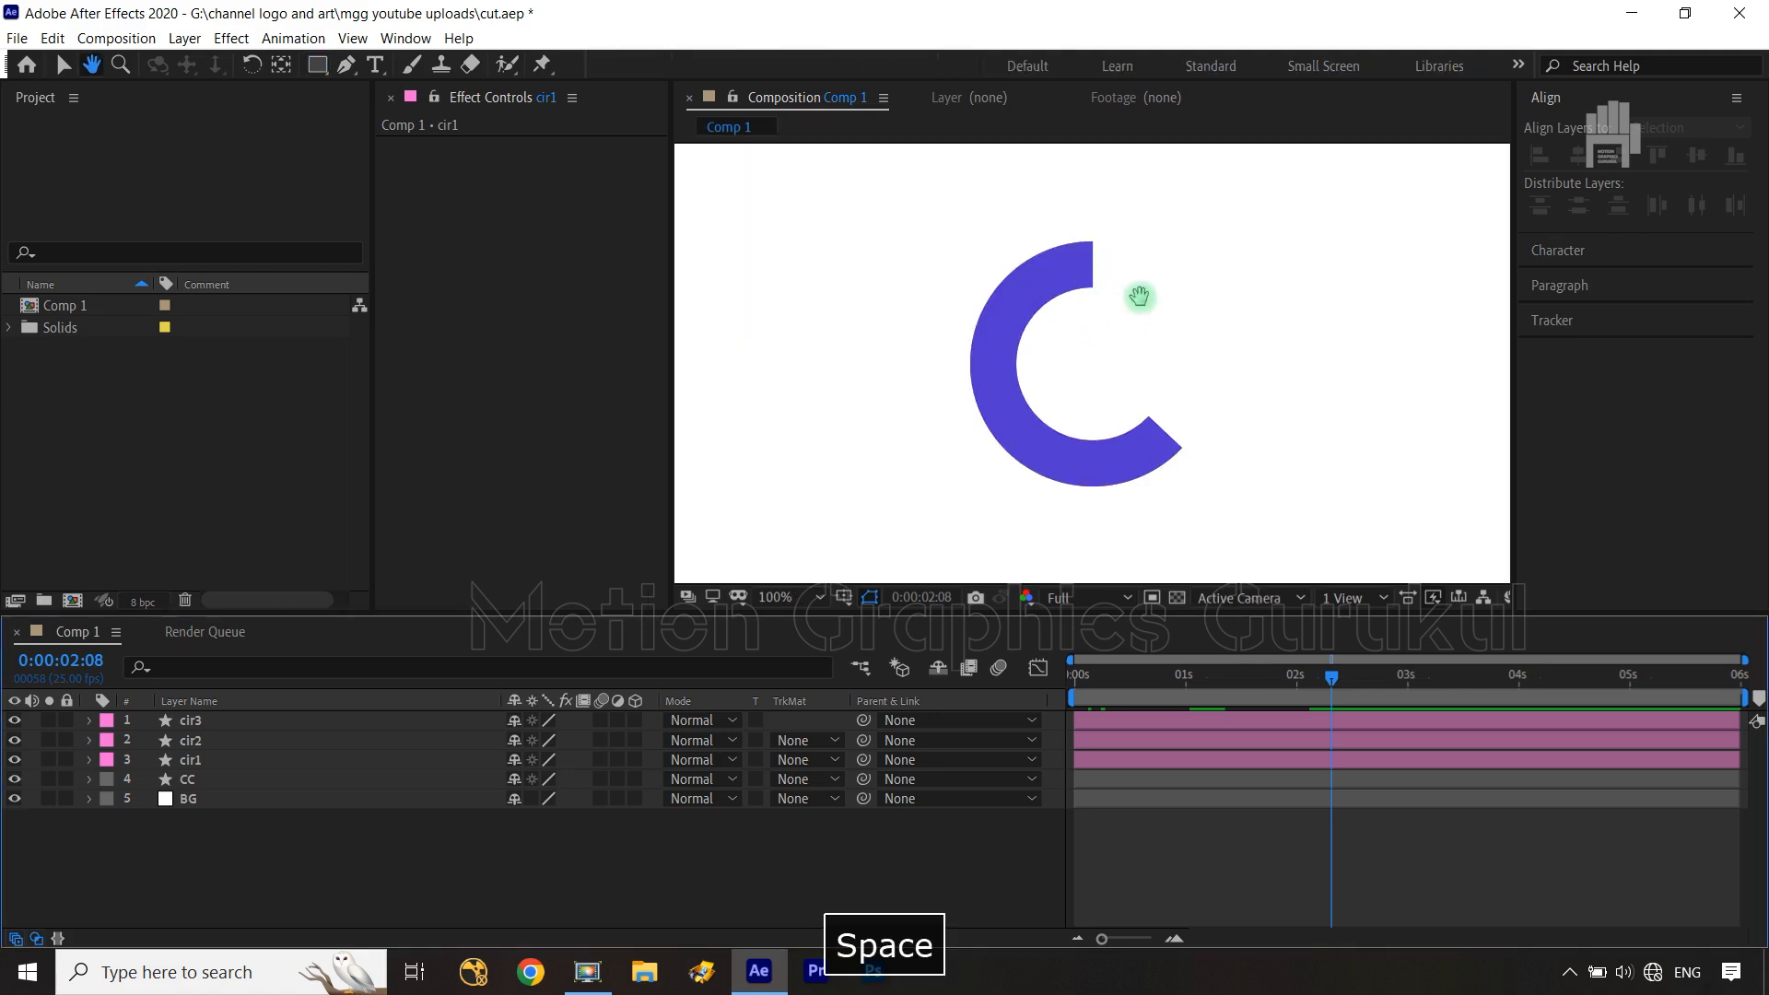
pyautogui.moveTo(1143, 348)
pyautogui.mouseDown()
pyautogui.moveTo(1129, 368)
pyautogui.moveTo(1109, 339)
pyautogui.moveTo(1129, 377)
pyautogui.mouseUp()
# Remove the rectangle's stroke and give it the pink fill FF4F91
pyautogui.click(765, 66)
pyautogui.click(763, 423)
pyautogui.click(843, 555)
pyautogui.click(723, 69)
pyautogui.click(543, 502)
pyautogui.click(626, 421)
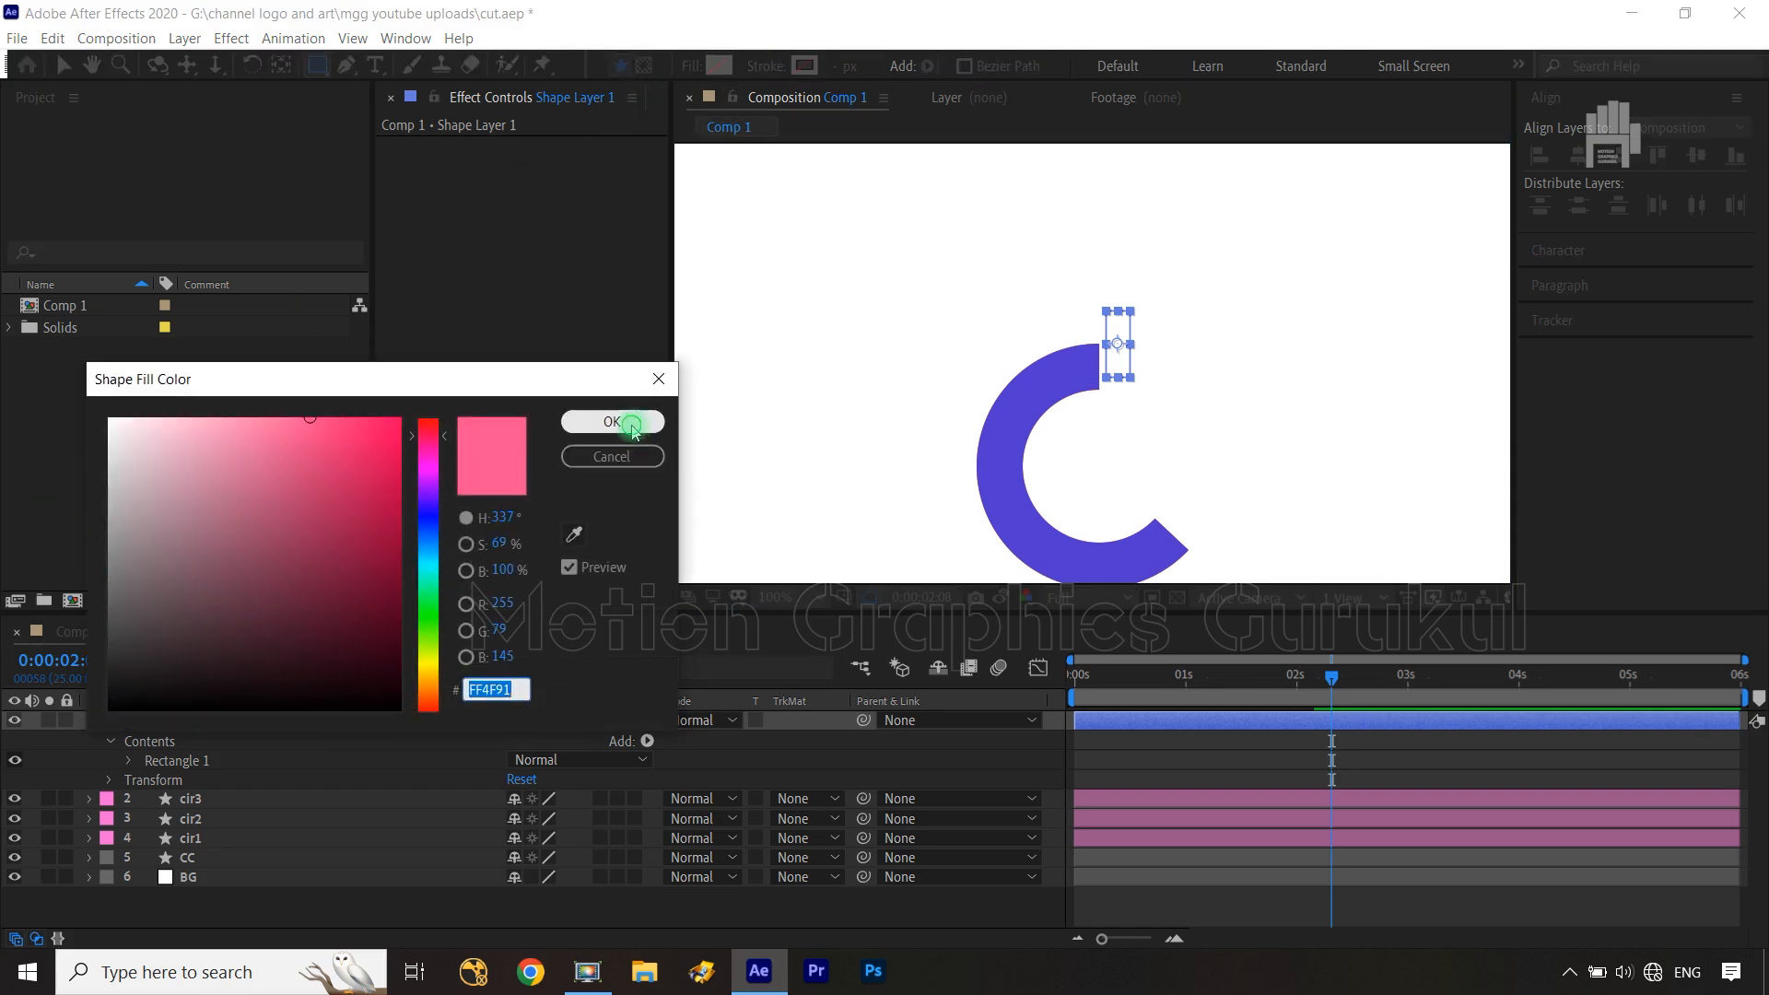
# Lower the pink rectangle's layer to Position 560, 552
pyautogui.click(270, 721)
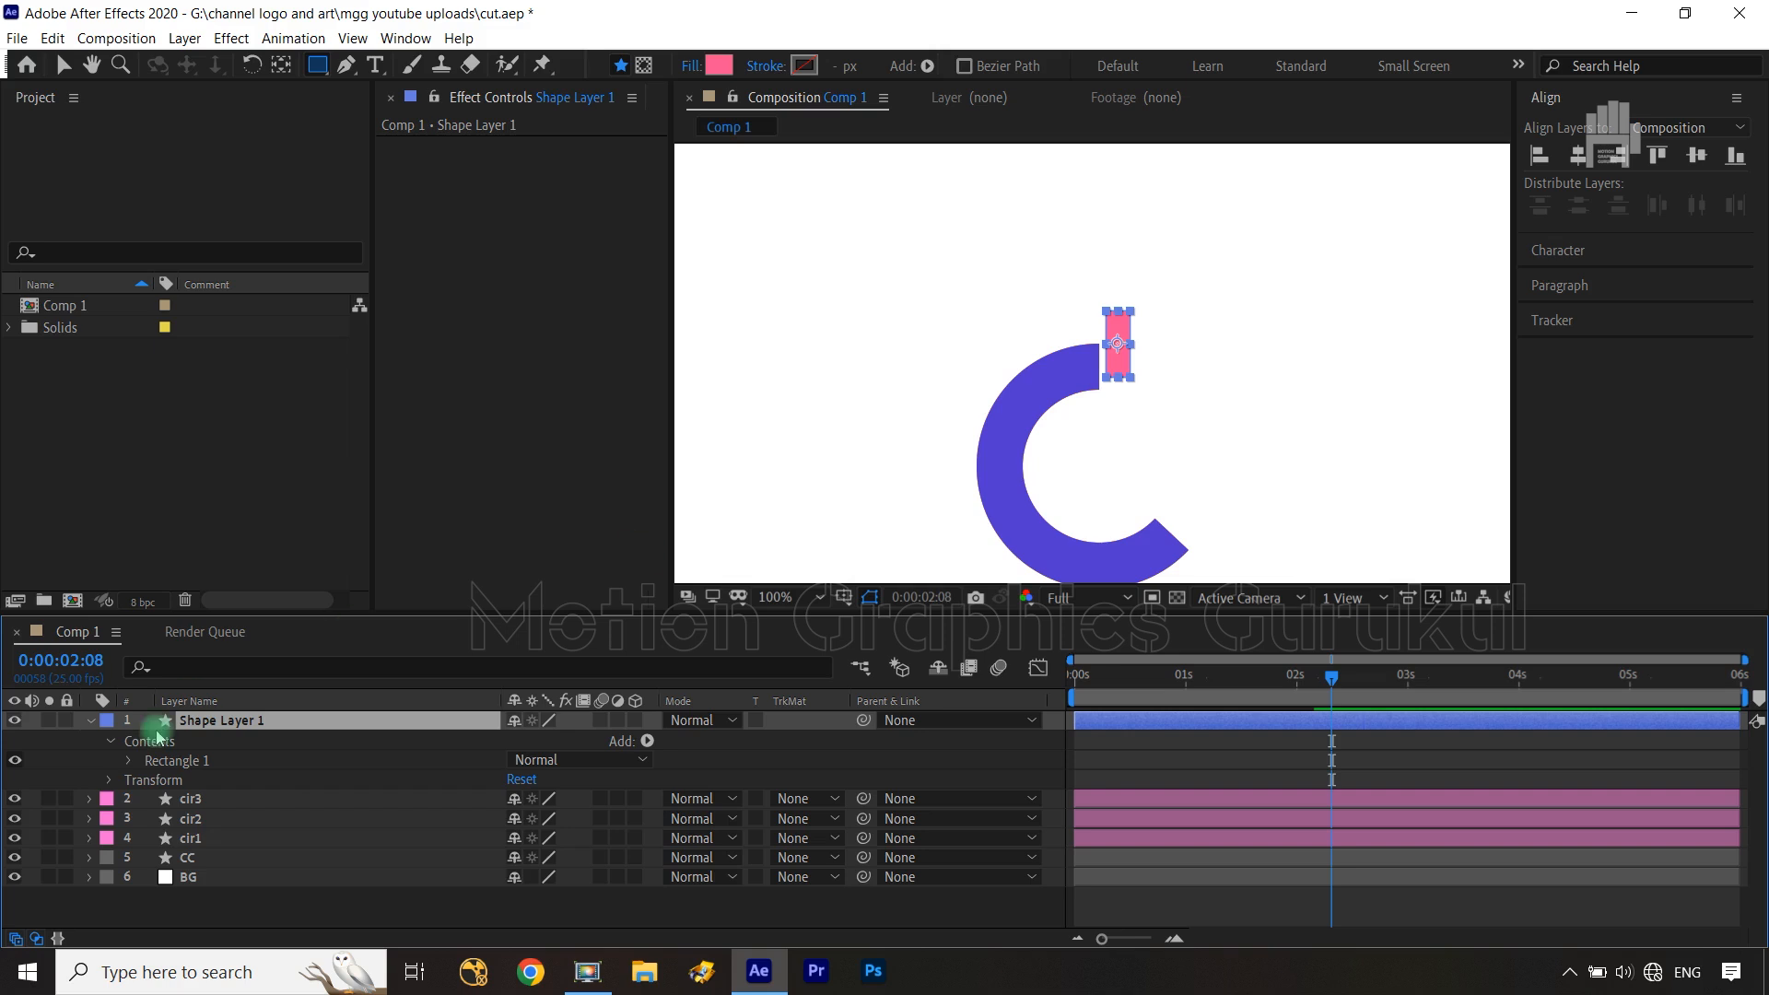
pyautogui.press('p')
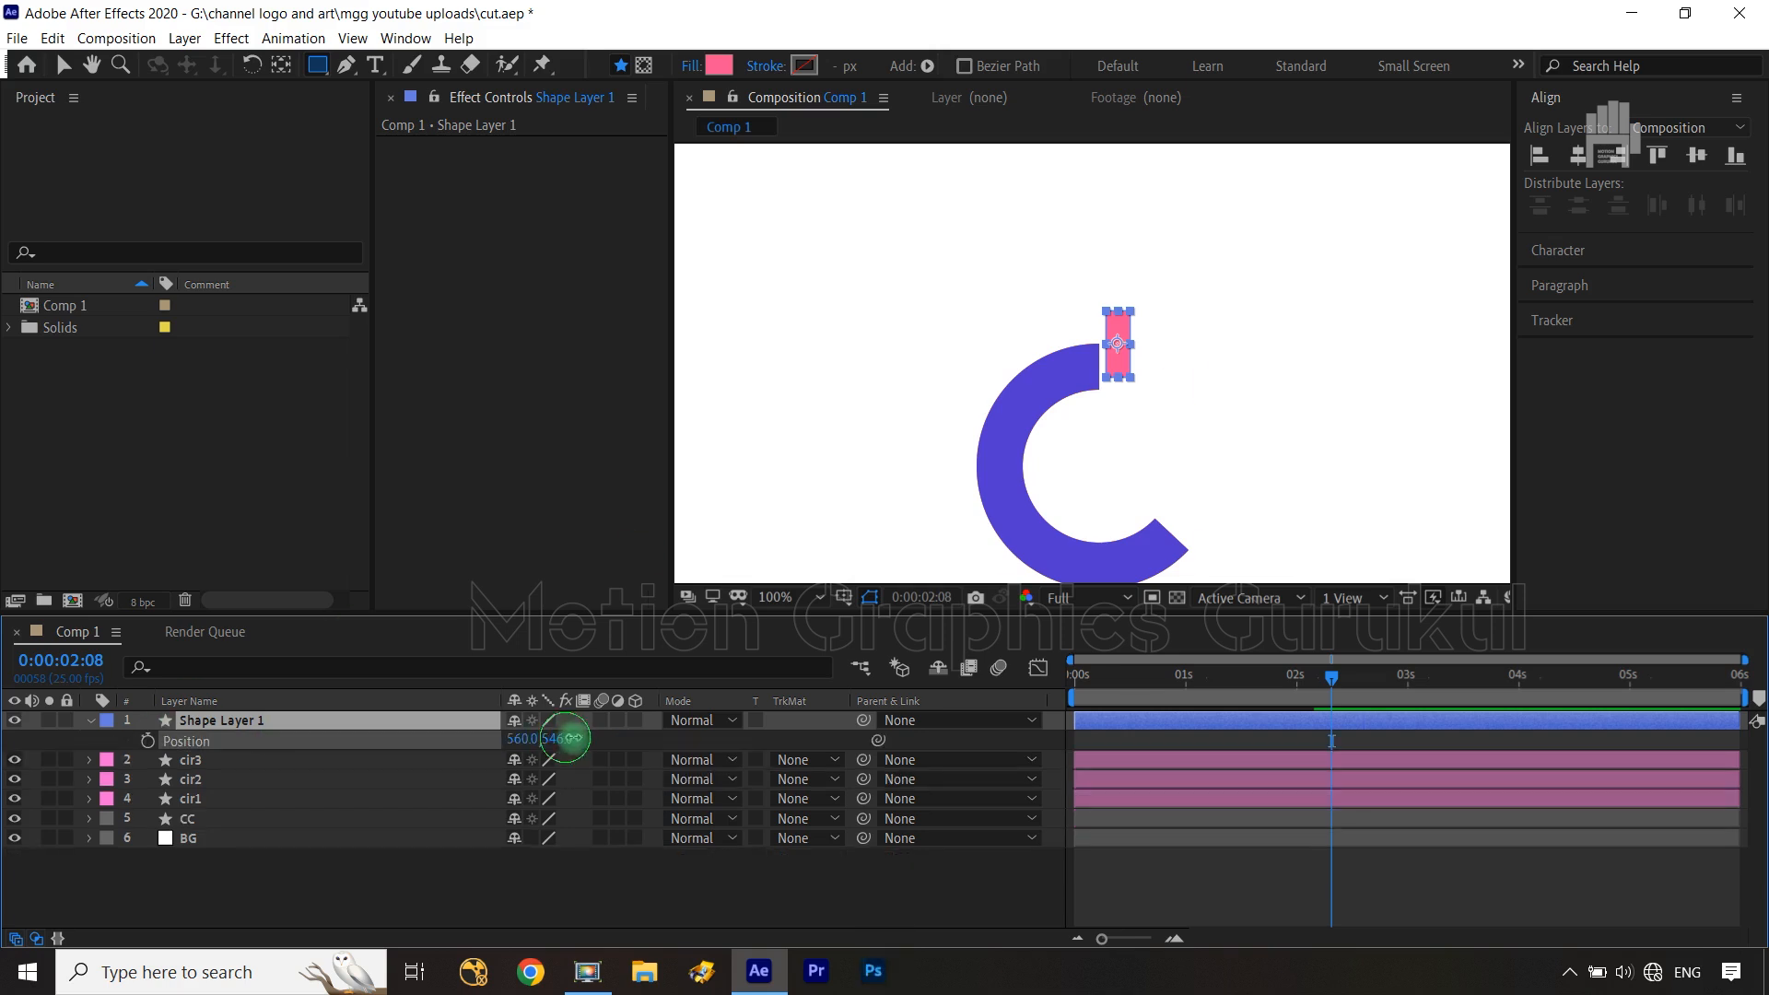
pyautogui.moveTo(571, 738); pyautogui.dragTo(575, 738)
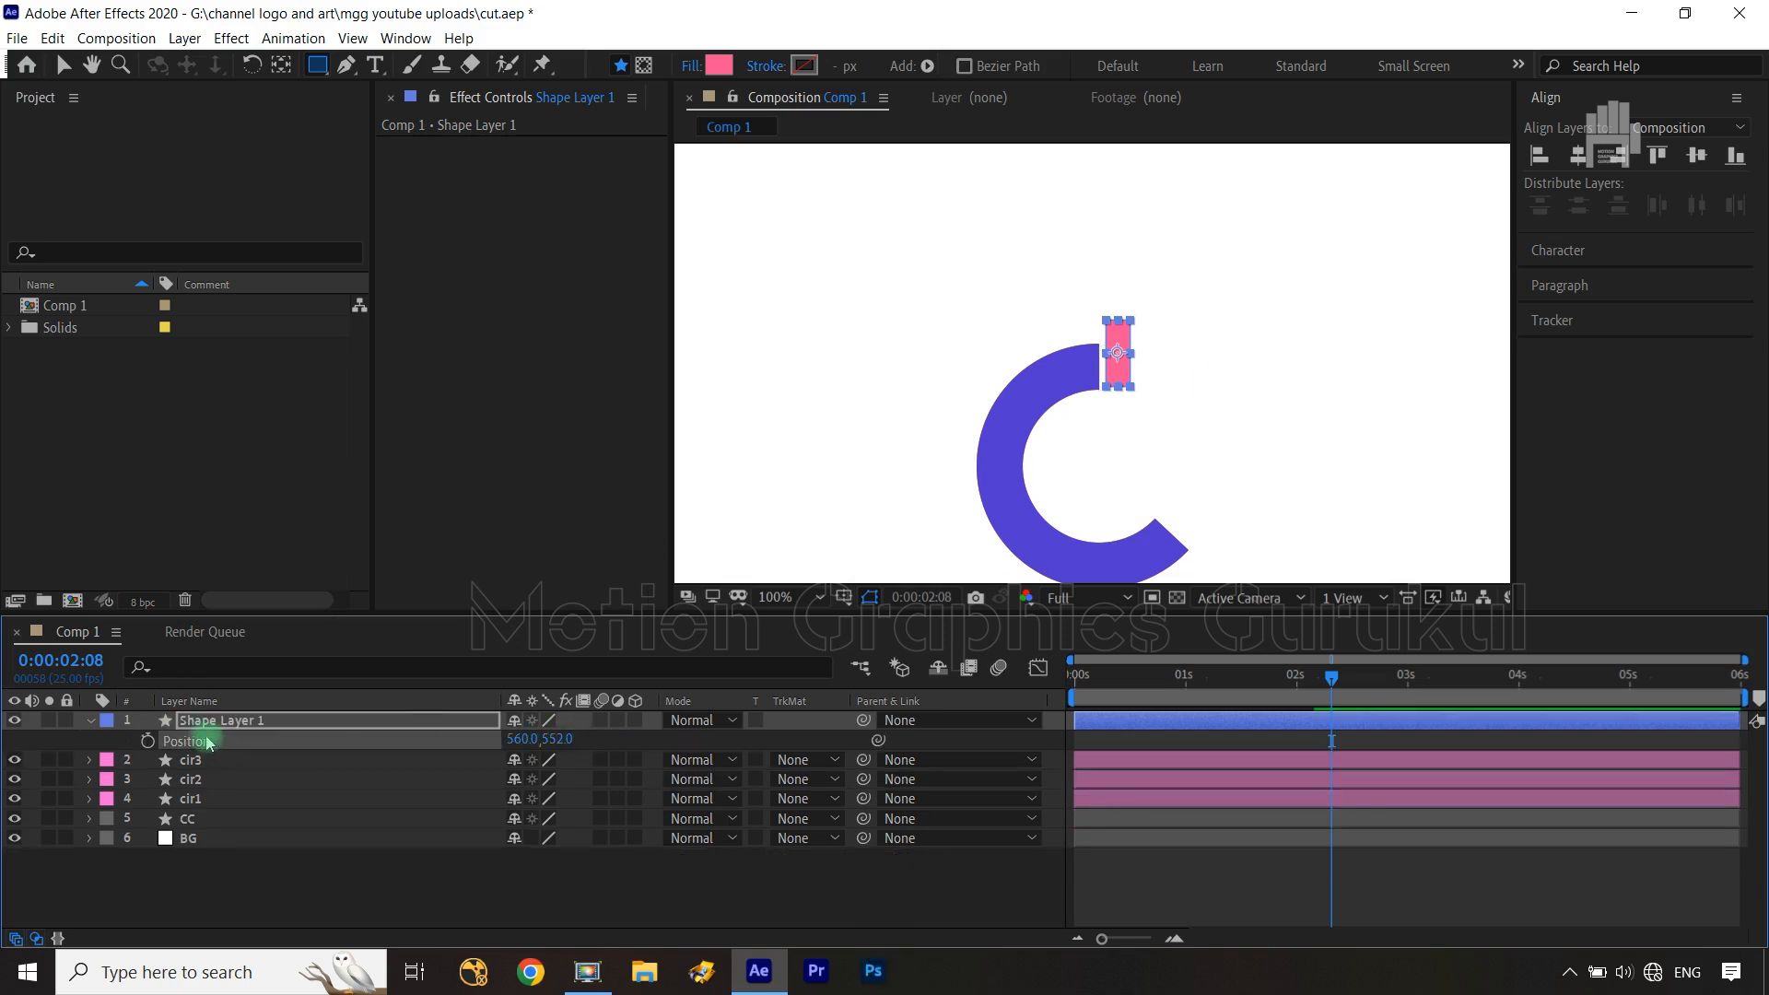
# Convert the rectangle's path in Shape Layer 1 to a Bezier path
pyautogui.click(90, 720)
pyautogui.click(91, 720)
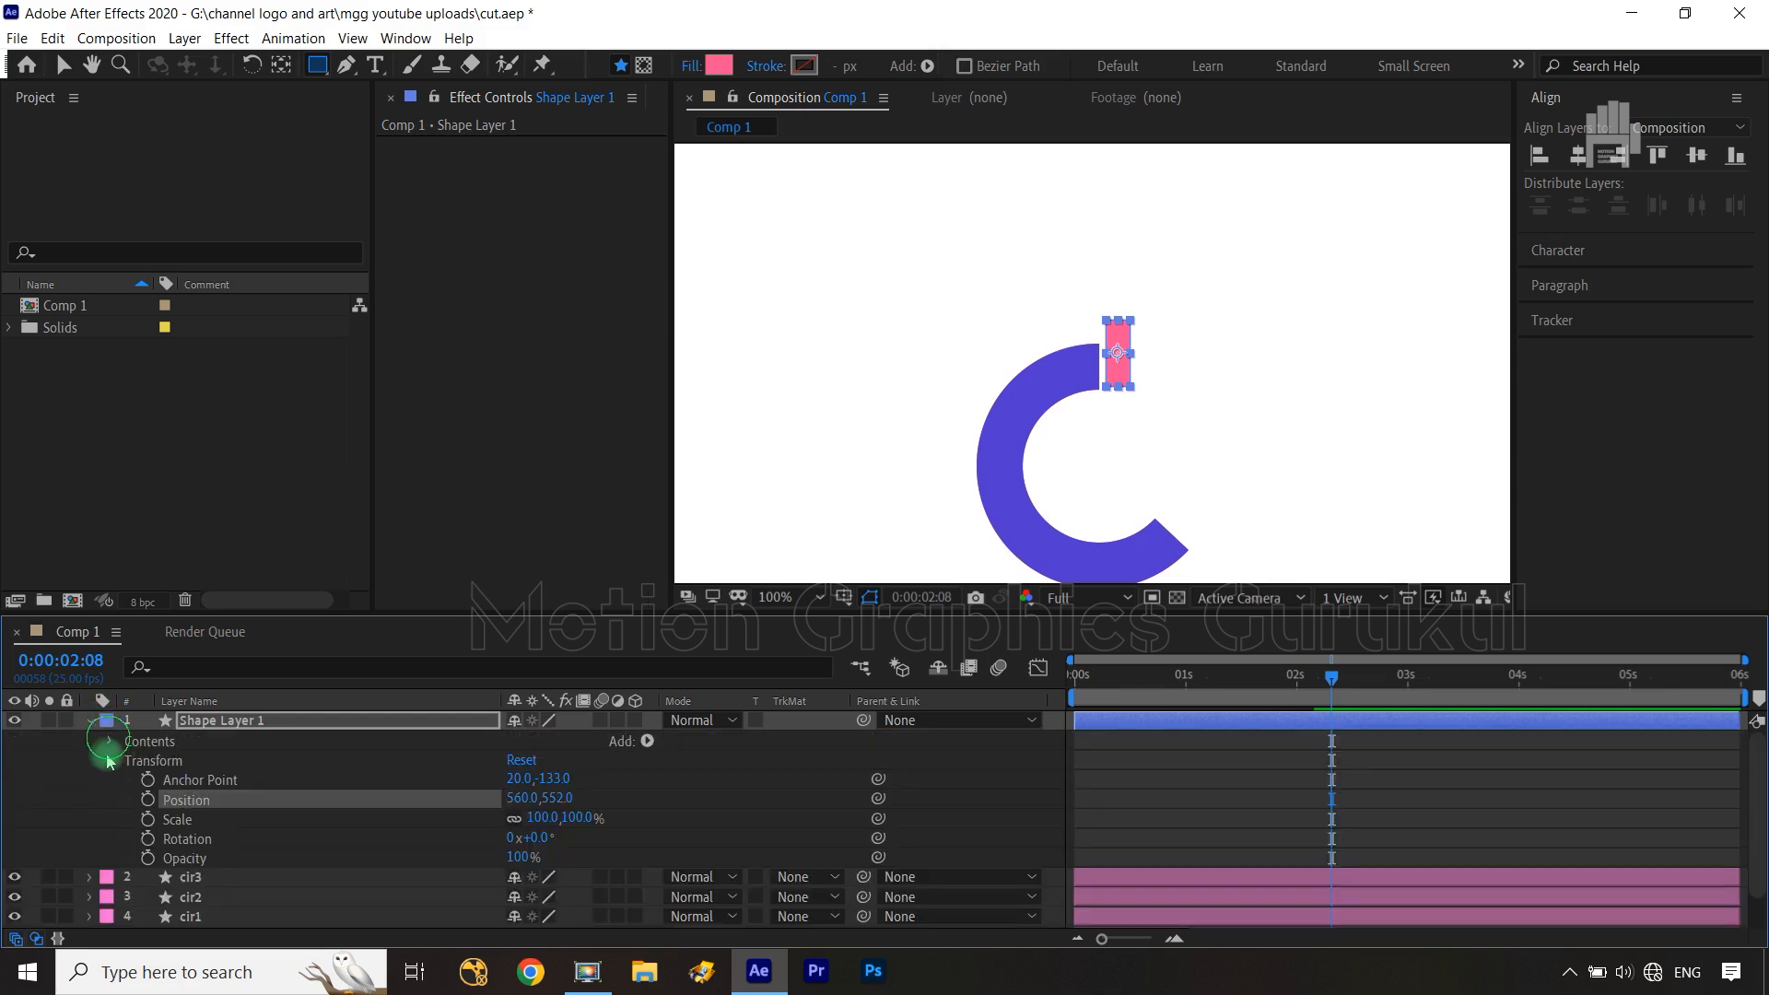
pyautogui.click(111, 740)
pyautogui.click(129, 760)
pyautogui.click(149, 780)
pyautogui.rightClick(205, 781)
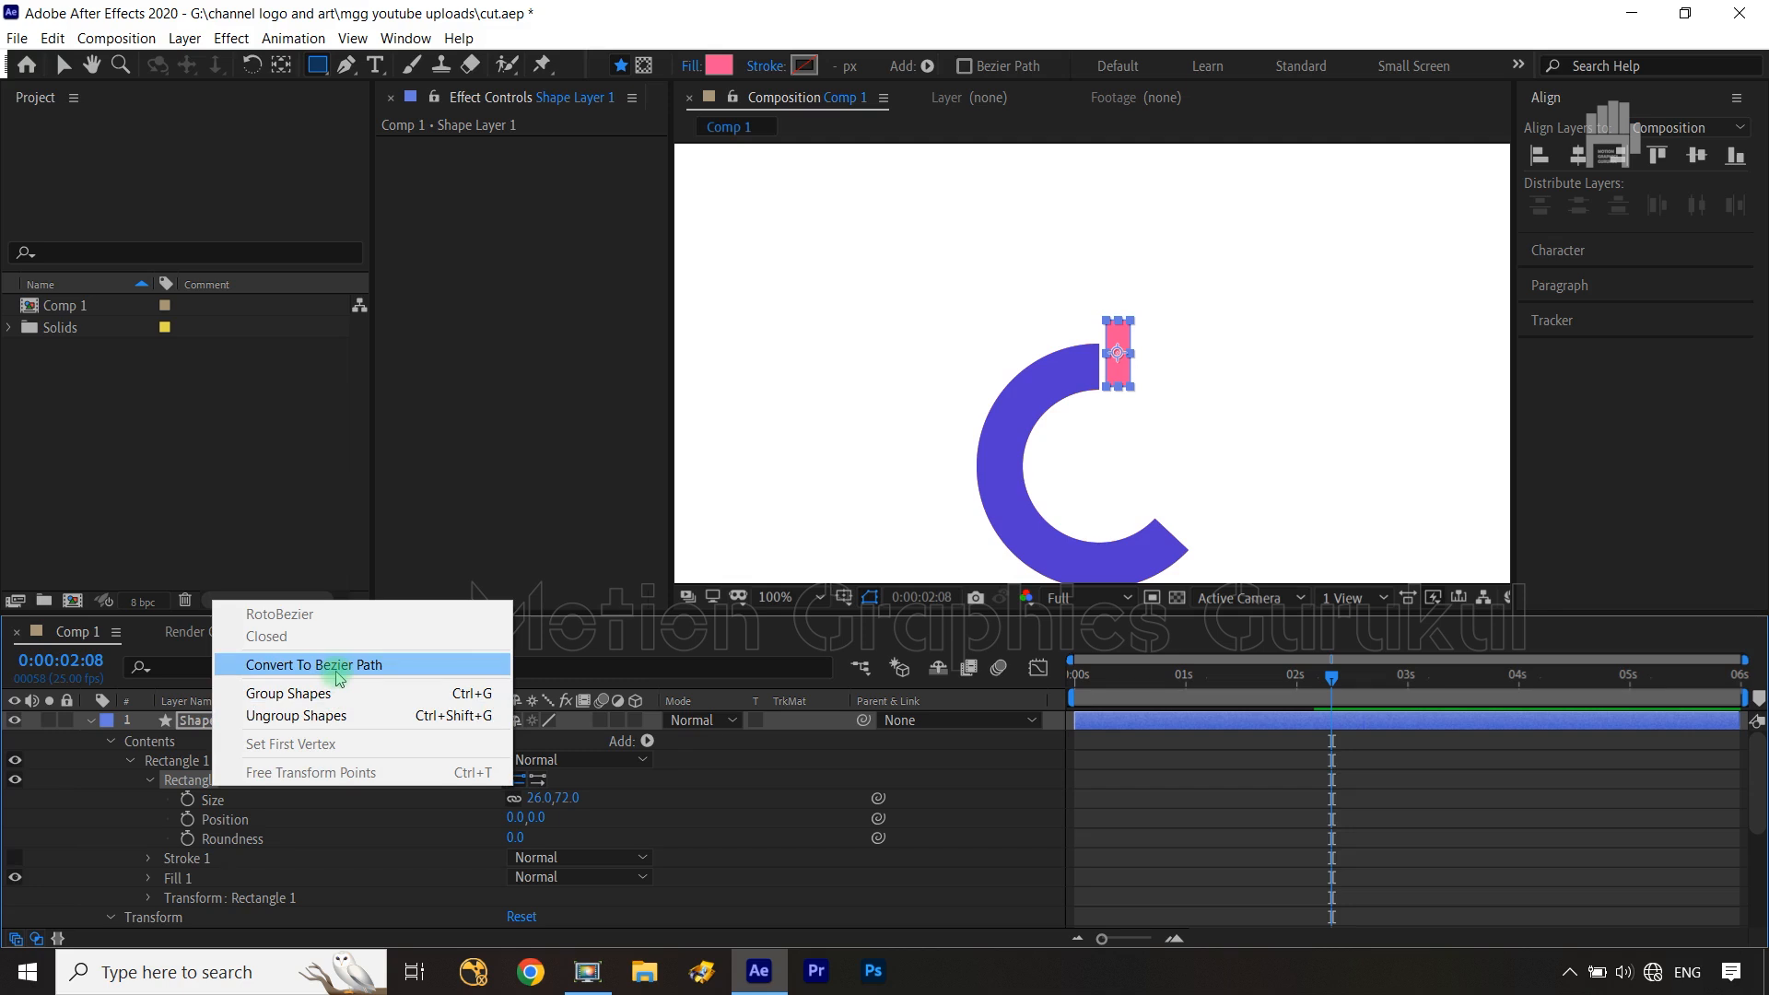
pyautogui.click(333, 665)
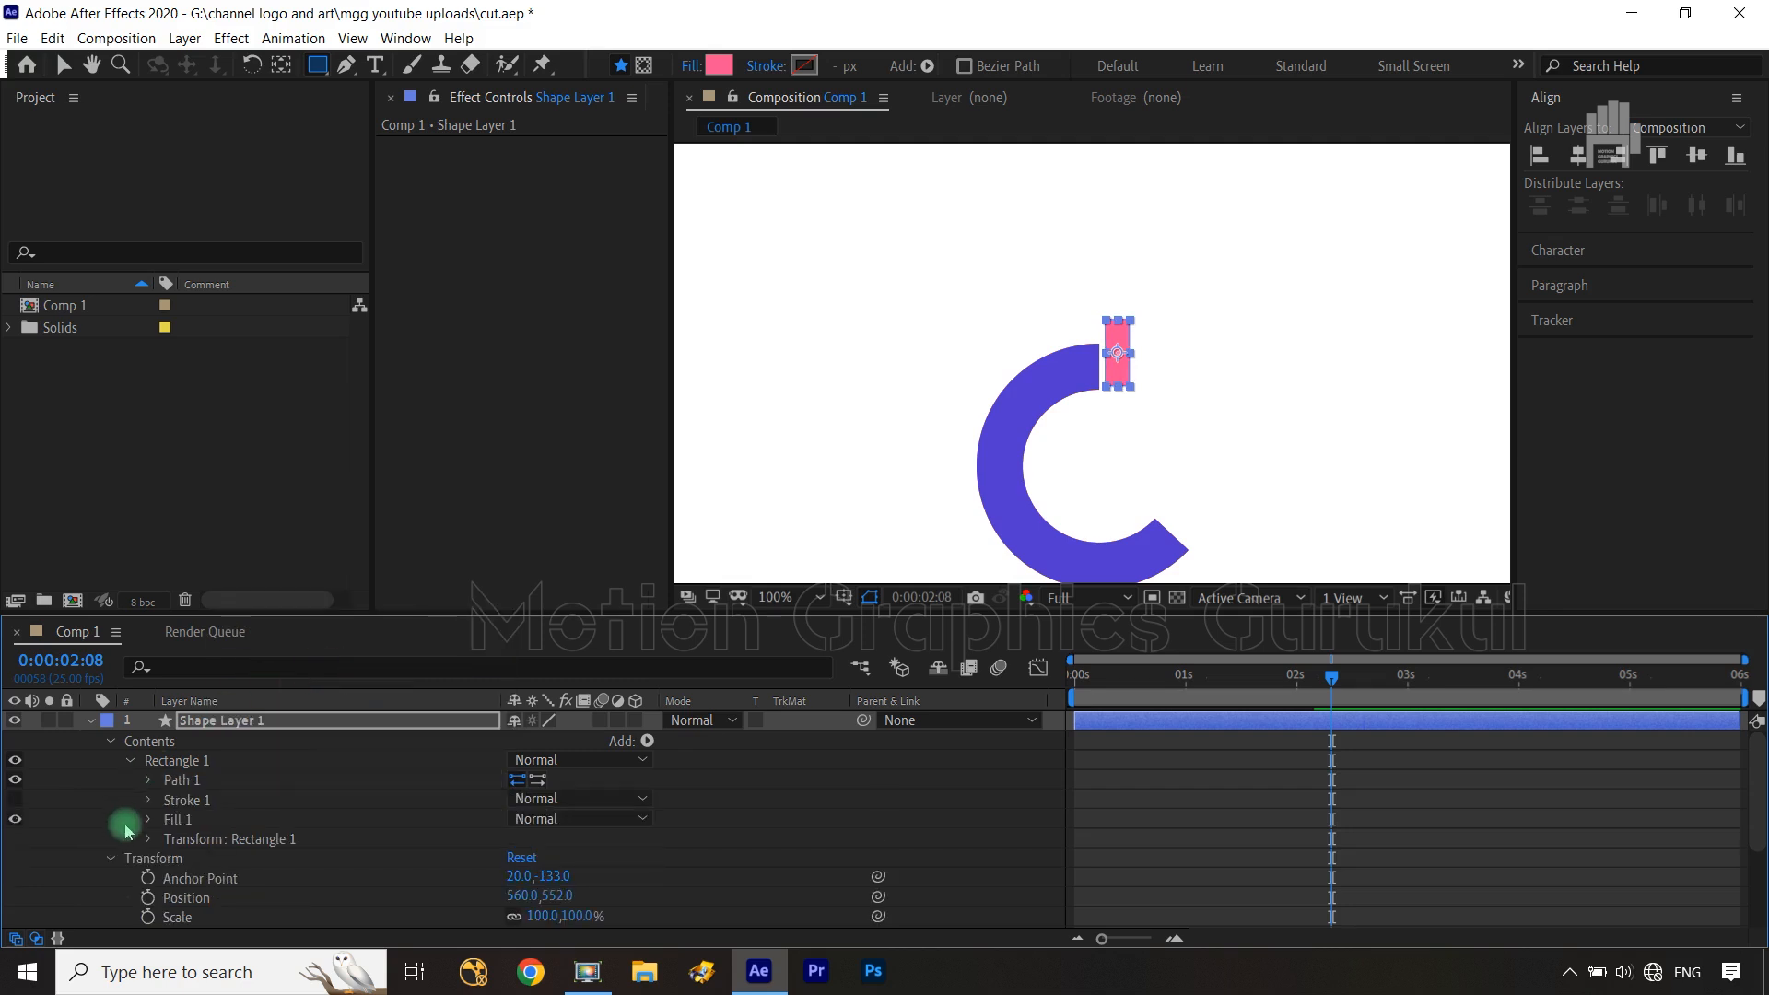
# Nudge the lower-right vertex of the rectangle's path upward to form a slanted blade tip, then deselect
pyautogui.click(182, 779)
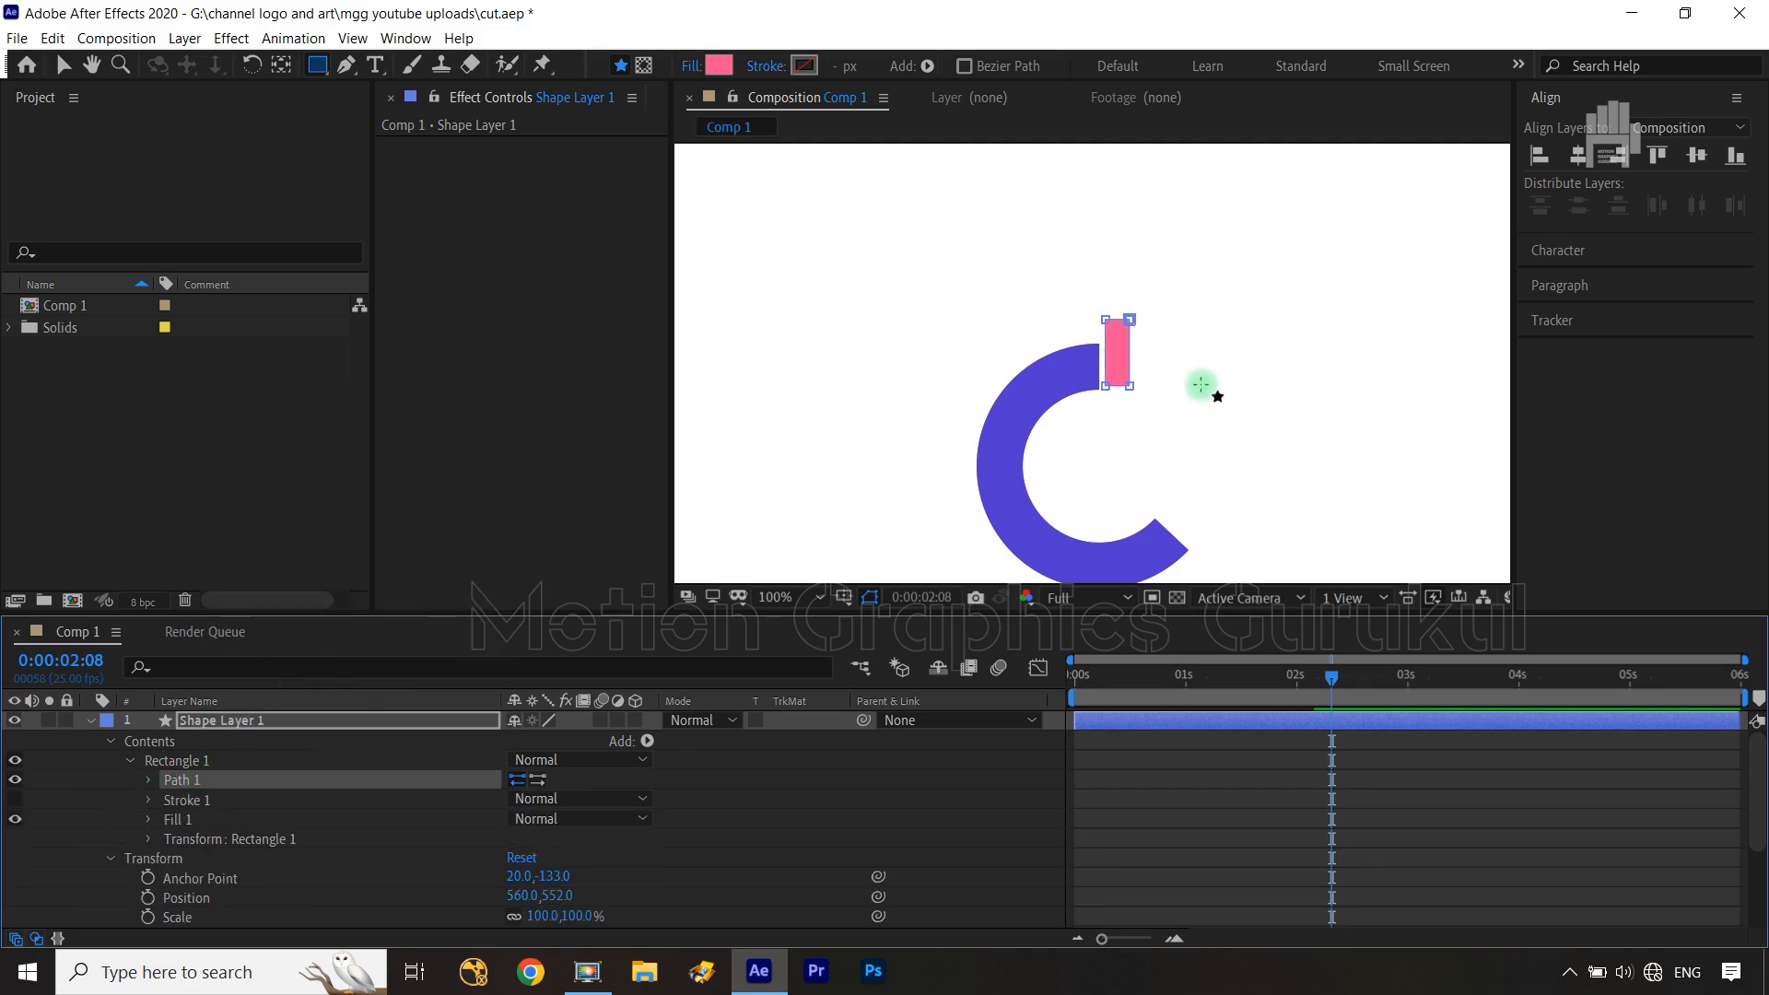
pyautogui.press('v')
pyautogui.moveTo(1145, 376); pyautogui.dragTo(1132, 402)
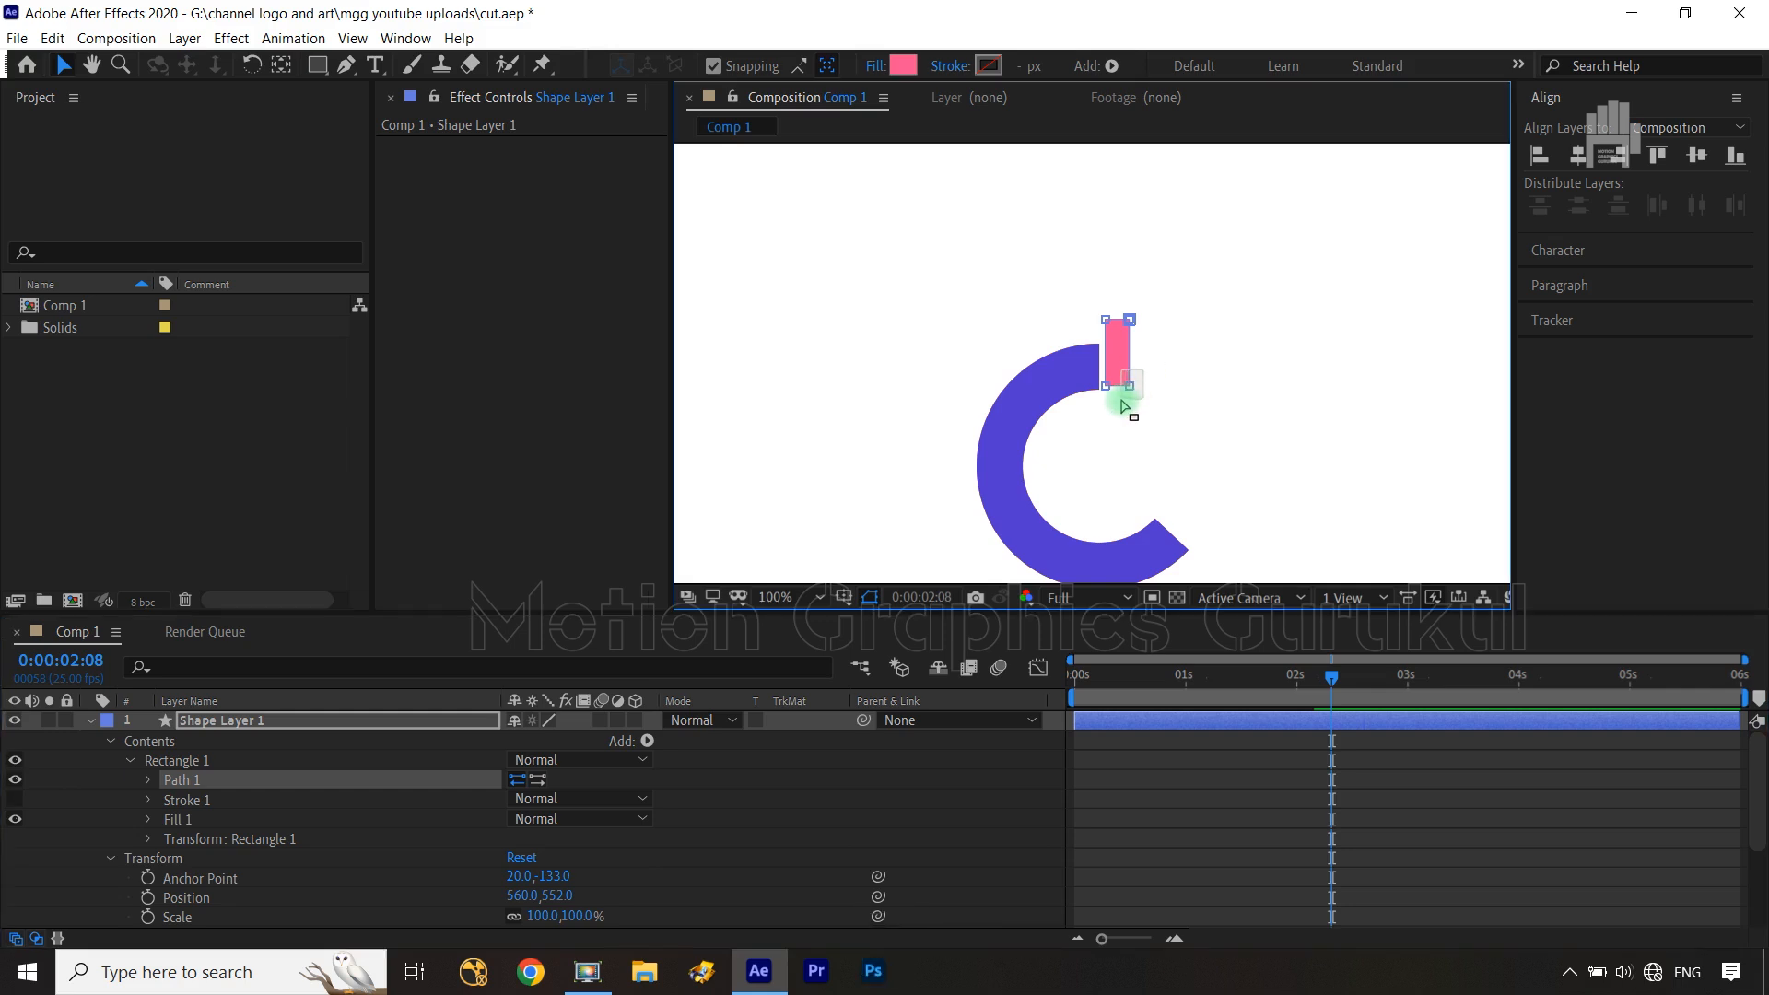
pyautogui.press('Up')
pyautogui.press('Up')
pyautogui.press('Up')
pyautogui.press('Up')
pyautogui.press('Up')
pyautogui.press('Up')
pyautogui.press('Up')
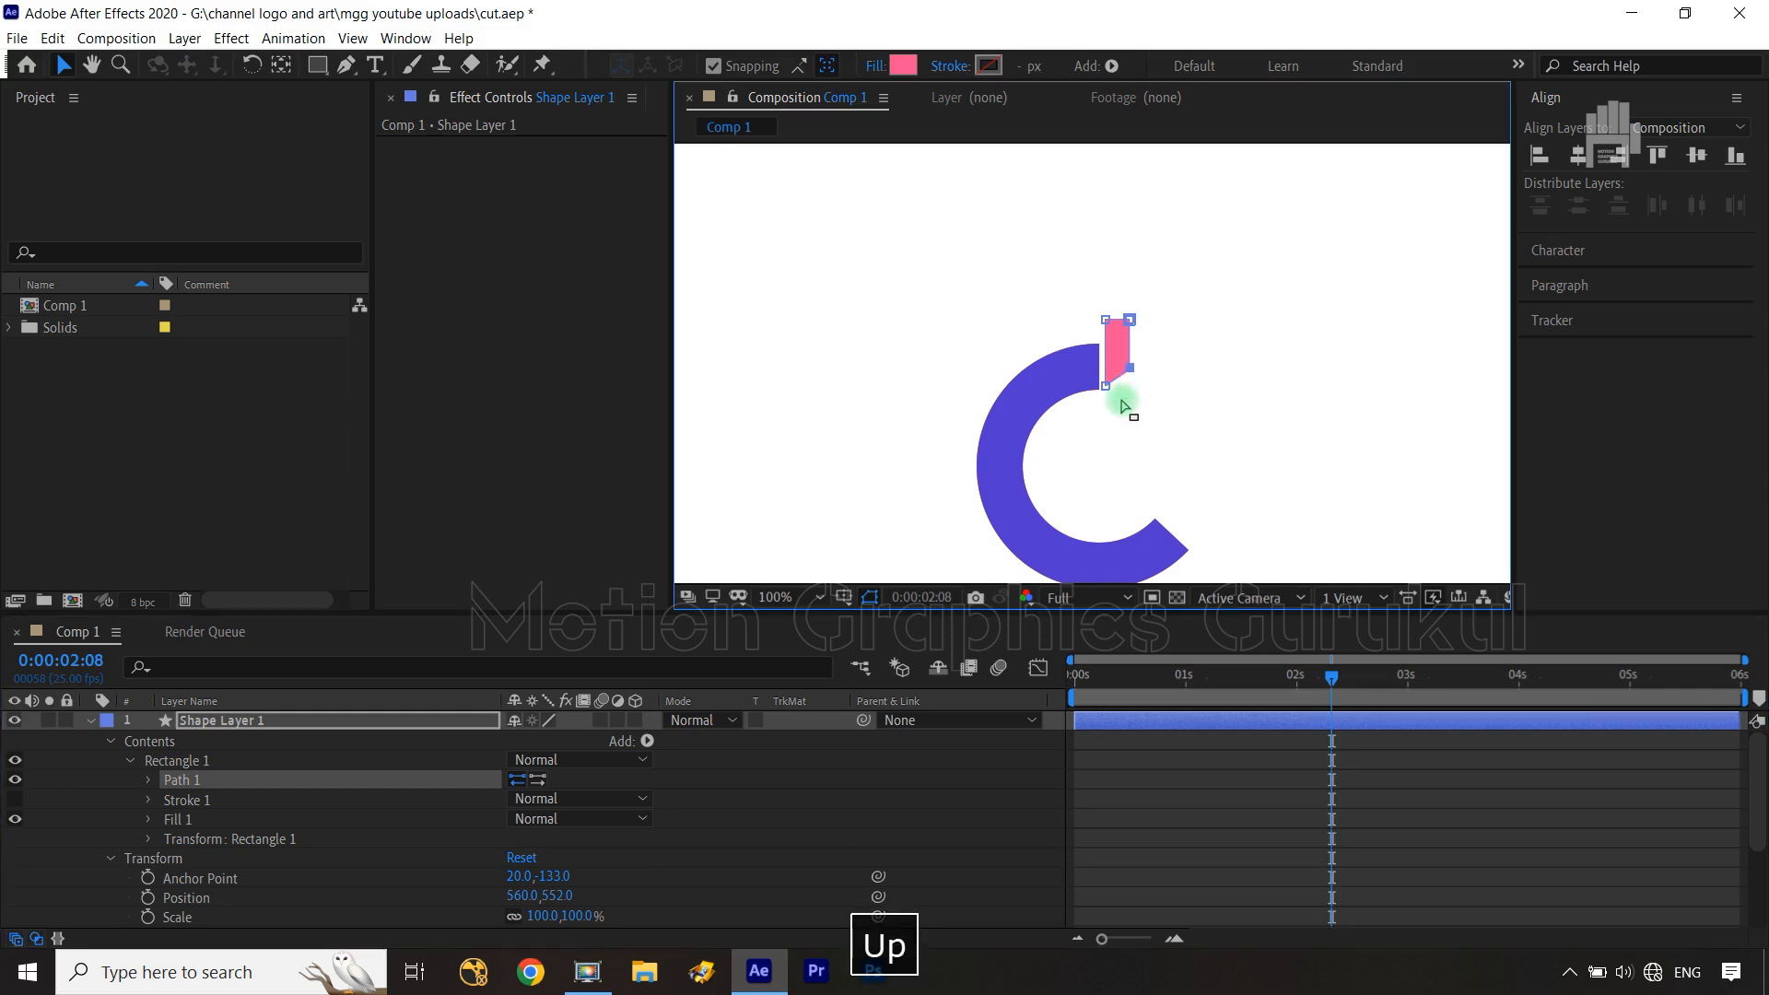
pyautogui.click(1028, 762)
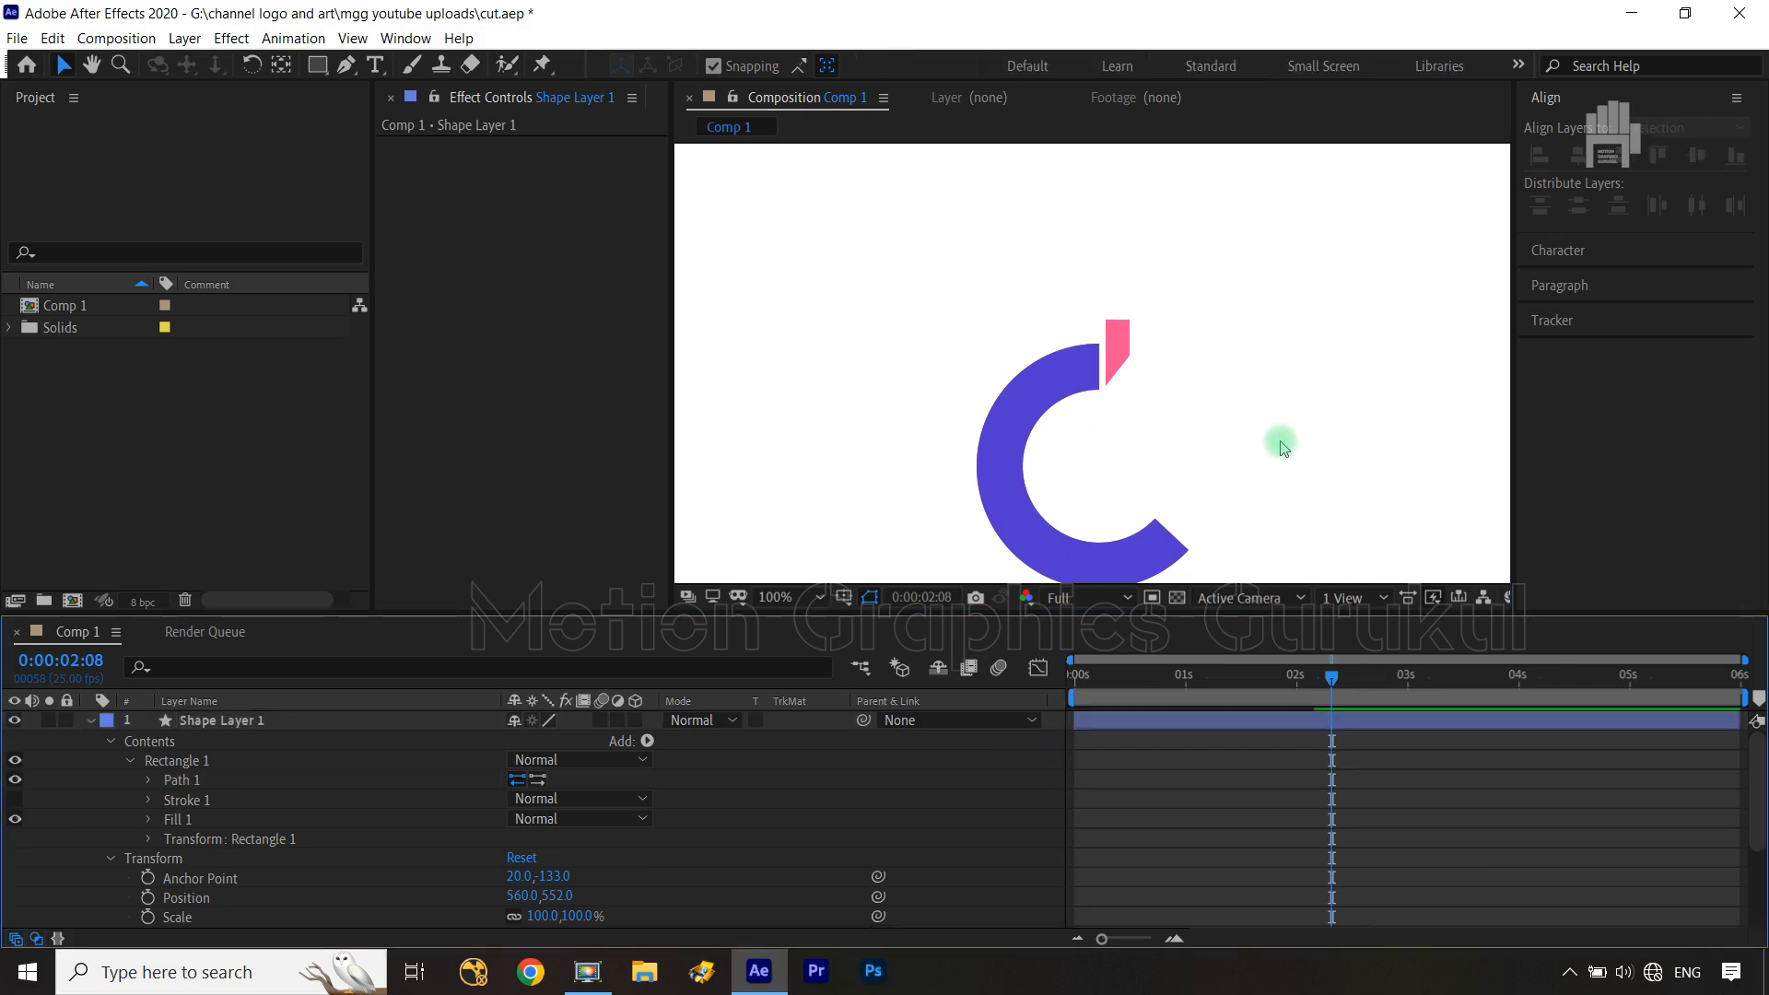
# Nudge the two right-hand vertices of the pink blade's path slightly to the right to widen it
pyautogui.hotkey('shift', '/')
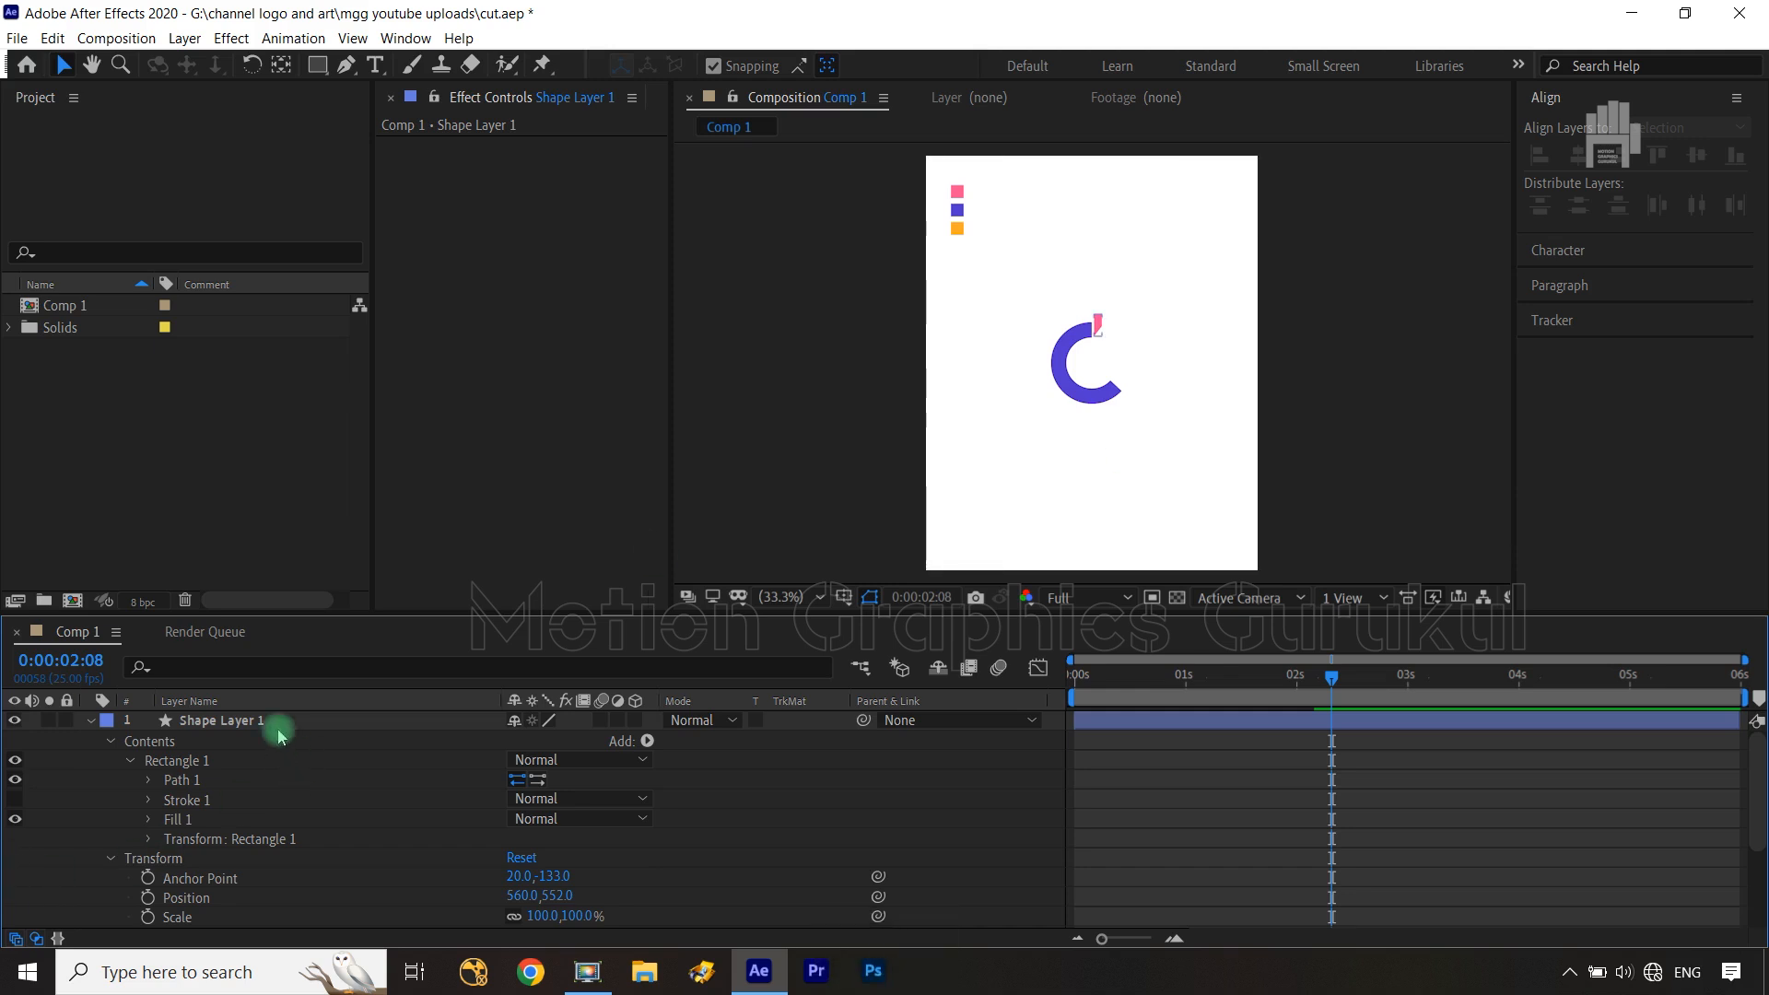
pyautogui.click(210, 780)
pyautogui.scroll(5, 1197, 350)
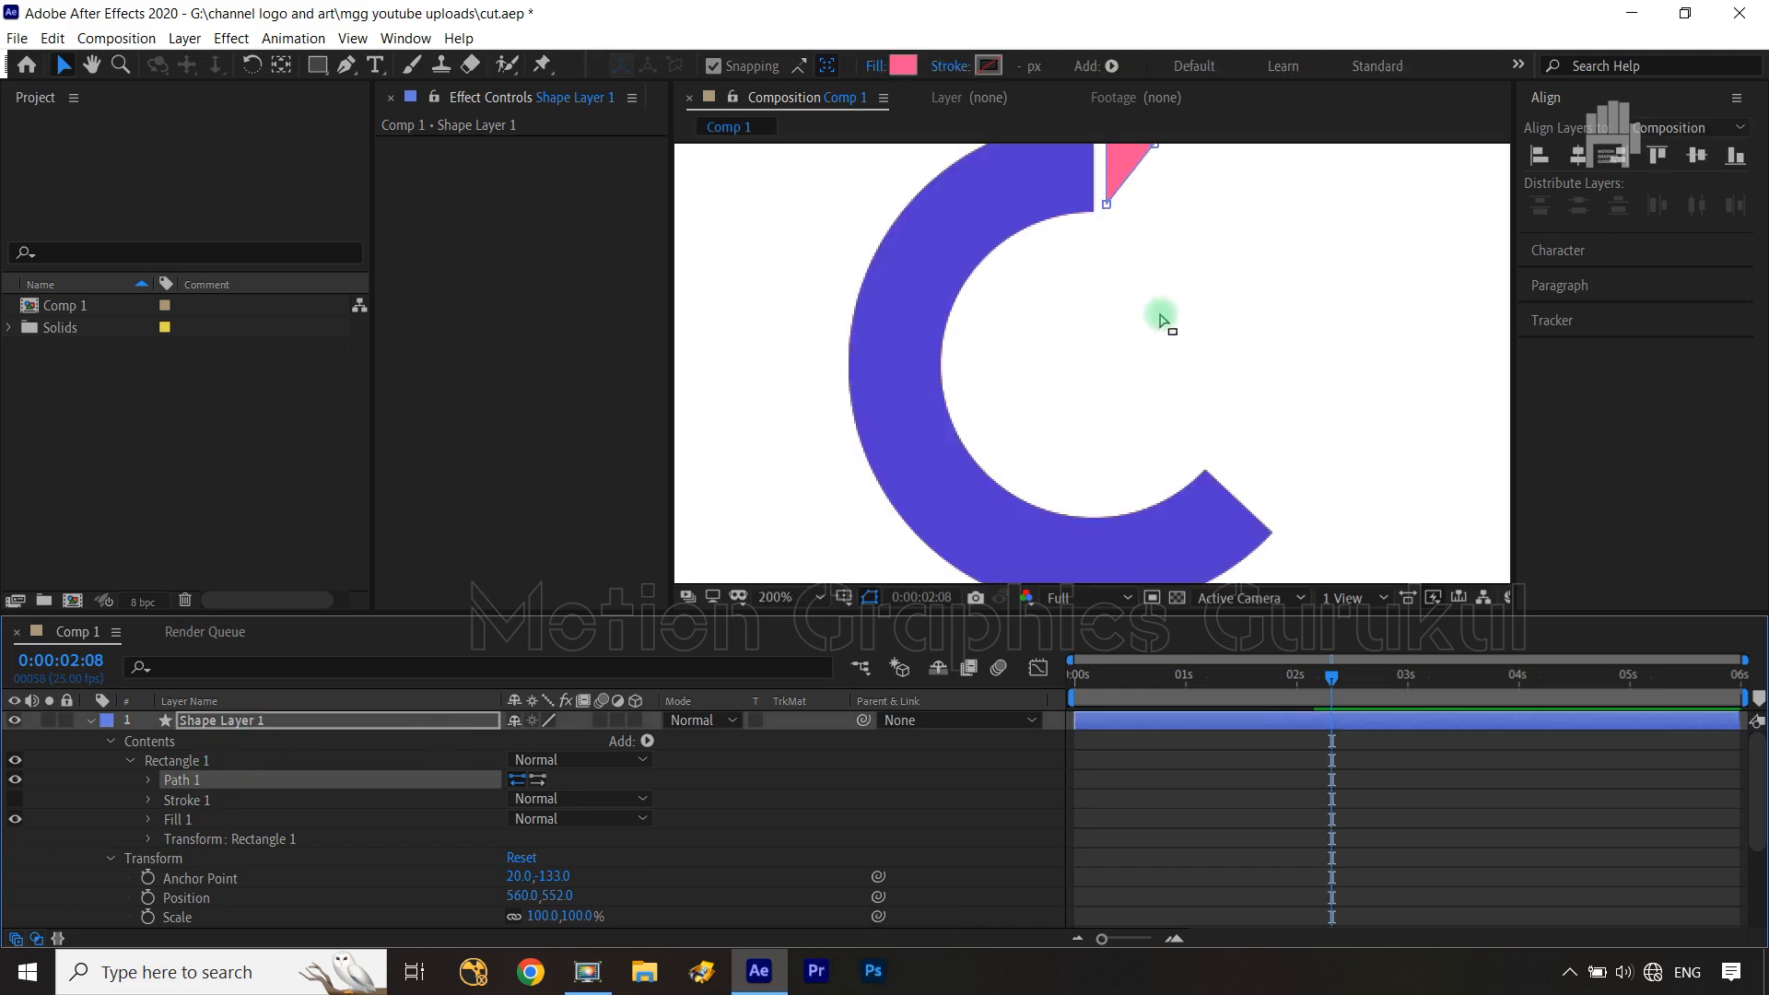
pyautogui.press('space')
pyautogui.moveTo(1221, 301); pyautogui.dragTo(1184, 399)
pyautogui.moveTo(1113, 240); pyautogui.dragTo(1168, 371)
pyautogui.press('Right')
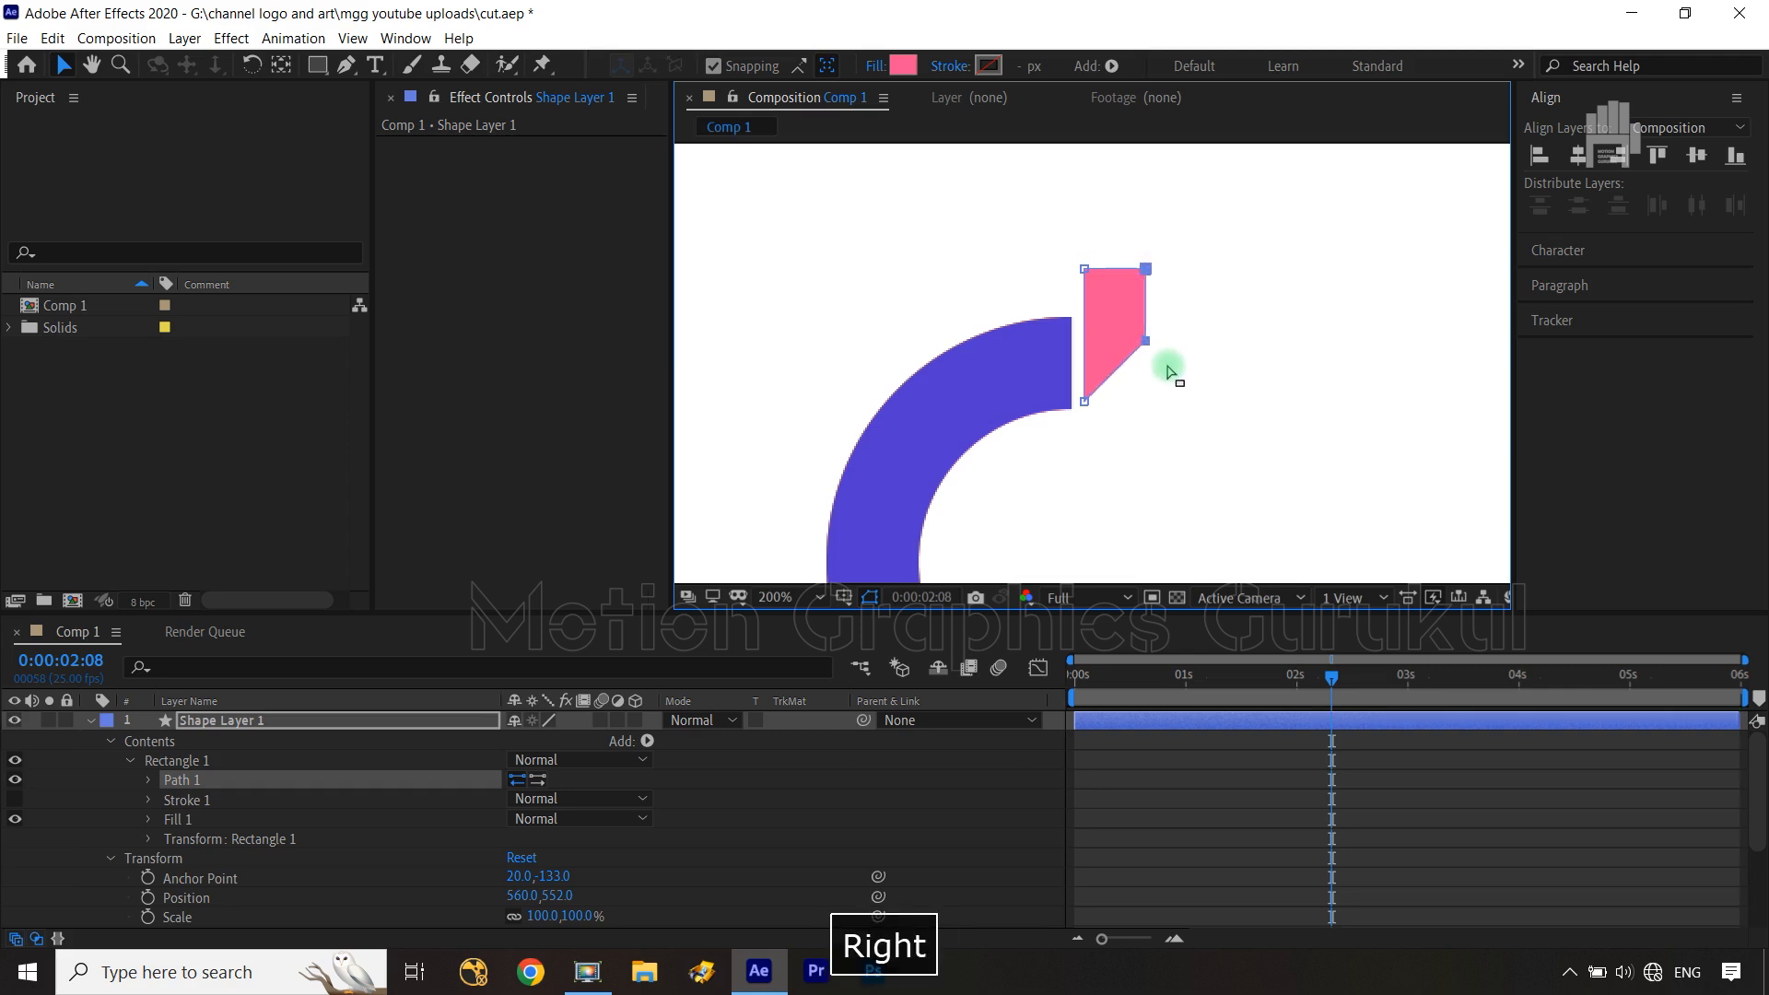
# Nudge the two top vertices of the pink blade's path upward to lengthen it
pyautogui.moveTo(1059, 229); pyautogui.dragTo(1172, 306)
pyautogui.press('Up')
pyautogui.press('Up')
pyautogui.press('Up')
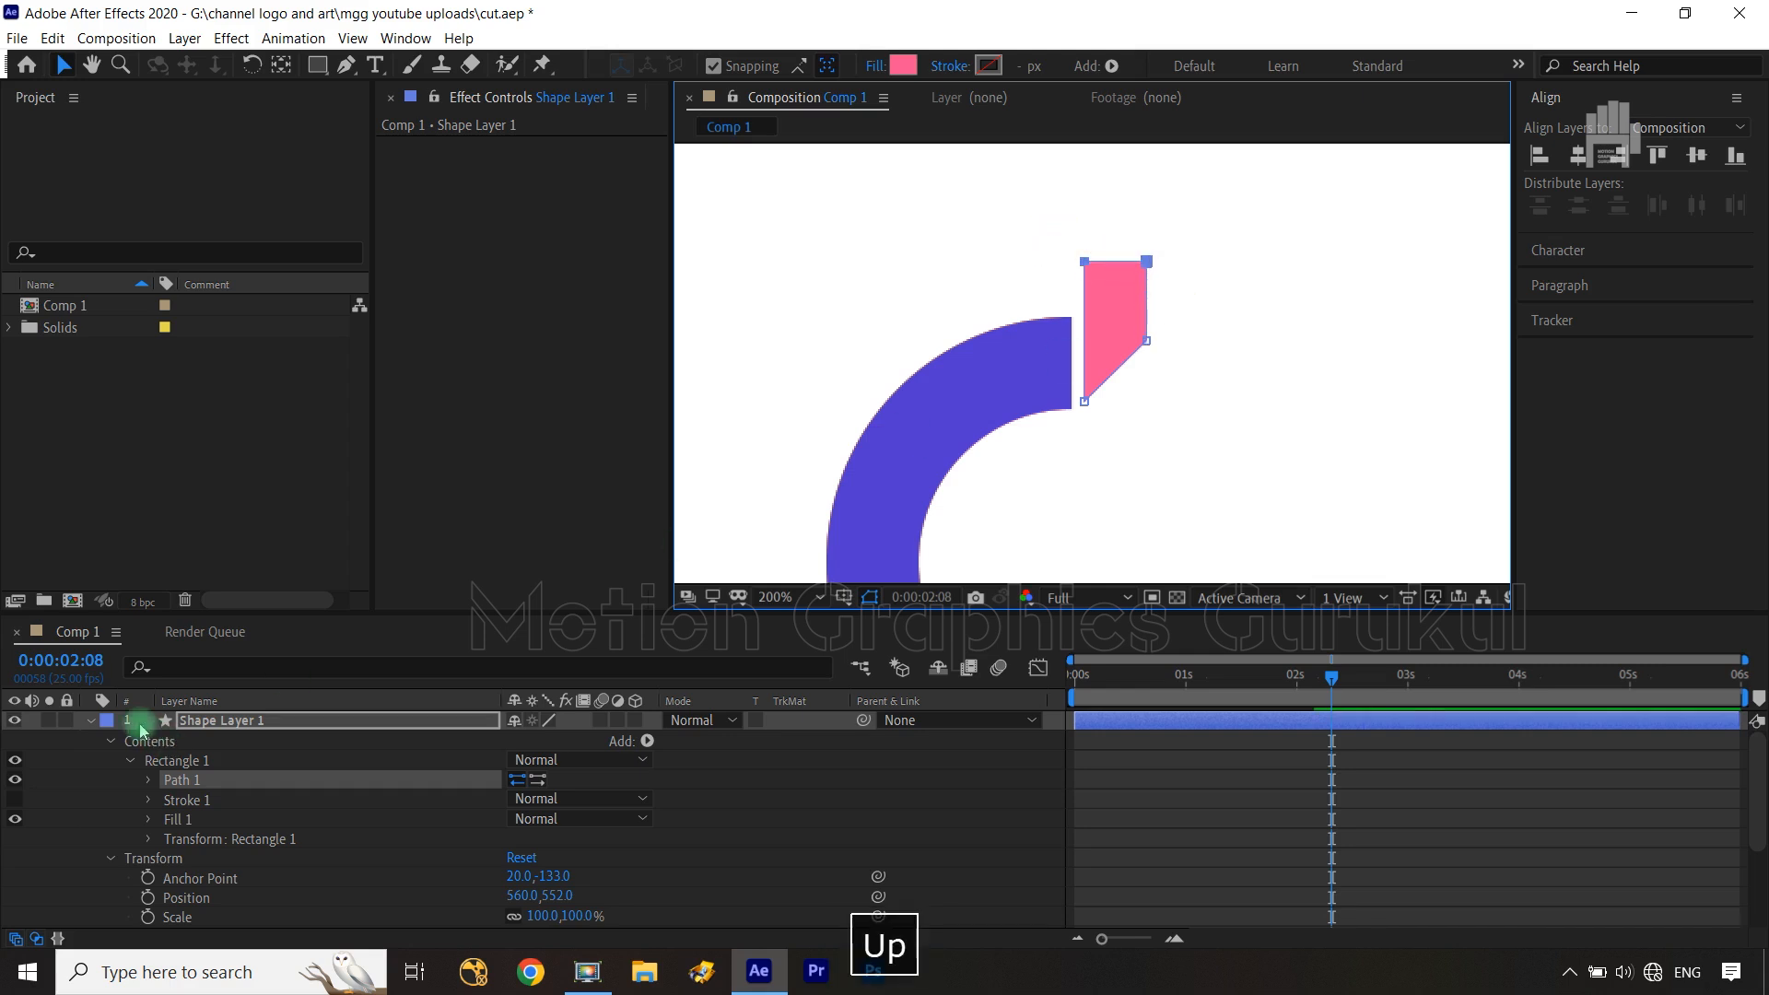
# Collapse Shape Layer 1, rename it "cutter" and fit the whole composition in the view
pyautogui.click(89, 719)
pyautogui.click(226, 719)
pyautogui.press('Return')
pyautogui.write('cutter')
pyautogui.press('Return')
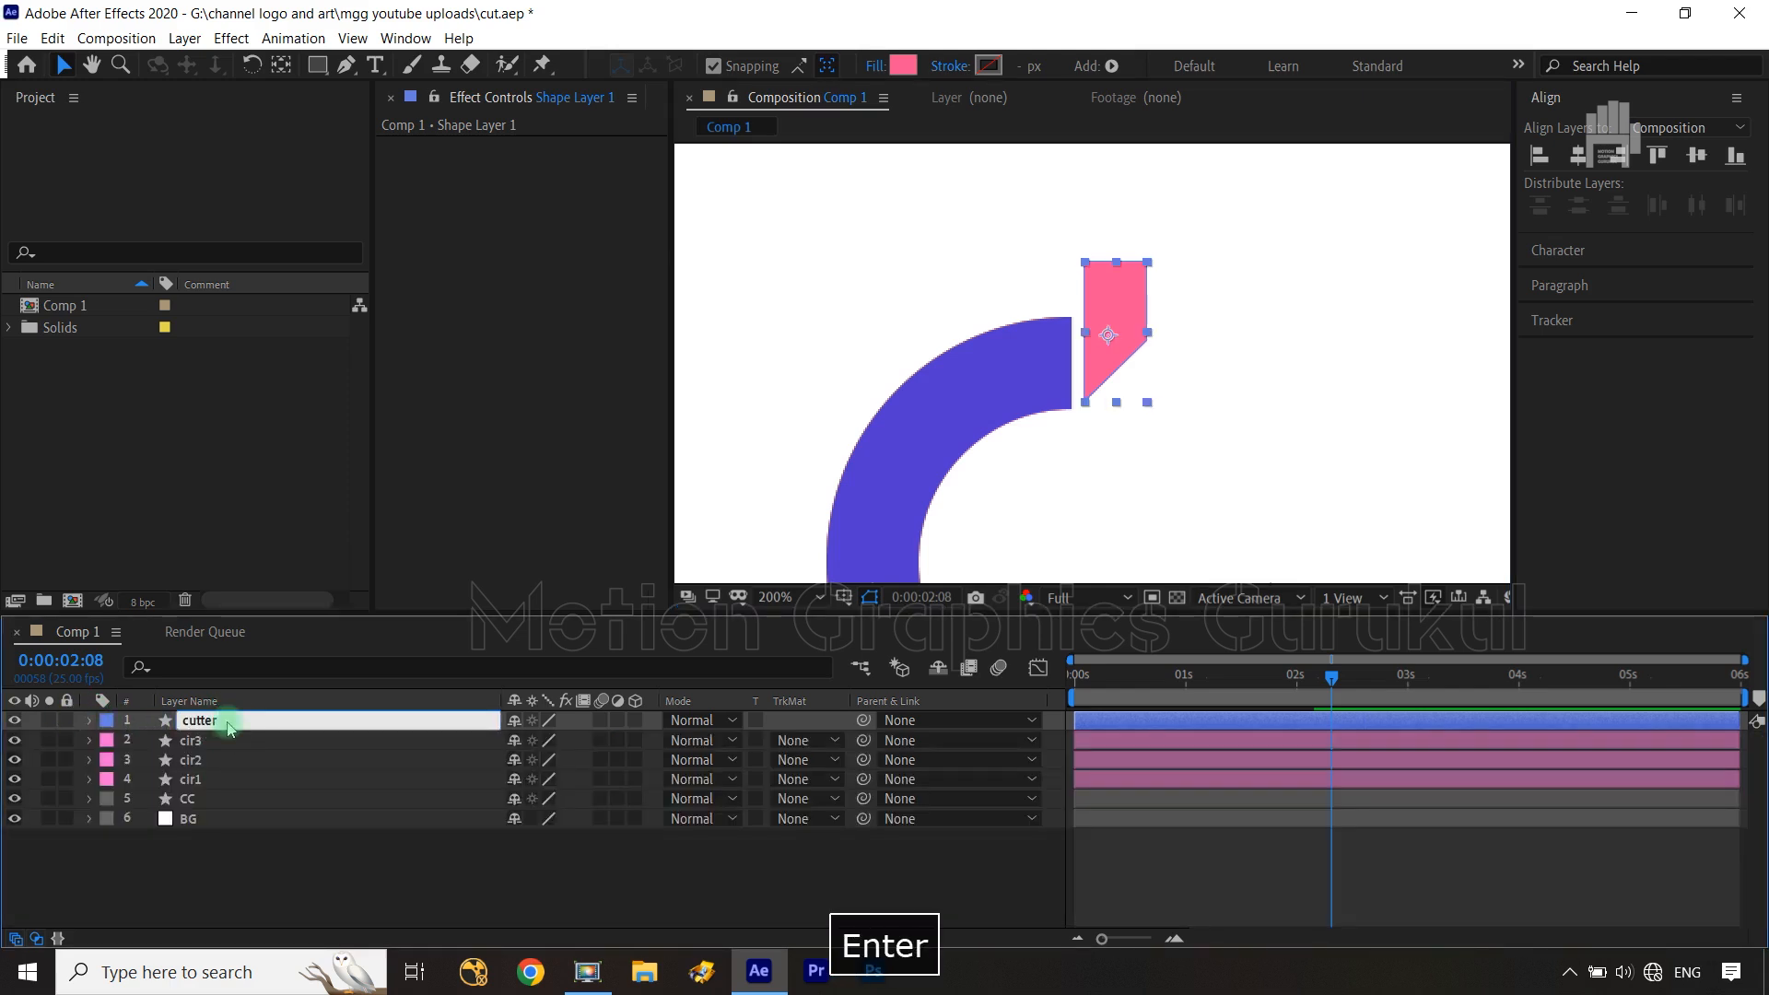
pyautogui.click(534, 858)
pyautogui.hotkey('shift', '/')
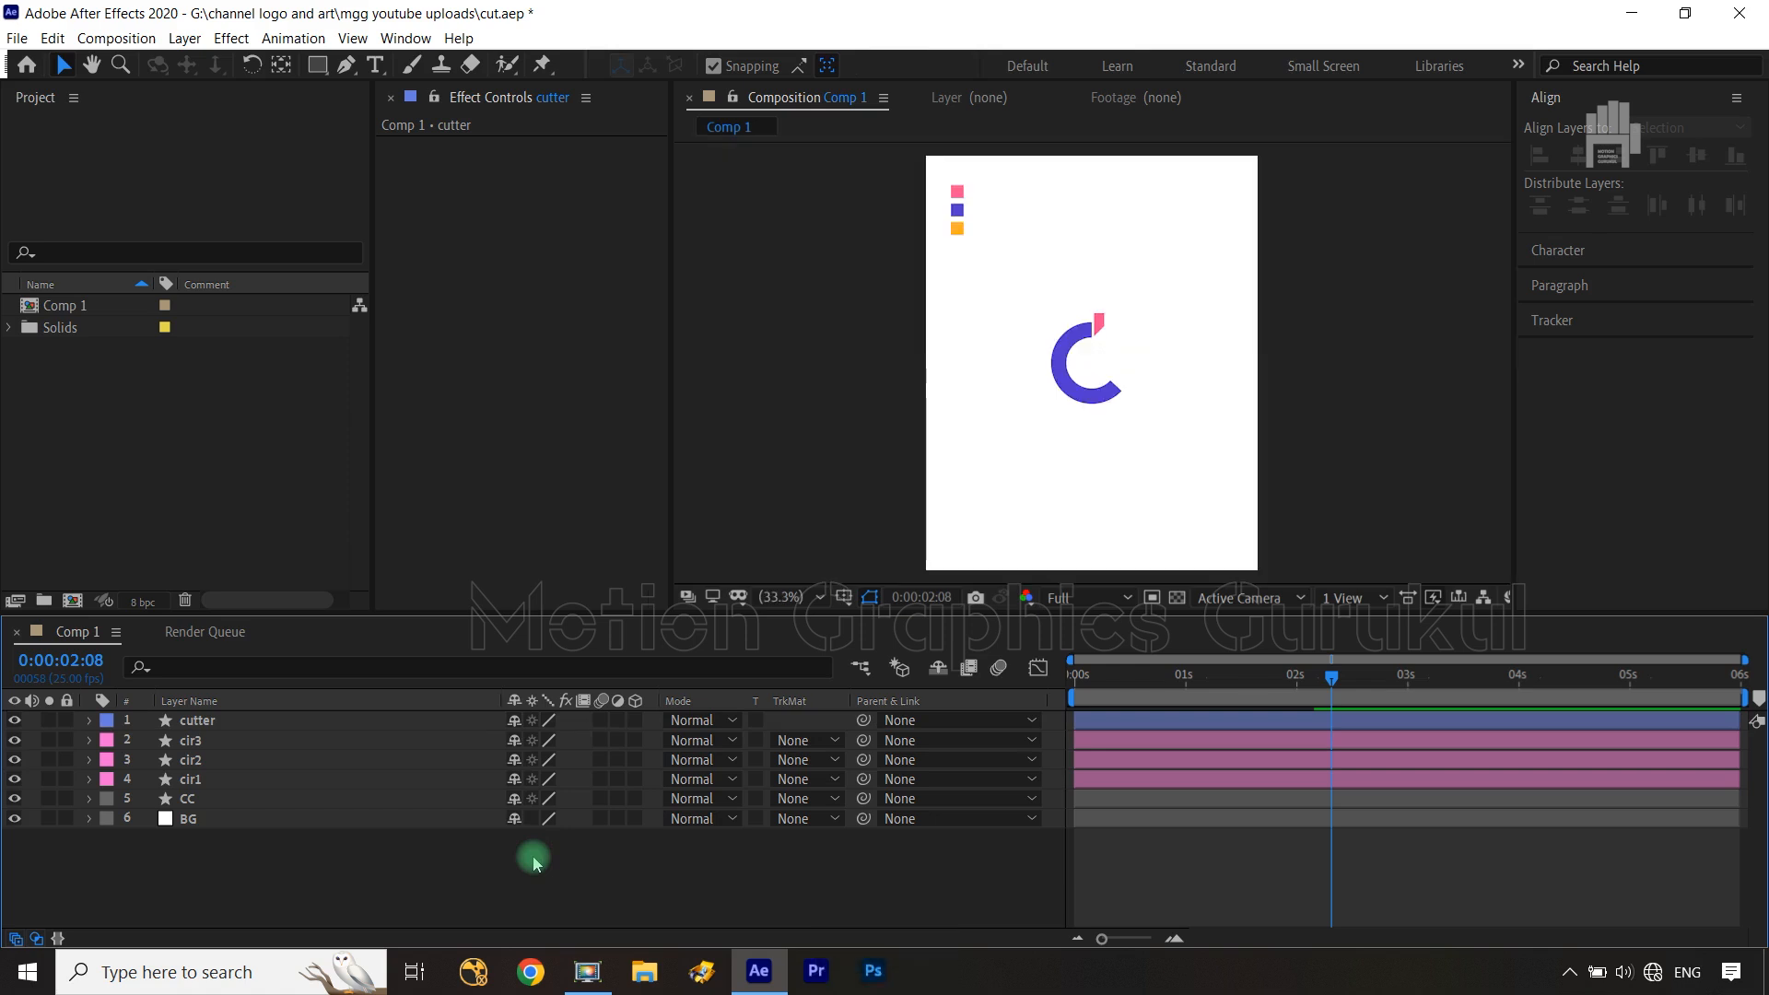
pyautogui.click(1085, 759)
pyautogui.click(1406, 311)
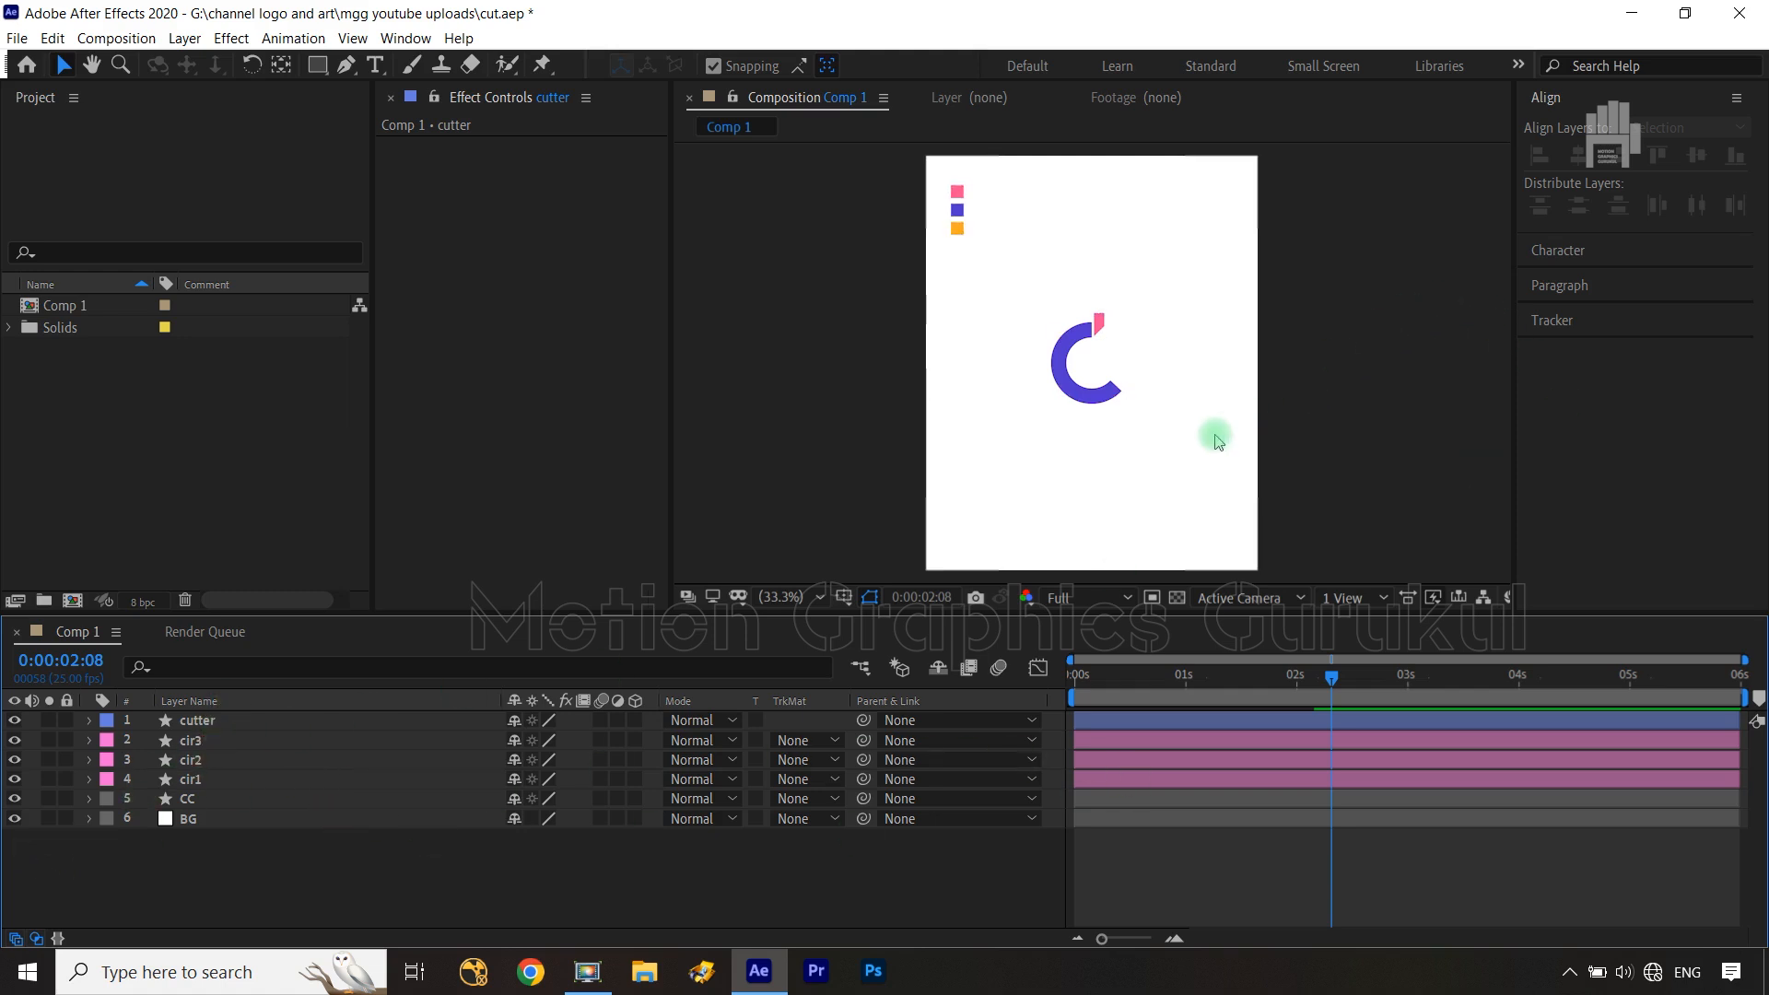
# Expand the cutter layer and nudge the two right-hand vertices of its path to the right to widen the blade
pyautogui.click(189, 719)
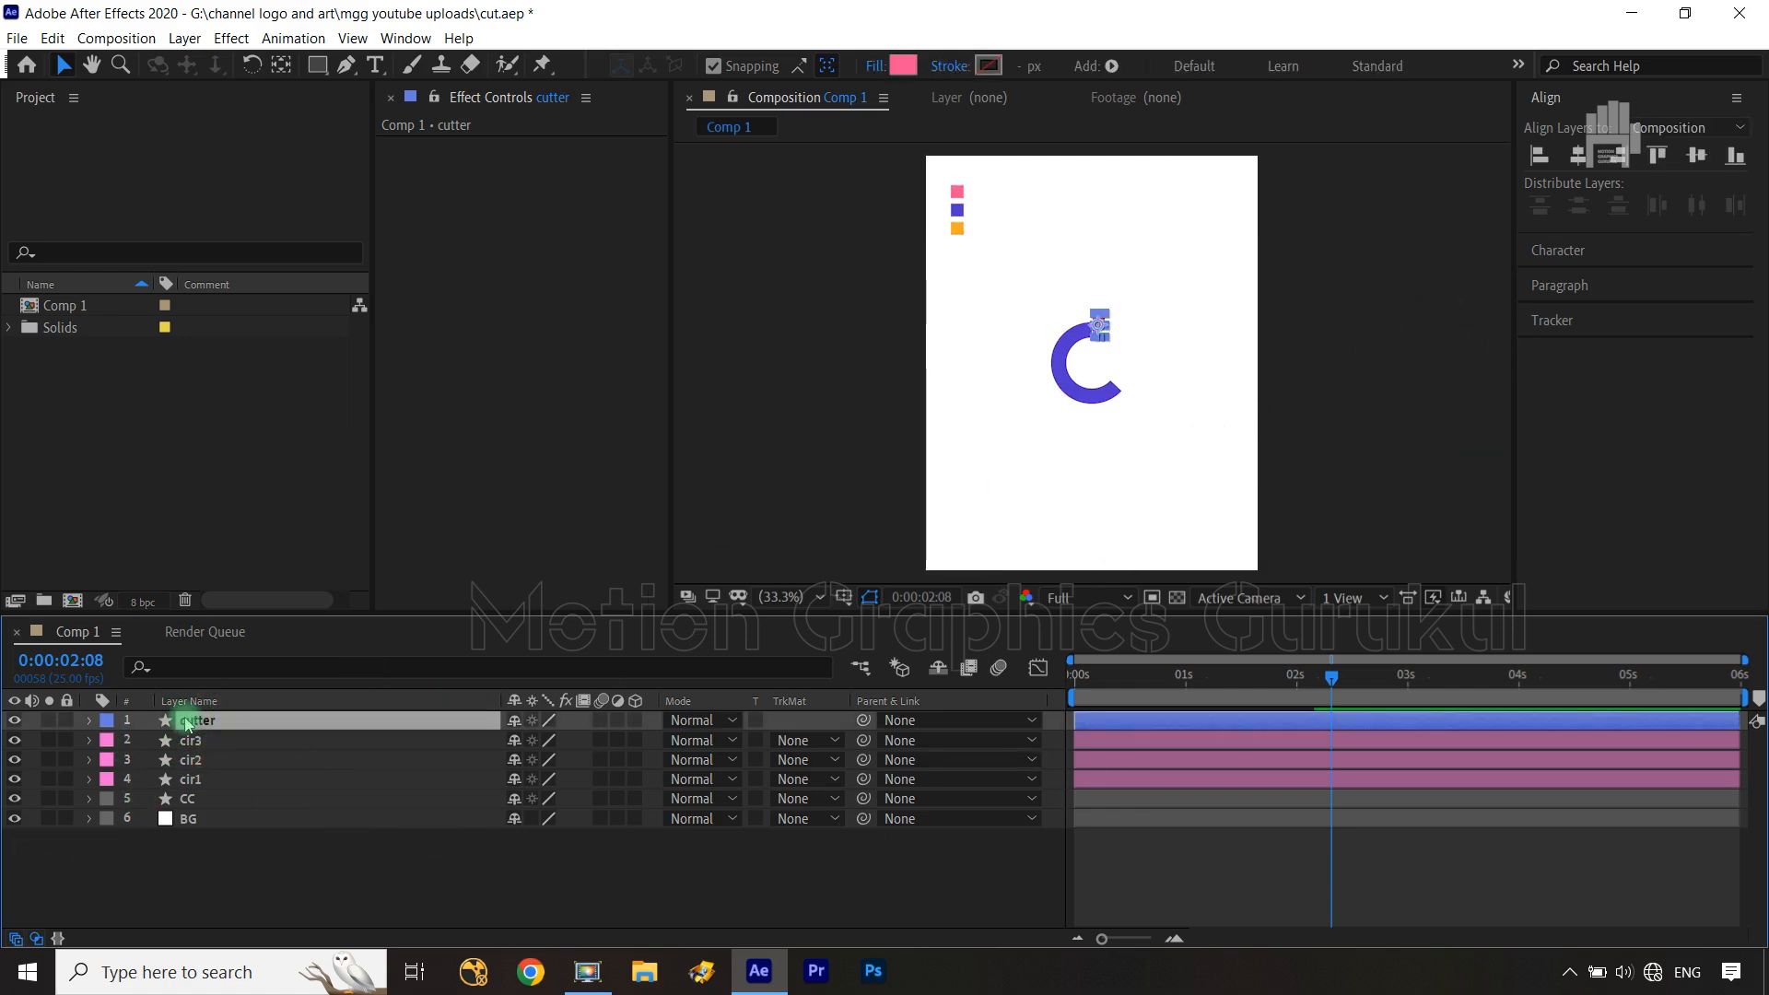
pyautogui.click(82, 726)
pyautogui.click(89, 720)
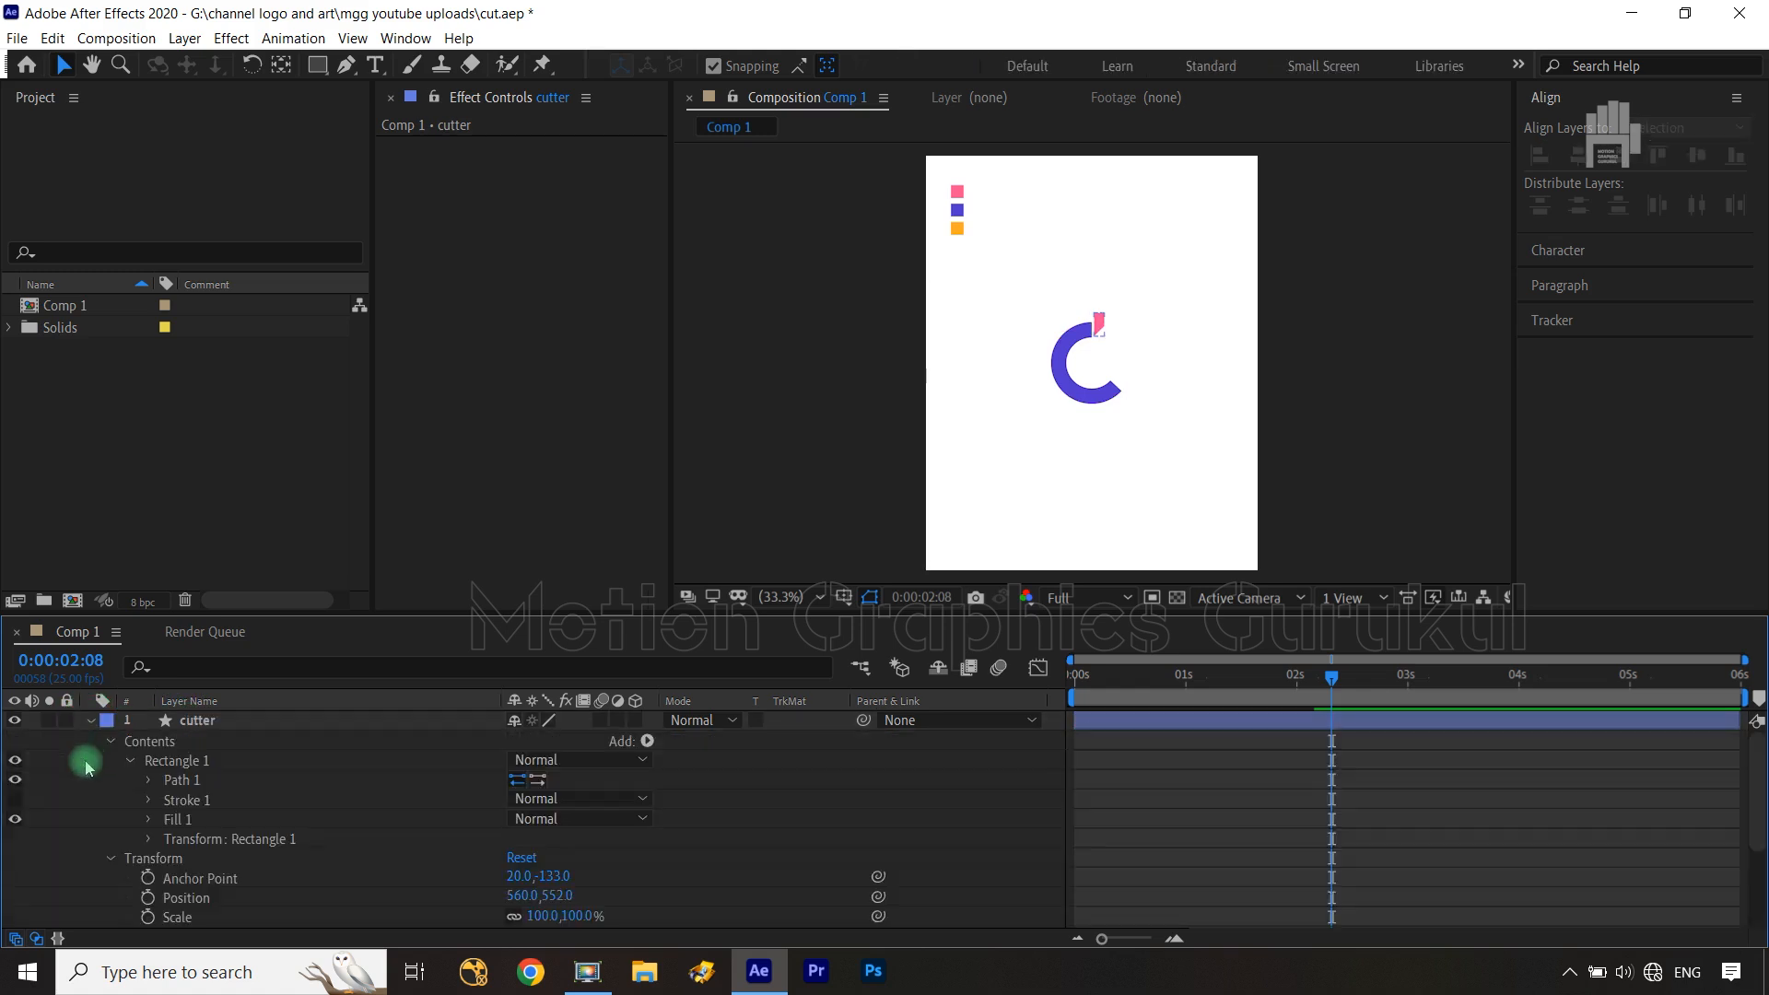
pyautogui.click(179, 780)
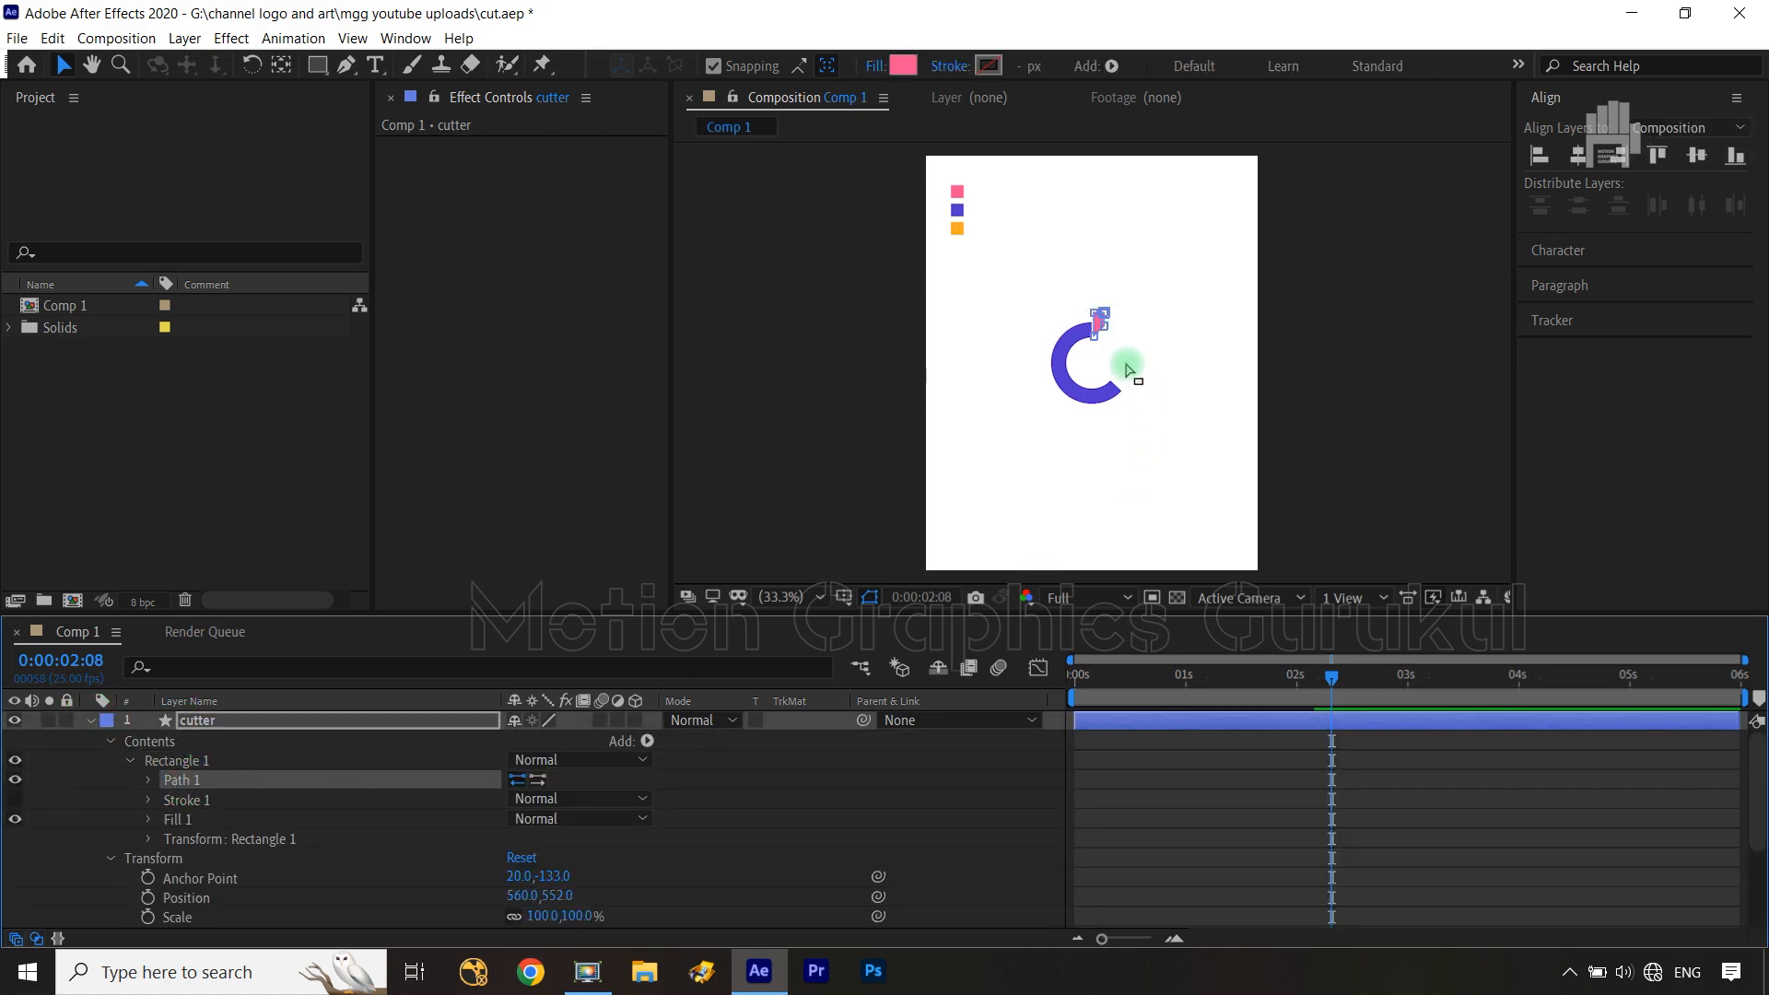
pyautogui.moveTo(1122, 288); pyautogui.dragTo(1102, 338)
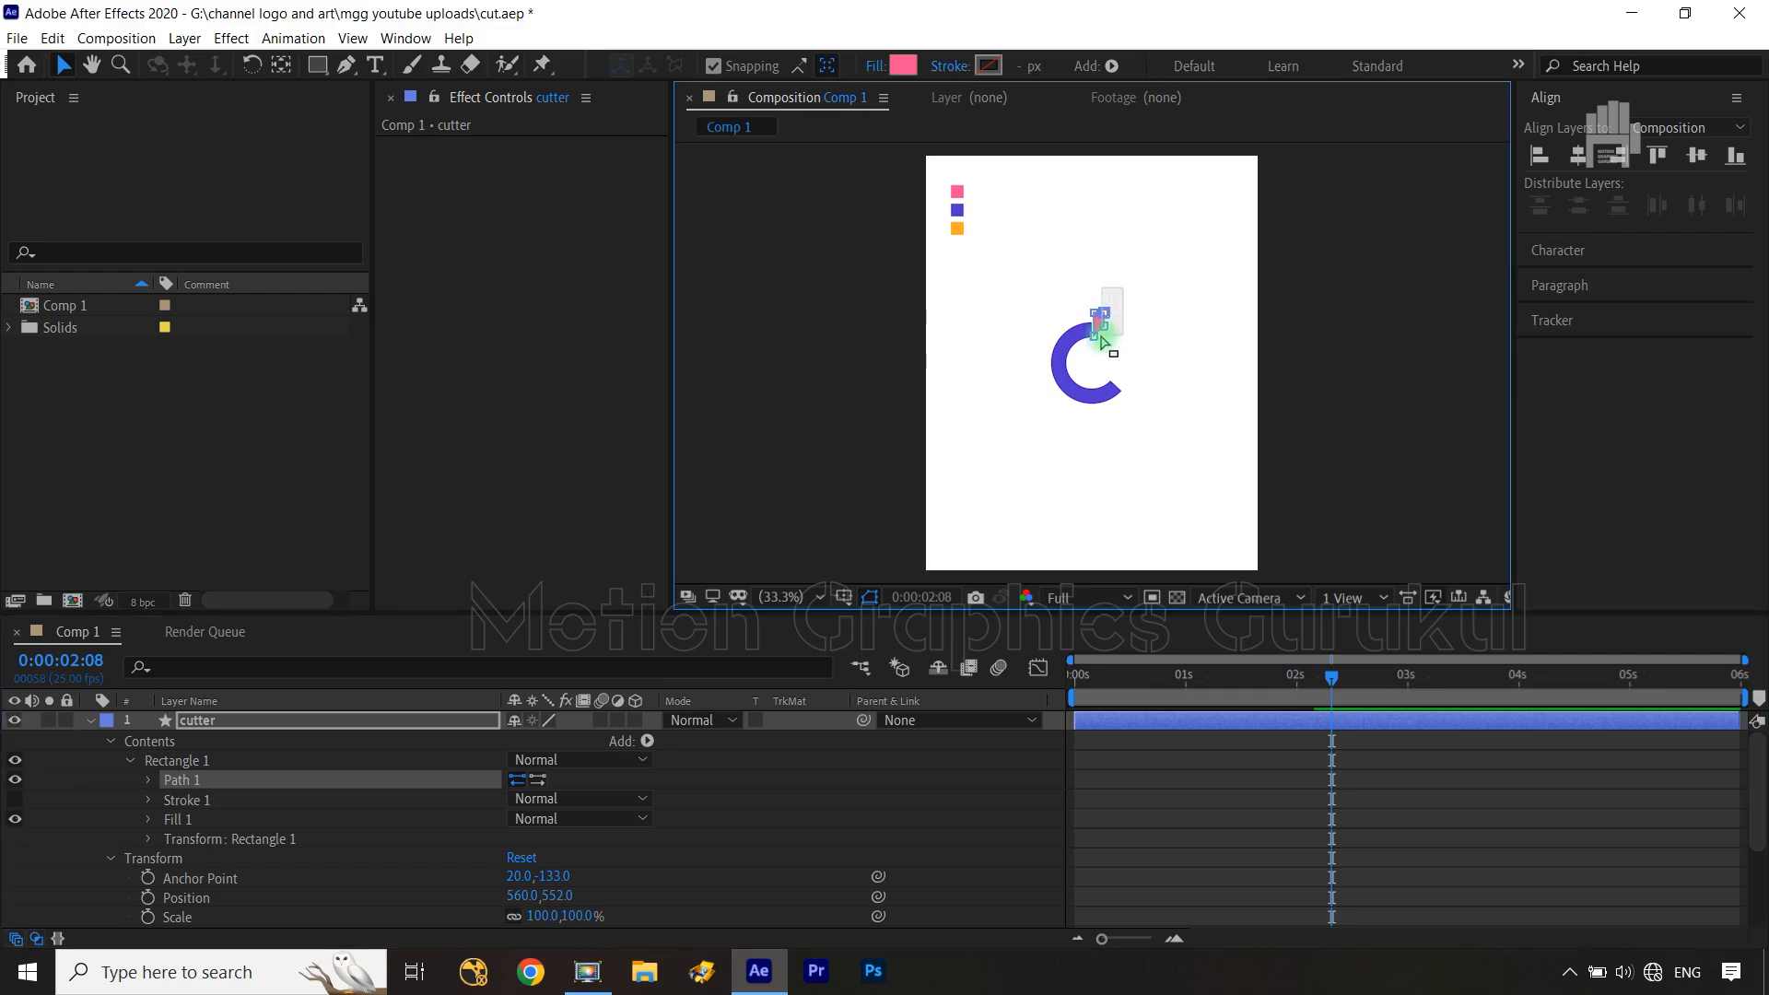
pyautogui.press('Right')
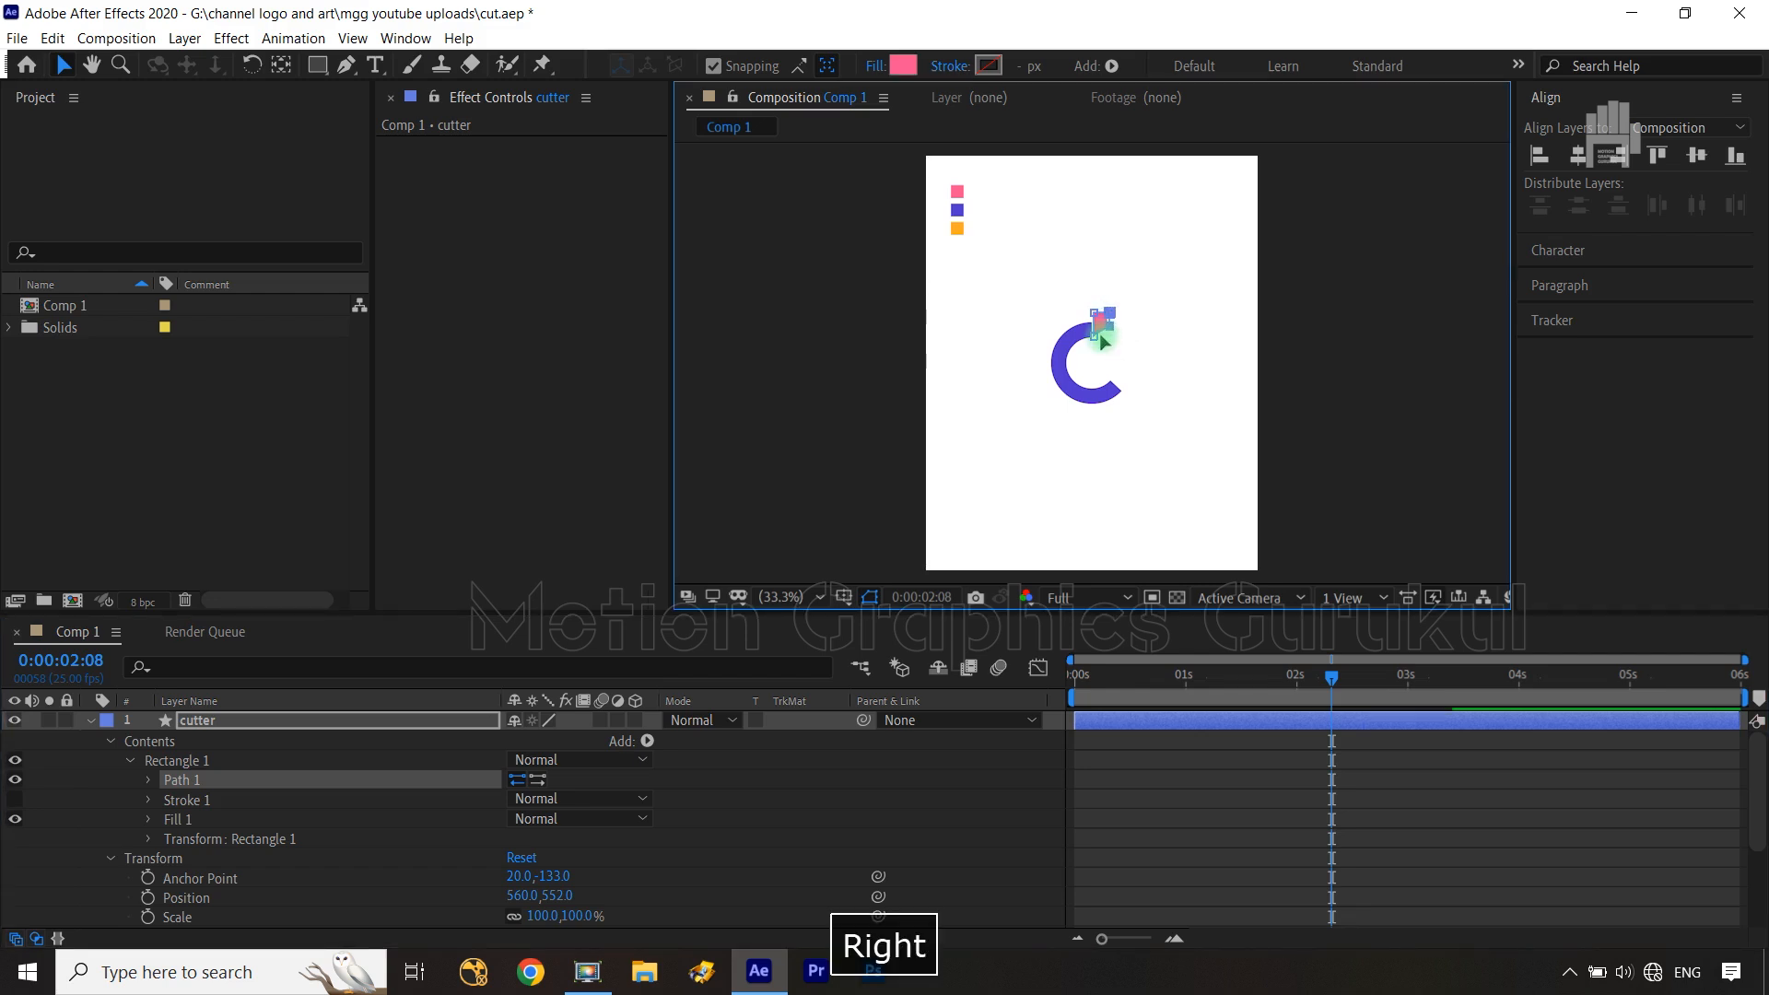
# Nudge the two top vertices of the cutter's path upward to make the blade taller, then deselect
pyautogui.moveTo(1074, 285); pyautogui.dragTo(1142, 327)
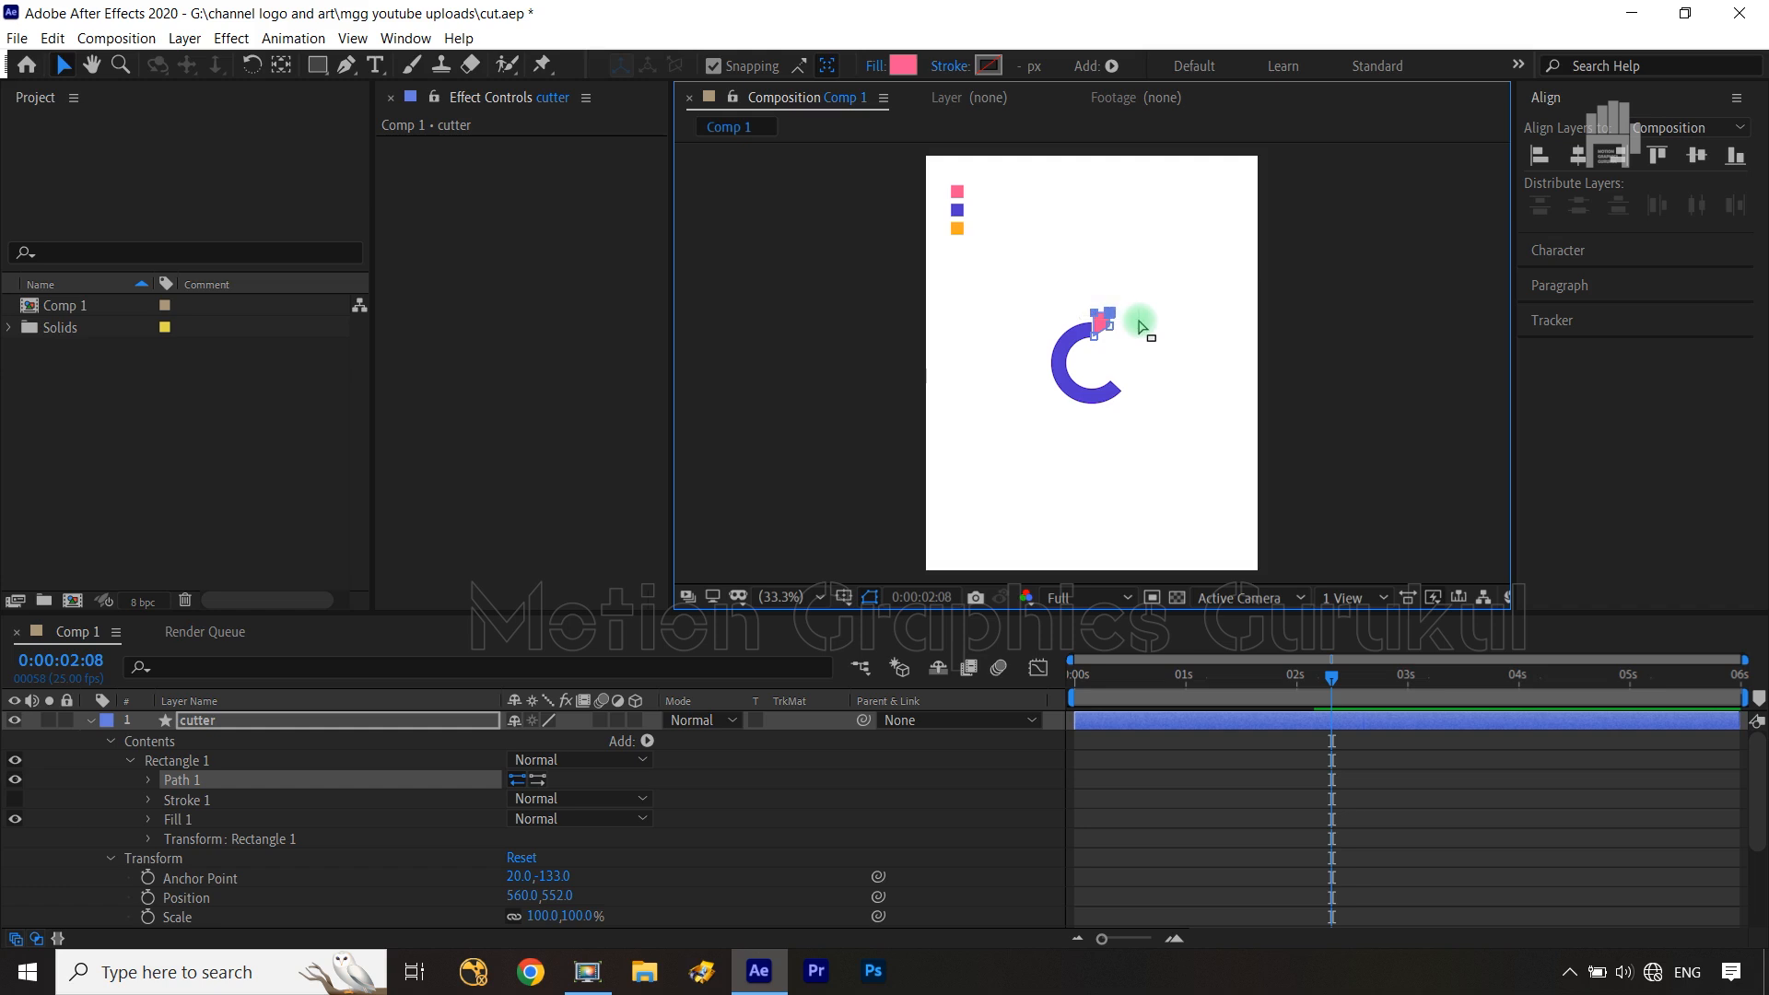
pyautogui.press('Up')
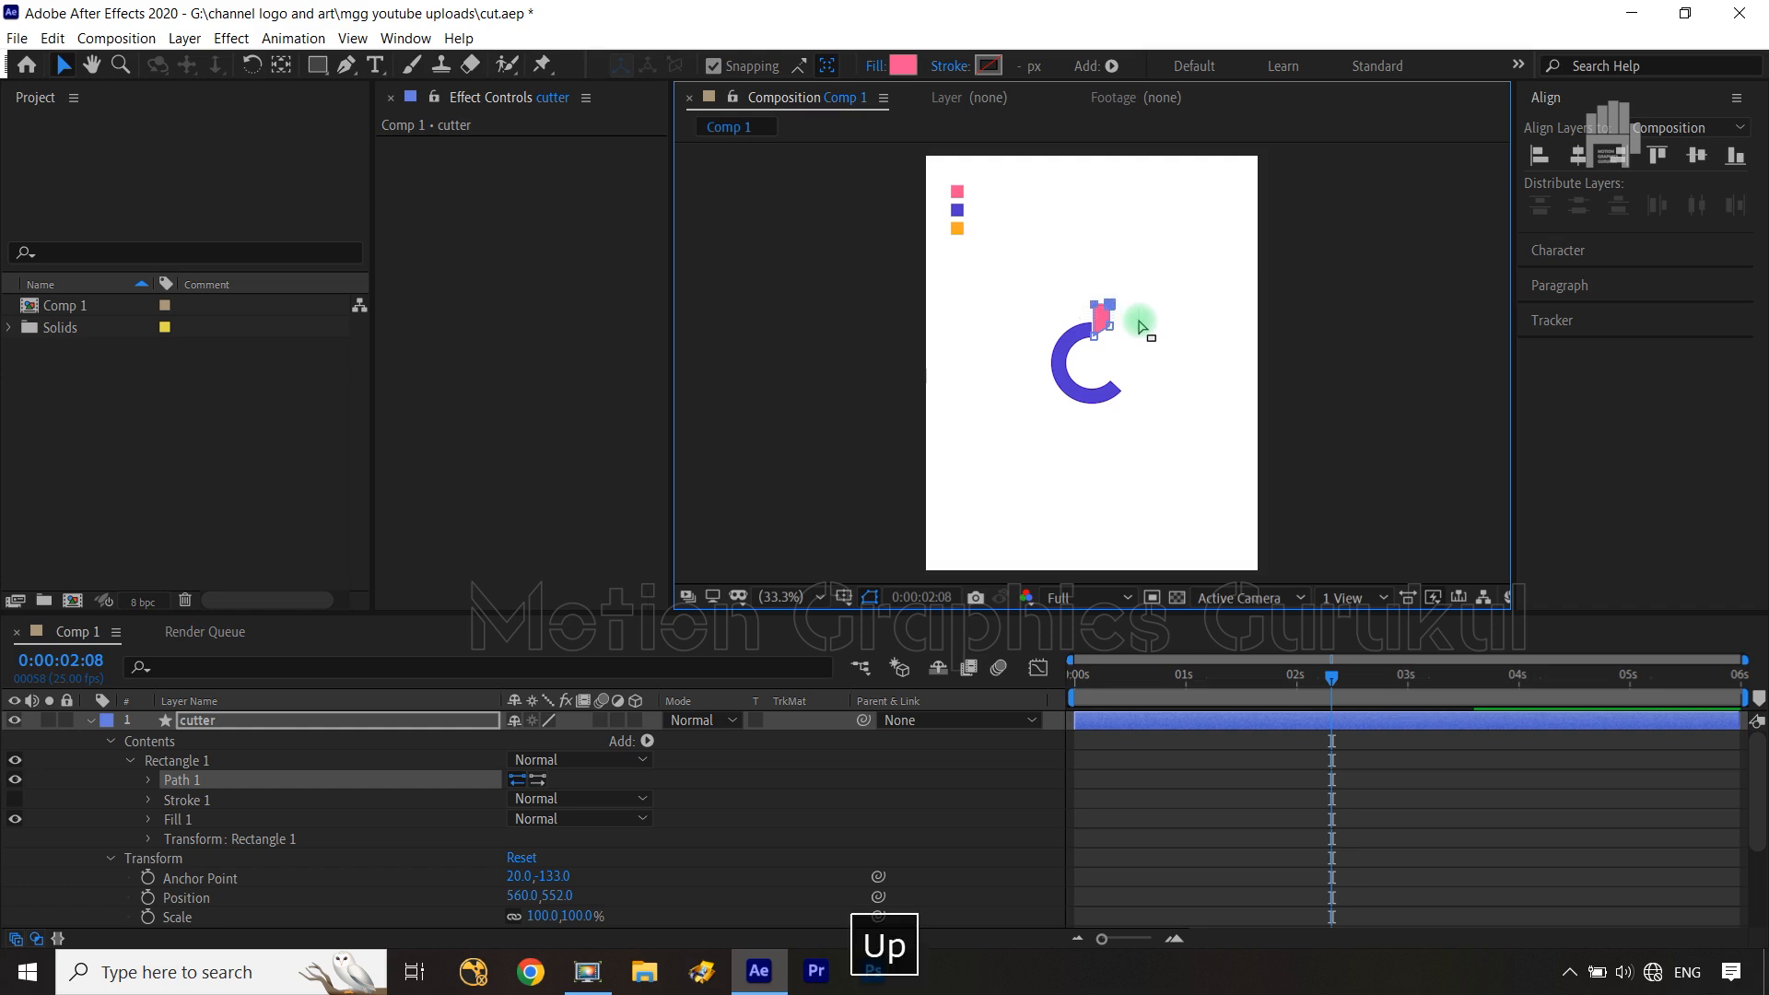
pyautogui.click(927, 821)
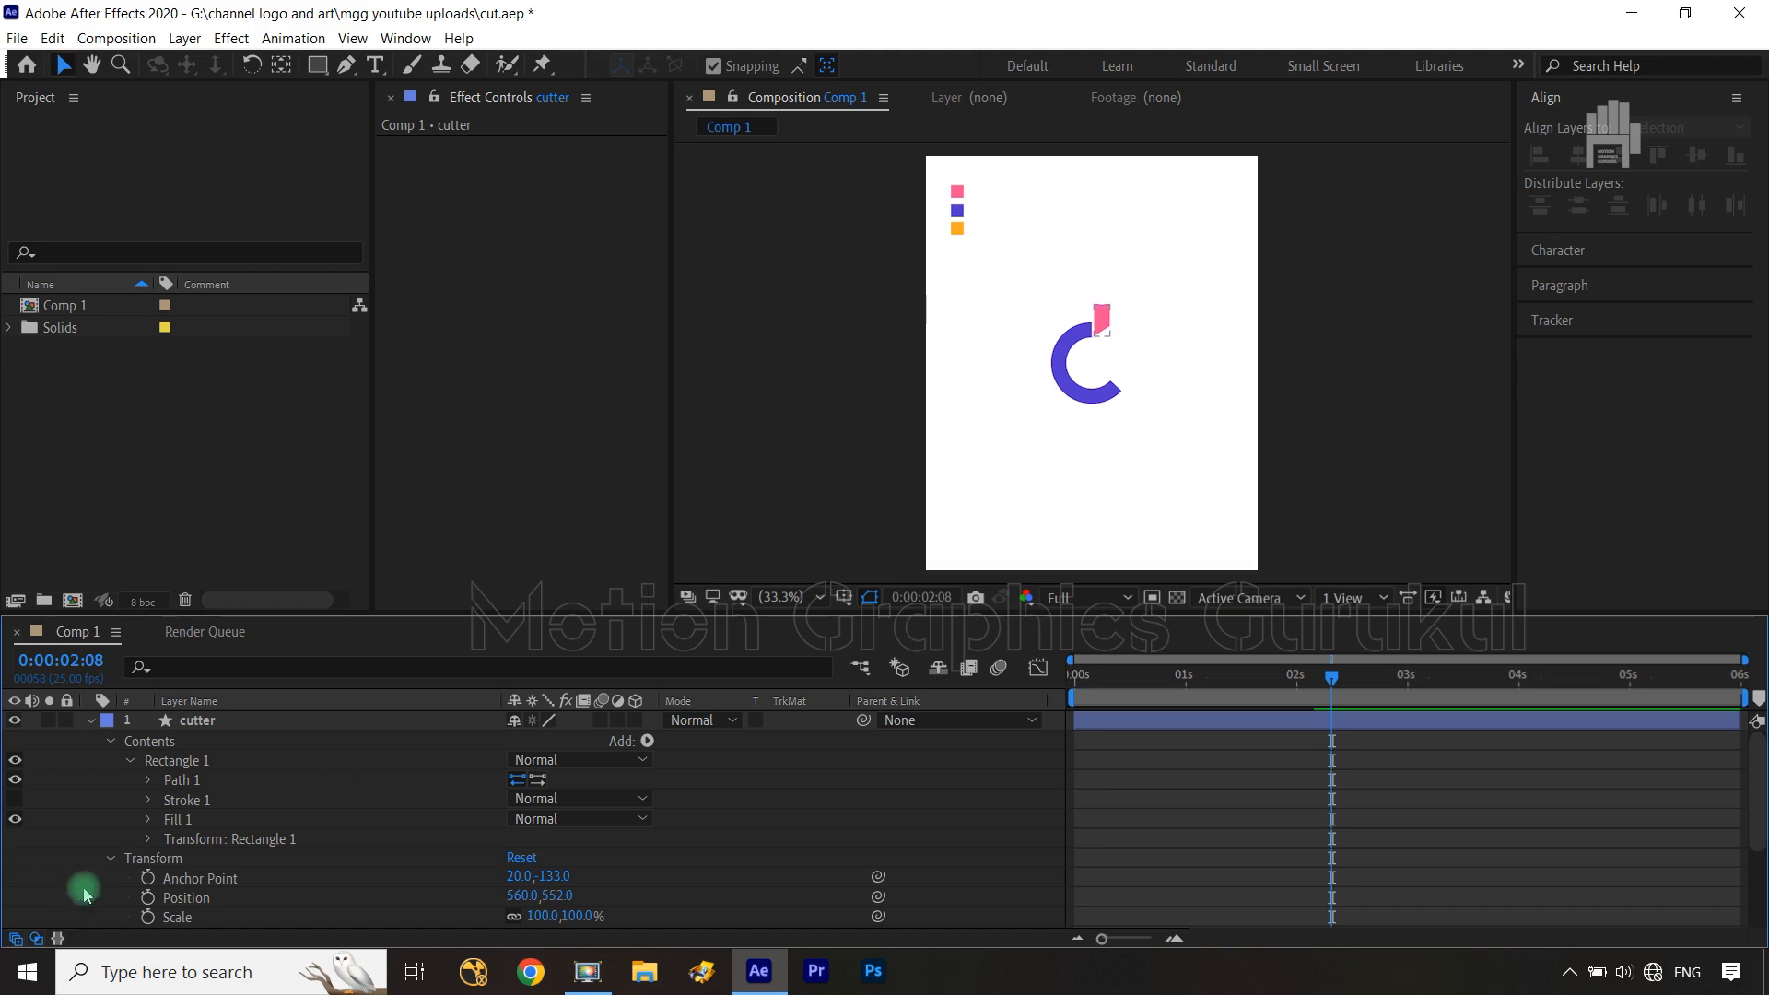
# Nudge the right-hand vertices of the cutter's path slightly left to narrow the blade, then deselect
pyautogui.click(193, 779)
pyautogui.moveTo(1135, 281); pyautogui.dragTo(1114, 331)
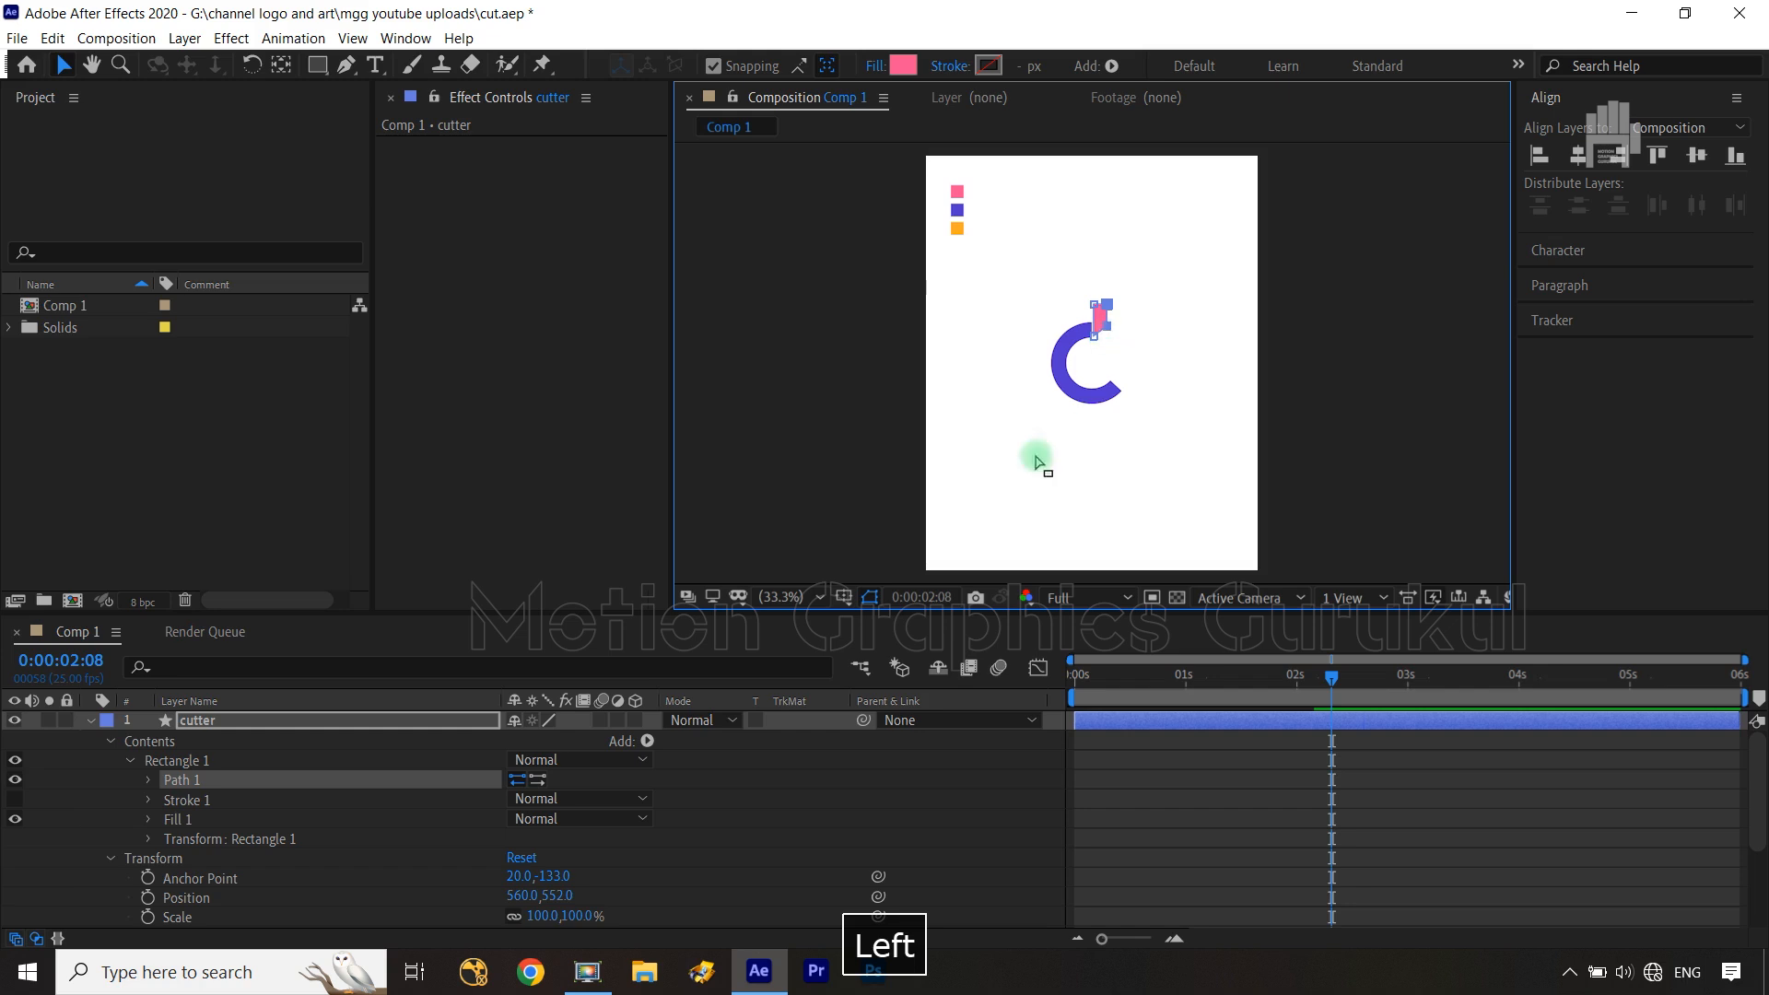
pyautogui.click(939, 833)
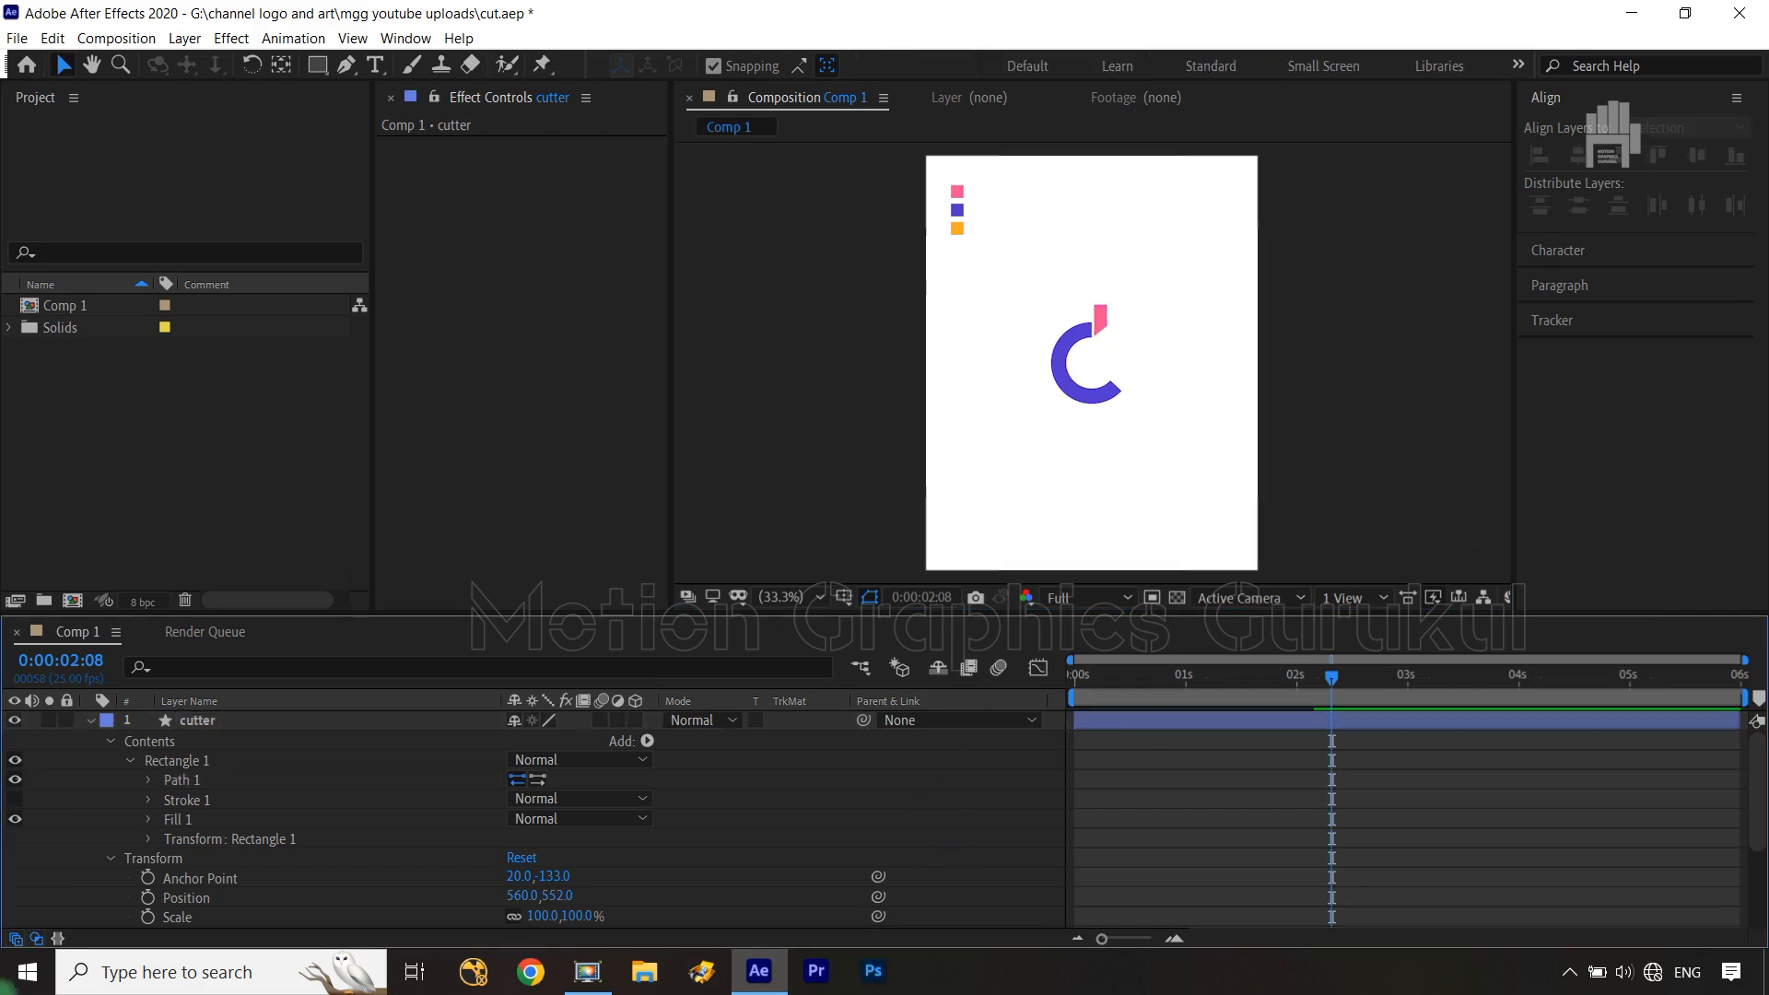
# Nudge the two bottom vertices of the cutter's path slightly downward, then deselect and fit the whole composition in the view
pyautogui.press('/')
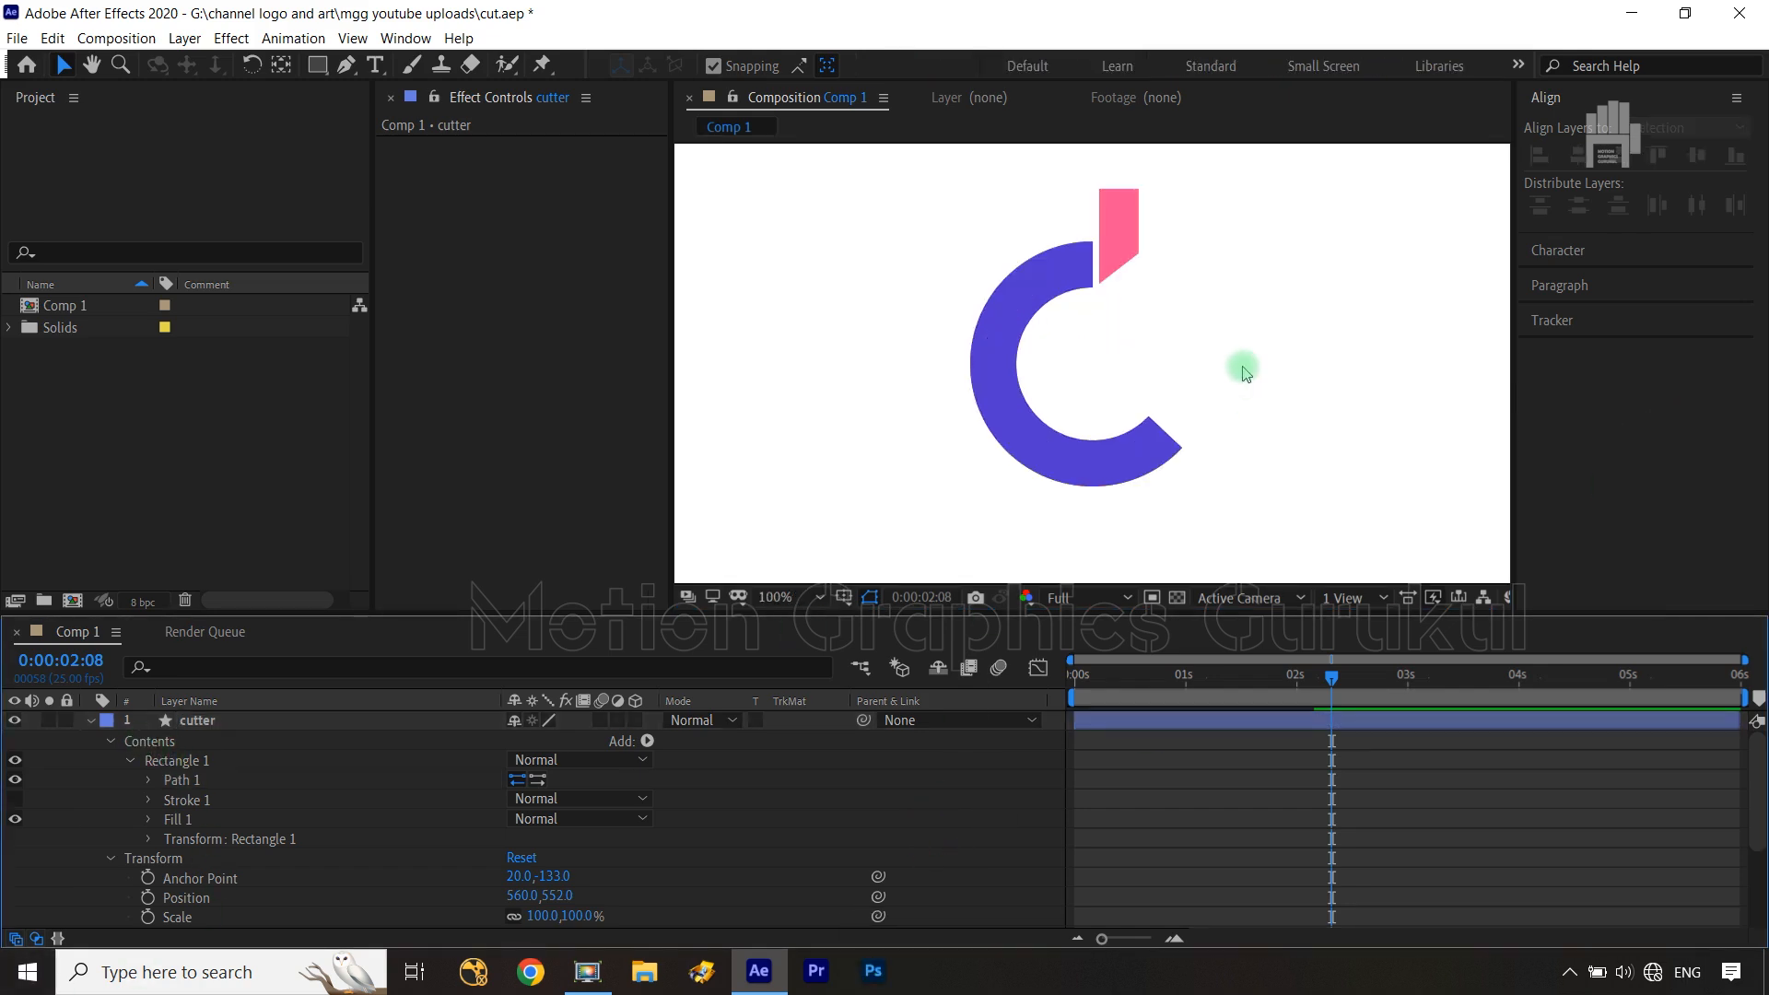
pyautogui.click(221, 780)
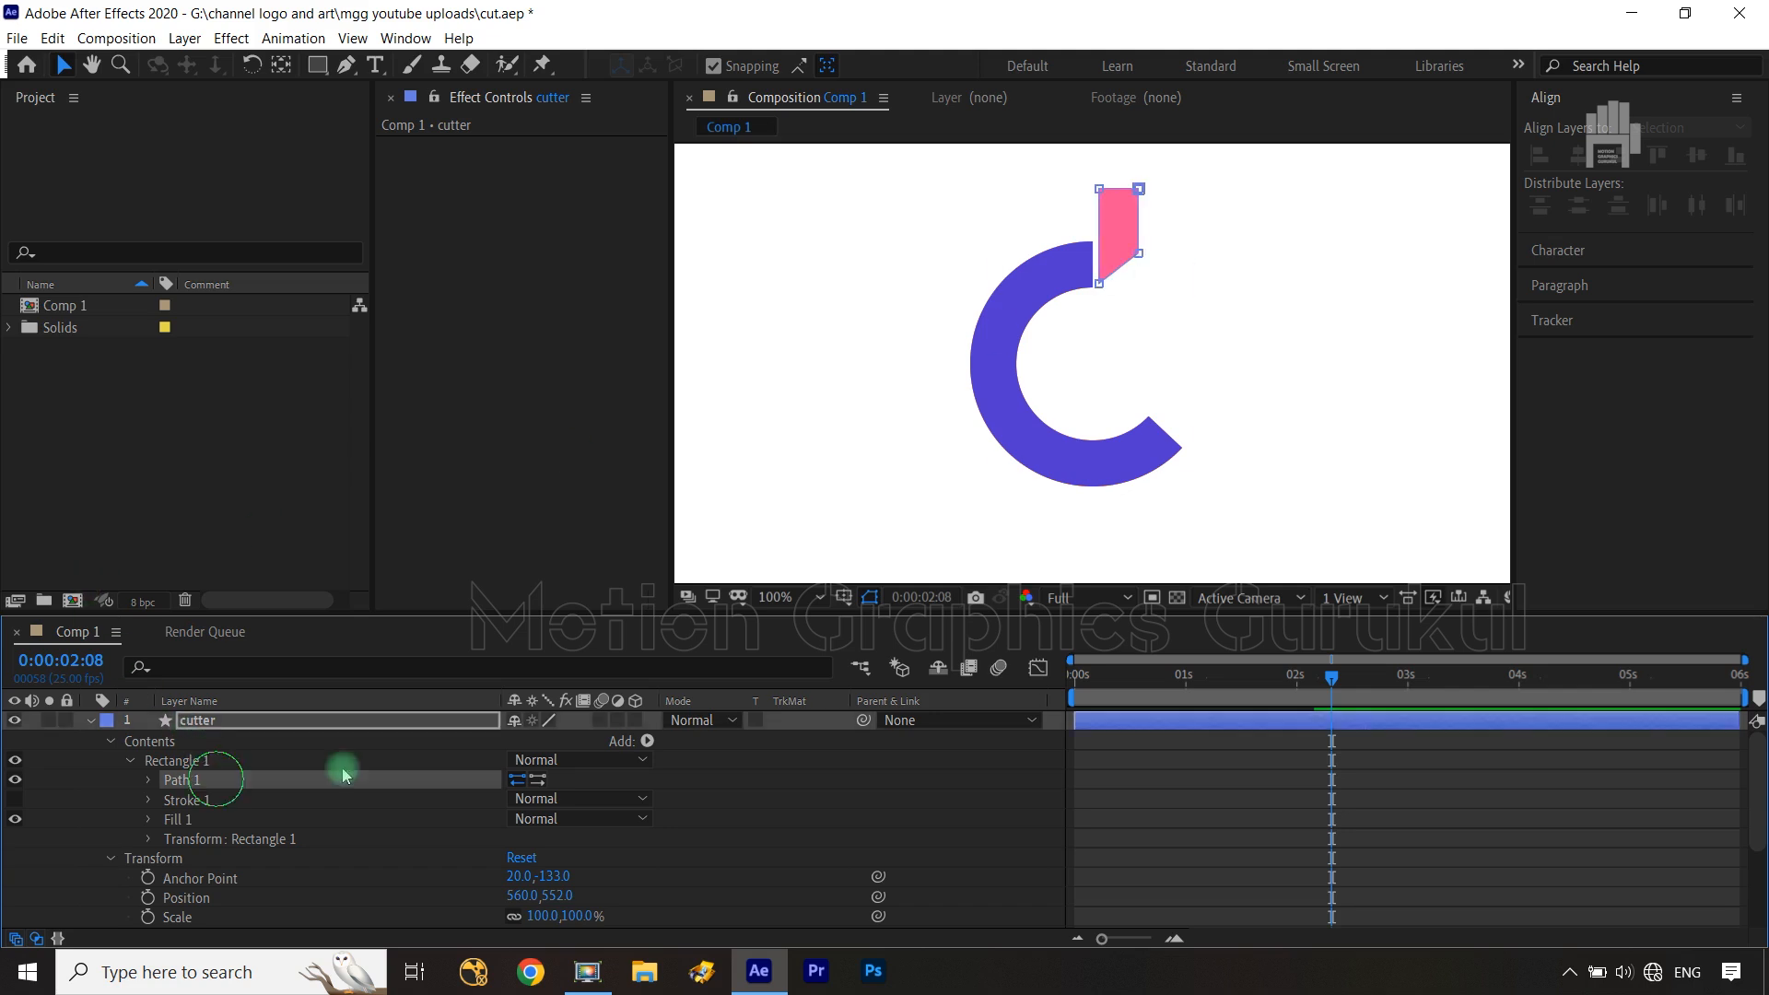
pyautogui.moveTo(1204, 226); pyautogui.dragTo(1076, 318)
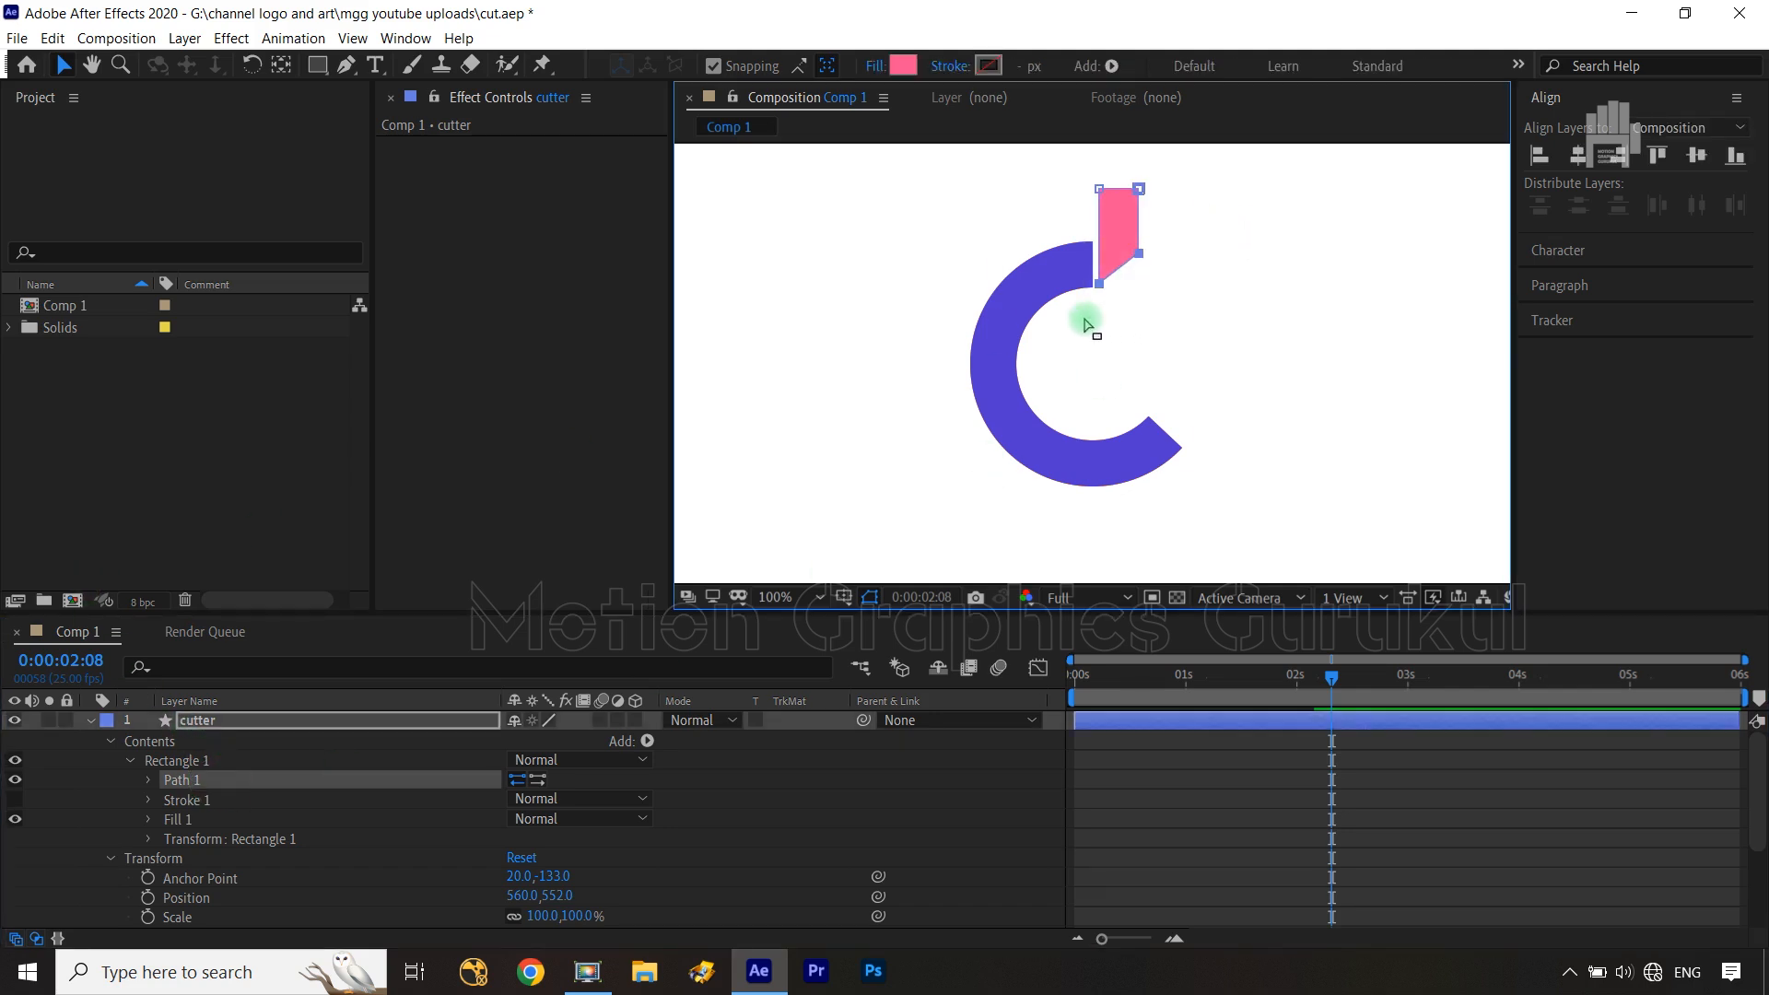
pyautogui.press('Down')
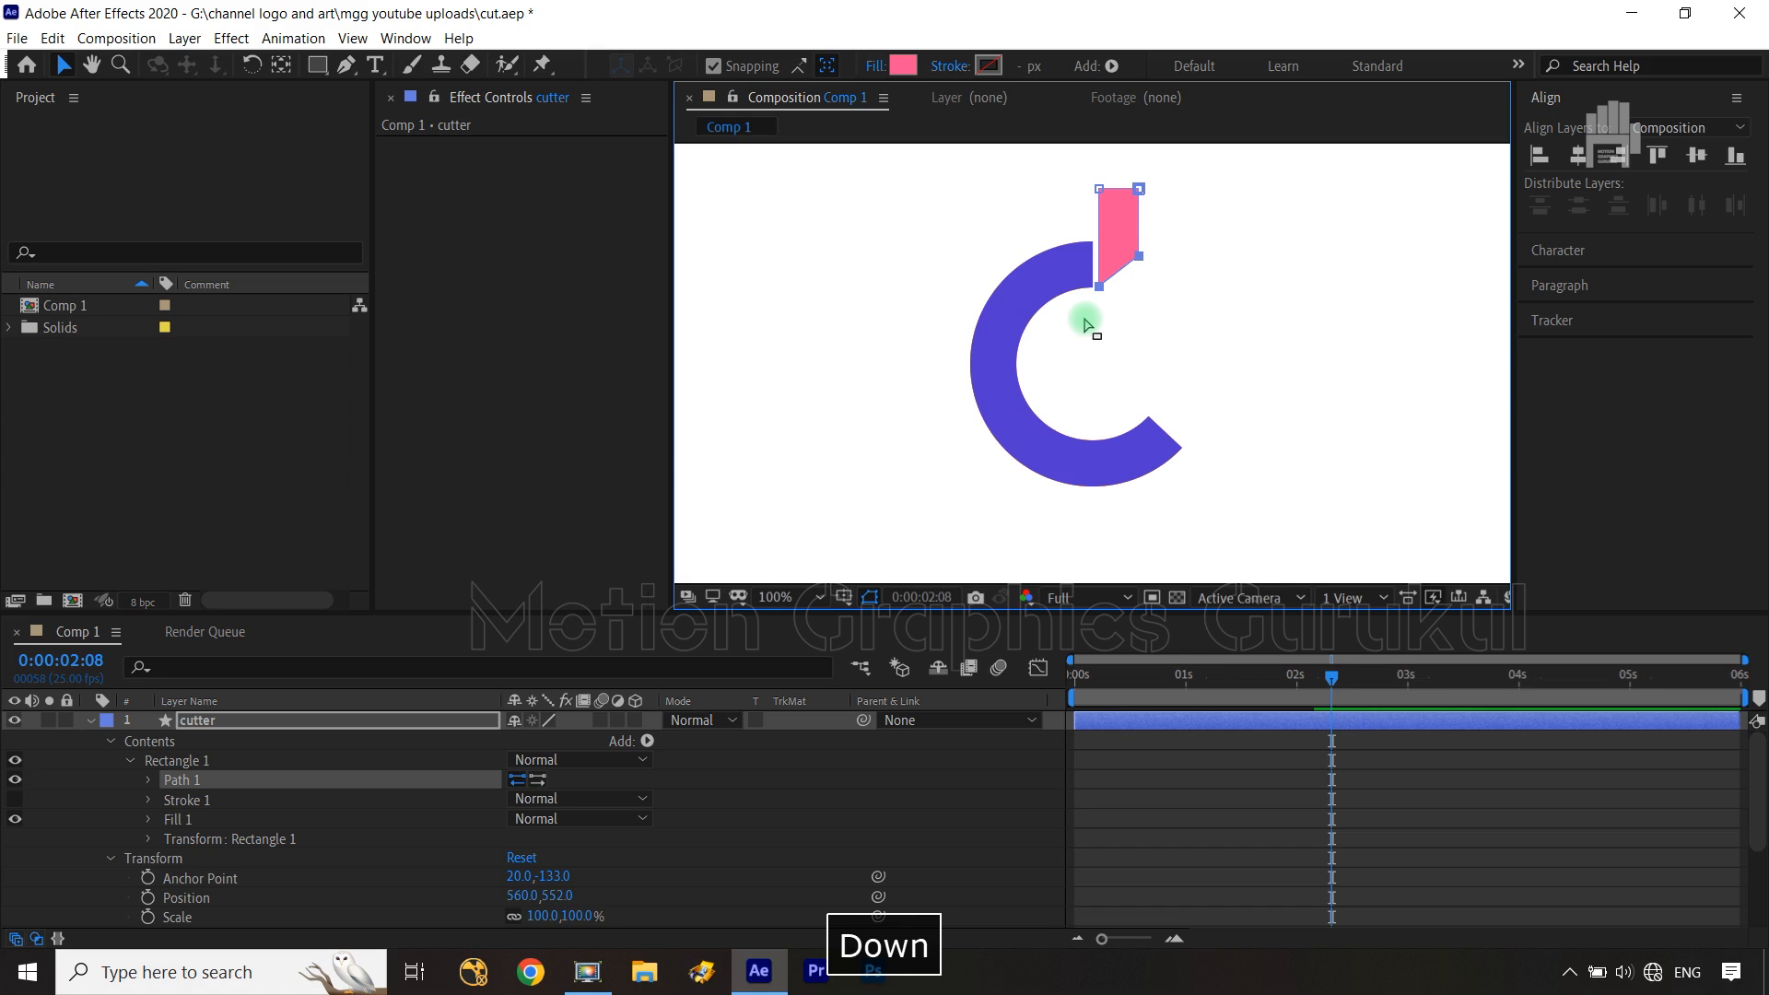
pyautogui.click(949, 817)
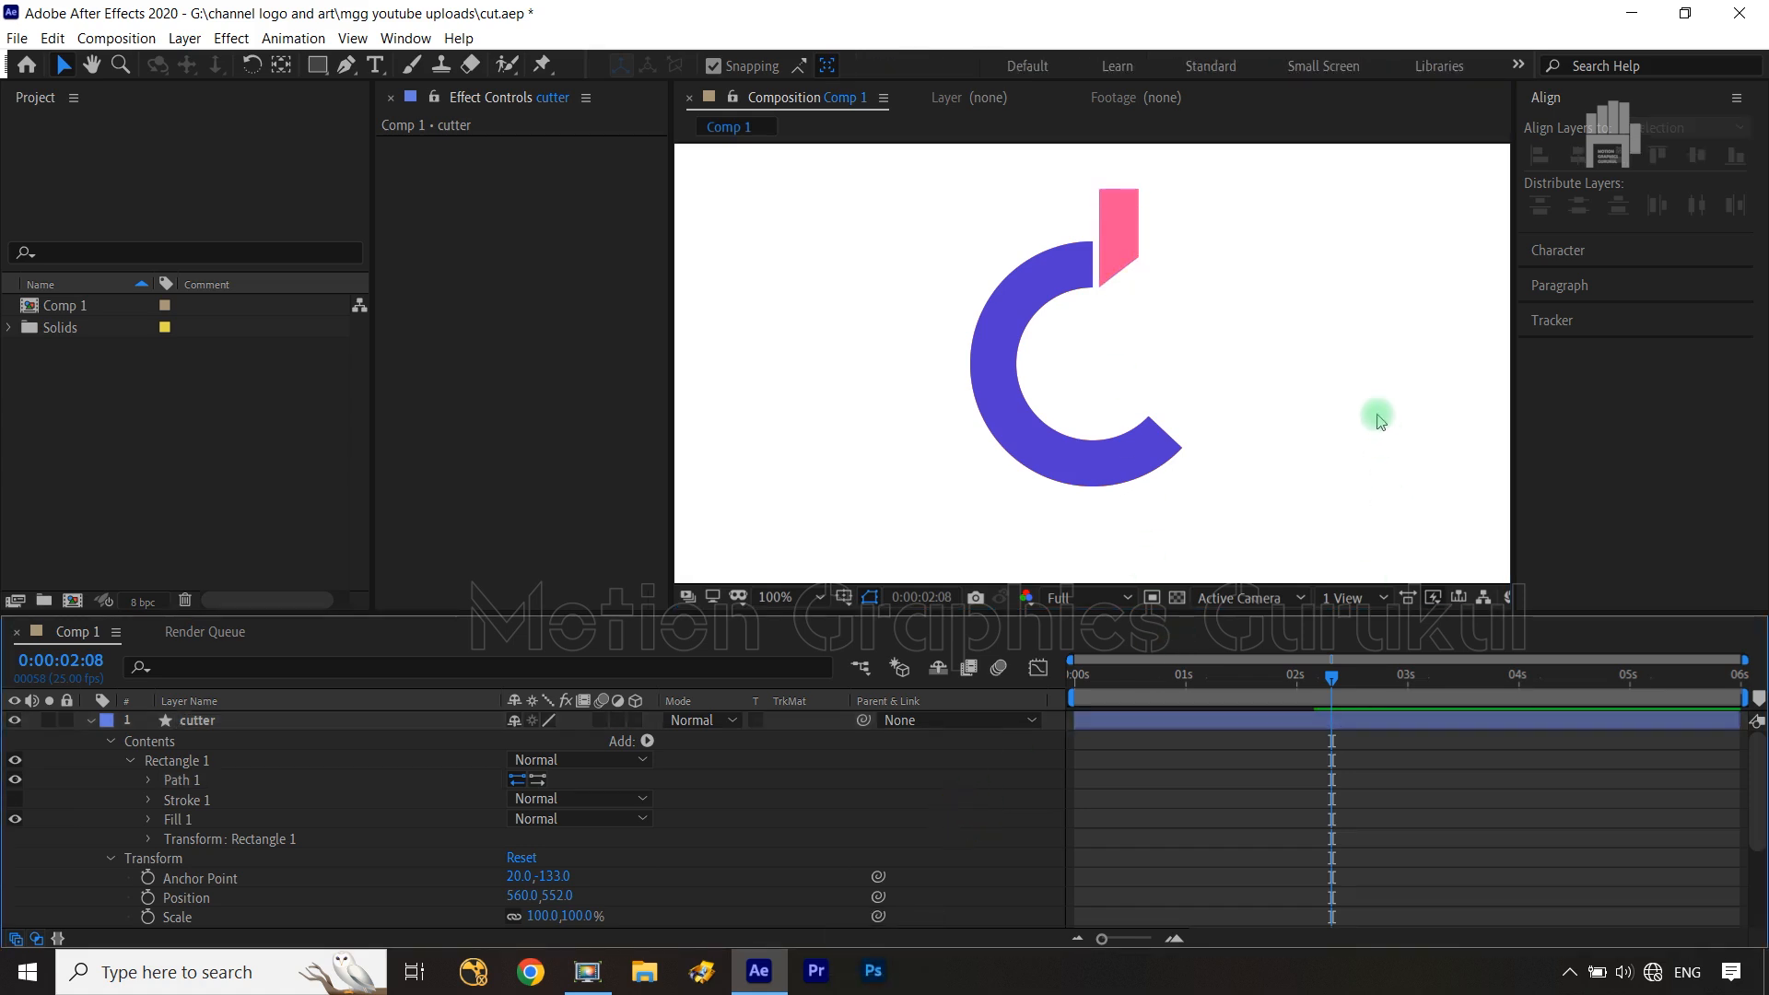
pyautogui.hotkey('shift', '/')
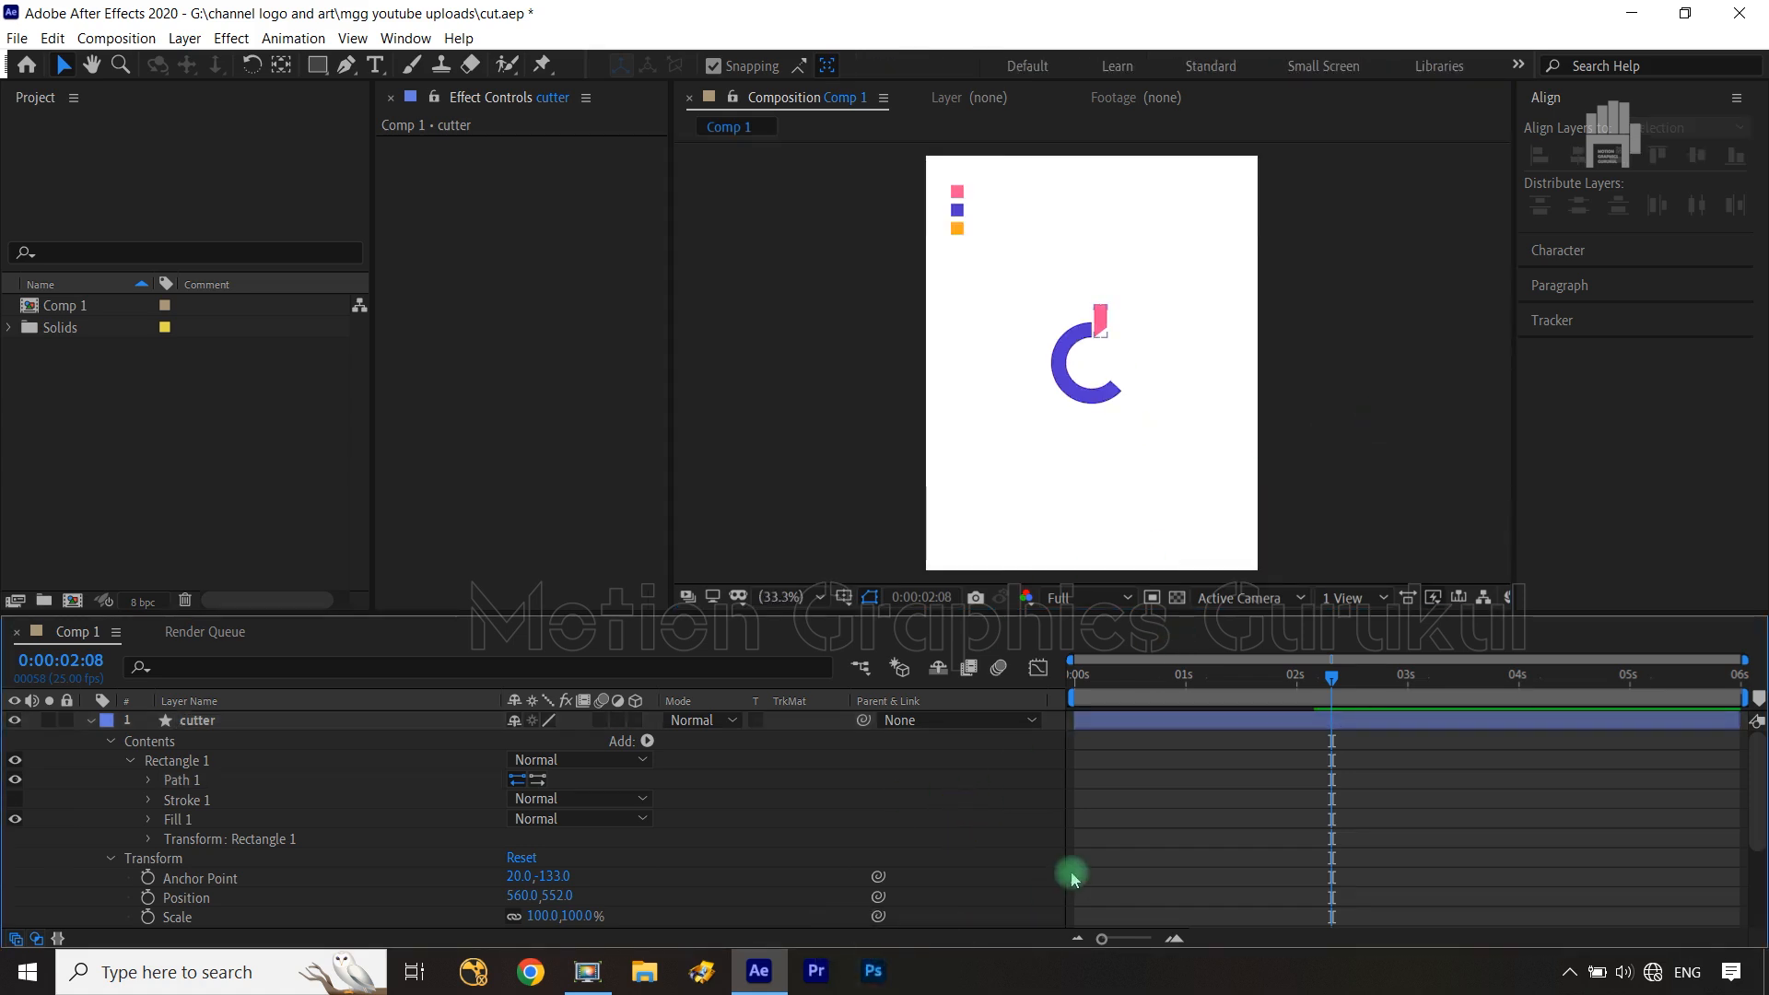
# Collapse the cutter layer, reveal the keyframes of cir1, cir2 and cir3, and set the current time to 0:00:00:22
pyautogui.click(89, 720)
pyautogui.click(231, 740)
pyautogui.keyDown('shift'); pyautogui.click(233, 781); pyautogui.keyUp('shift')
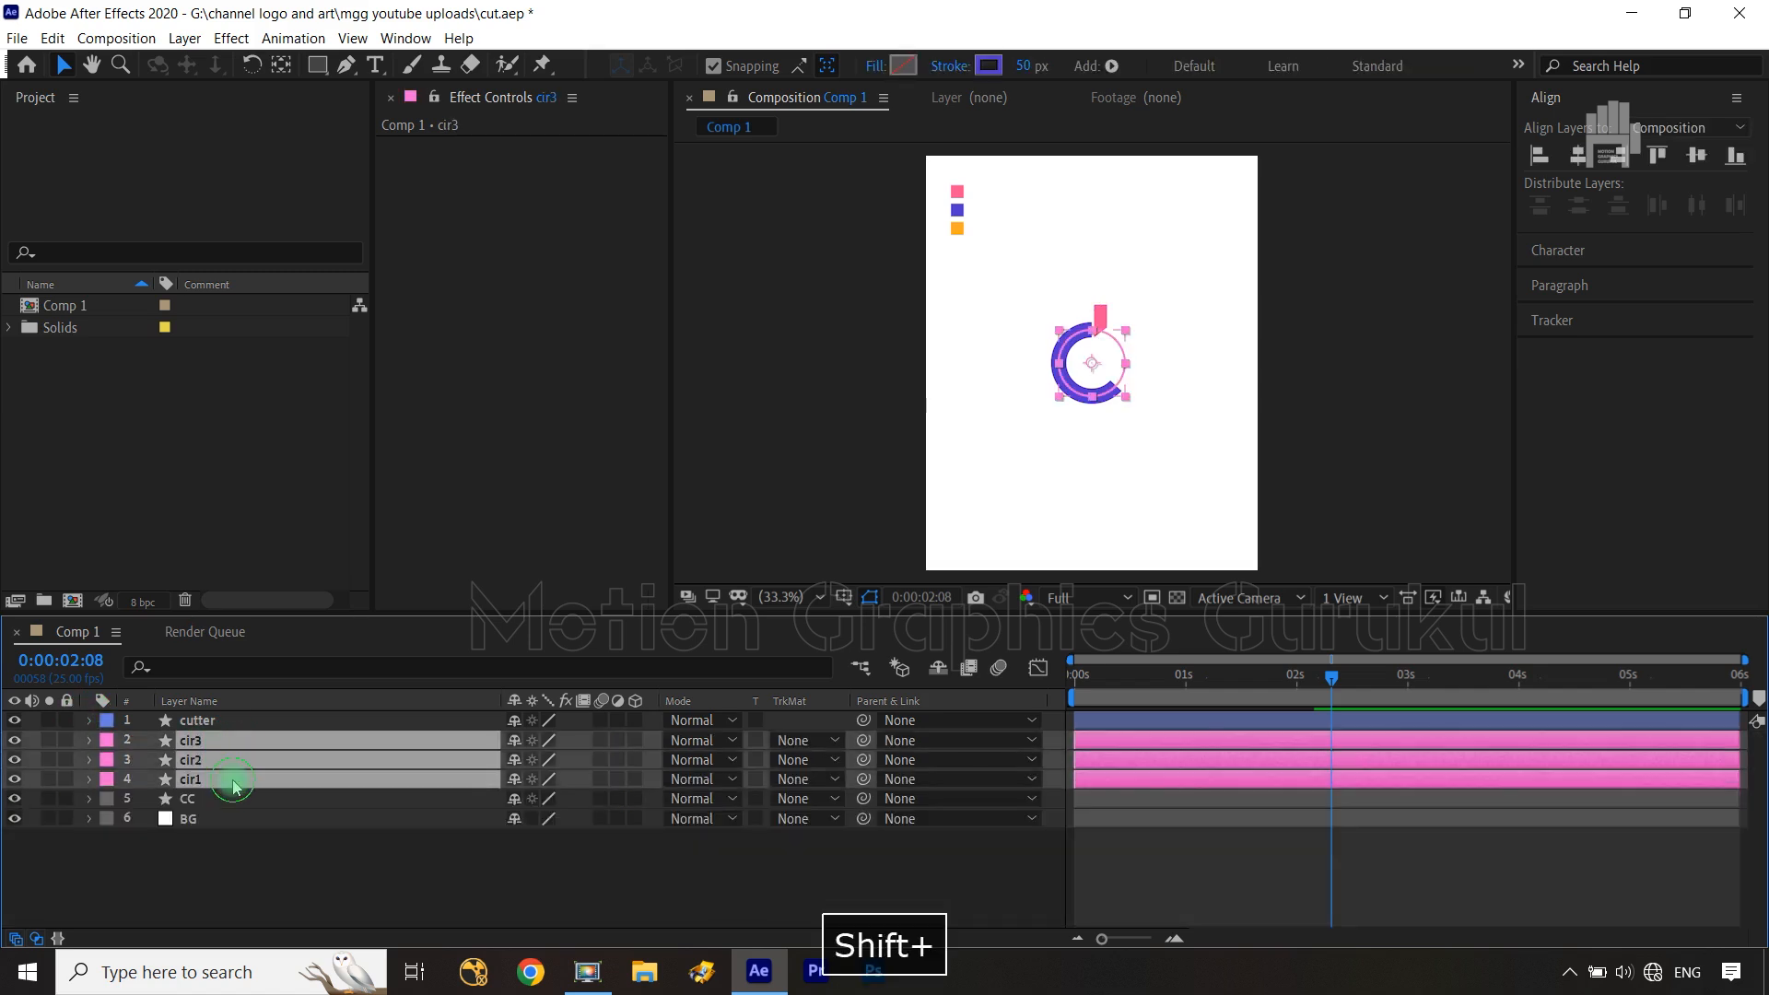
pyautogui.press('u')
pyautogui.press('pageup')
pyautogui.press('pageup')
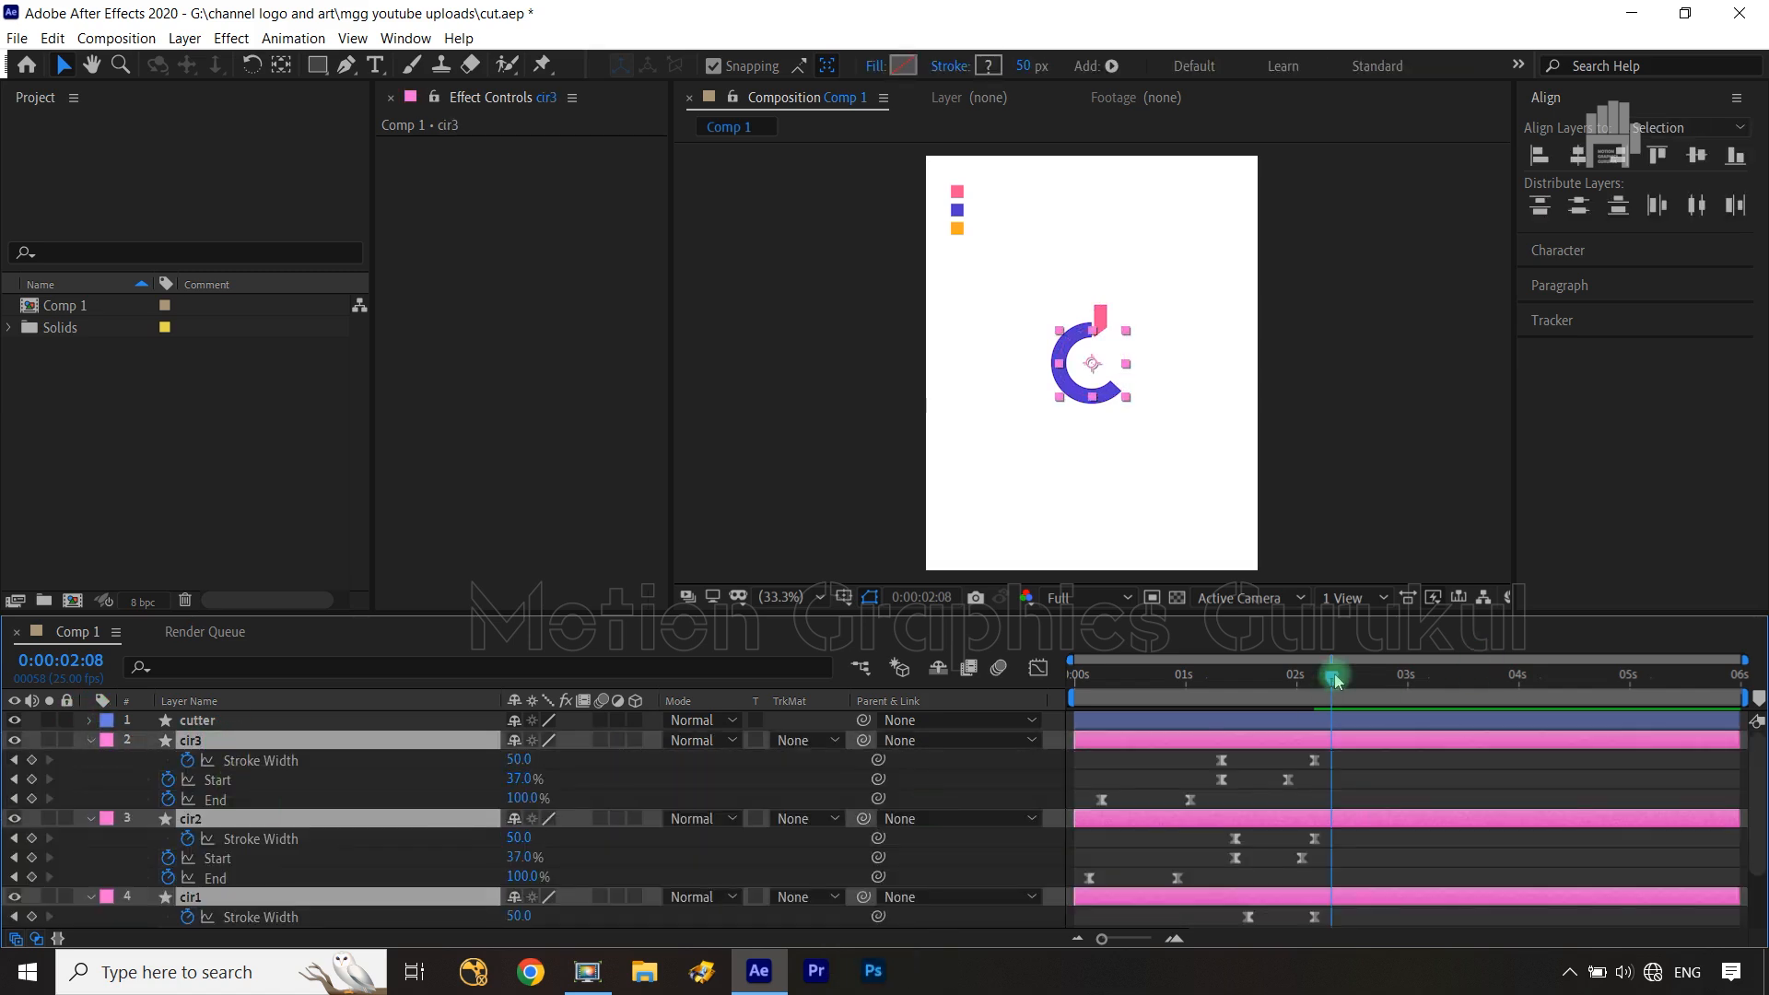
pyautogui.moveTo(1276, 693); pyautogui.dragTo(1203, 708)
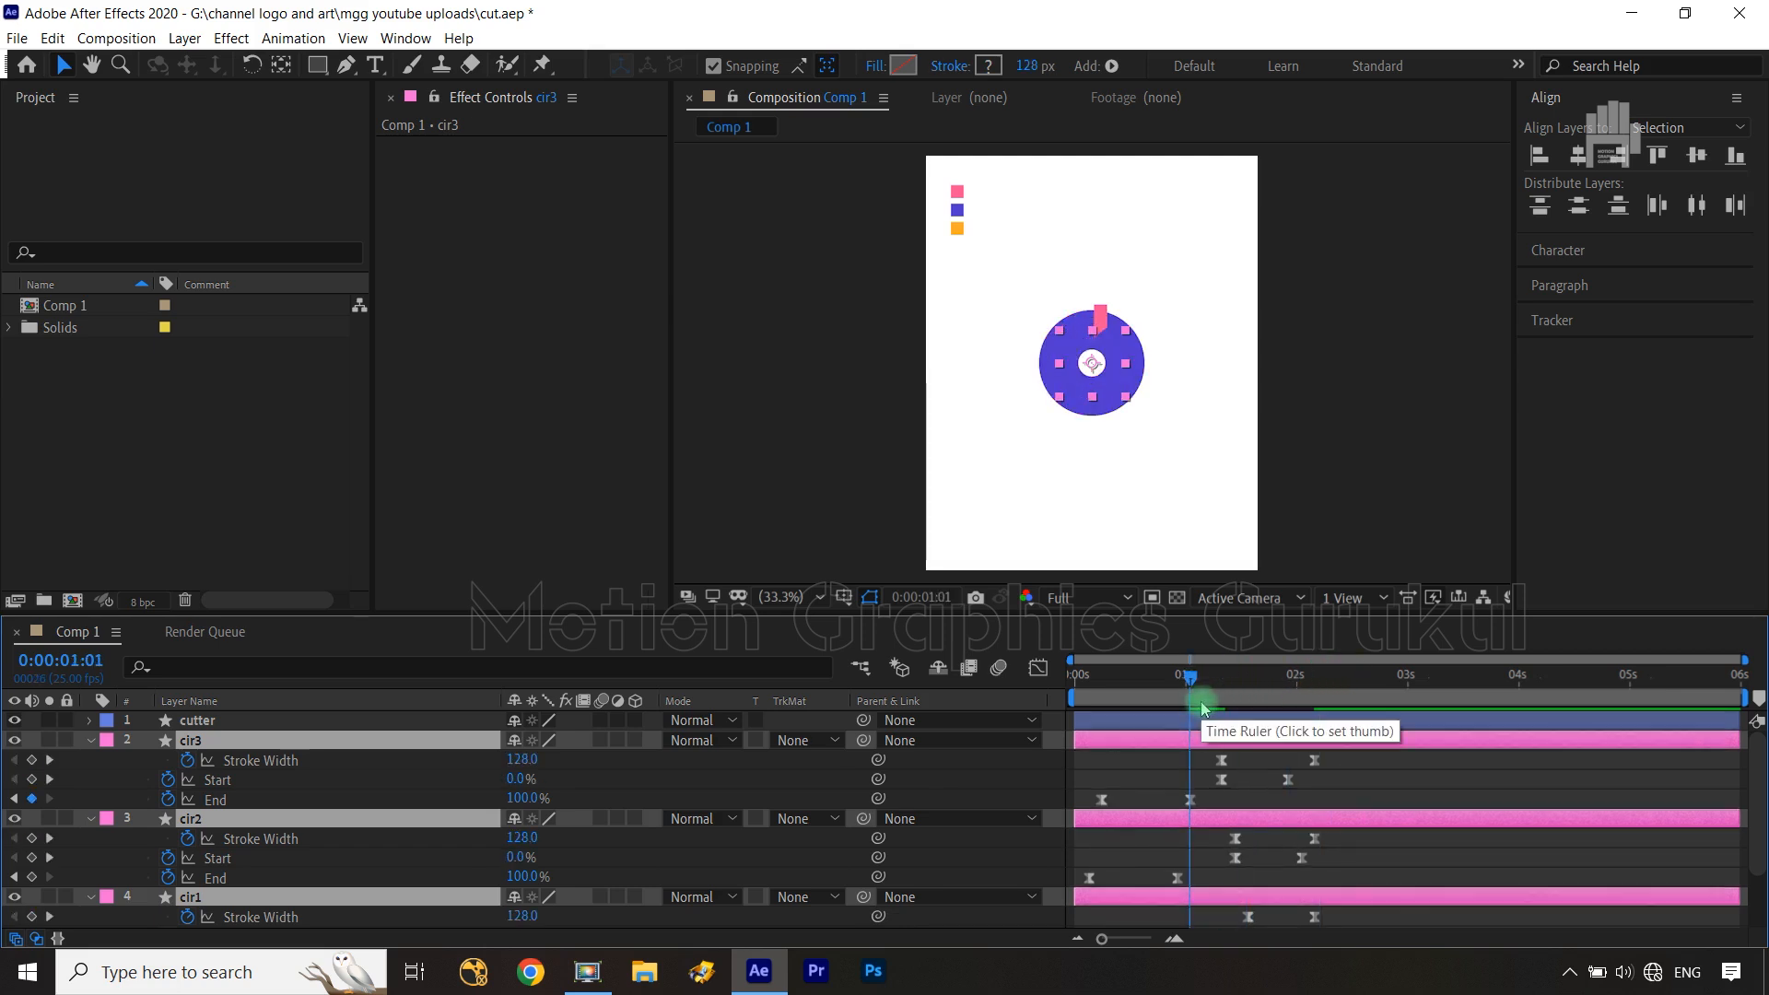
pyautogui.hotkey('ctrl', 'Left')
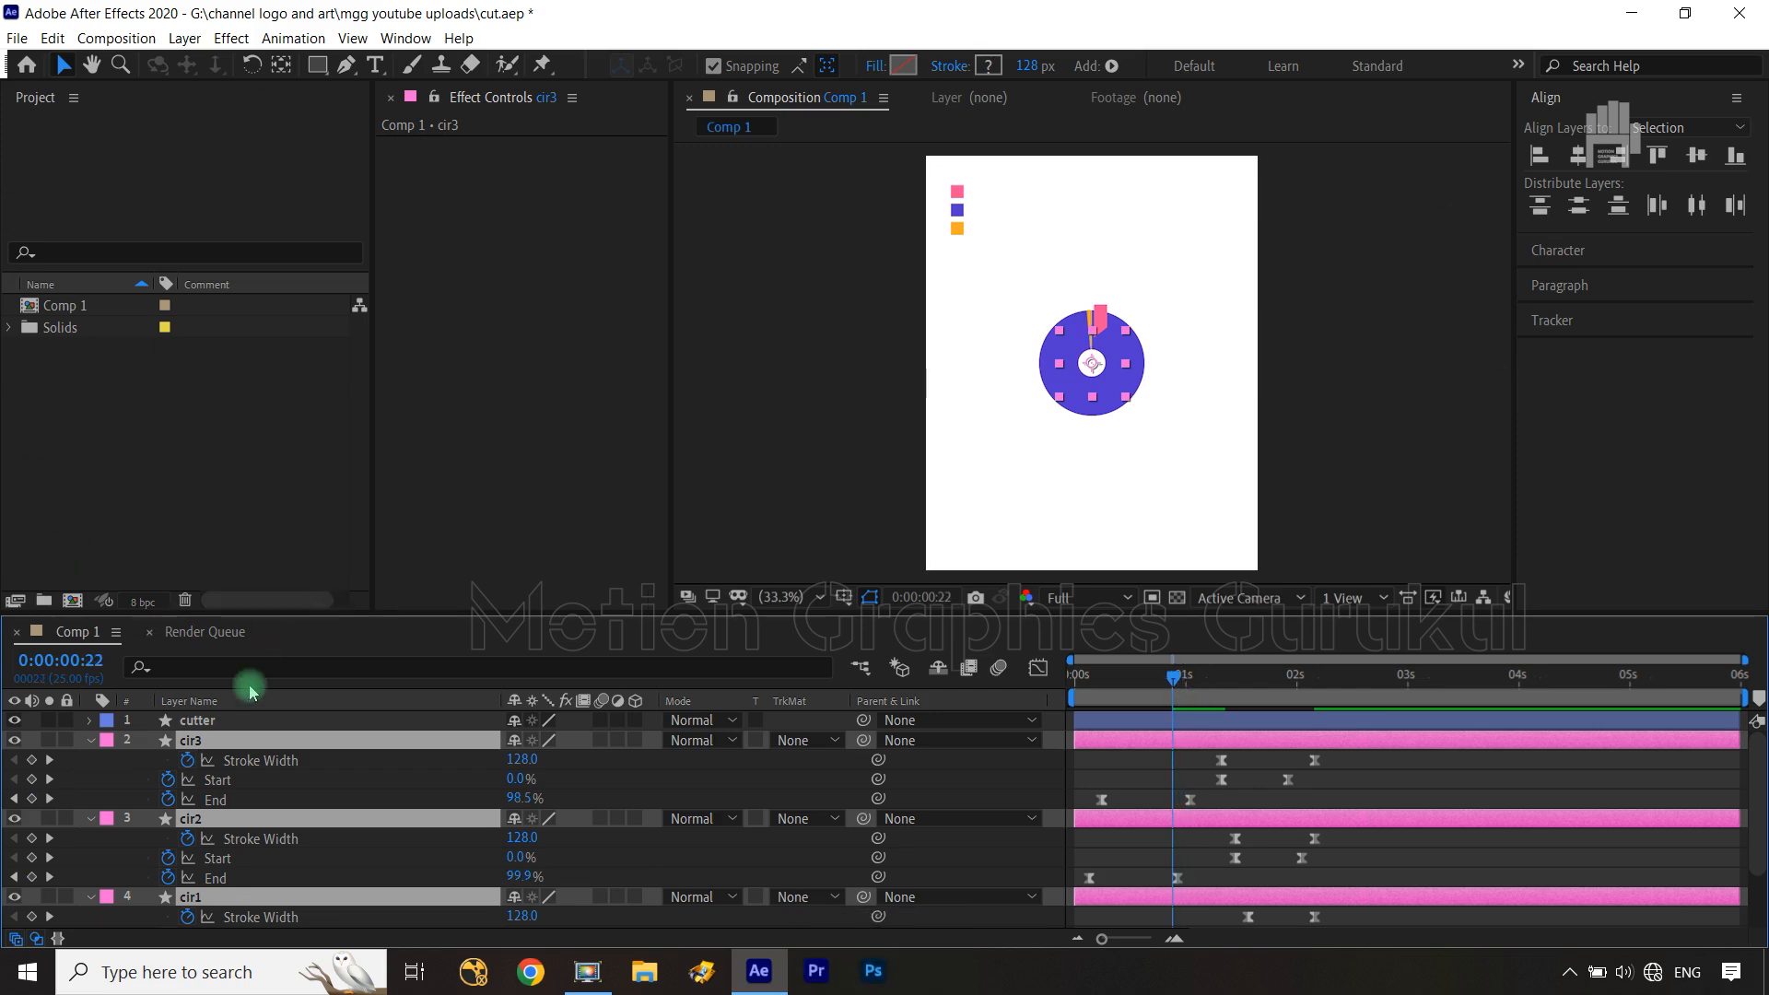
# Add a Path keyframe to the cutter and shift it in line with cir3's first Stroke Width keyframe
pyautogui.click(232, 722)
pyautogui.click(89, 721)
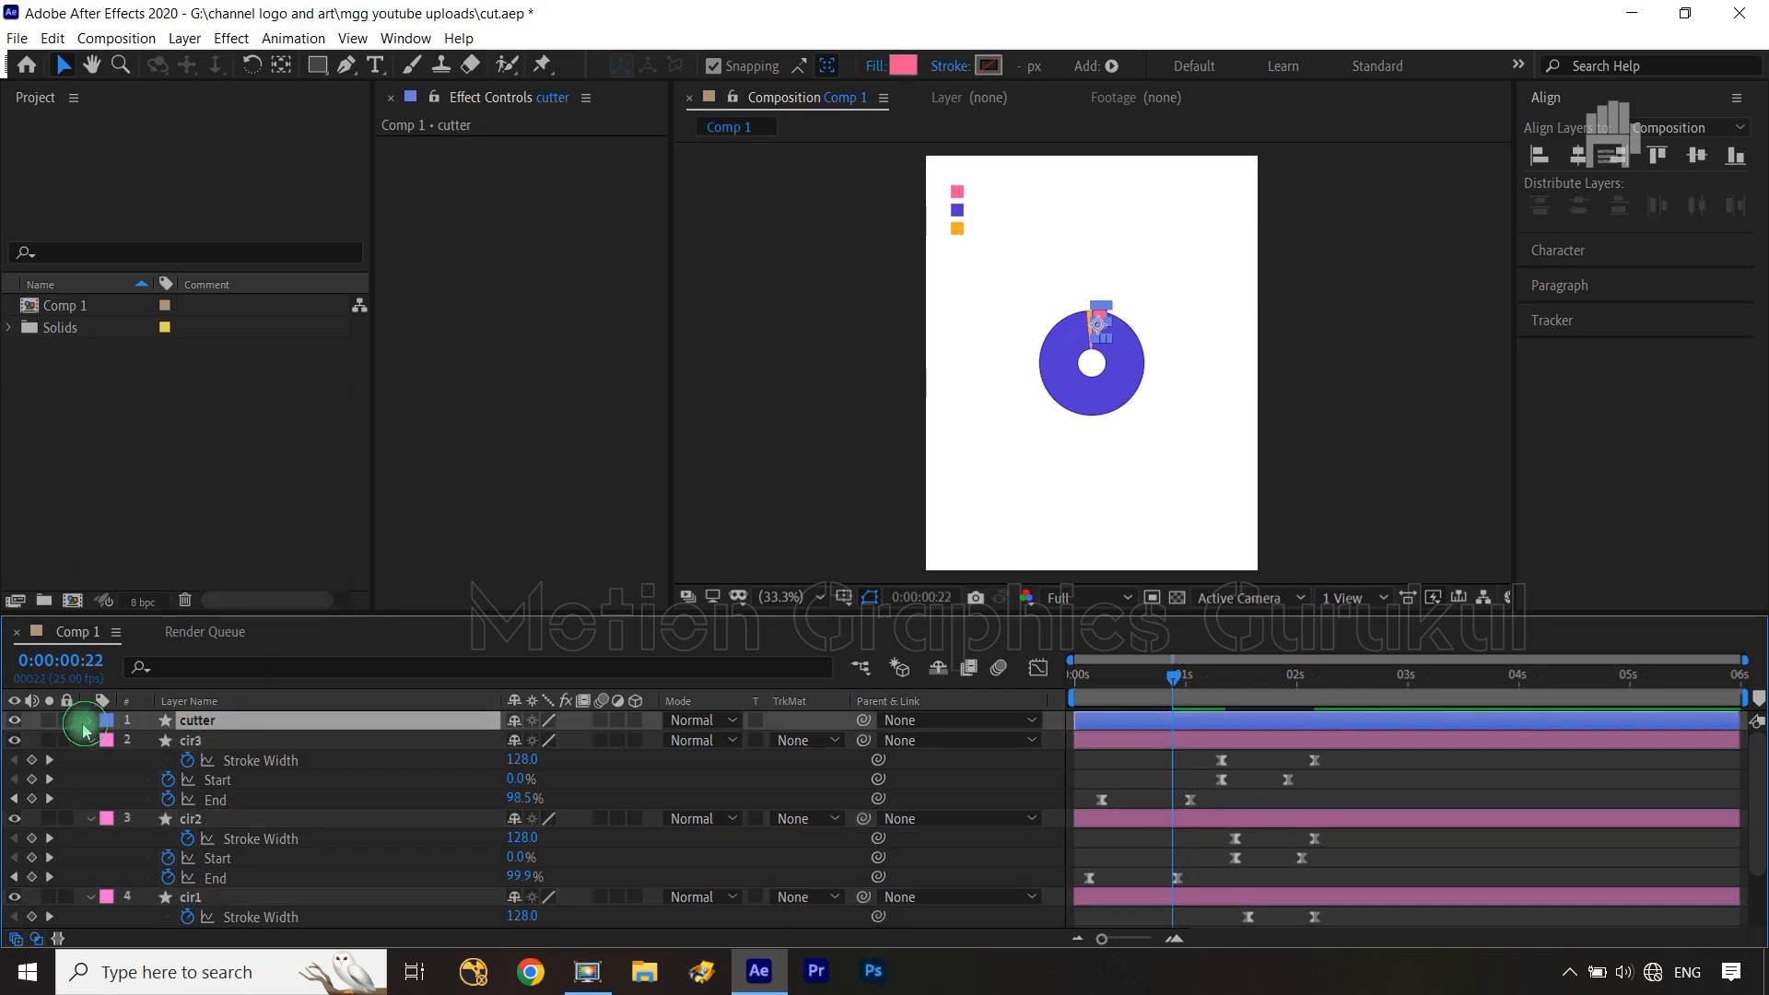
pyautogui.click(140, 781)
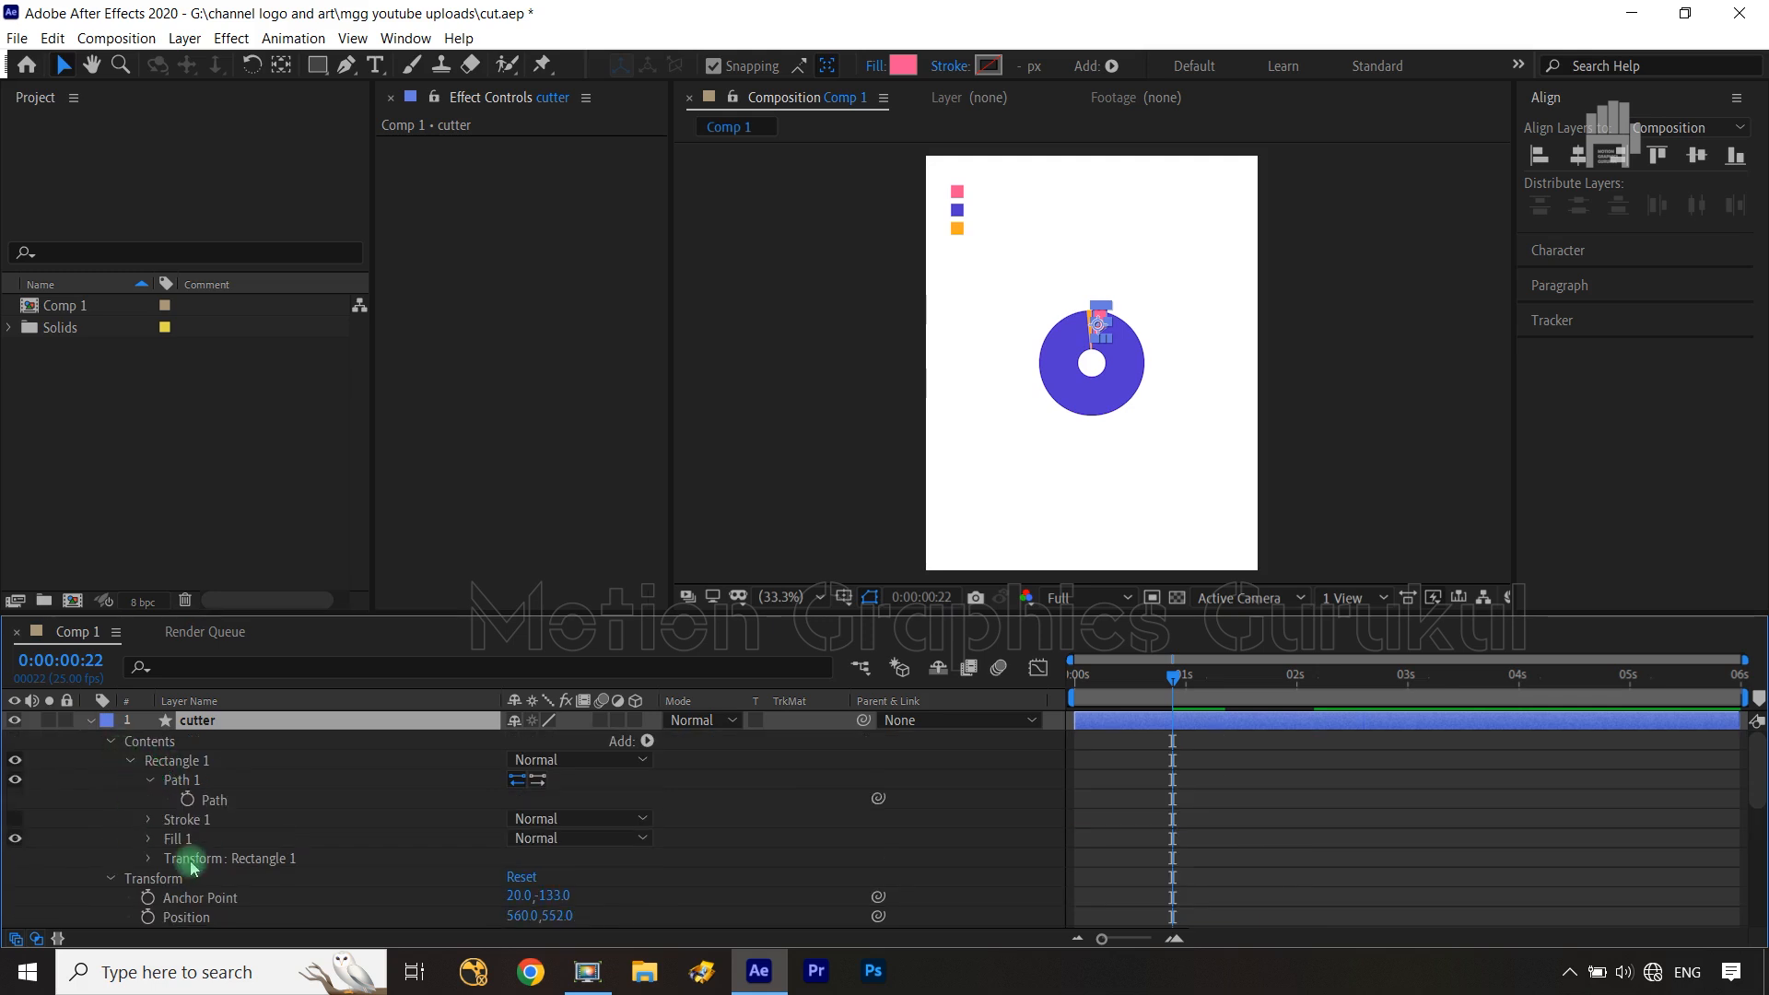
pyautogui.click(187, 799)
pyautogui.click(286, 723)
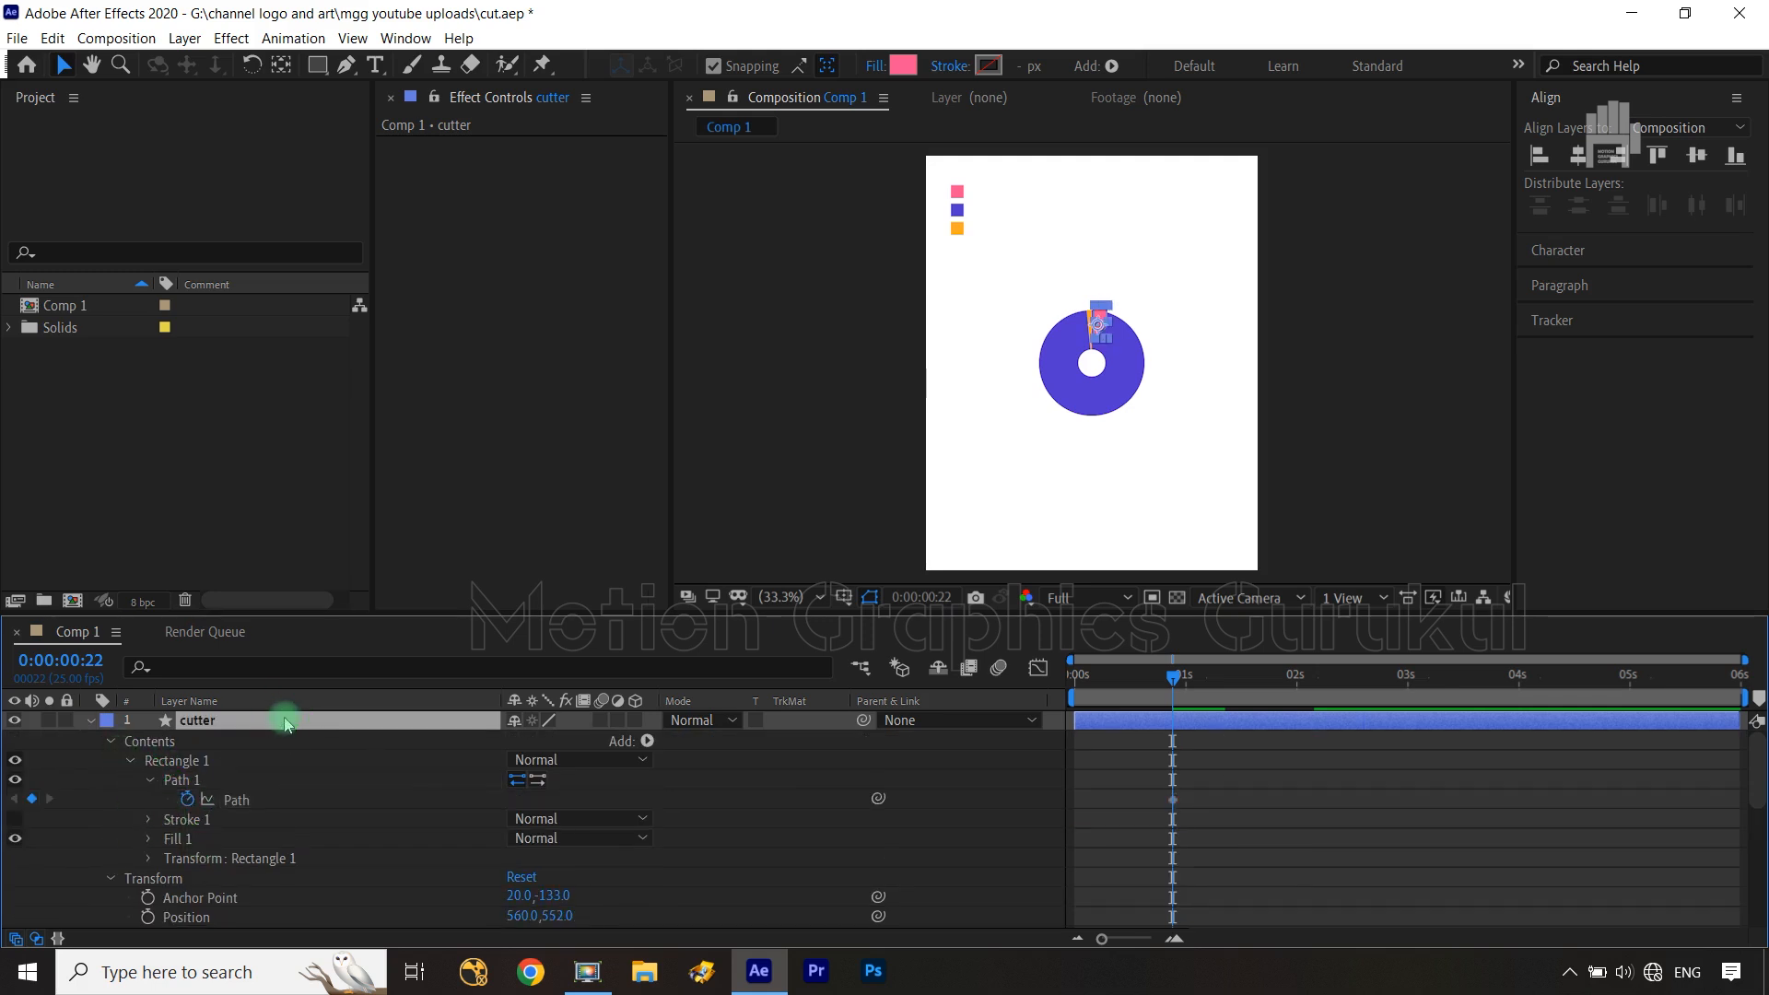
pyautogui.press('u')
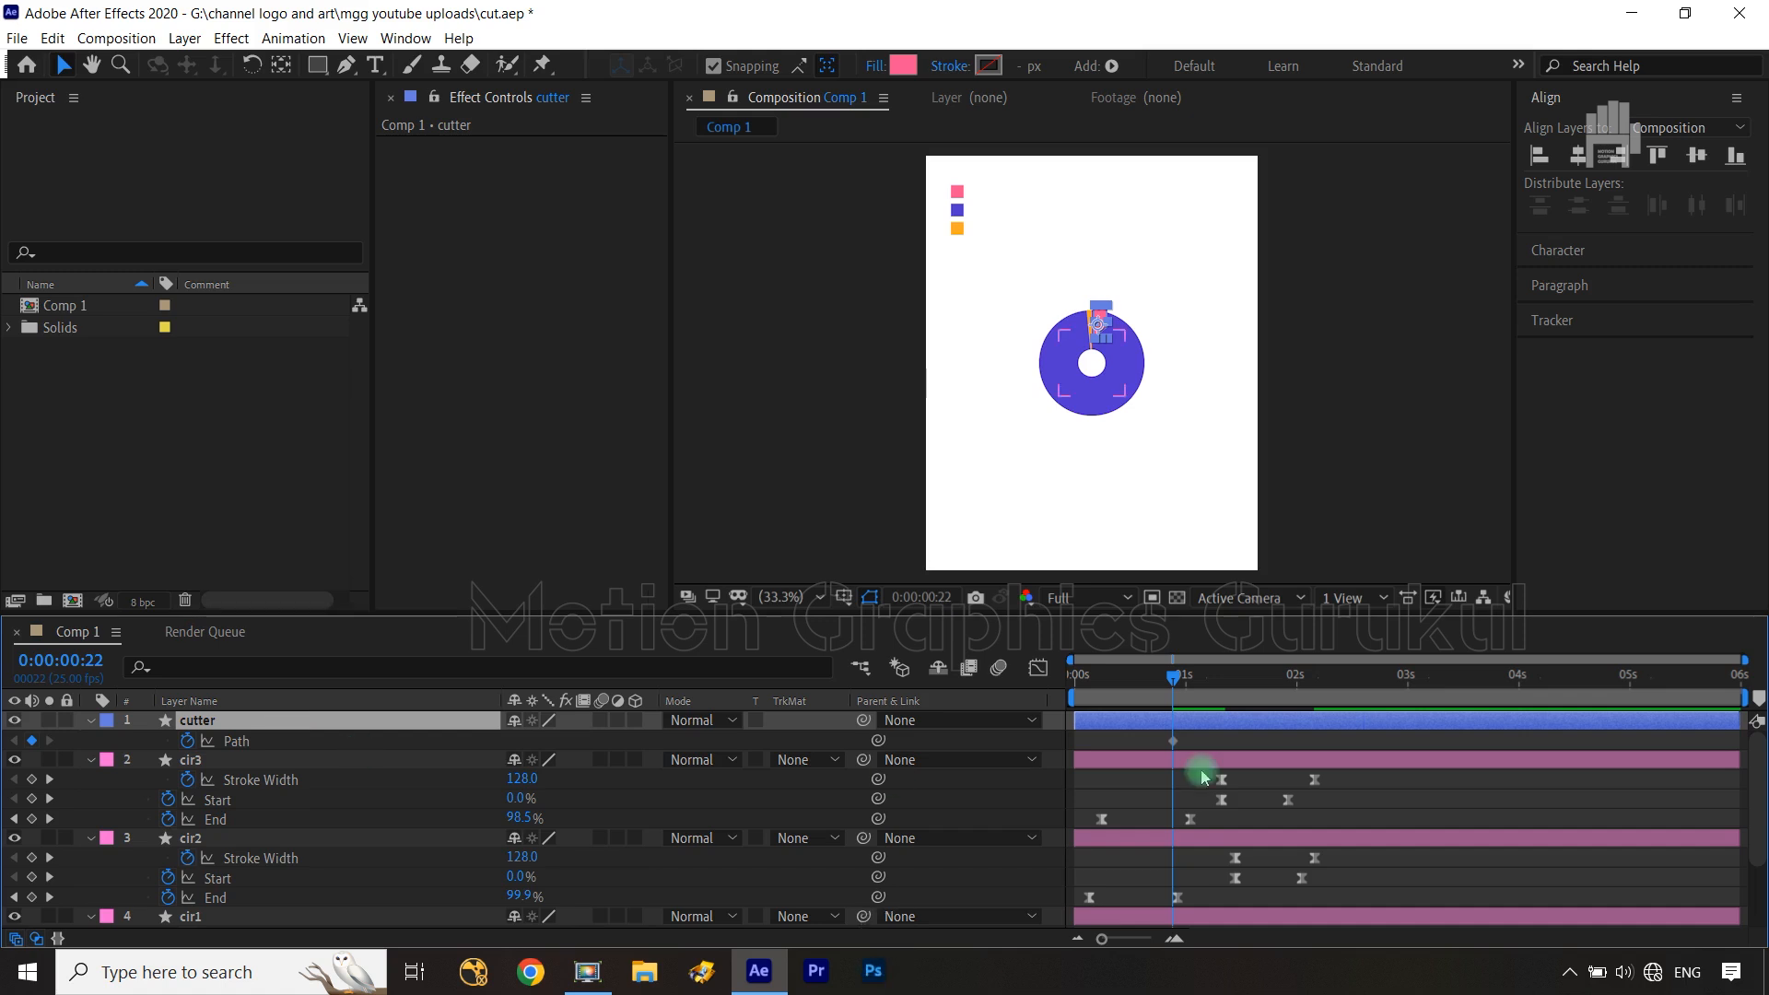
pyautogui.moveTo(1173, 740); pyautogui.dragTo(1223, 761)
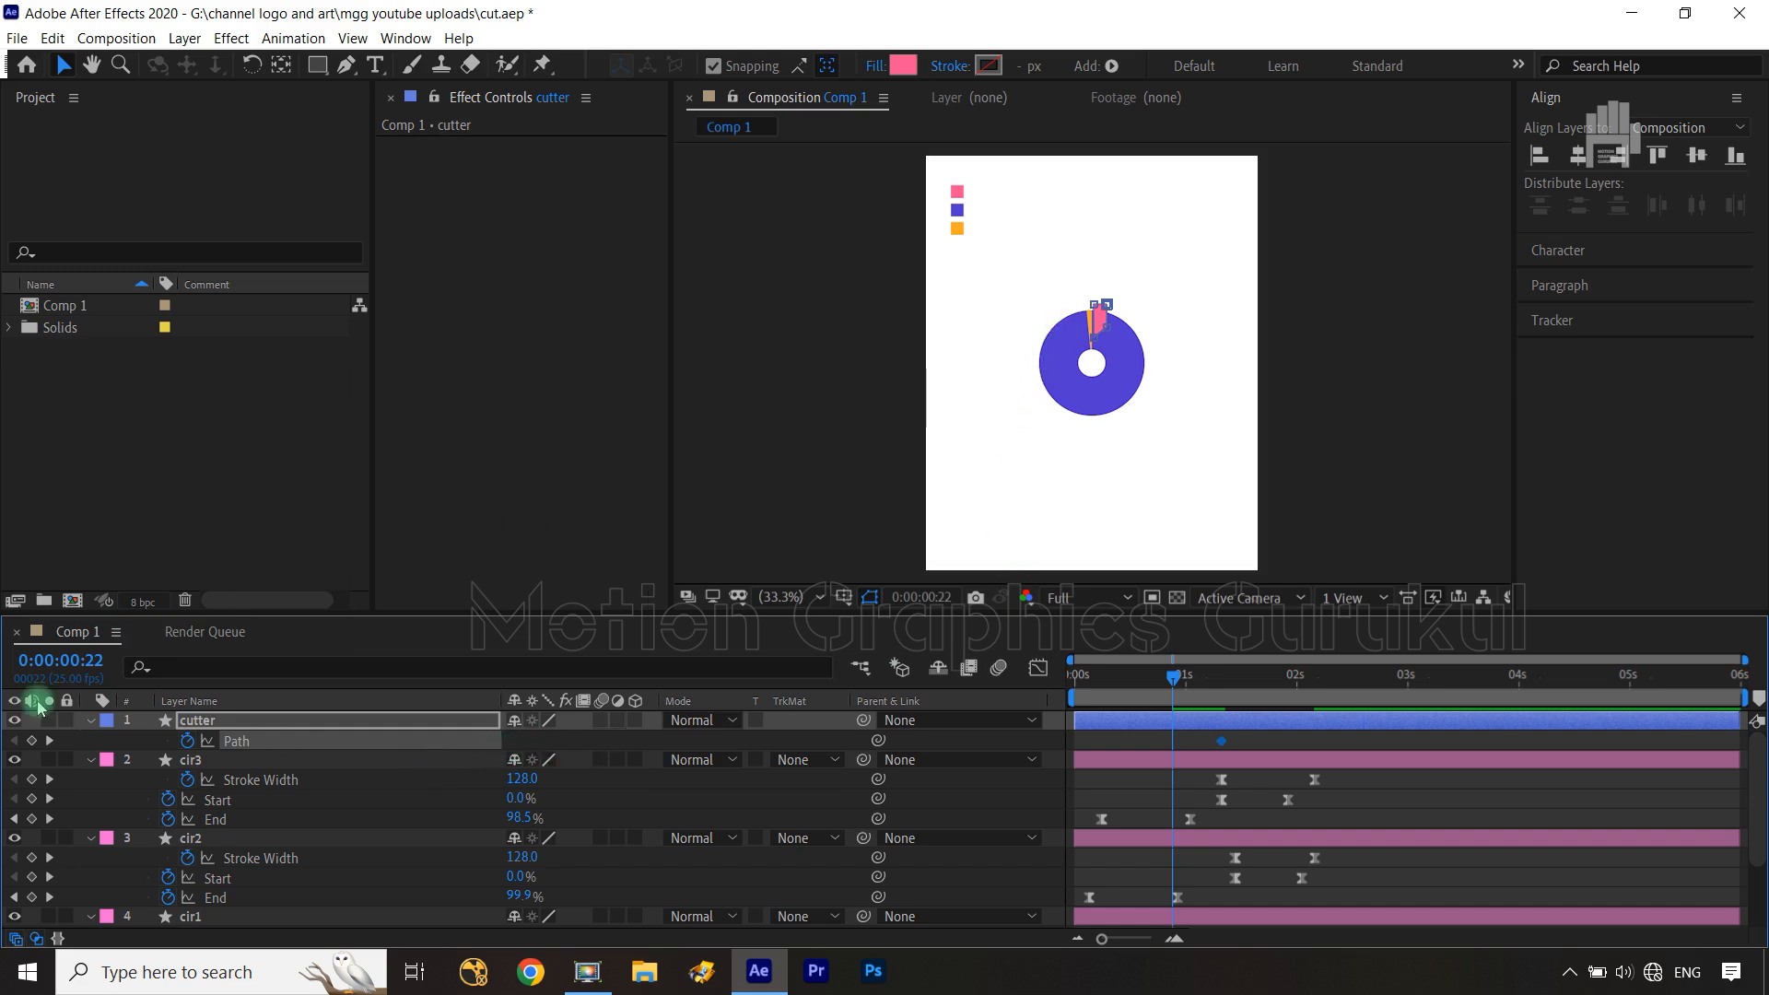
# At 0:00:00:22, move all vertices of the cutter's path straight down so the blade overlaps the disc's centre hole
pyautogui.press('/')
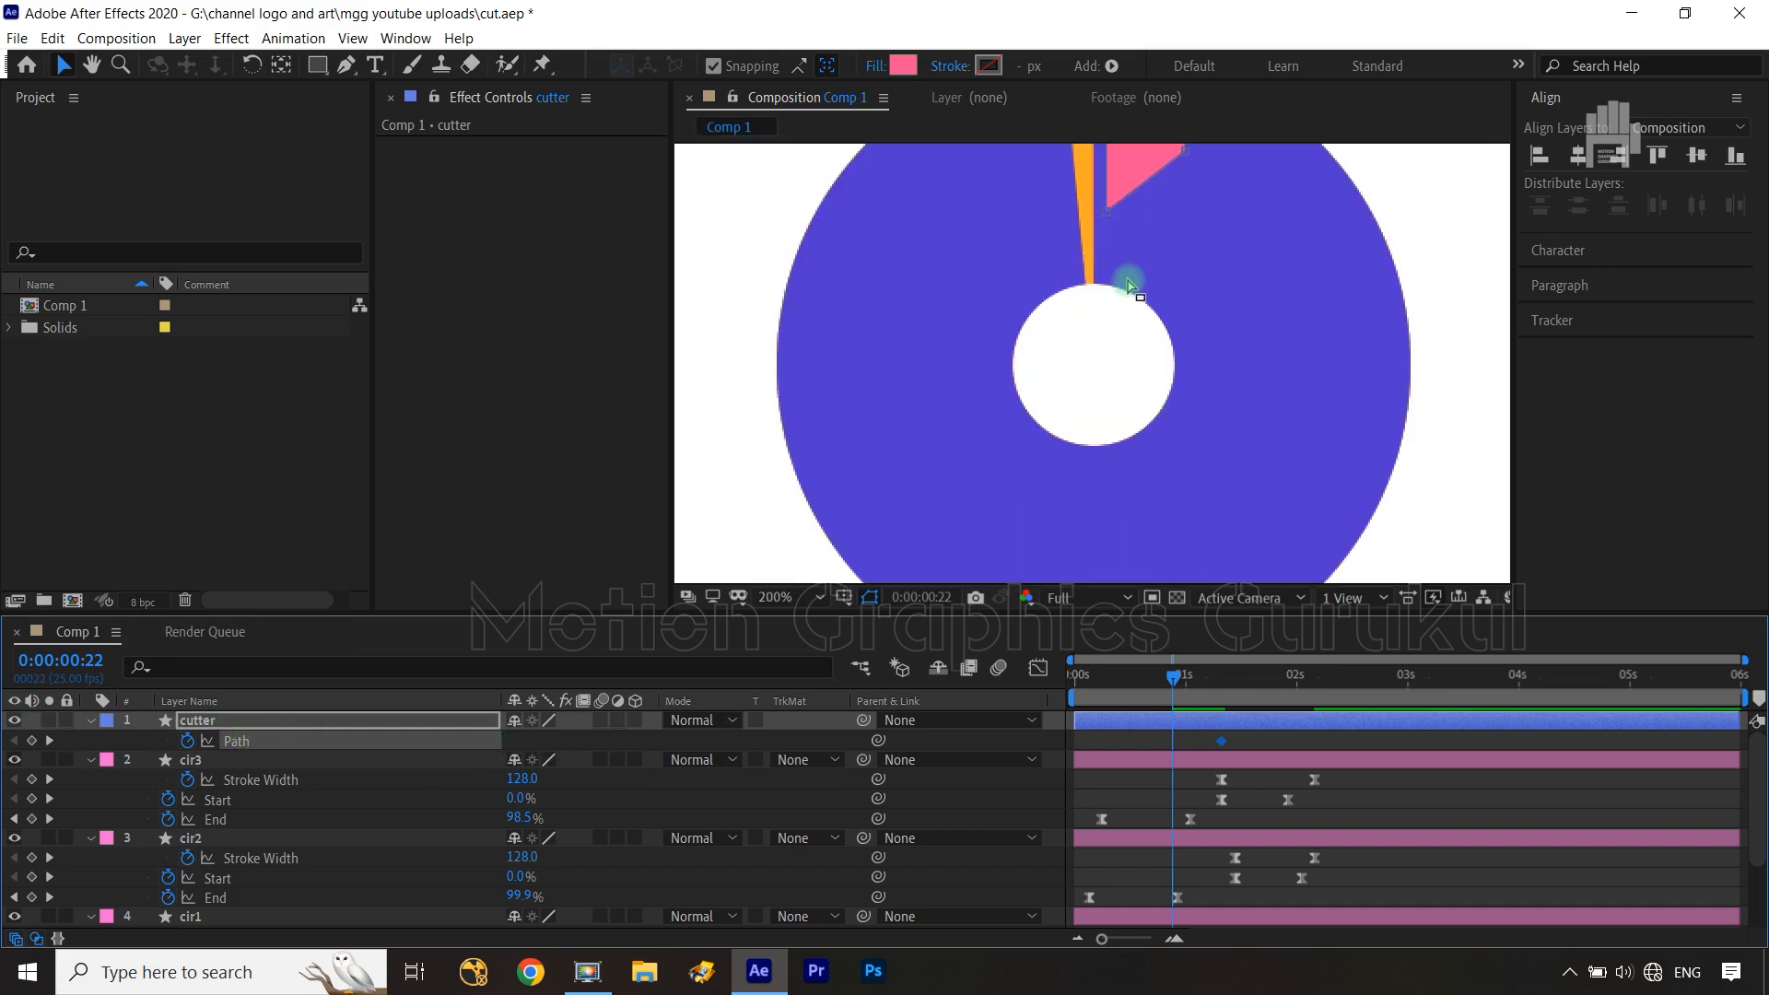
pyautogui.moveTo(1047, 166); pyautogui.dragTo(1191, 315)
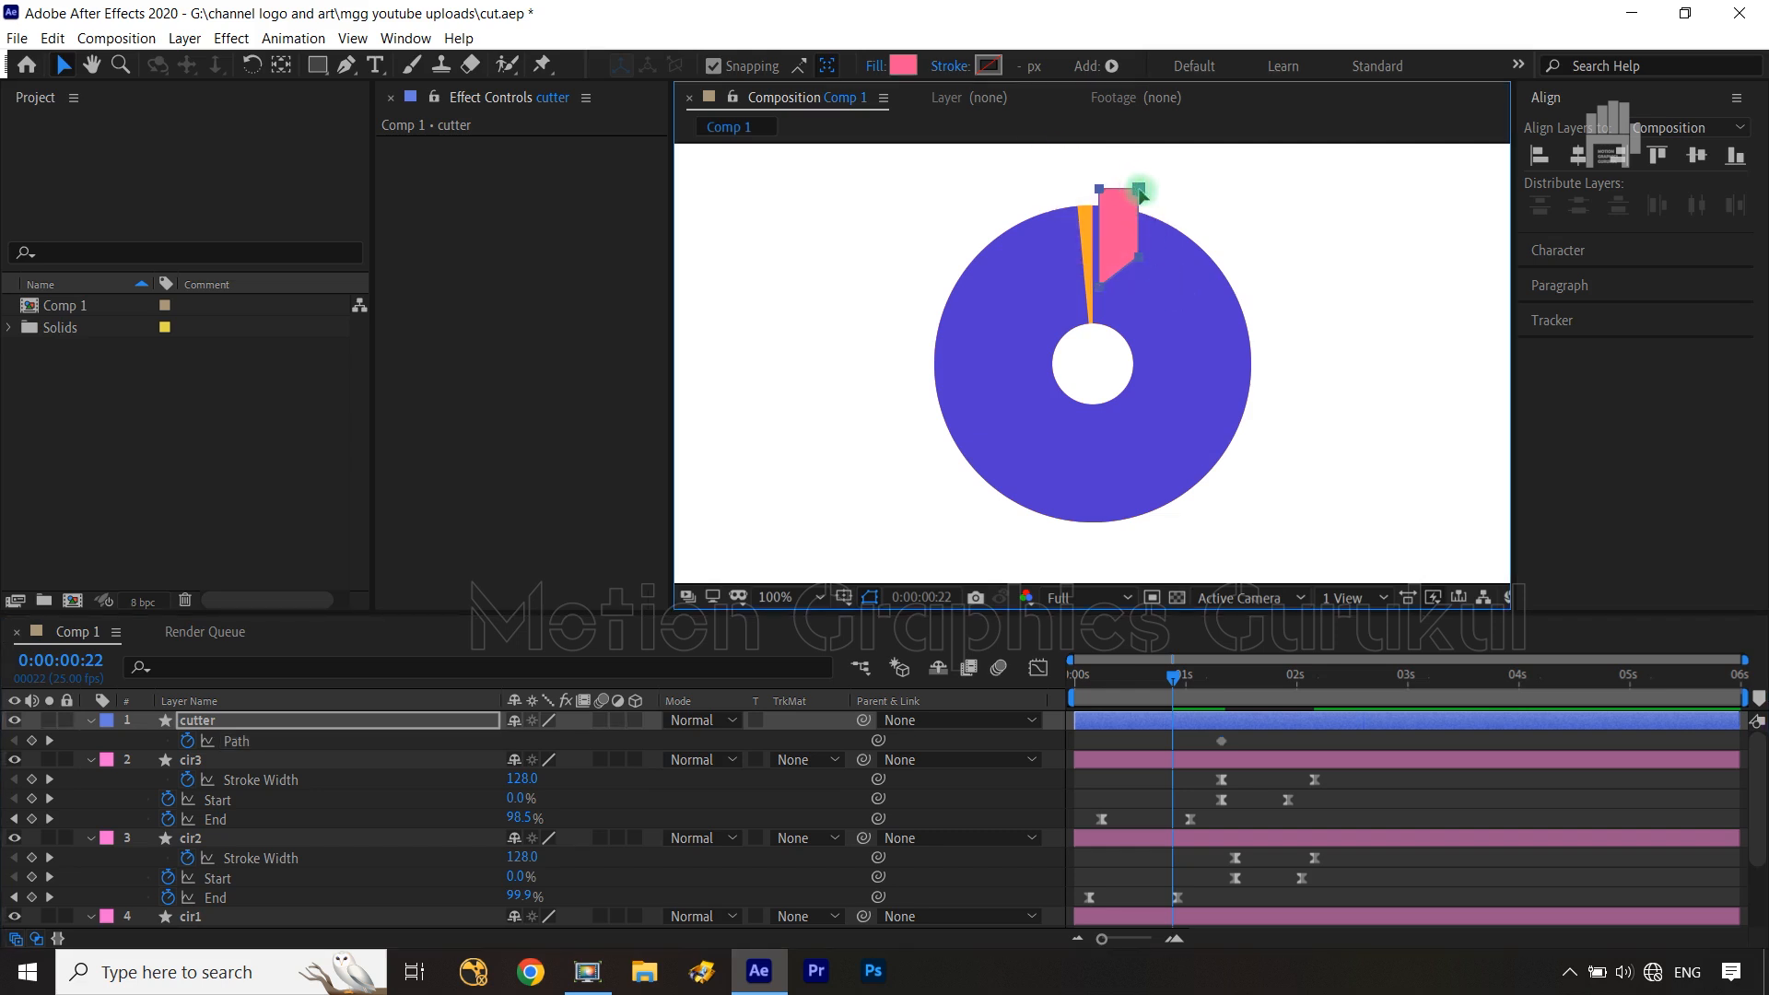
pyautogui.moveTo(1139, 194); pyautogui.dragTo(1142, 304)
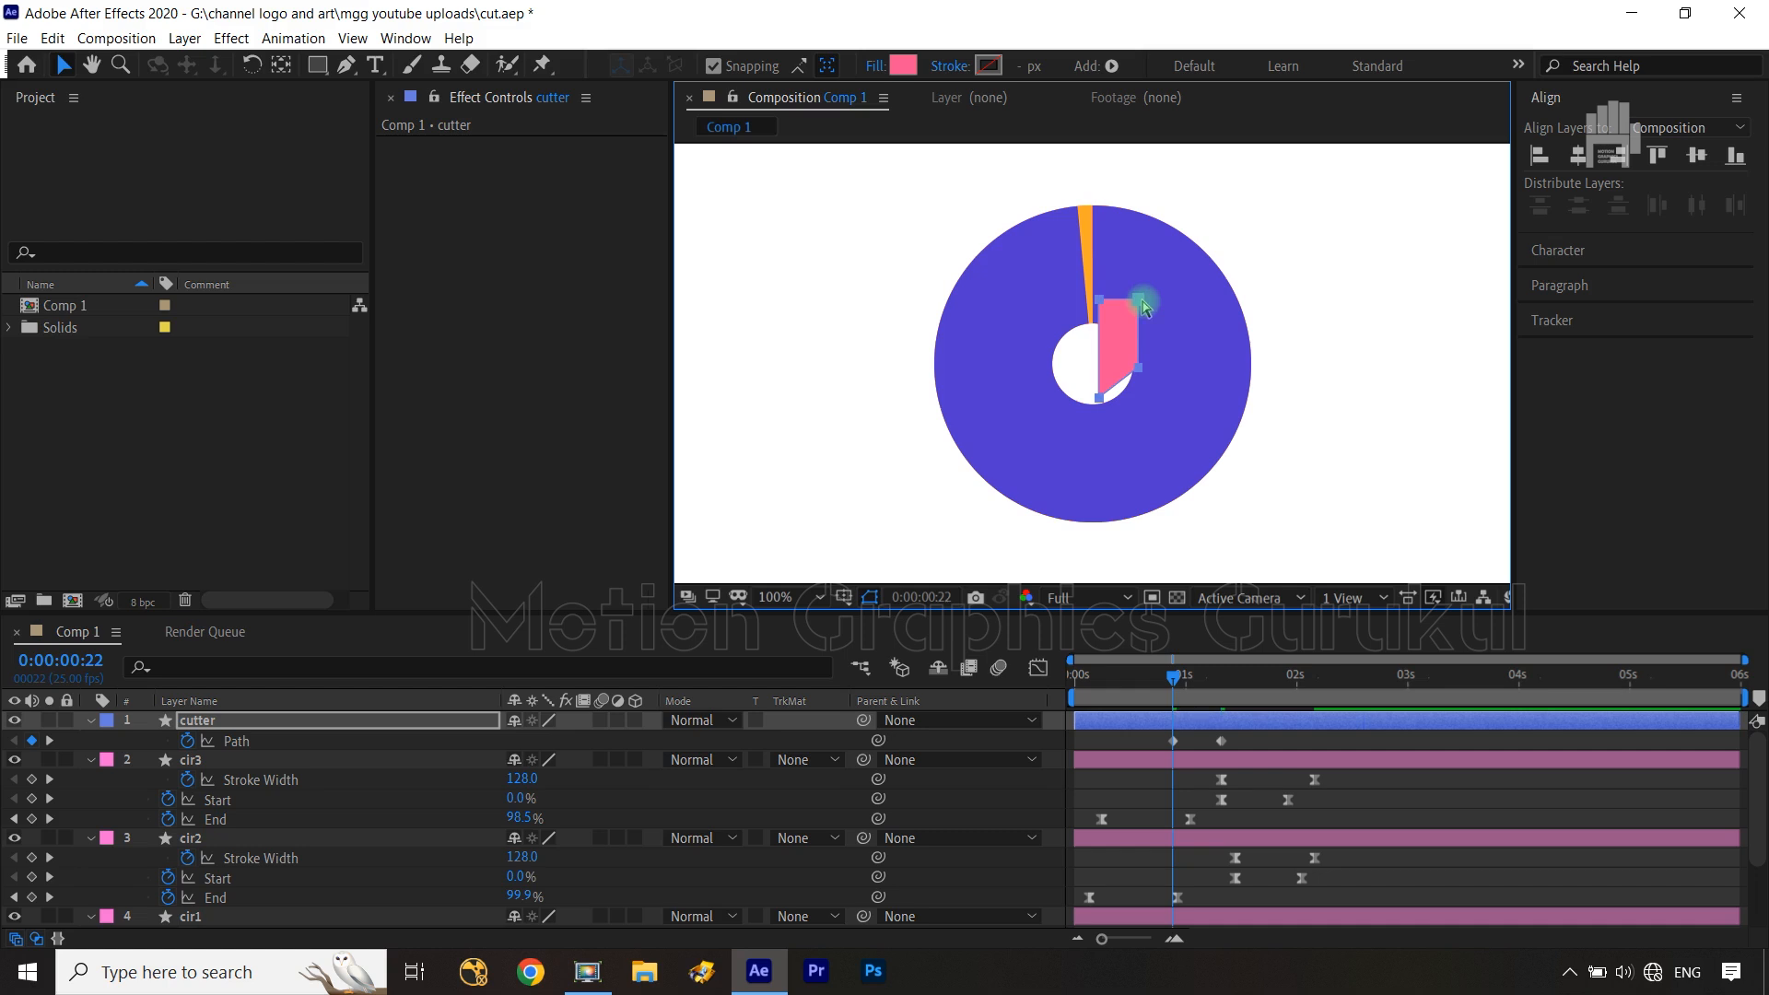
# At 0:00:01:03, raise the two top vertices of the cutter's path above the disc to stretch the blade mid-motion
pyautogui.hotkey('ctrl', 'Right')
pyautogui.hotkey('ctrl', 'Right')
pyautogui.hotkey('ctrl', 'Right')
pyautogui.hotkey('ctrl', 'Right')
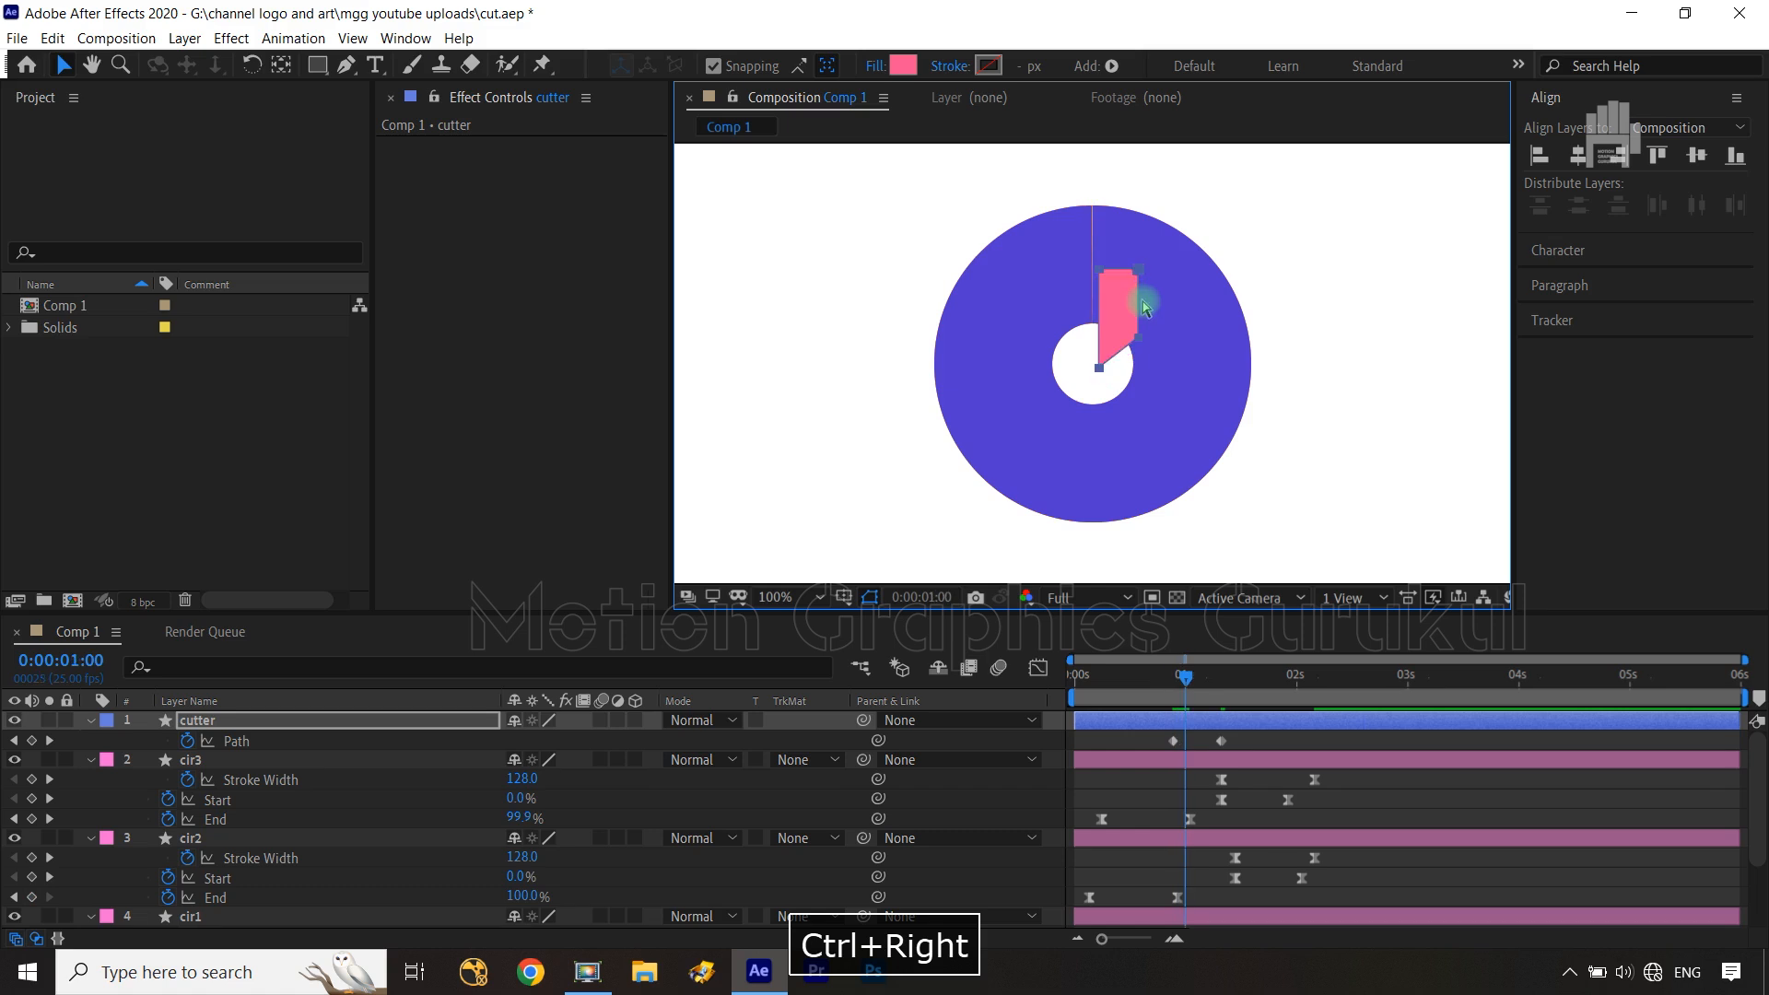
pyautogui.hotkey('ctrl', 'Right')
pyautogui.hotkey('ctrl', 'Right')
pyautogui.hotkey('ctrl', 'Right')
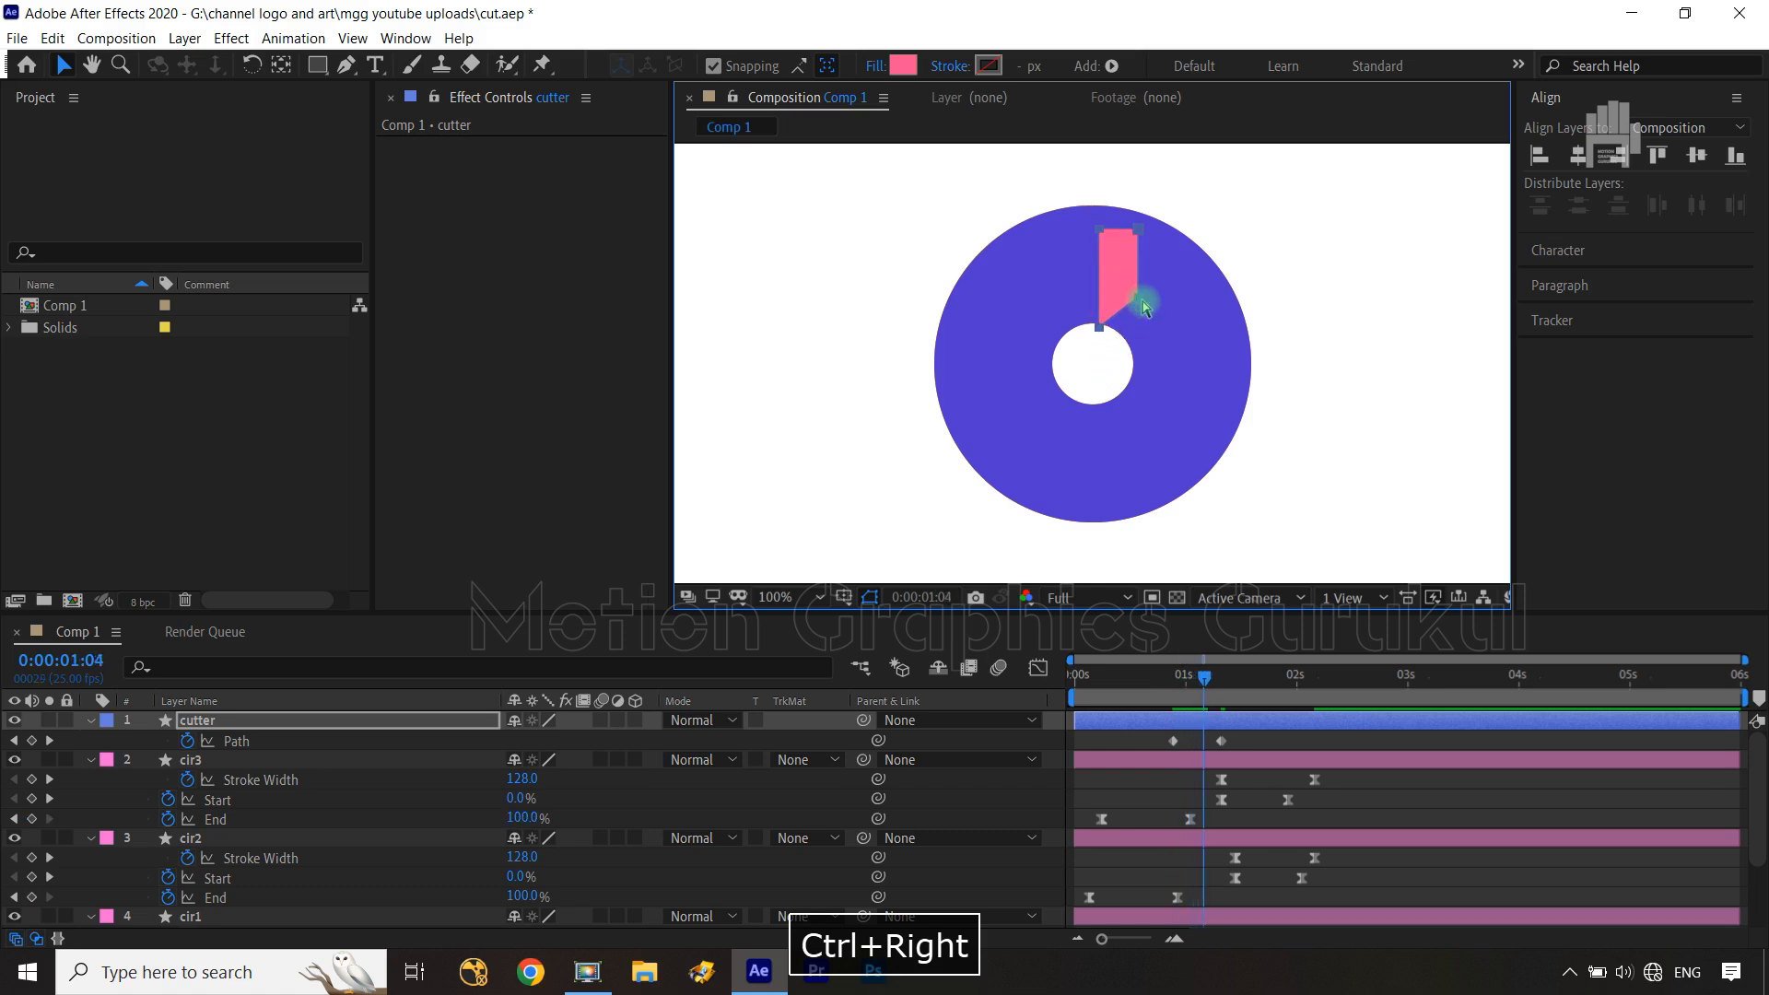
pyautogui.hotkey('ctrl', 'Left')
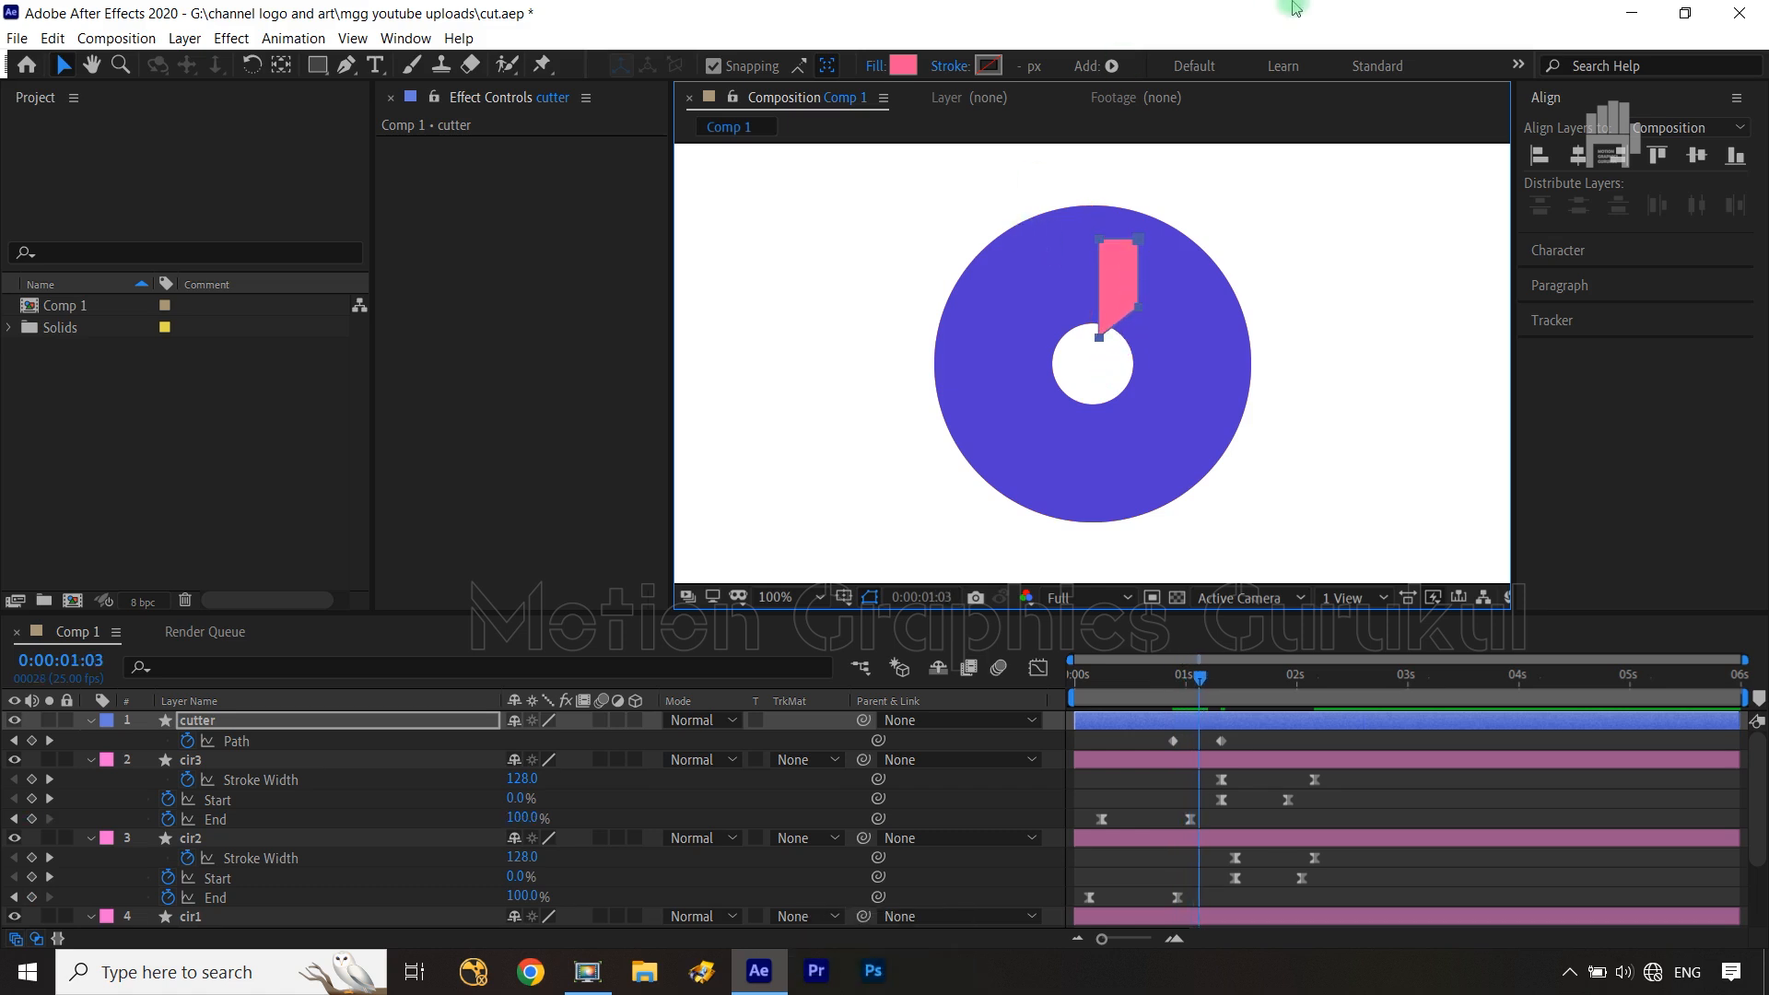
pyautogui.moveTo(1055, 191); pyautogui.dragTo(1141, 169)
pyautogui.scroll(-4, 1243, 245)
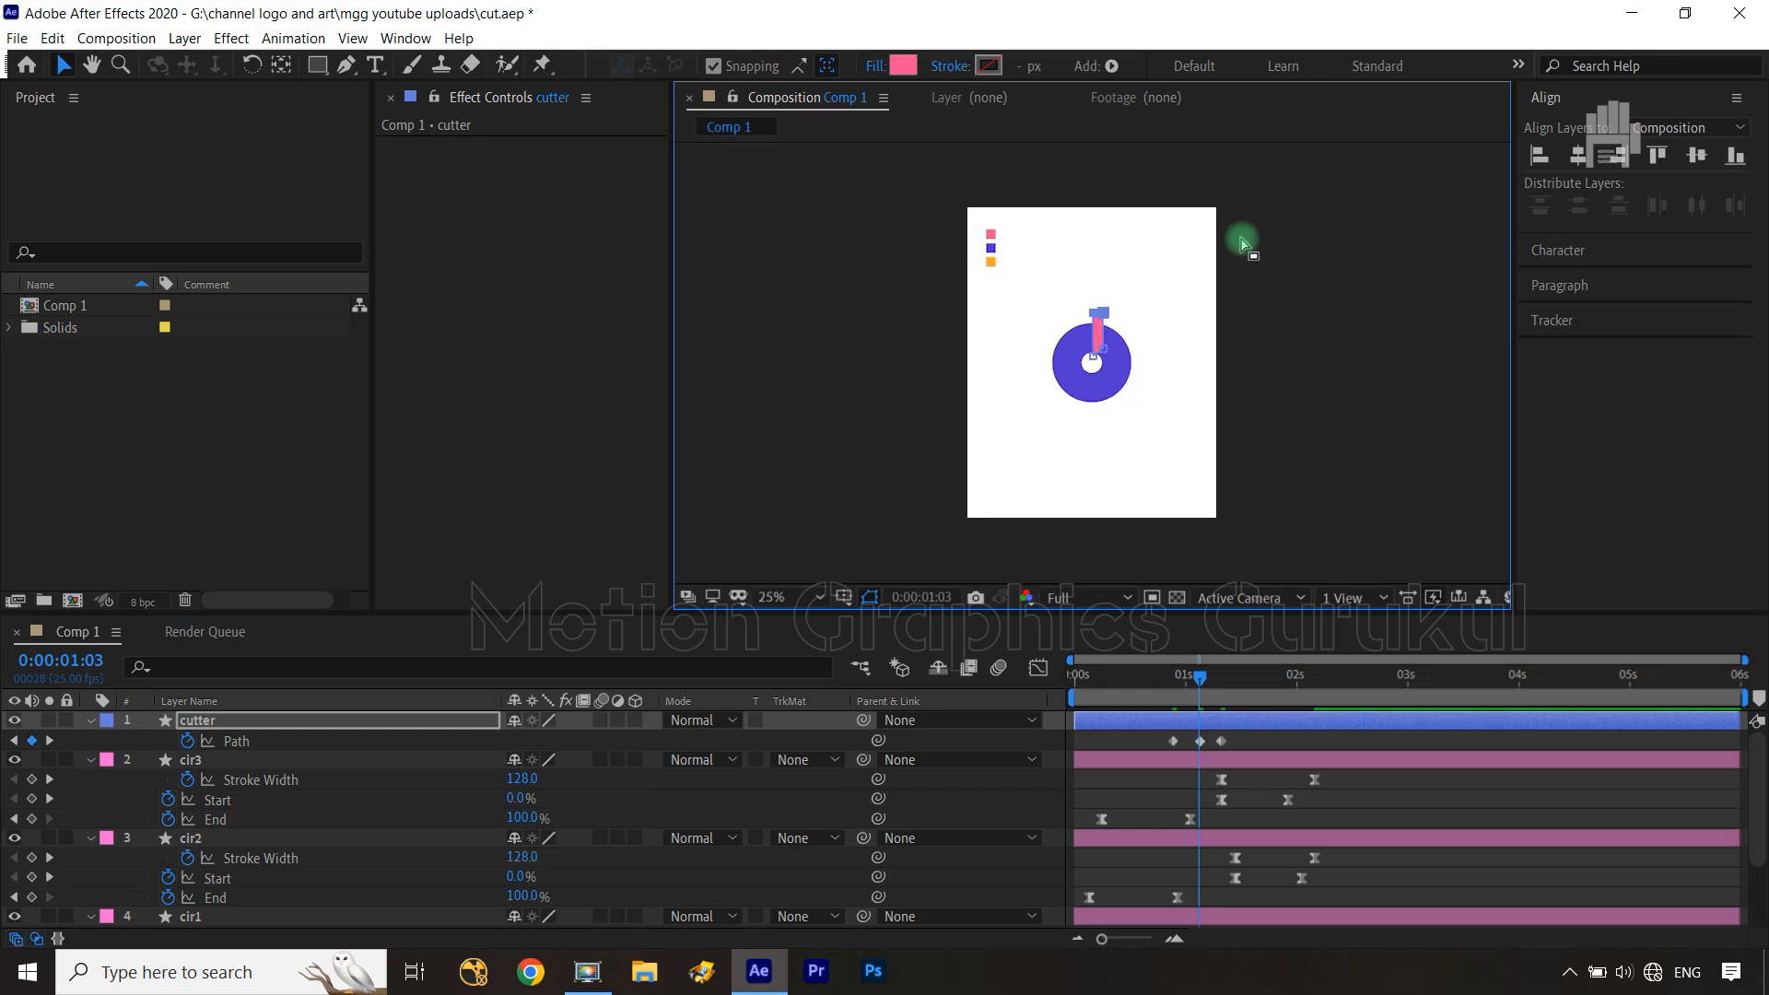
pyautogui.moveTo(1139, 339); pyautogui.dragTo(1137, 333)
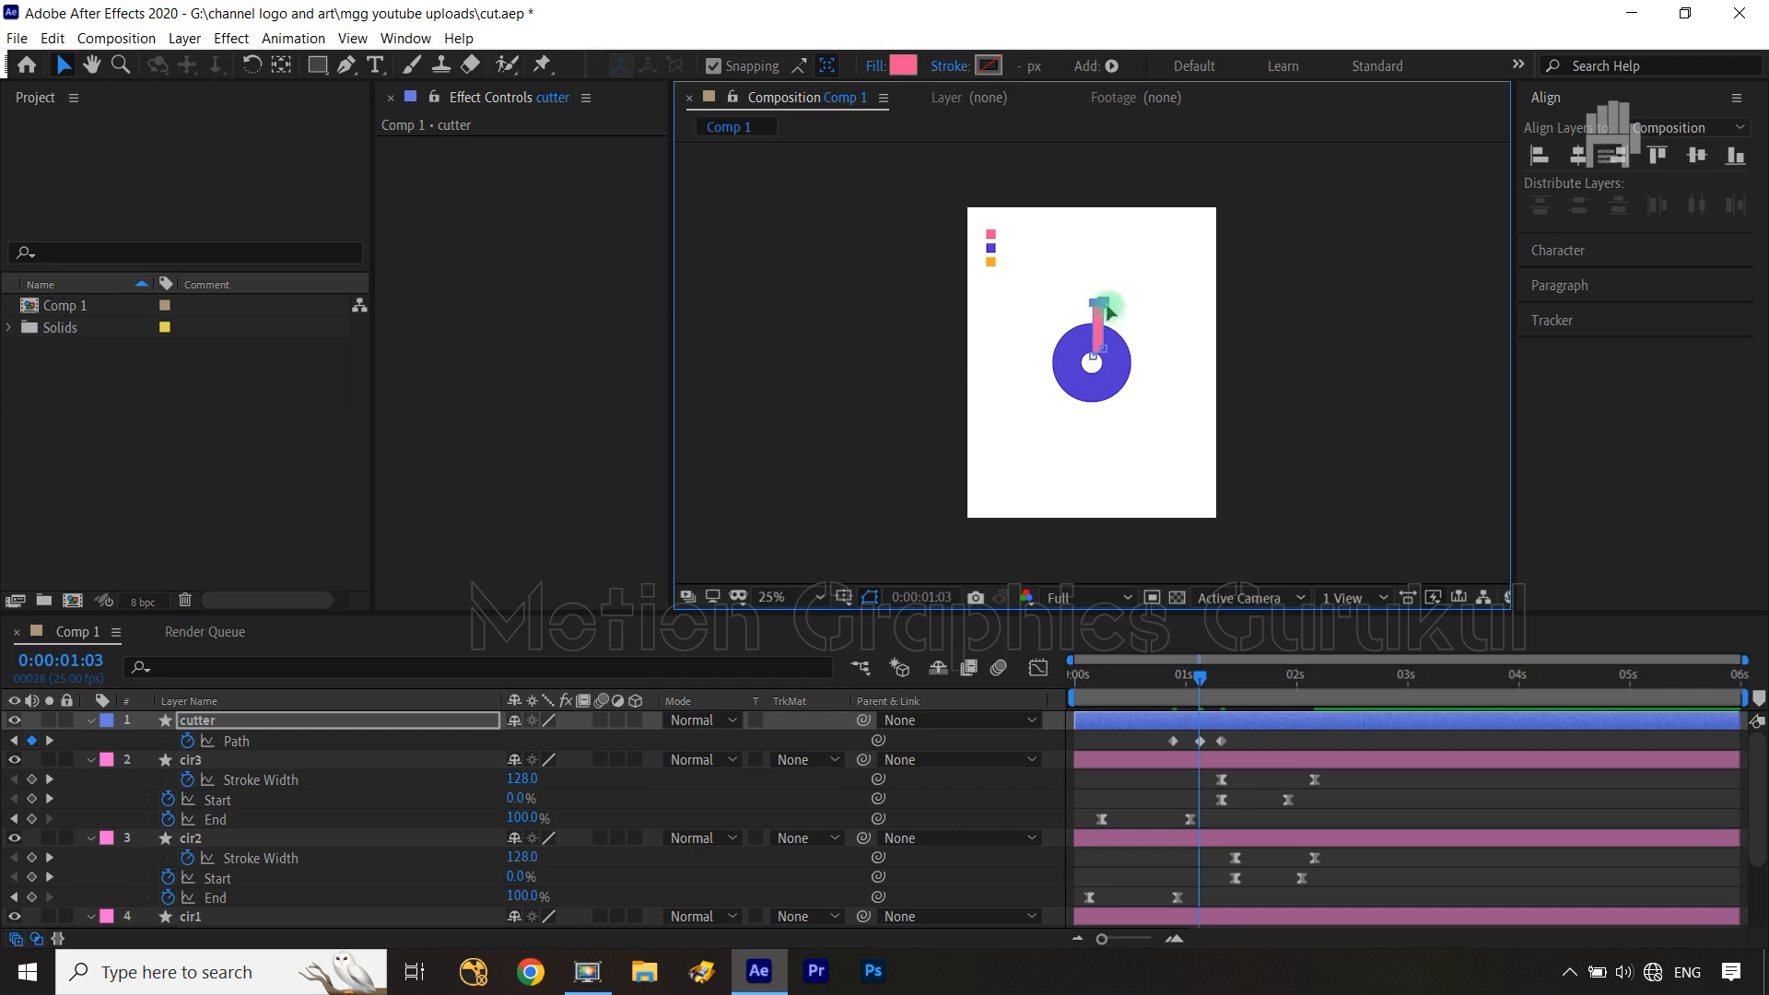
# Select all three Path keyframes of the cutter layer and apply Easy Ease to them
pyautogui.click(1216, 680)
pyautogui.moveTo(1202, 686)
pyautogui.mouseDown()
pyautogui.moveTo(1224, 693)
pyautogui.moveTo(1171, 691)
pyautogui.mouseUp()
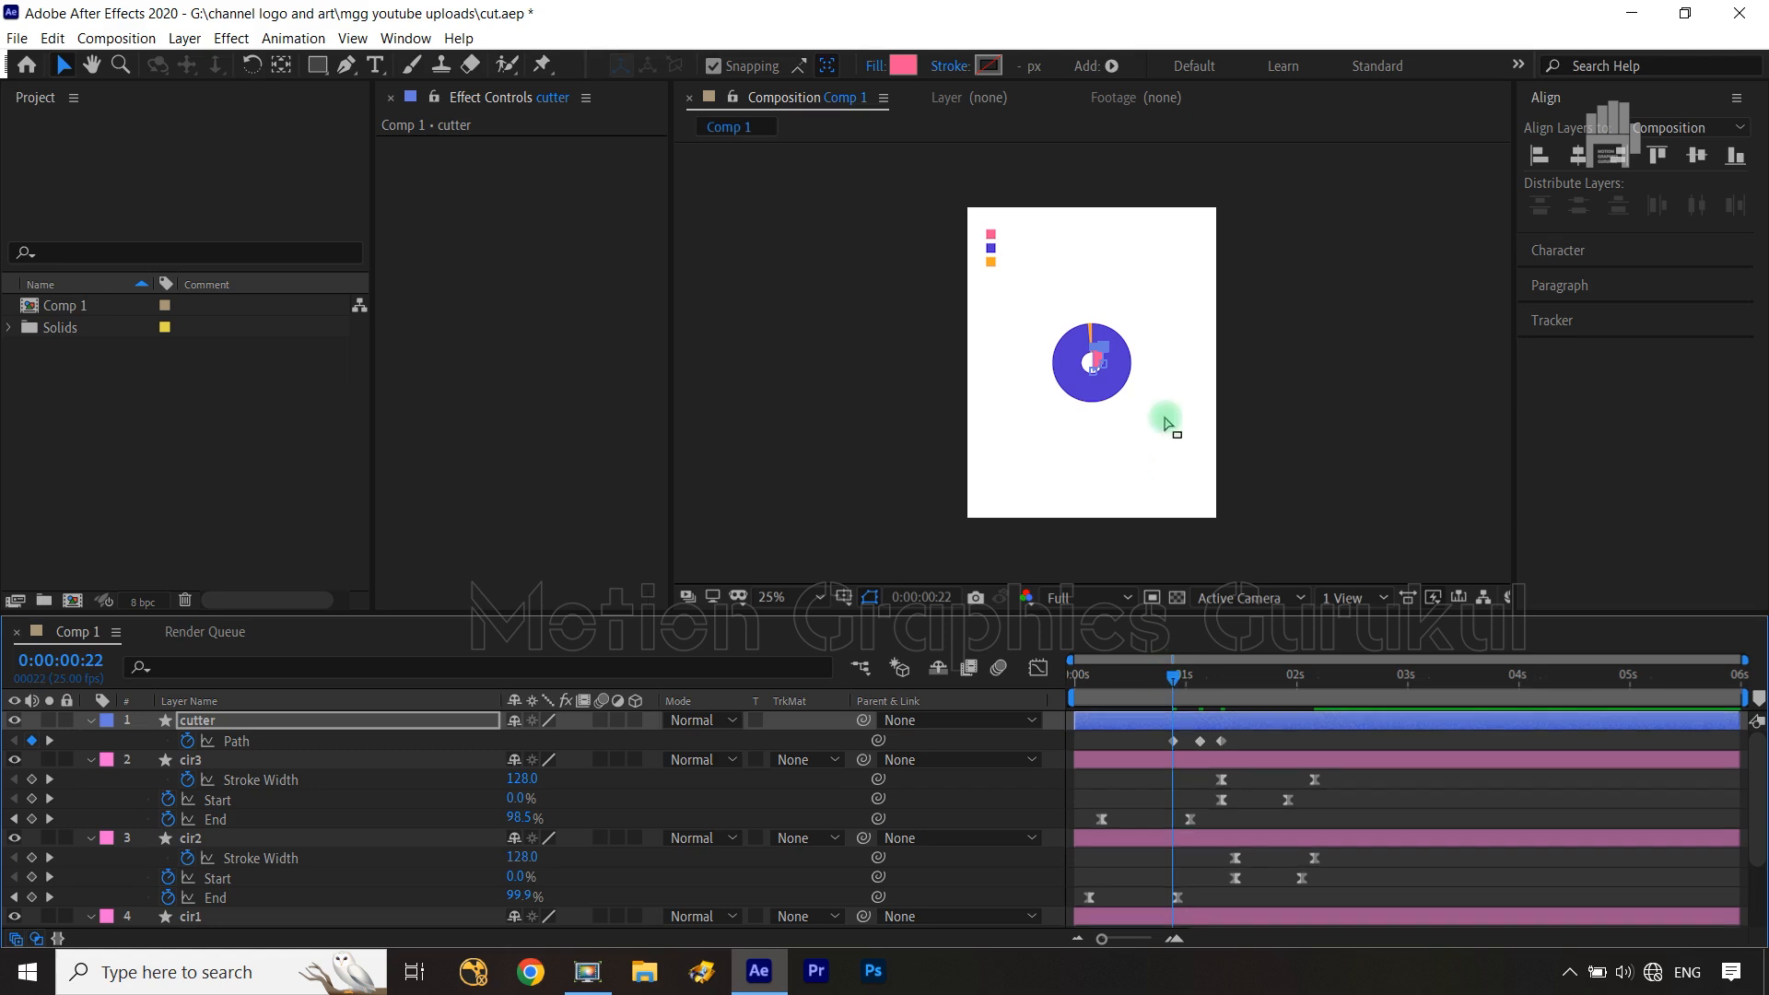
pyautogui.press('.')
pyautogui.click(1090, 307)
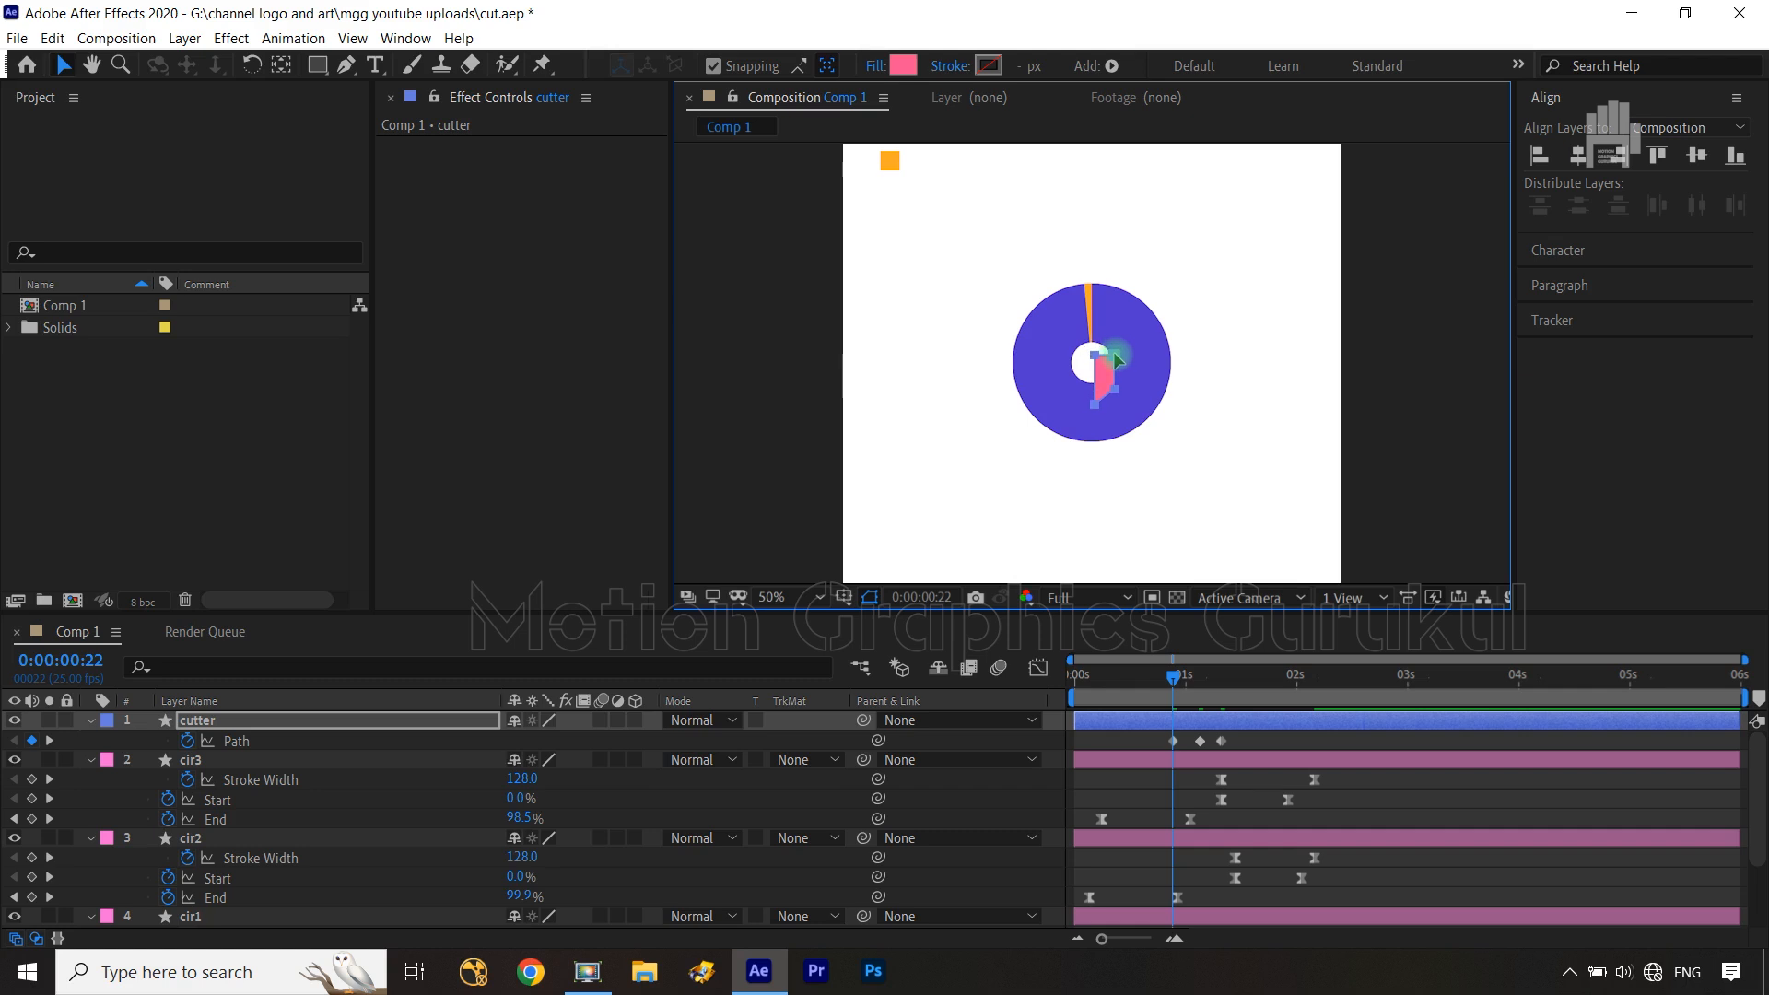
pyautogui.moveTo(1182, 685); pyautogui.dragTo(1158, 754)
pyautogui.press('pageup')
pyautogui.press('F9')
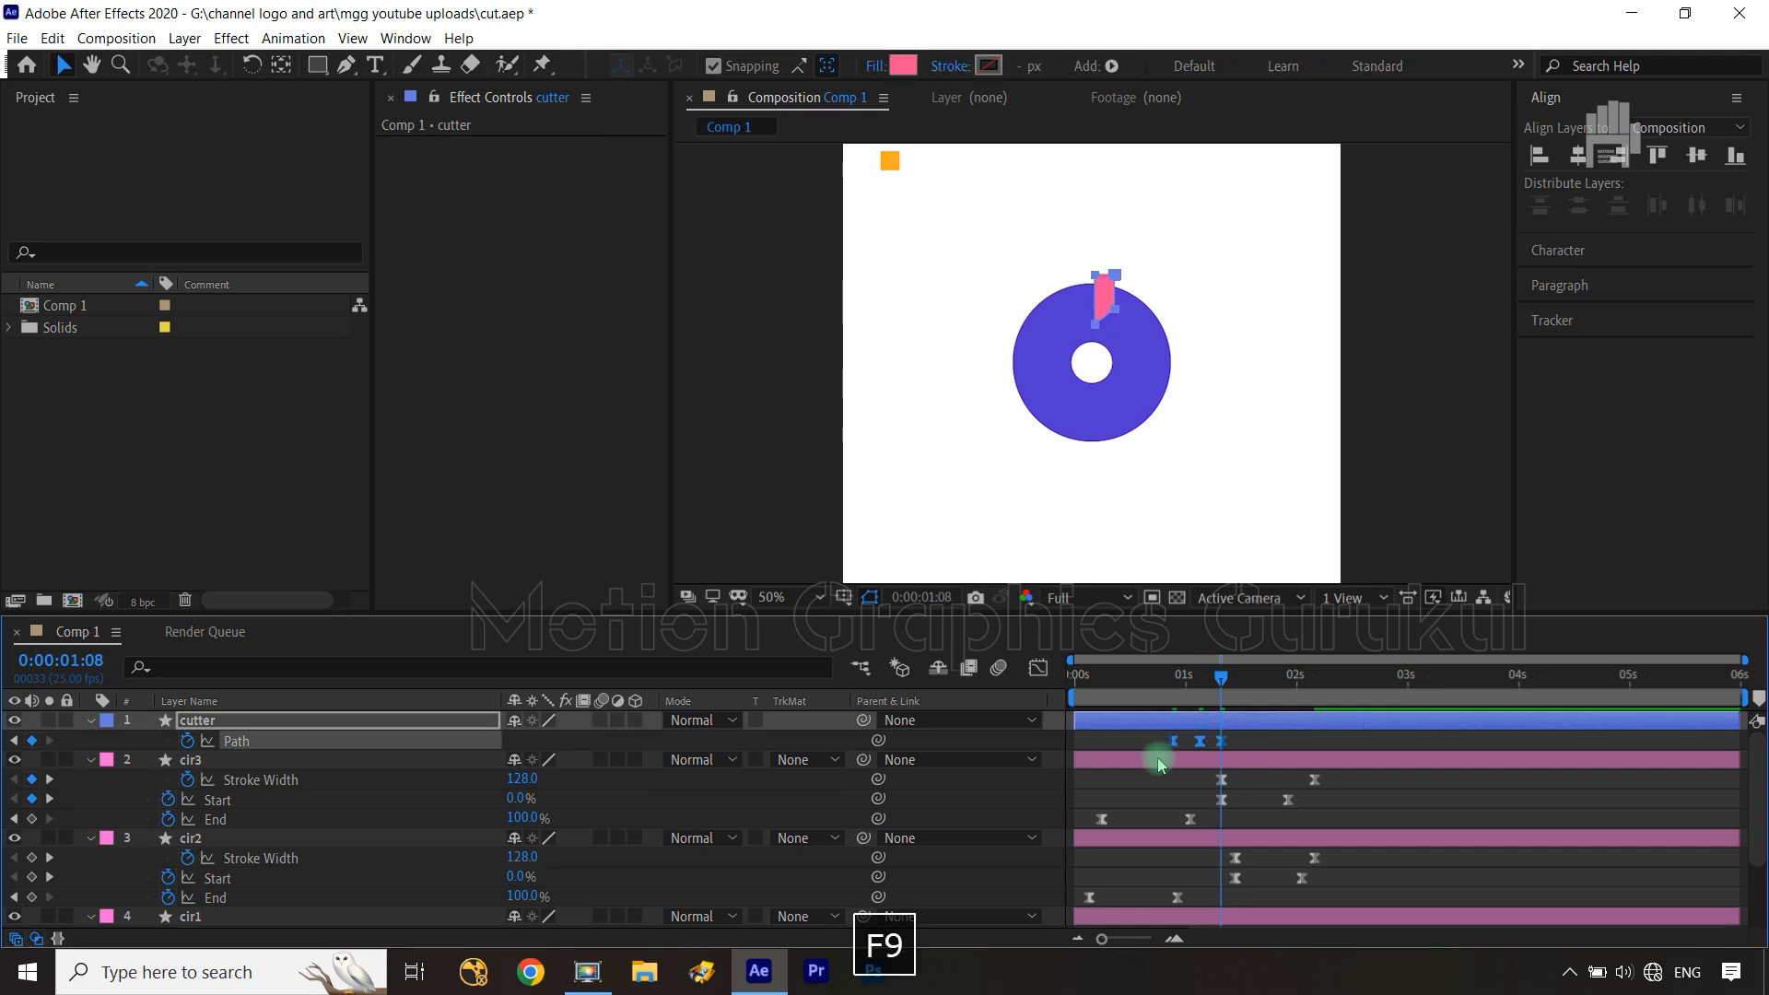
# Adjust the easing handles of the cutter's Path keyframes on the speed graph, and return to the keyframe view
pyautogui.click(1041, 670)
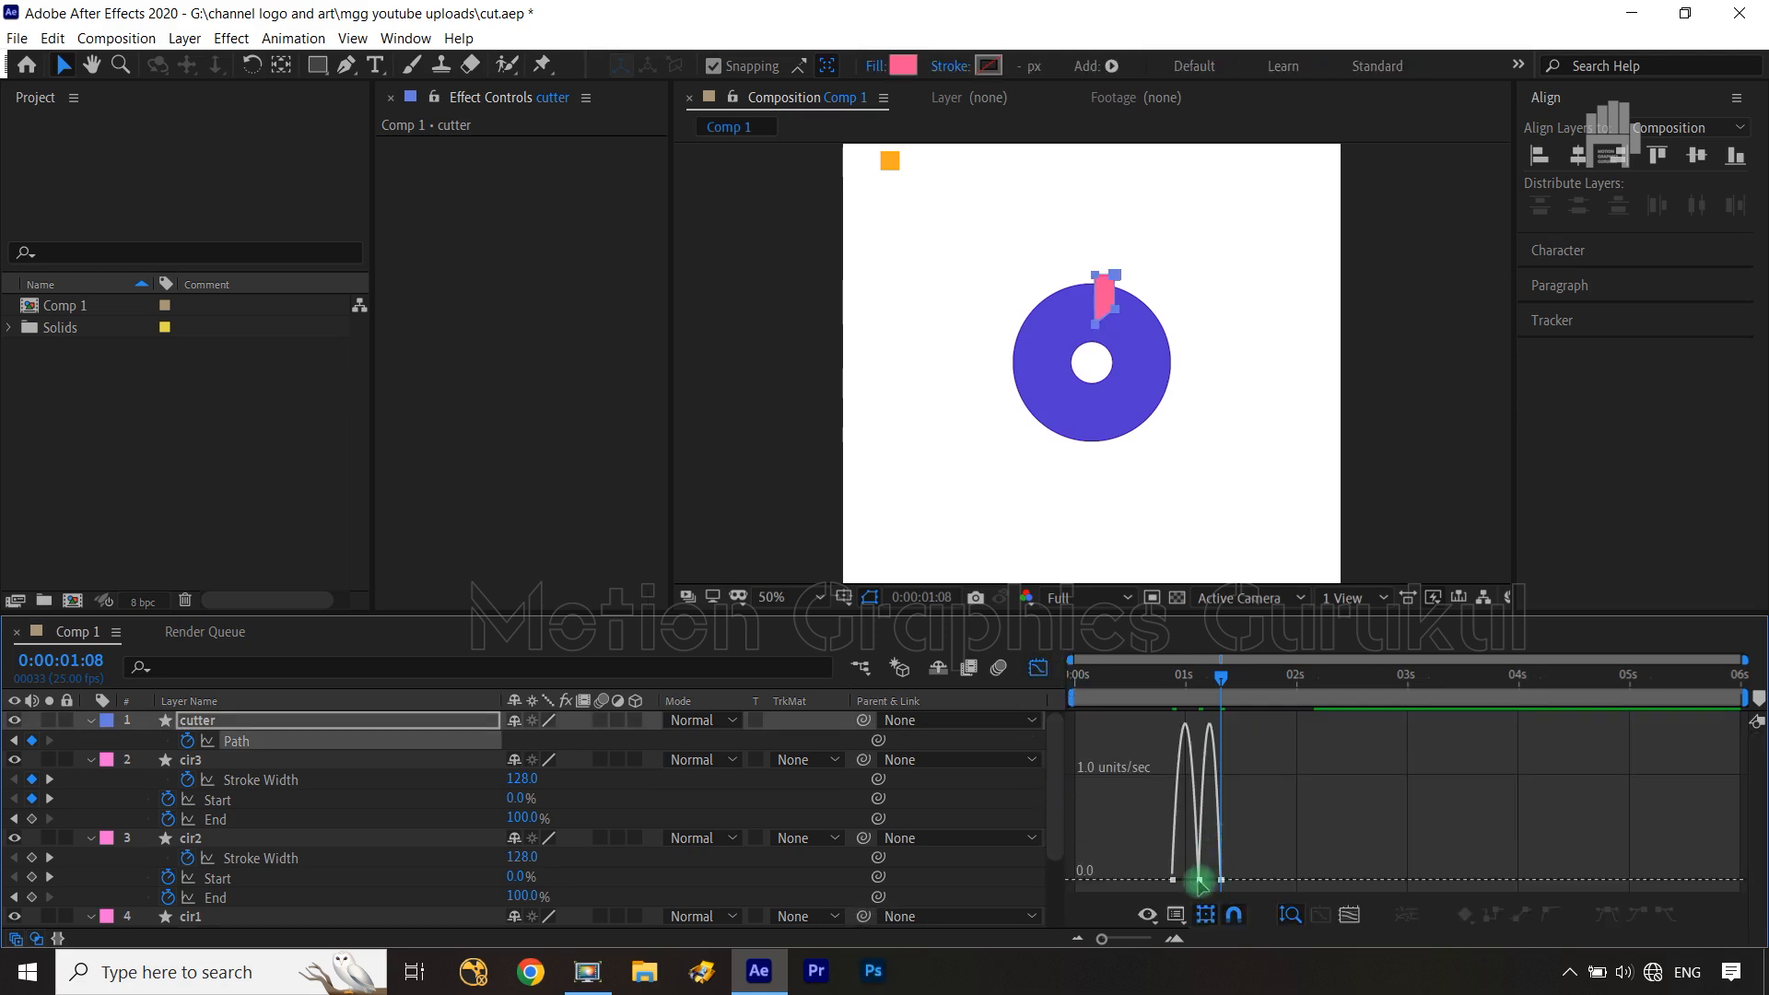
pyautogui.scroll(3, 1199, 875)
pyautogui.doubleClick(1358, 873)
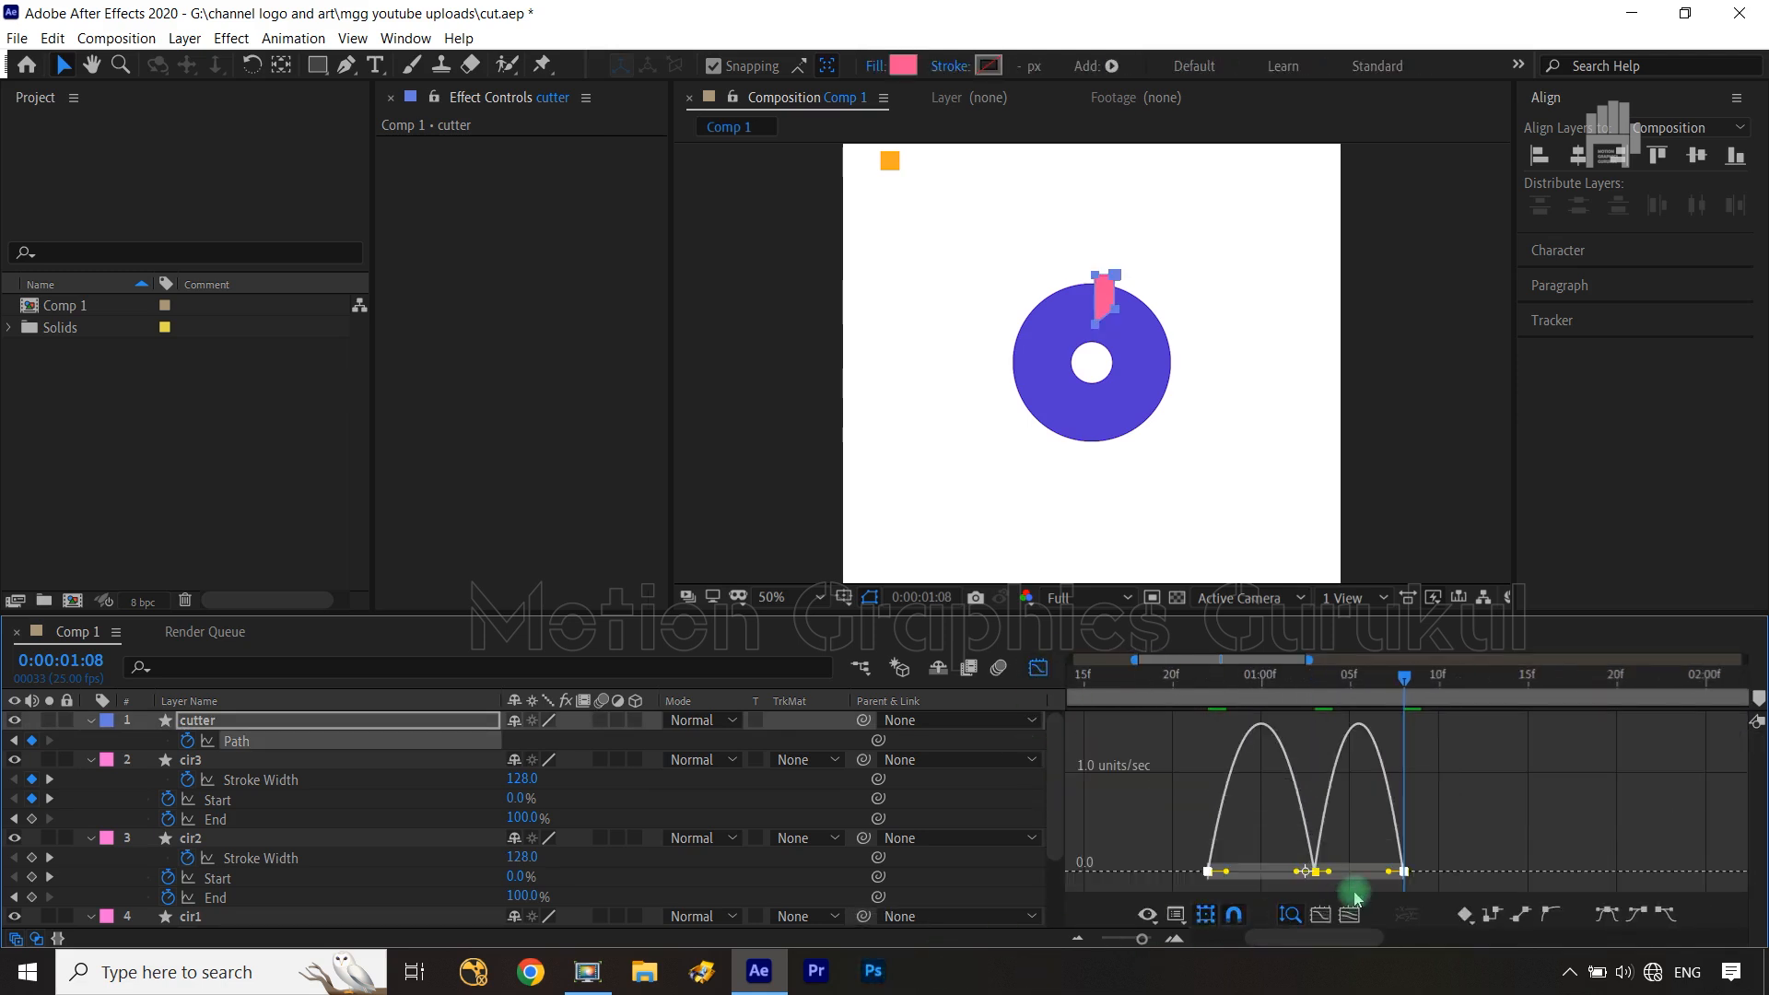
pyautogui.moveTo(1392, 875); pyautogui.dragTo(1316, 845)
pyautogui.click(1038, 671)
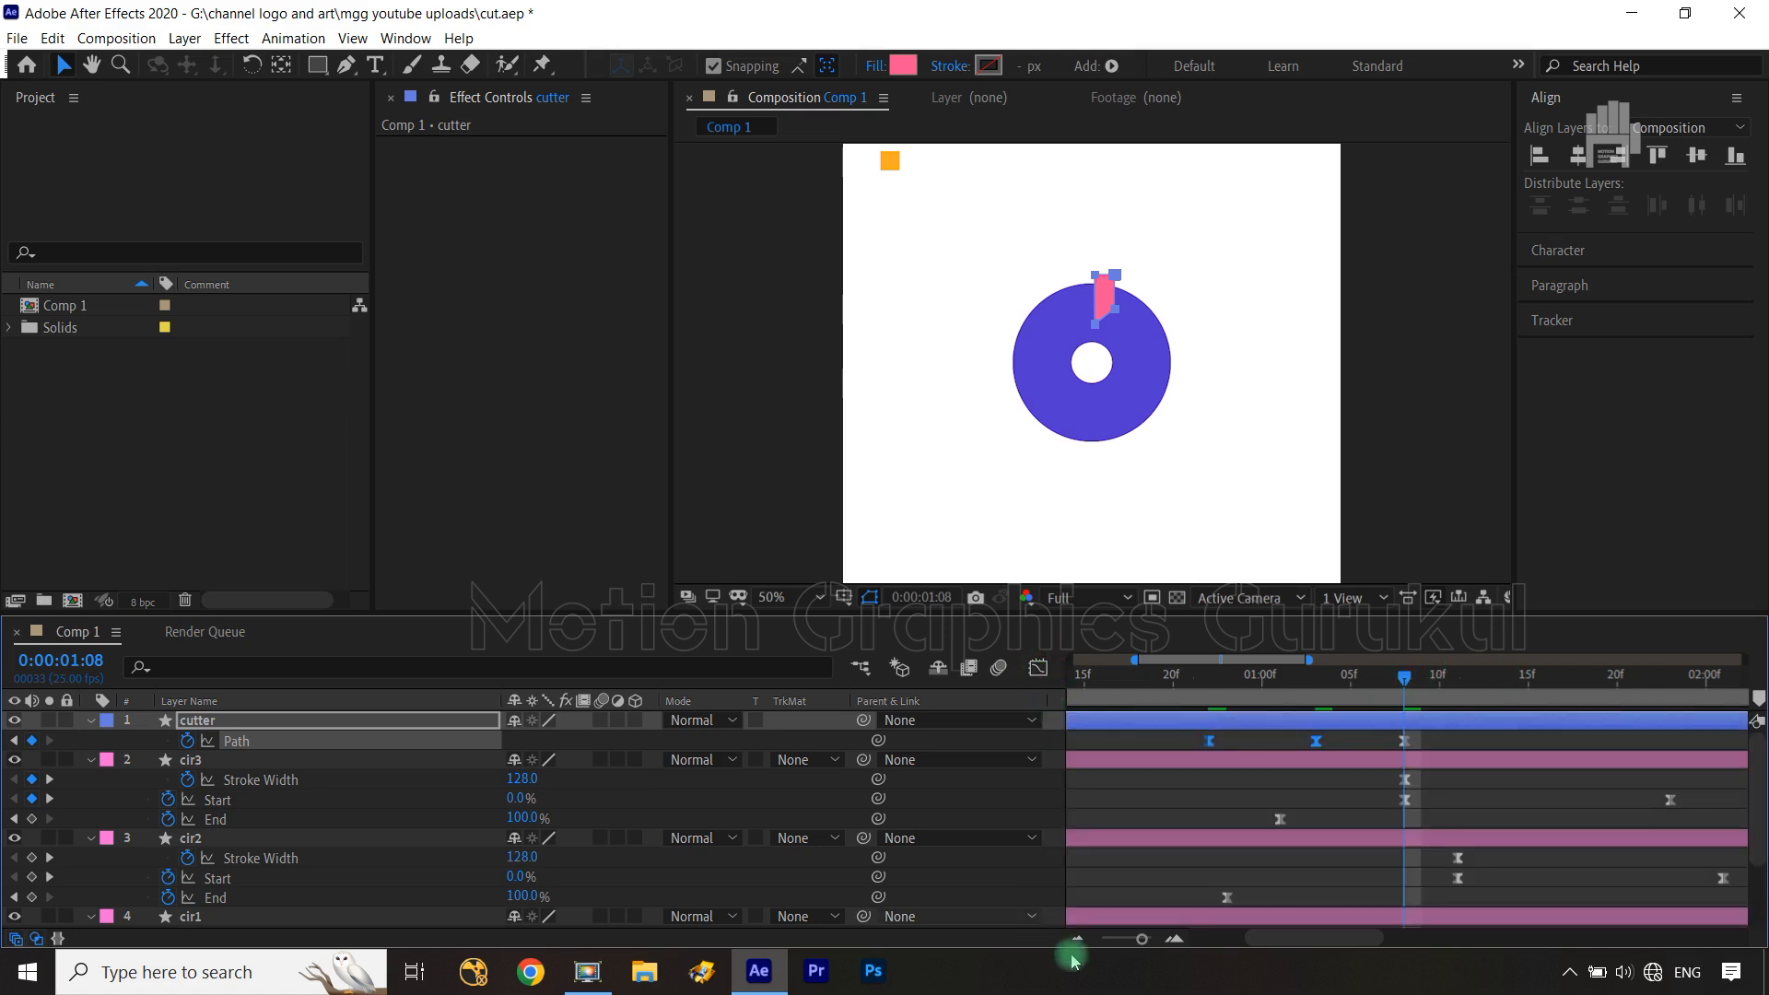
# End the work area at 0:00:02:15 and preview the eased cutter animation from the start
pyautogui.moveTo(1141, 937); pyautogui.dragTo(1046, 933)
pyautogui.moveTo(1239, 682); pyautogui.dragTo(1366, 723)
pyautogui.press('n')
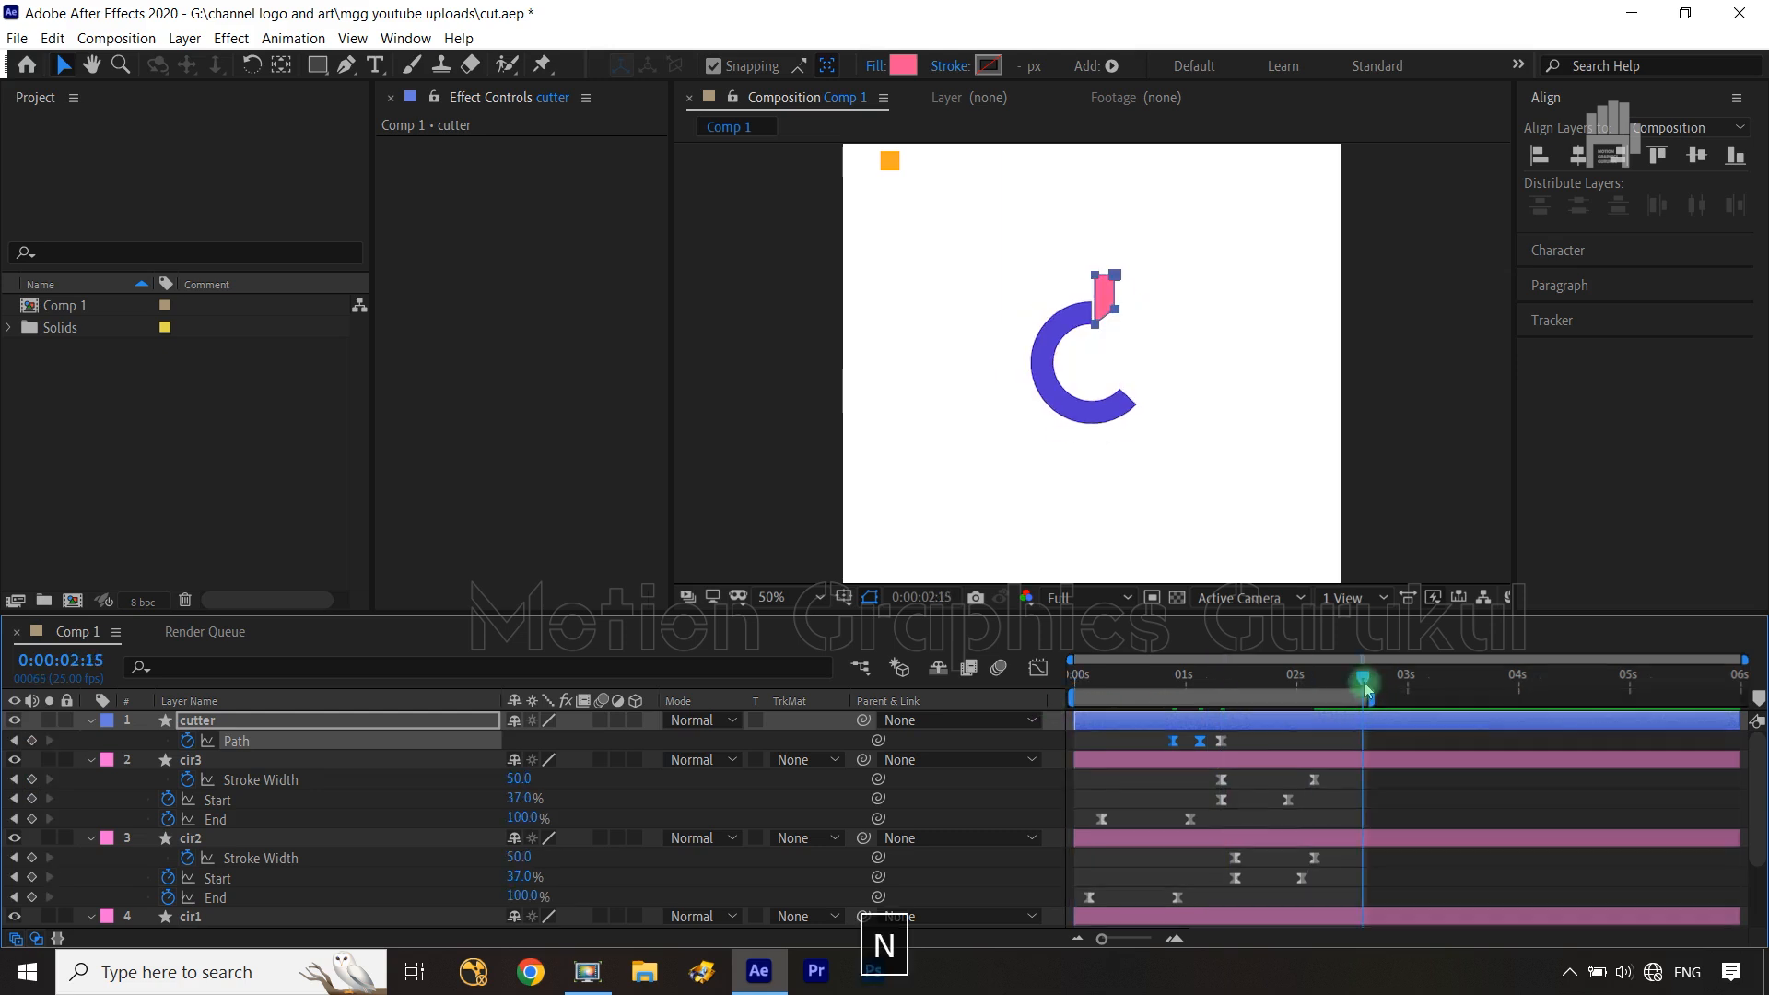
pyautogui.press('space')
pyautogui.press('space')
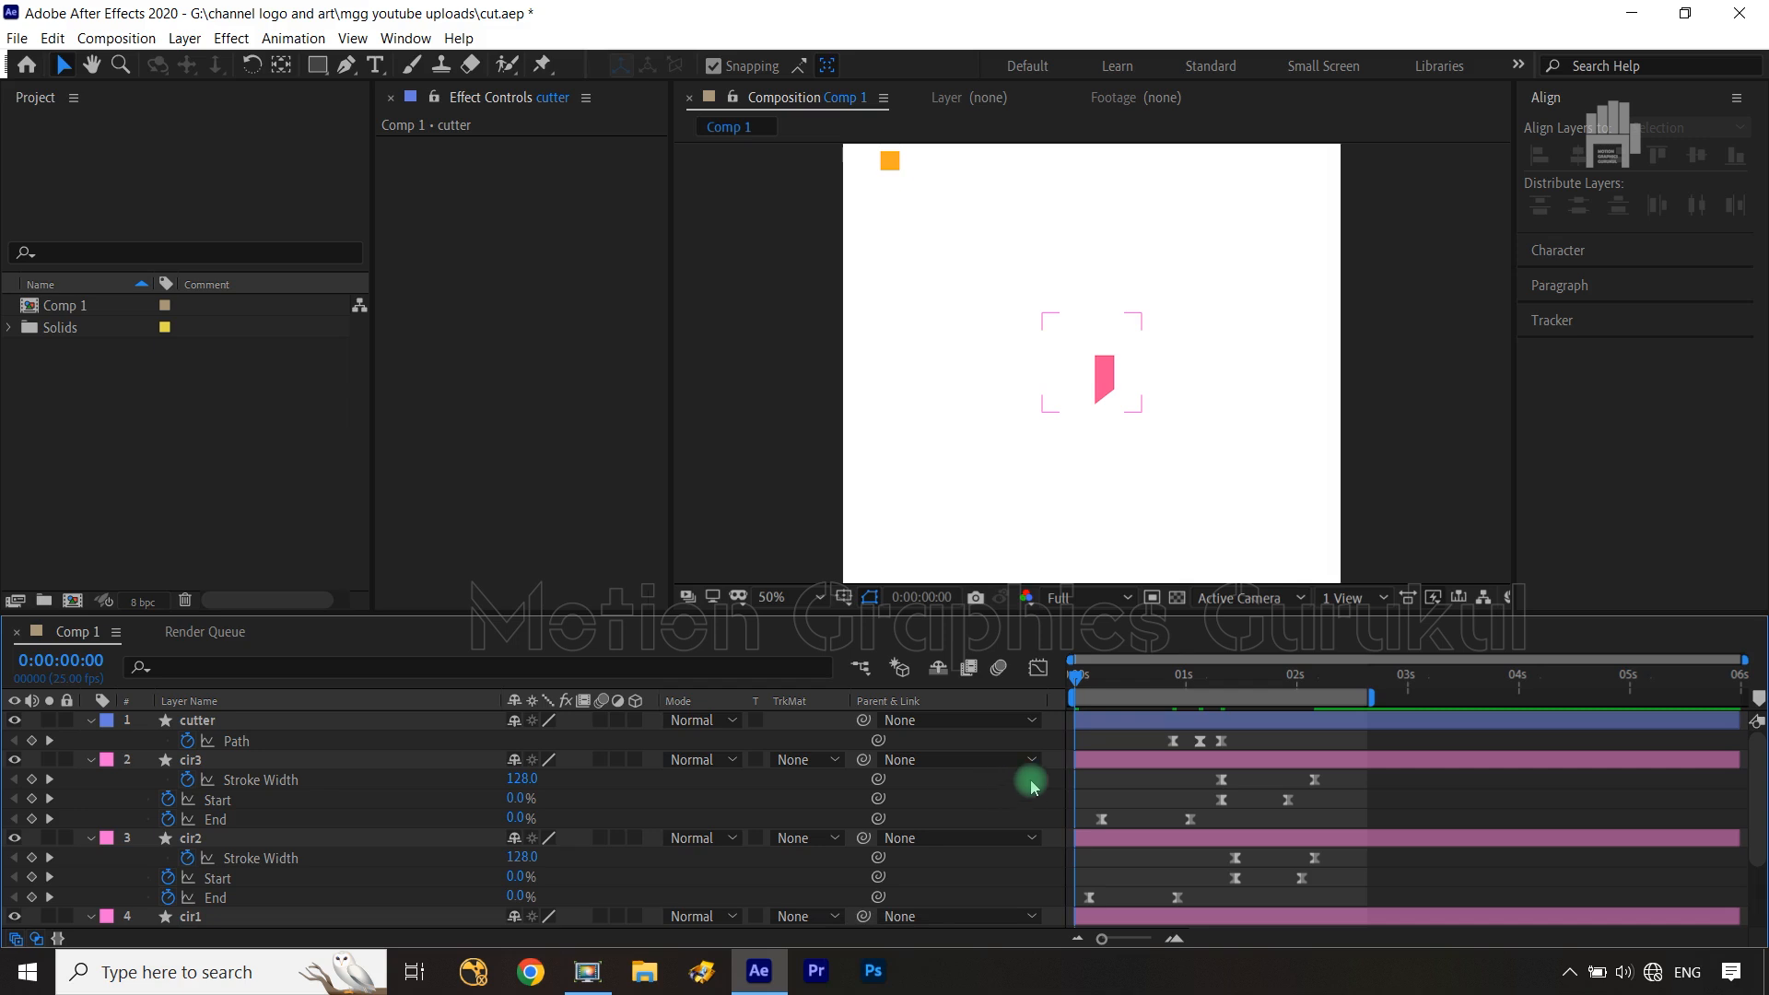
pyautogui.press('space')
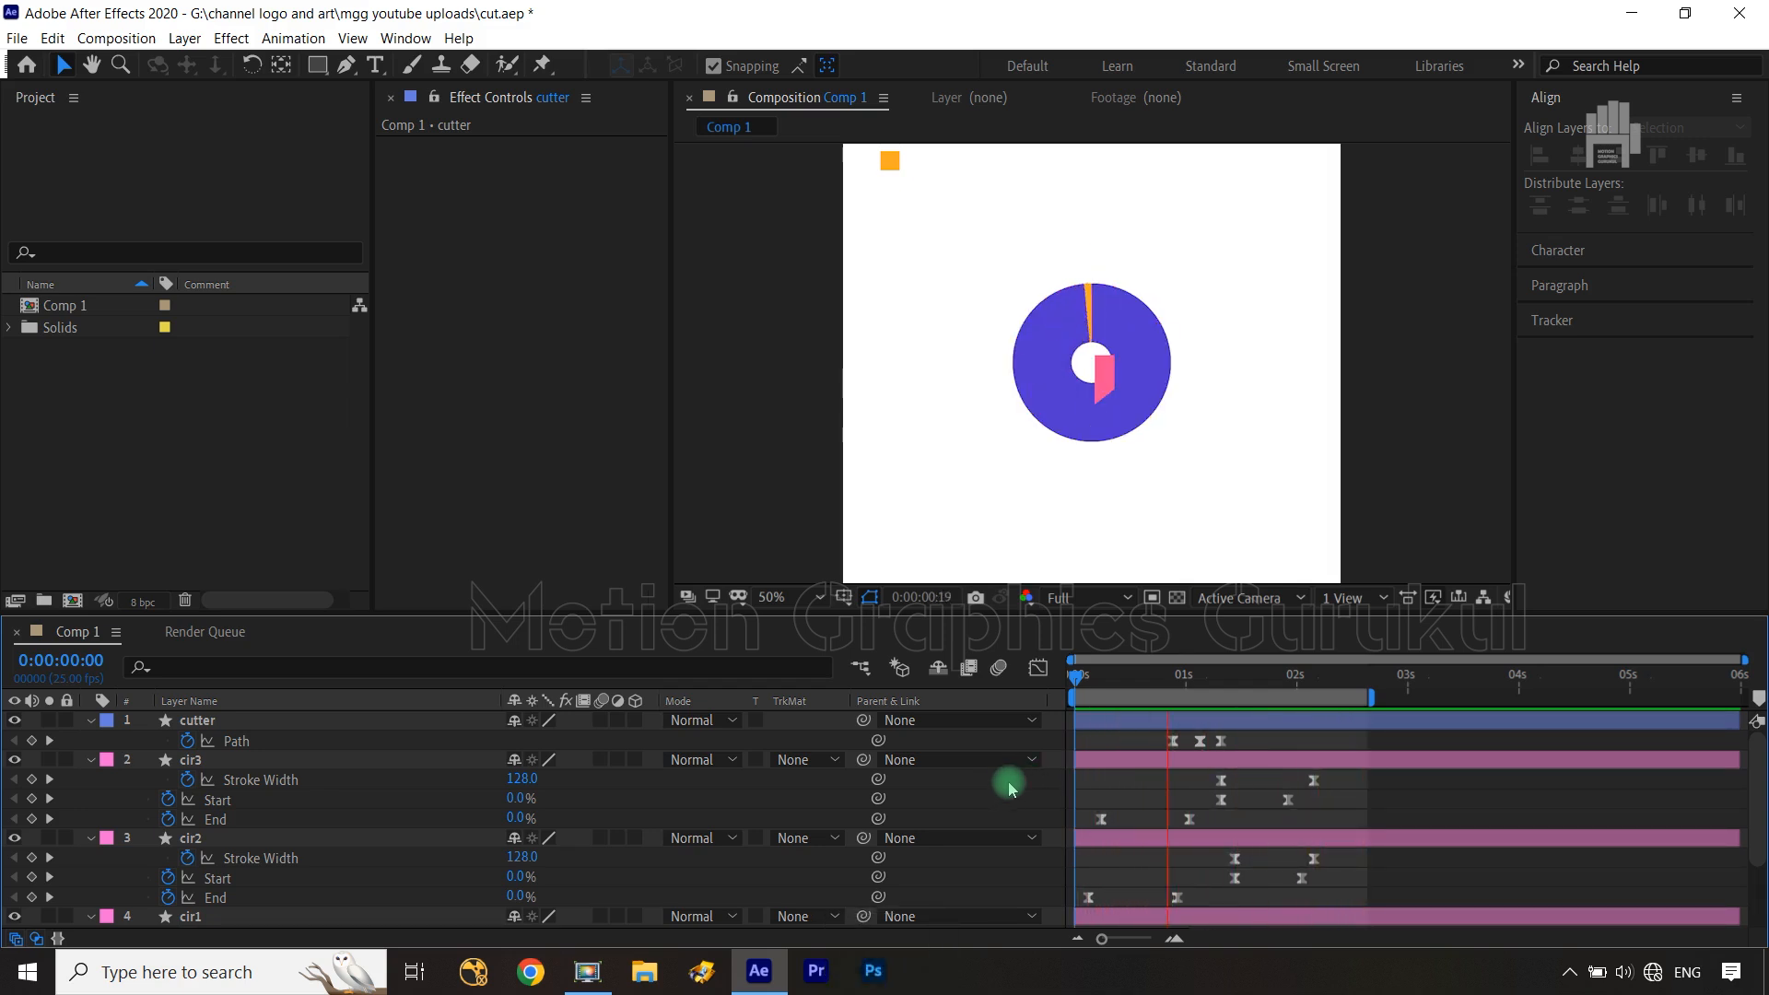
pyautogui.press('space')
# Trim the start of the cutter layer to 0:00:00:24
pyautogui.moveTo(1282, 680); pyautogui.dragTo(1174, 679)
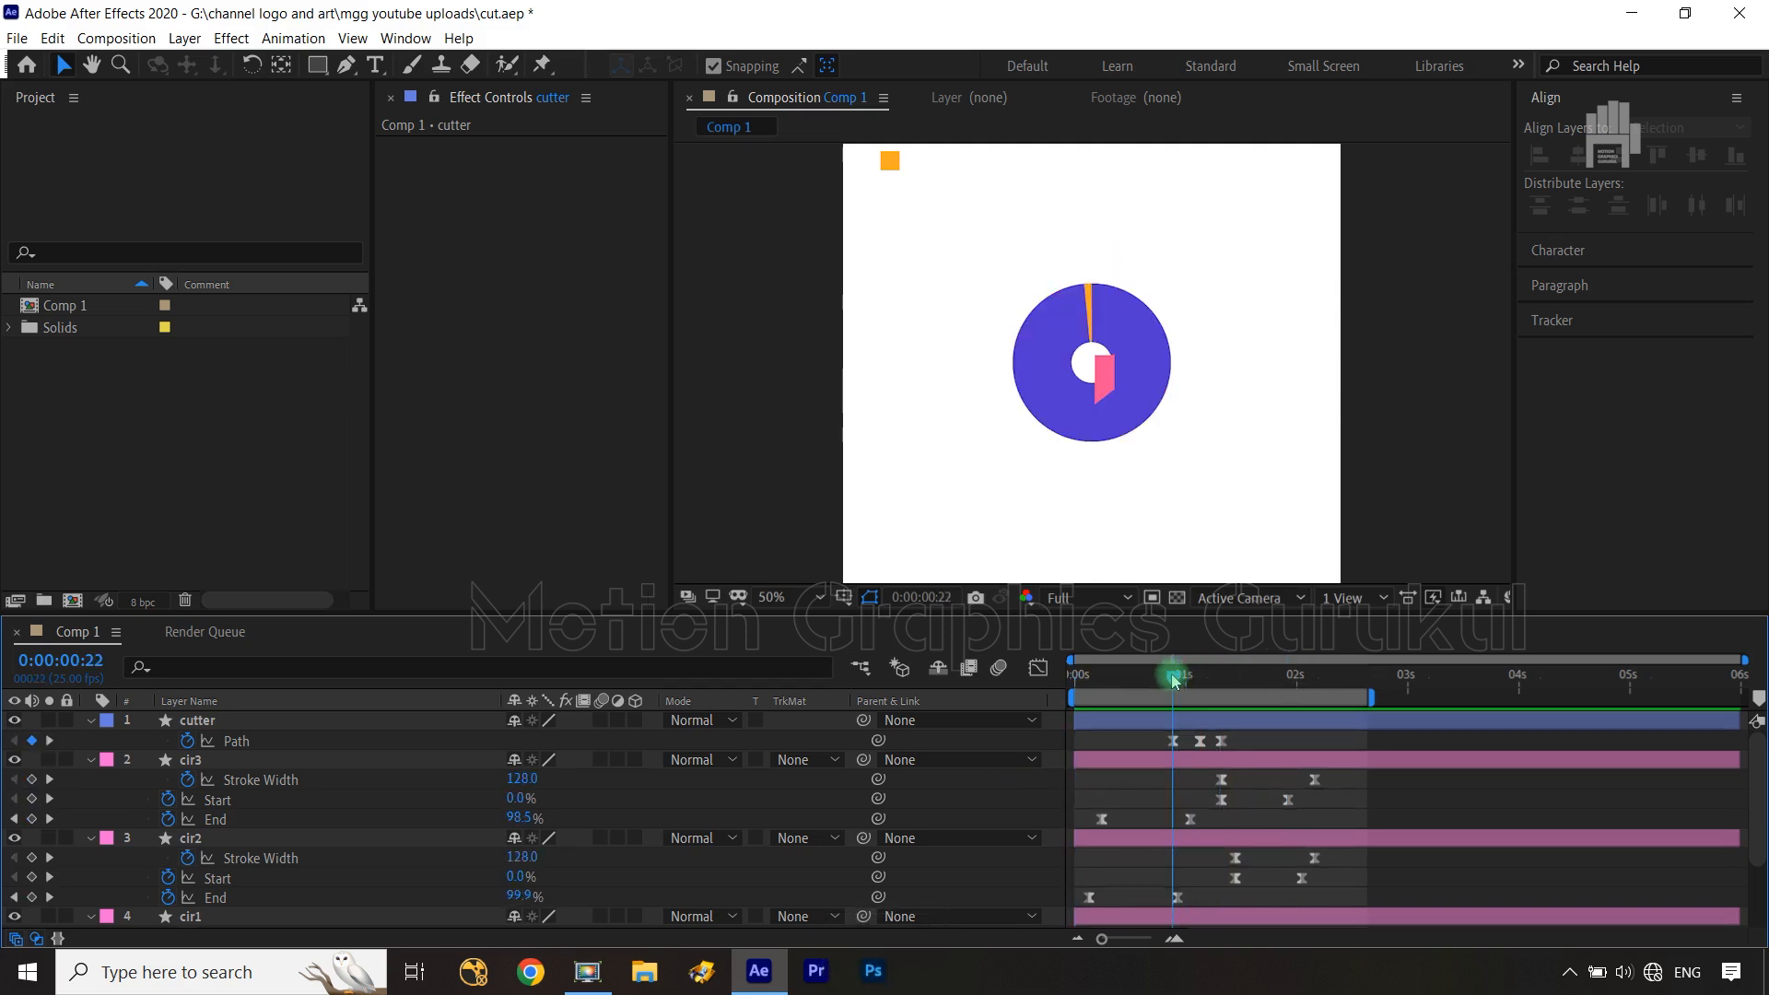
pyautogui.hotkey('ctrl', 'Right')
pyautogui.hotkey('ctrl', 'Right')
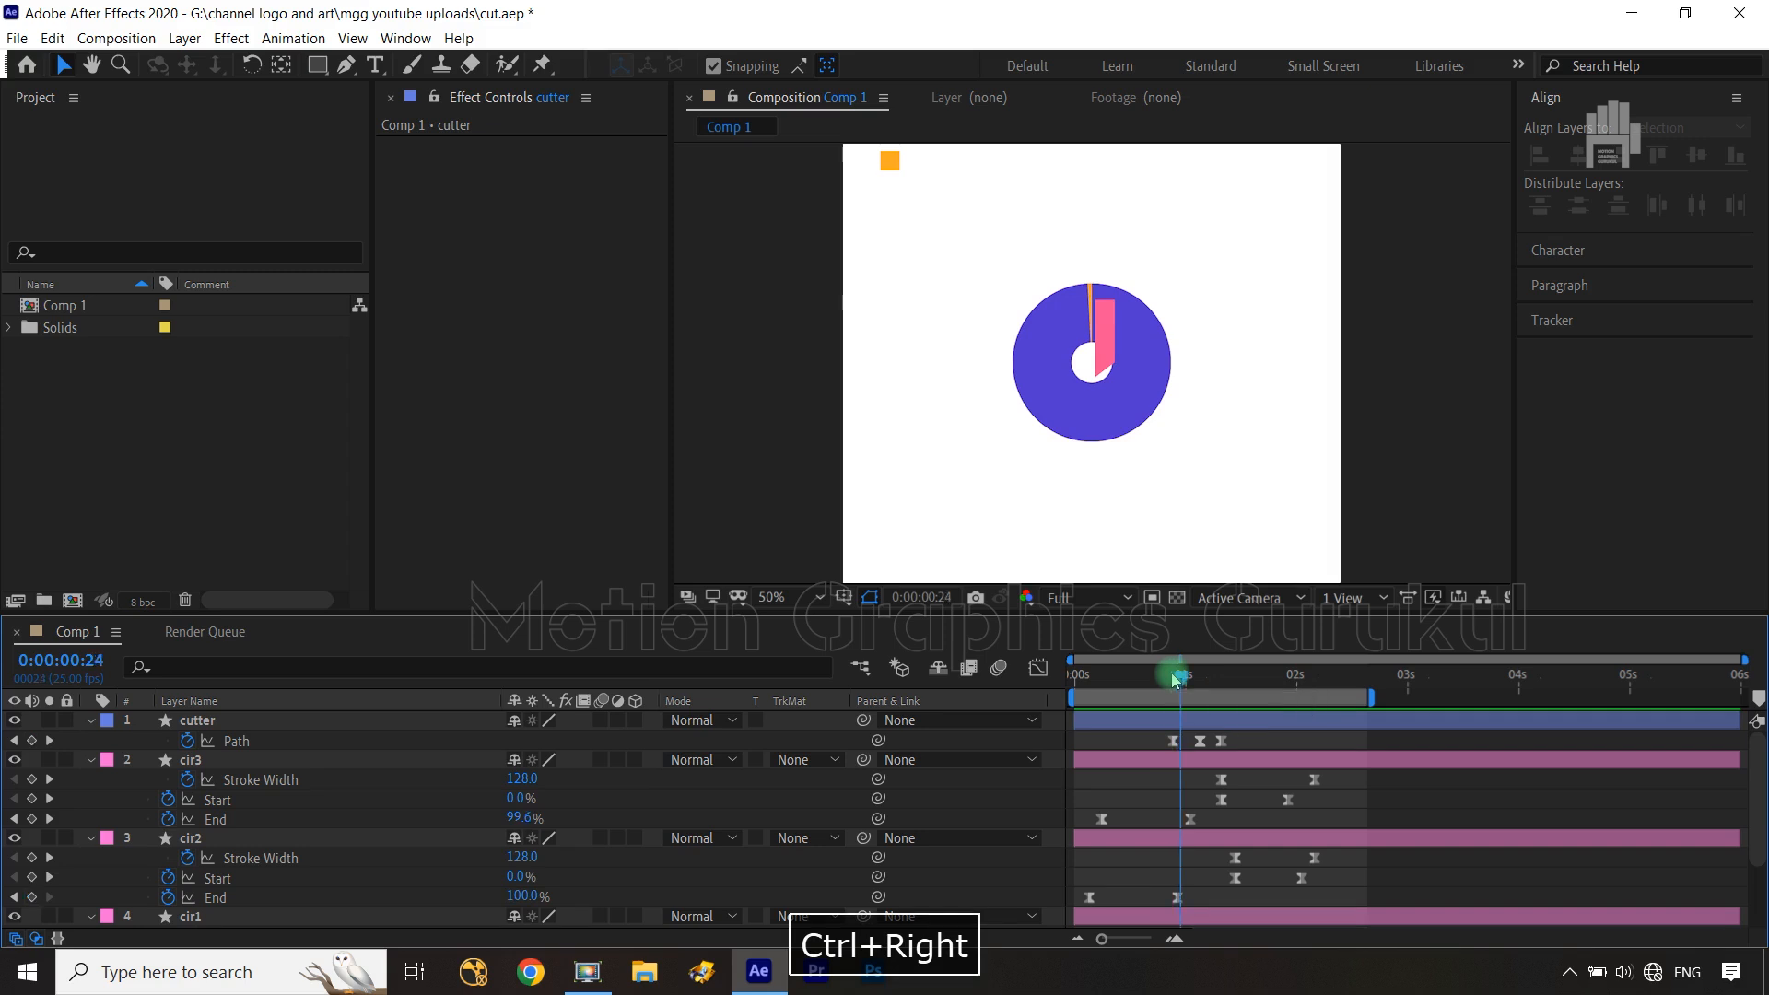
pyautogui.click(247, 737)
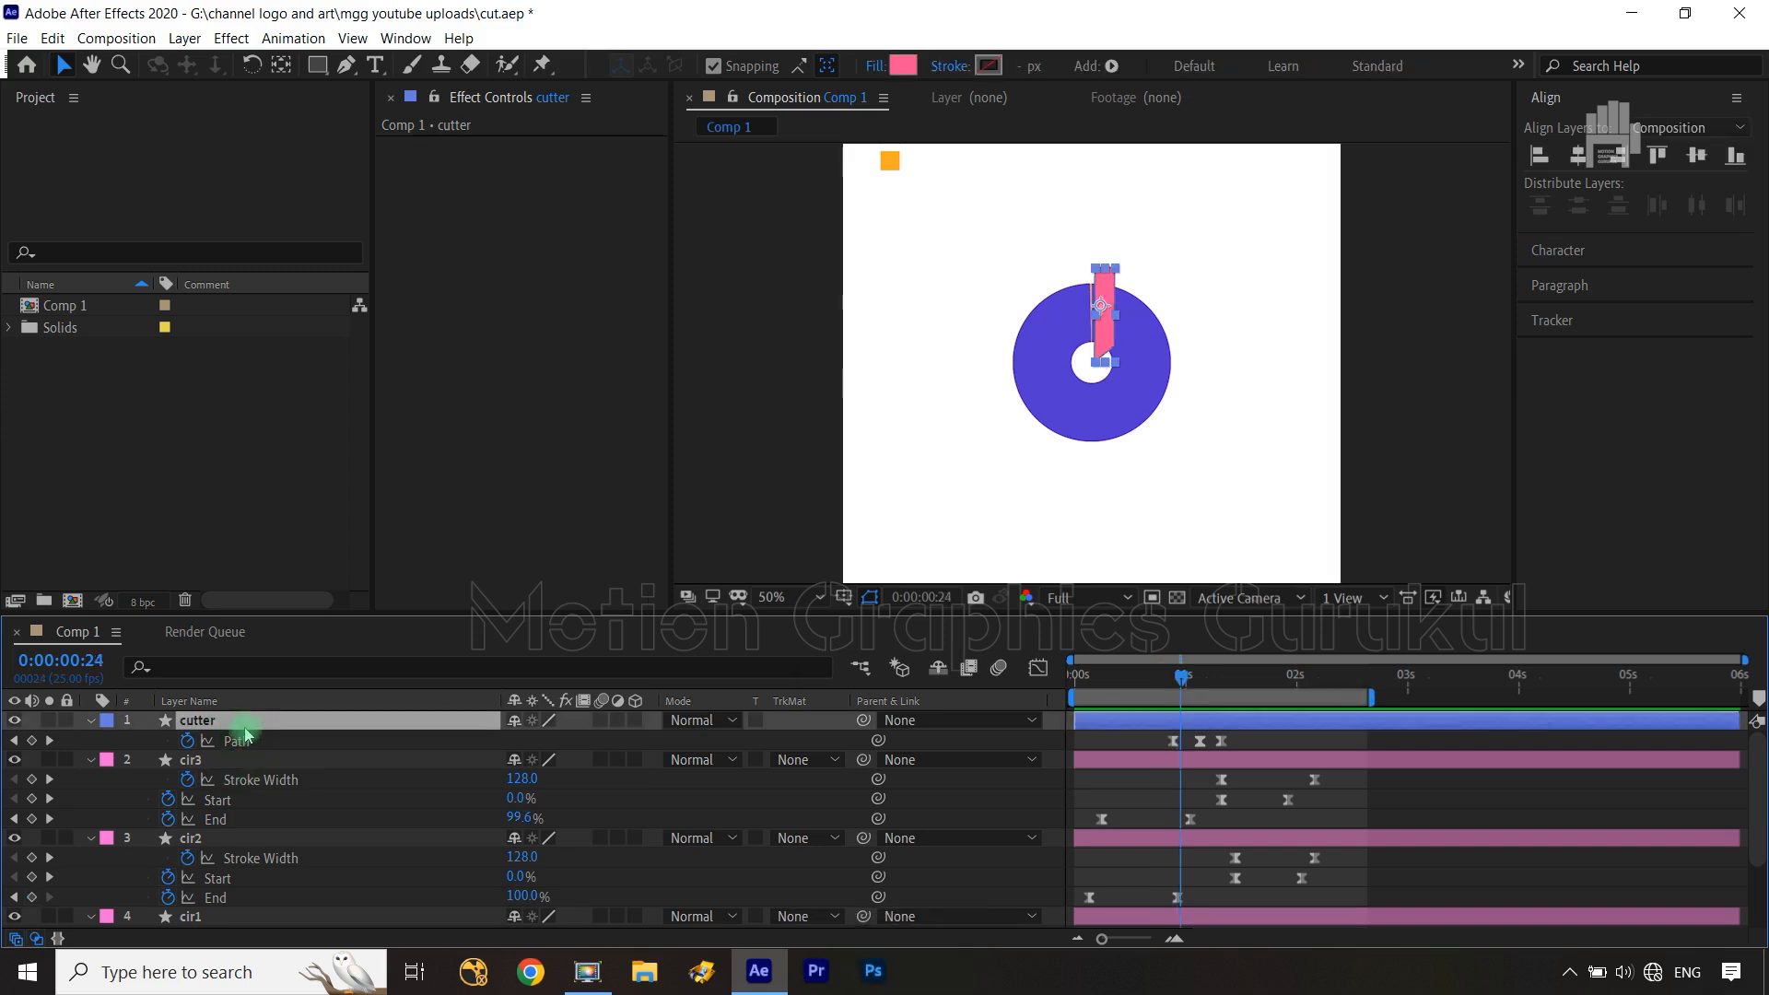
pyautogui.hotkey('alt', '[')
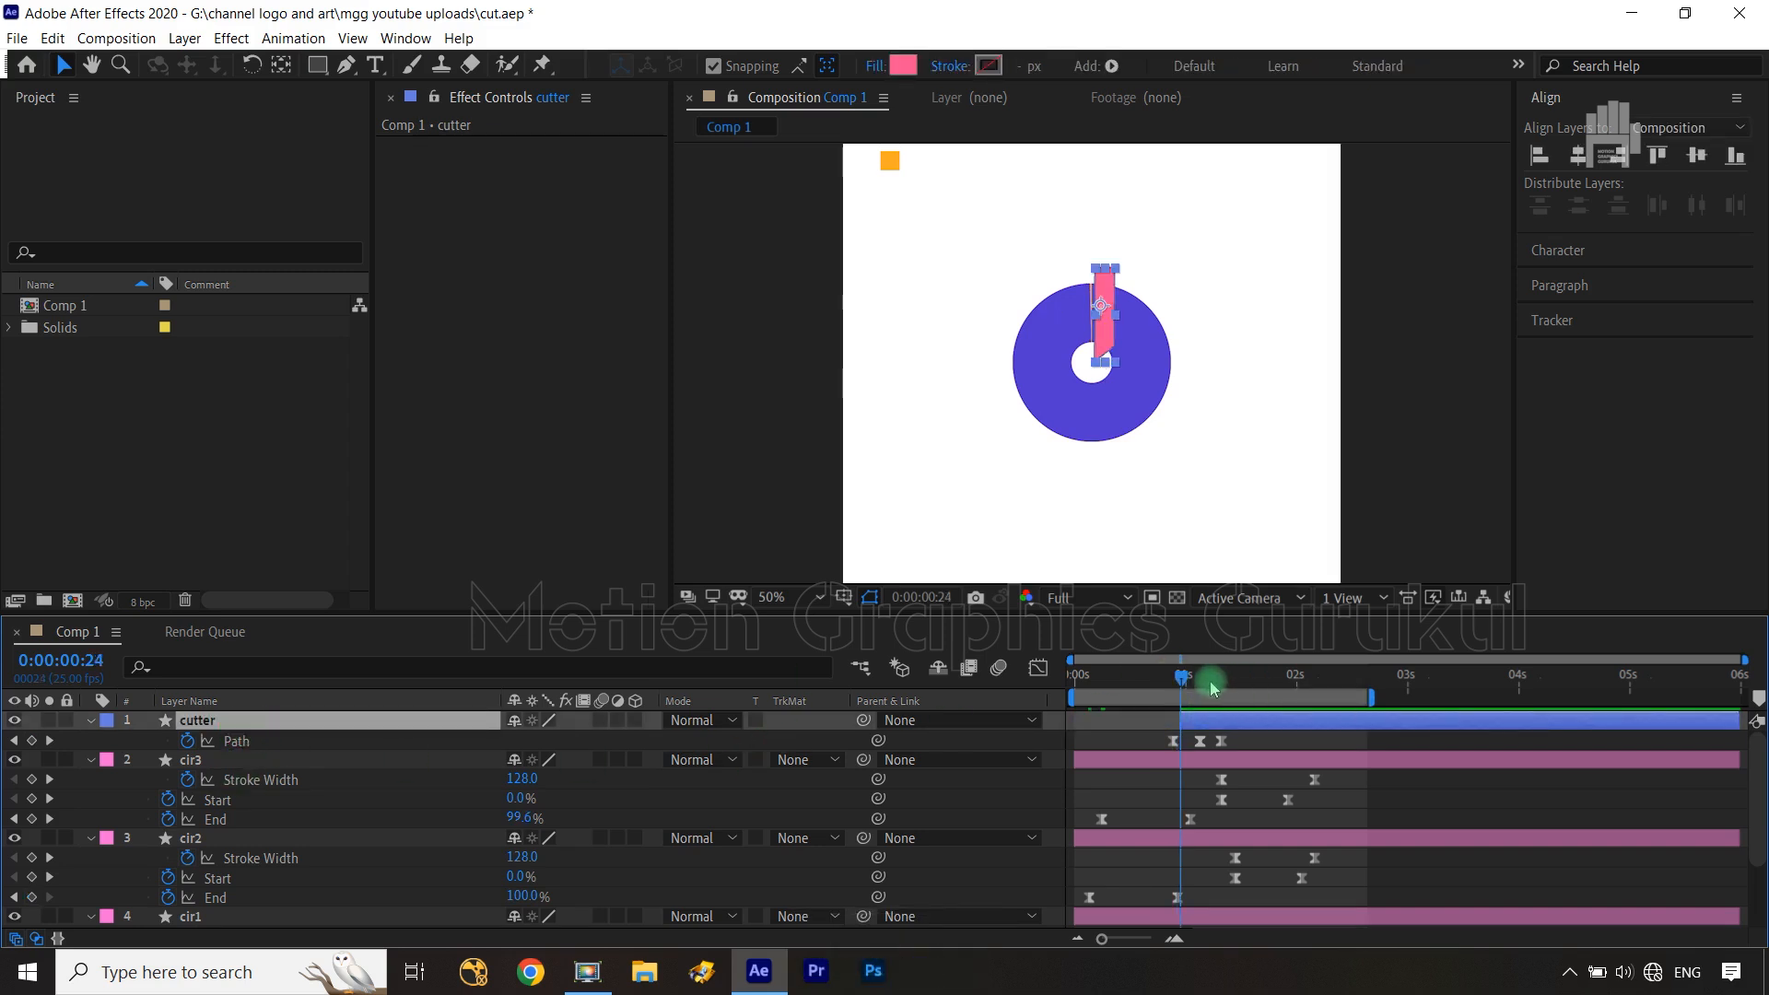
# Shift the cutter's three Path keyframes a few frames later and trim the layer's start to match the first one
pyautogui.moveTo(1186, 682); pyautogui.dragTo(1251, 696)
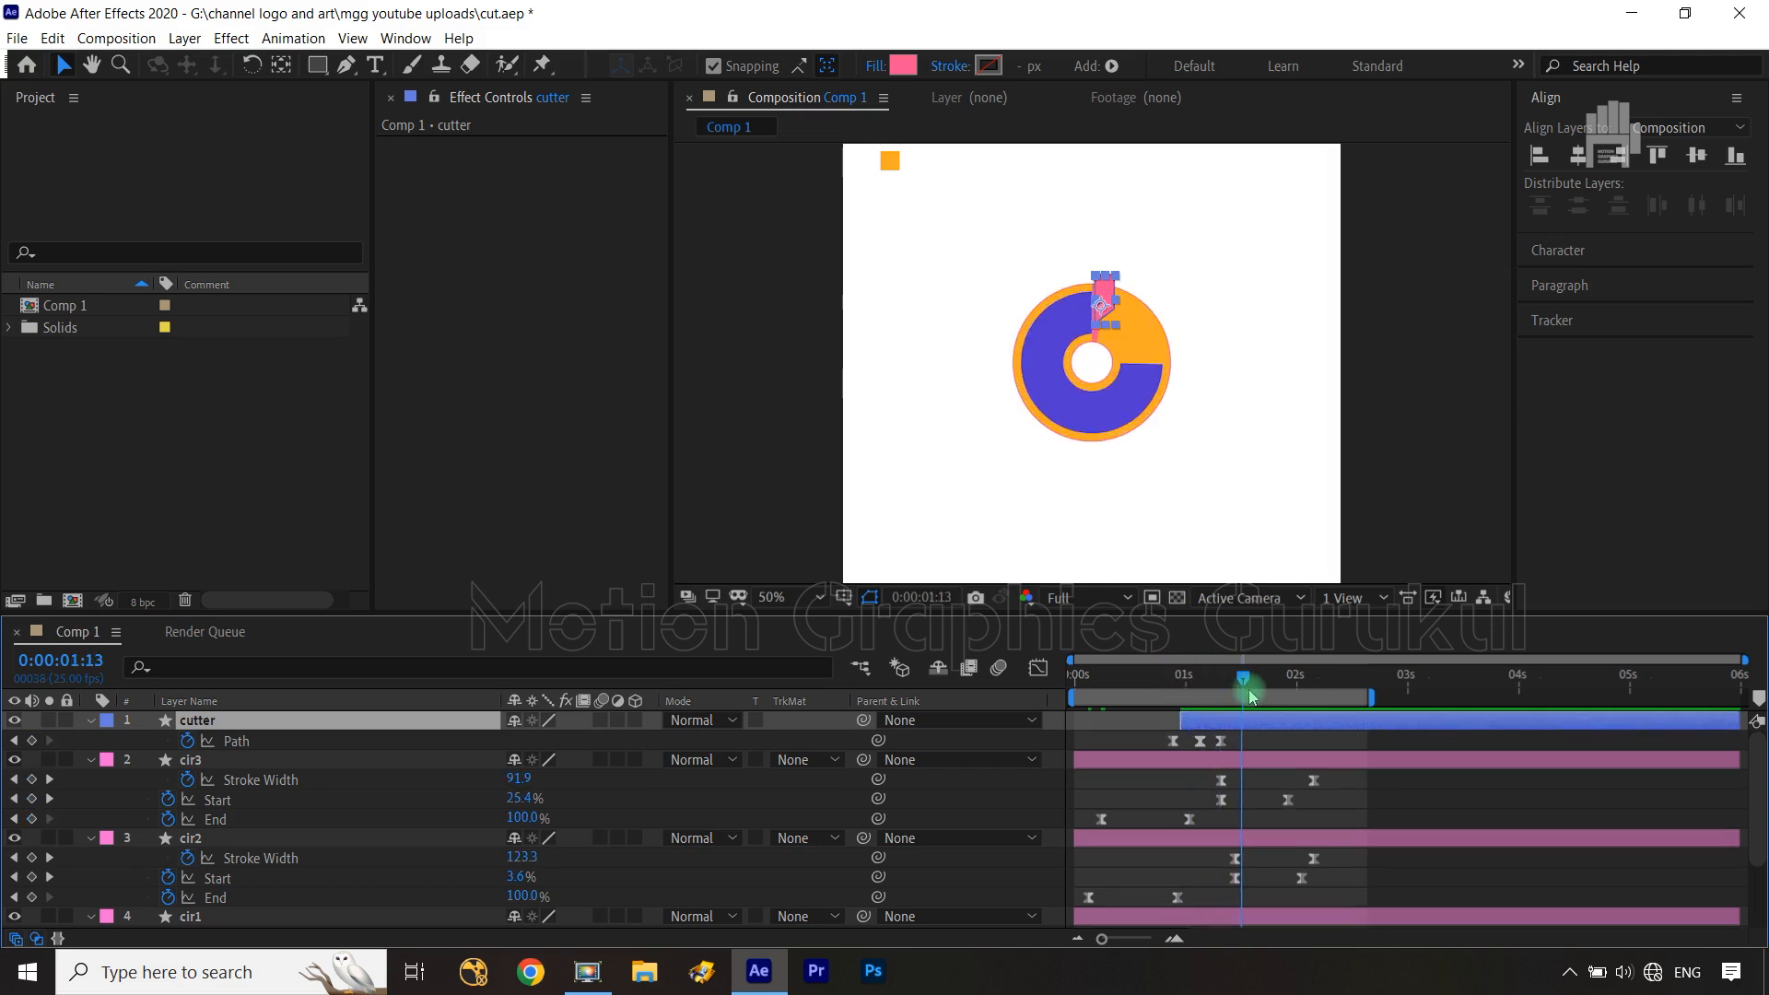
pyautogui.moveTo(1275, 732); pyautogui.dragTo(1149, 754)
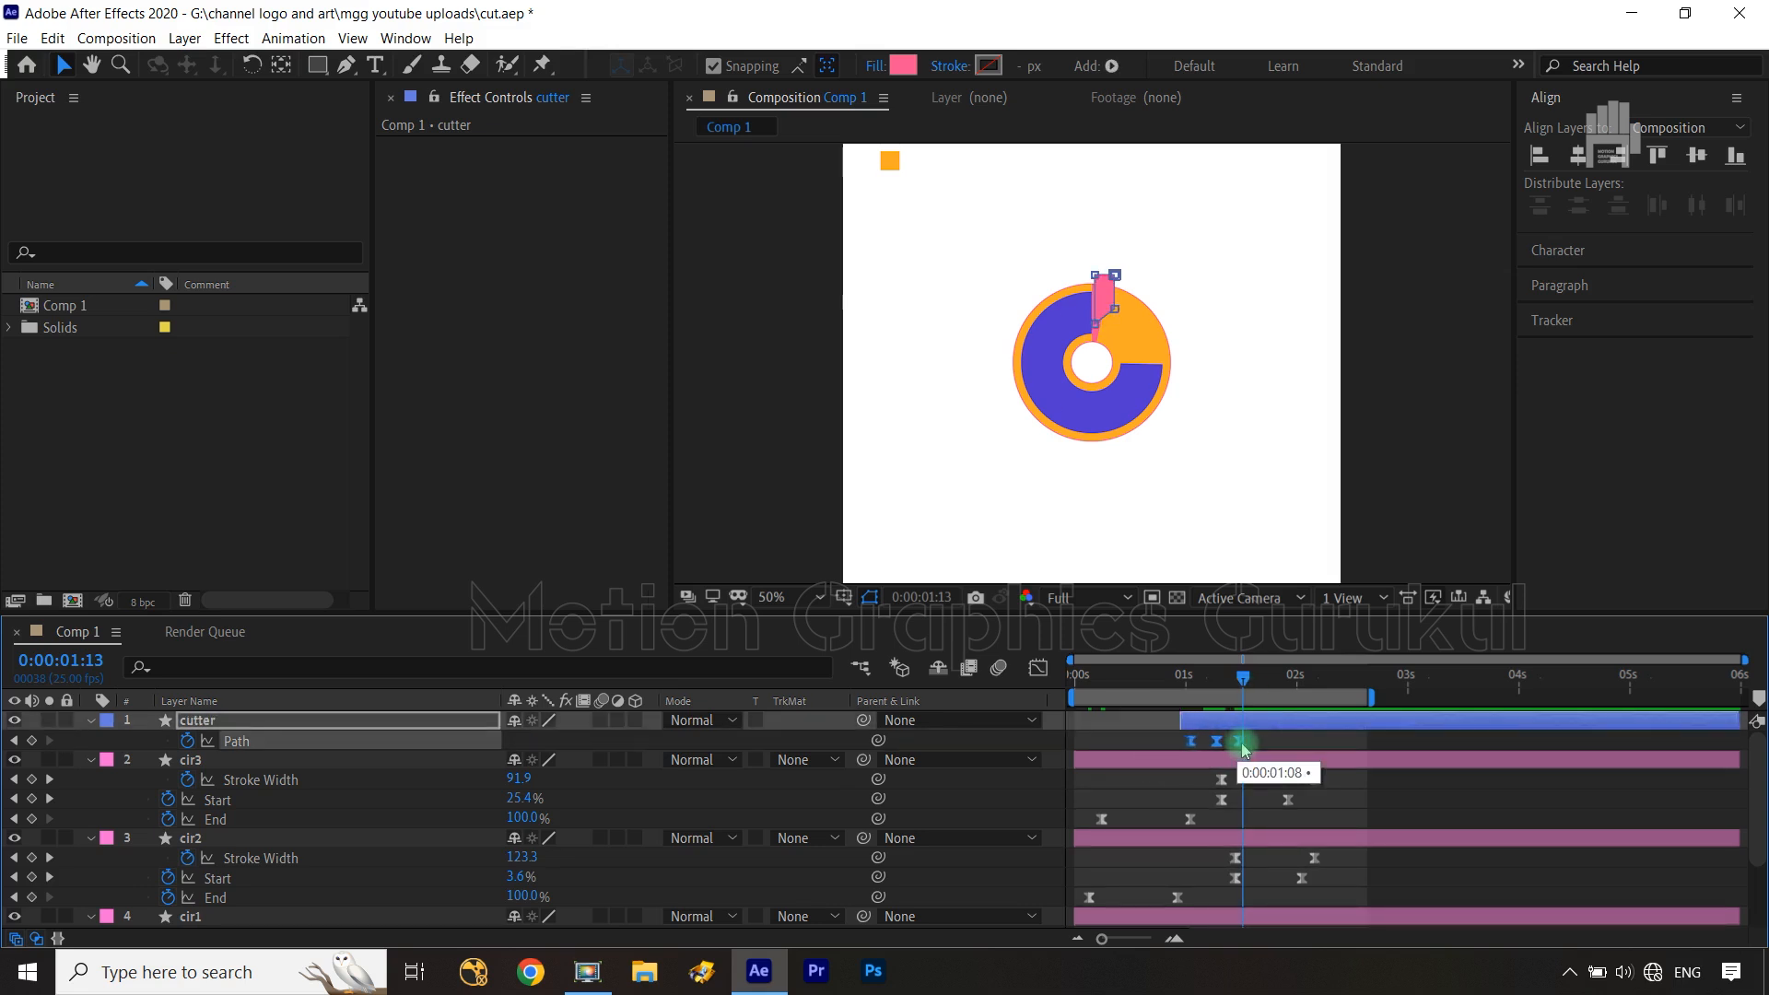
pyautogui.moveTo(1240, 677); pyautogui.dragTo(1184, 674)
pyautogui.hotkey('ctrl', 'Right')
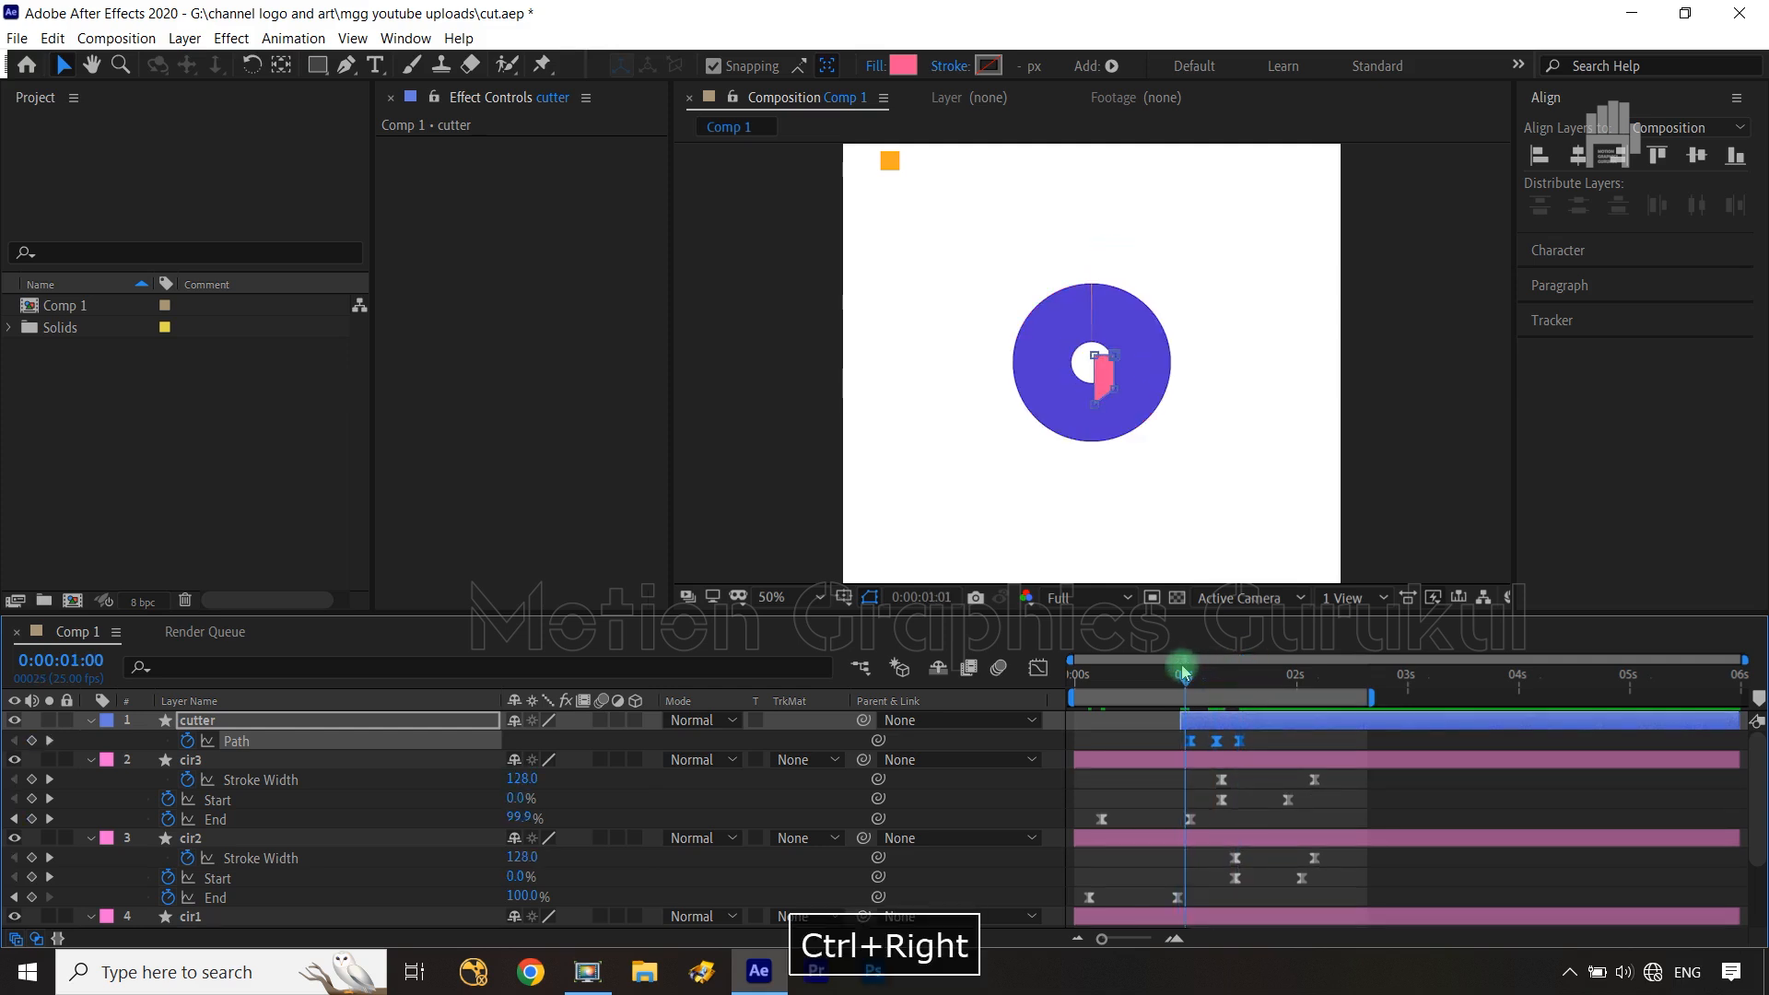
pyautogui.click(435, 720)
pyautogui.hotkey('alt', '[')
# Preview the animation from the first frame to check the cutter's timing against the circles
pyautogui.moveTo(1189, 679); pyautogui.dragTo(1004, 776)
pyautogui.press('space')
pyautogui.click(1004, 776)
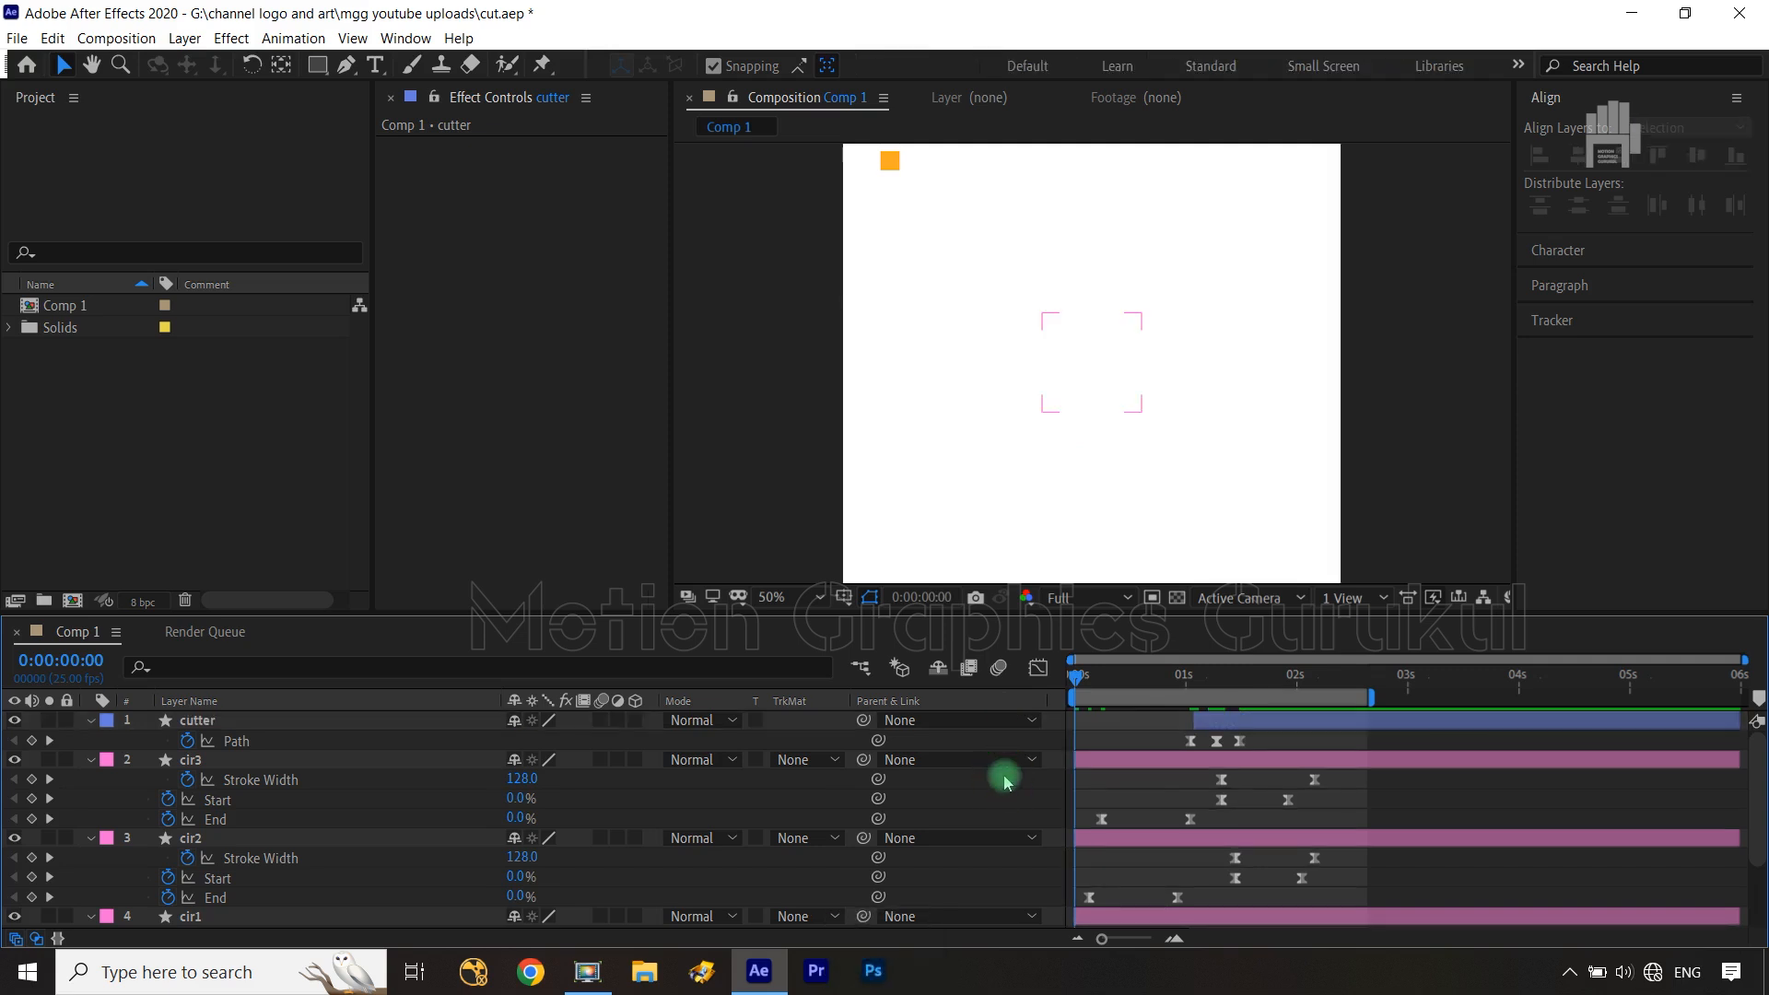
pyautogui.press('space')
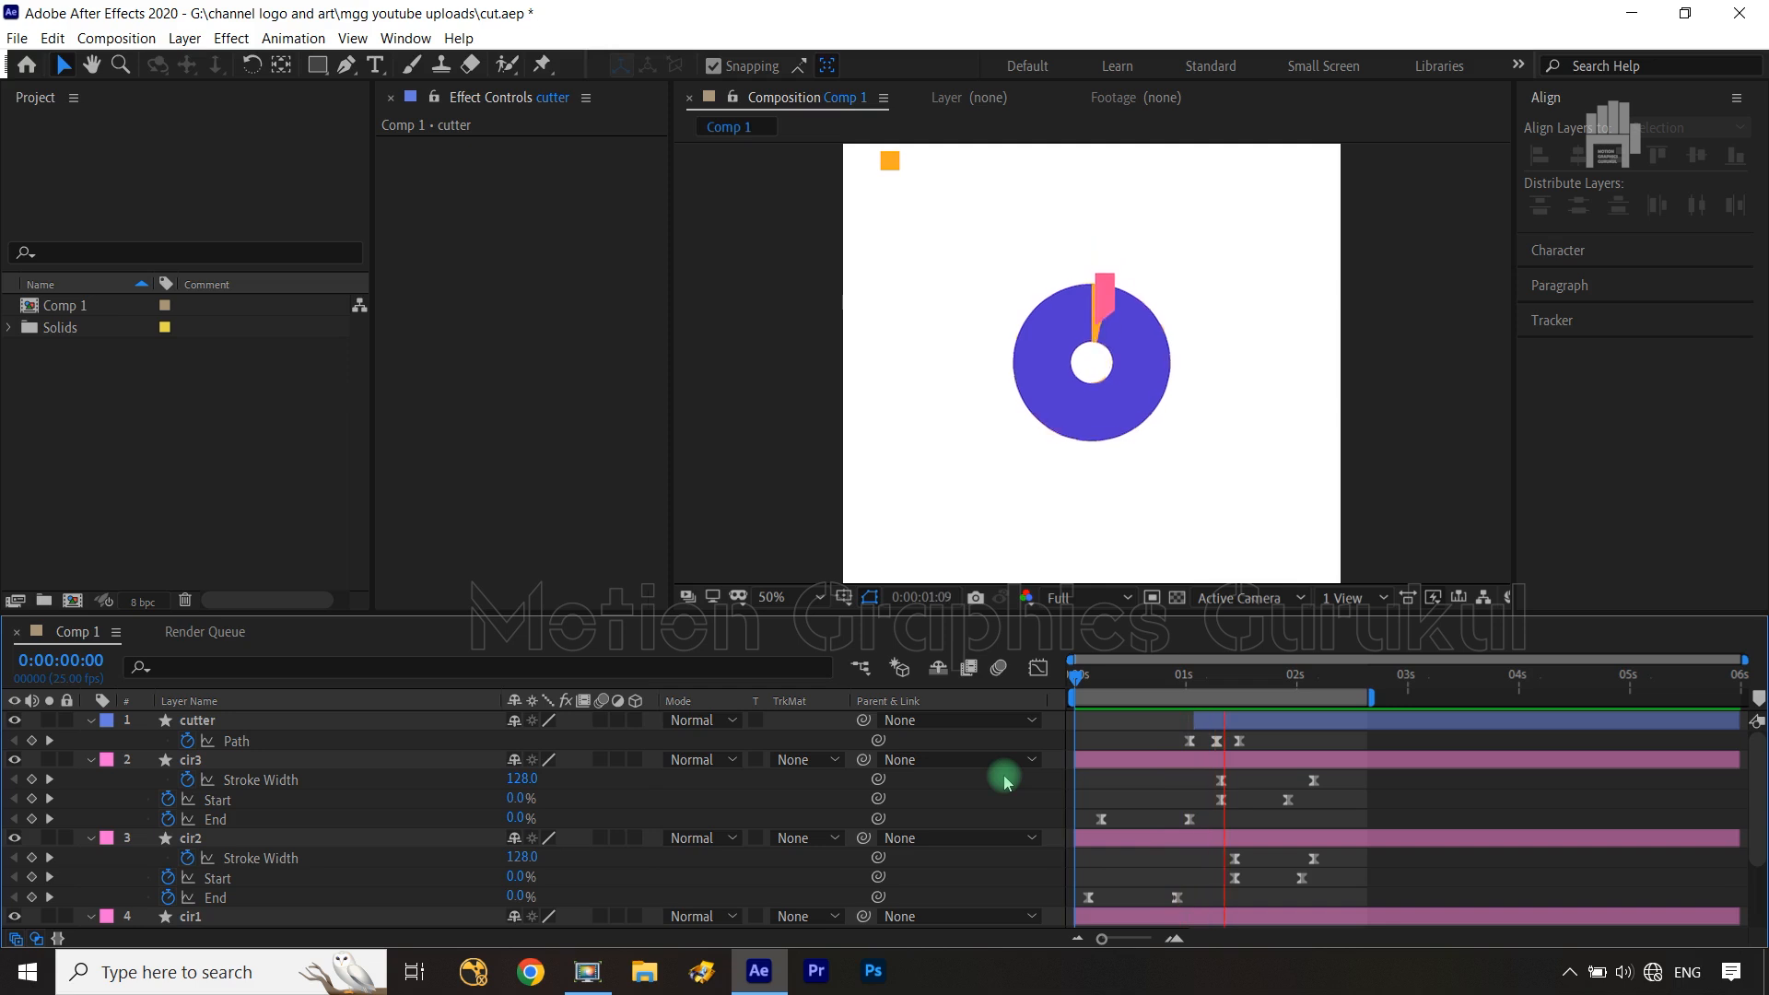
pyautogui.press('space')
# Slide the whole cutter layer with its keyframes slightly later and preview the animation
pyautogui.moveTo(1195, 728); pyautogui.dragTo(1225, 727)
pyautogui.click(1008, 787)
pyautogui.press('space')
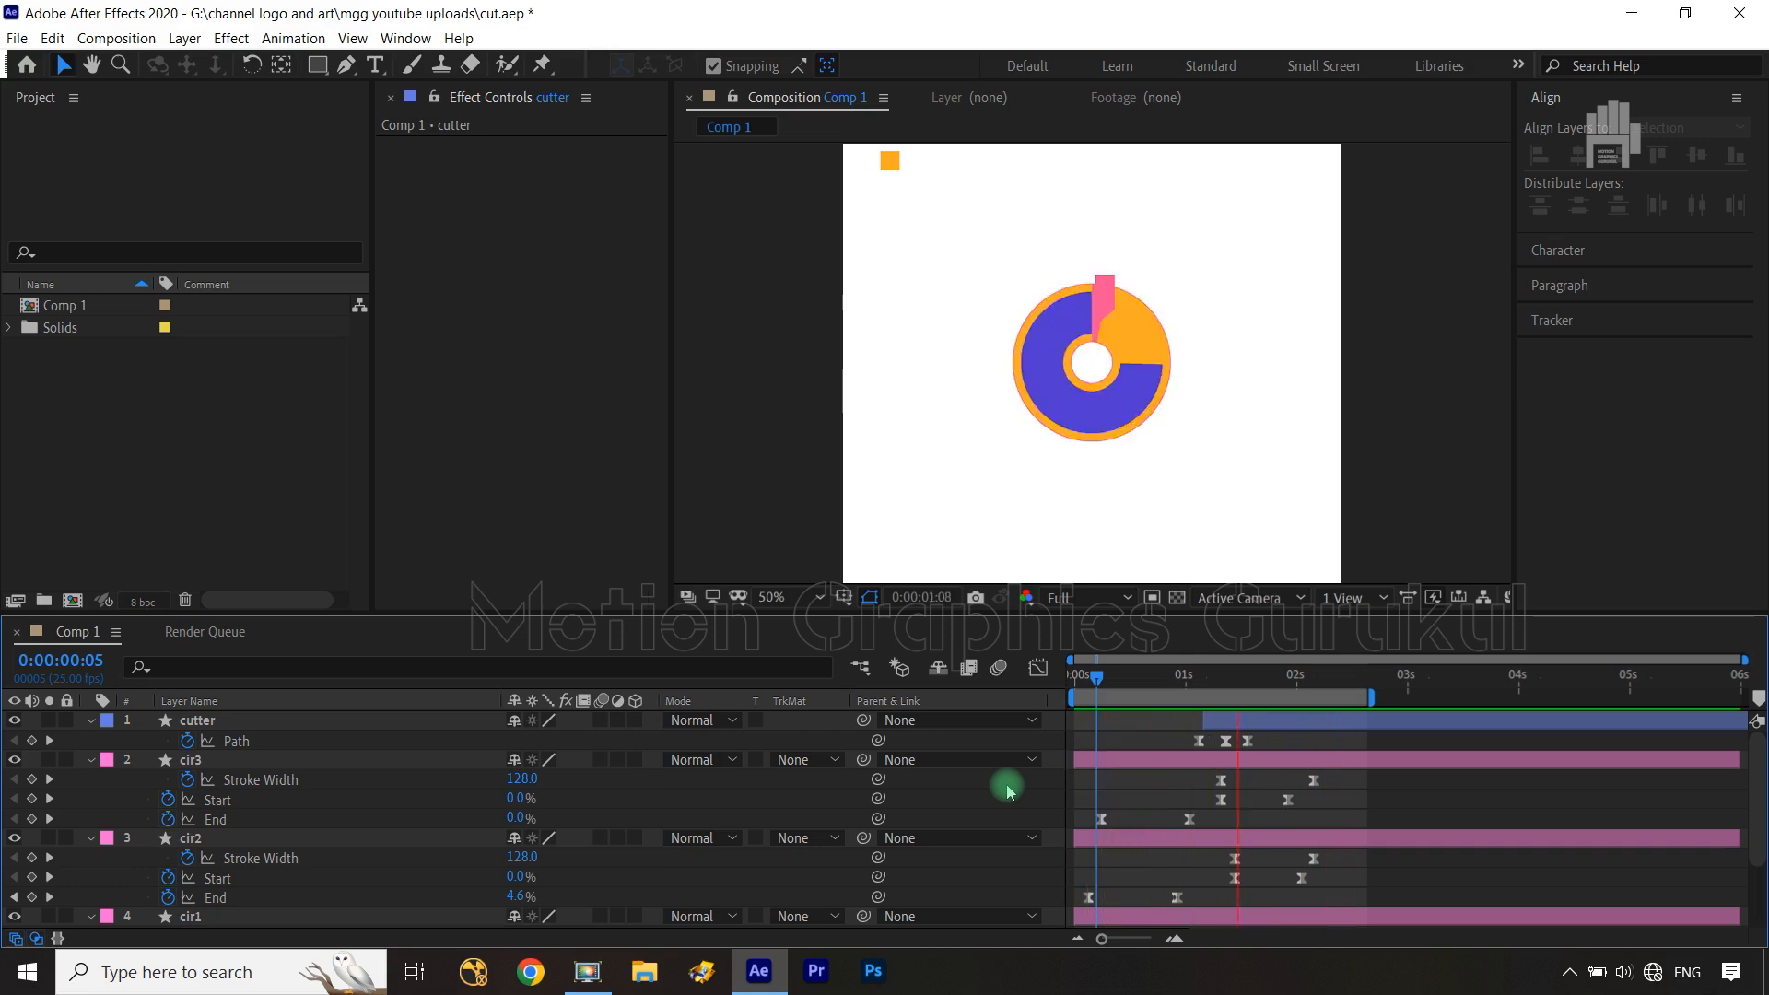
pyautogui.press('space')
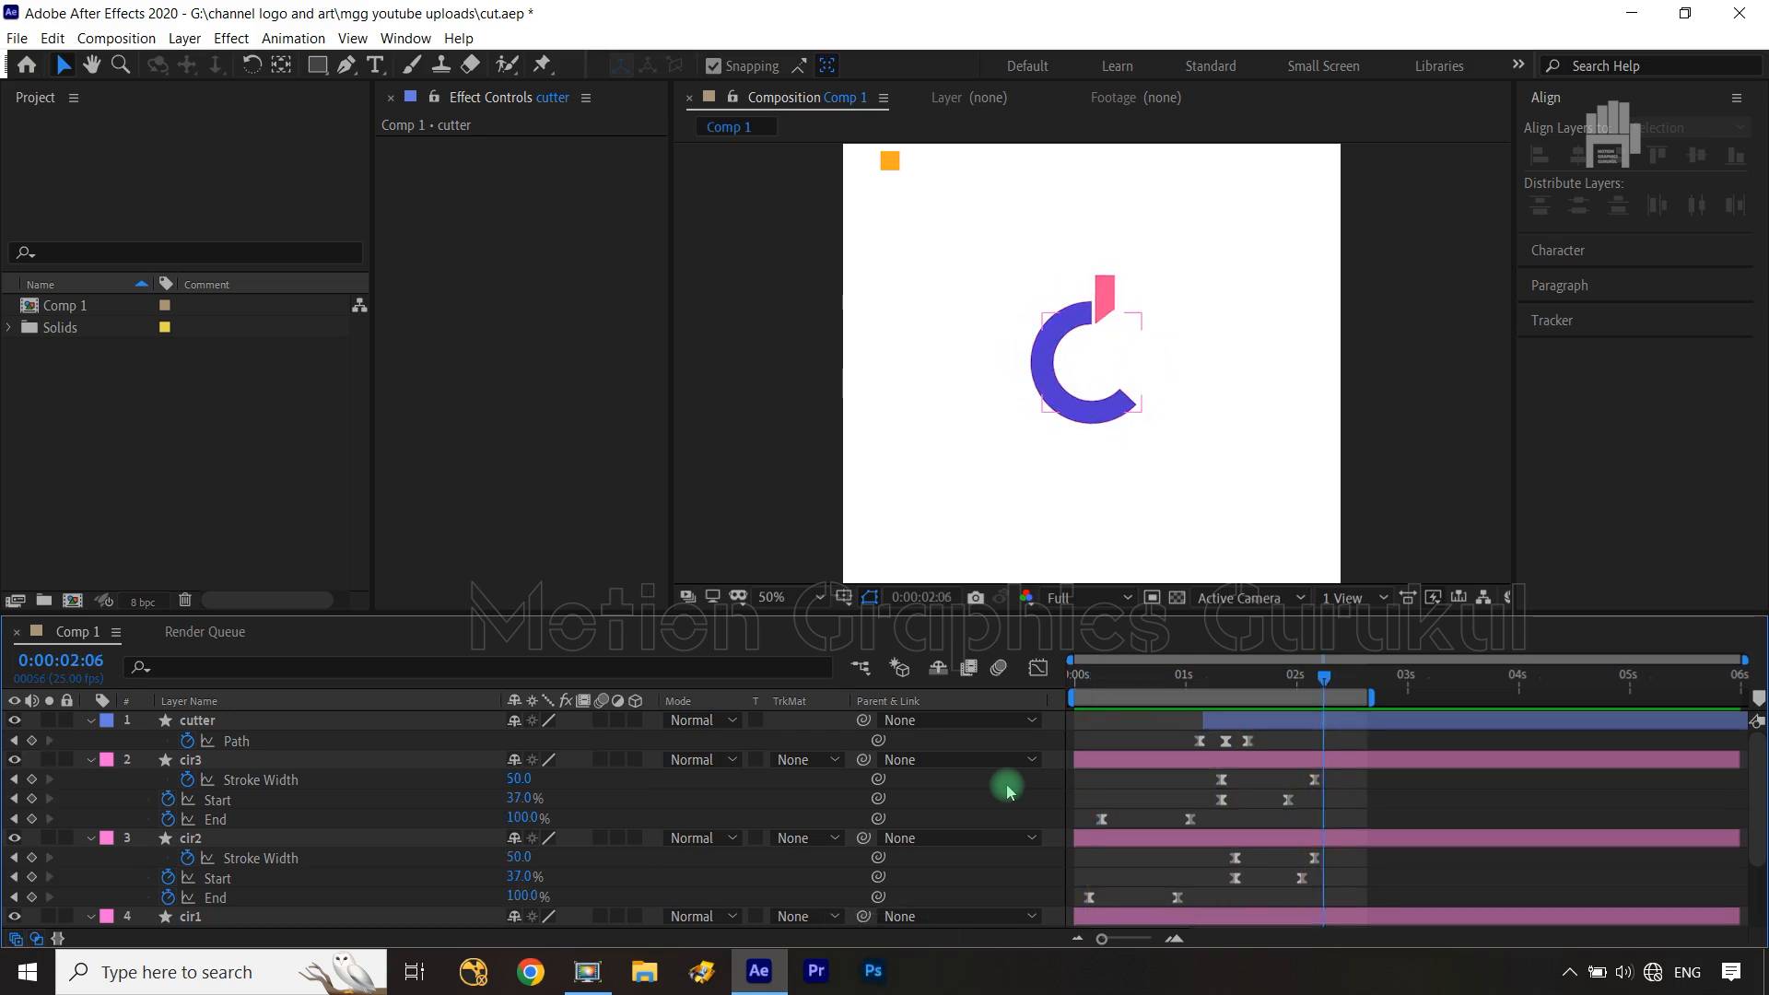
# Fit the composition in view and collapse the properties of the cutter, cir3, cir2 and cir1 layers
pyautogui.hotkey('shift', '/')
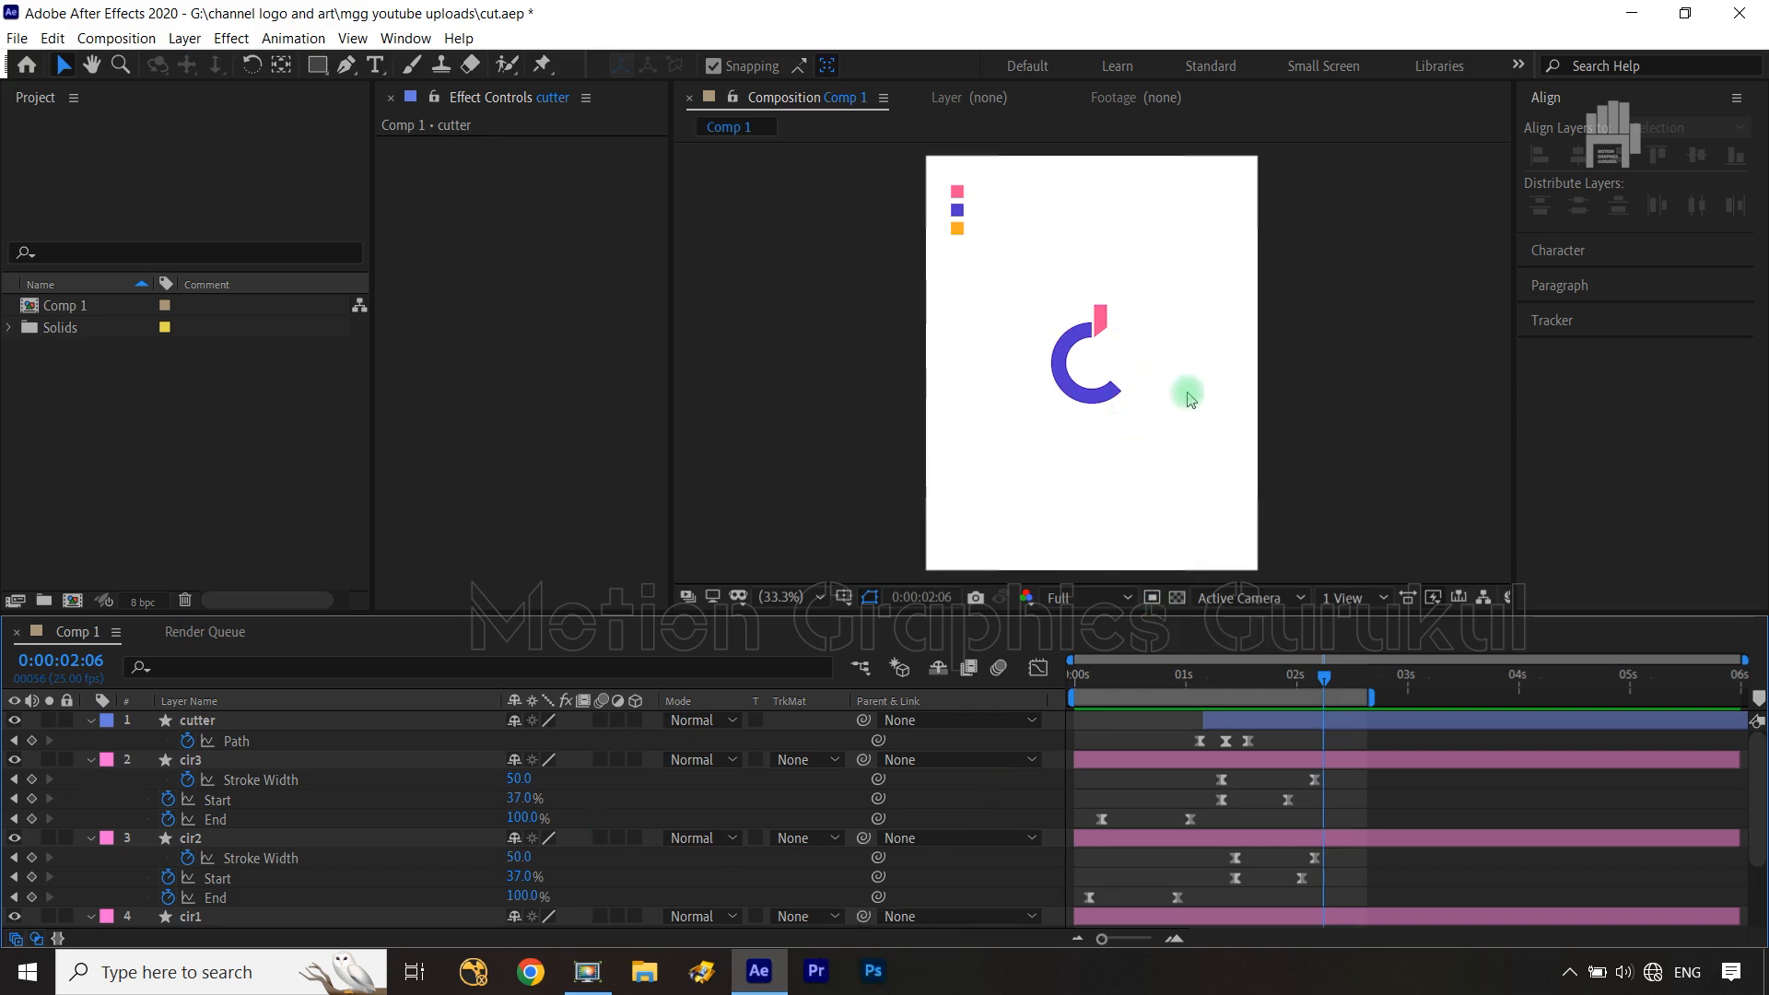
pyautogui.click(83, 739)
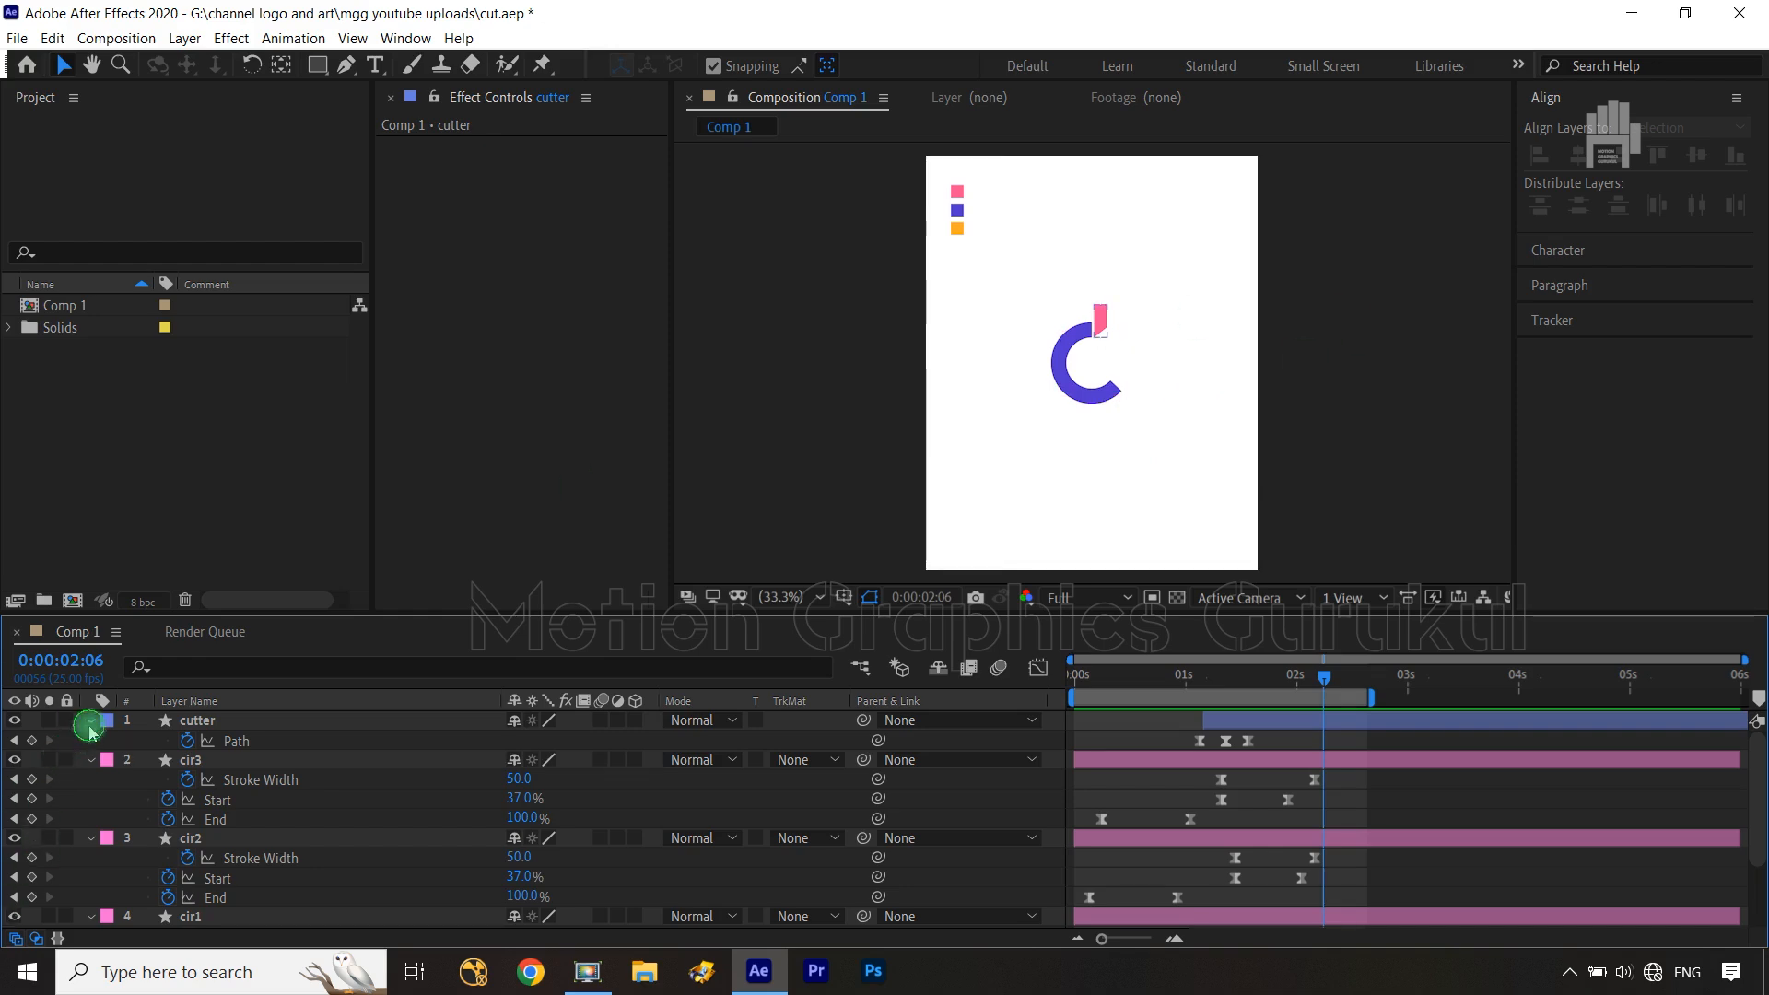
pyautogui.click(90, 722)
pyautogui.click(90, 739)
pyautogui.click(89, 759)
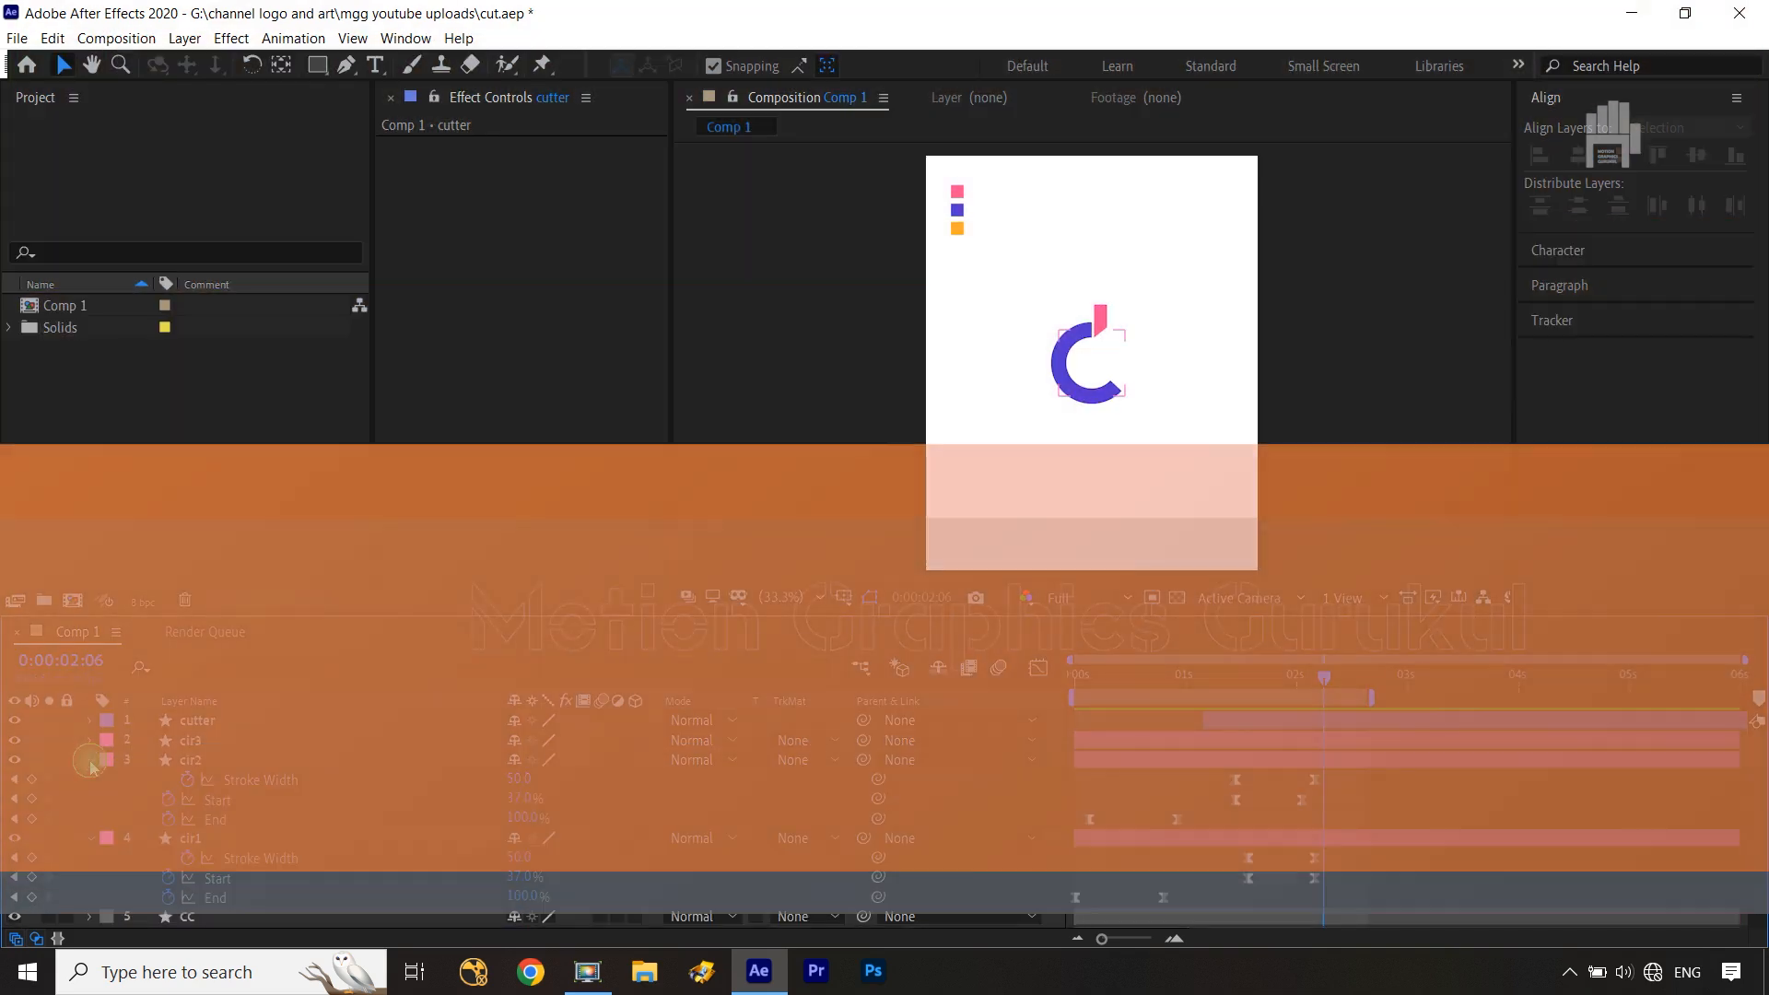
pyautogui.click(90, 781)
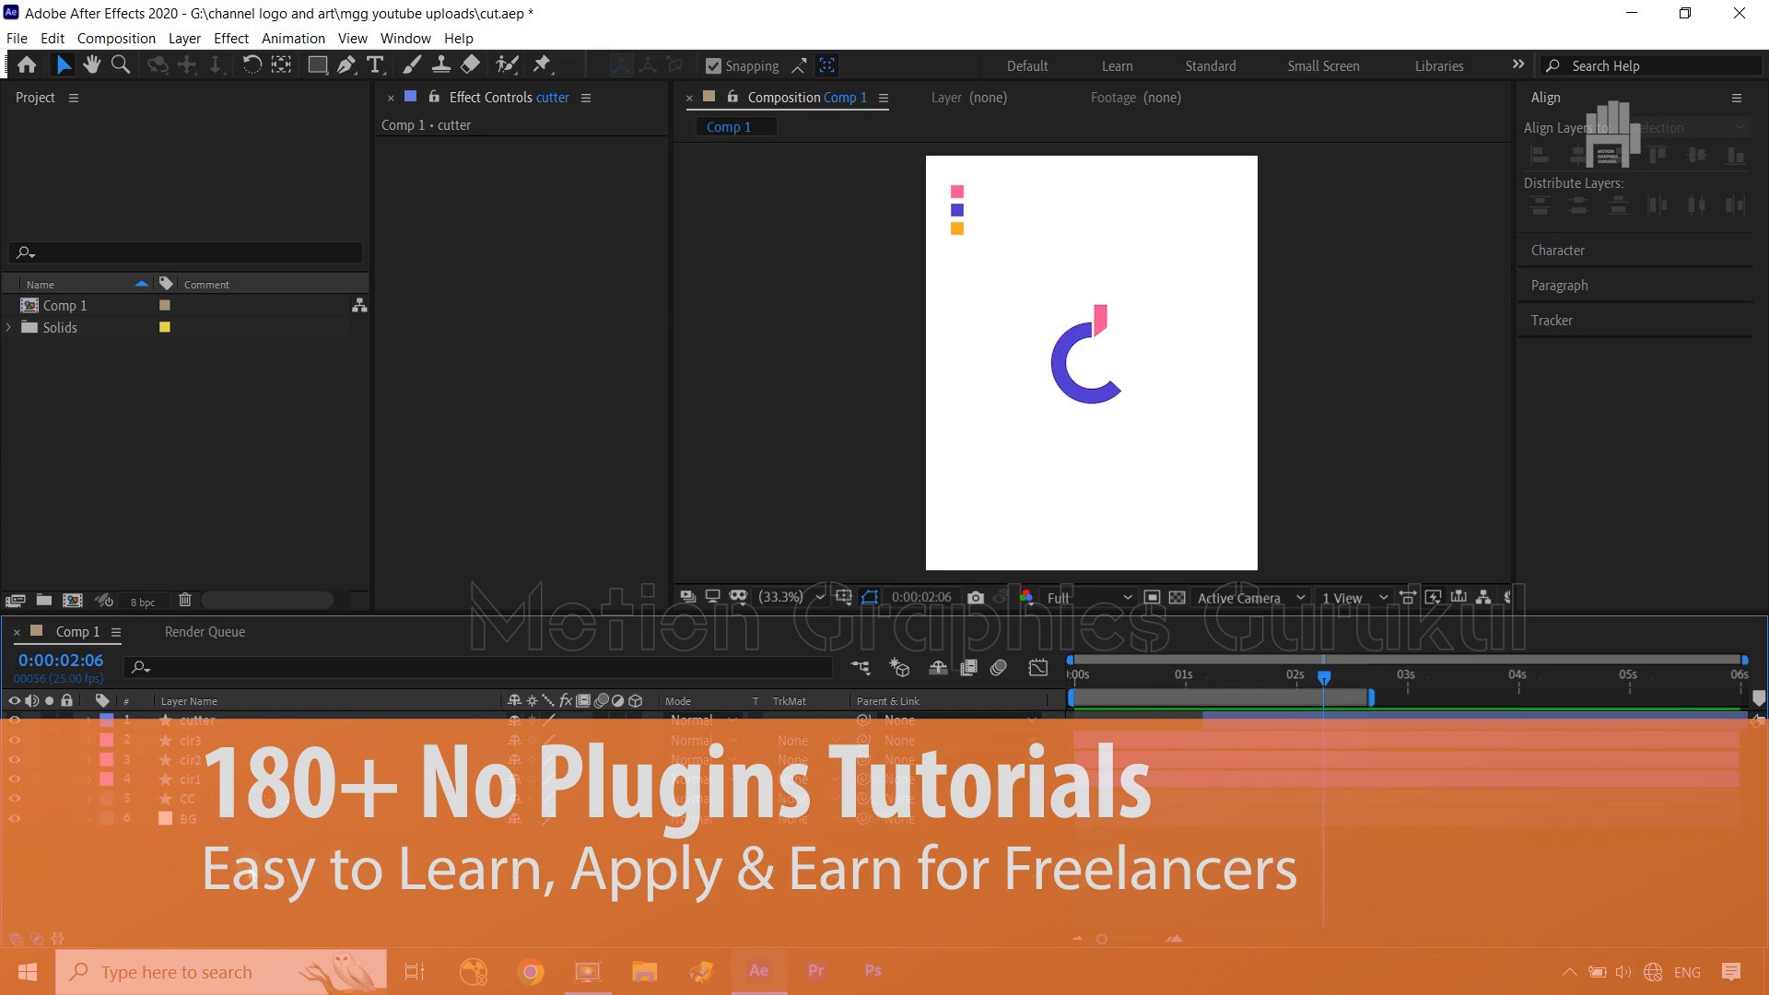
pyautogui.click(663, 742)
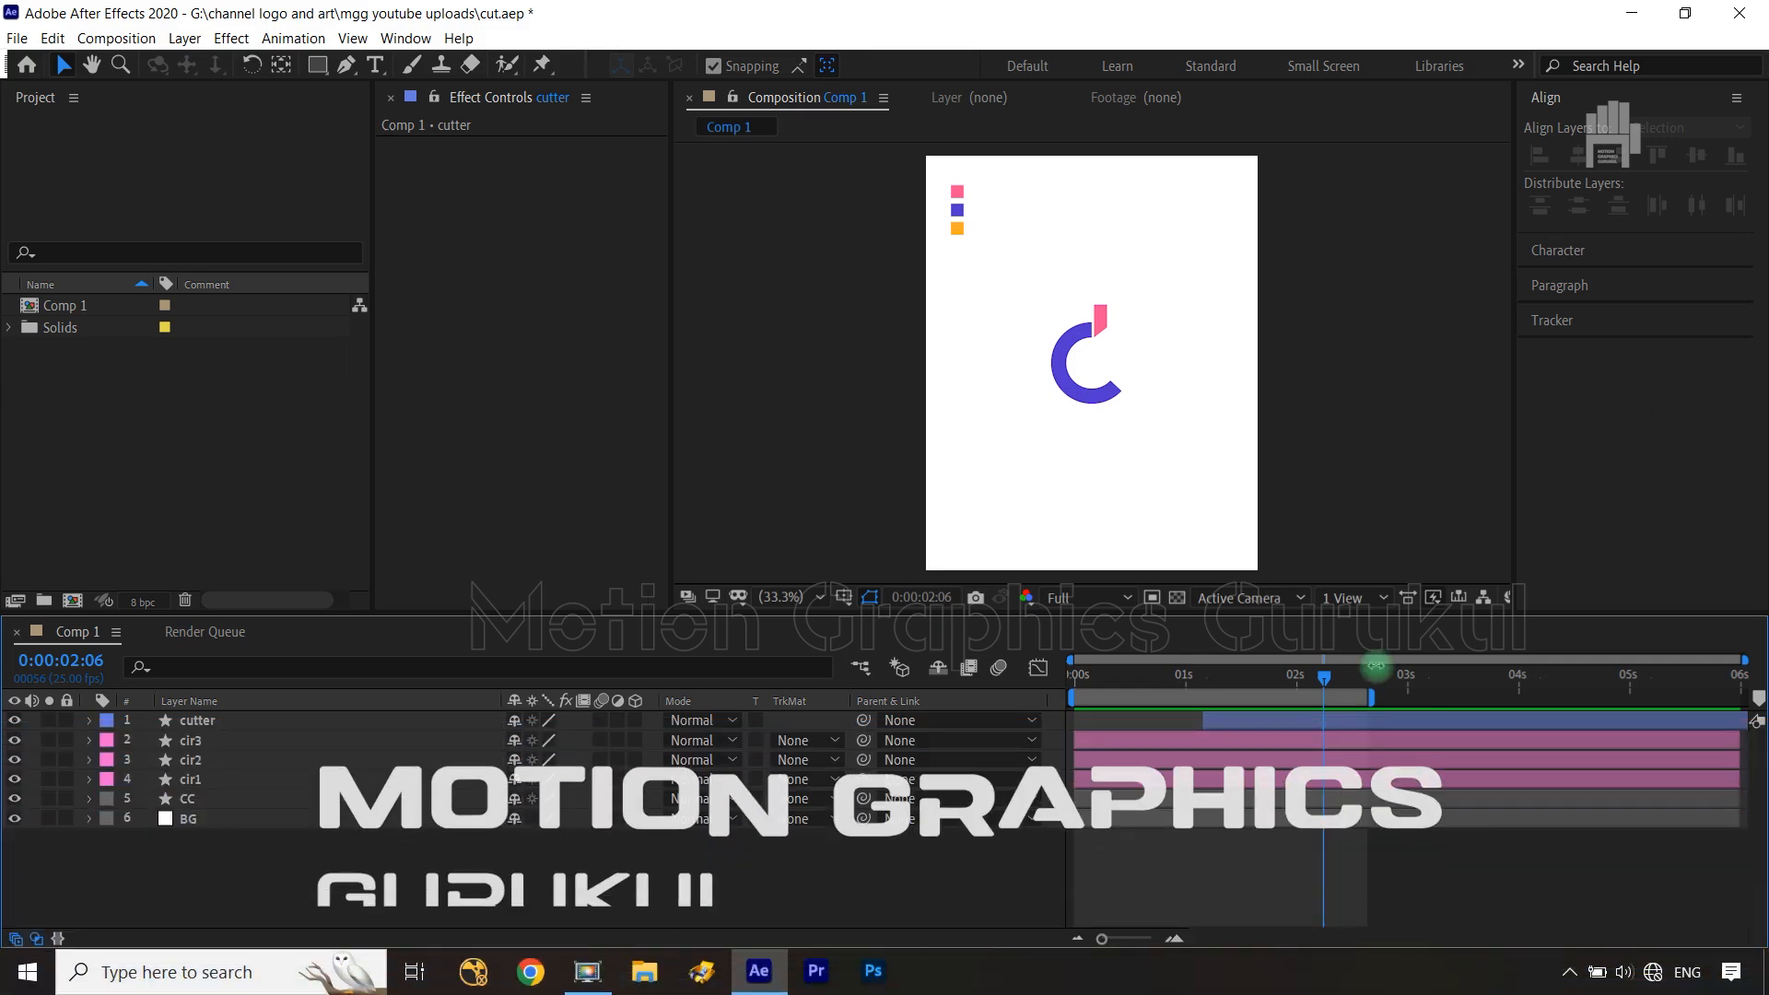
# Draw a straight vertical Pen line from inside the C up past the top of the pink cutter
pyautogui.click(345, 65)
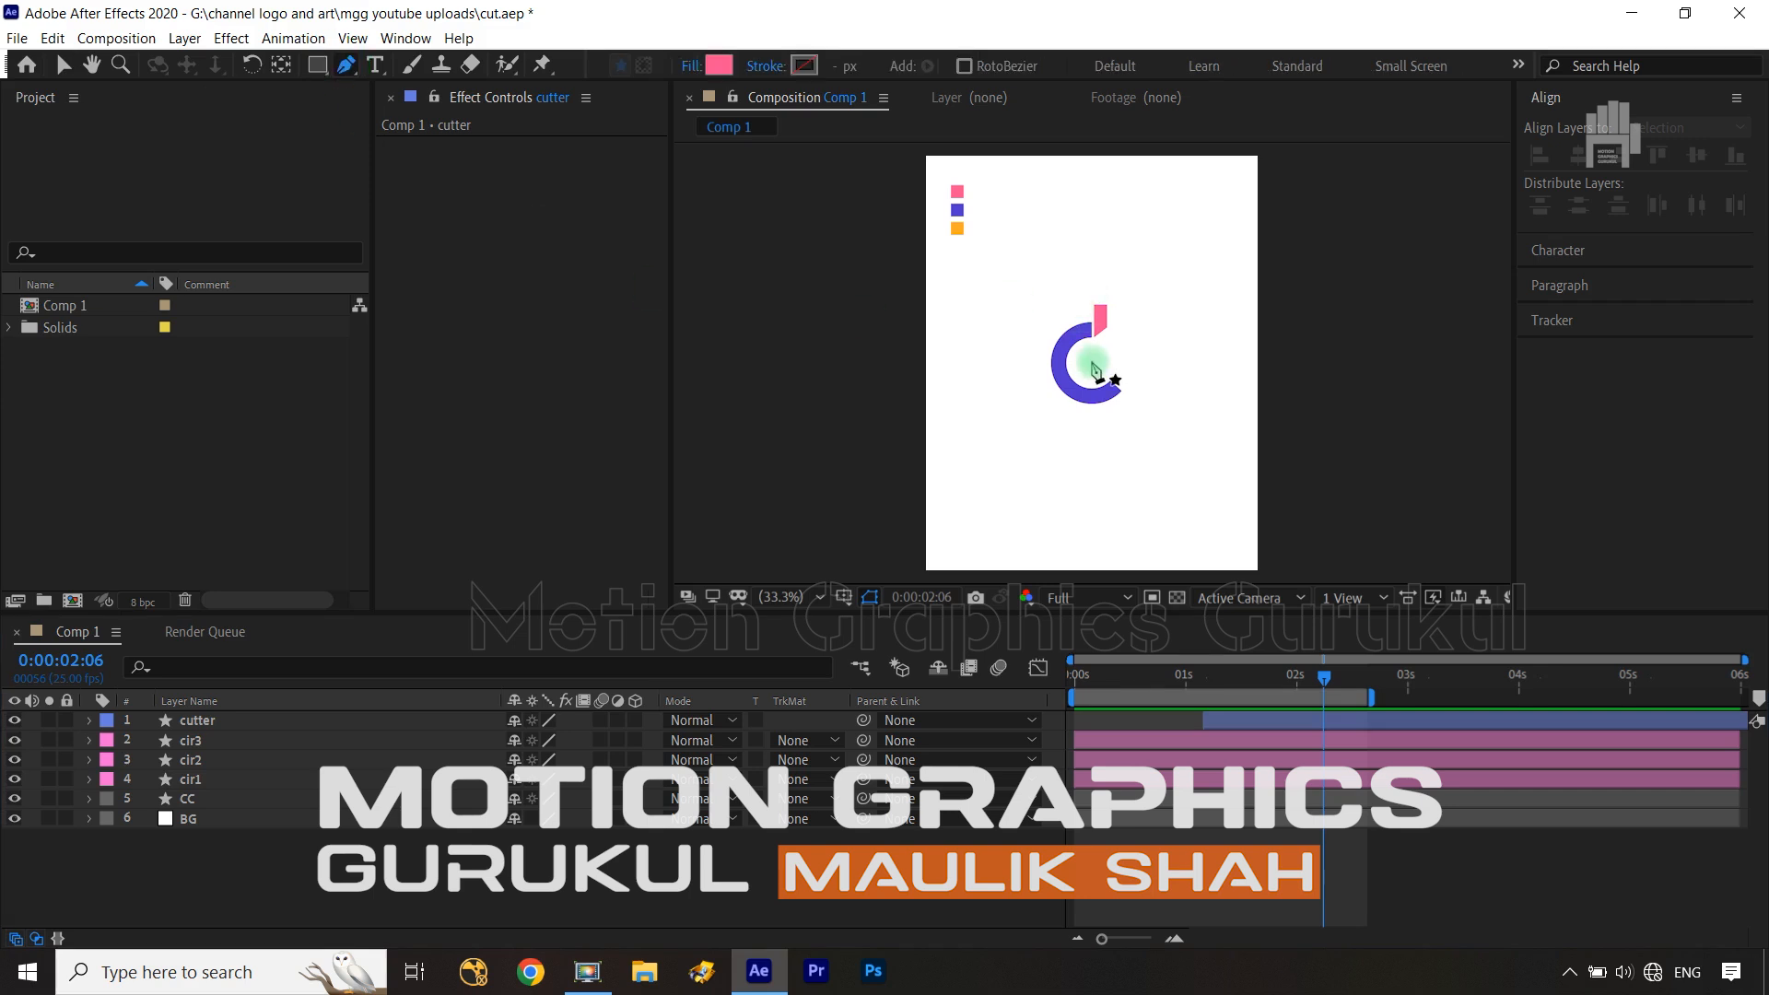
pyautogui.scroll(3, 1094, 369)
pyautogui.press('space')
pyautogui.moveTo(1220, 308); pyautogui.dragTo(1204, 423)
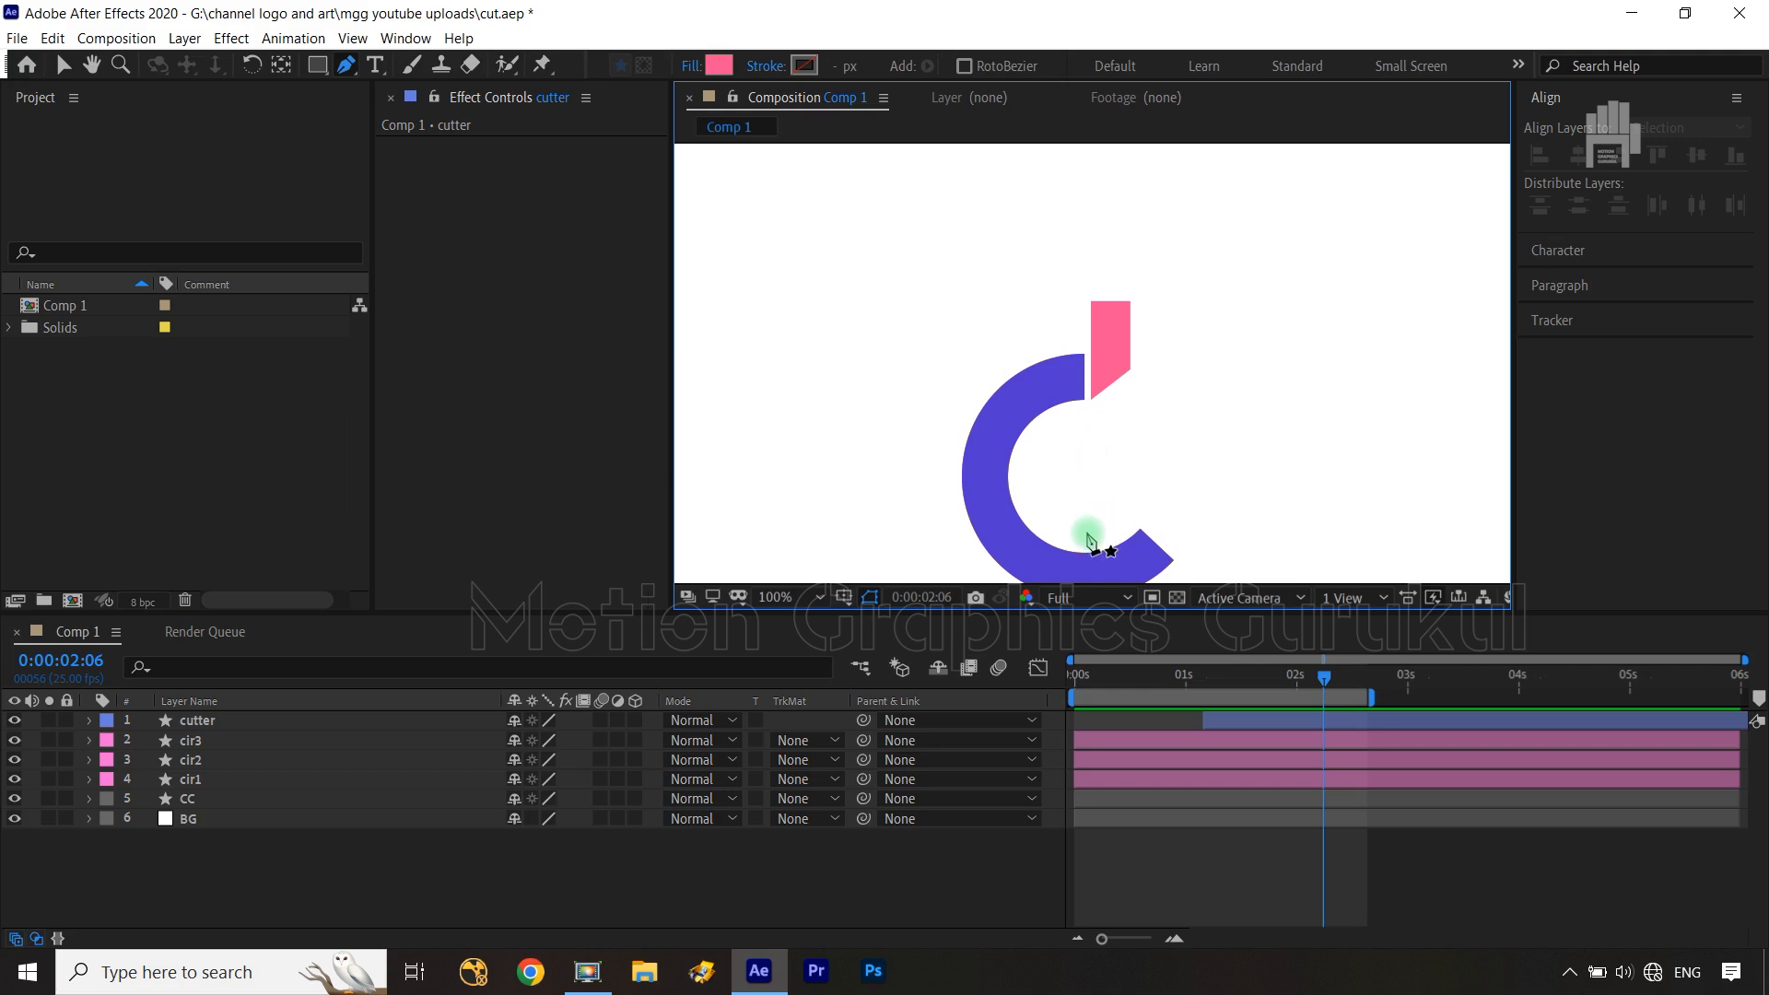
pyautogui.click(1094, 534)
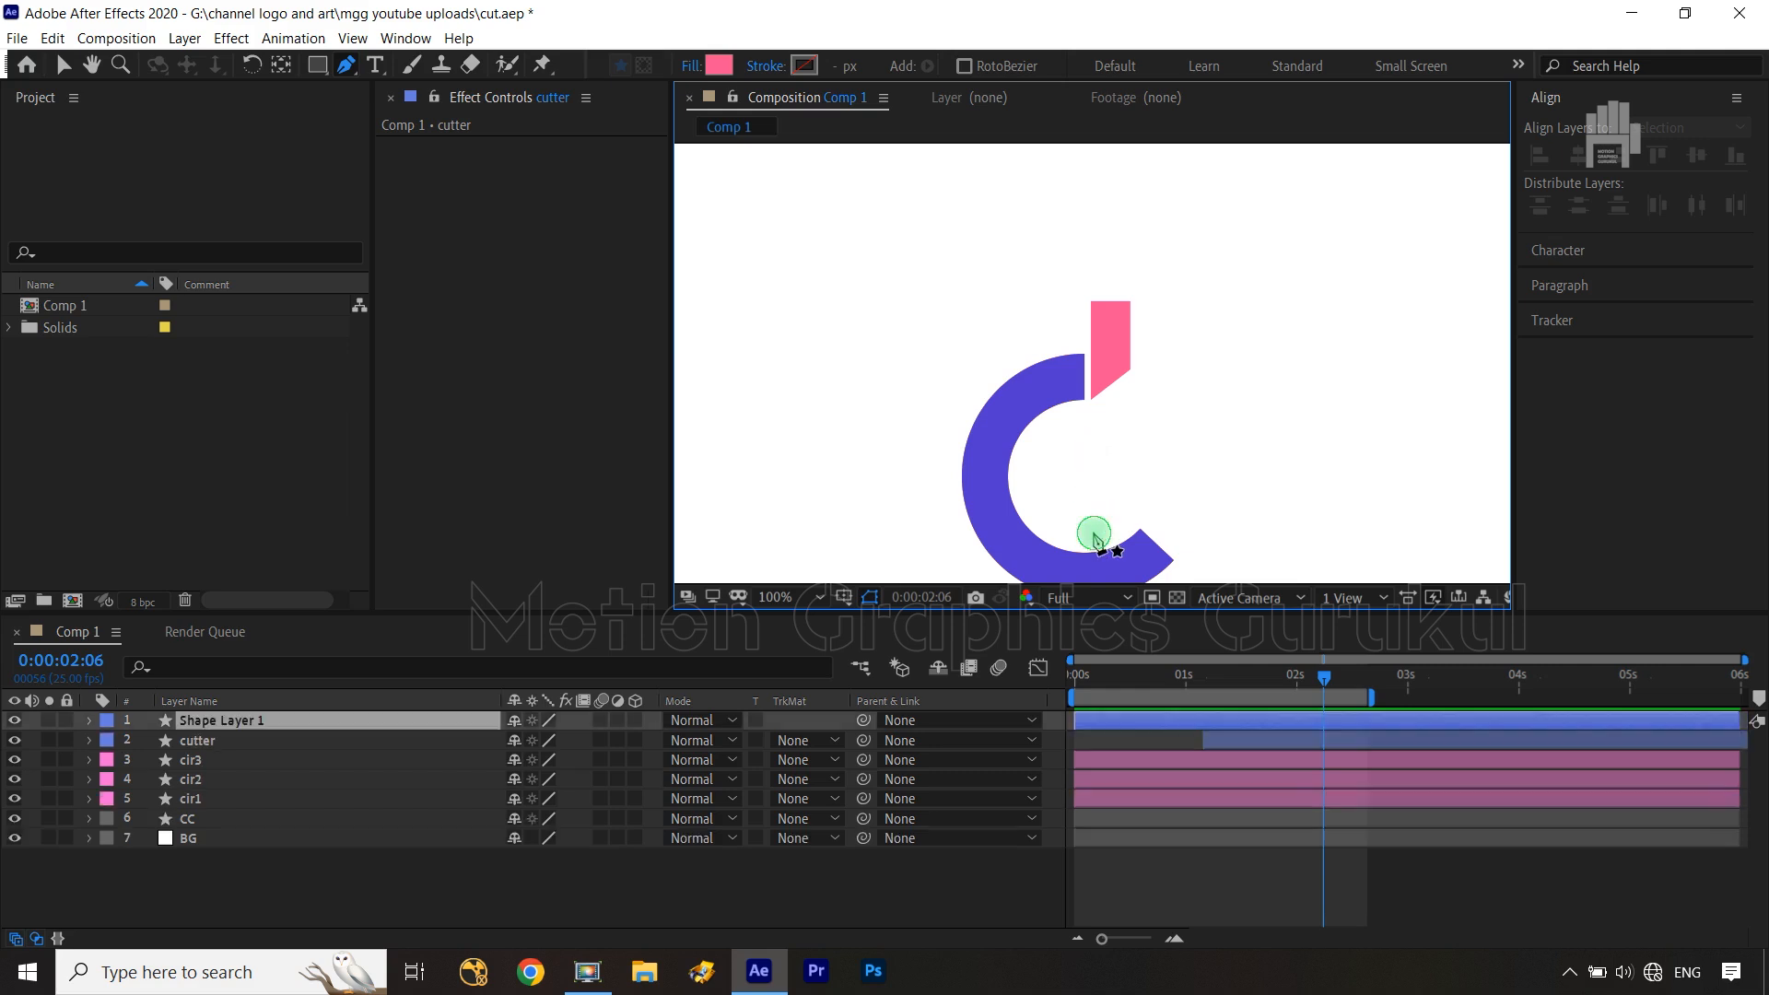
pyautogui.keyDown('shift'); pyautogui.click(1092, 224); pyautogui.keyUp('shift')
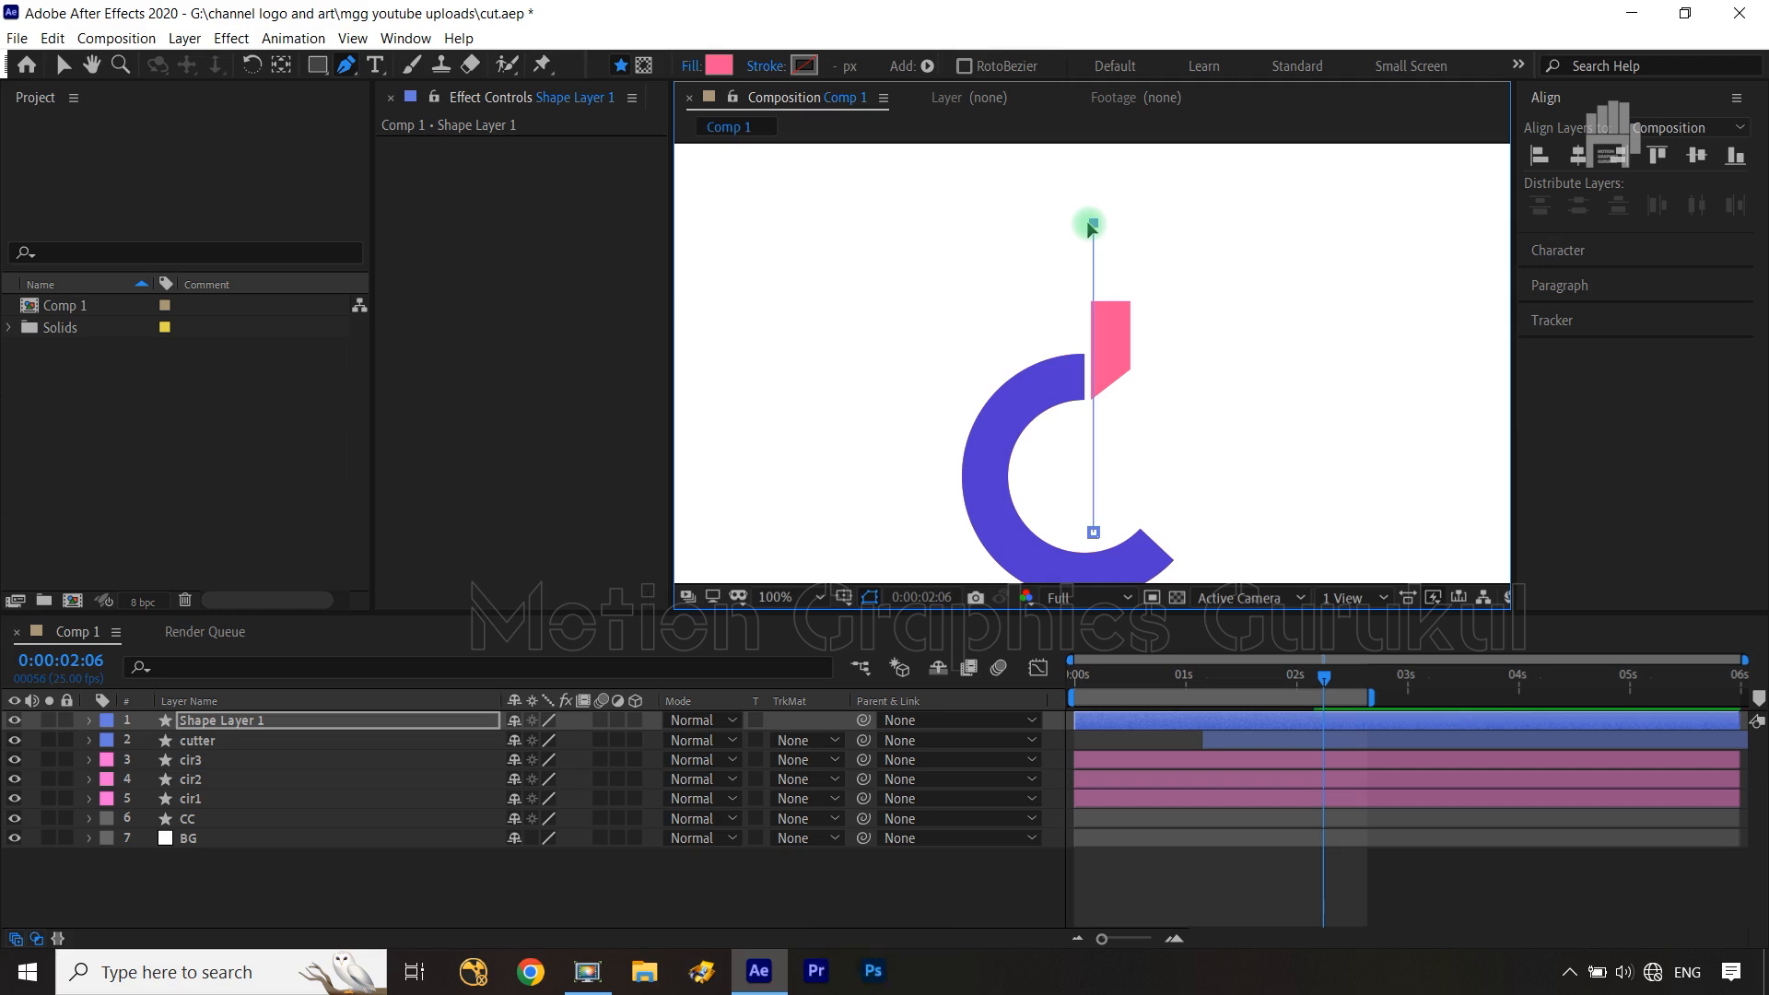
# Set the new line layer's Position to 534.0, 675.0, aligning it with the gap between the C and the cutter
pyautogui.click(295, 729)
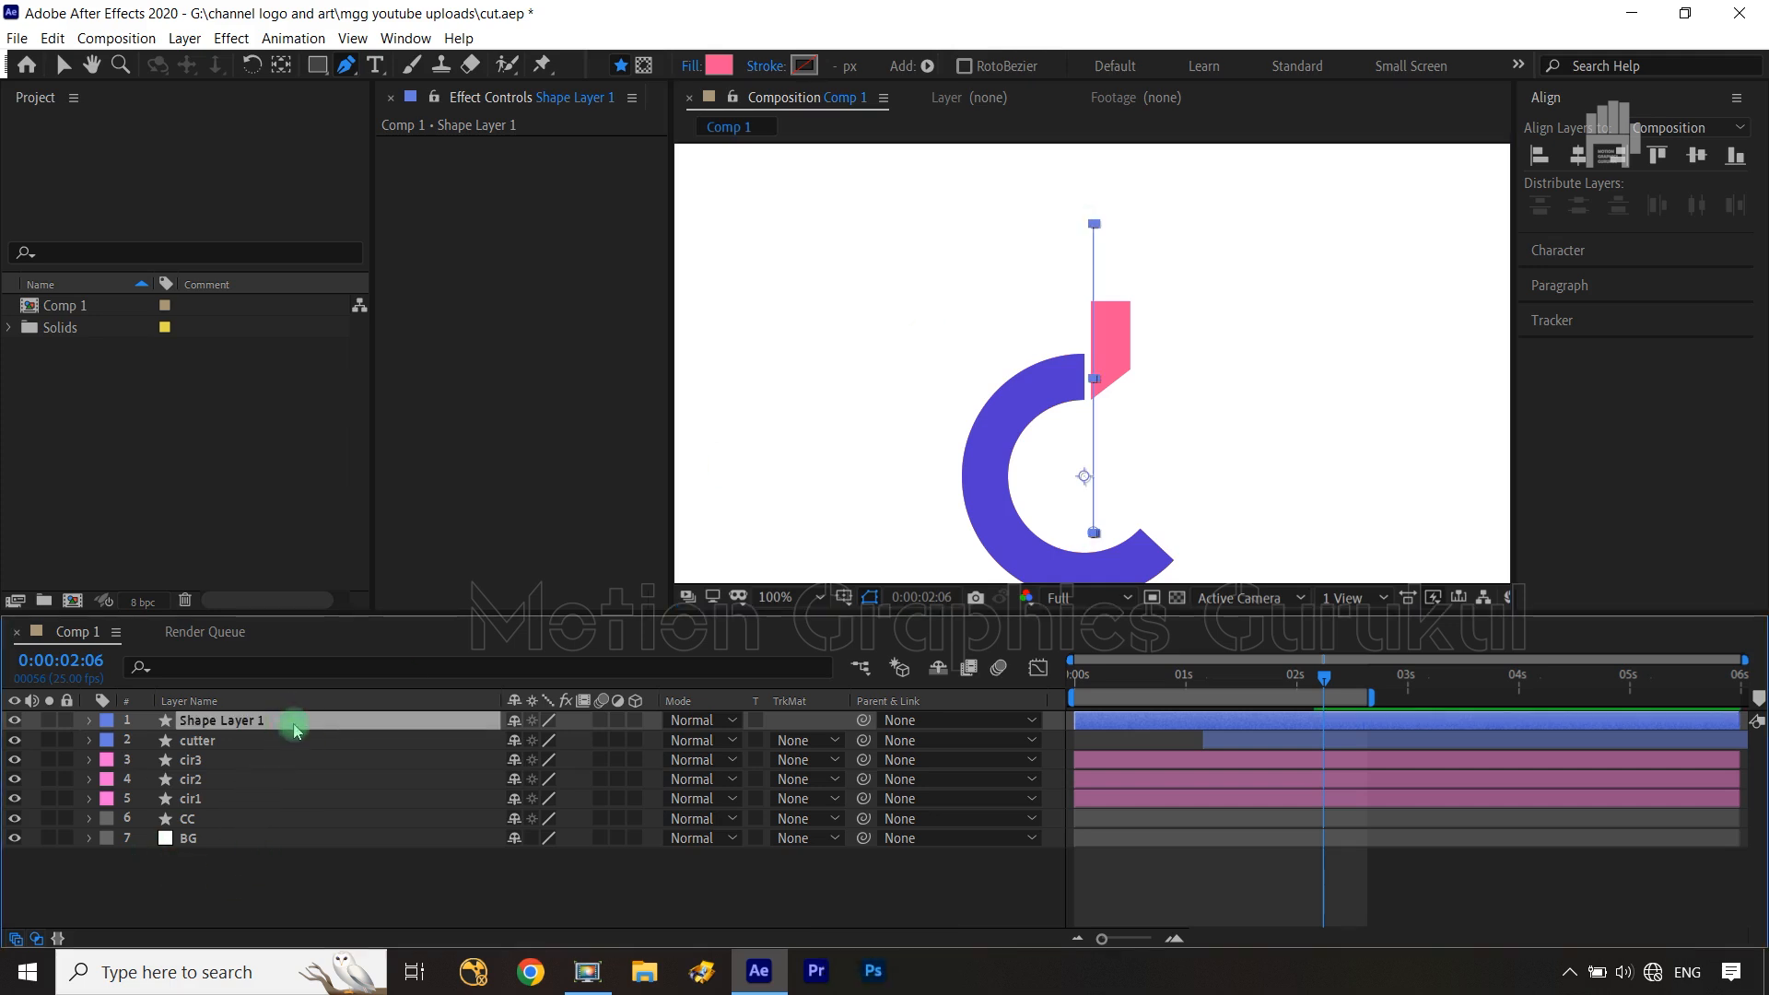
pyautogui.press('p')
pyautogui.moveTo(513, 740); pyautogui.dragTo(511, 742)
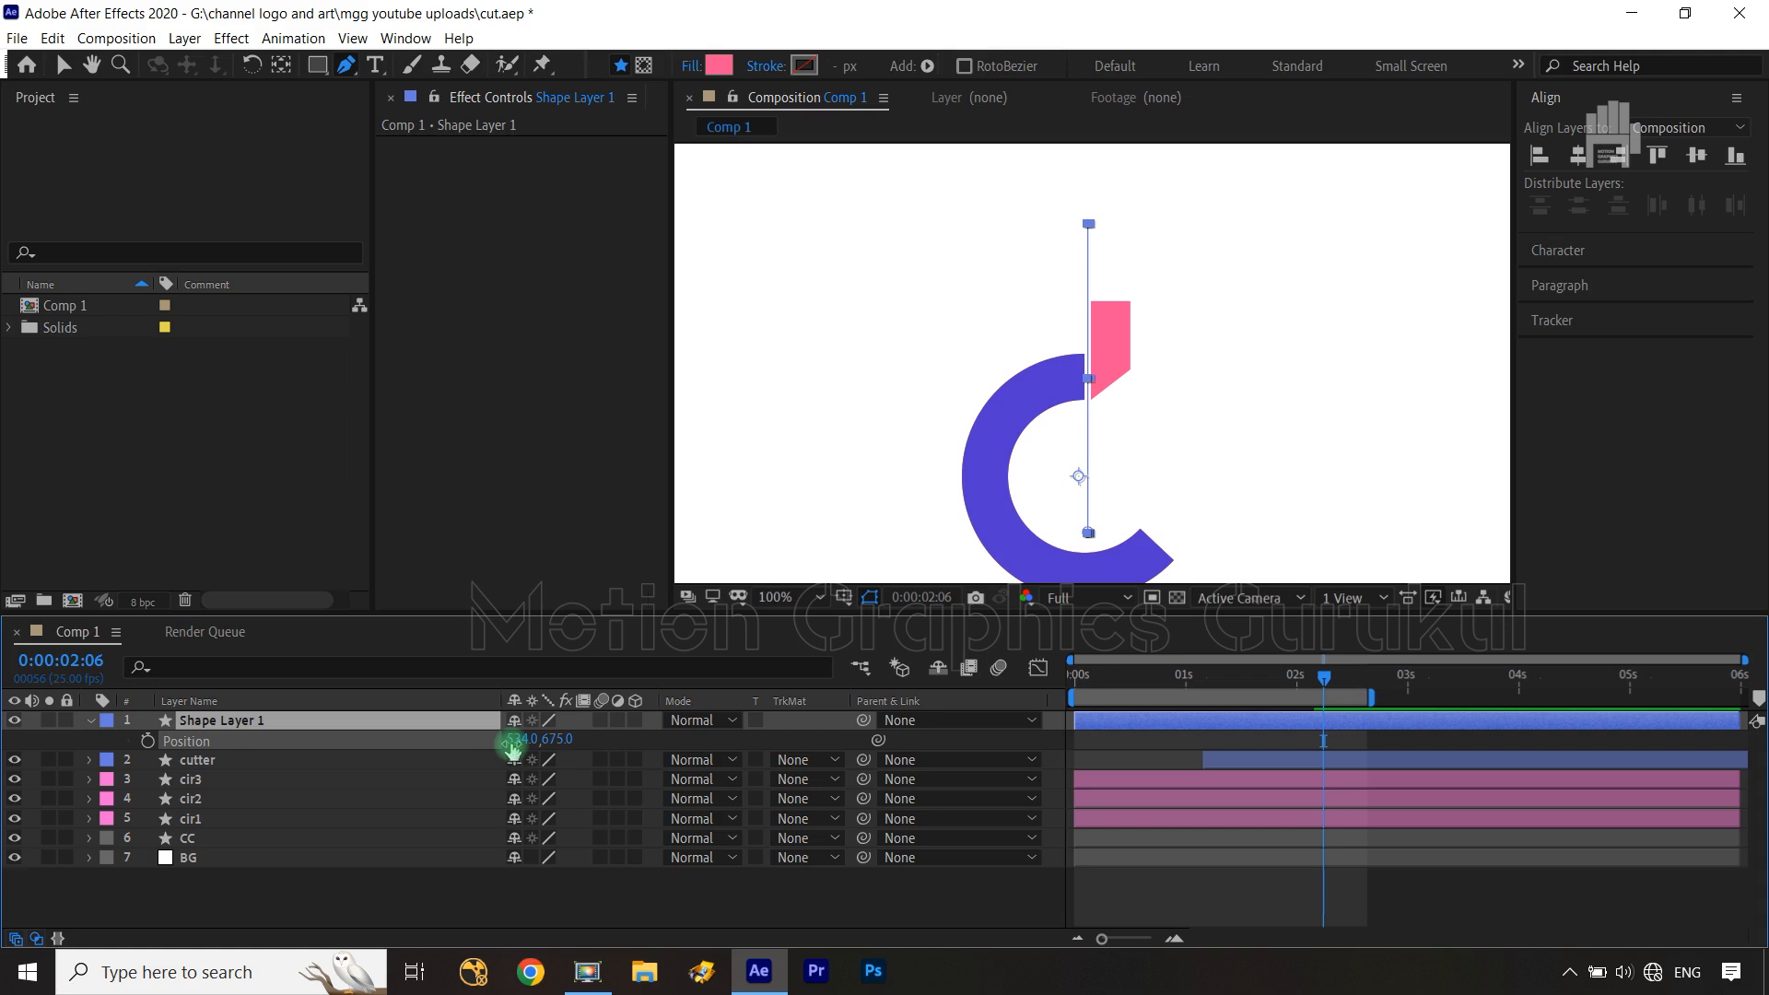
# Set the vertical line's fill to None and its stroke colour to white (FFFFFF)
pyautogui.click(696, 70)
pyautogui.click(769, 423)
pyautogui.click(826, 557)
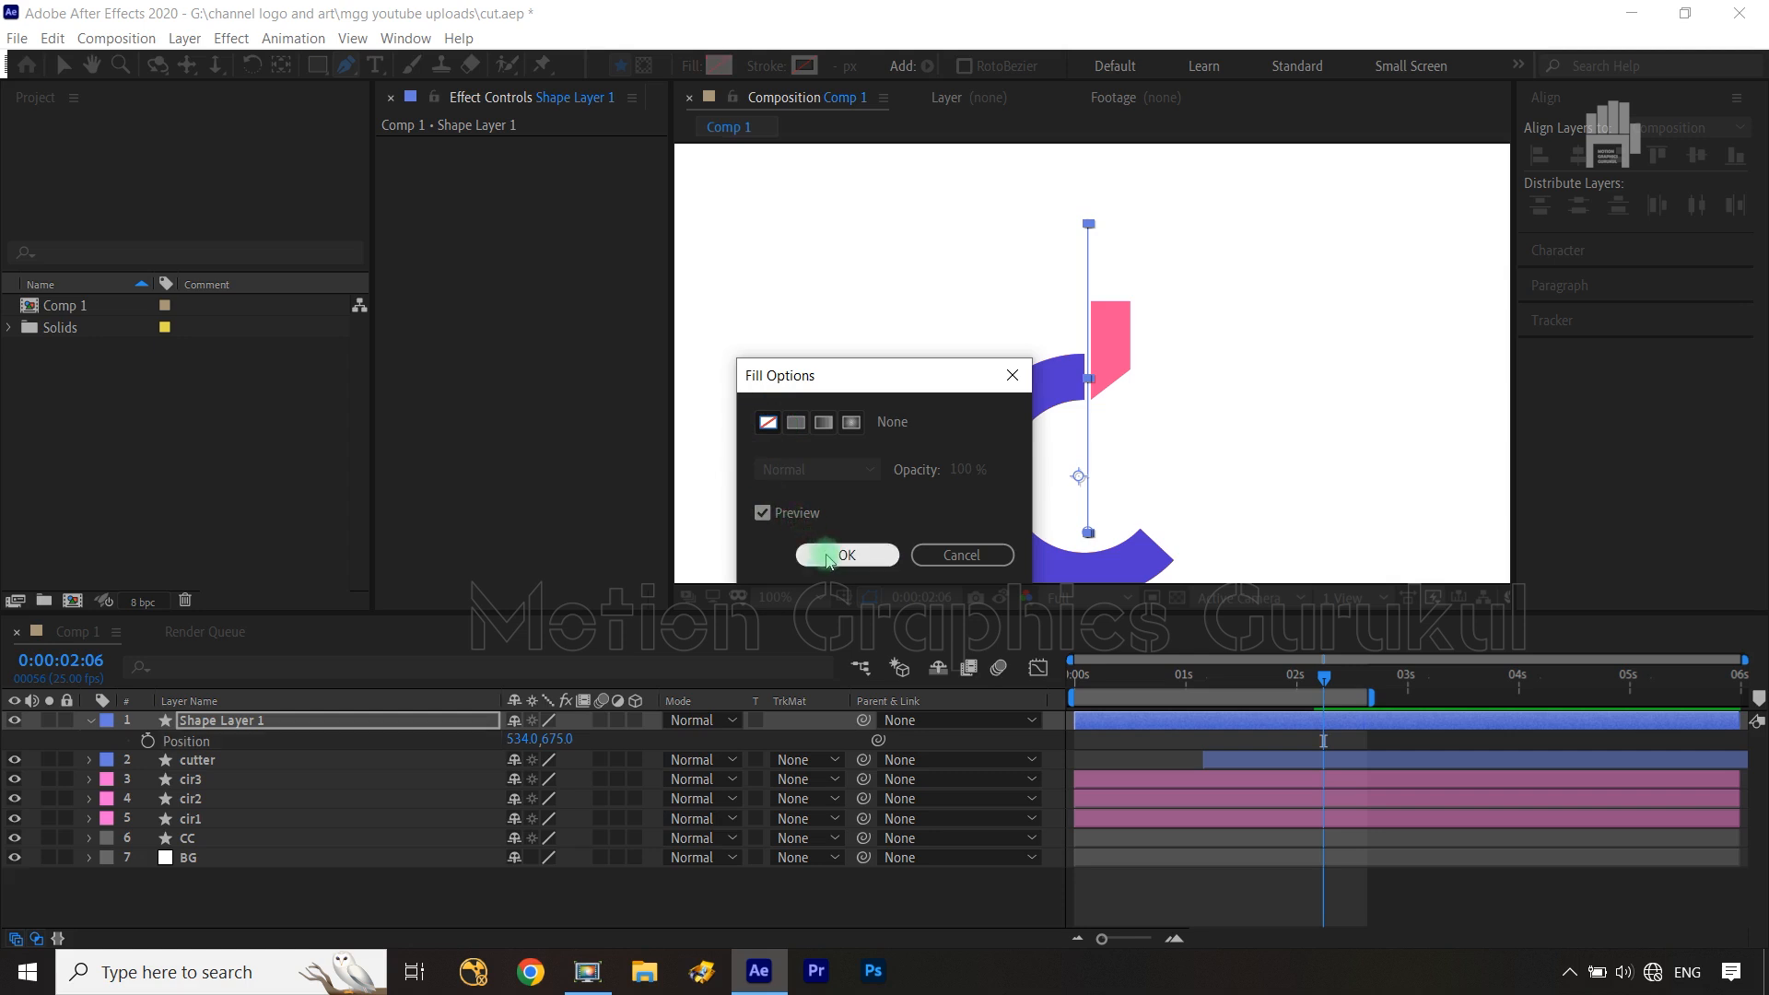
pyautogui.click(801, 66)
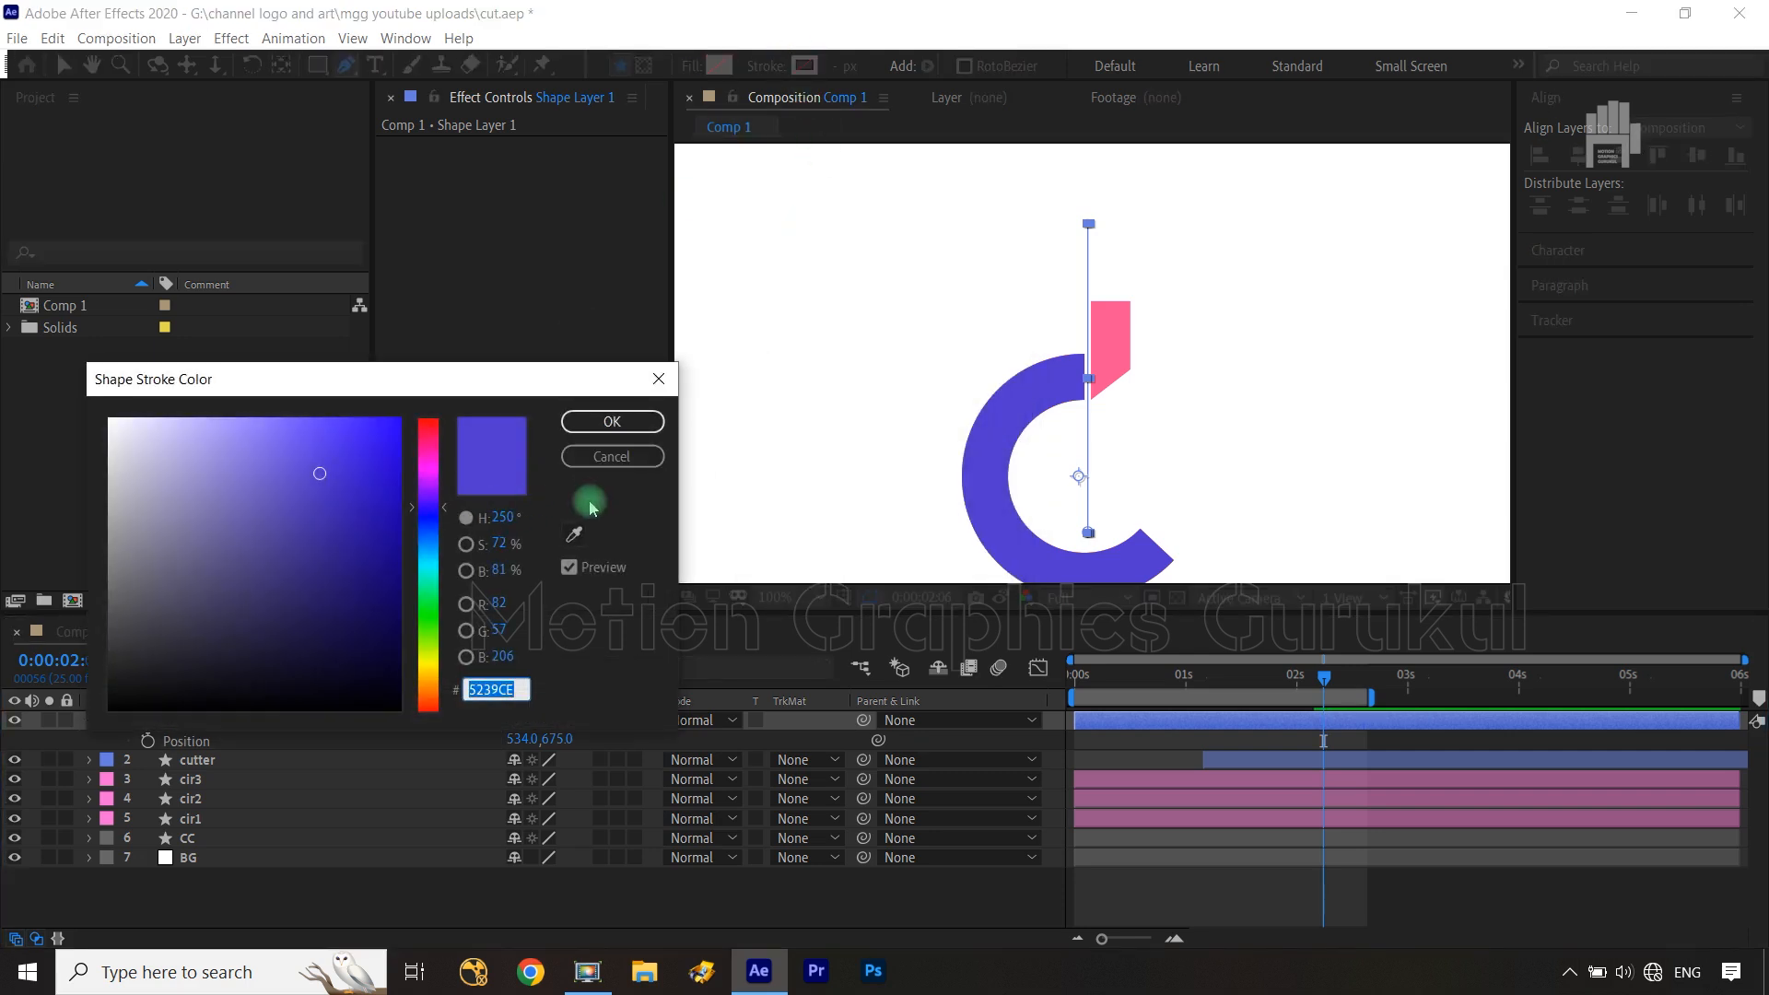
pyautogui.click(573, 534)
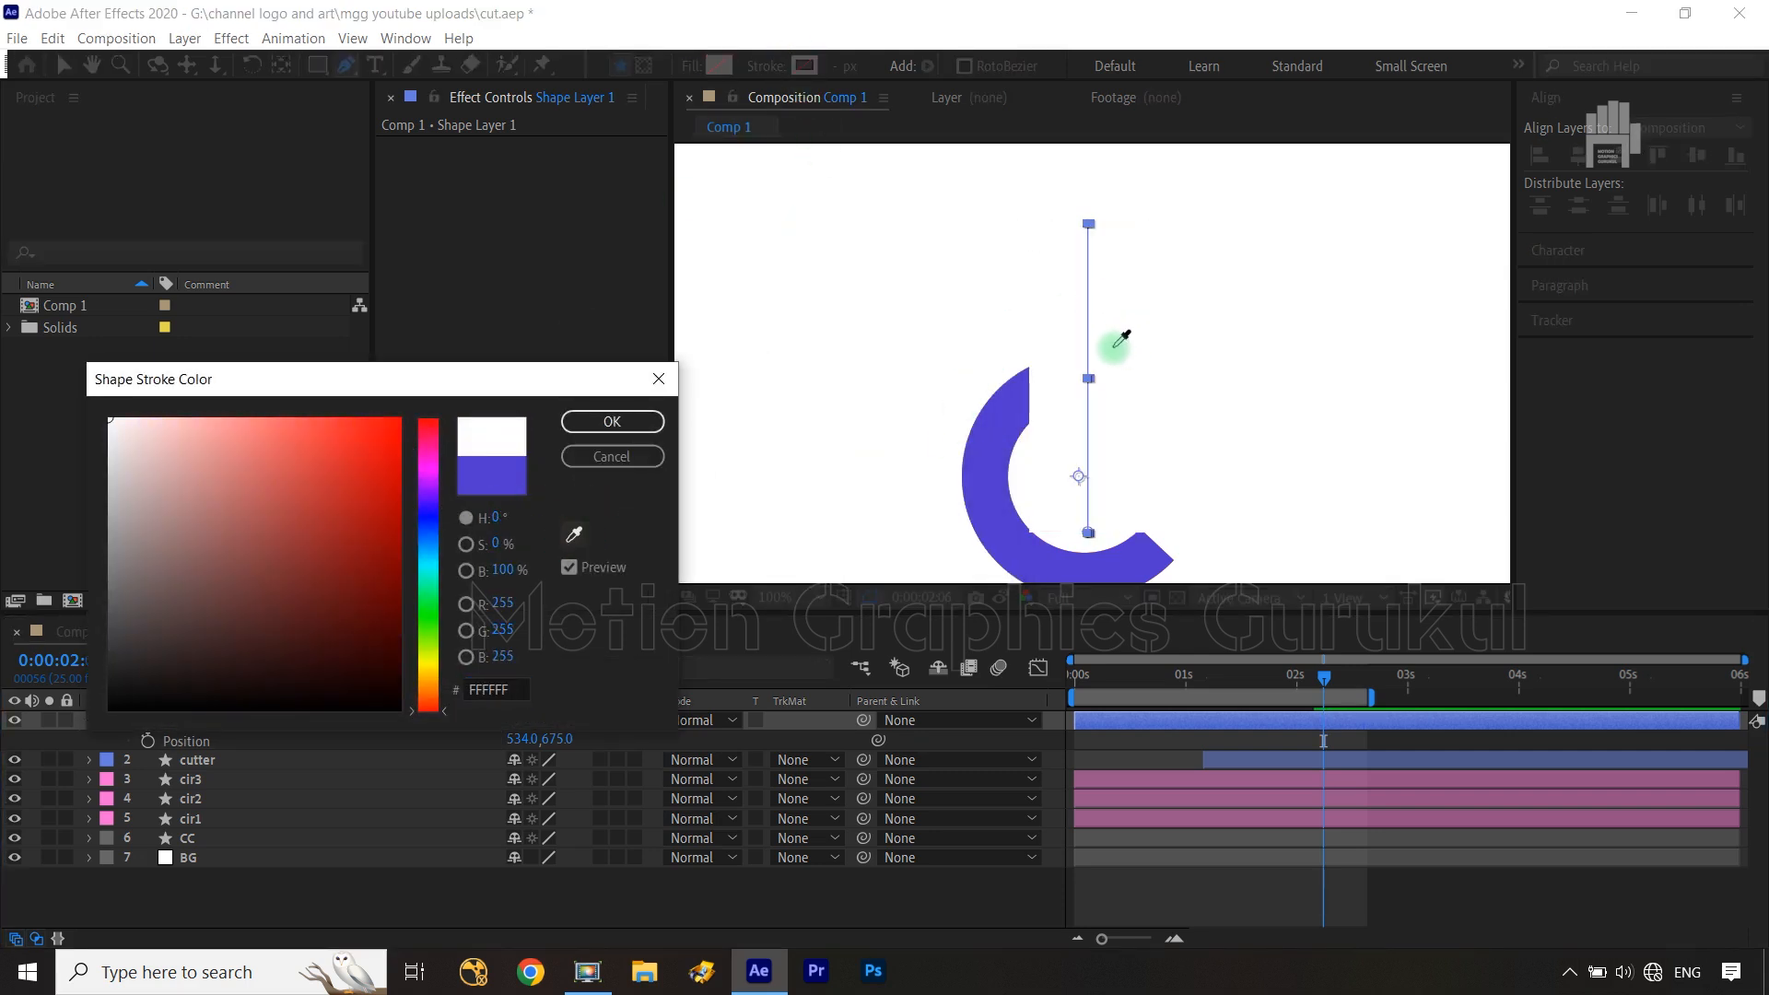
pyautogui.click(1119, 341)
pyautogui.click(611, 421)
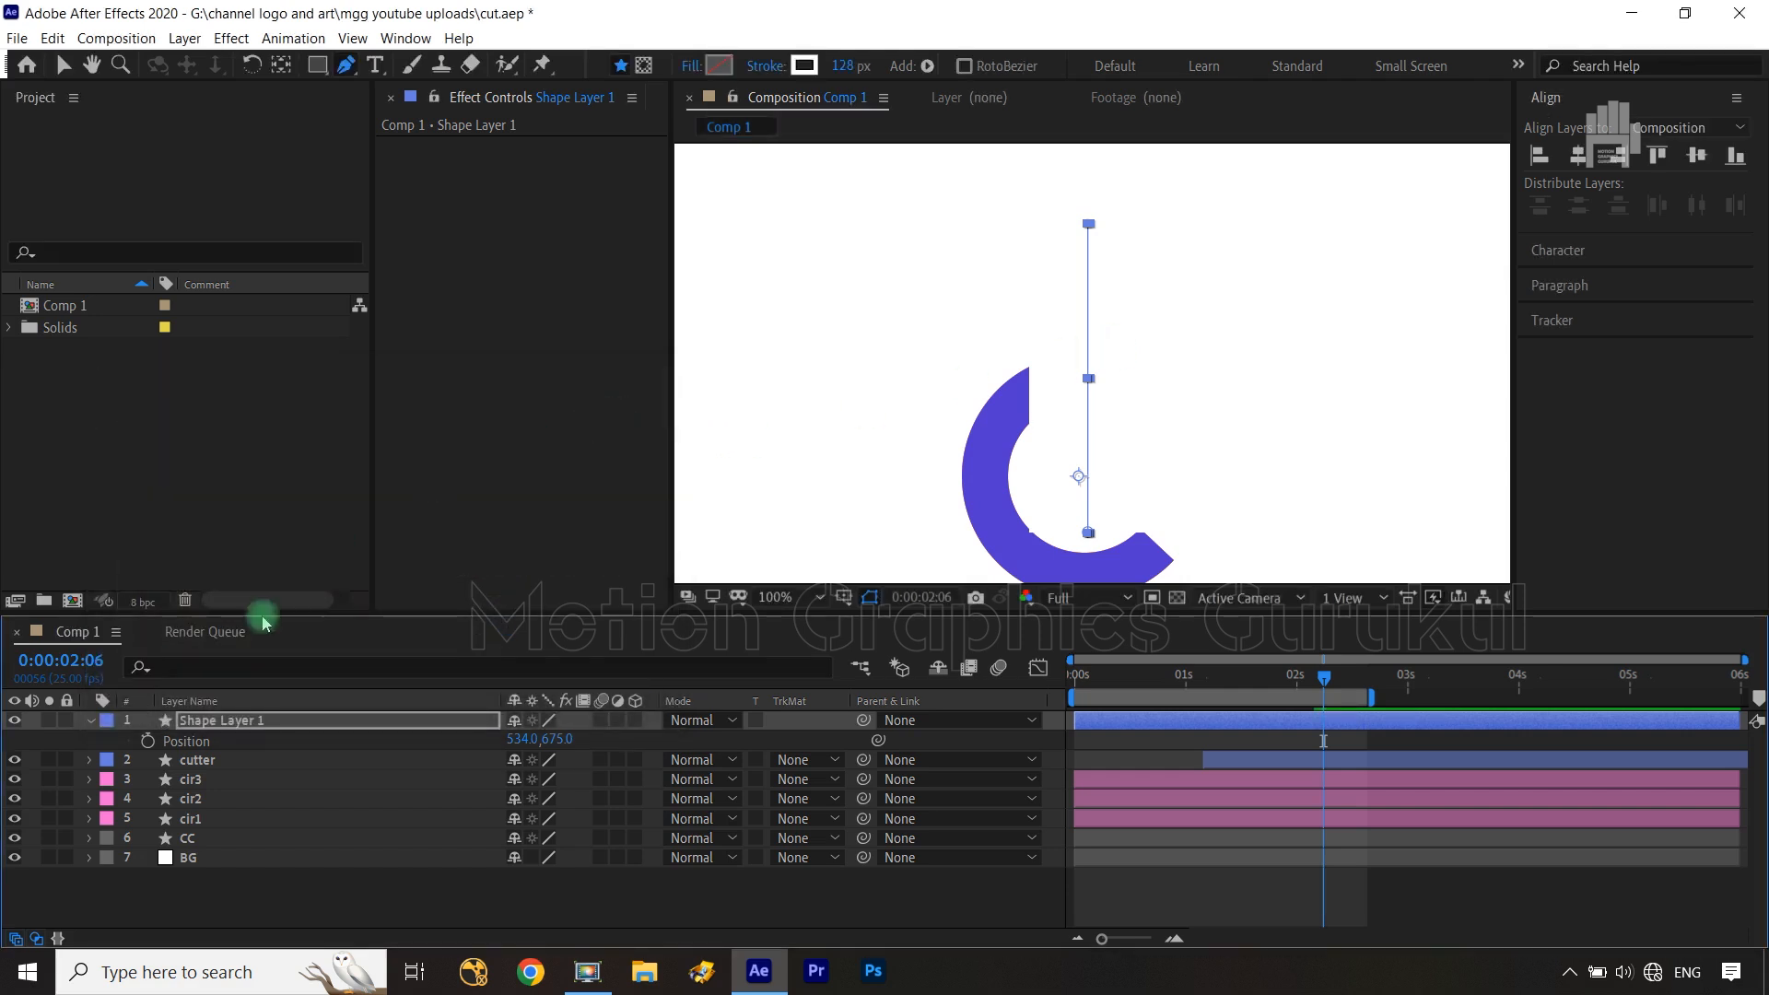
# Set the vertical line's stroke colour to the pink sampled from the pink swatch in the composition
pyautogui.click(270, 723)
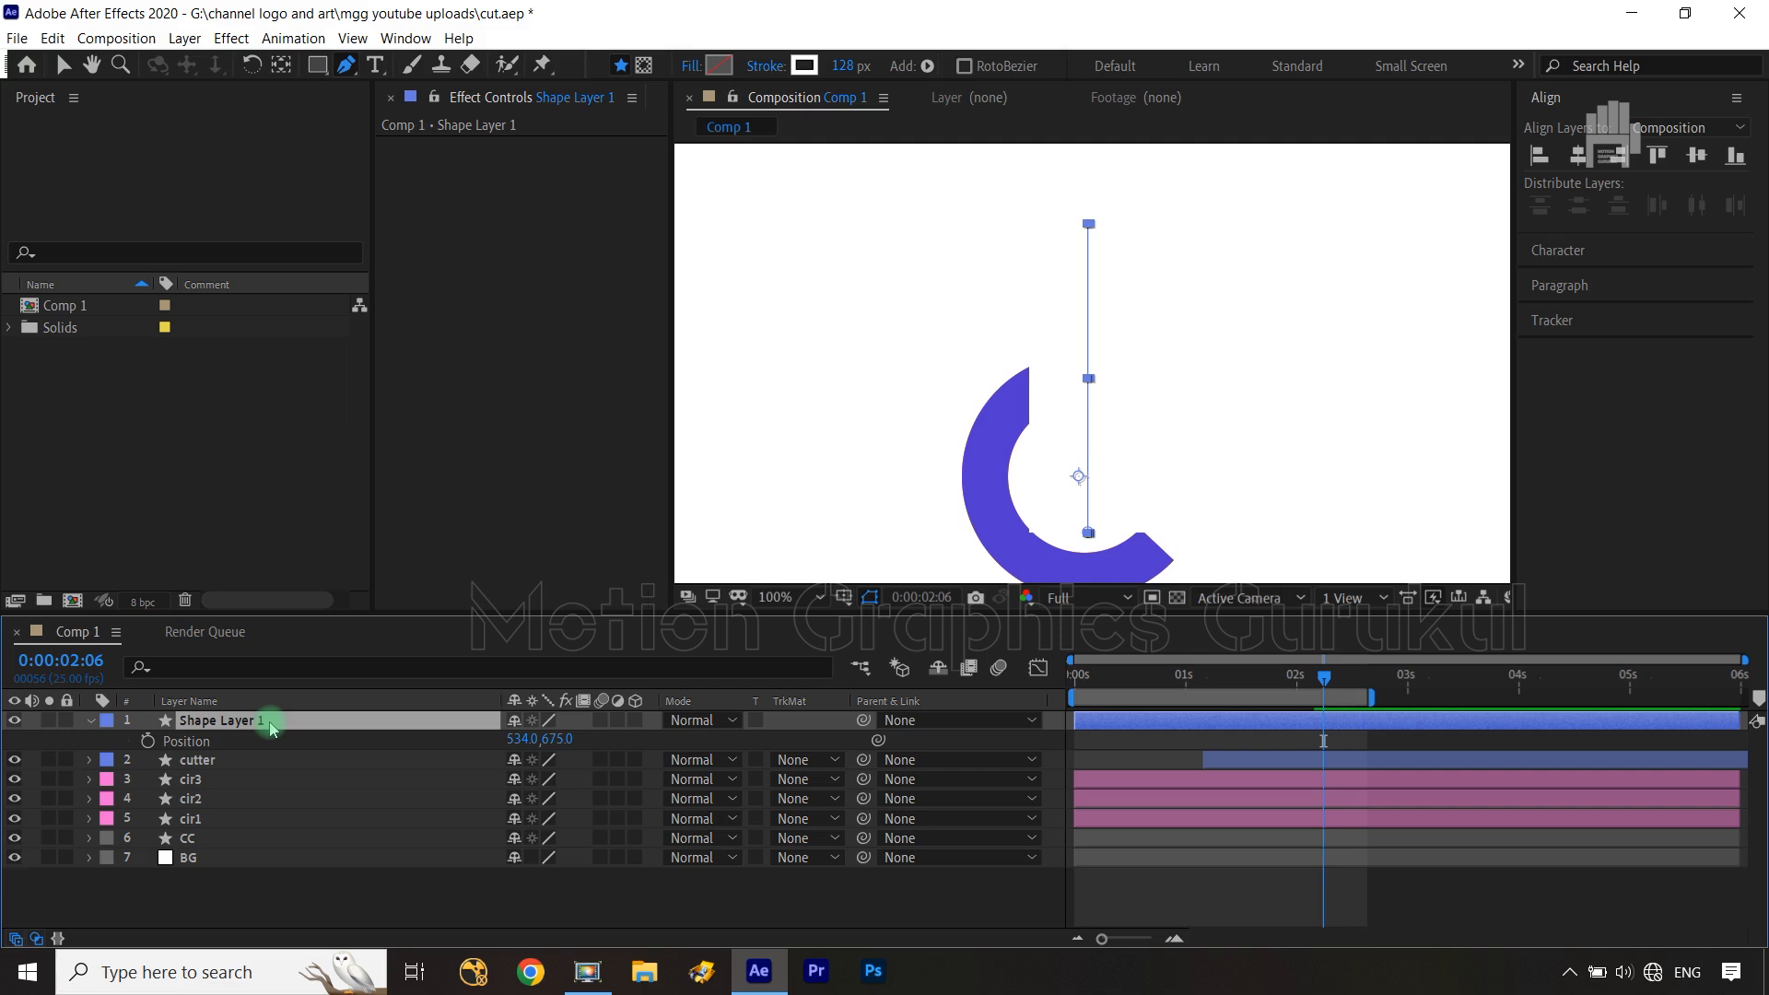
pyautogui.press('space')
pyautogui.moveTo(1244, 368); pyautogui.dragTo(1216, 556)
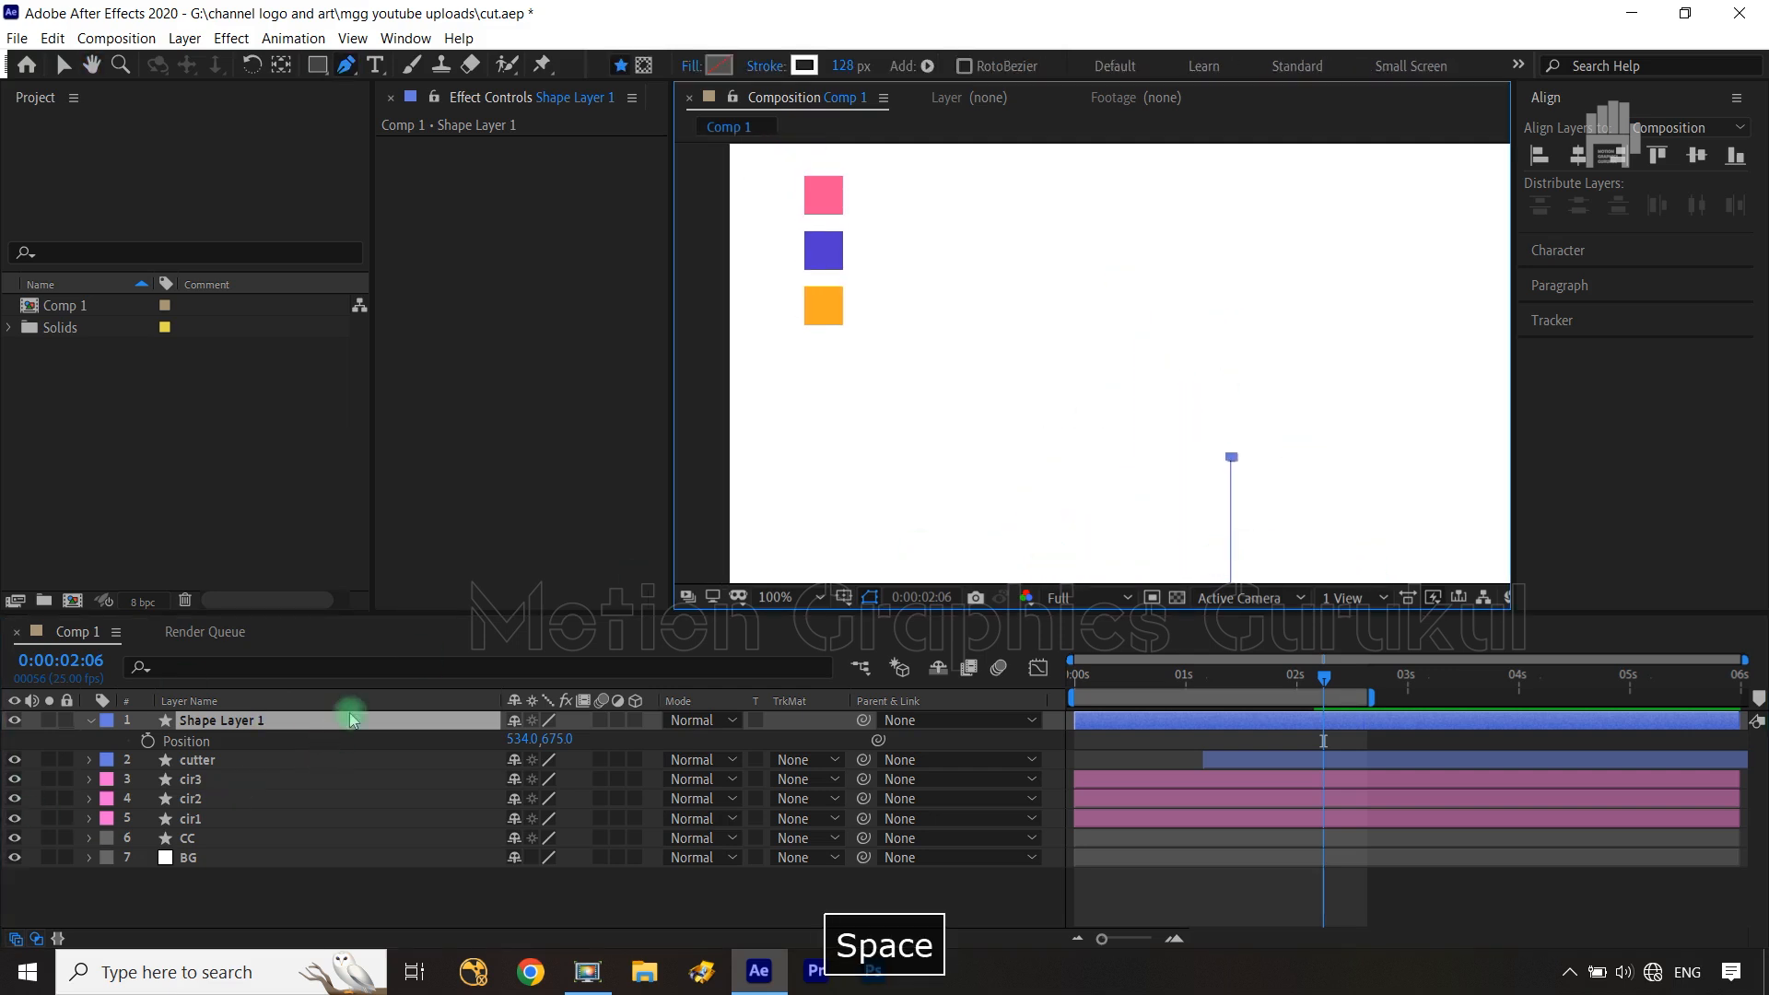
pyautogui.click(816, 66)
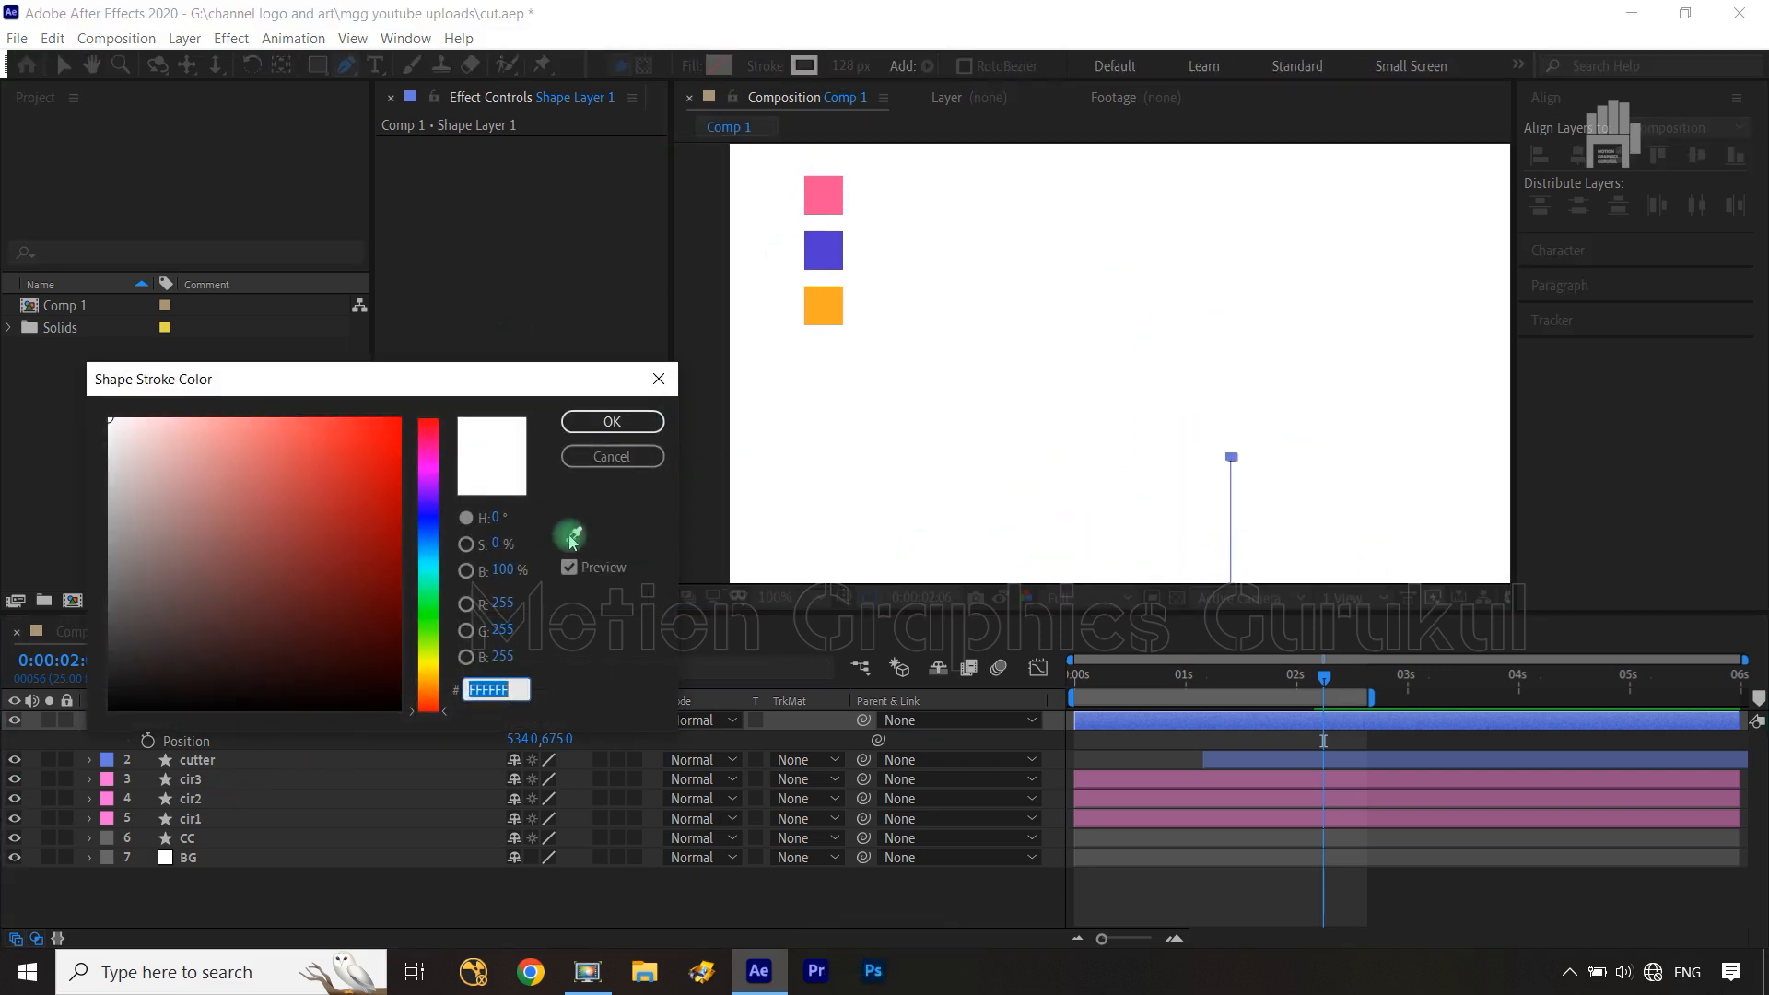
pyautogui.click(574, 534)
pyautogui.click(823, 190)
pyautogui.click(610, 422)
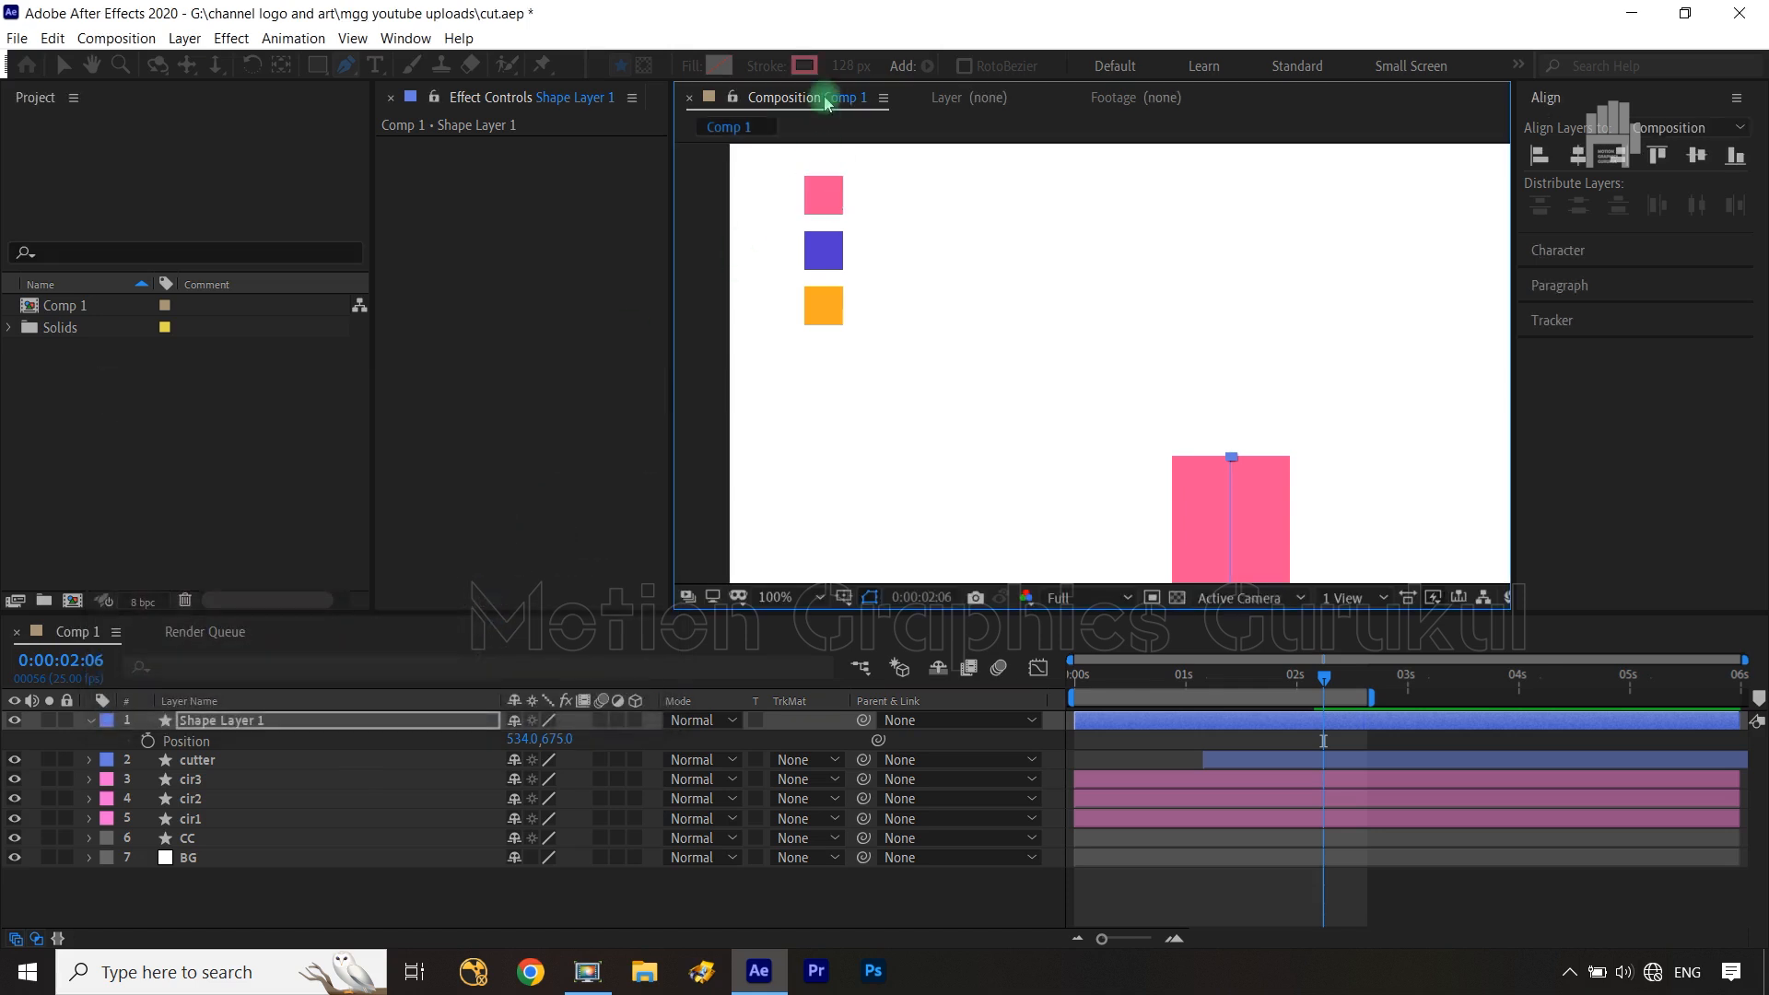
# Set the vertical line's stroke width to 3 px and fit the composition in view
pyautogui.click(838, 66)
pyautogui.write('3')
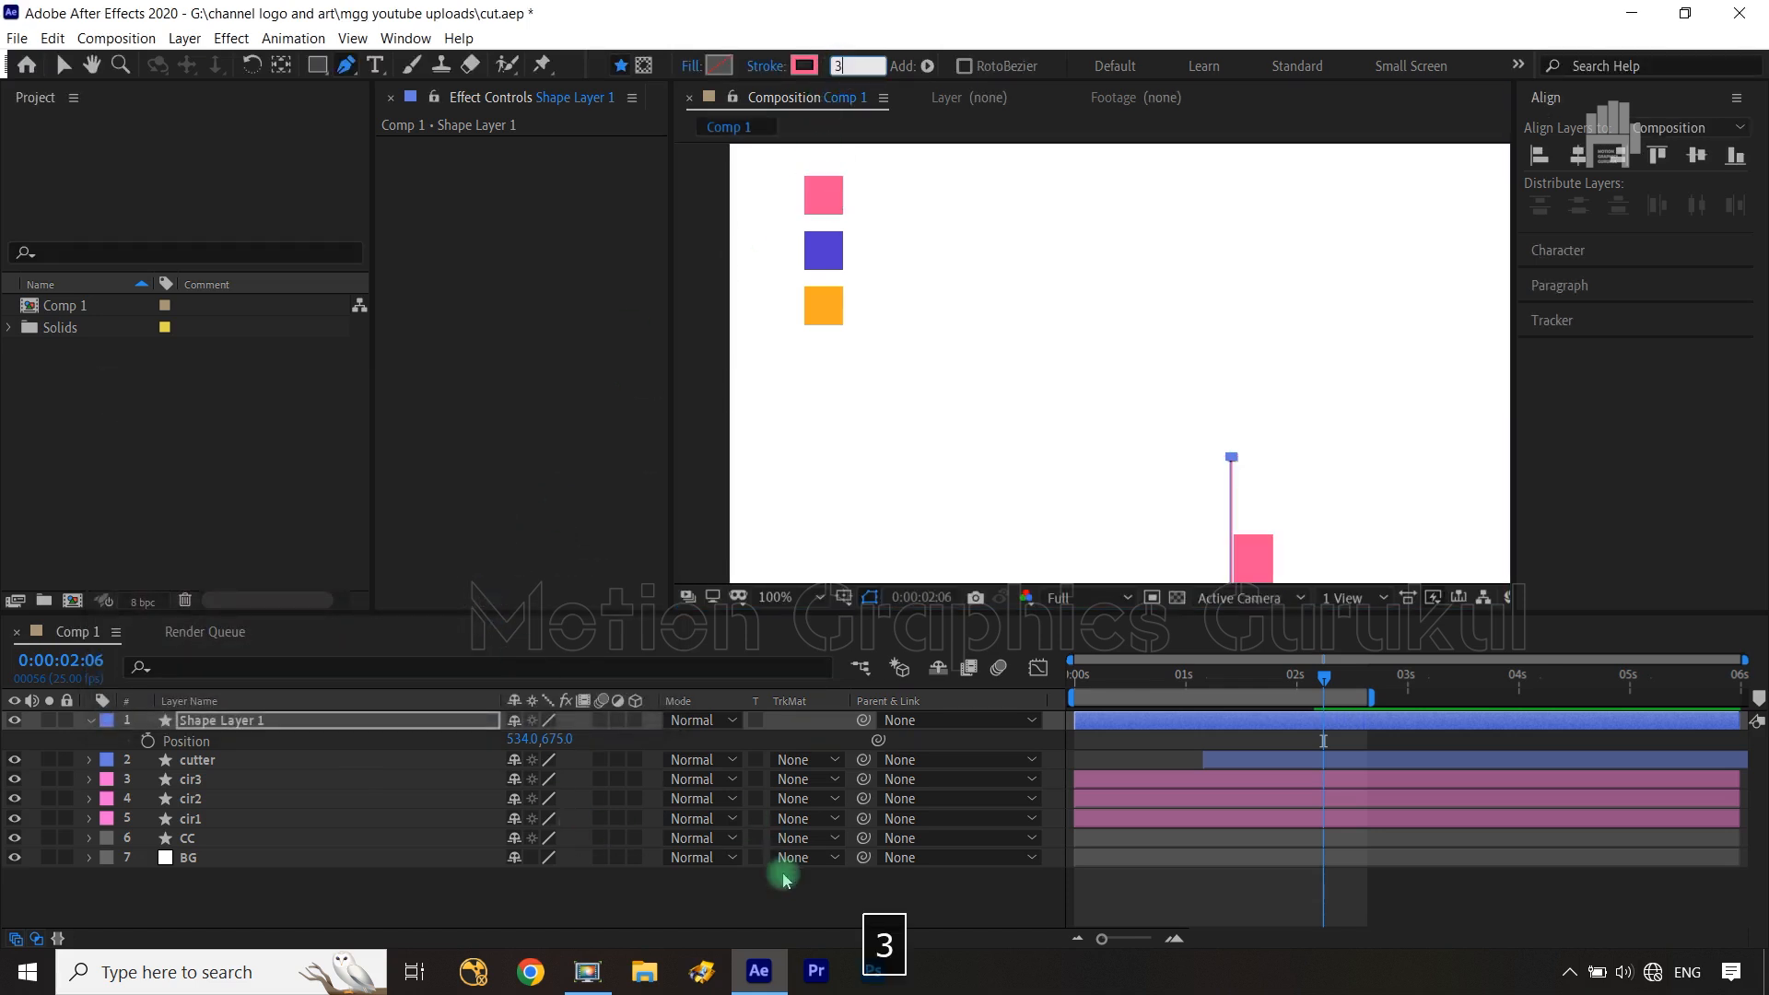
pyautogui.click(781, 907)
pyautogui.hotkey('shift', '/')
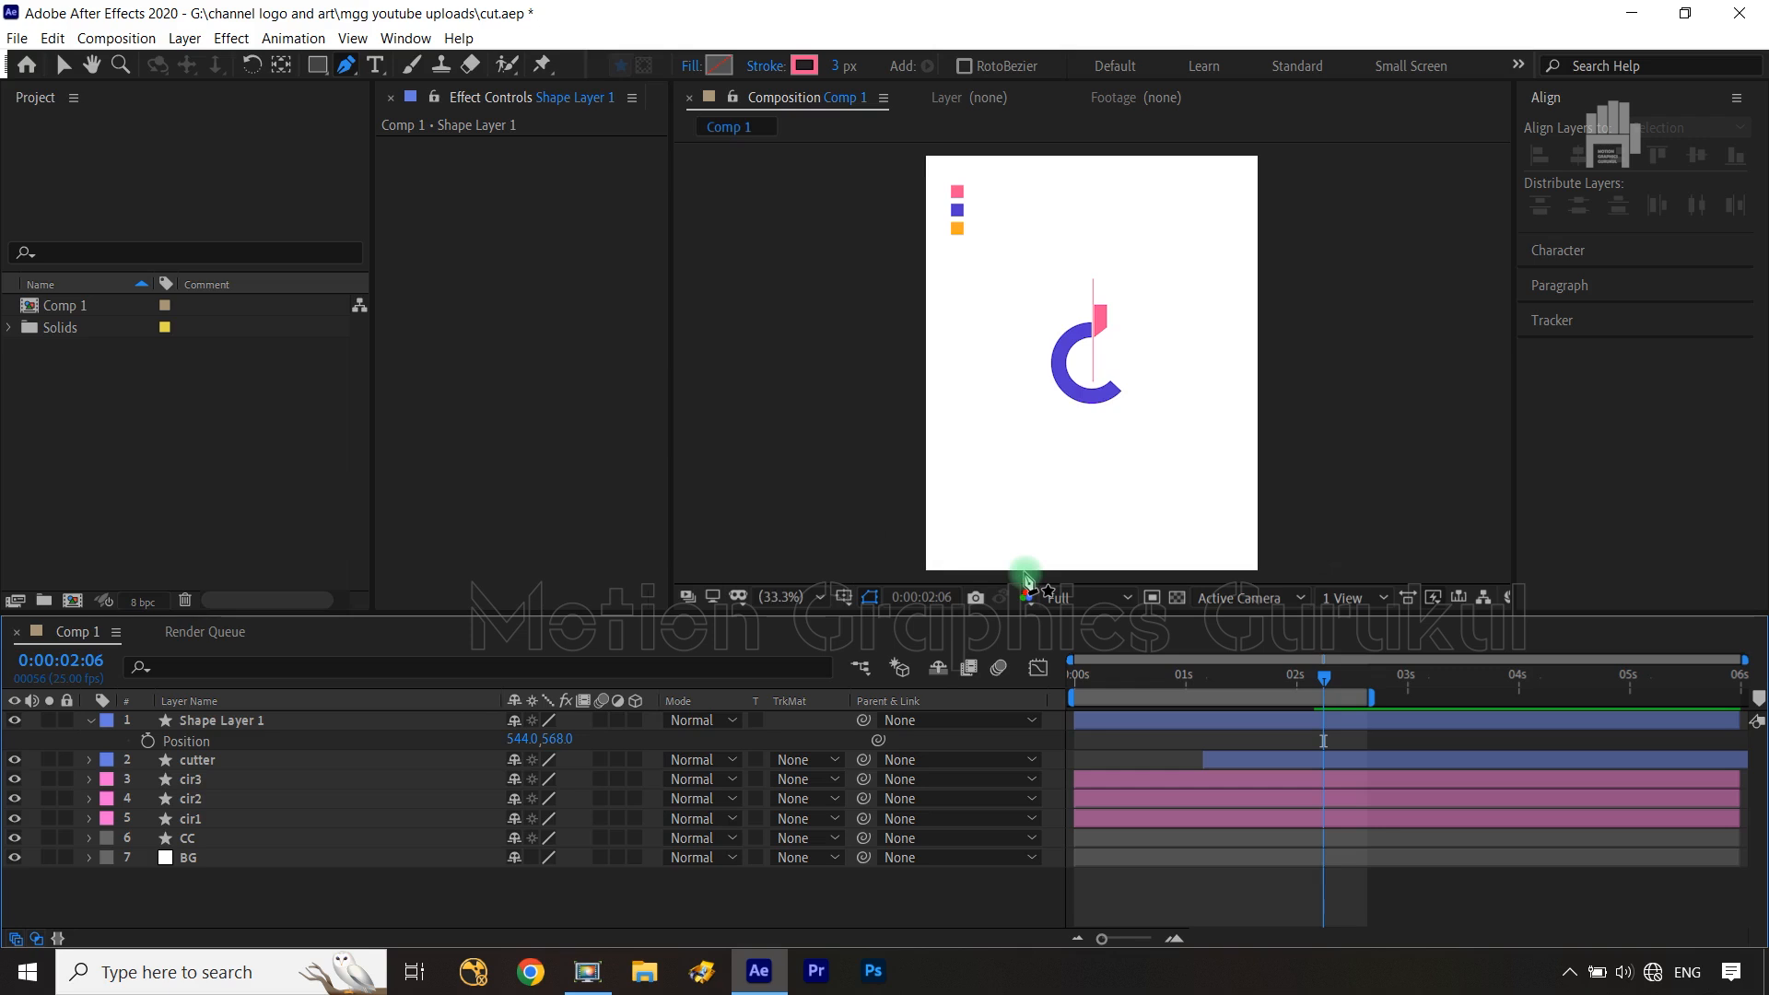
# Set the stroke width of Shape Layer 1, the vertical line, to 6 px
pyautogui.click(941, 159)
pyautogui.click(840, 64)
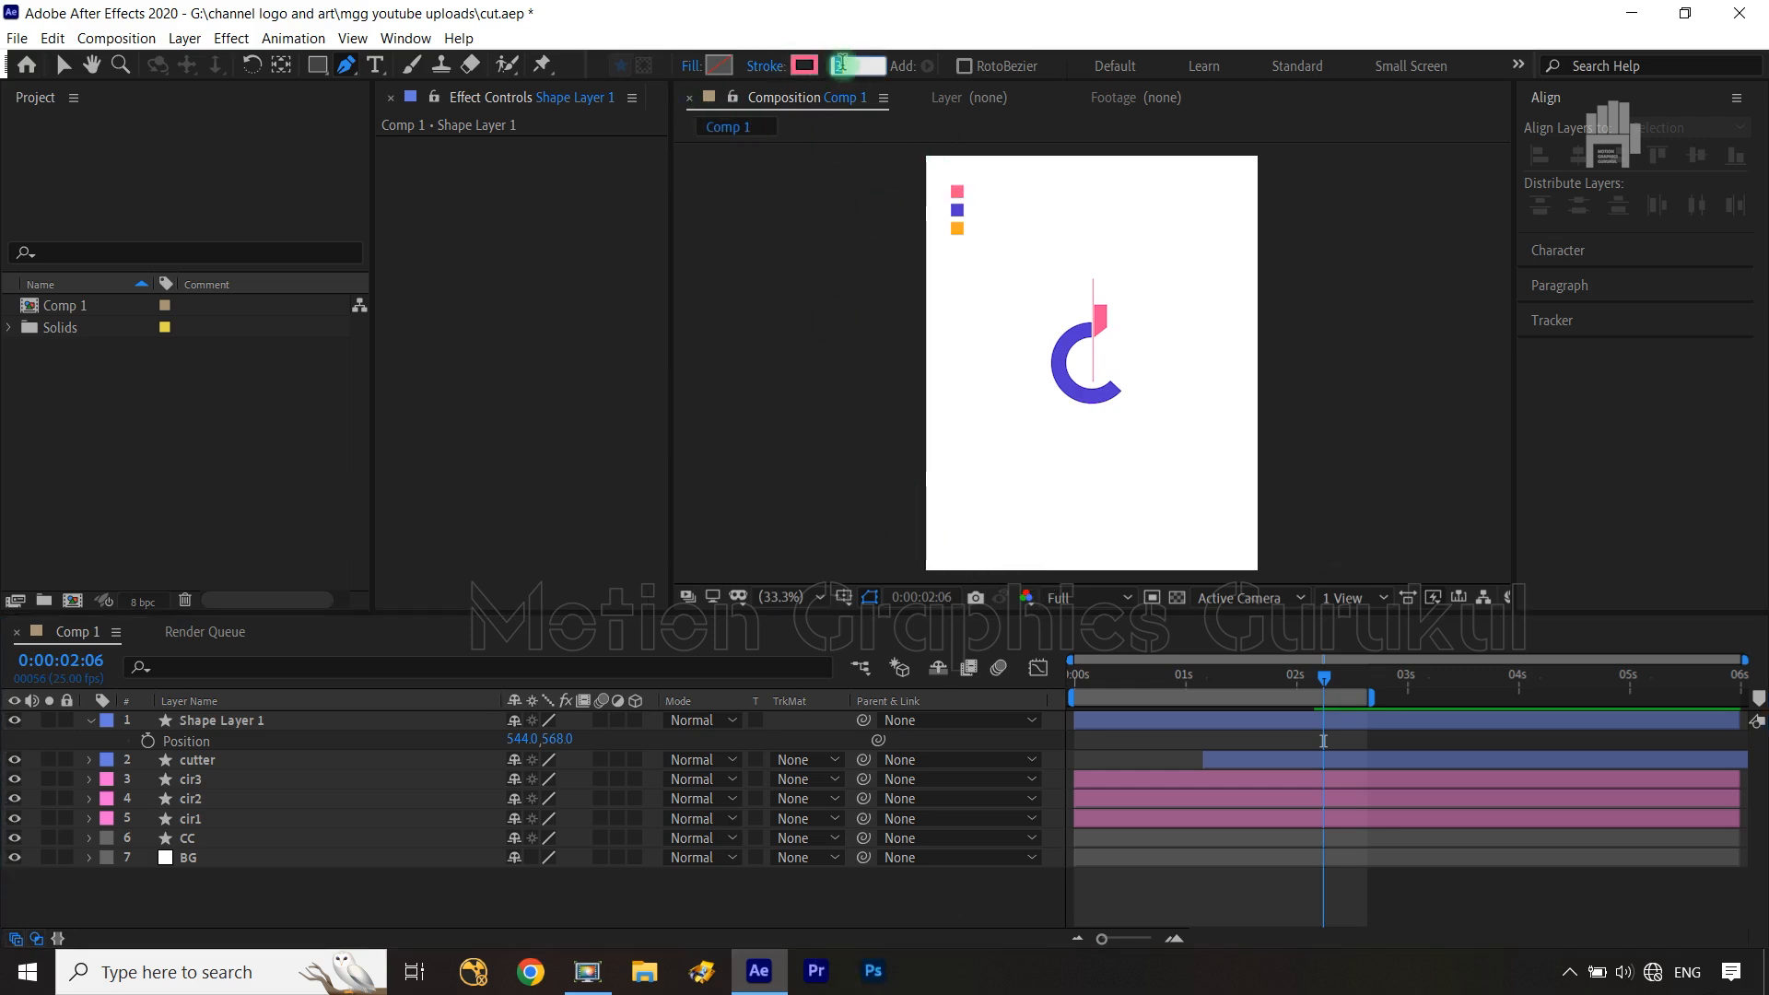
pyautogui.click(339, 717)
pyautogui.click(836, 70)
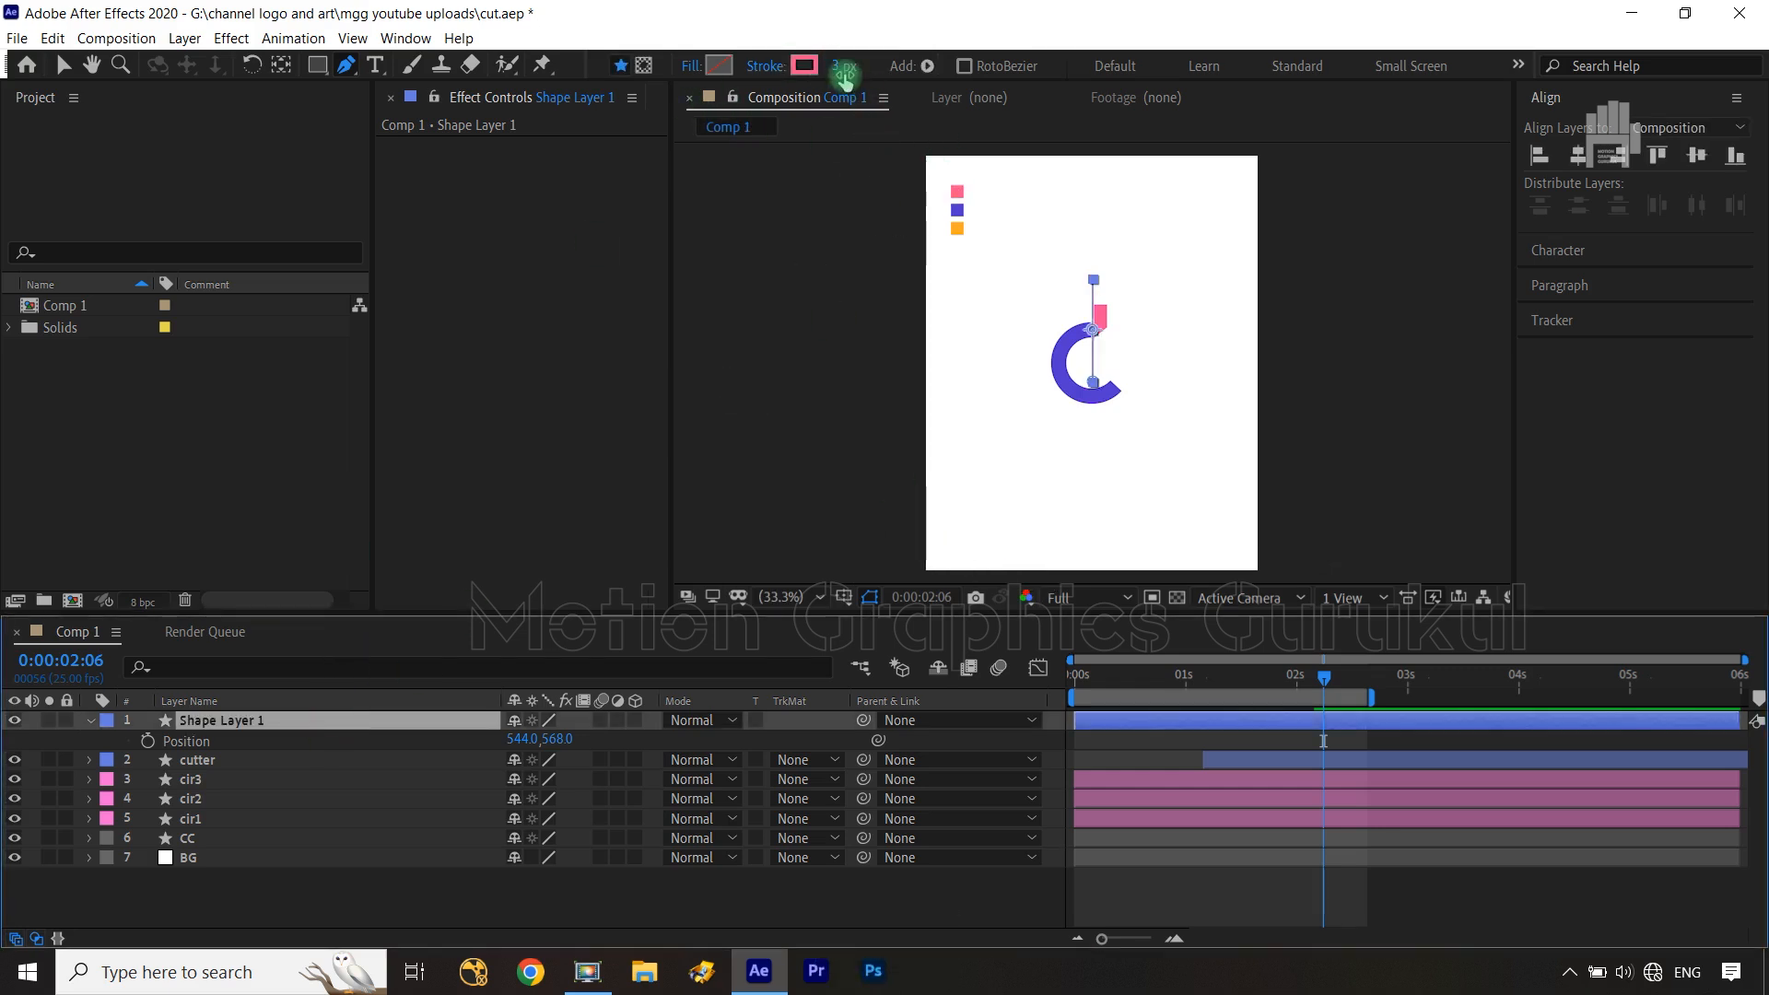
pyautogui.write('6')
pyautogui.click(779, 901)
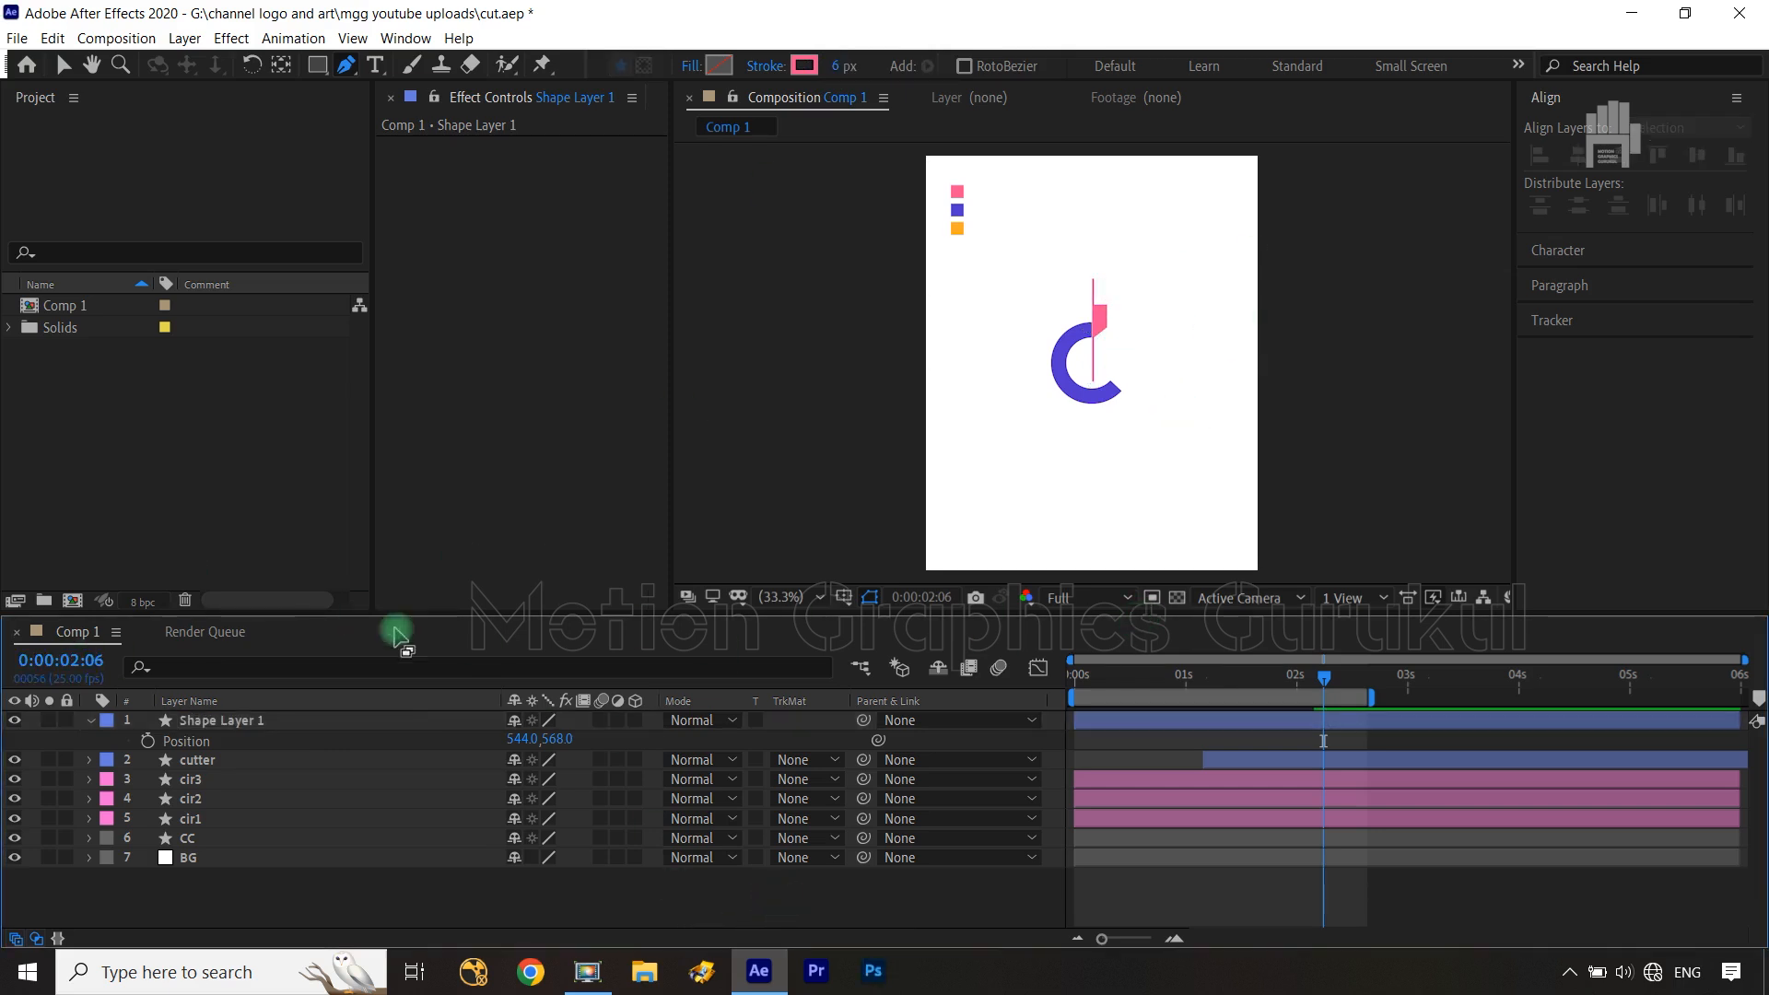
# Go to the cutter's first Path keyframe at 0:00:01:03 and add Trim Paths to the vertical line layer
pyautogui.click(242, 767)
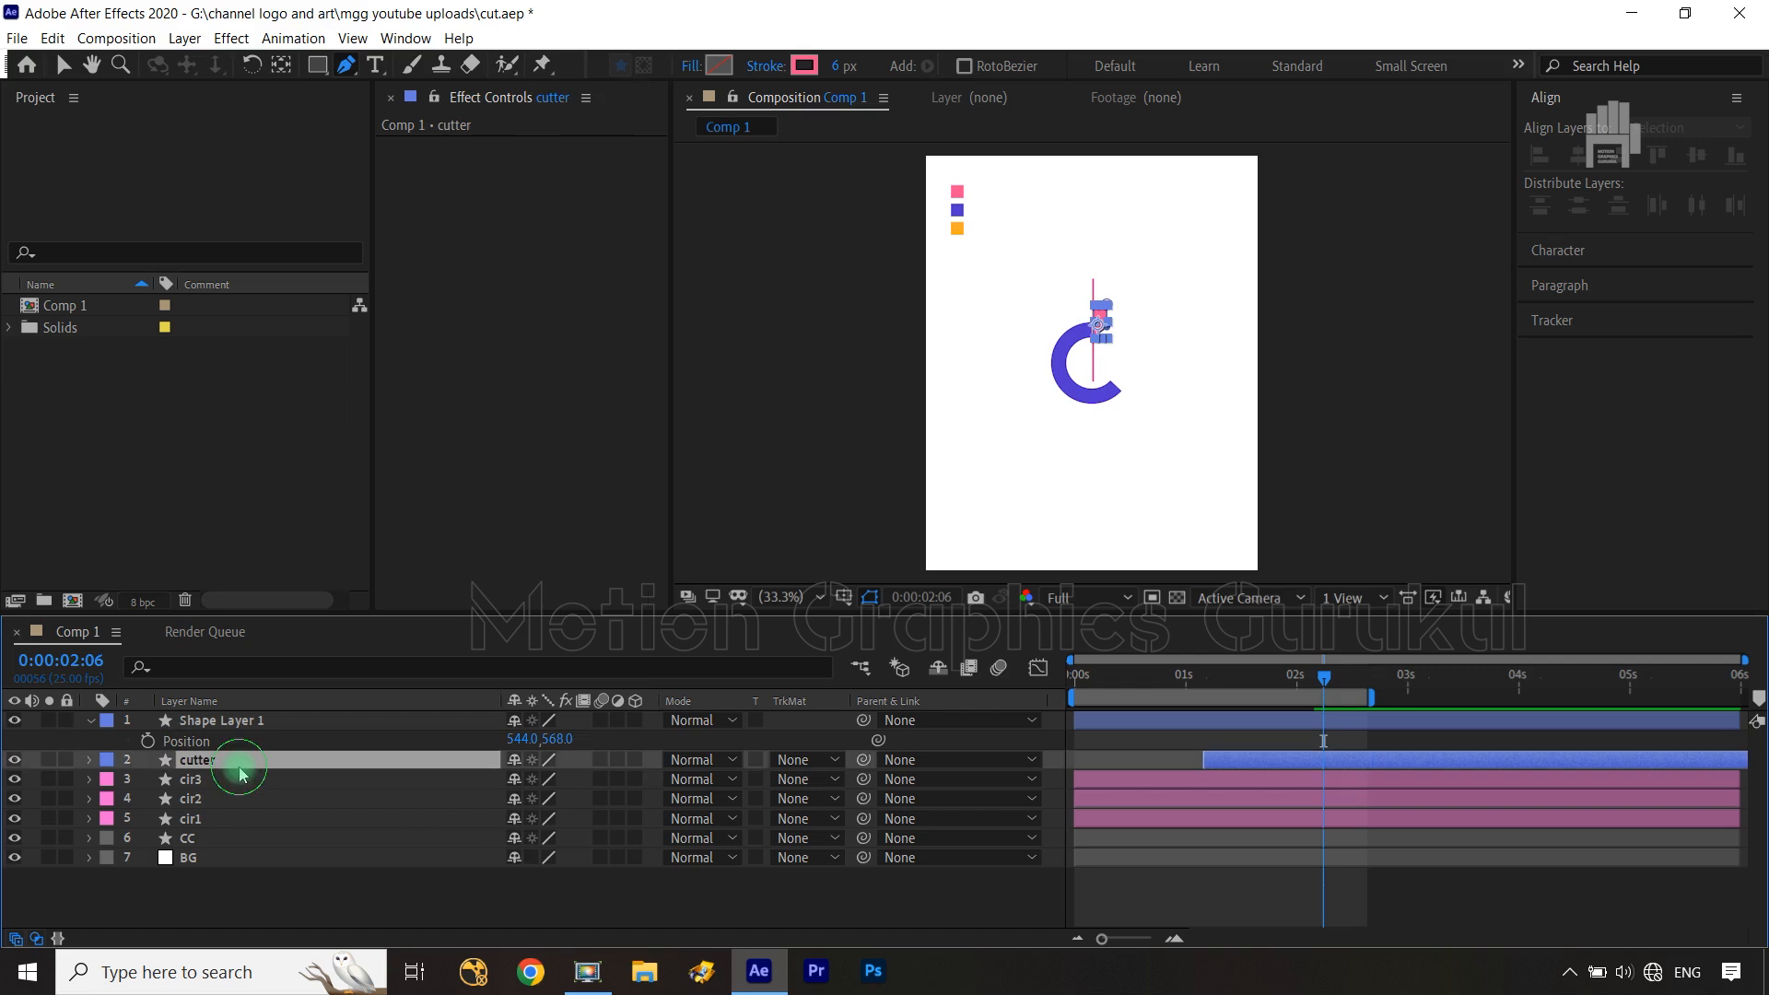
pyautogui.press('u')
pyautogui.moveTo(1326, 679); pyautogui.dragTo(1195, 705)
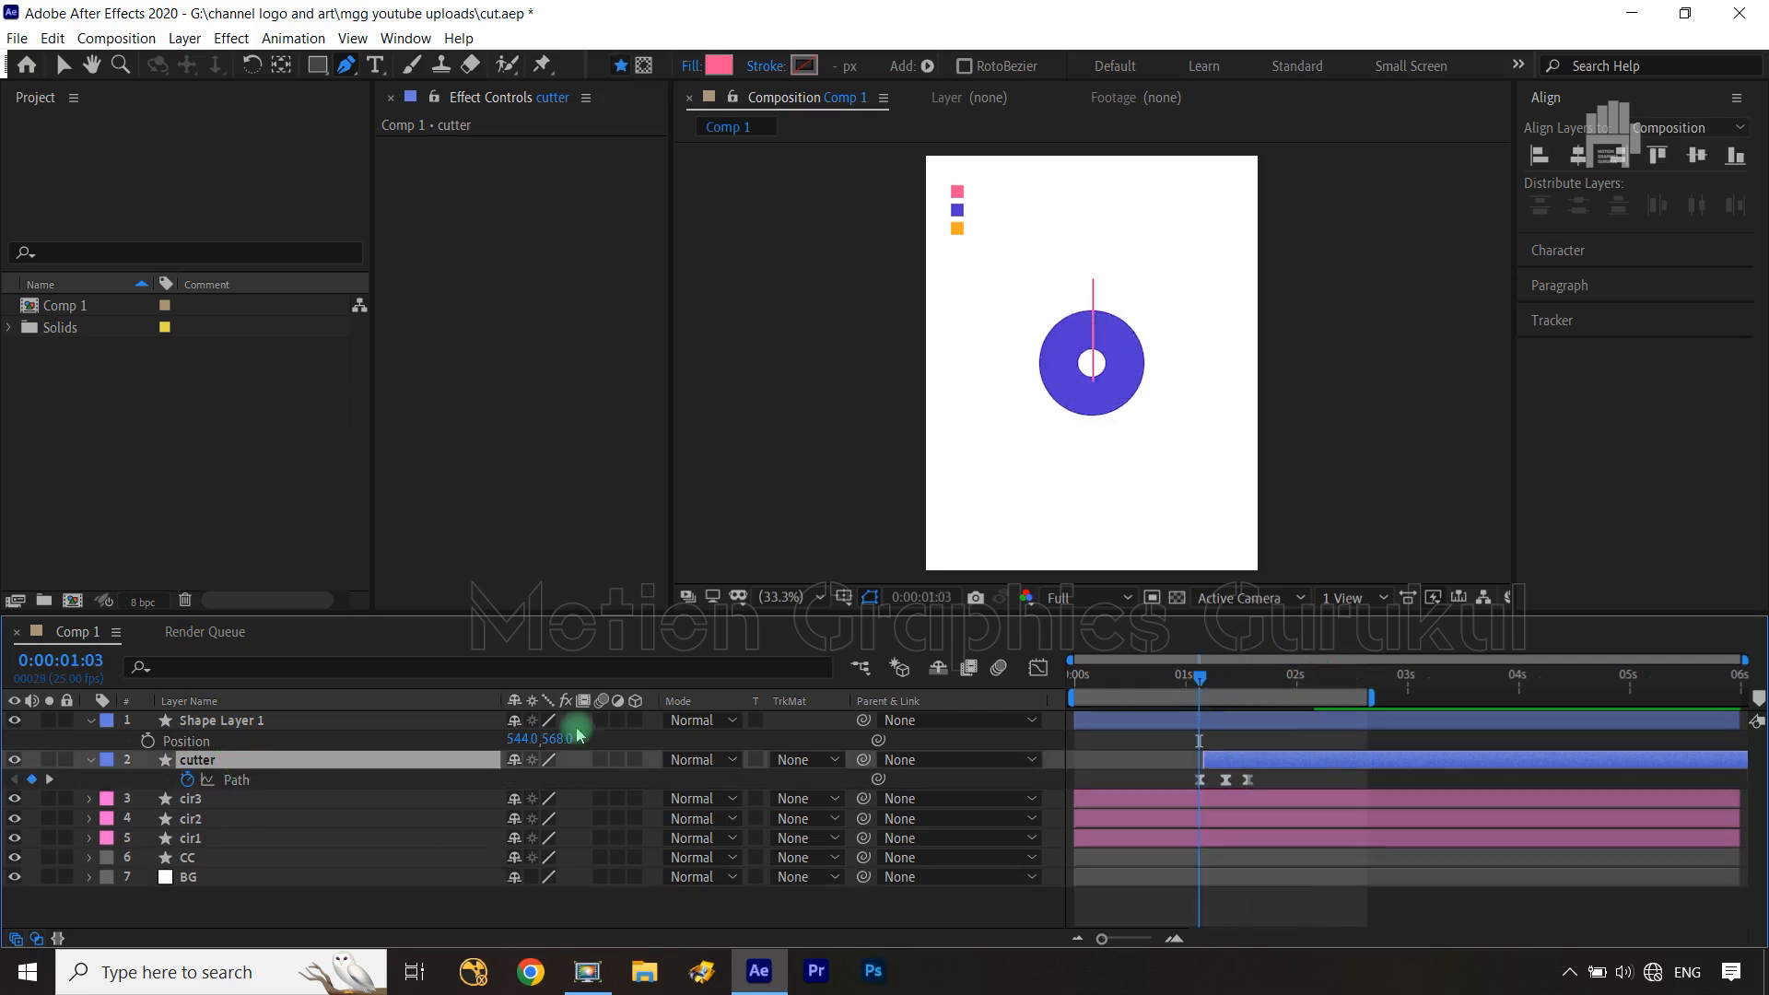
pyautogui.click(221, 720)
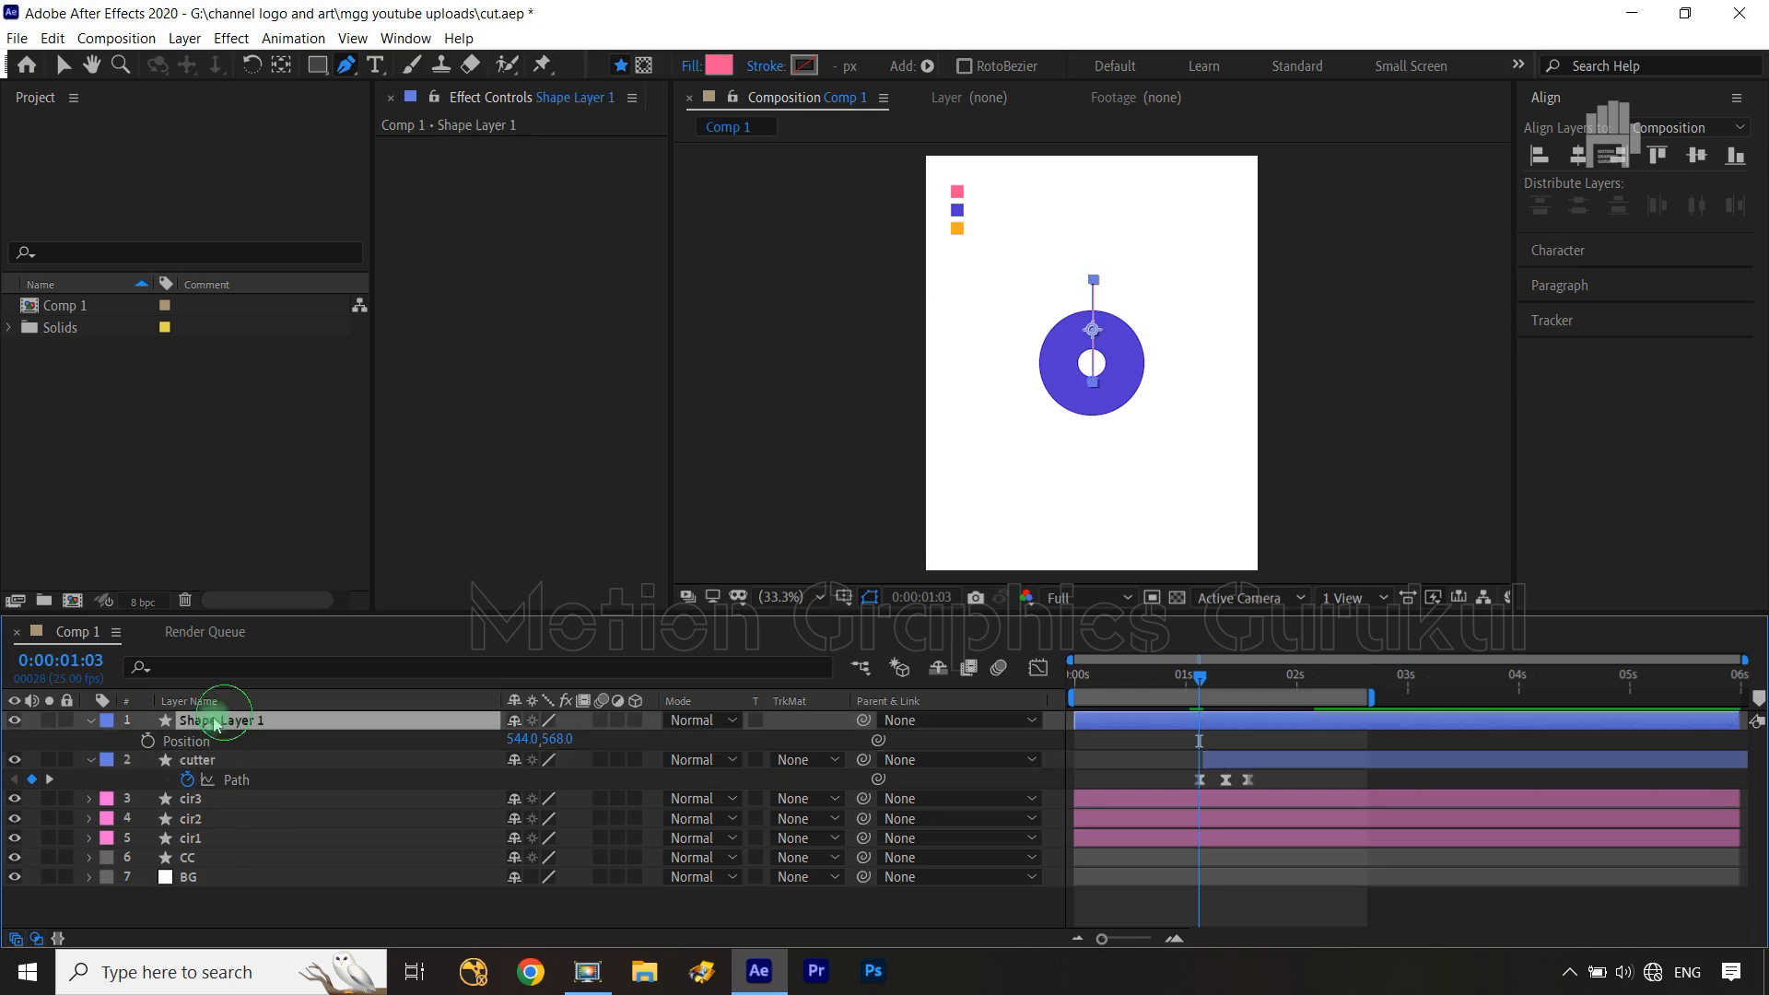
pyautogui.click(90, 719)
pyautogui.click(646, 740)
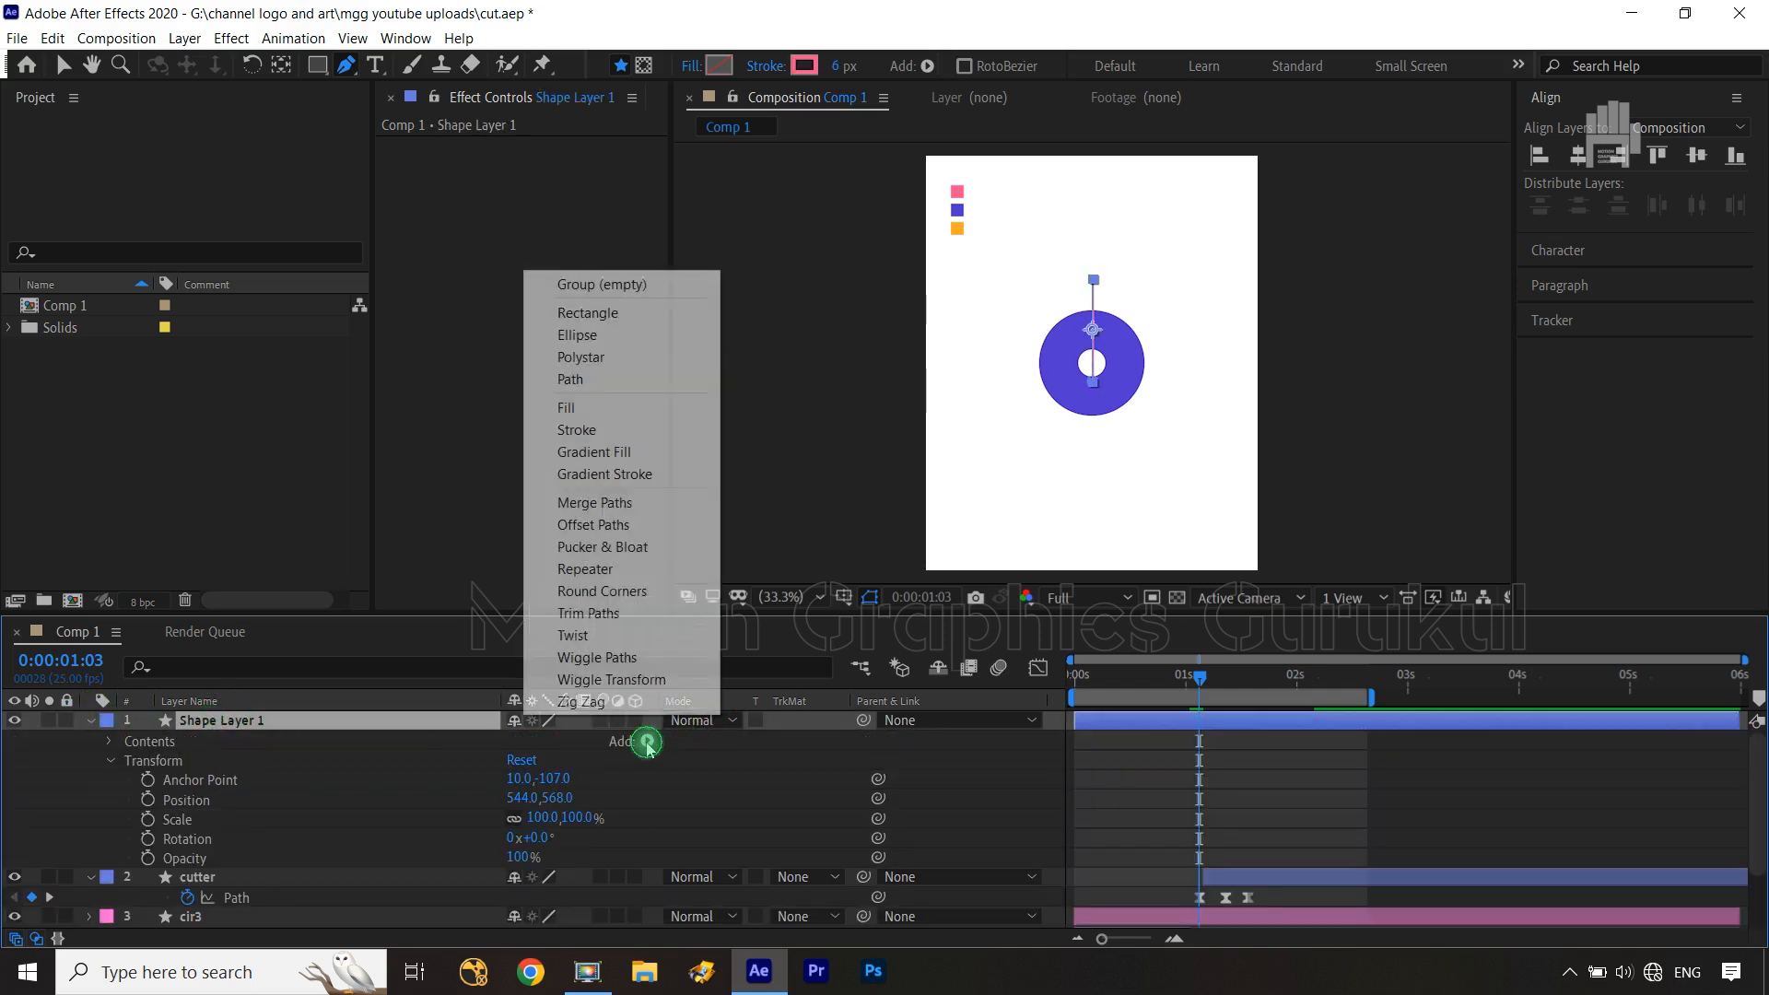
pyautogui.click(590, 613)
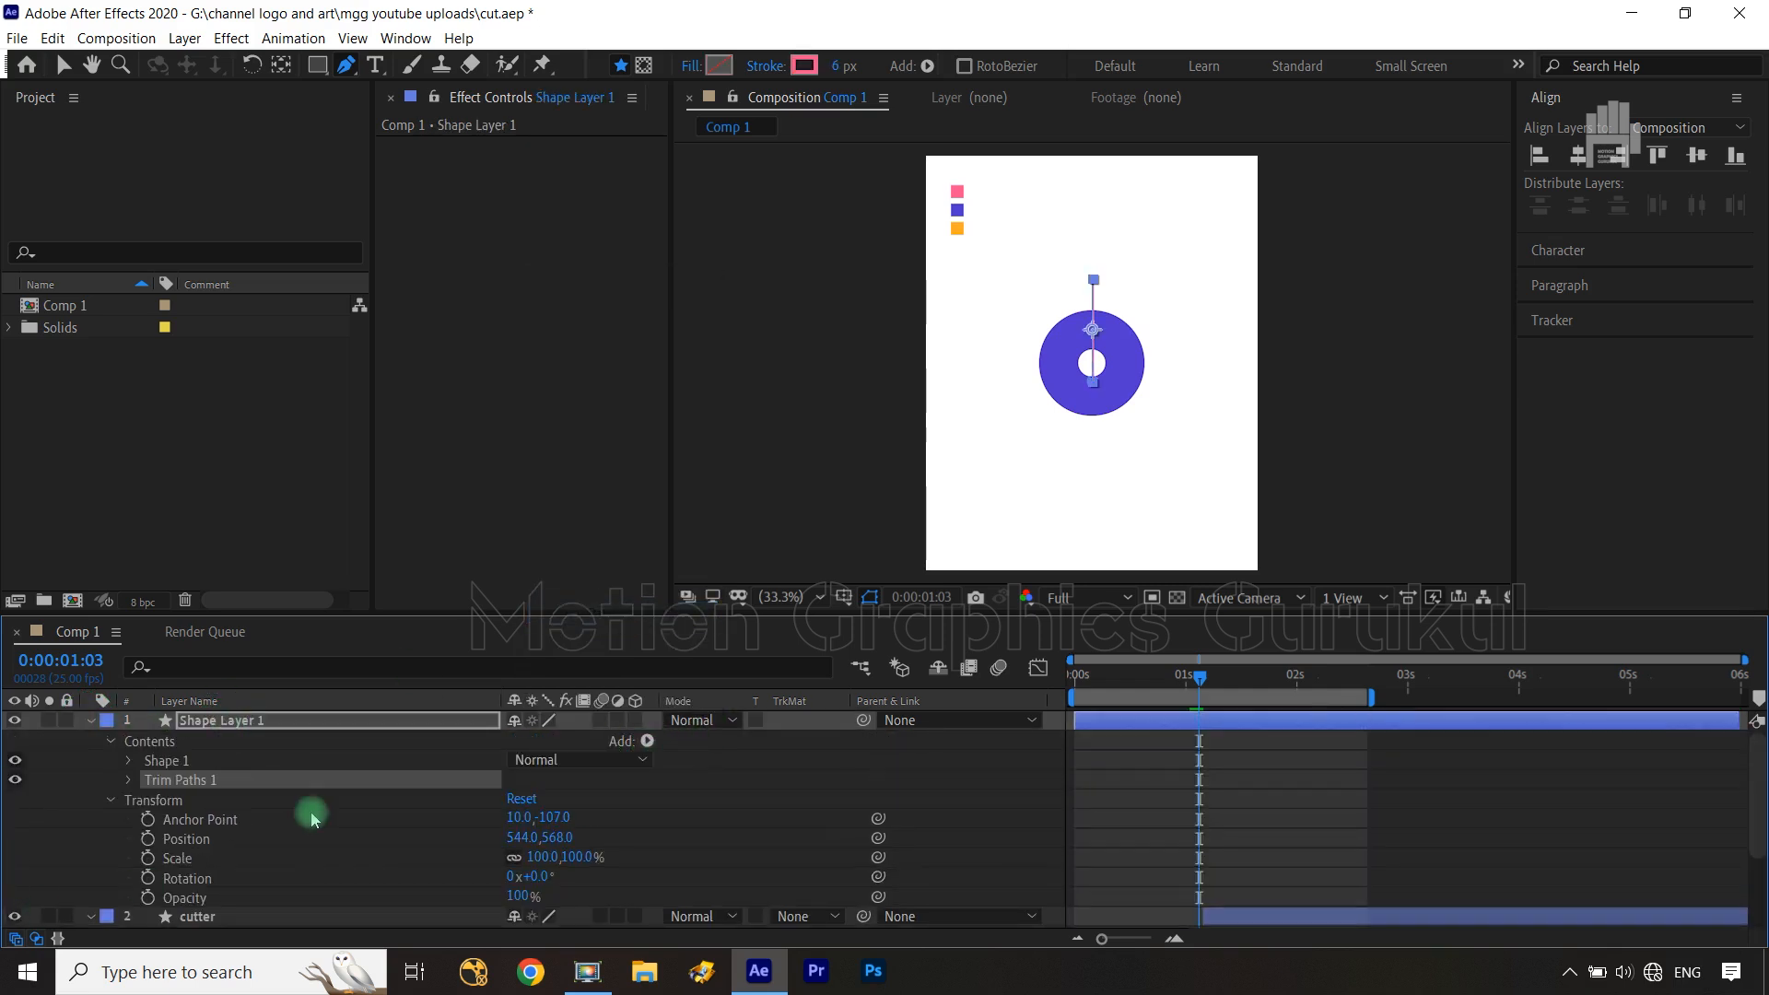
pyautogui.click(130, 780)
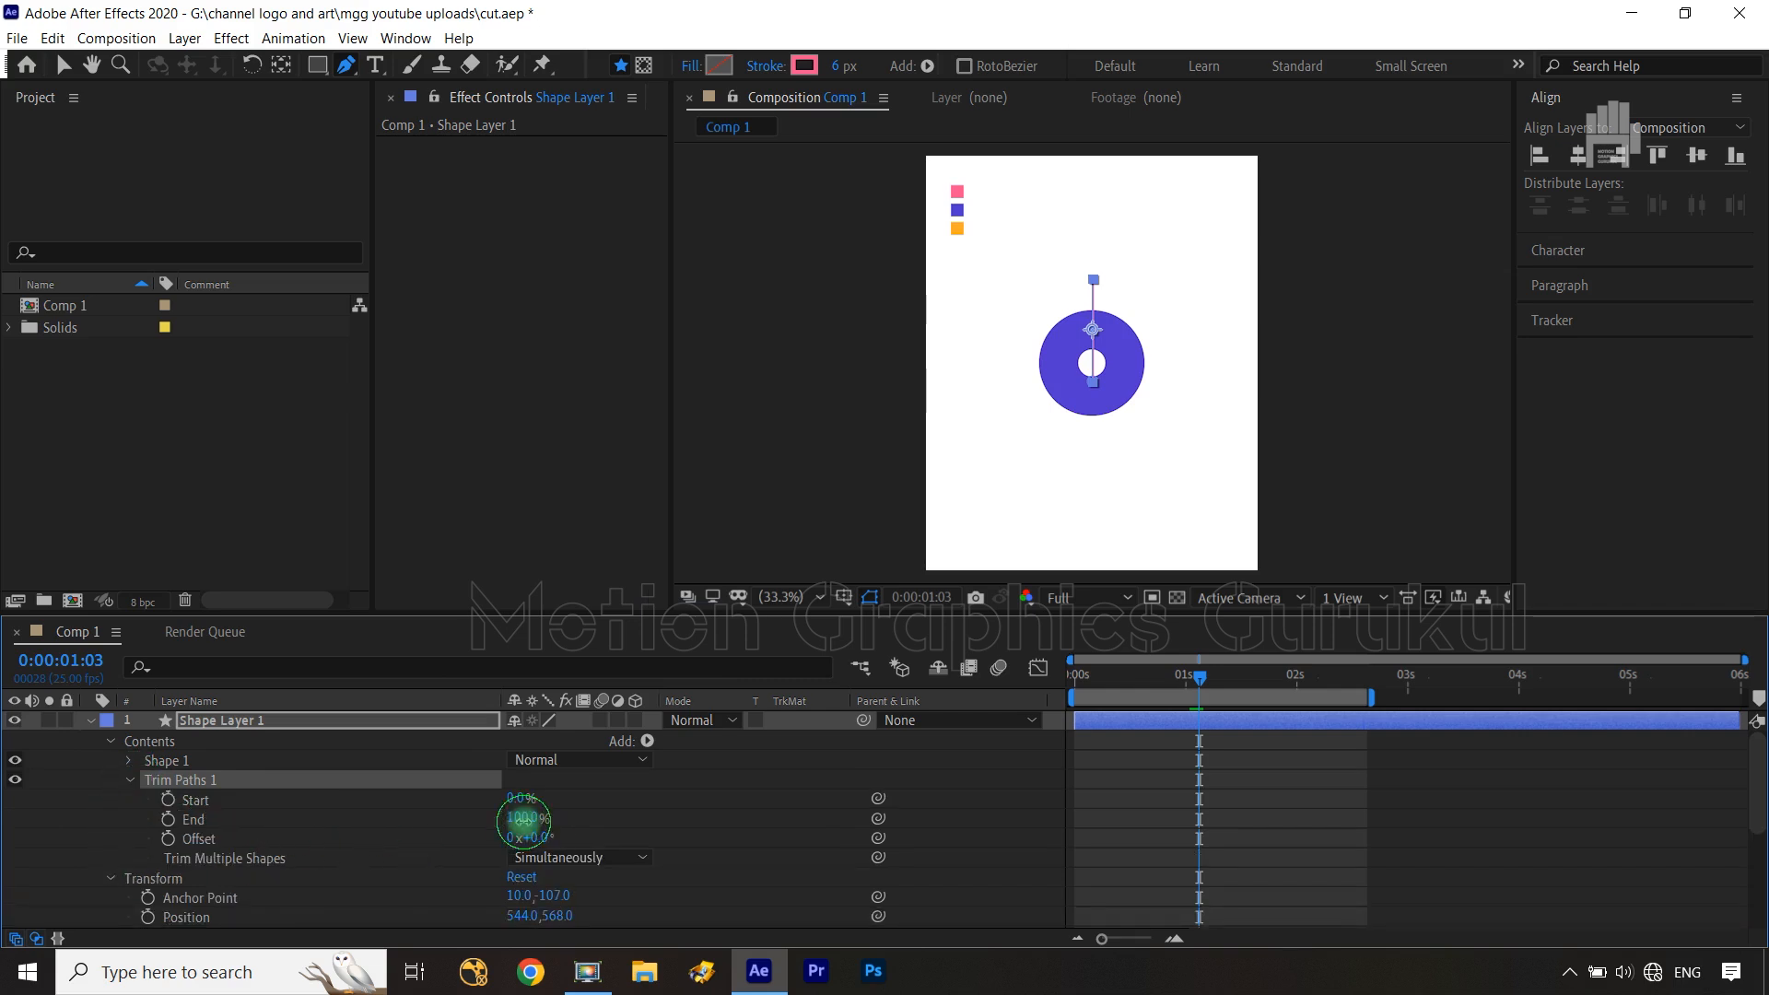
# Animate the line's Trim Paths End from 0% at 0:00:01:03 to 100% at 0:00:01:13
pyautogui.moveTo(523, 818); pyautogui.dragTo(332, 843)
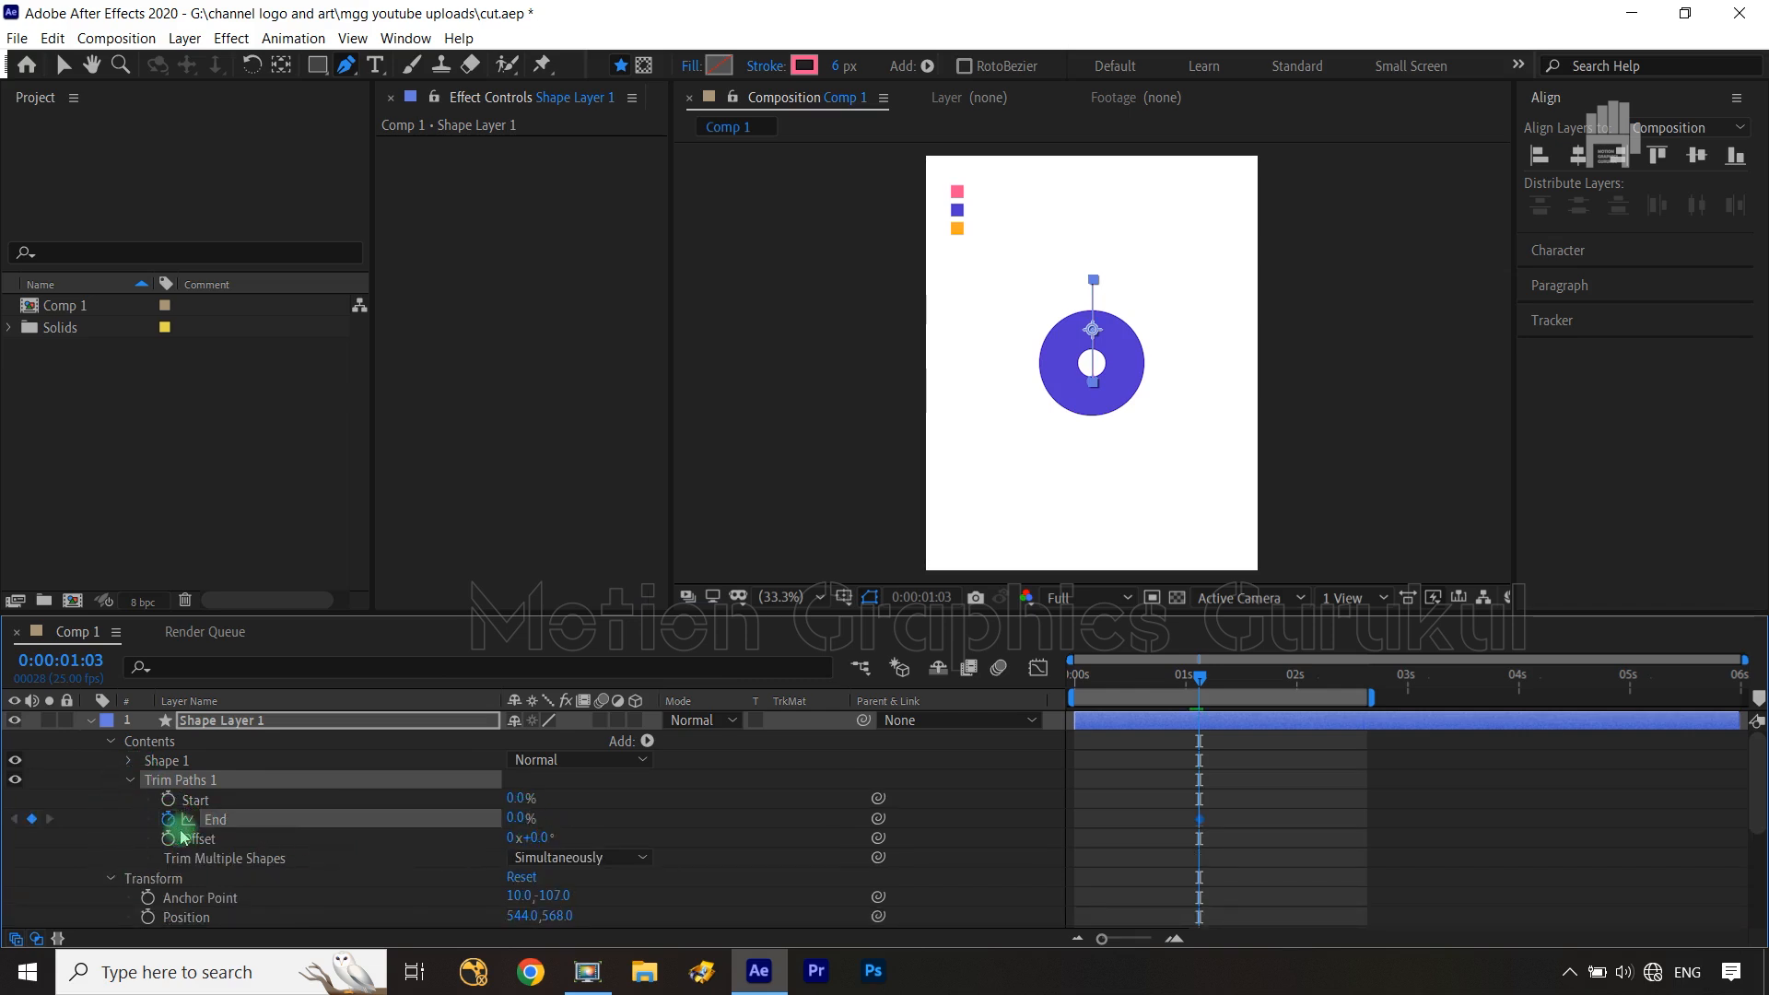
pyautogui.hotkey('shift', 'pagedown')
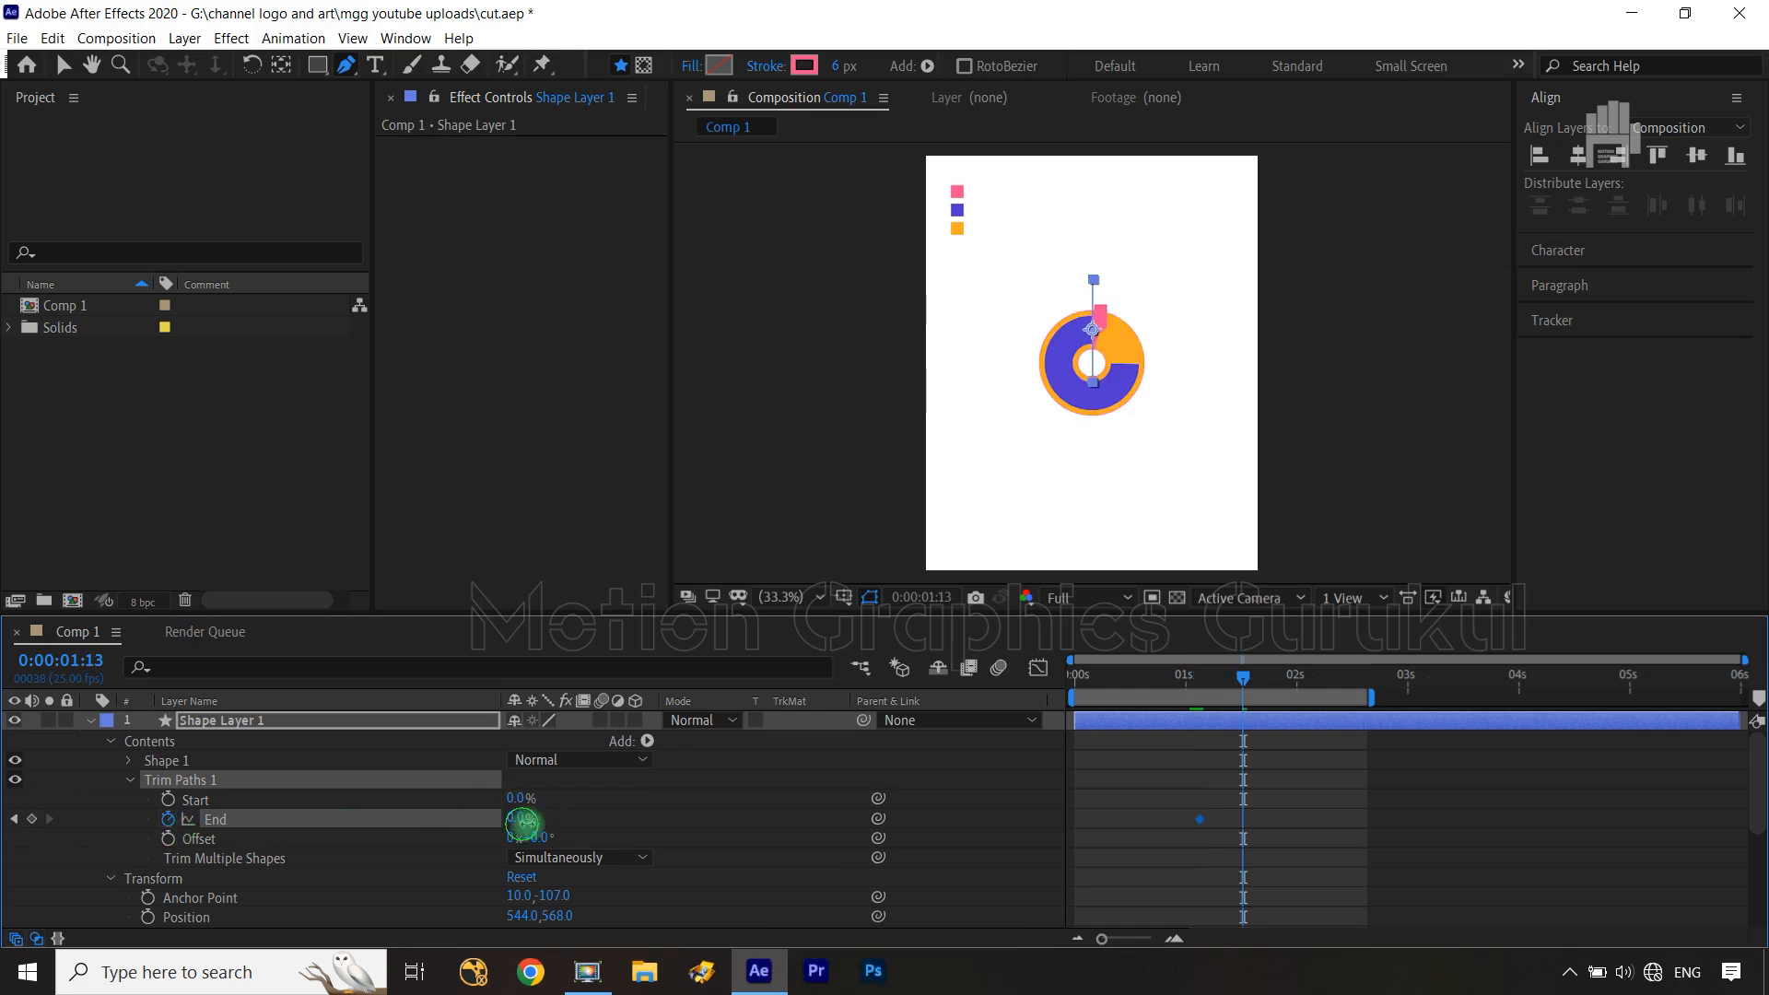
pyautogui.moveTo(522, 821); pyautogui.dragTo(733, 807)
# Animate the line's Trim Paths Start from 0% at 0:00:01:08 to 100% at 0:00:01:18
pyautogui.hotkey('ctrl', 'Left')
pyautogui.hotkey('ctrl', 'Left')
pyautogui.hotkey('ctrl', 'Left')
pyautogui.hotkey('ctrl', 'Left')
pyautogui.hotkey('ctrl', 'Left')
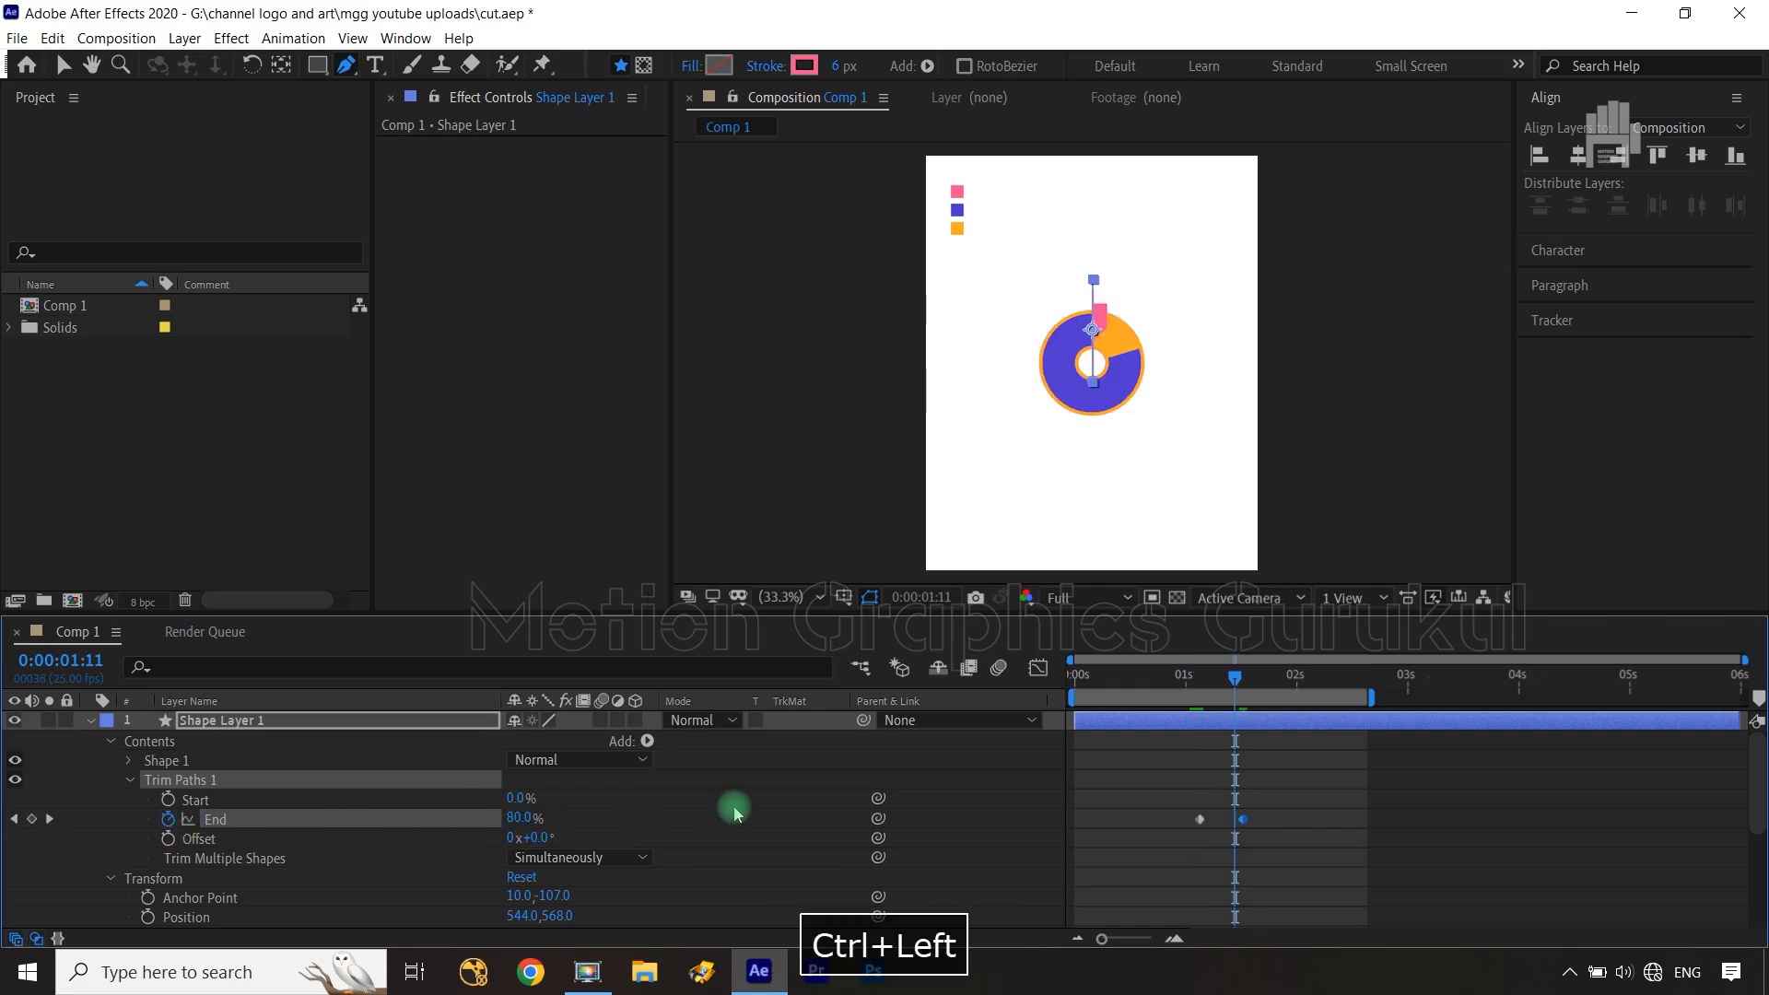
pyautogui.click(167, 799)
pyautogui.hotkey('shift', 'pagedown')
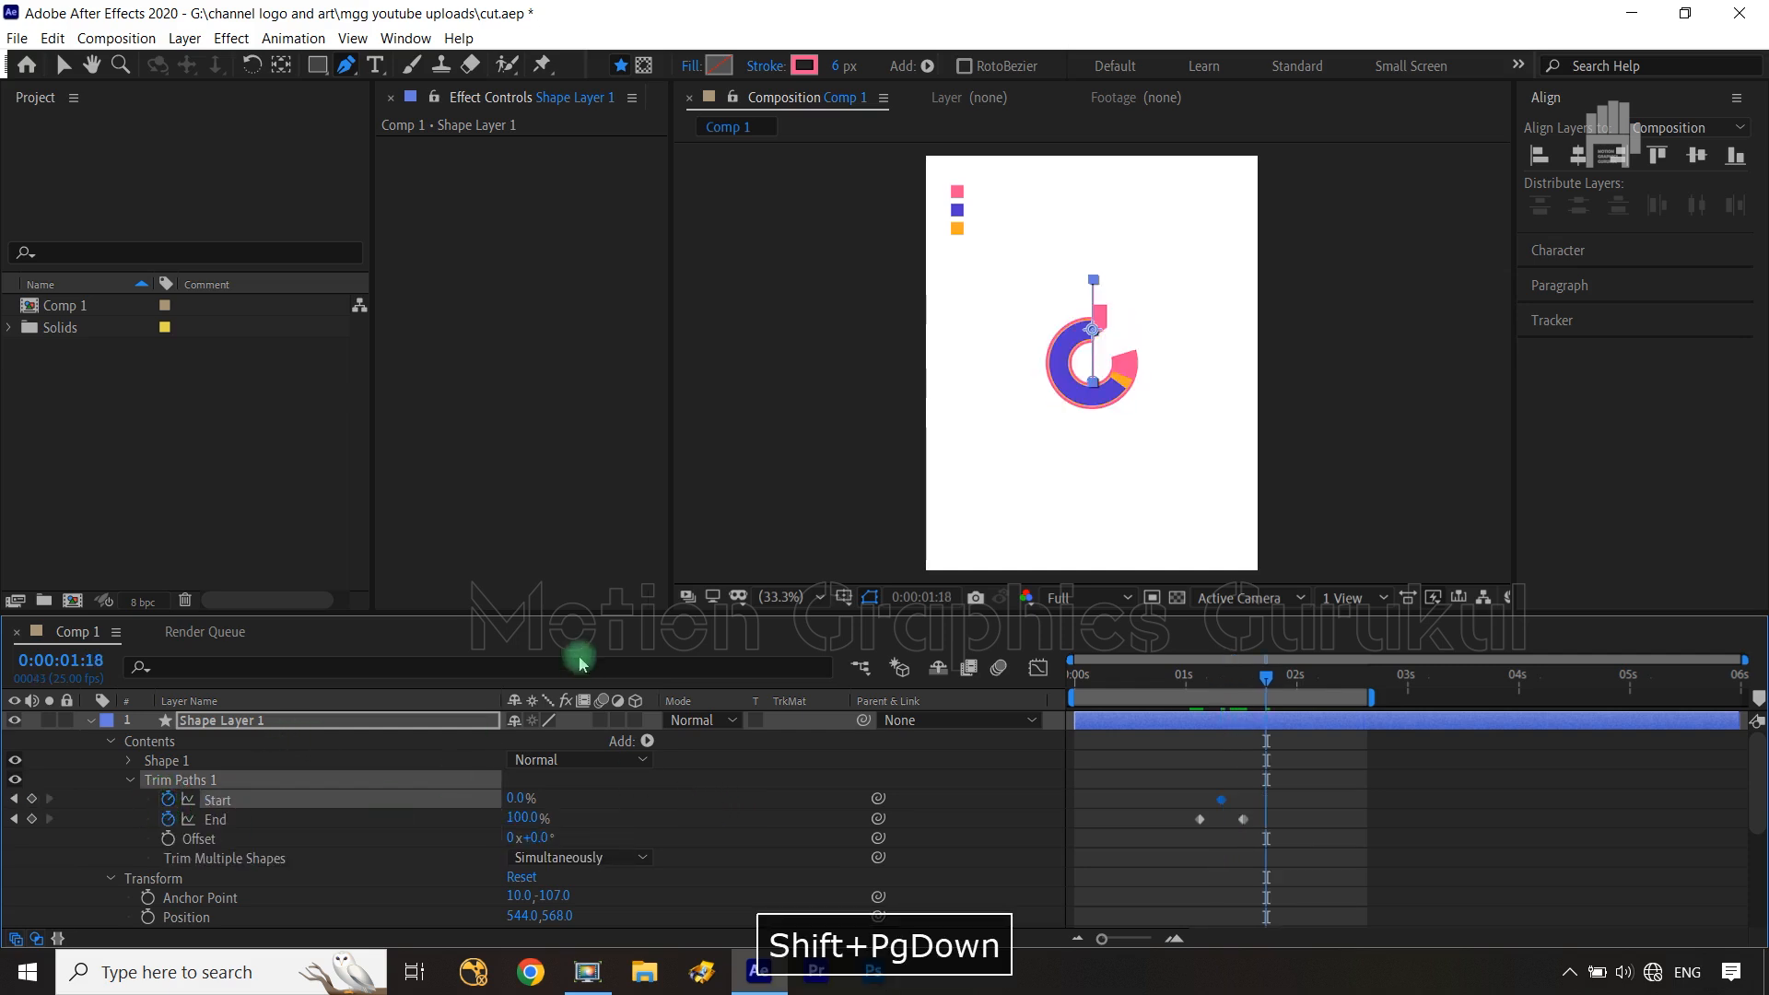
pyautogui.moveTo(520, 797); pyautogui.dragTo(724, 776)
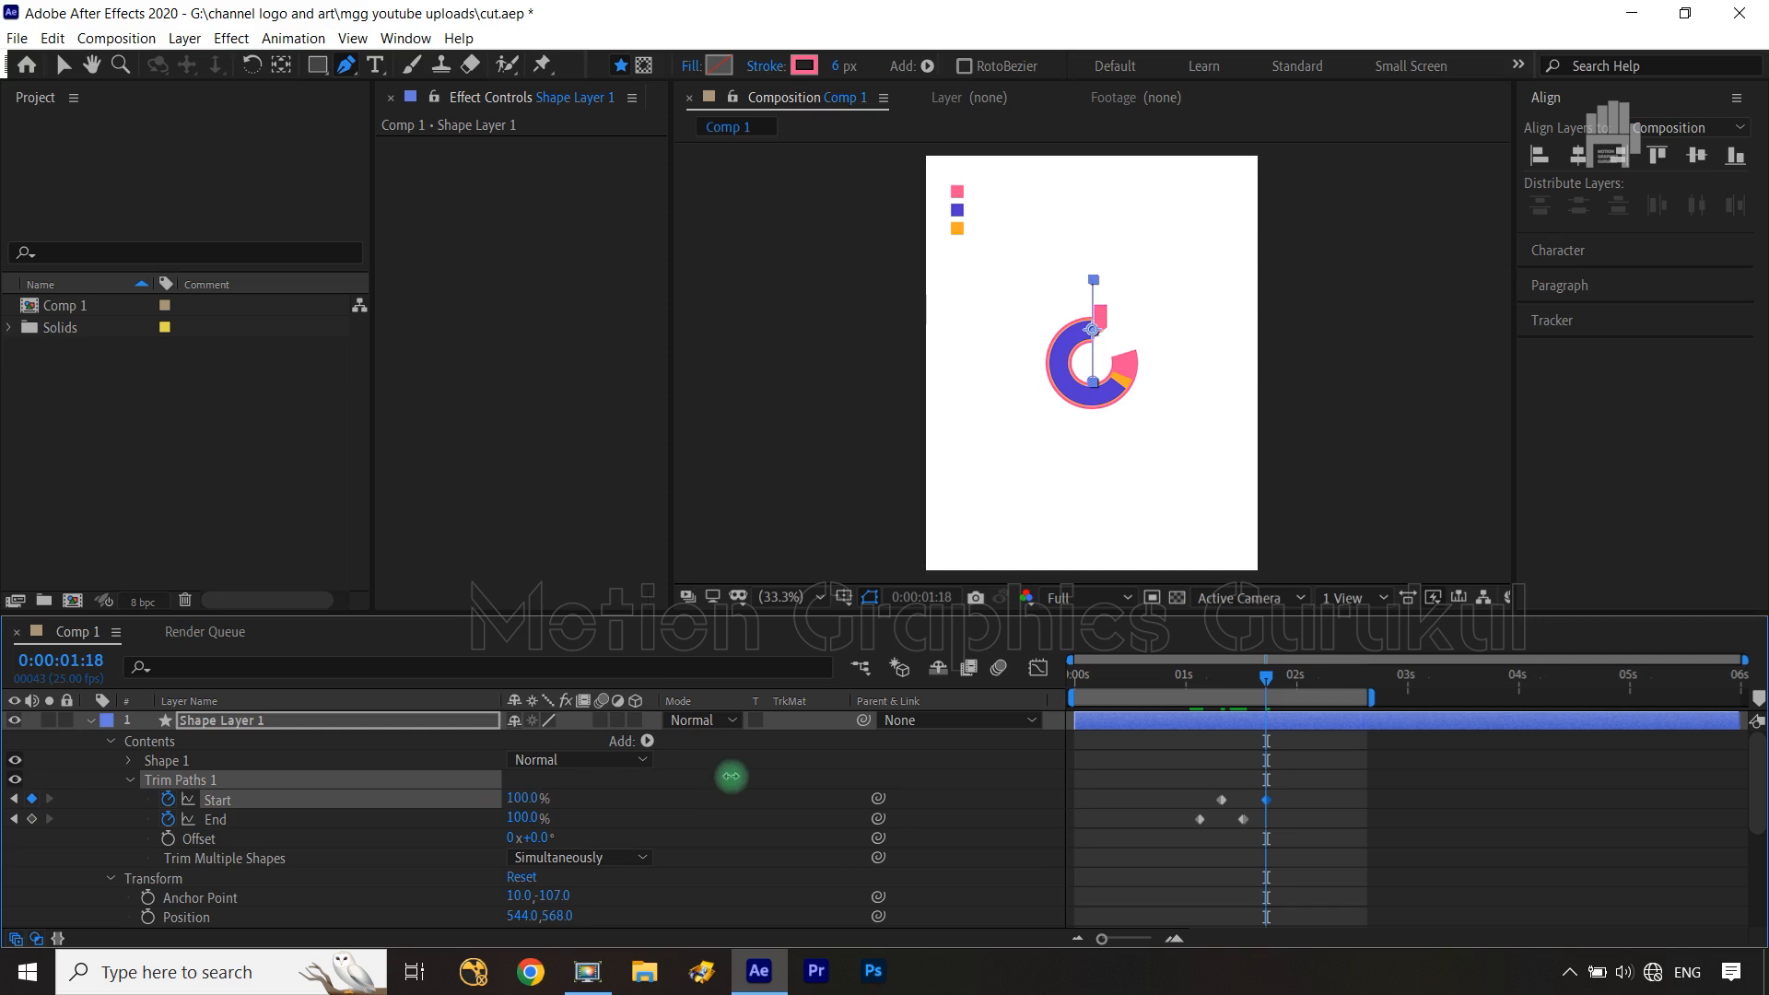
# Apply Easy Ease to all Start and End keyframes of the line's Trim Paths and adjust their curve in the Graph Editor
pyautogui.moveTo(1318, 782); pyautogui.dragTo(1176, 844)
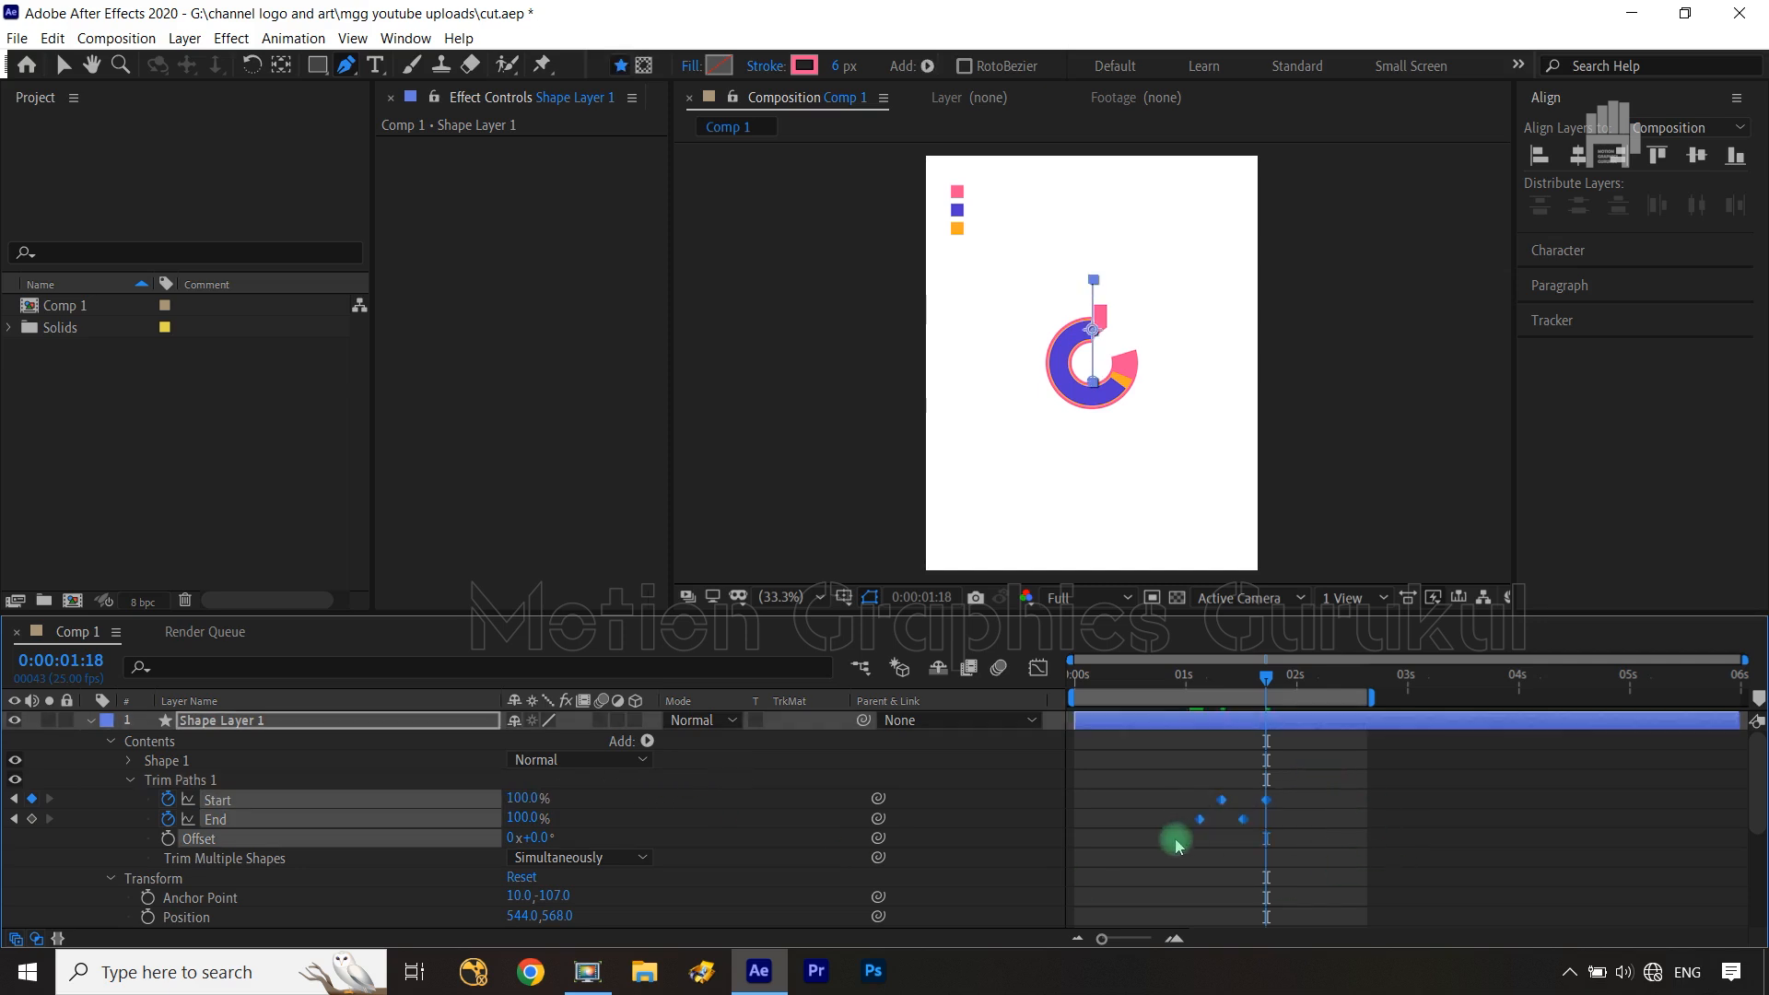
pyautogui.press('F9')
pyautogui.click(1033, 673)
pyautogui.moveTo(1323, 846); pyautogui.dragTo(1136, 860)
pyautogui.click(1038, 682)
pyautogui.click(1255, 711)
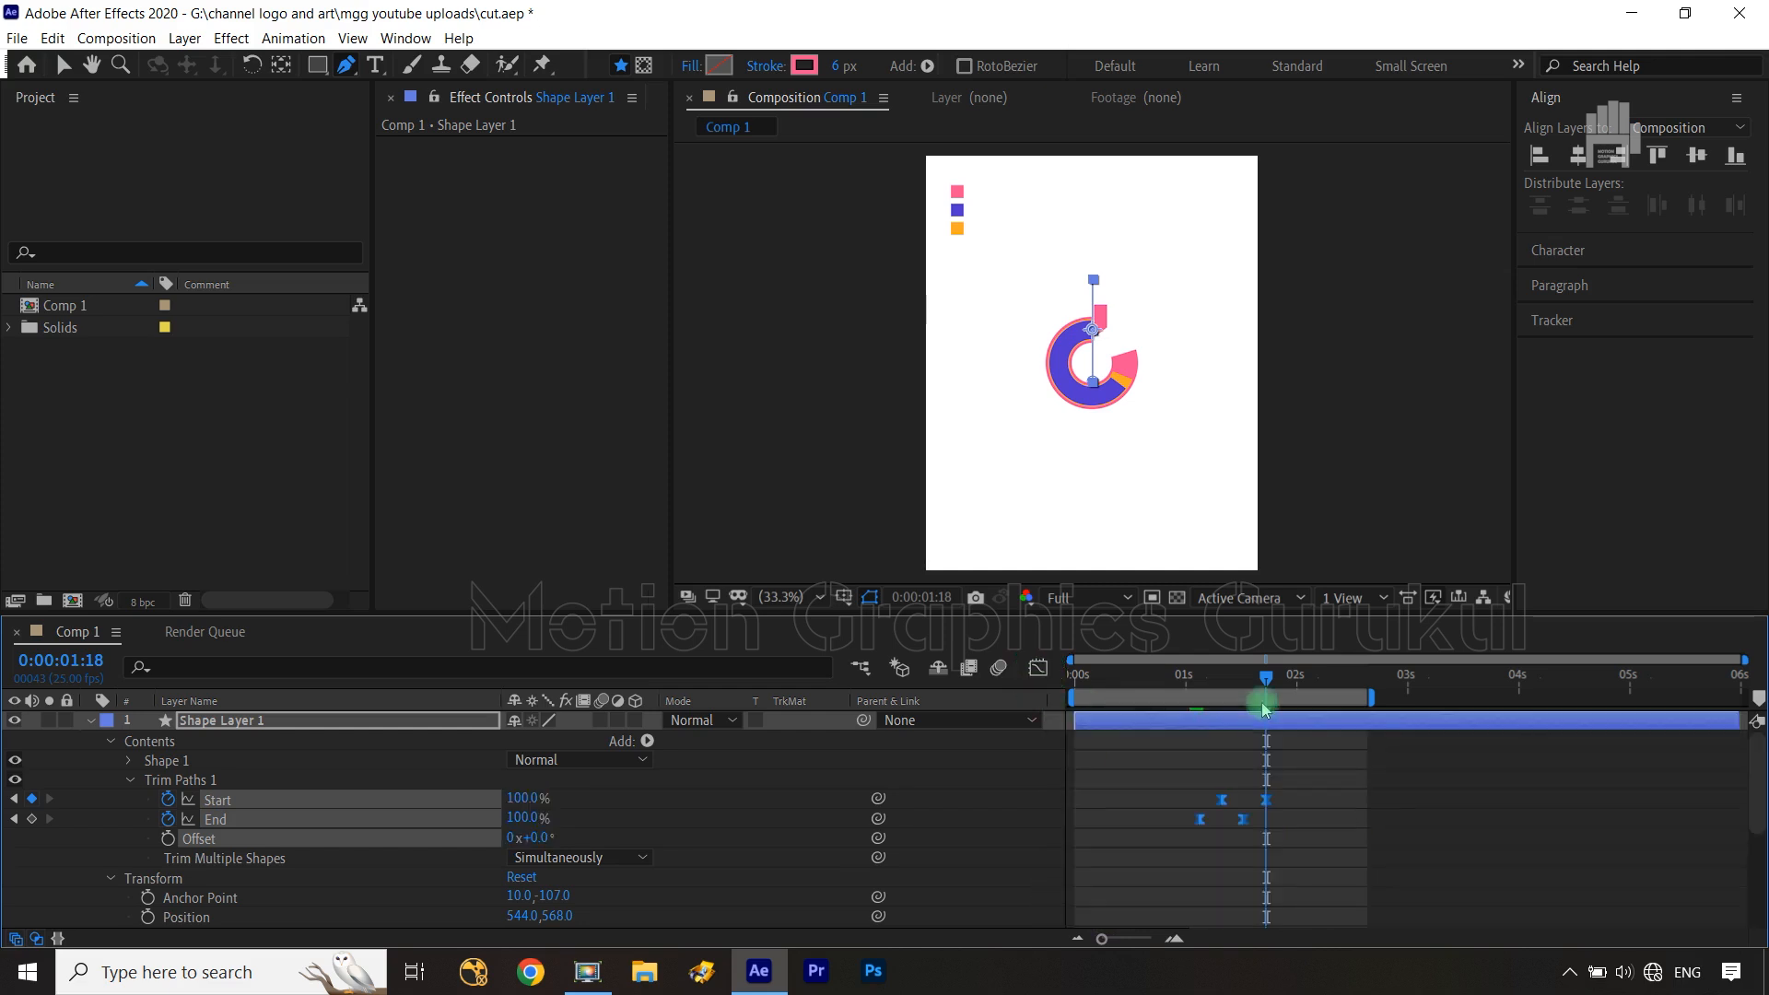
# Preview the animation from the beginning of the composition
pyautogui.moveTo(1264, 686); pyautogui.dragTo(1013, 697)
pyautogui.click(966, 781)
pyautogui.press('space')
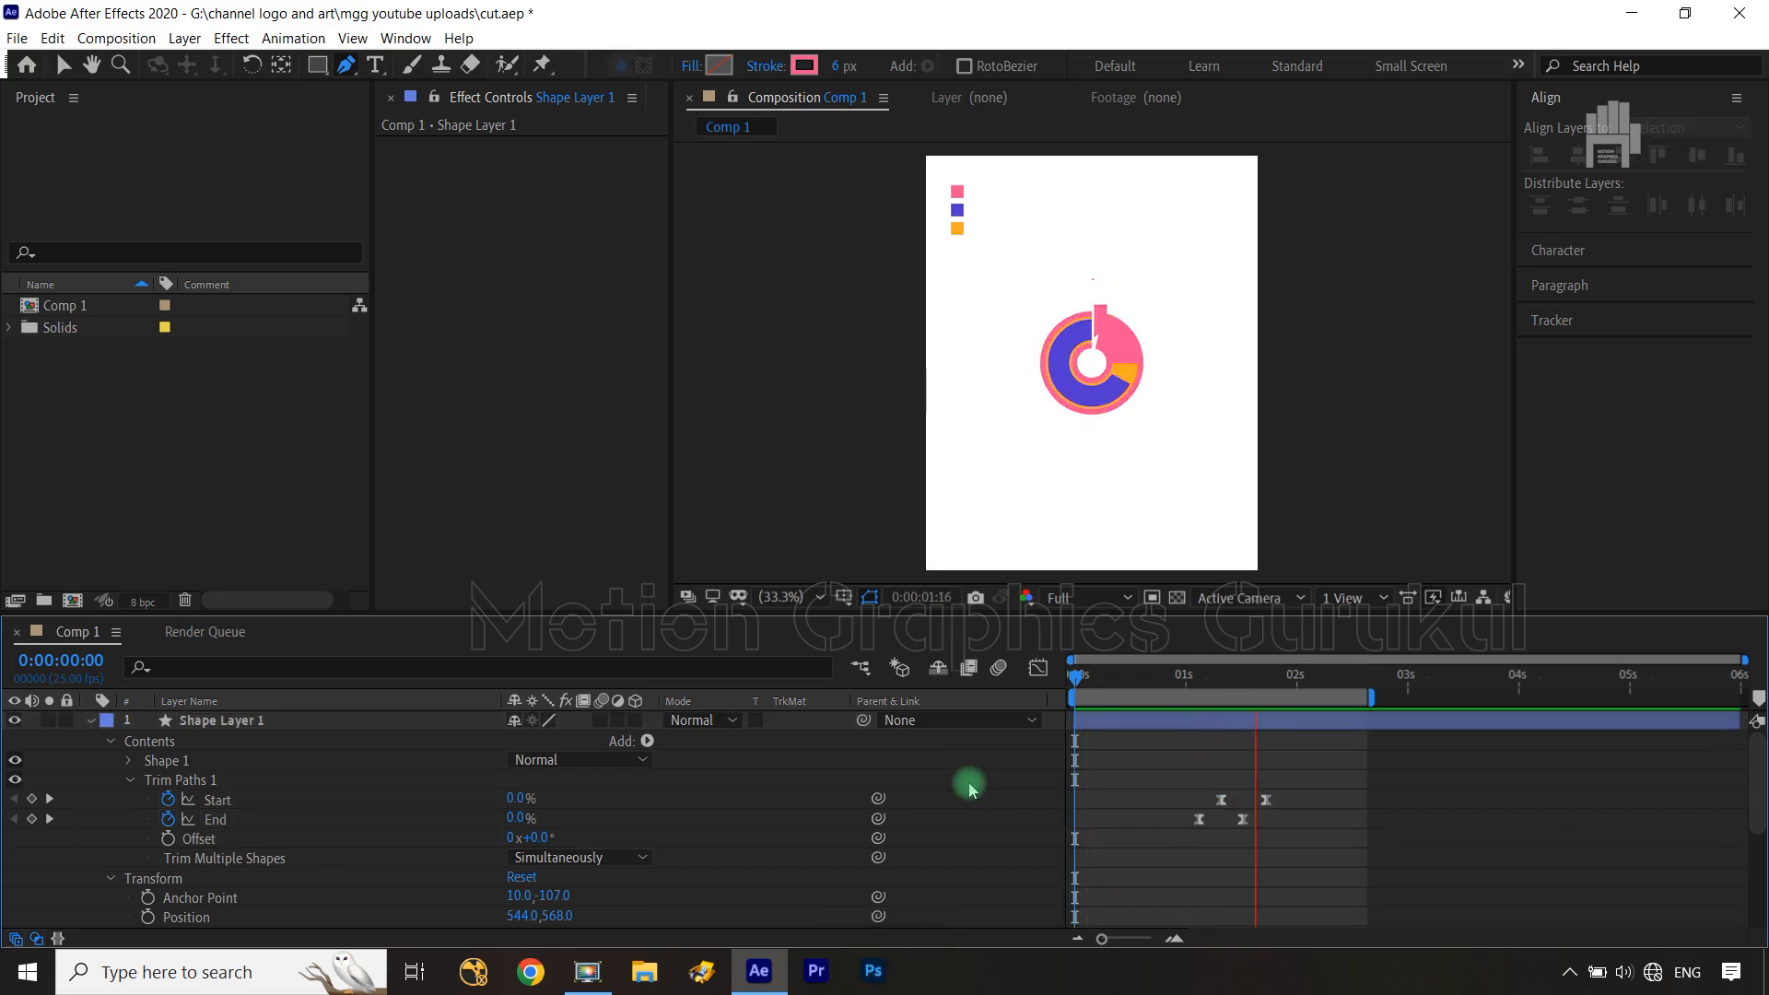
pyautogui.press('space')
# Duplicate the Shape Layer 1 line and set the copy's Position to 600.0, 568.0, at the cutter's other edge
pyautogui.click(235, 720)
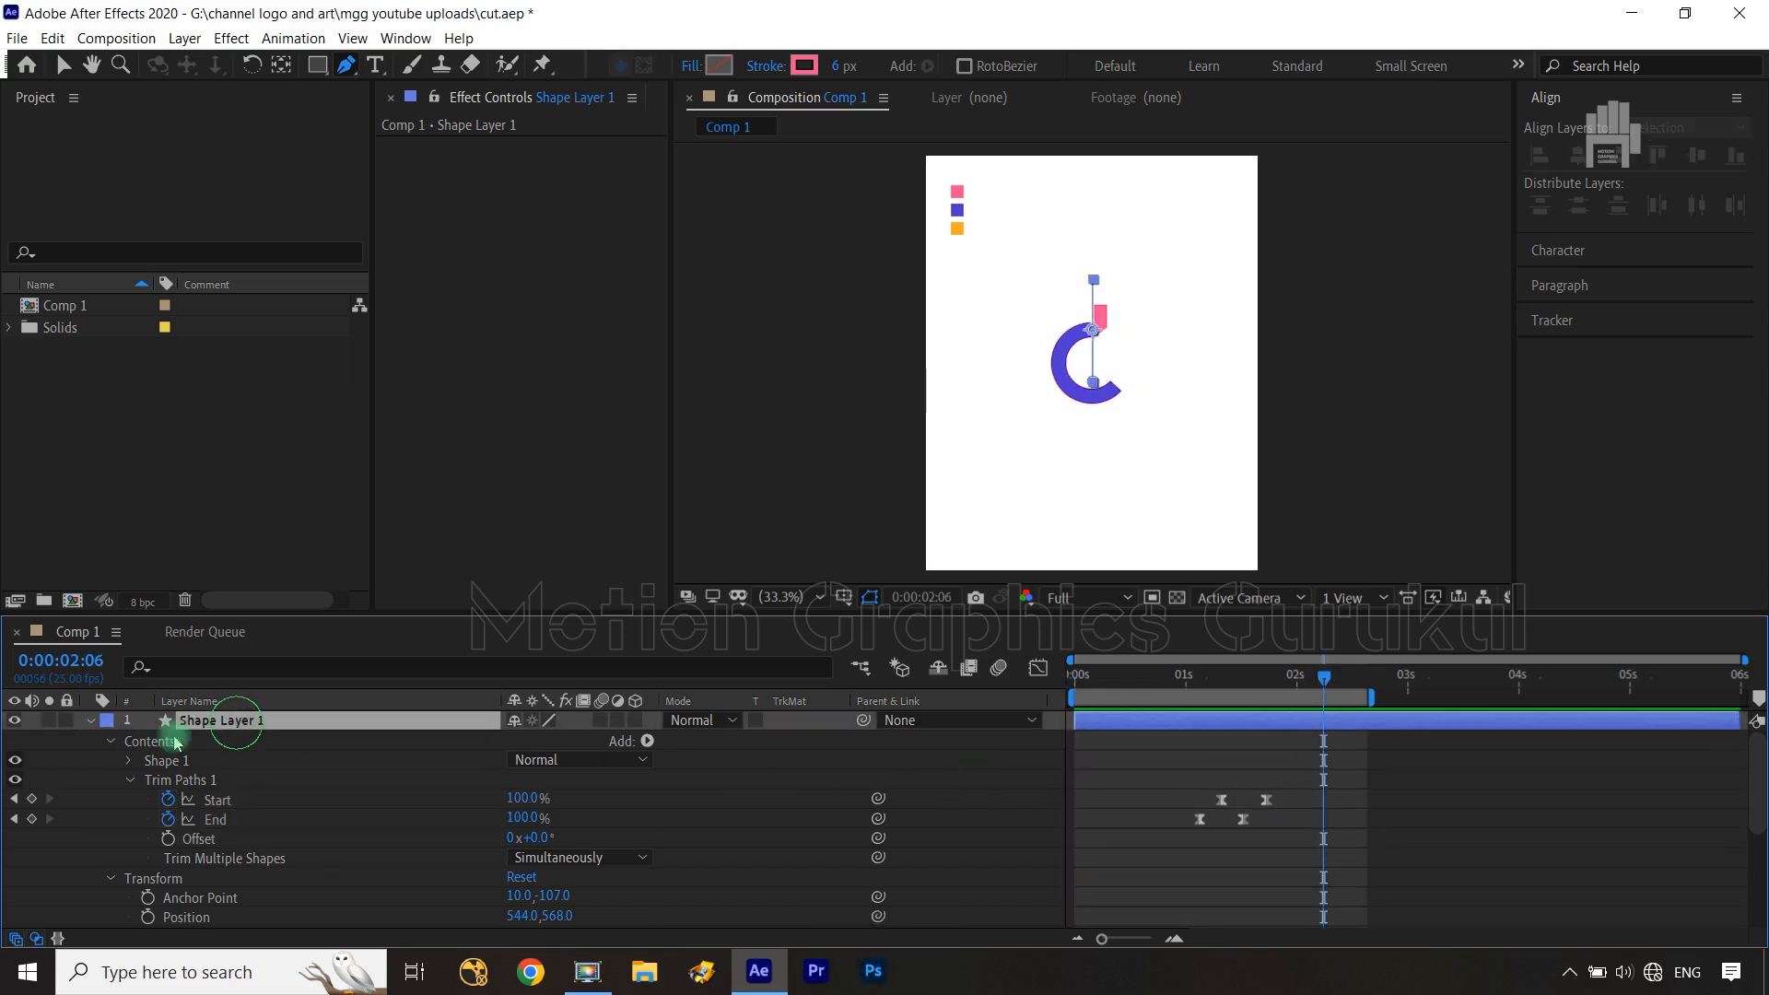
pyautogui.click(89, 720)
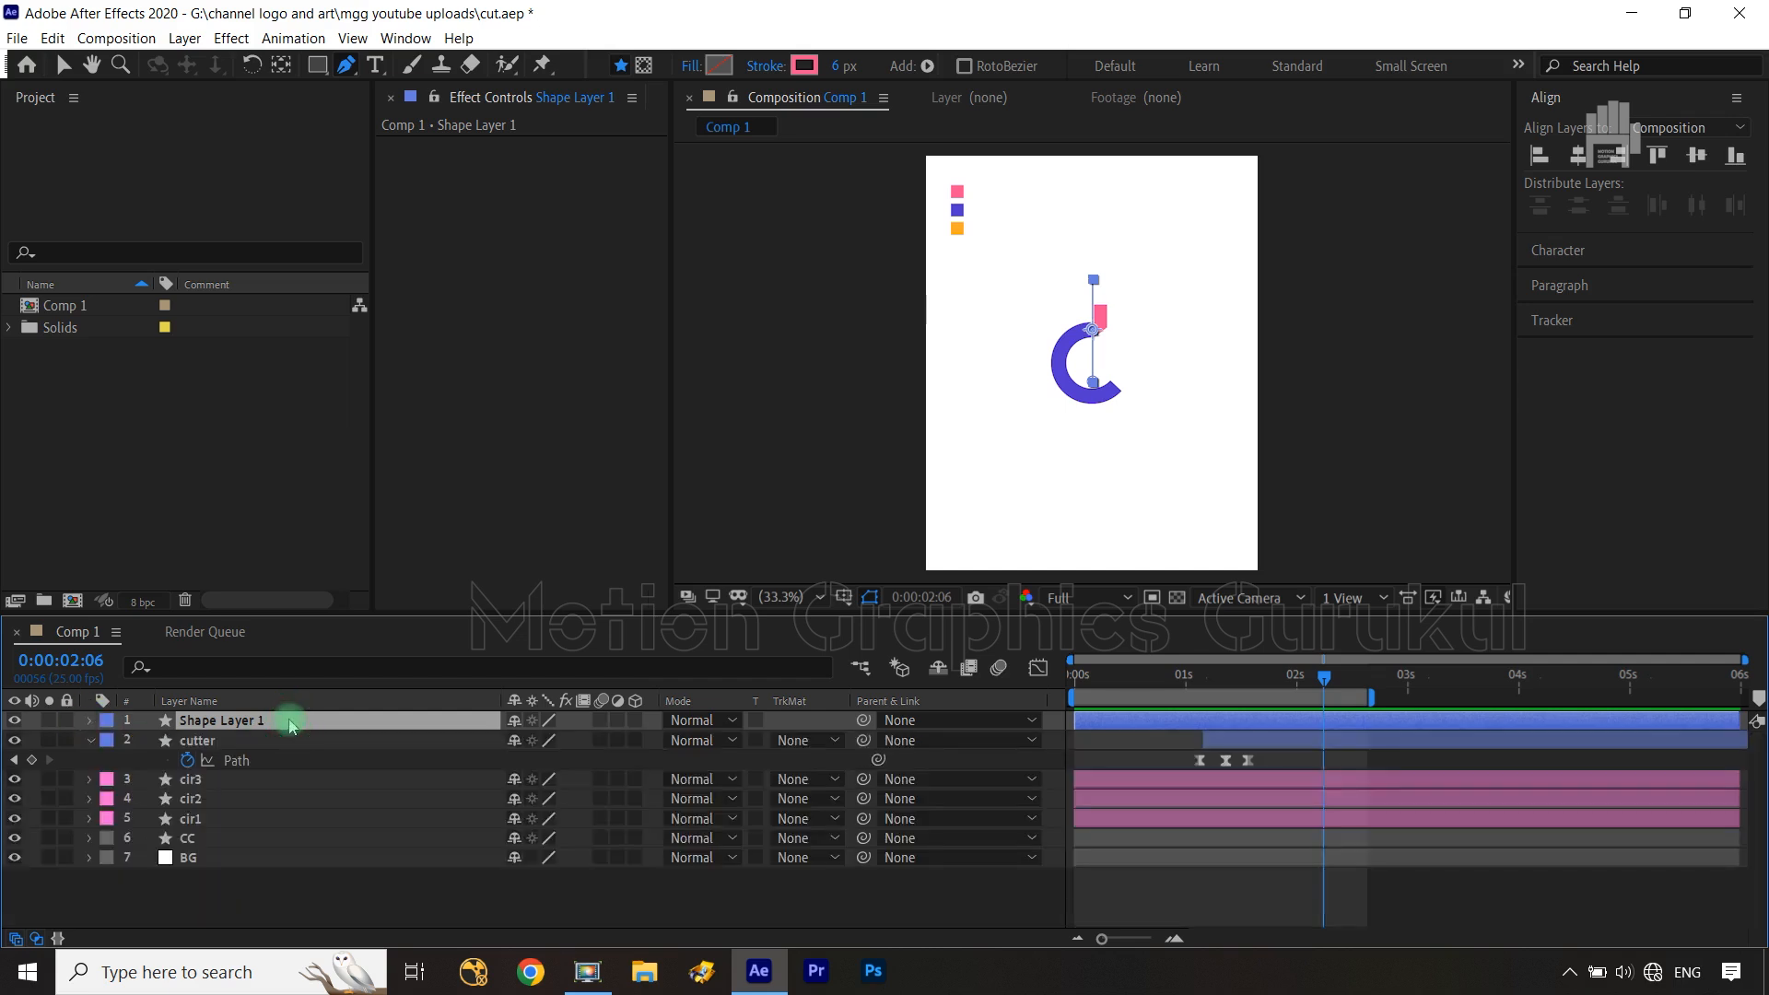
pyautogui.hotkey('ctrl', 'd')
pyautogui.press('p')
pyautogui.moveTo(523, 748); pyautogui.dragTo(586, 742)
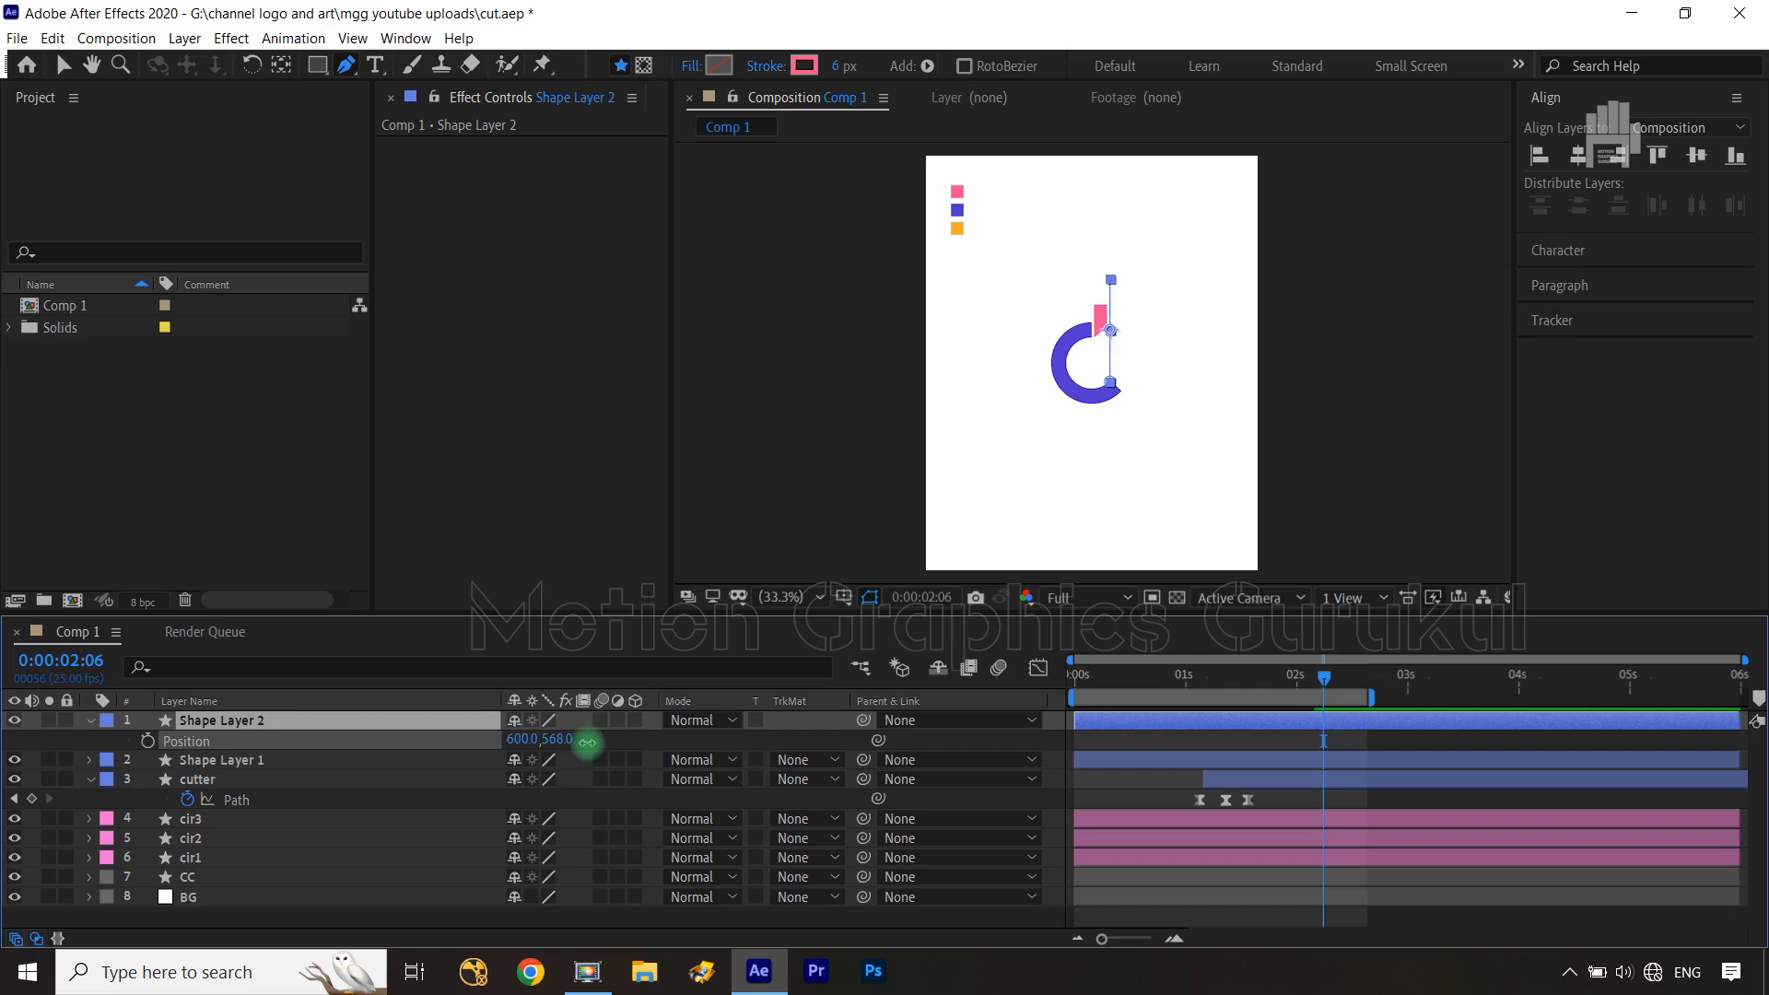
pyautogui.press('Return')
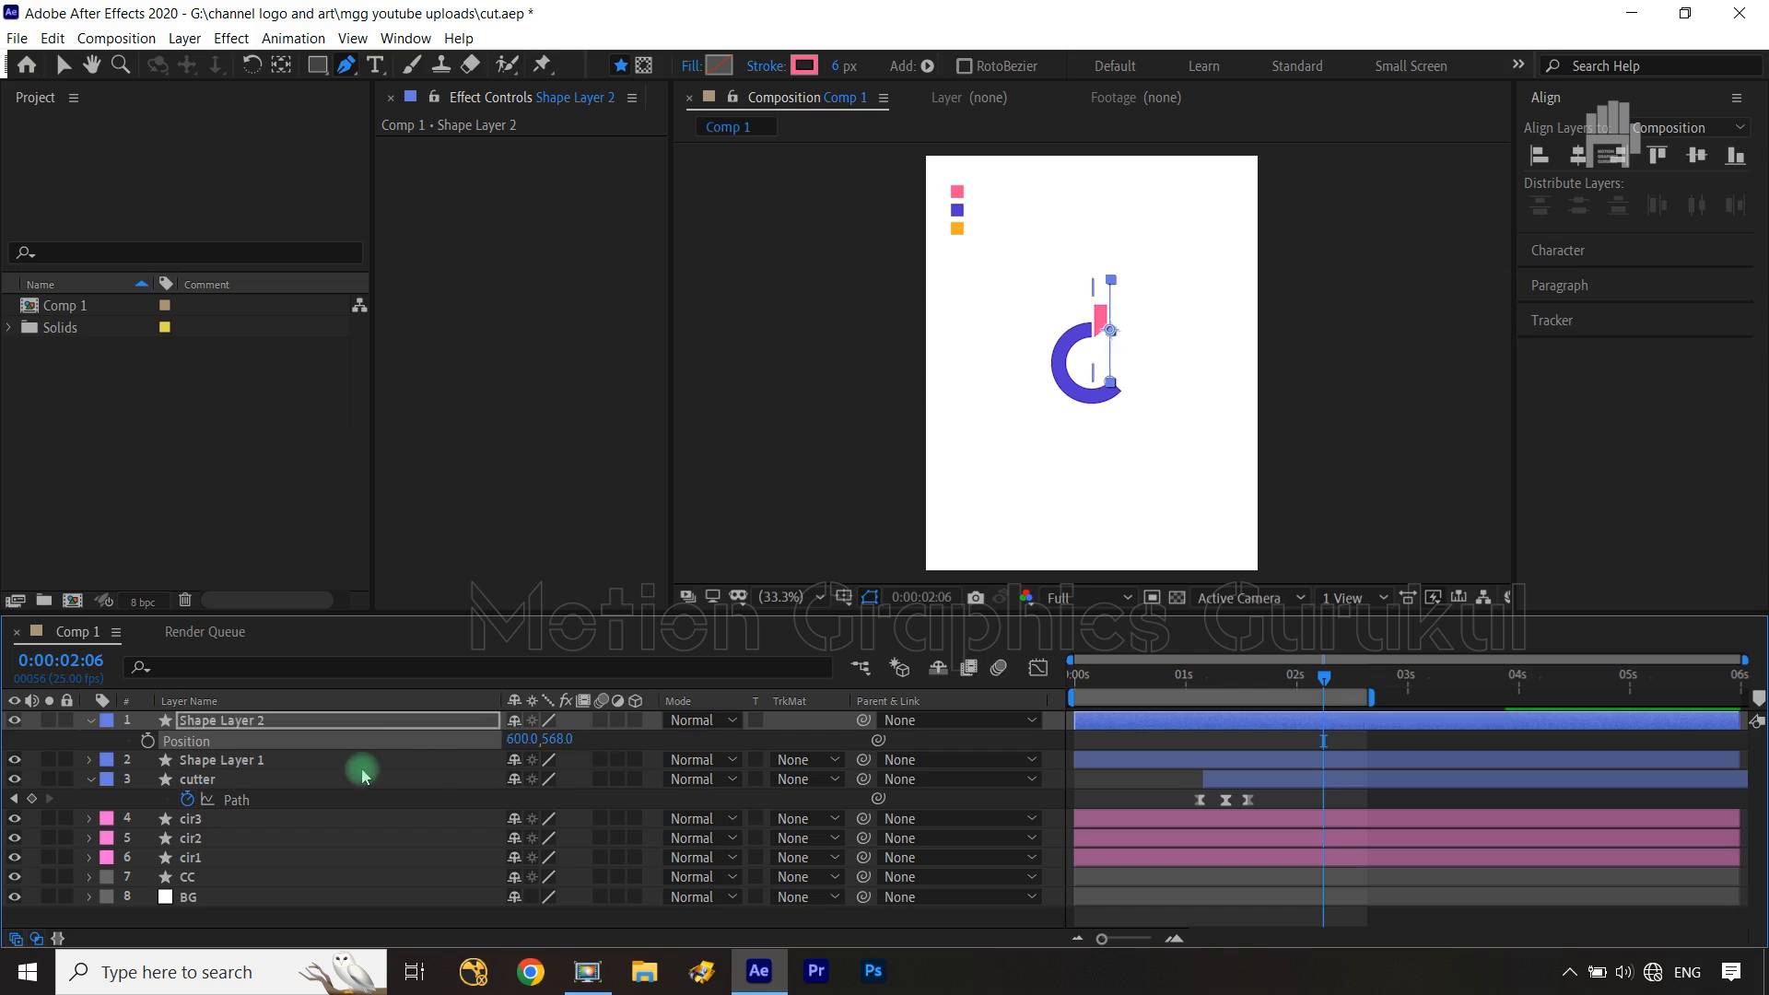
# Reveal both lines' keyframes and shift Shape Layer 2's Trim Paths keyframes to start at 0:00:01:05
pyautogui.keyDown('shift'); pyautogui.click(279, 761); pyautogui.keyUp('shift')
pyautogui.press('u')
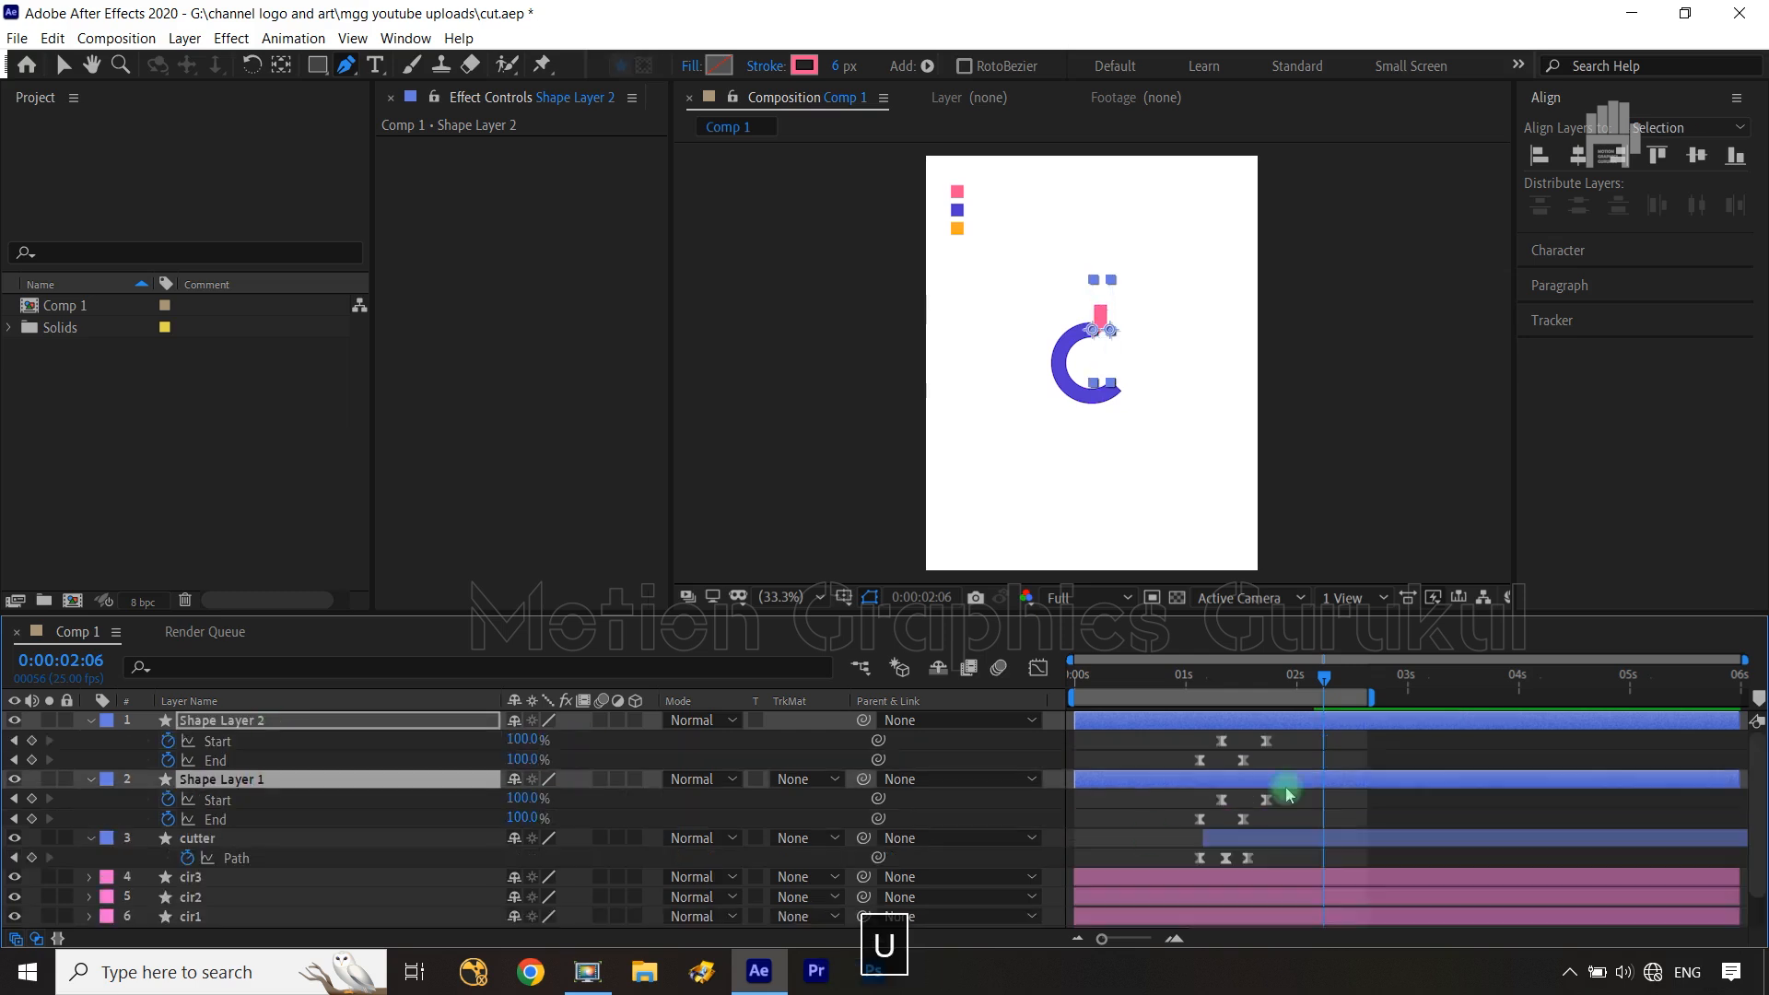
pyautogui.moveTo(1331, 698); pyautogui.dragTo(1202, 703)
pyautogui.hotkey('ctrl', 'Right')
pyautogui.hotkey('ctrl', 'Right')
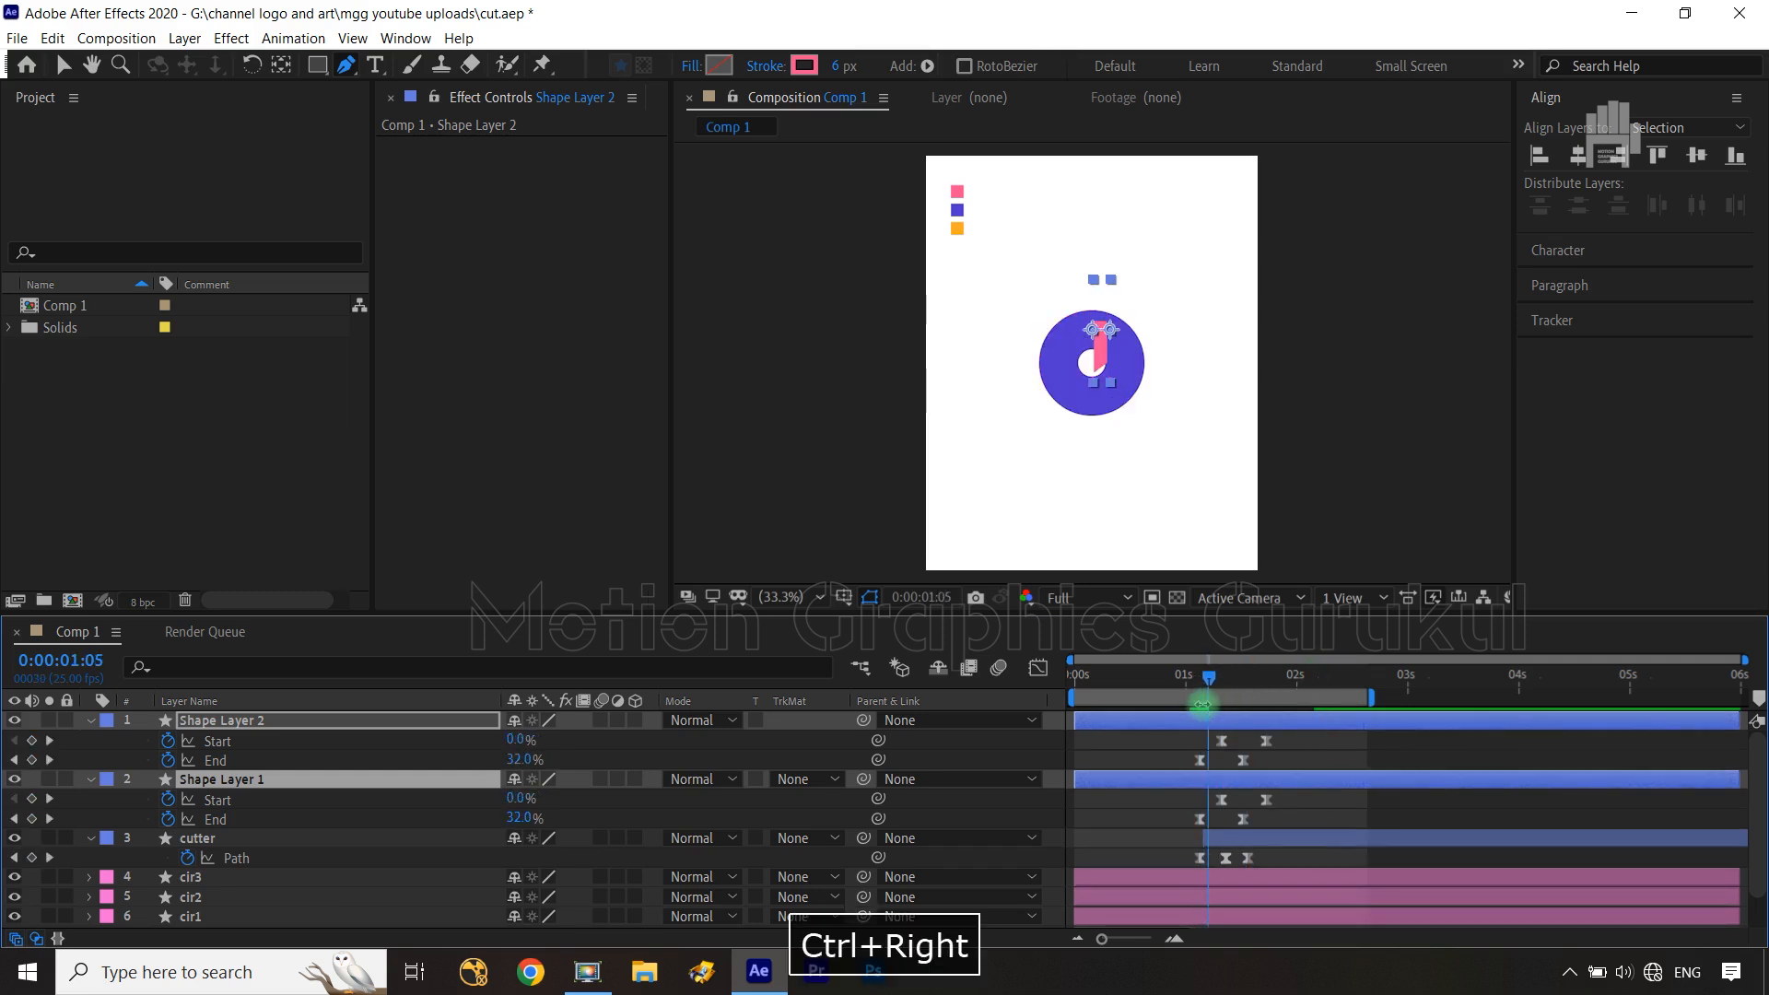
pyautogui.moveTo(1284, 732); pyautogui.dragTo(1209, 767)
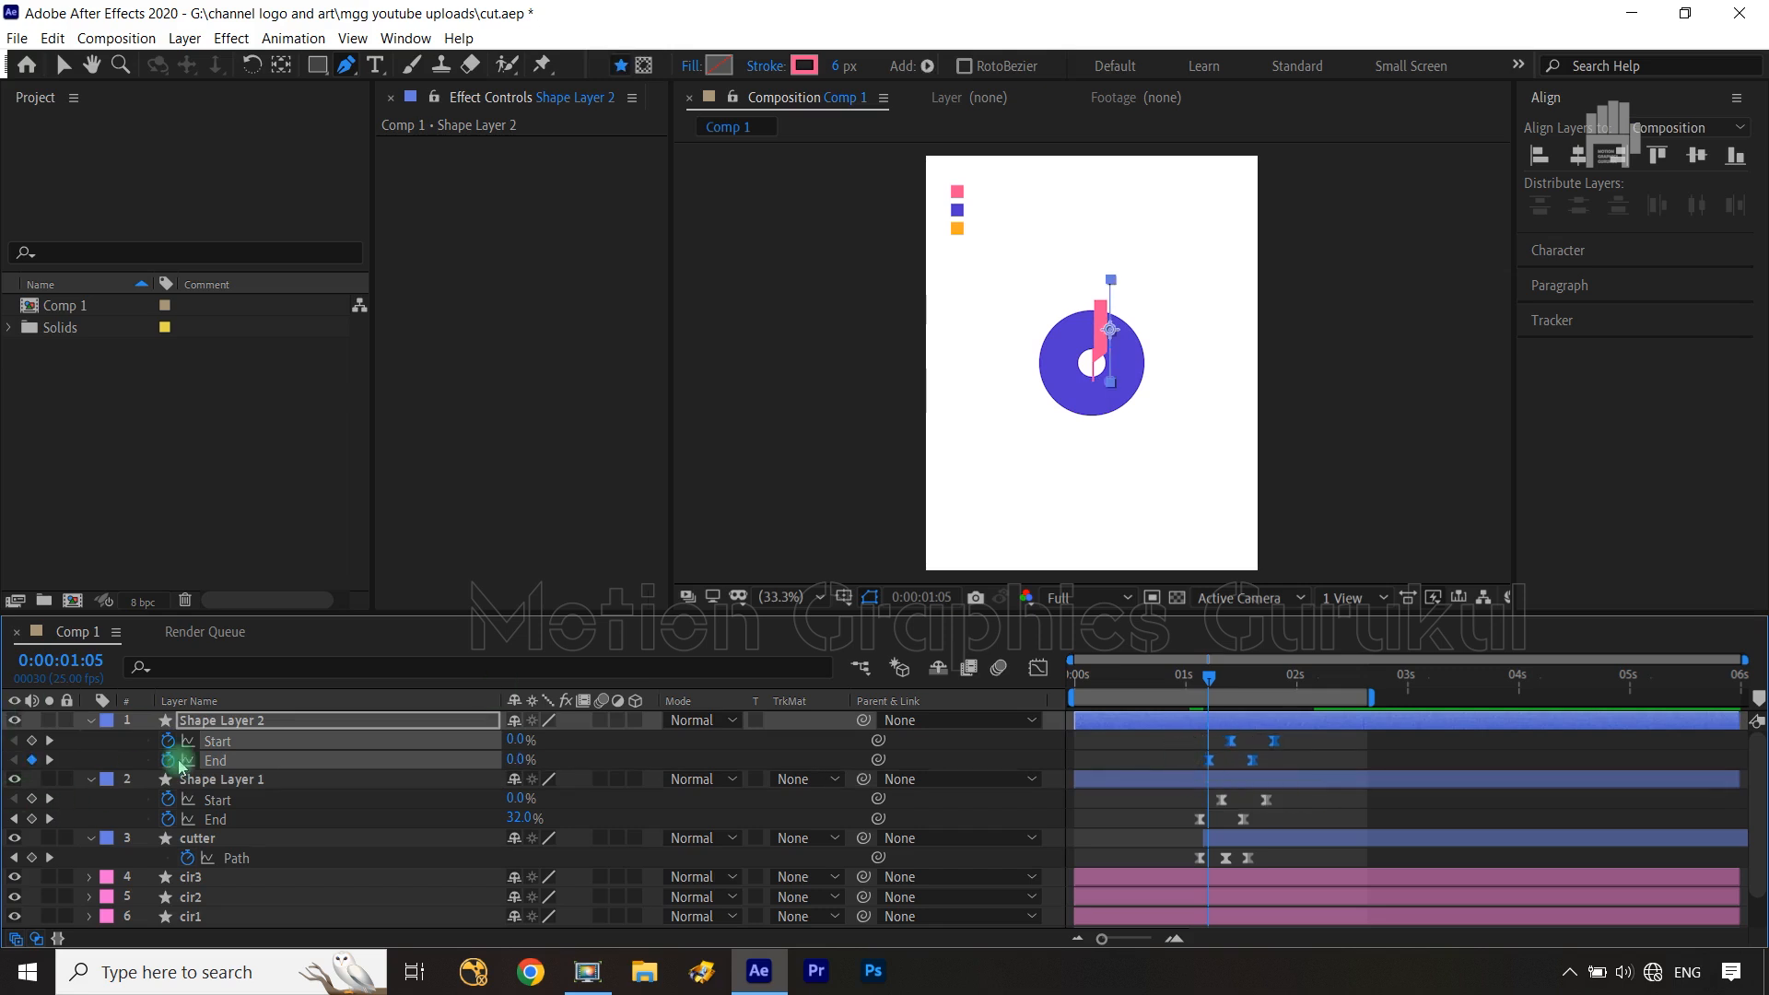
# Trim the layer in-points to their first keyframes: Shape Layer 2 at 0:00:01:05 and Shape Layer 1 at 0:00:01:03
pyautogui.hotkey('alt', '[')
pyautogui.click(345, 783)
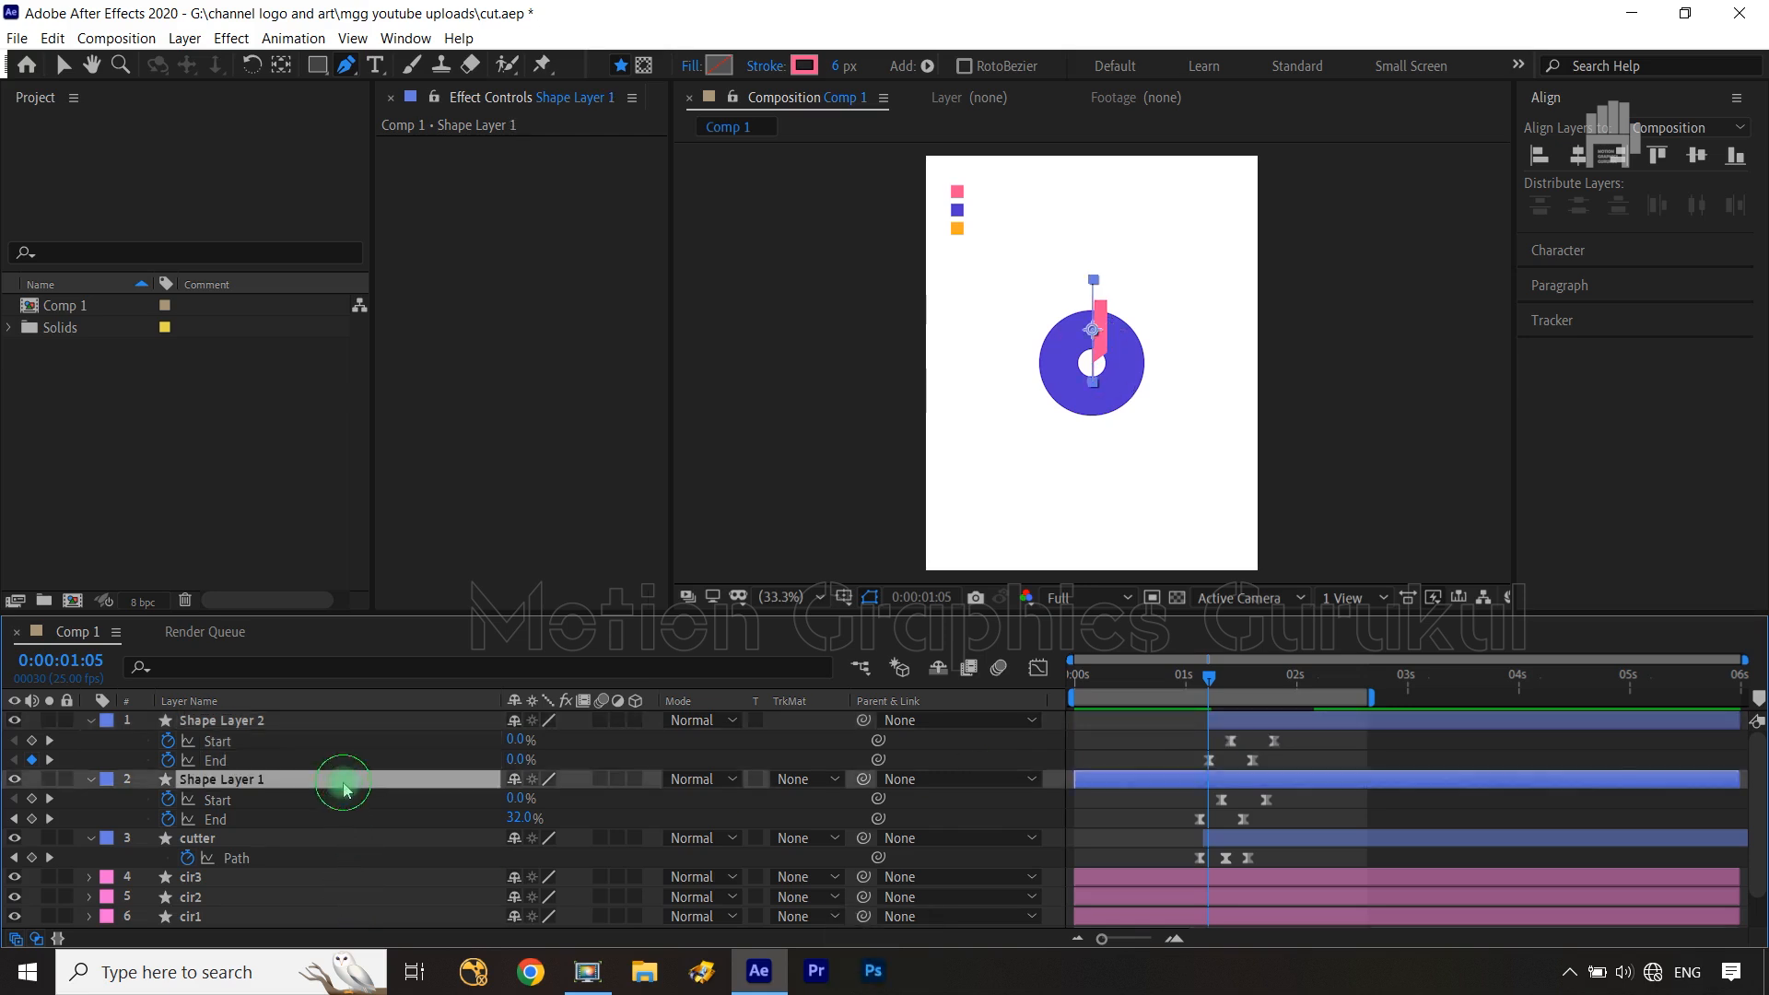
pyautogui.hotkey('ctrl', 'Left')
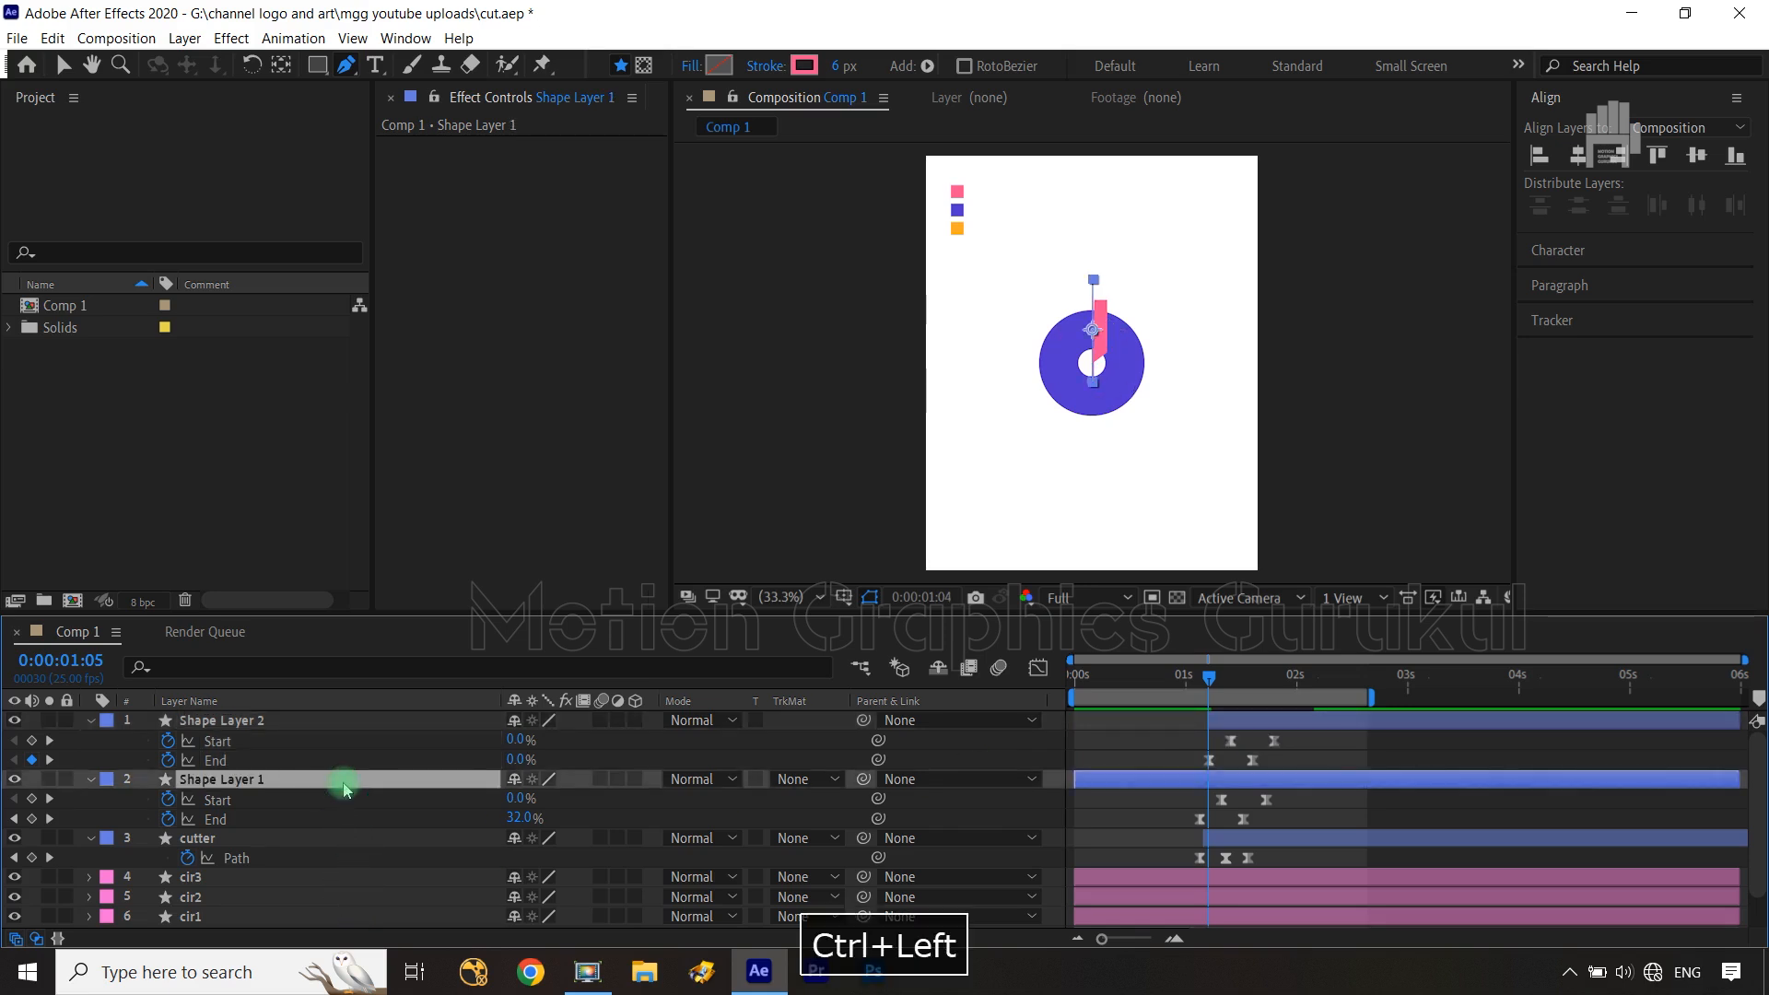
pyautogui.hotkey('alt', '[')
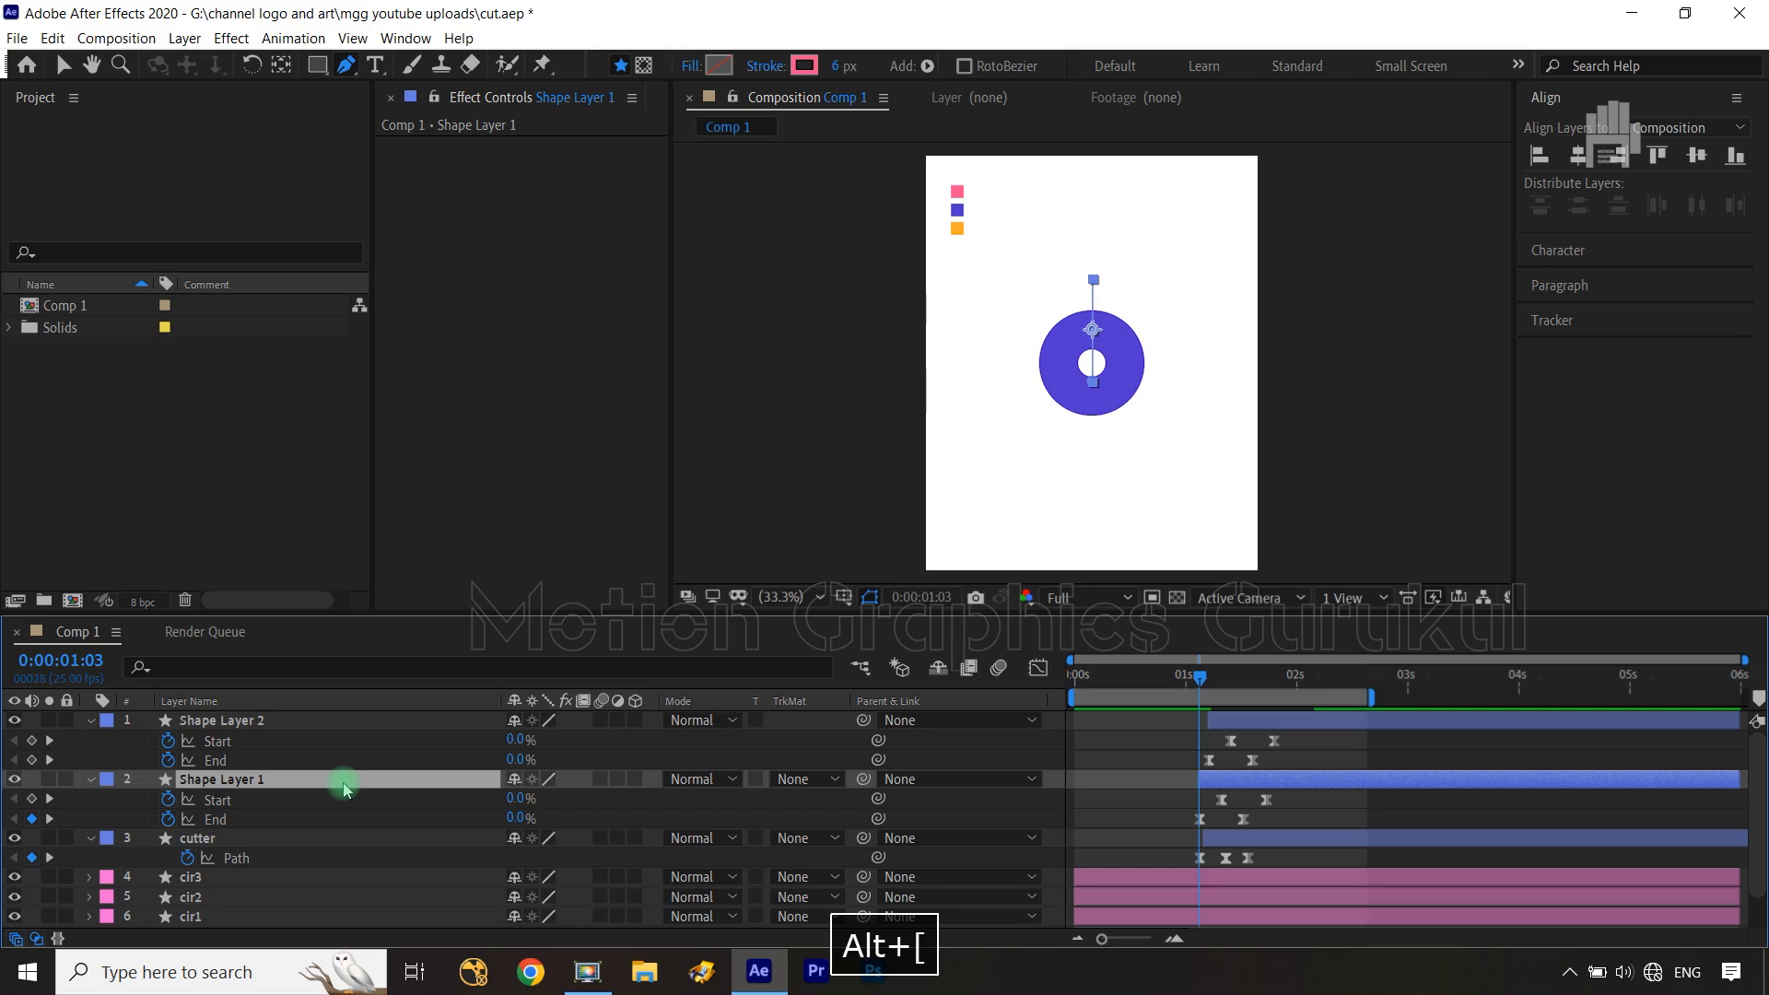
# Set the label colour of Shape Layer 1 and Shape Layer 2 to Yellow and of the cutter layer to Green
pyautogui.keyDown('ctrl'); pyautogui.click(281, 720); pyautogui.keyUp('ctrl')
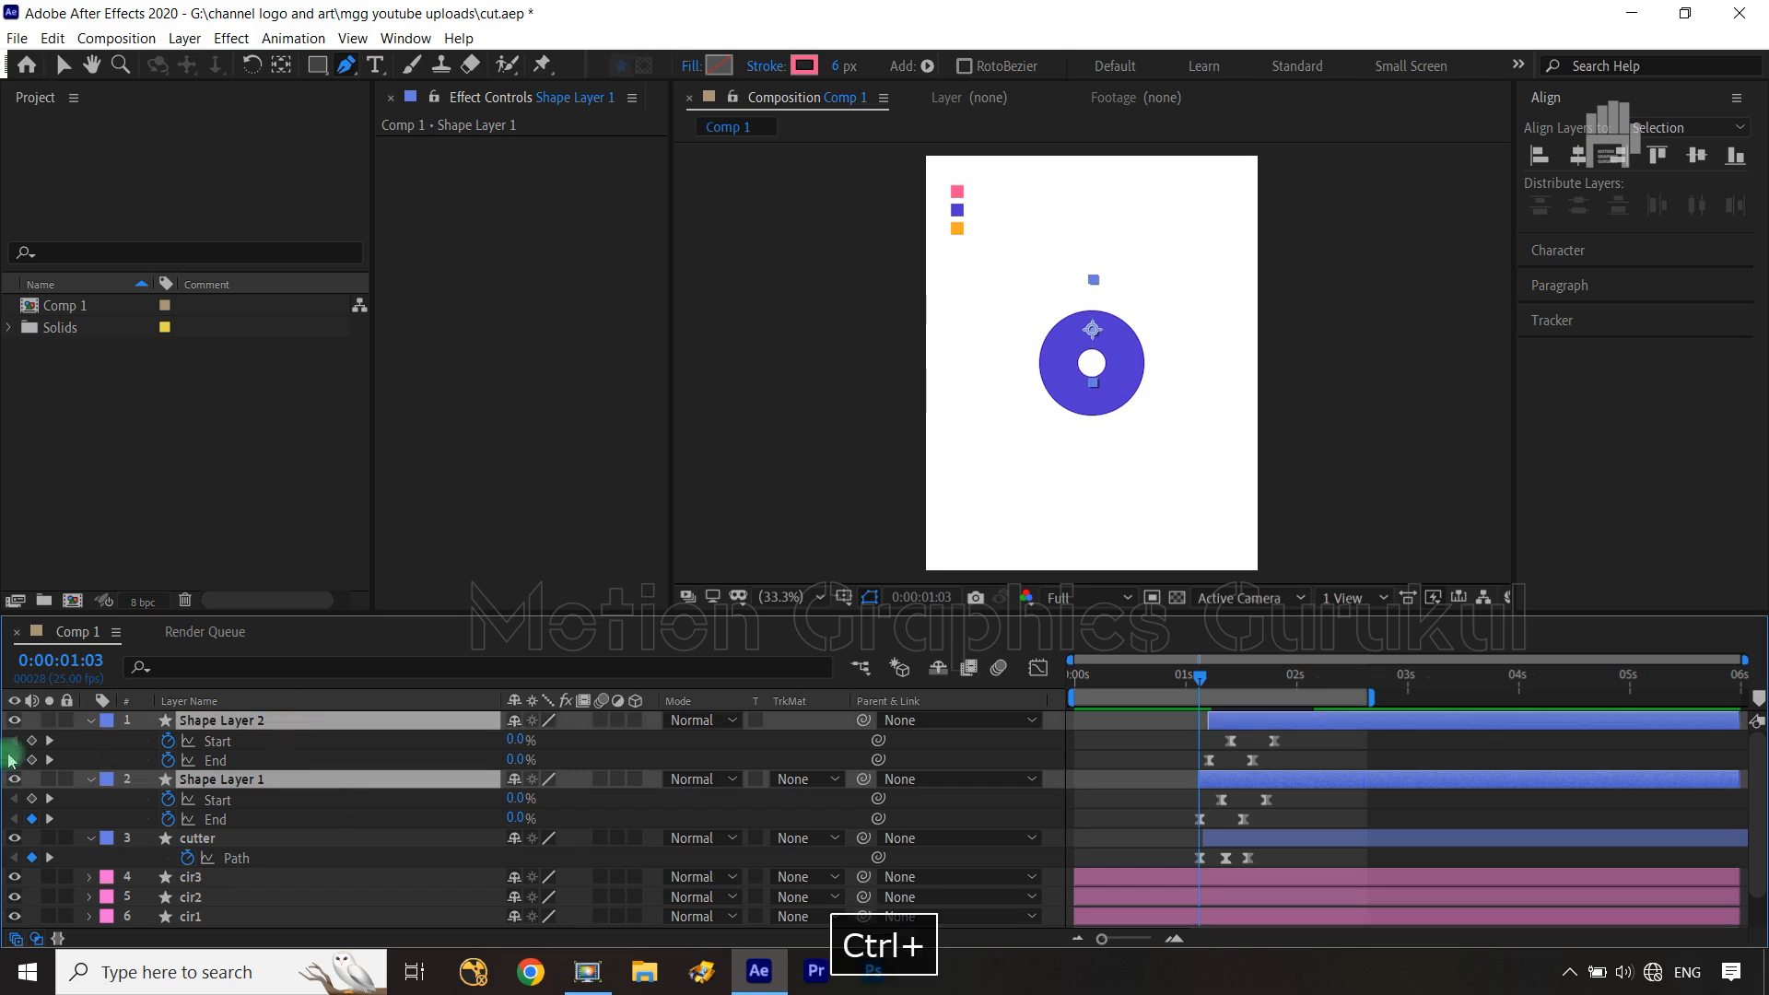
pyautogui.click(104, 722)
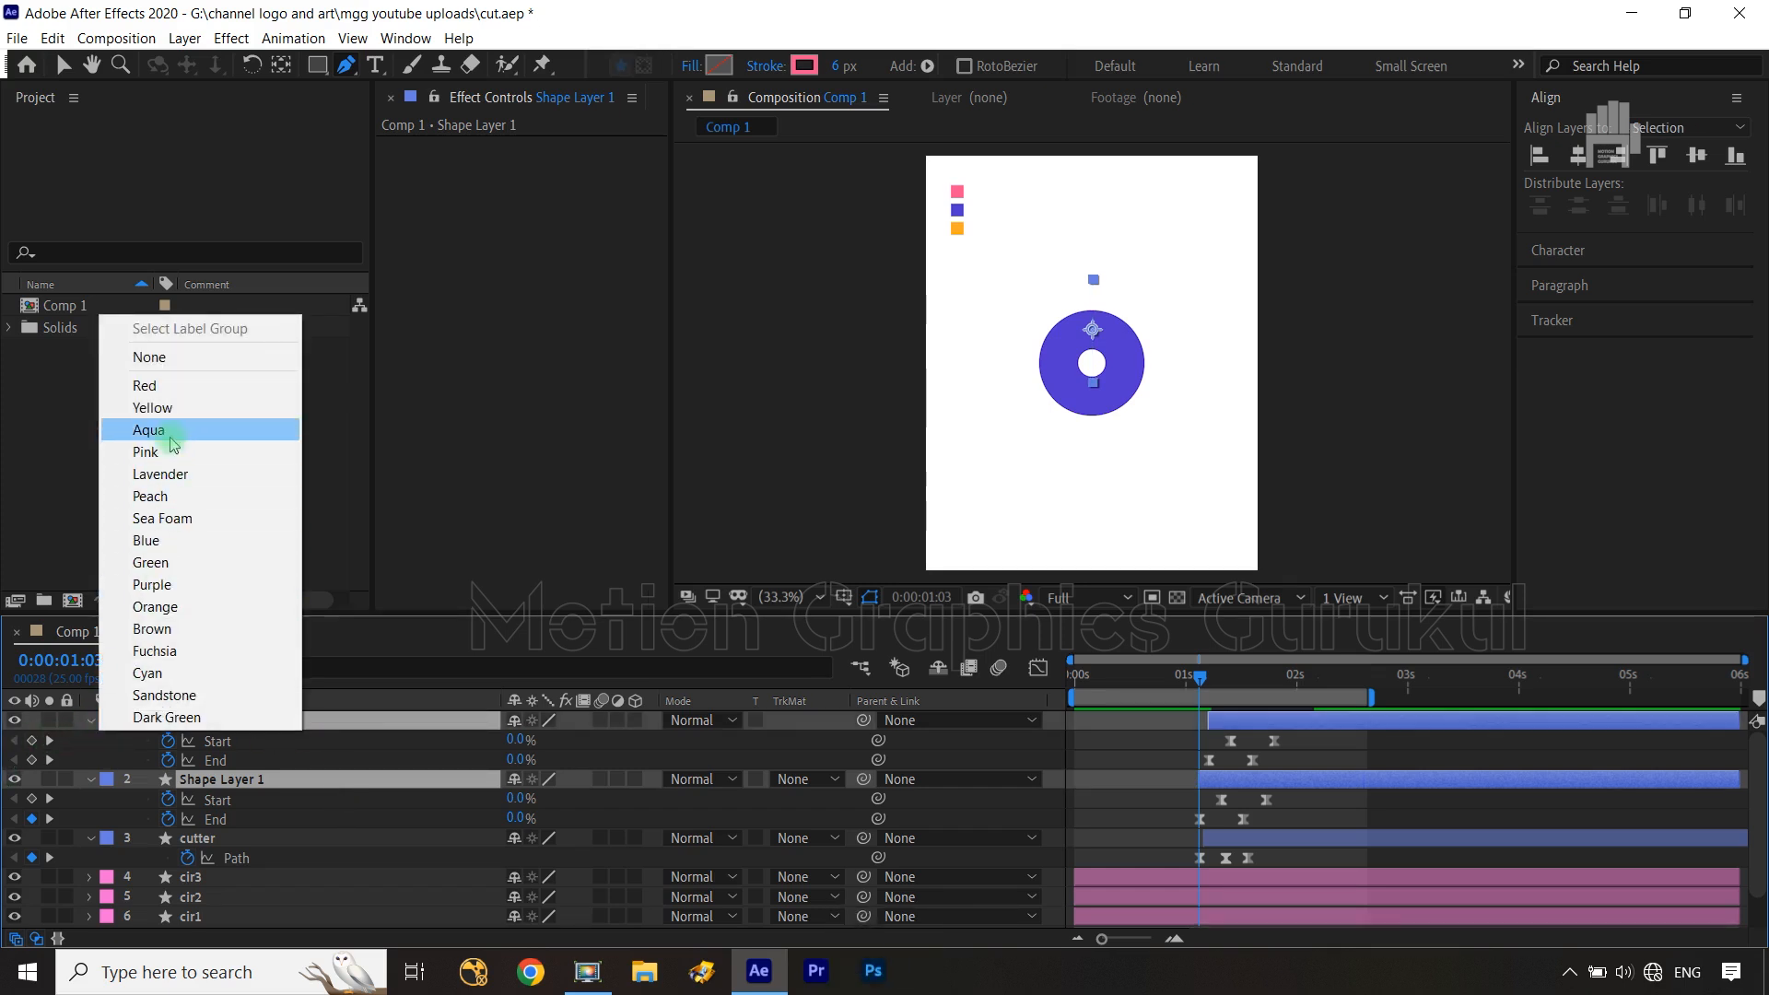
pyautogui.click(157, 409)
pyautogui.click(276, 838)
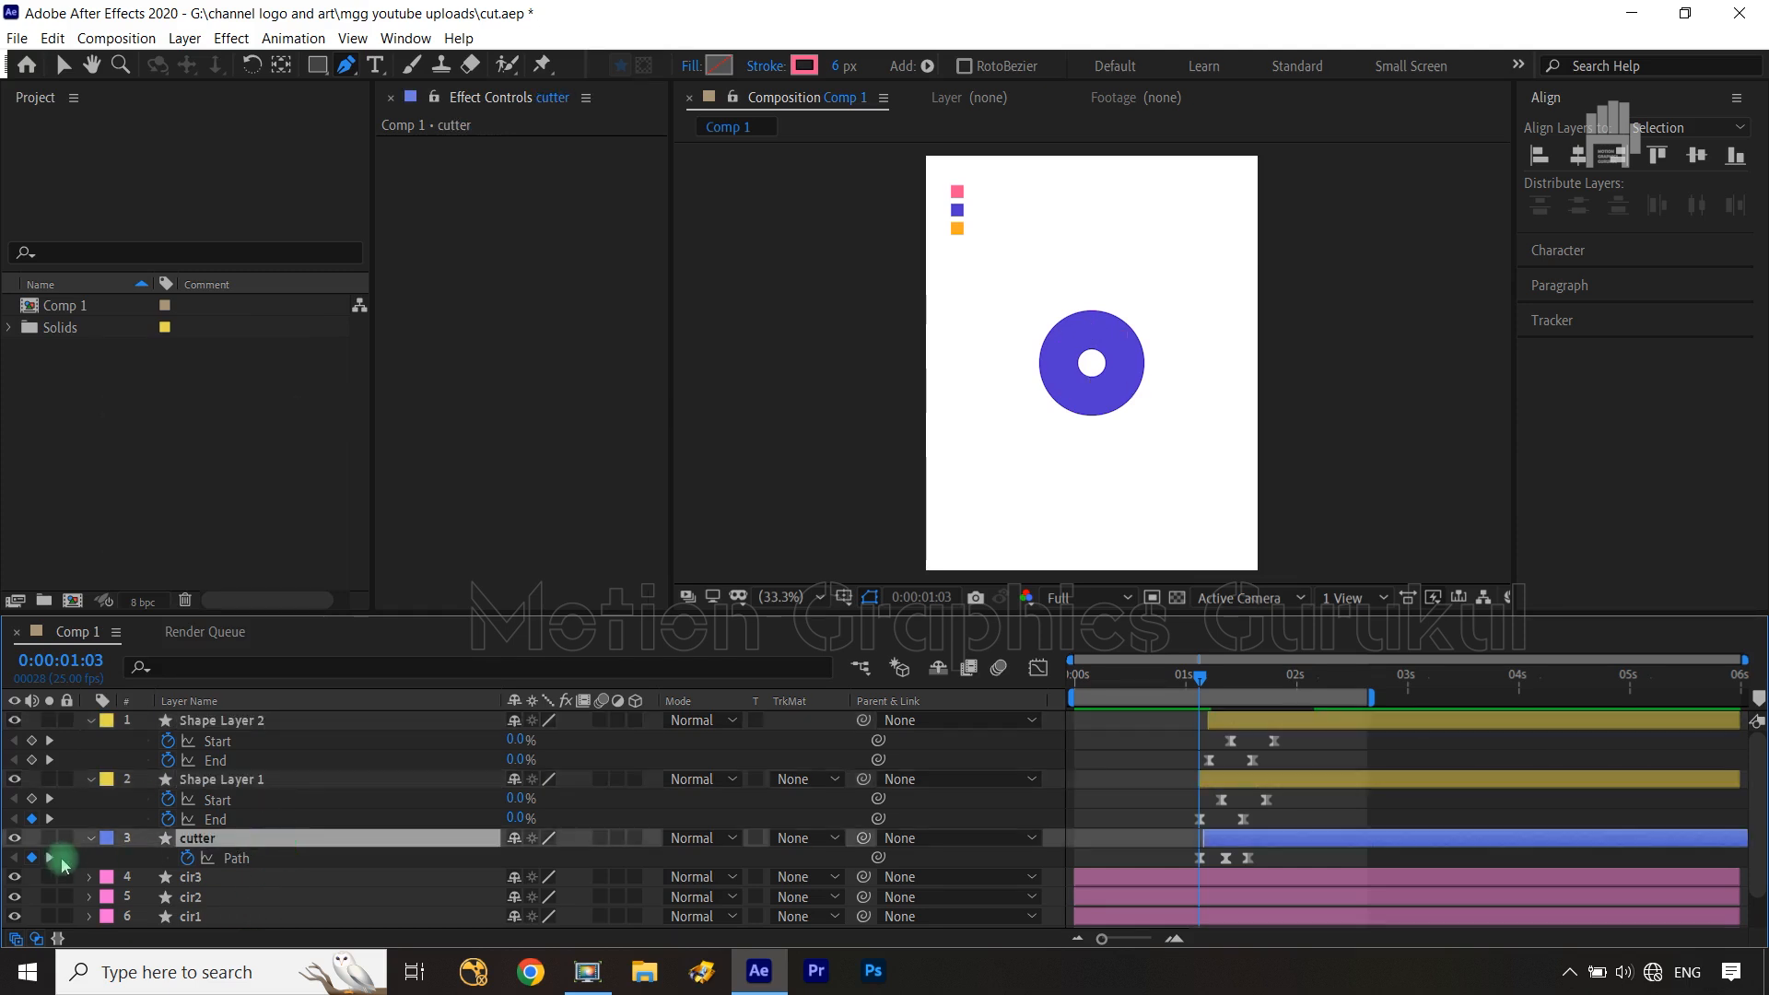
pyautogui.click(107, 839)
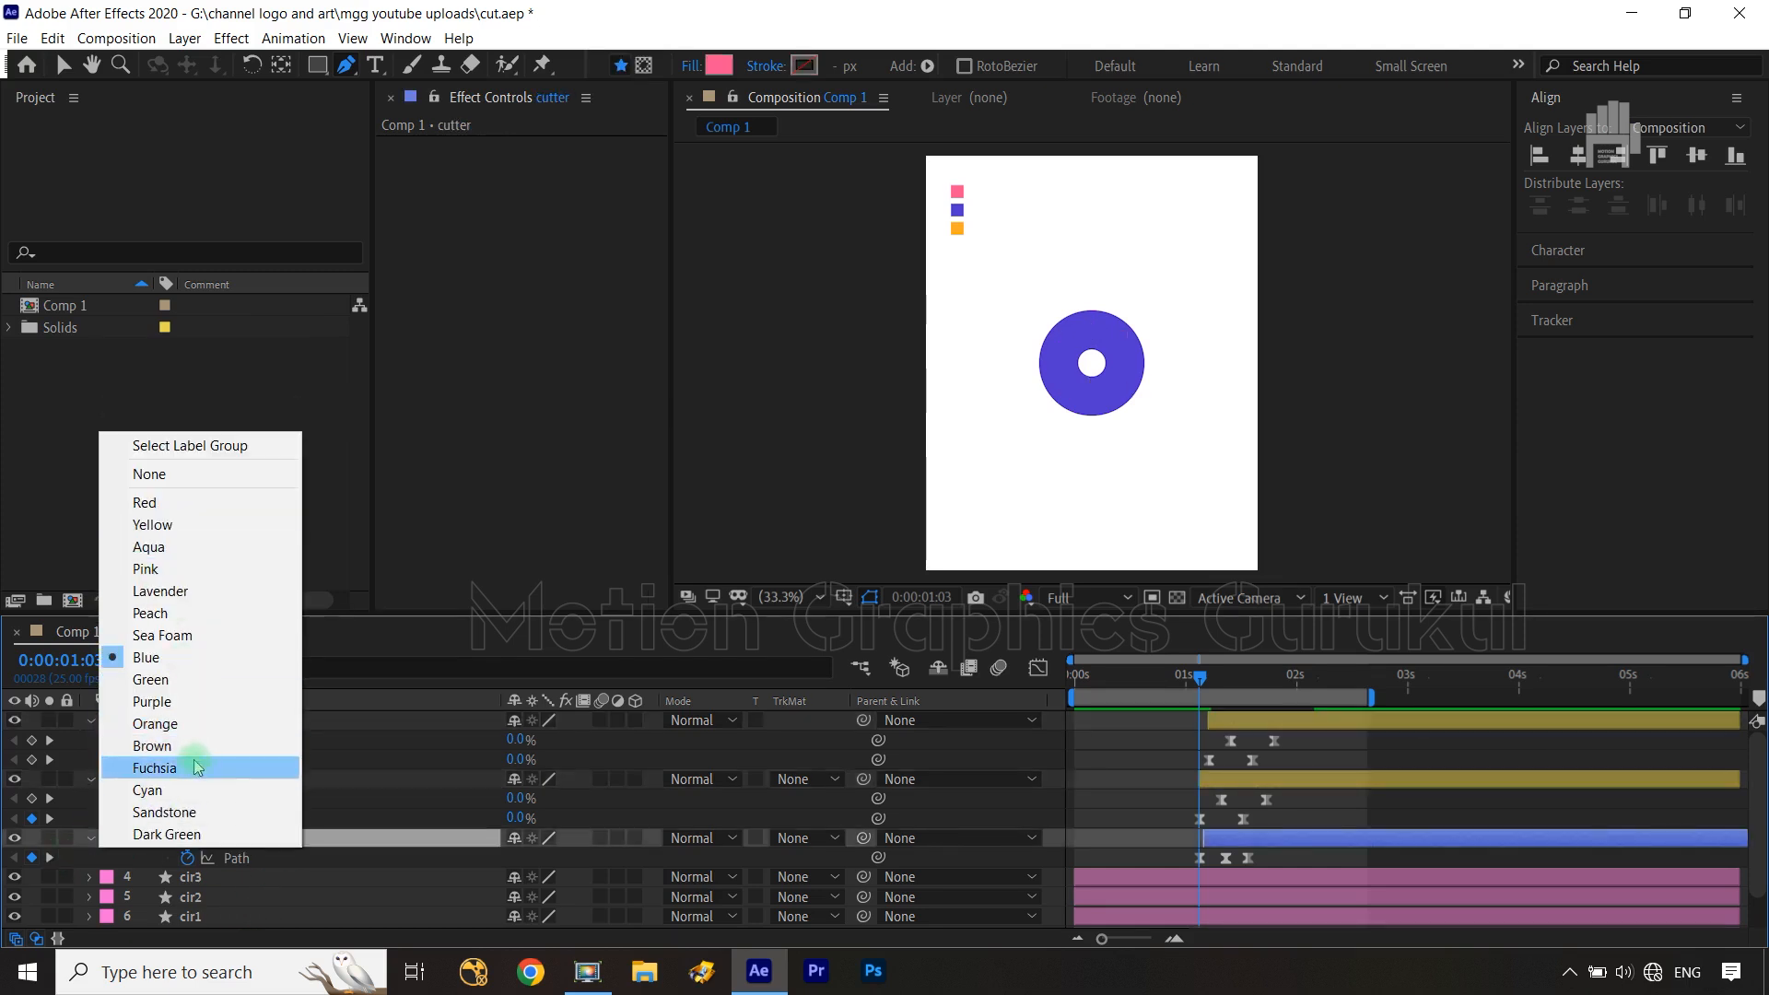
pyautogui.click(187, 702)
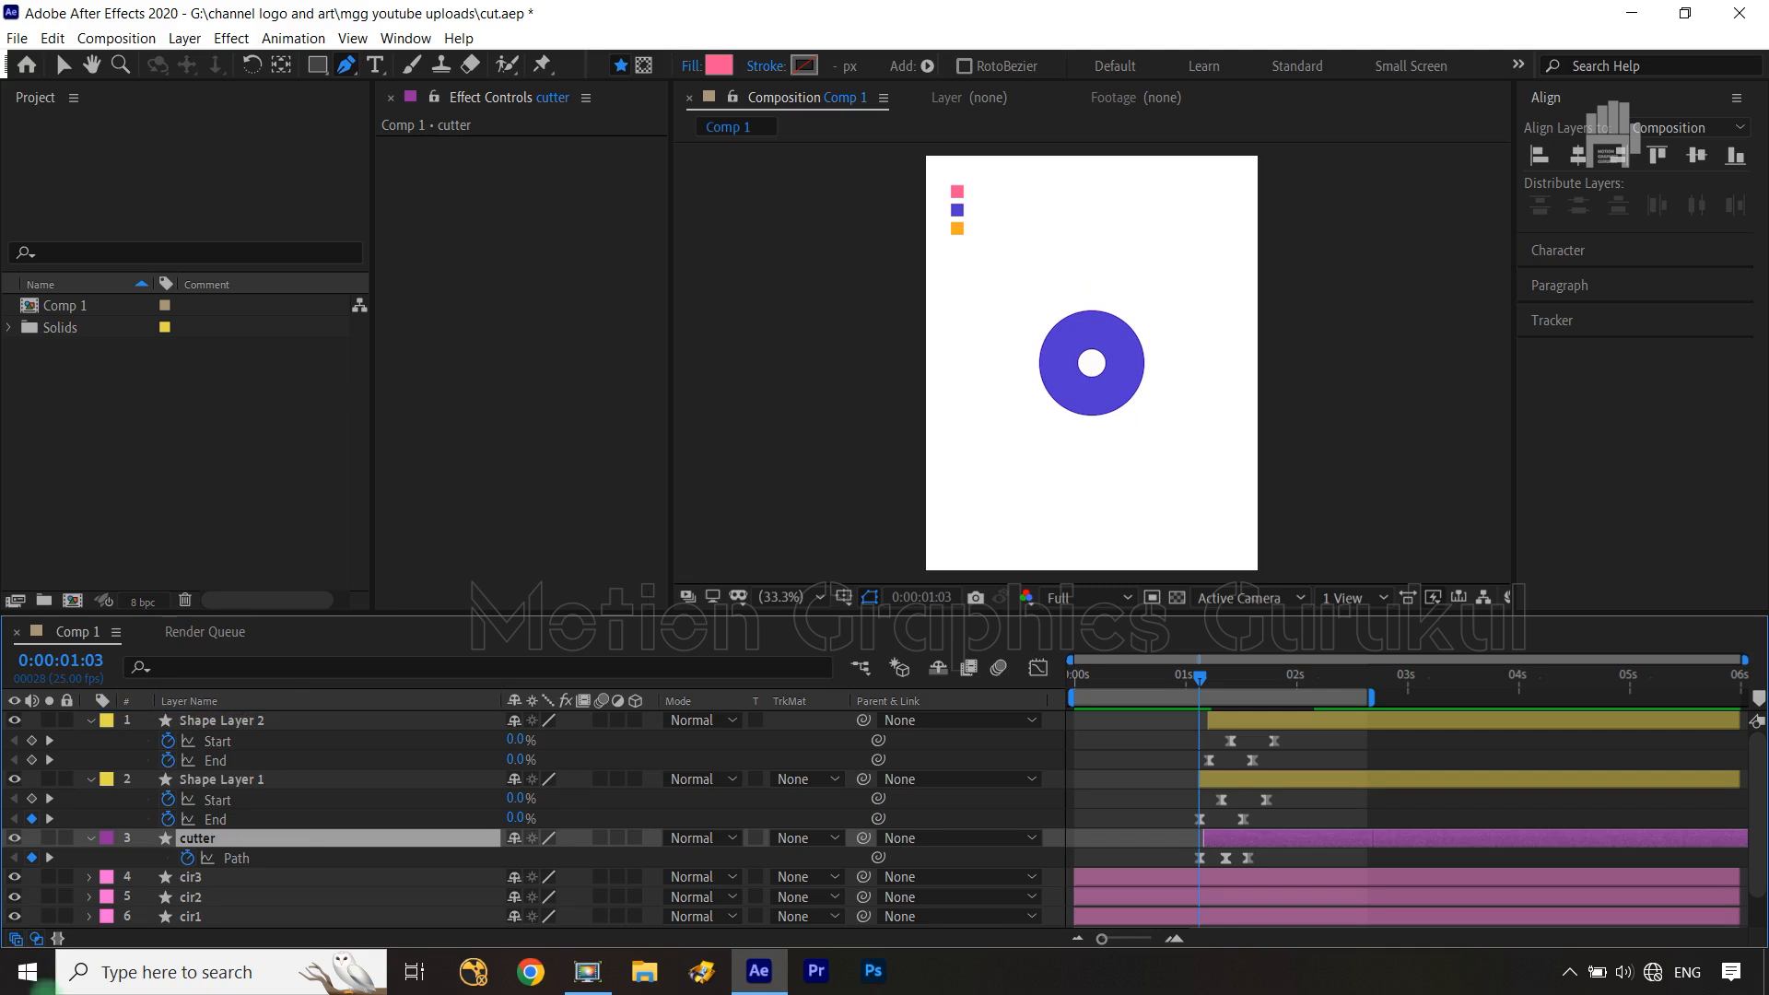
pyautogui.click(110, 840)
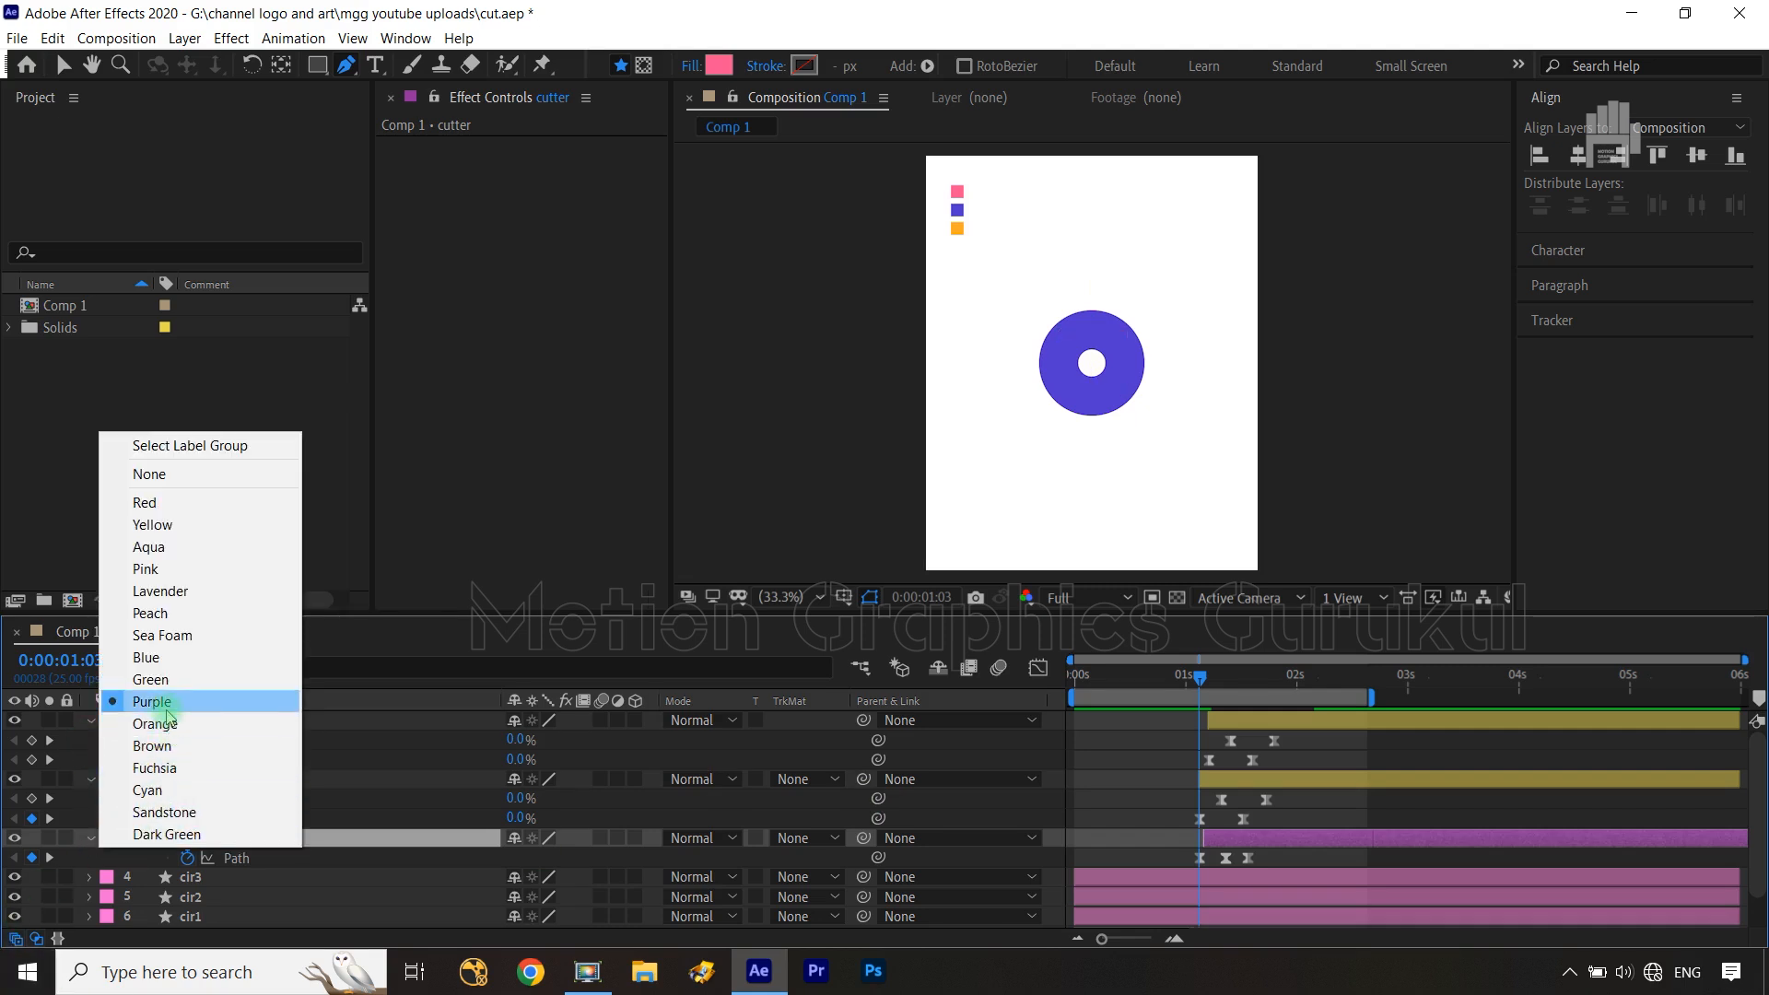
pyautogui.click(168, 681)
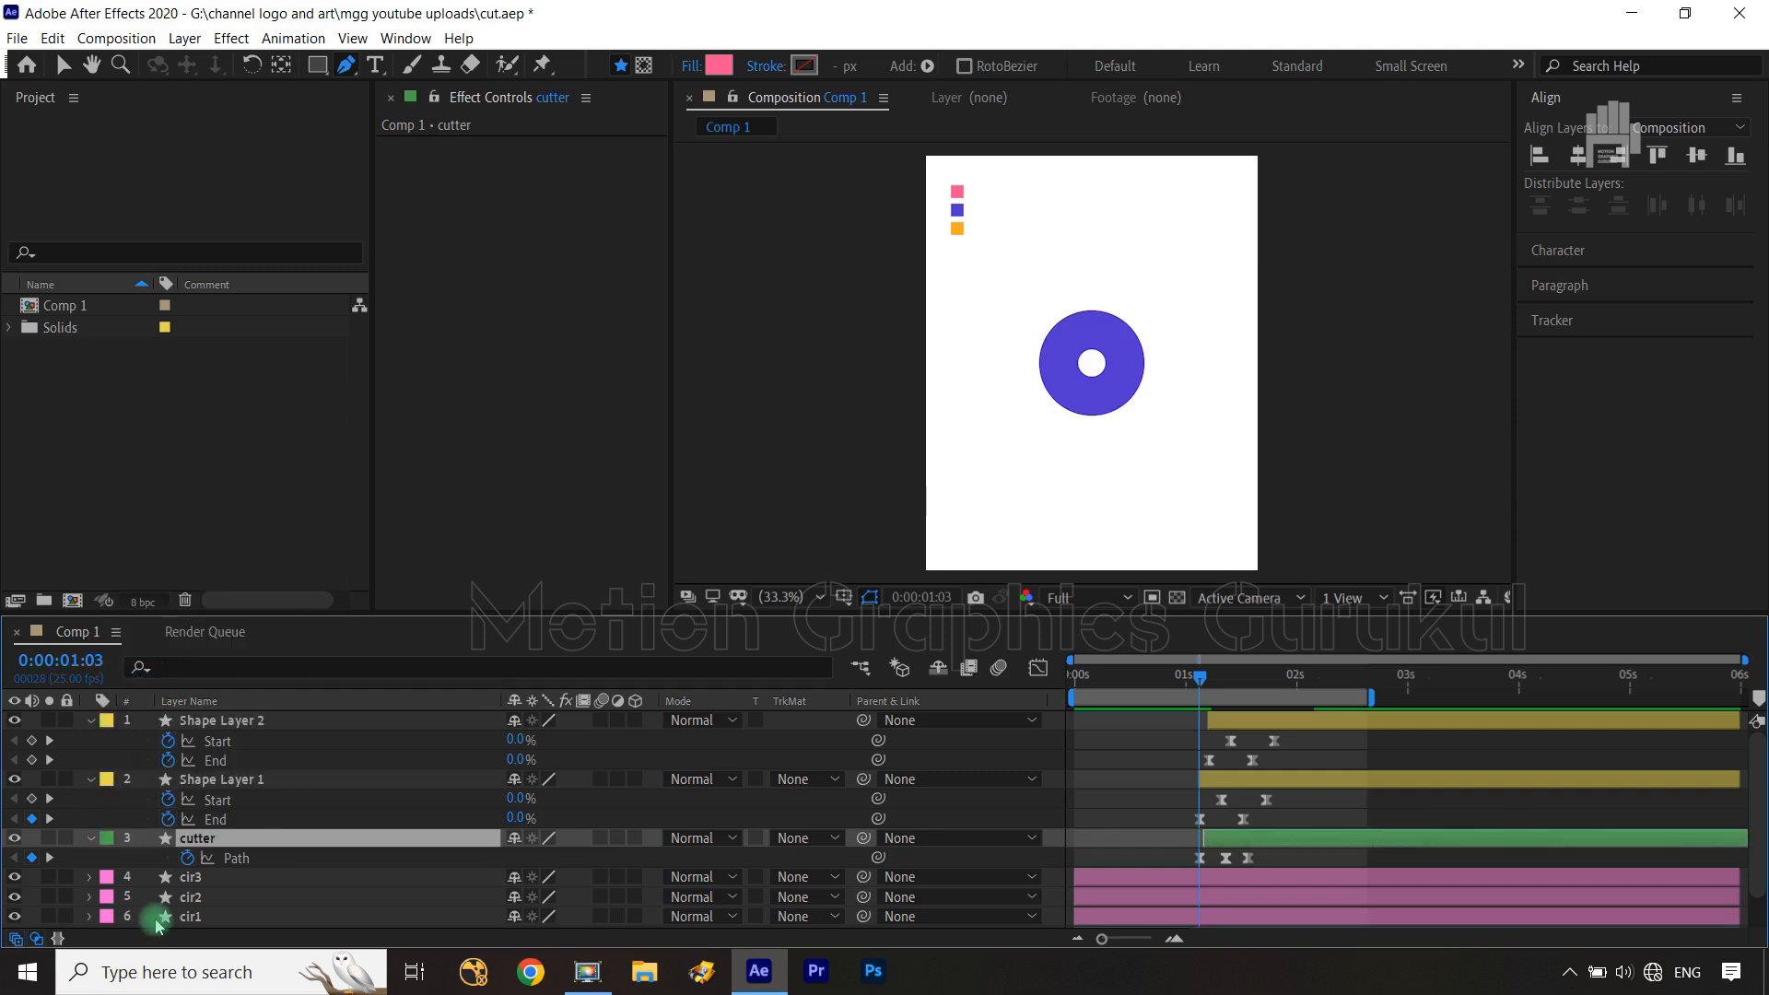
# Collapse the revealed keyframe properties of both line layers and the cutter layer
pyautogui.click(89, 723)
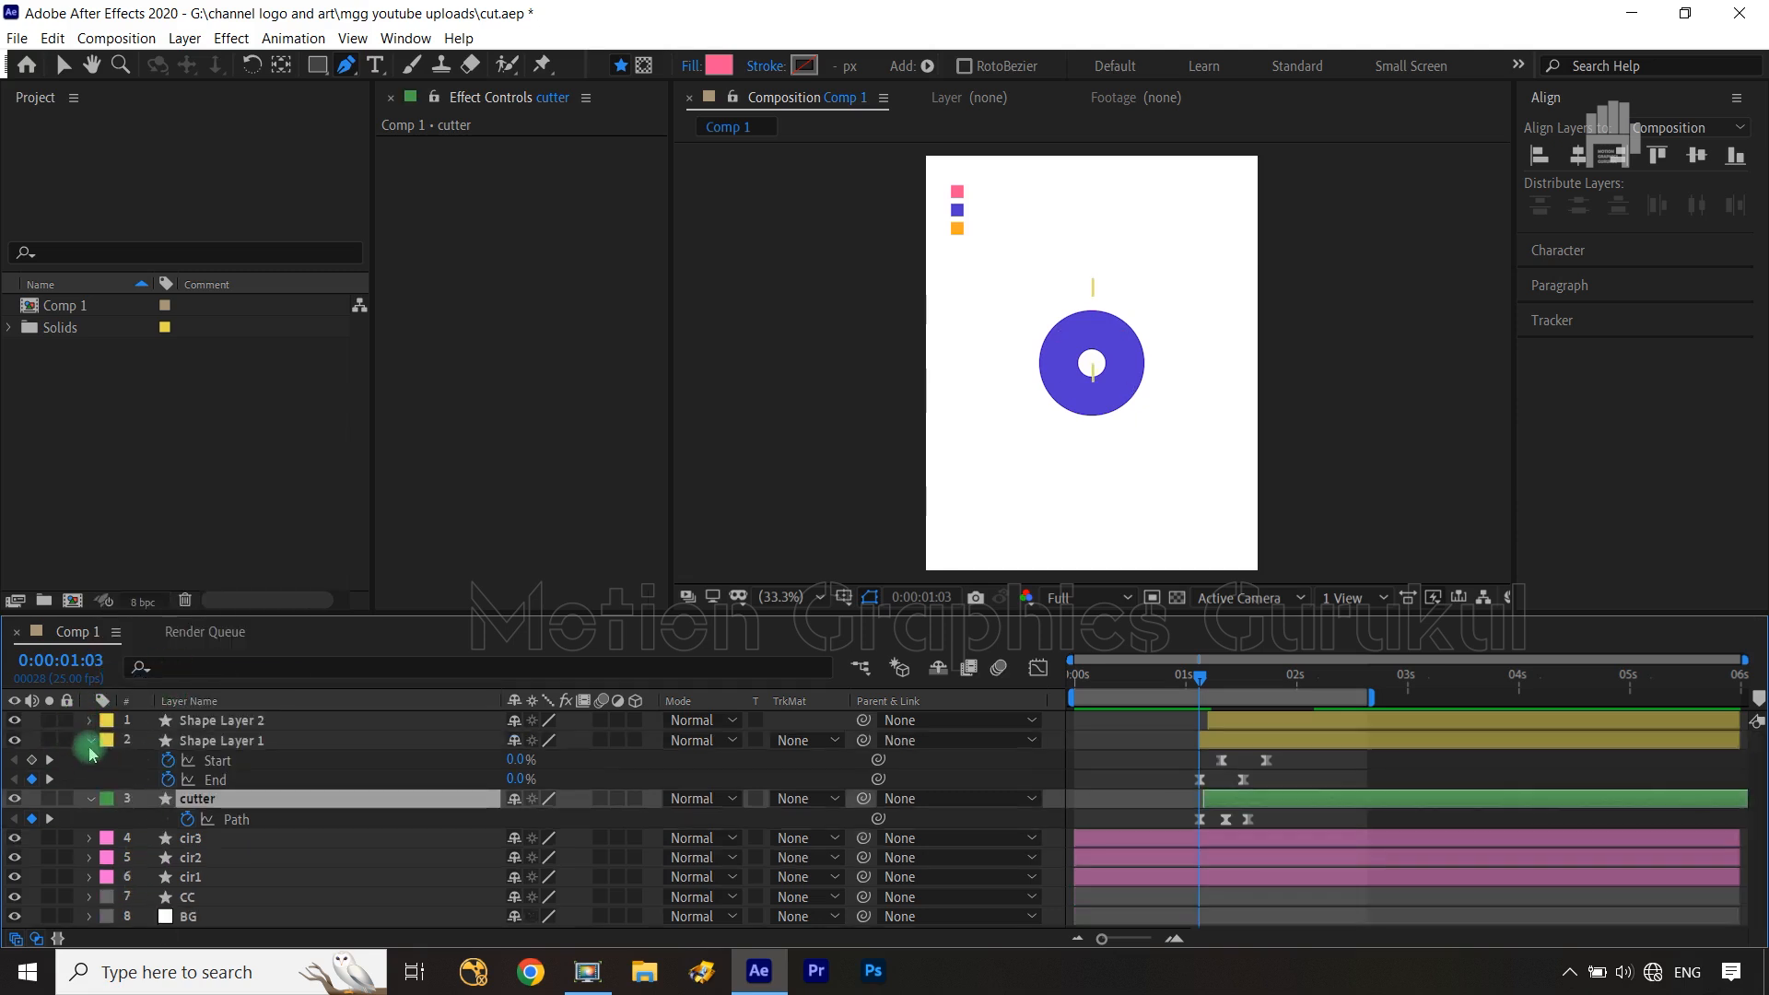
pyautogui.click(89, 740)
pyautogui.press('u')
# Preview the animation from the start of the composition and stop at 0:00:02:00
pyautogui.moveTo(1198, 677); pyautogui.dragTo(1006, 706)
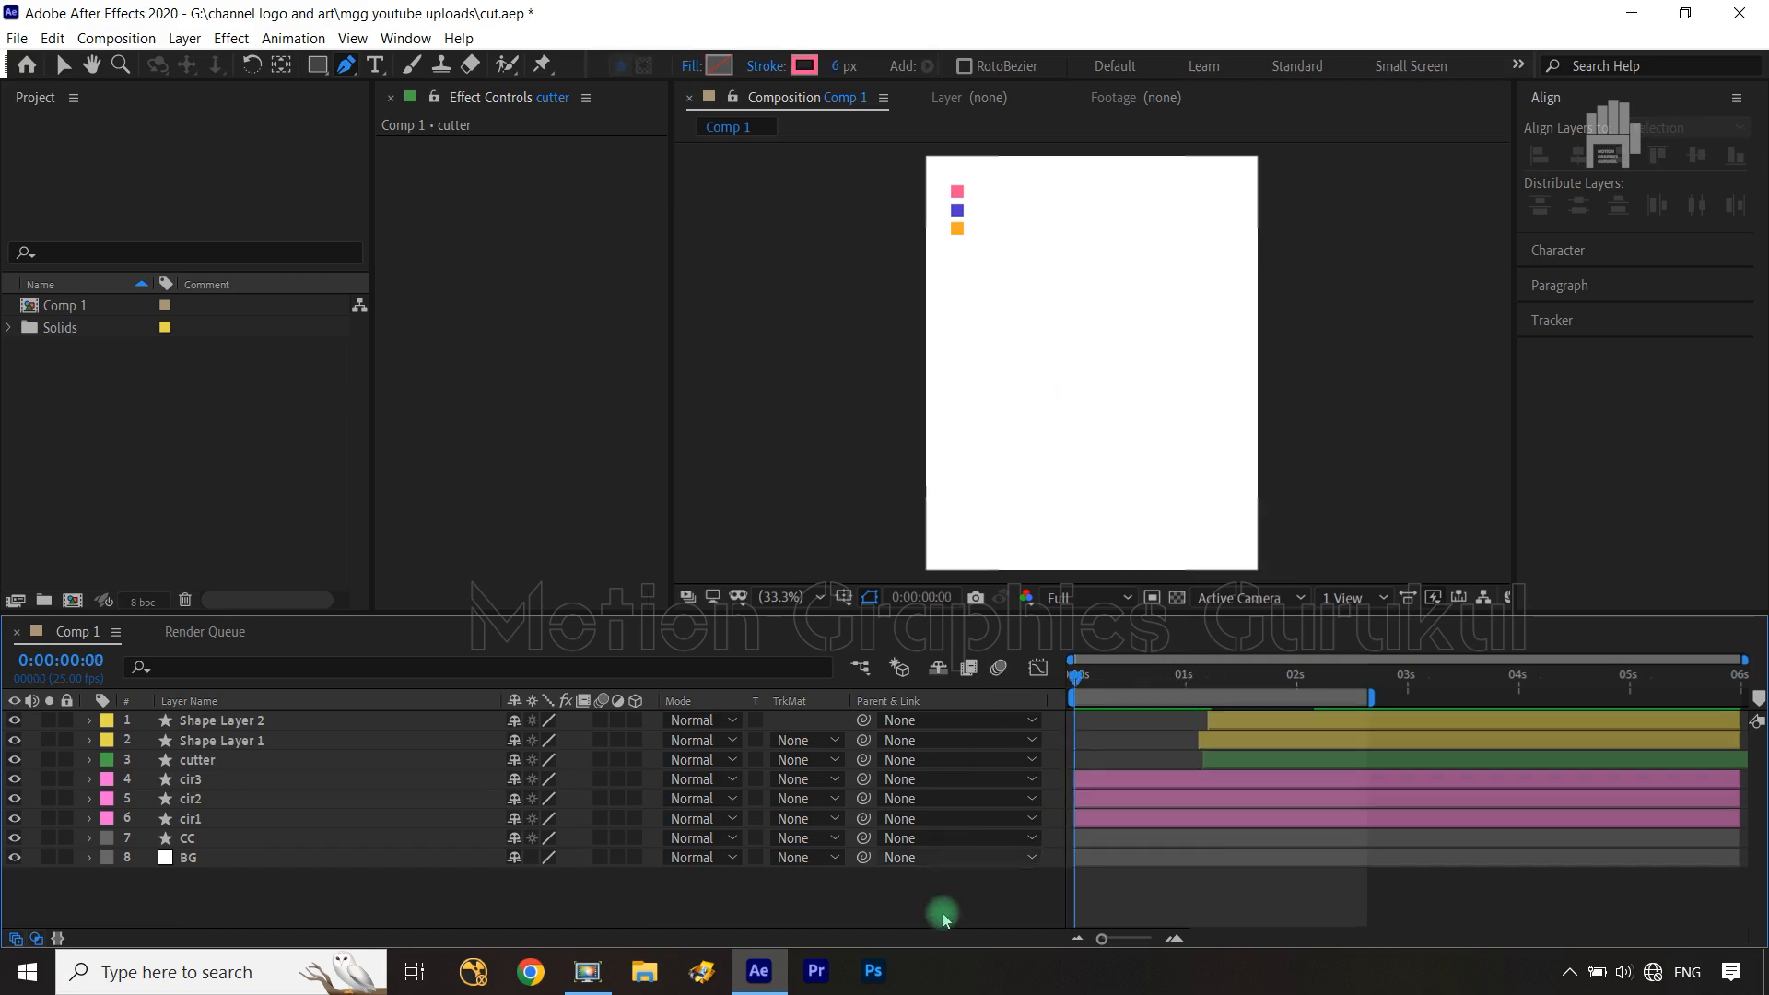
pyautogui.press('space')
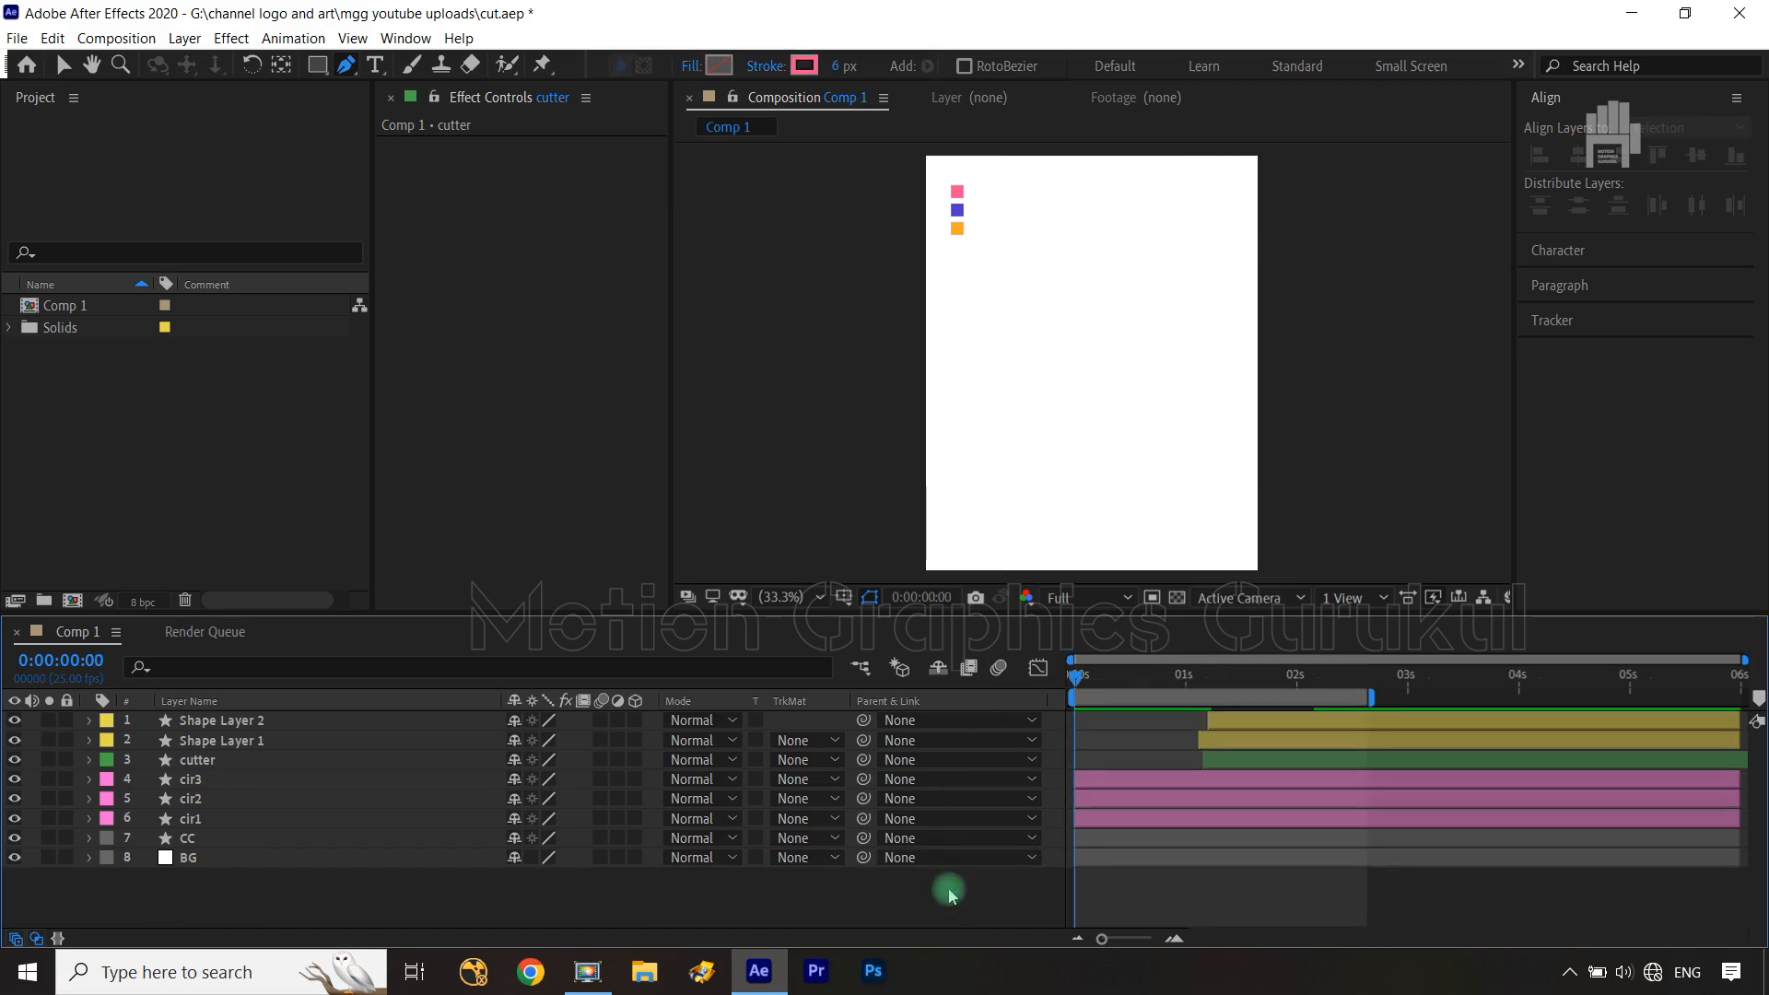
pyautogui.press('space')
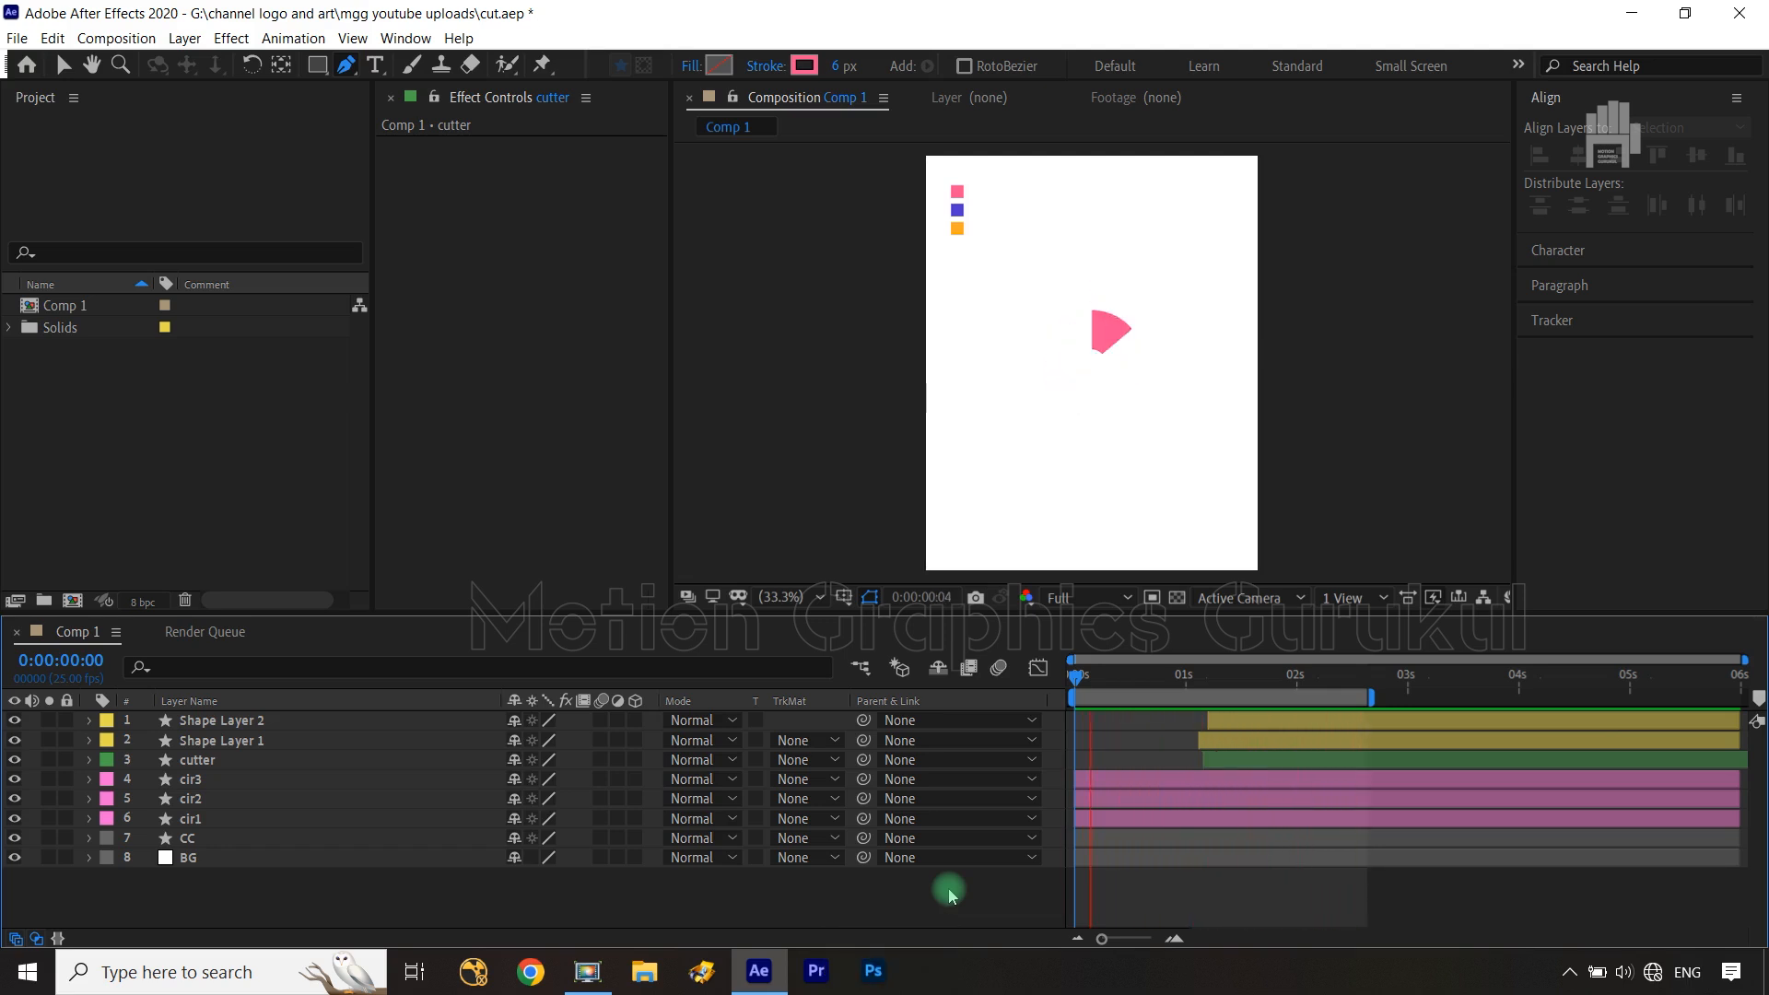
pyautogui.press('space')
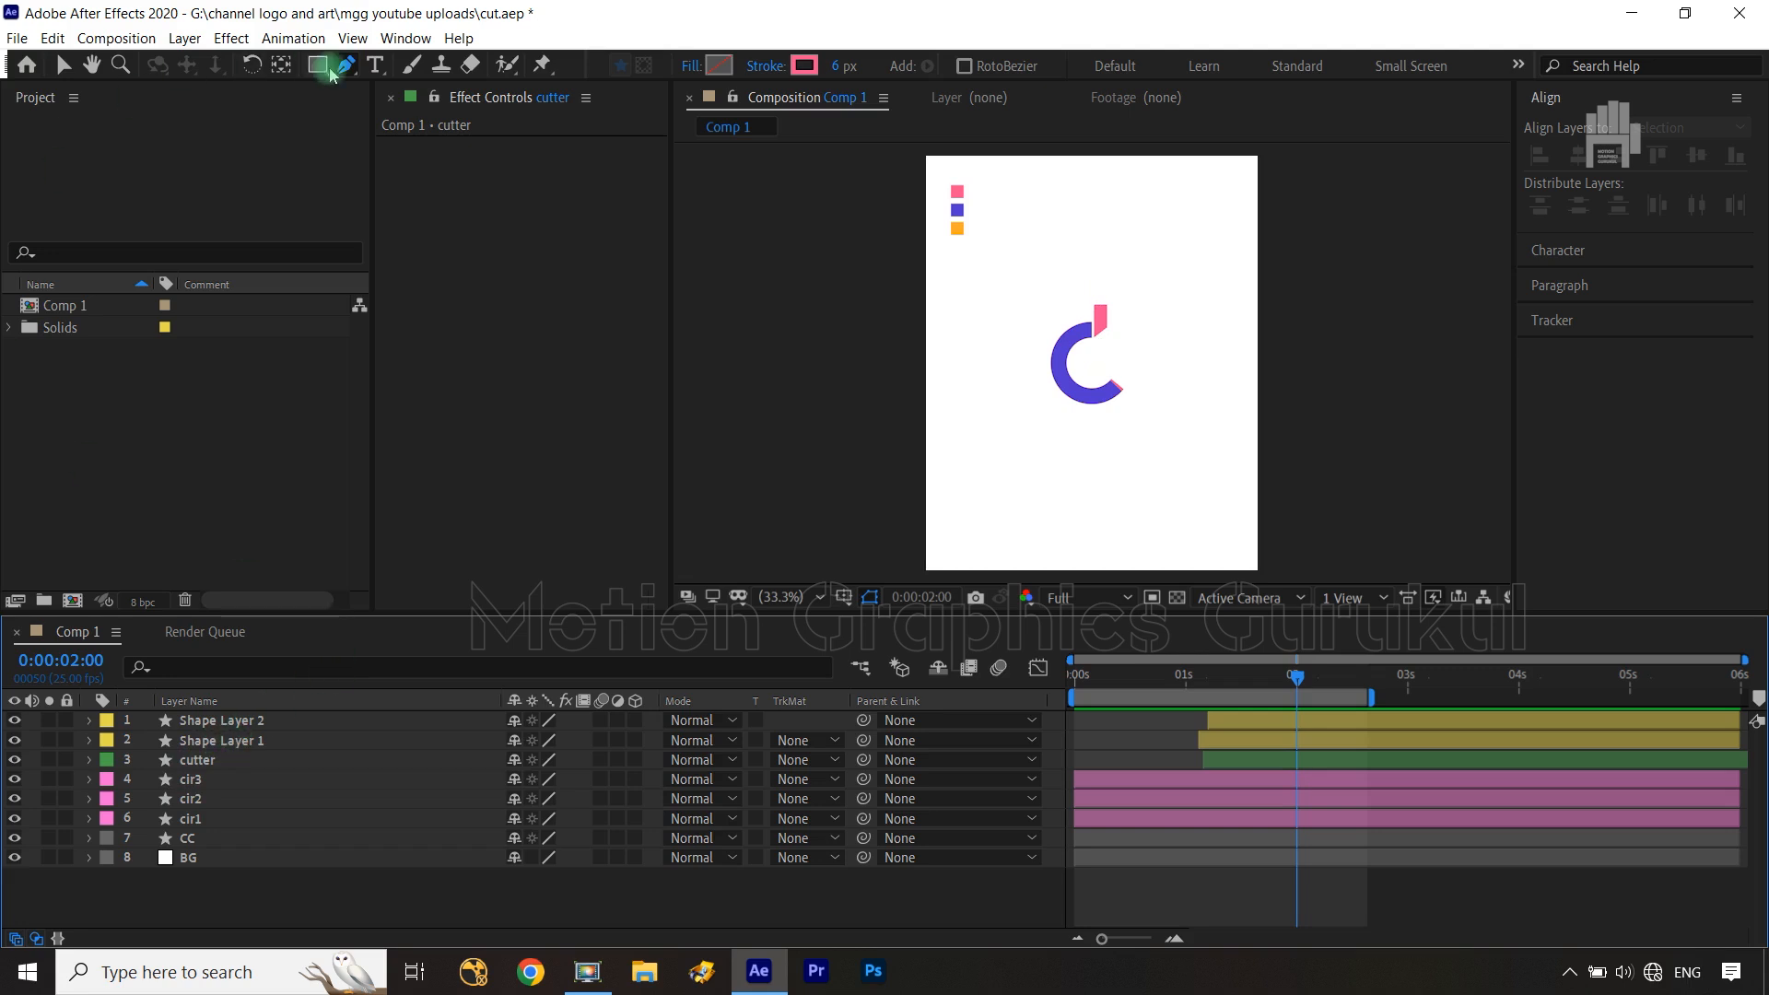
# Add a text layer reading "ut" beside the open side of the C
pyautogui.click(376, 67)
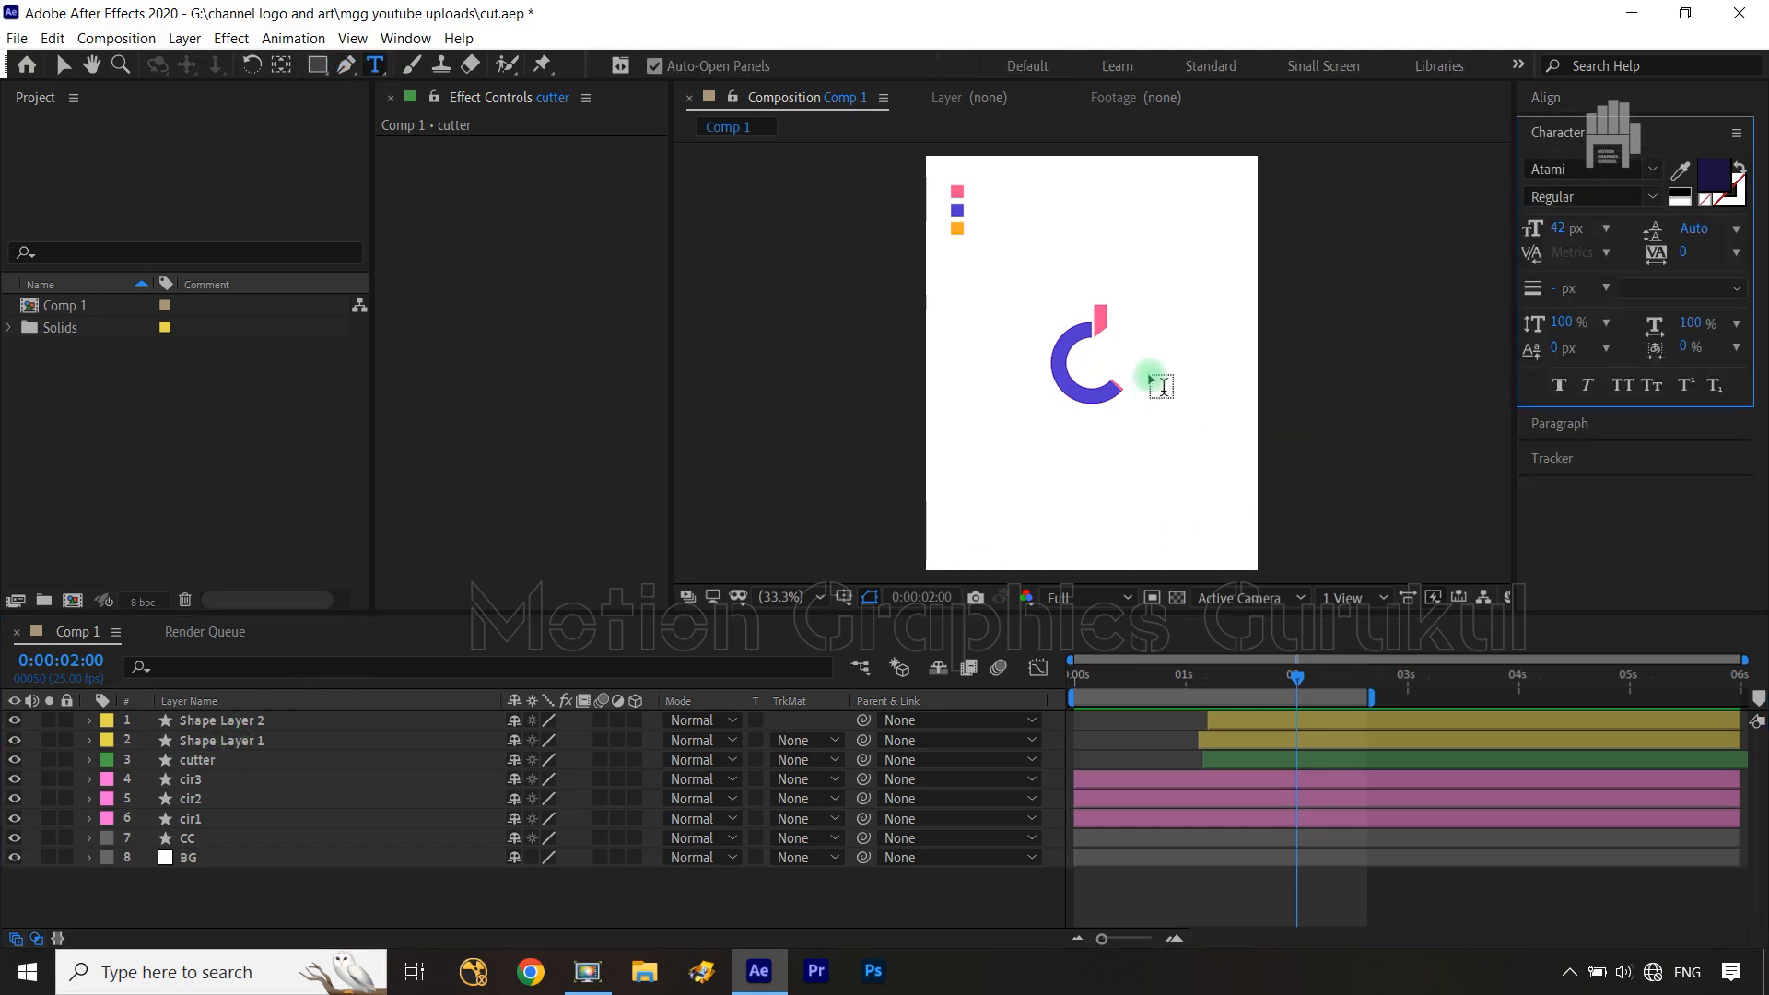
pyautogui.press('v')
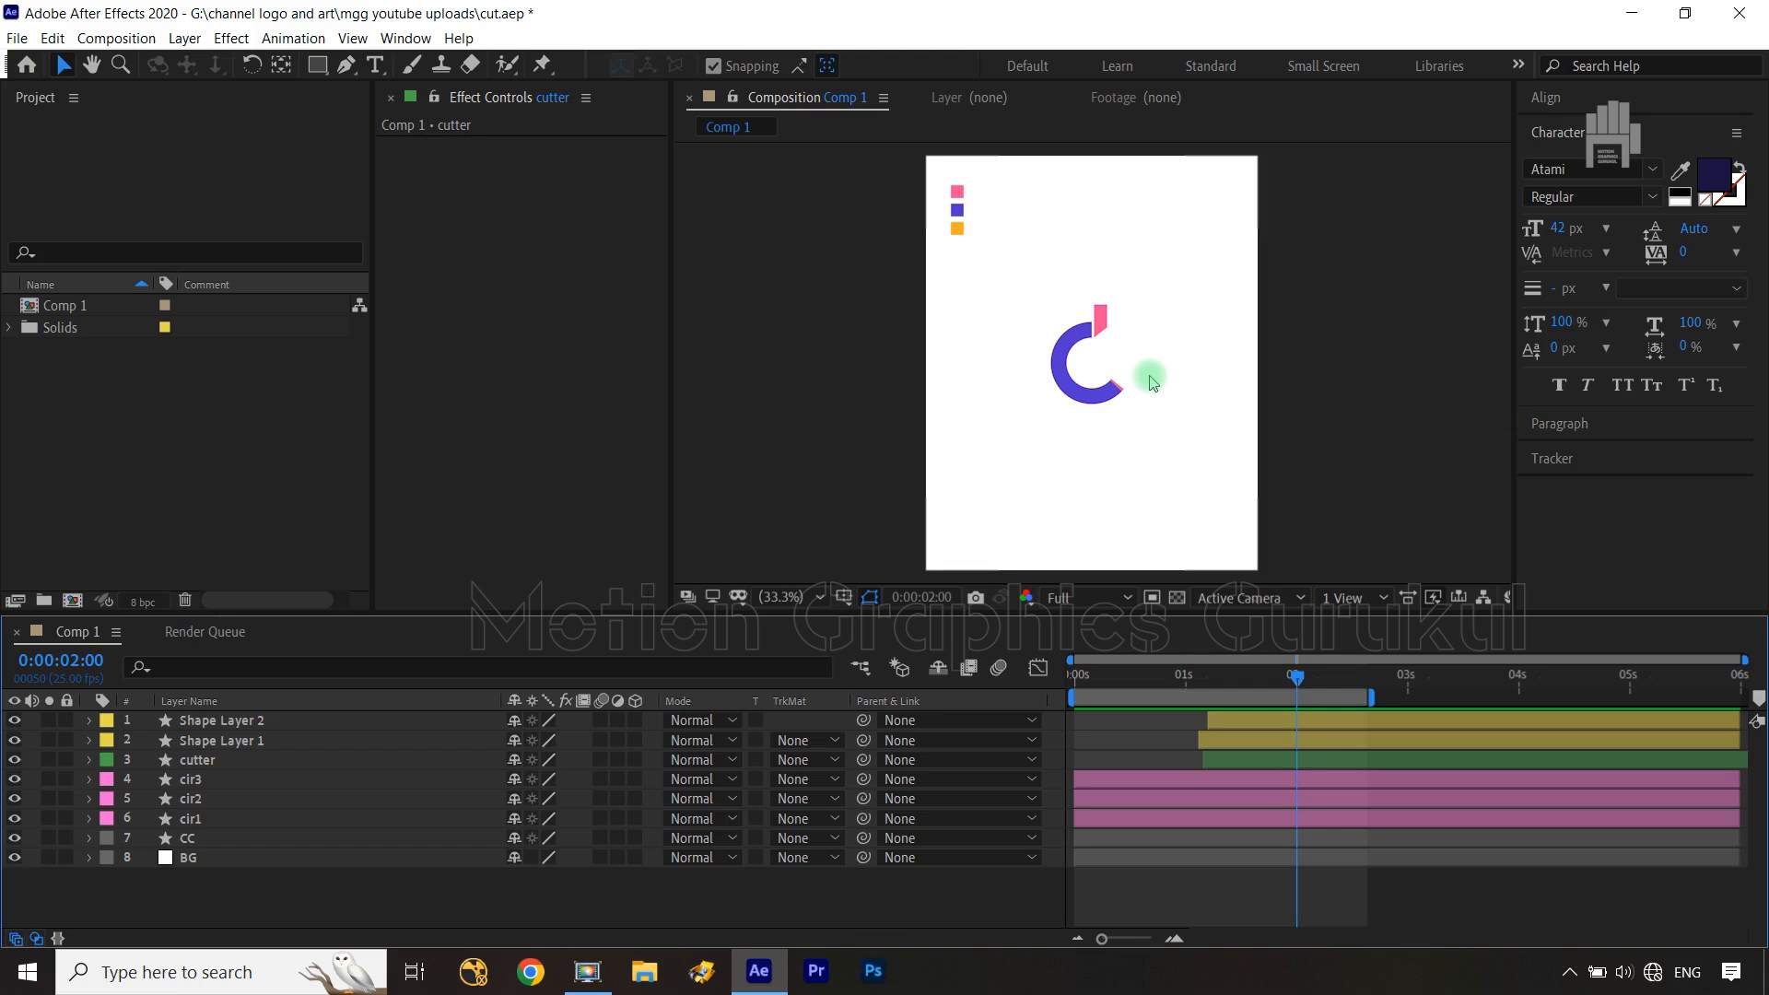
pyautogui.click(375, 67)
pyautogui.click(1164, 453)
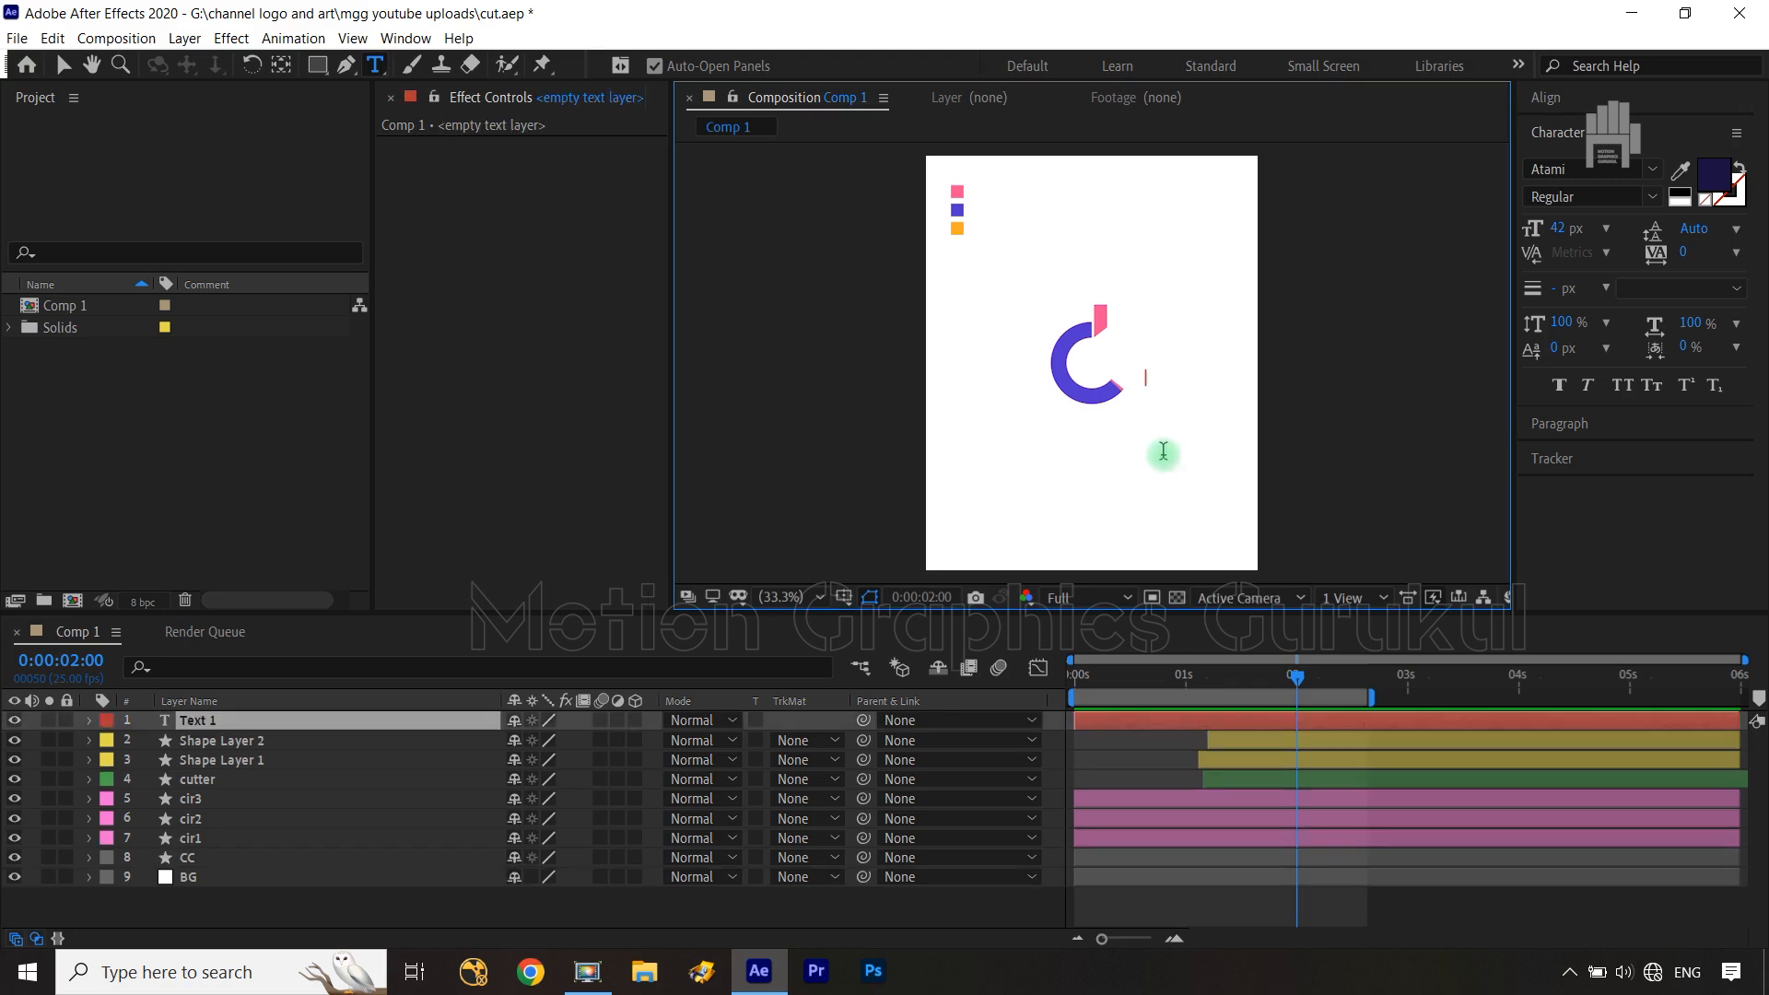
pyautogui.write('ut')
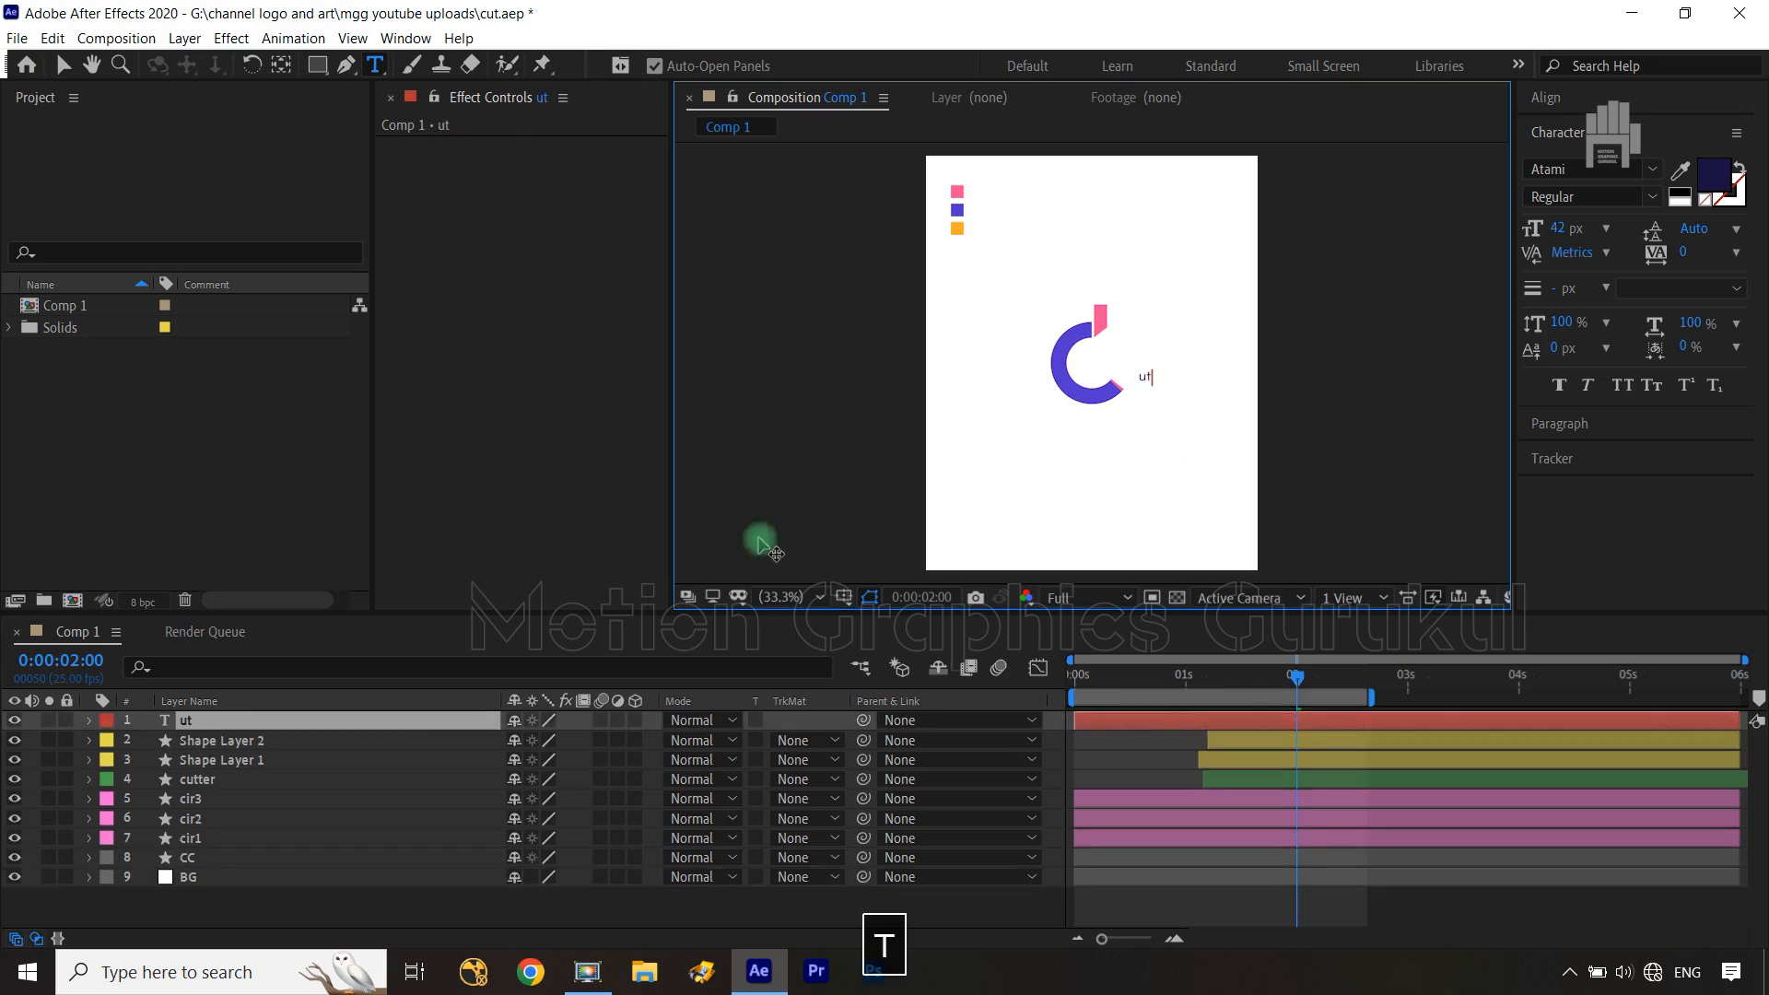
# Fill the "ut" text with the orange sampled from the palette swatch and set its font size to 232 px
pyautogui.moveTo(1573, 231); pyautogui.dragTo(1706, 219)
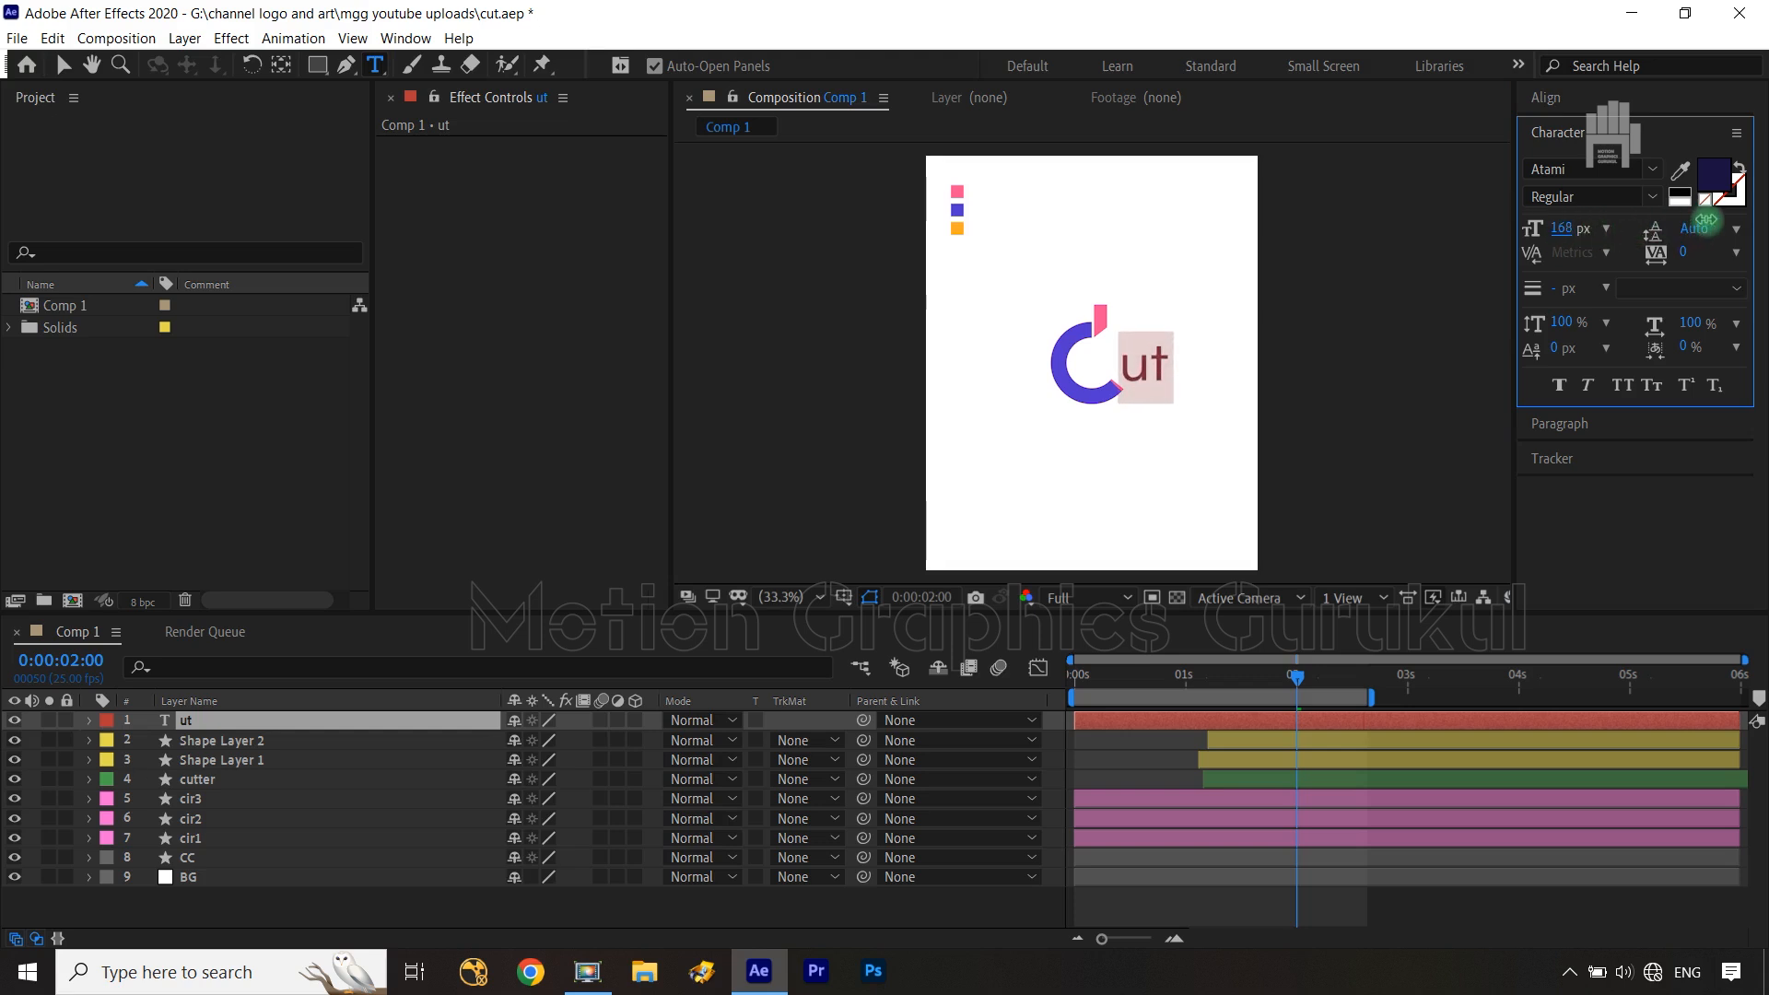
pyautogui.moveTo(1710, 159); pyautogui.dragTo(959, 234)
pyautogui.click(479, 723)
pyautogui.click(1196, 612)
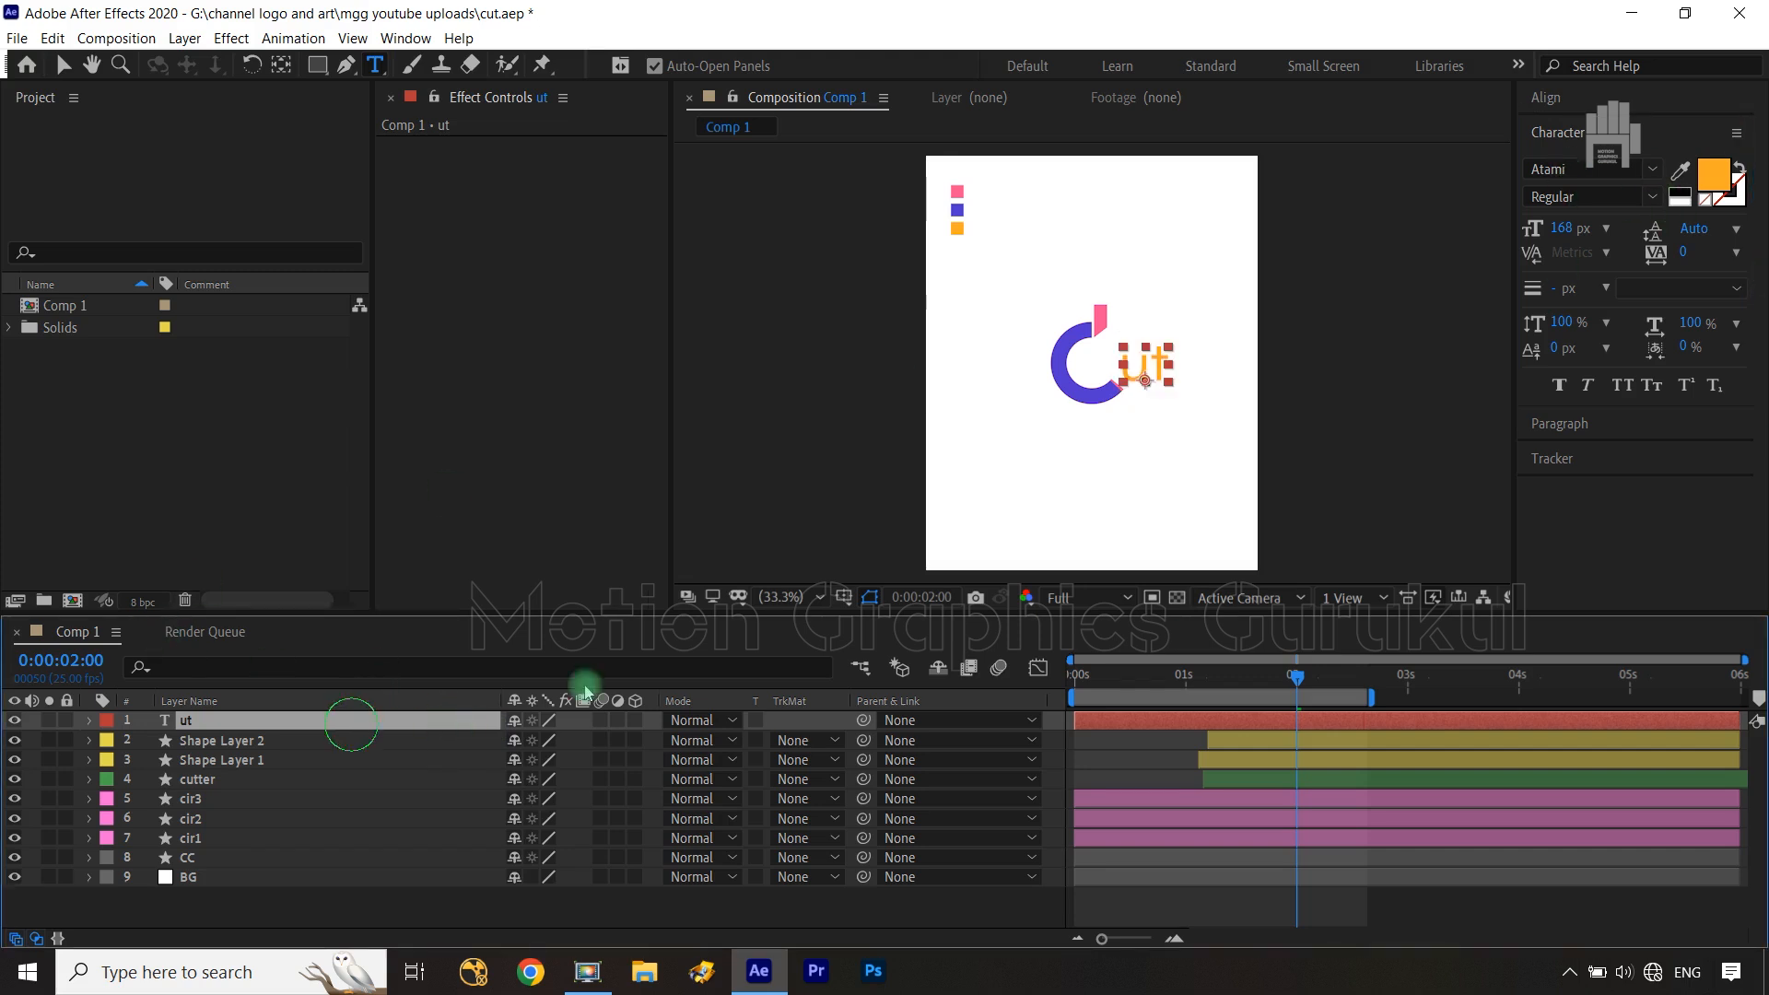
pyautogui.moveTo(1565, 227); pyautogui.dragTo(1630, 229)
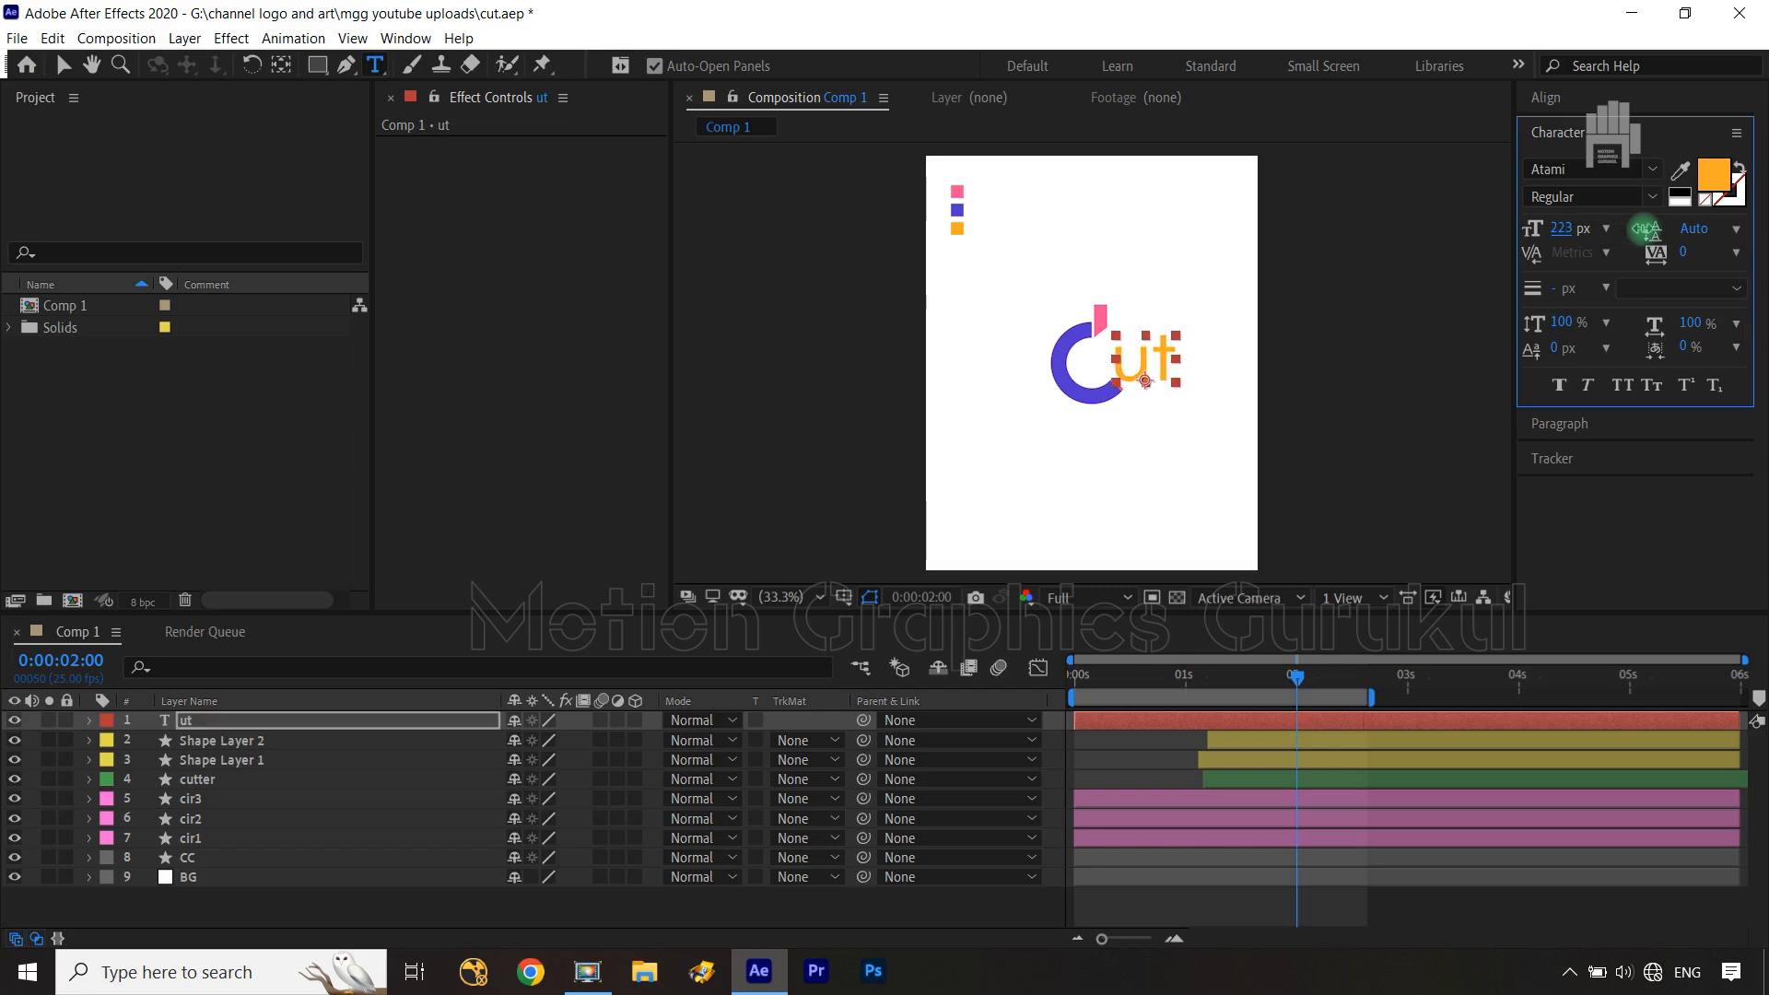
pyautogui.click(562, 905)
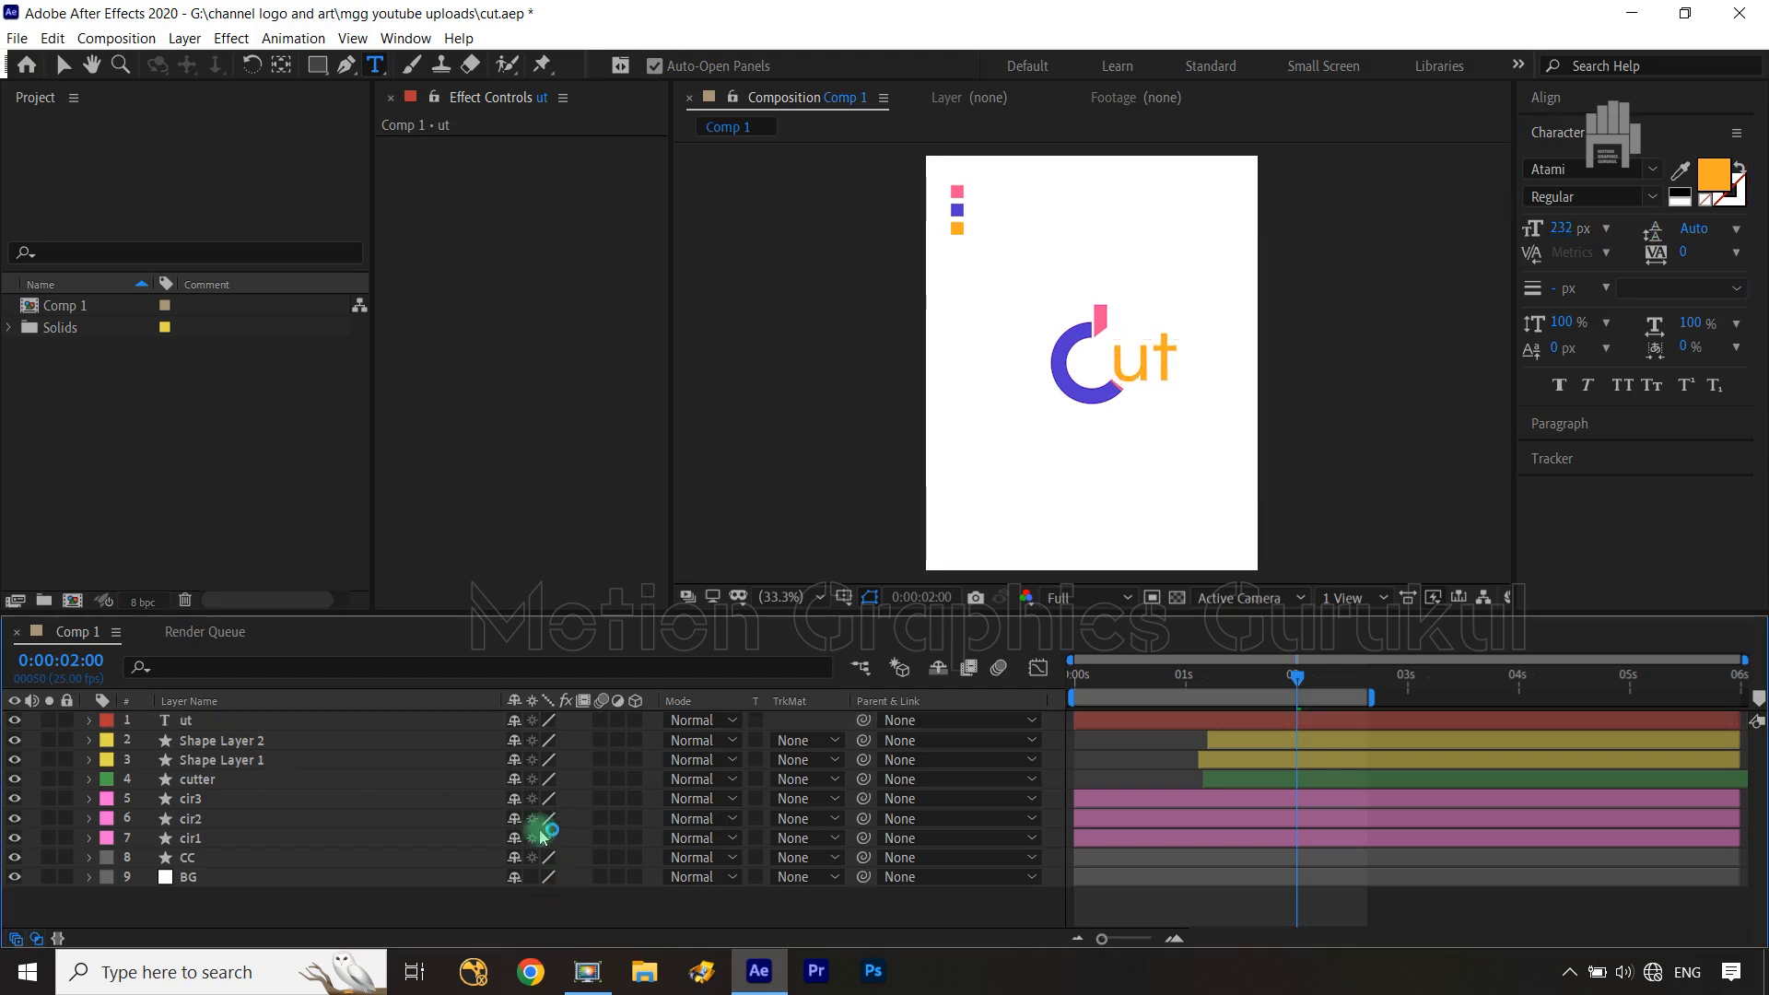
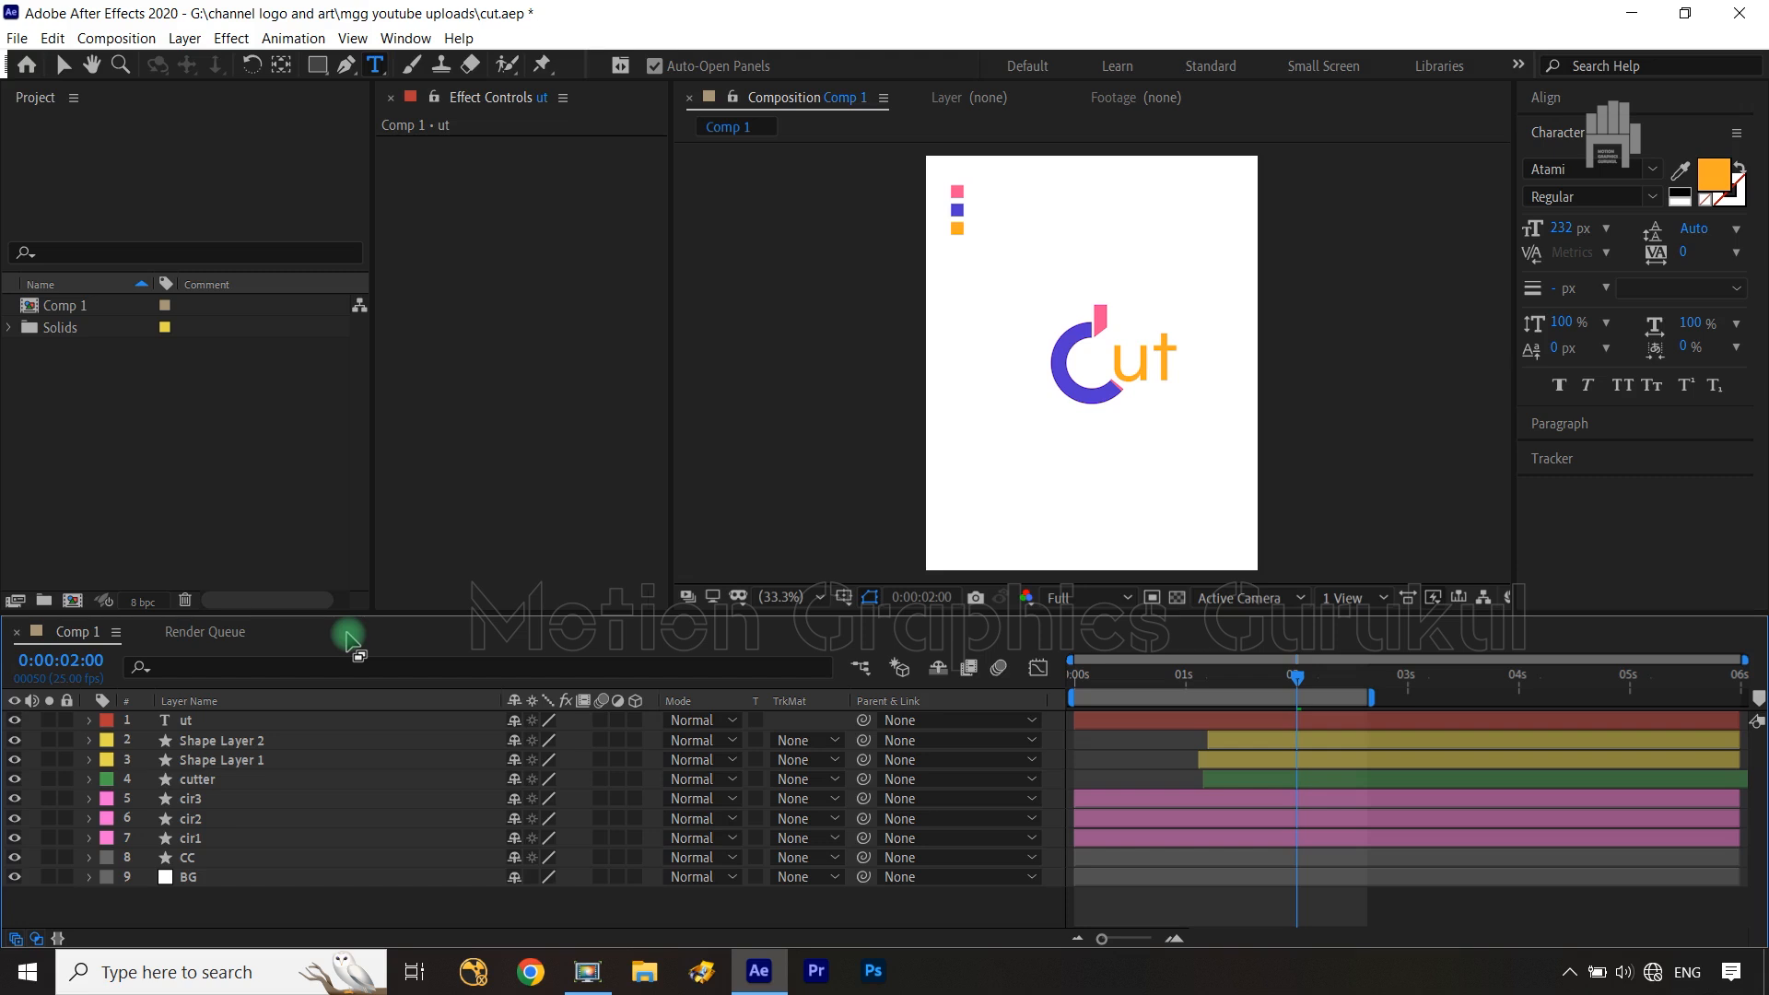
# Create a new null object in the composition
pyautogui.click(269, 721)
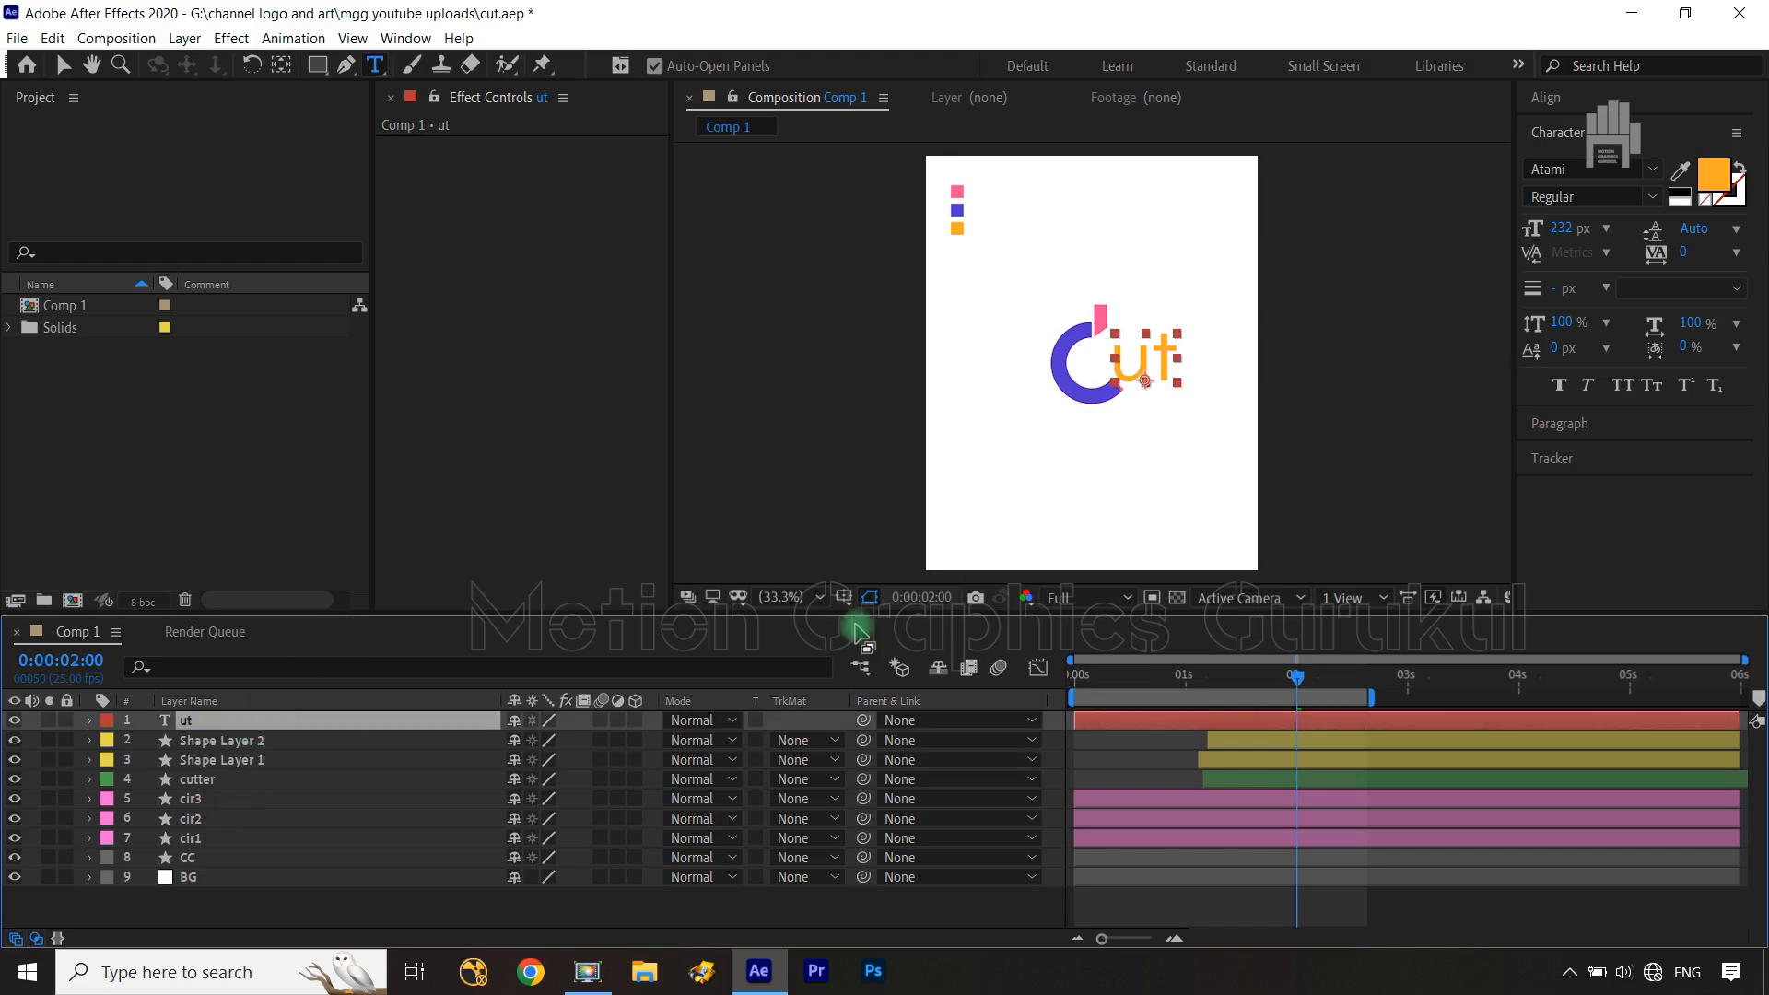
pyautogui.press('v')
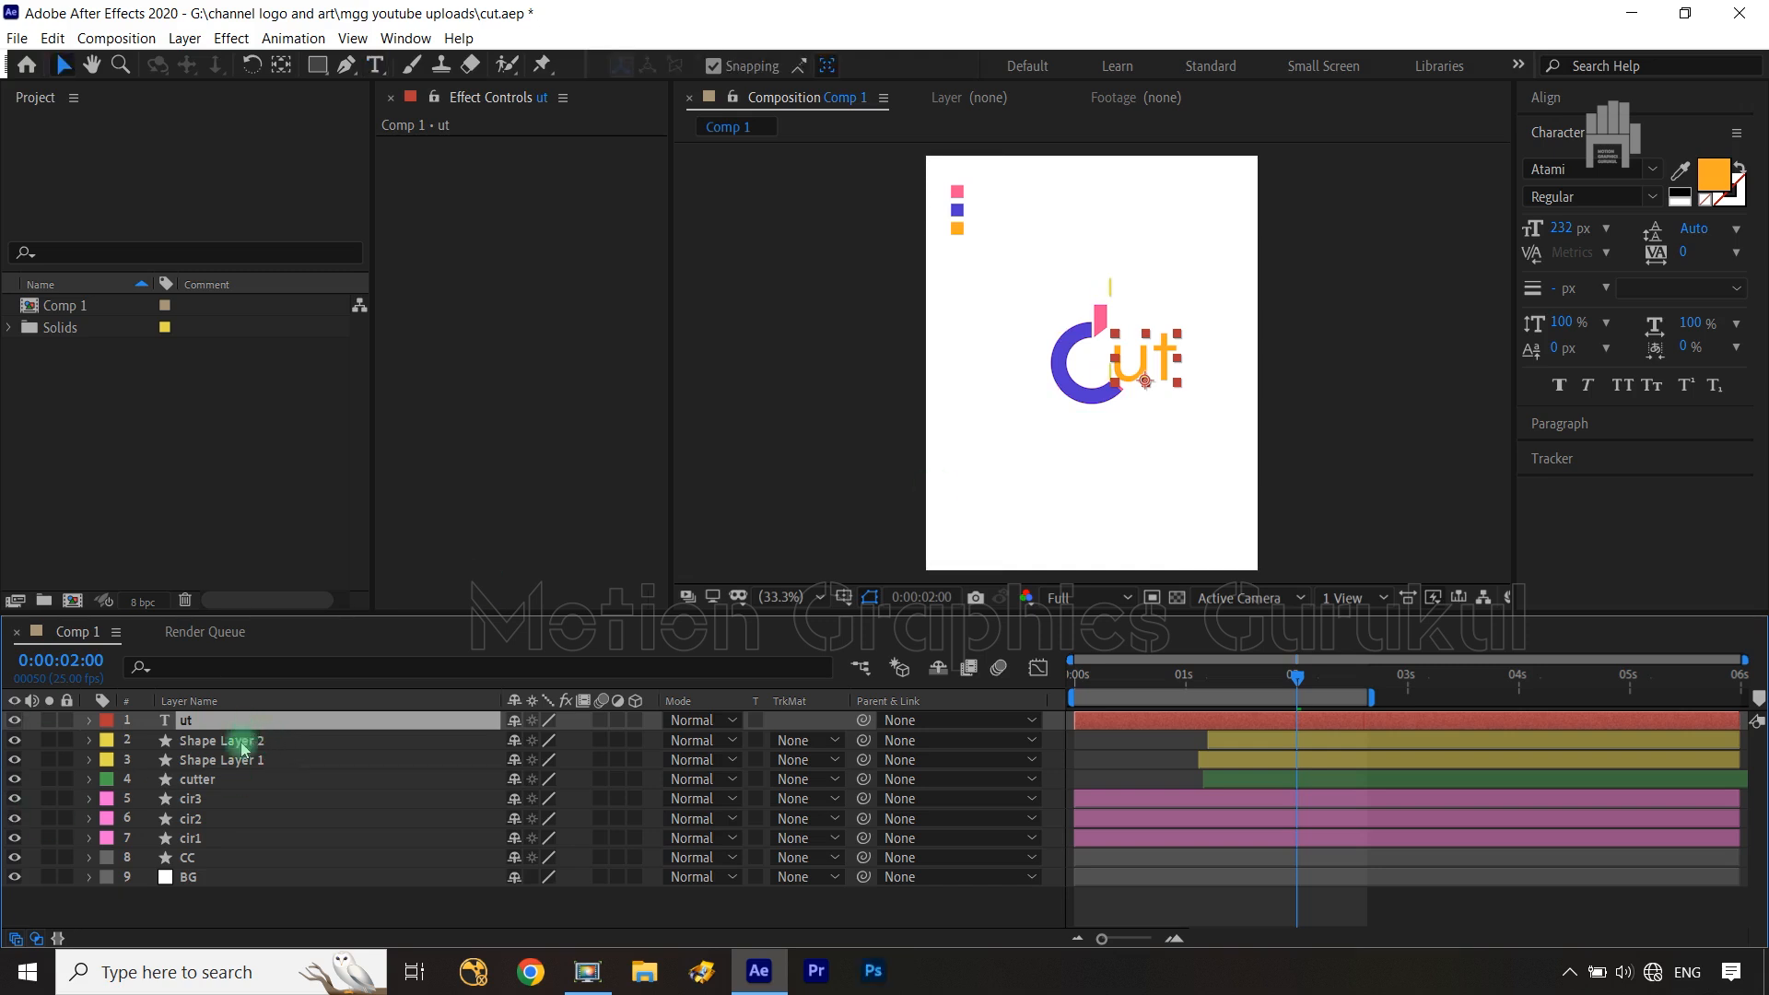
pyautogui.click(328, 892)
pyautogui.rightClick(327, 894)
pyautogui.moveTo(481, 686)
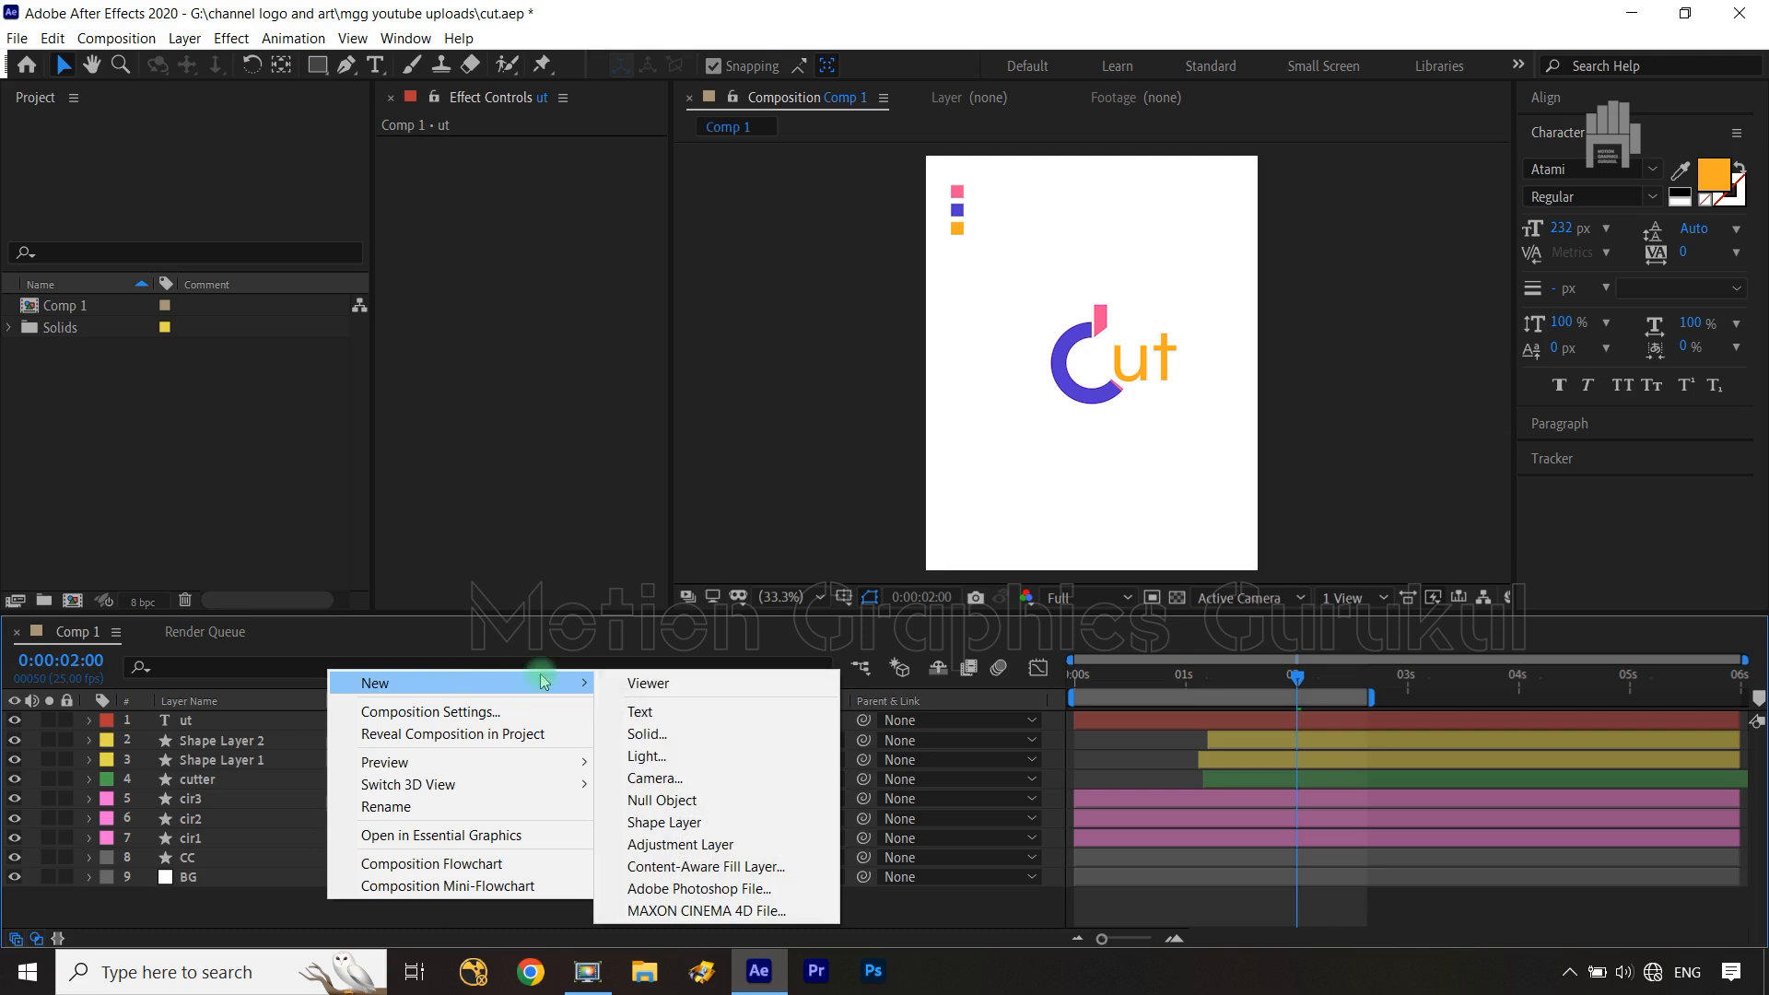
pyautogui.click(670, 799)
# Parent both line layers, the cutter and the three circle layers to Null 1
pyautogui.click(203, 730)
pyautogui.click(211, 761)
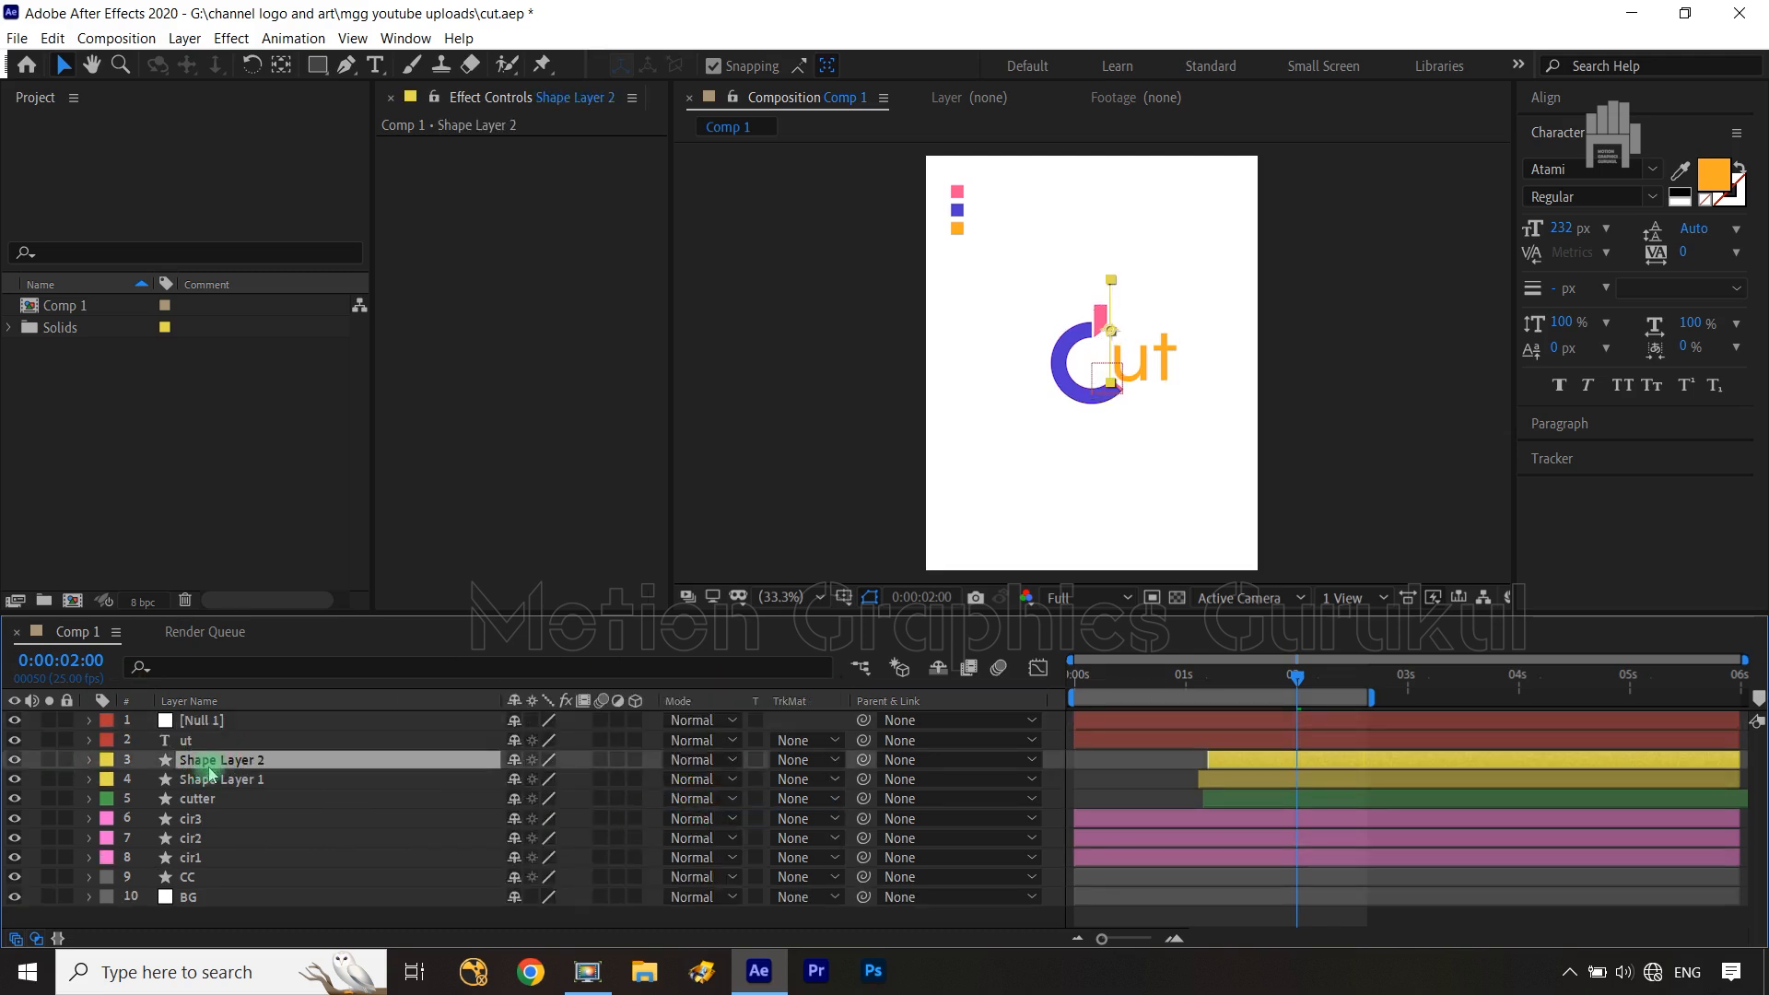
pyautogui.keyDown('shift'); pyautogui.click(211, 861); pyautogui.keyUp('shift')
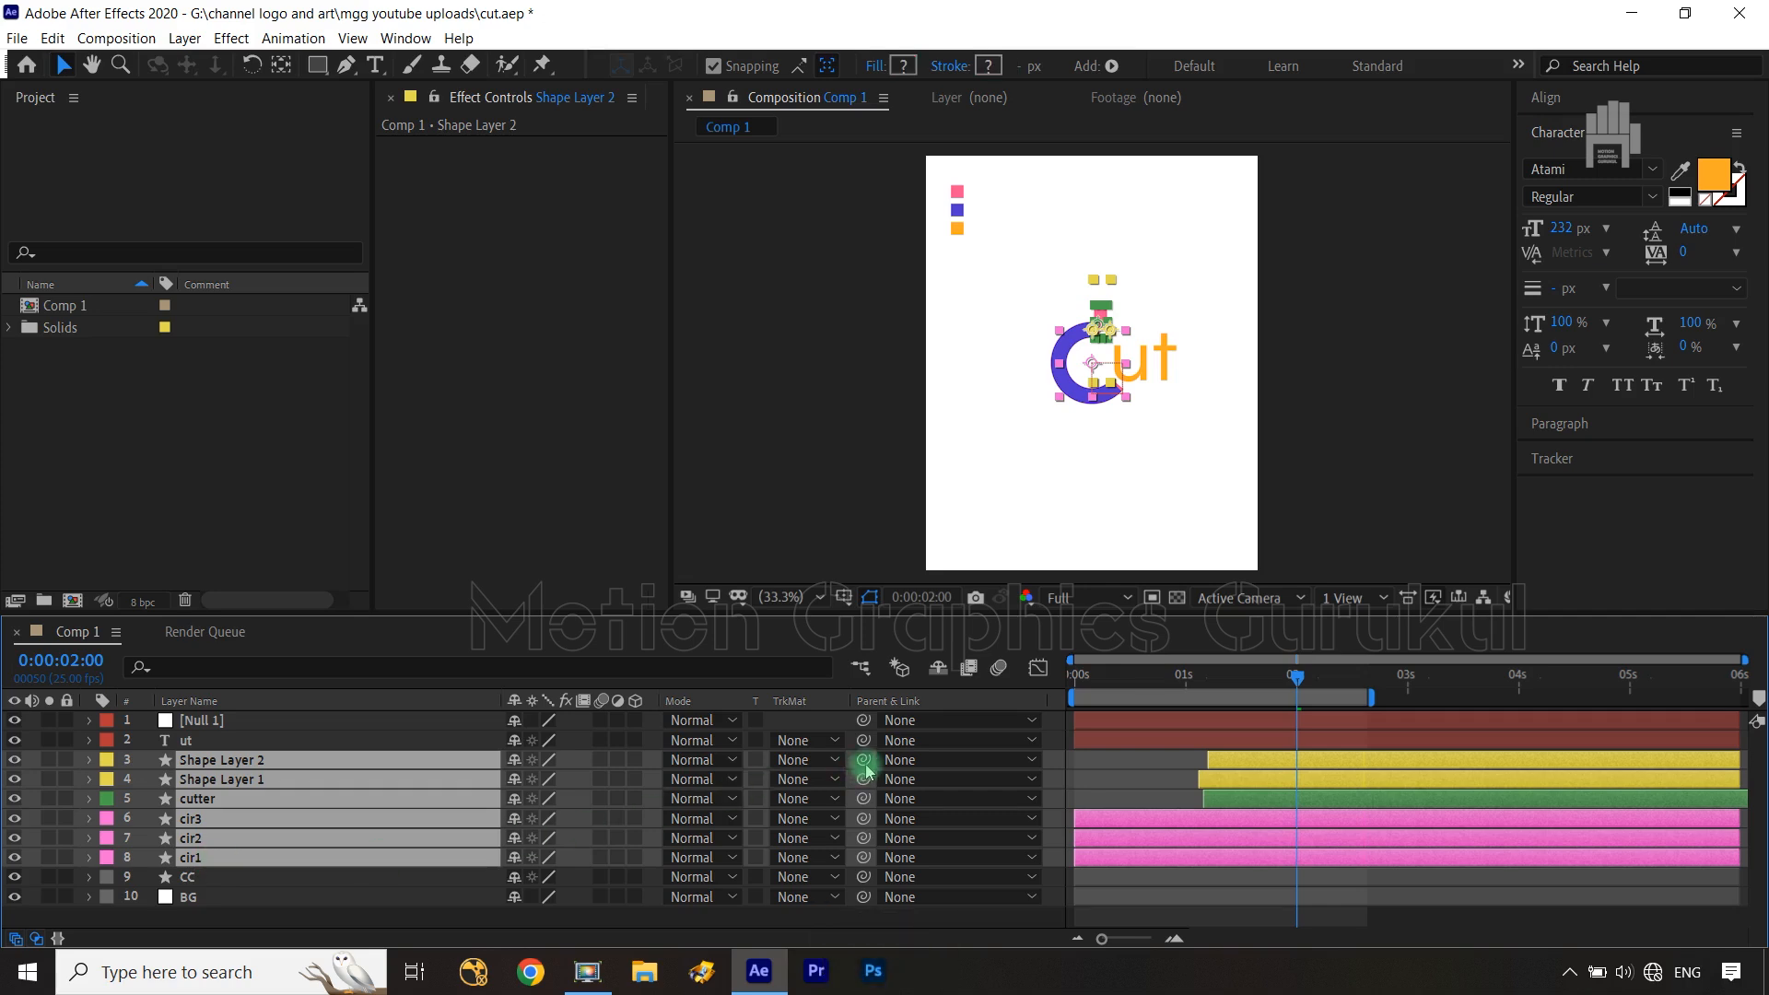
pyautogui.moveTo(866, 768); pyautogui.dragTo(268, 725)
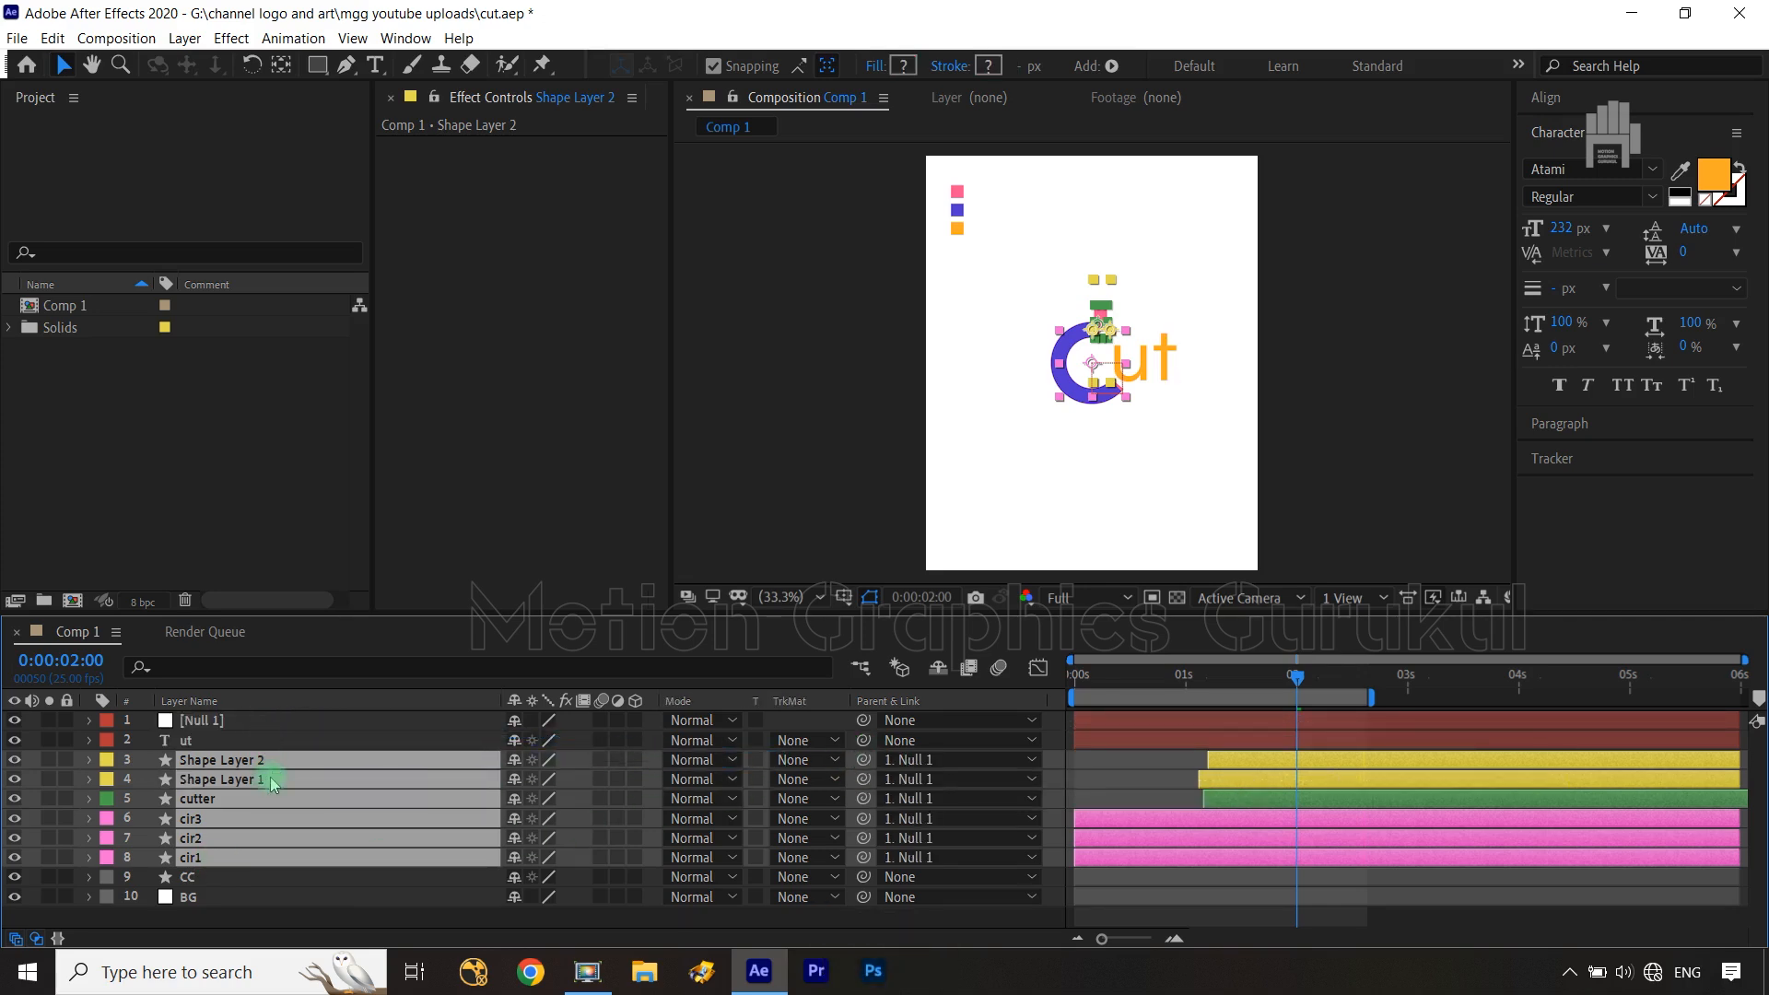
pyautogui.click(277, 898)
# Using cir3's Stroke Width keyframes for timing, keyframe Null 1's Position at 0:00:01:08 and set it to 464.0, 675.0 at 0:00:02:04
pyautogui.click(247, 822)
pyautogui.press('u')
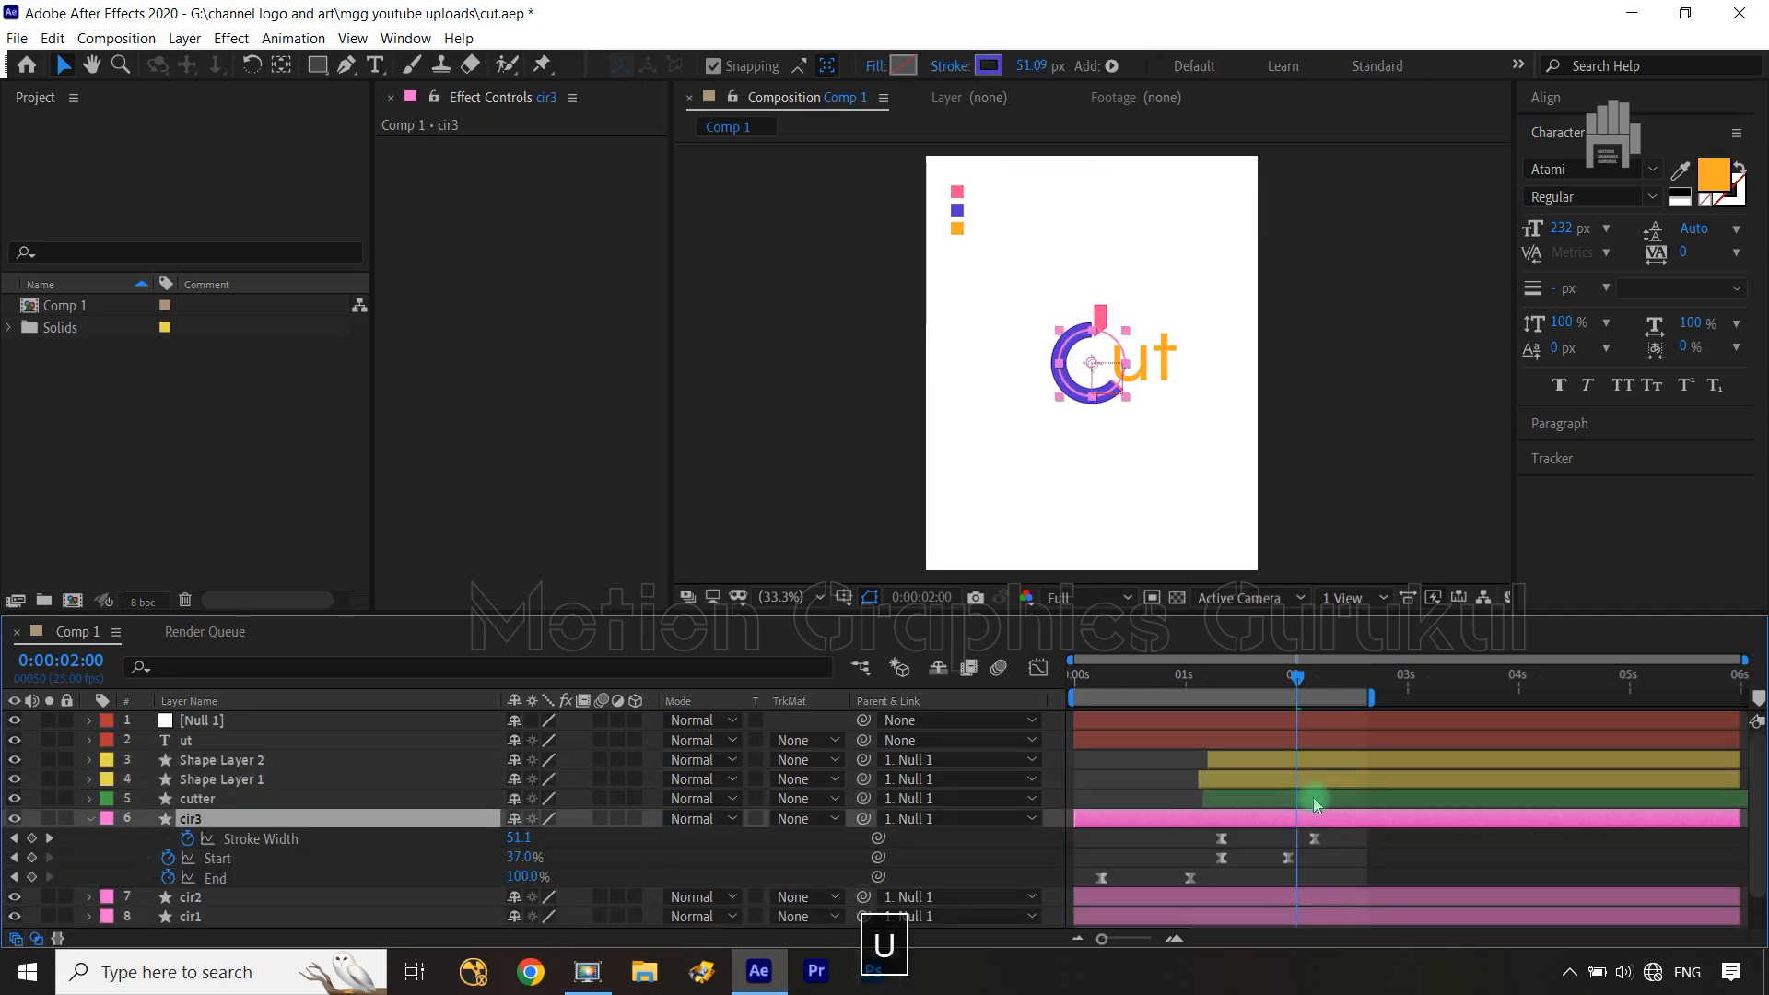
pyautogui.moveTo(1296, 677); pyautogui.dragTo(1221, 681)
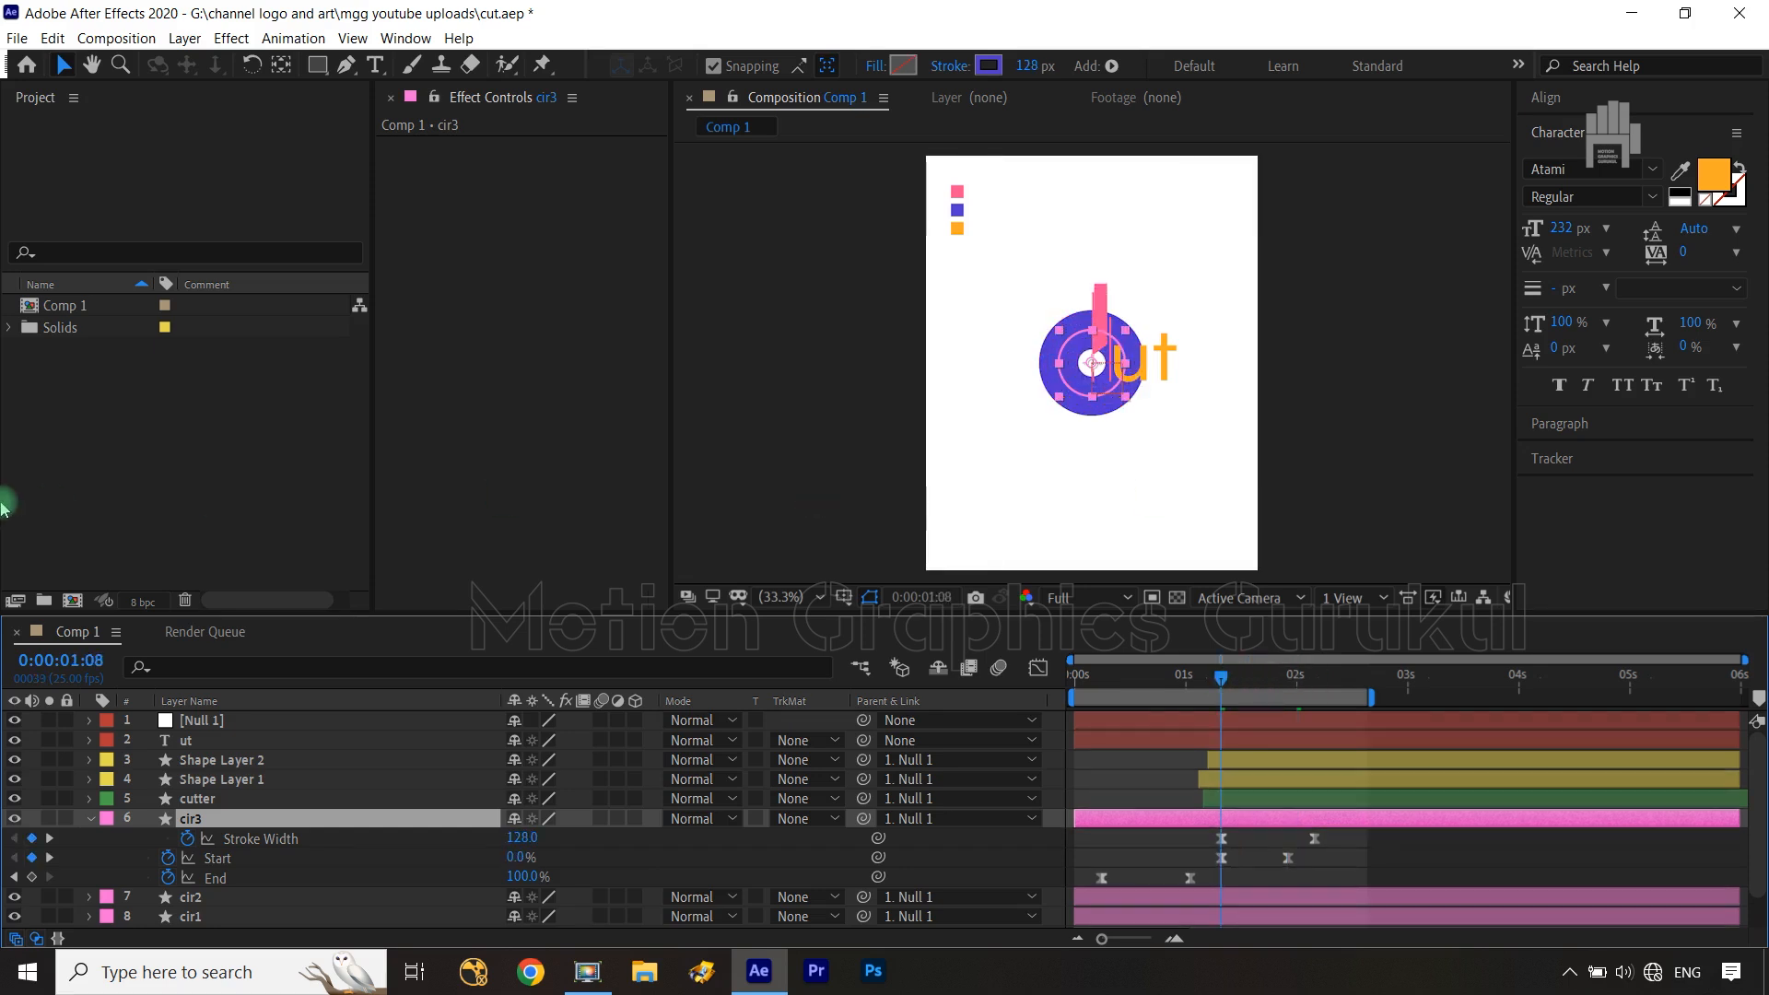
pyautogui.click(313, 721)
pyautogui.press('p')
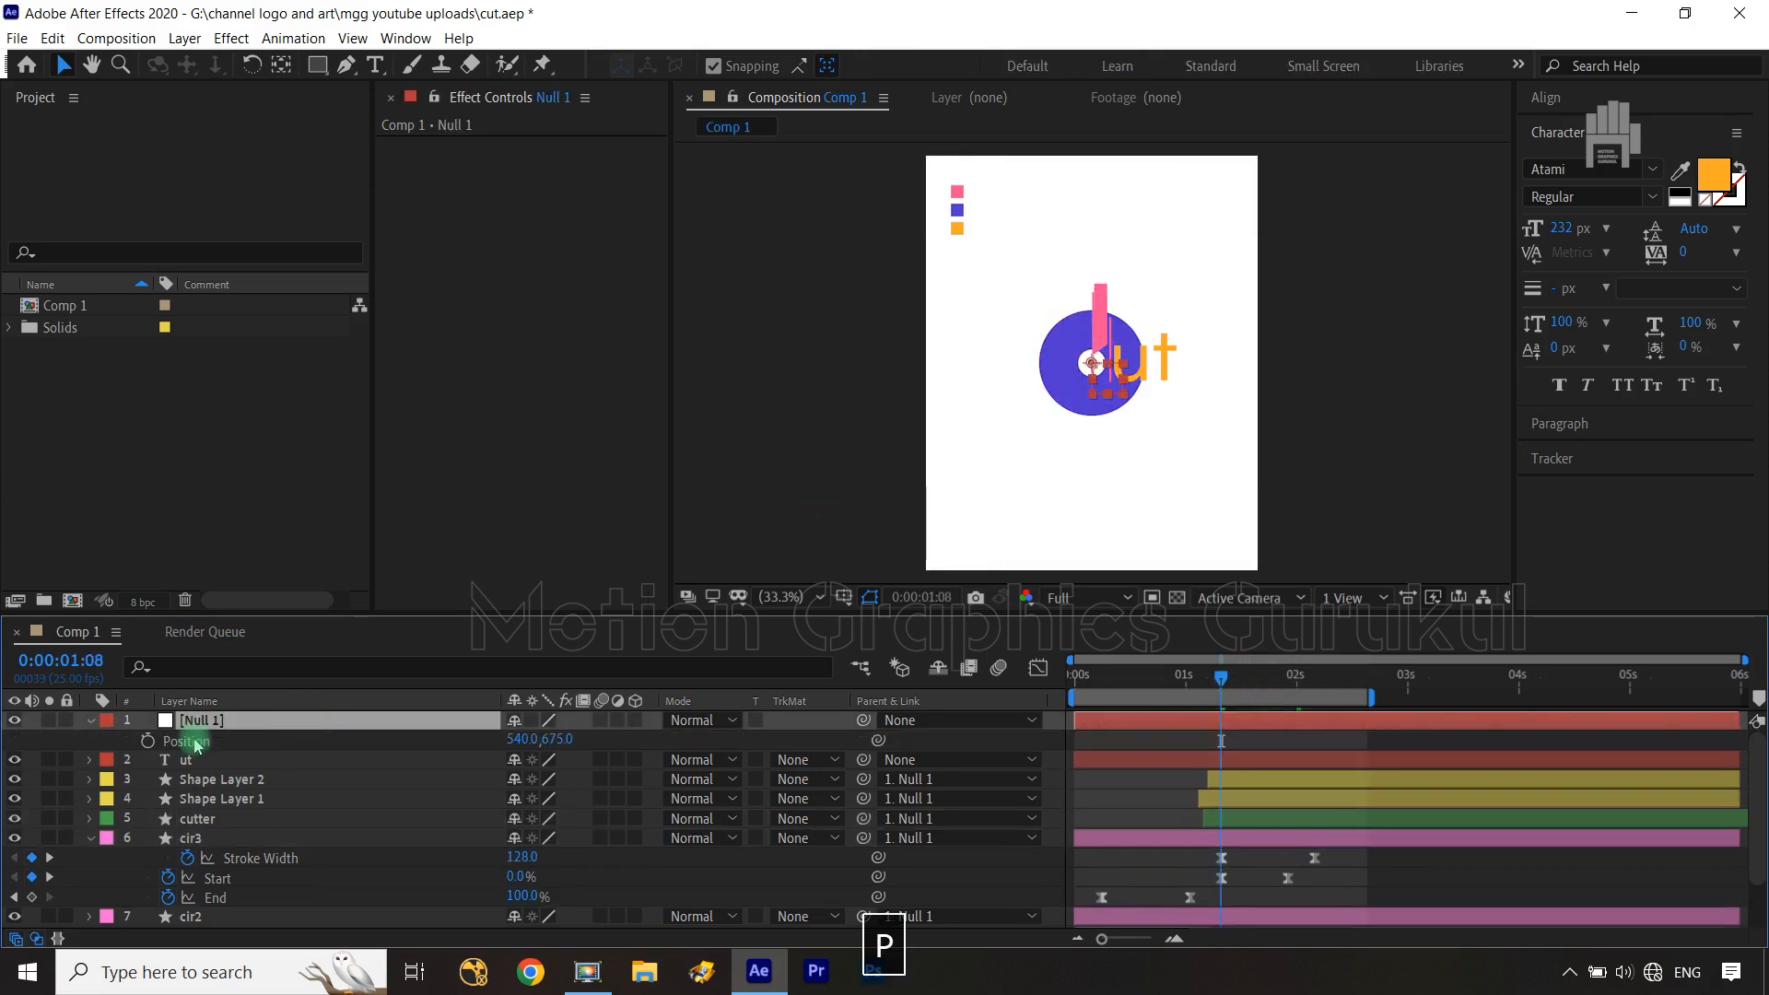
pyautogui.click(148, 740)
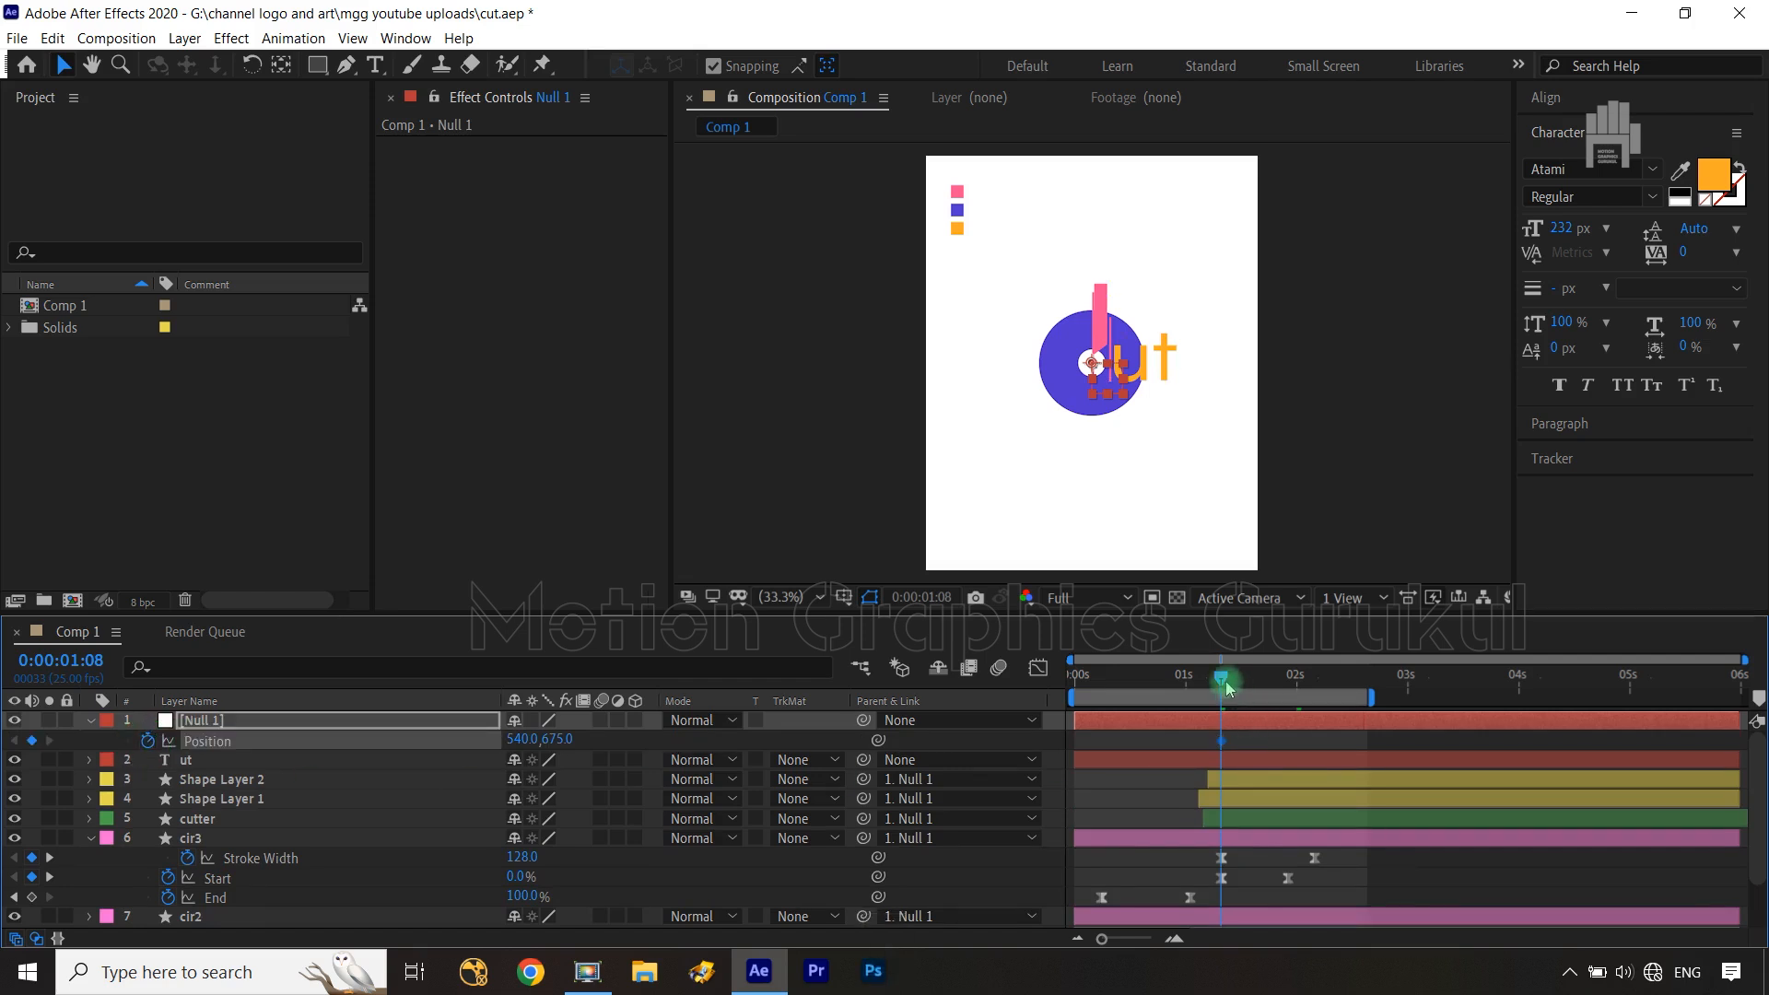
pyautogui.moveTo(1267, 691); pyautogui.dragTo(1315, 682)
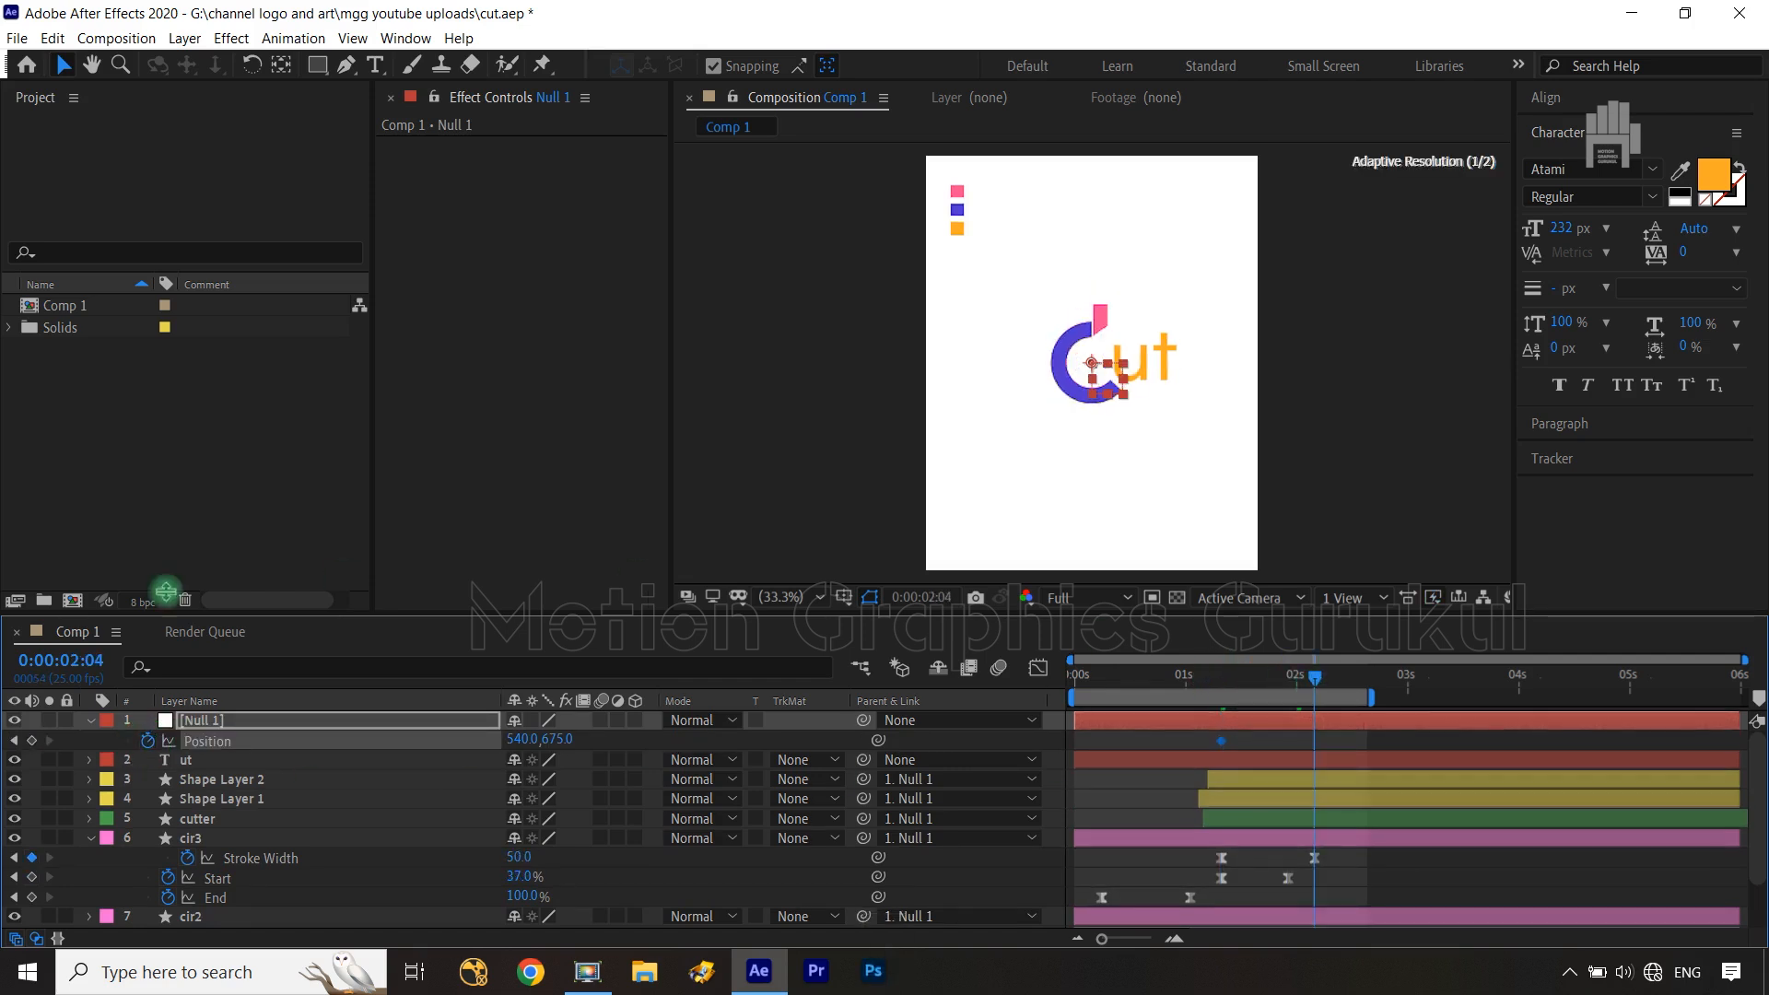
pyautogui.moveTo(522, 738); pyautogui.dragTo(441, 738)
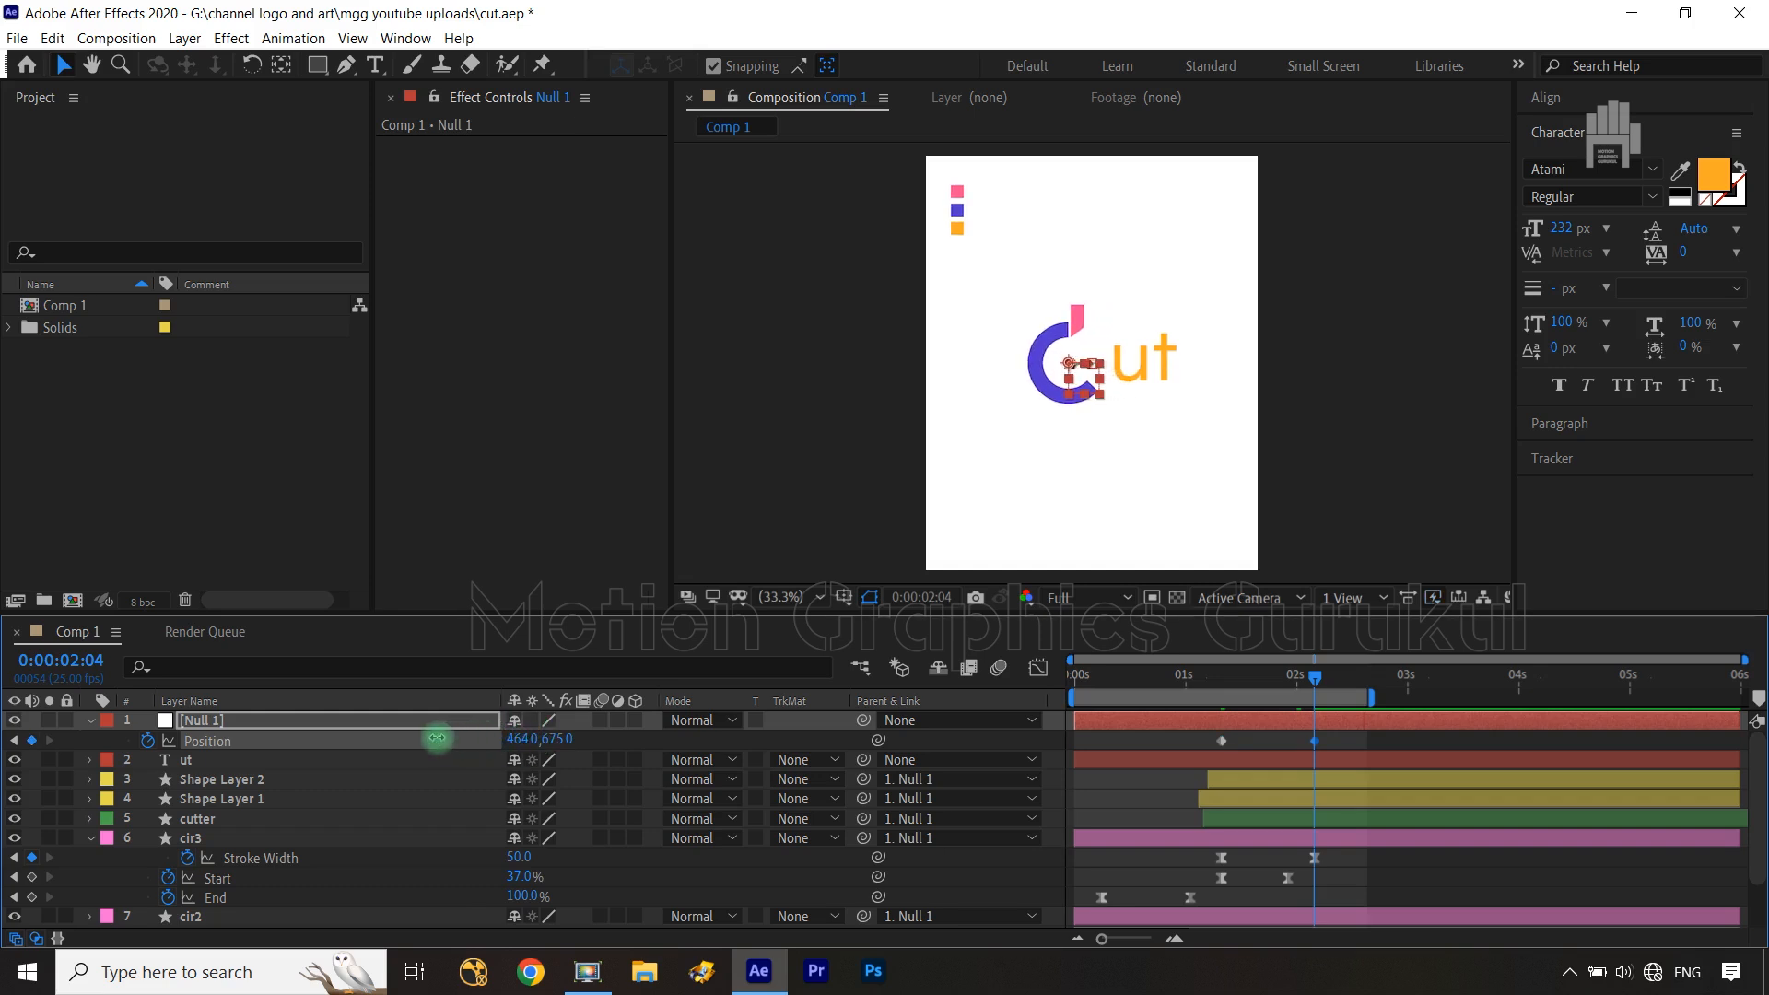
# Apply Easy Ease to Null 1's Position keyframes and lengthen the last keyframe's incoming ease in the speed graph
pyautogui.moveTo(1343, 743); pyautogui.dragTo(1174, 784)
pyautogui.press('F9')
pyautogui.click(1038, 669)
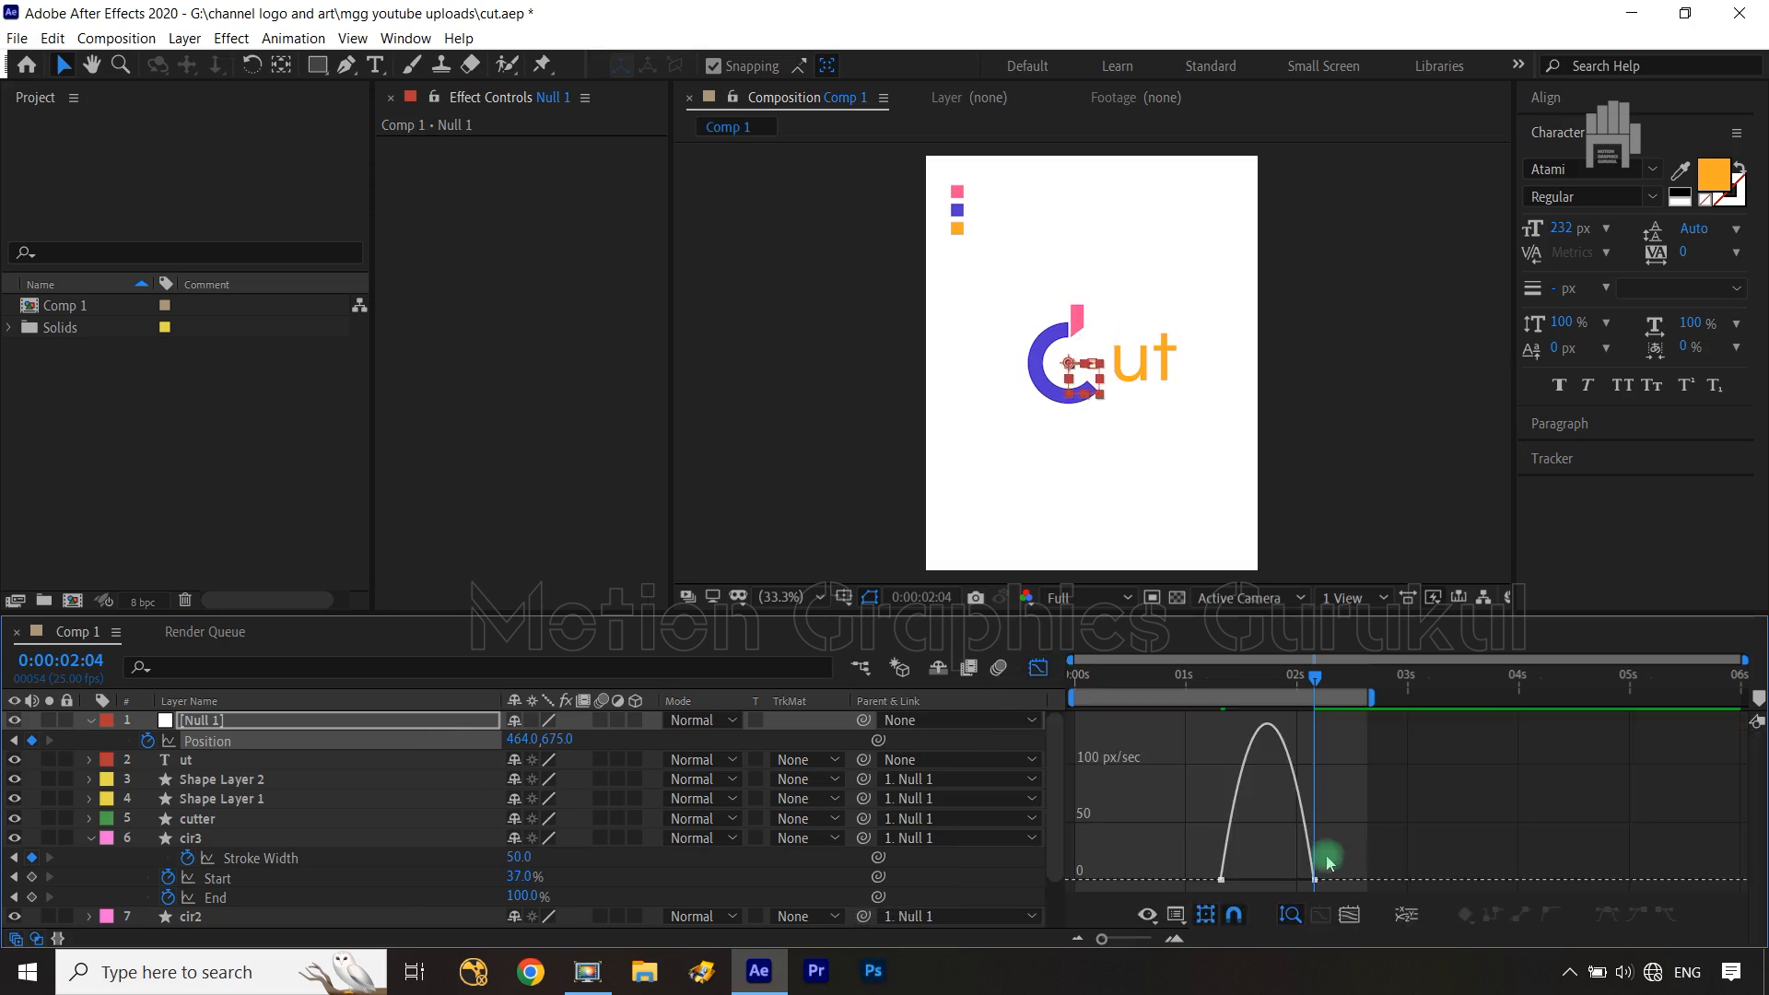
pyautogui.moveTo(1299, 871); pyautogui.dragTo(1230, 870)
pyautogui.click(1036, 670)
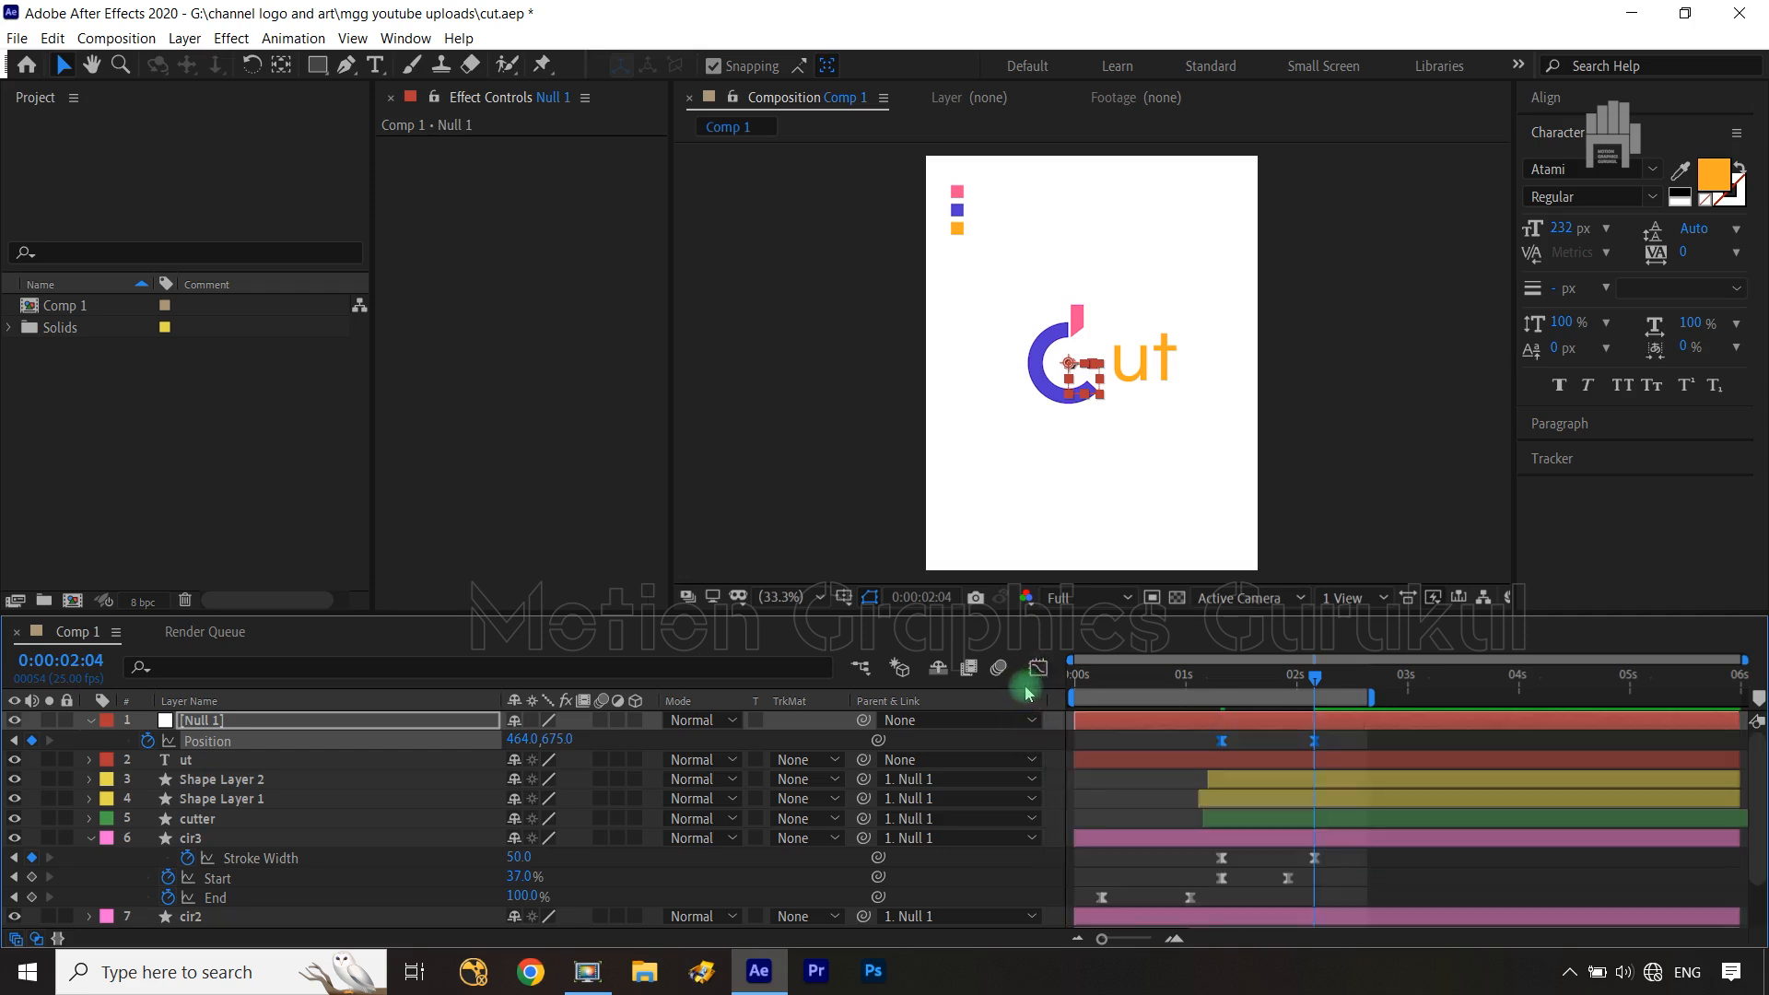
# Move Null 1 below the ut text layer in the layer stack and set its label color to None
pyautogui.keyDown('ctrl'); pyautogui.click(336, 764); pyautogui.keyUp('ctrl')
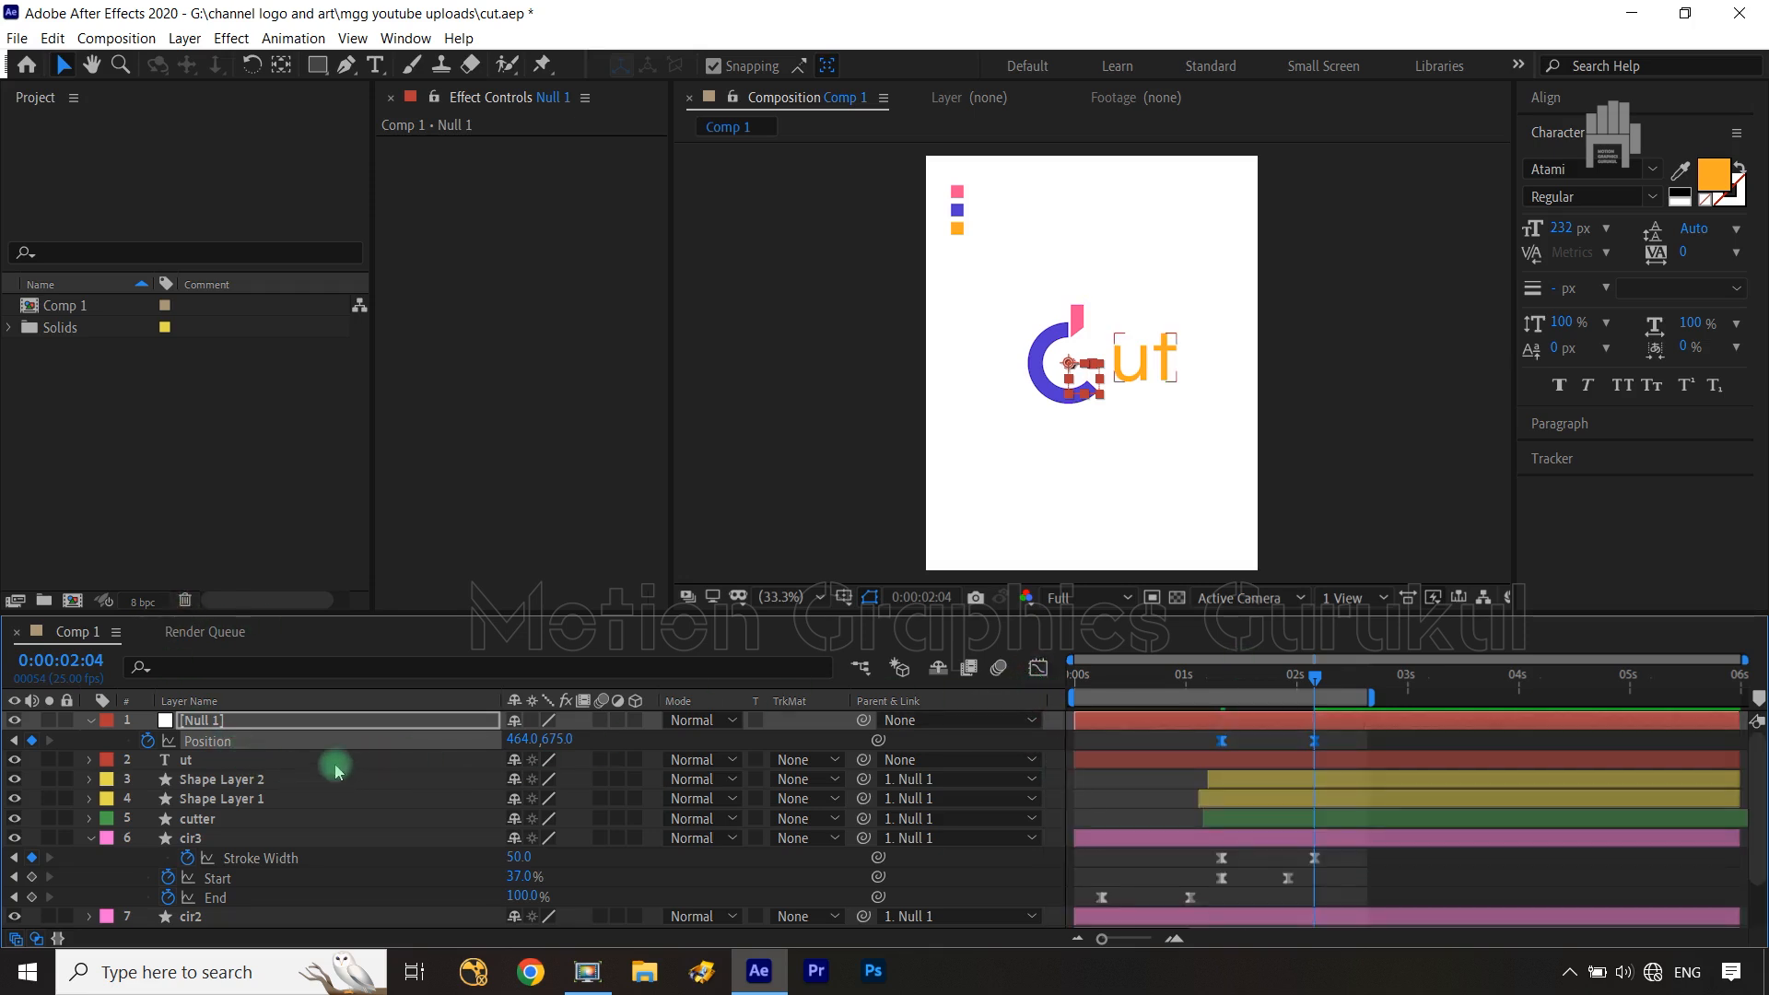
pyautogui.click(335, 764)
pyautogui.moveTo(260, 720); pyautogui.dragTo(254, 779)
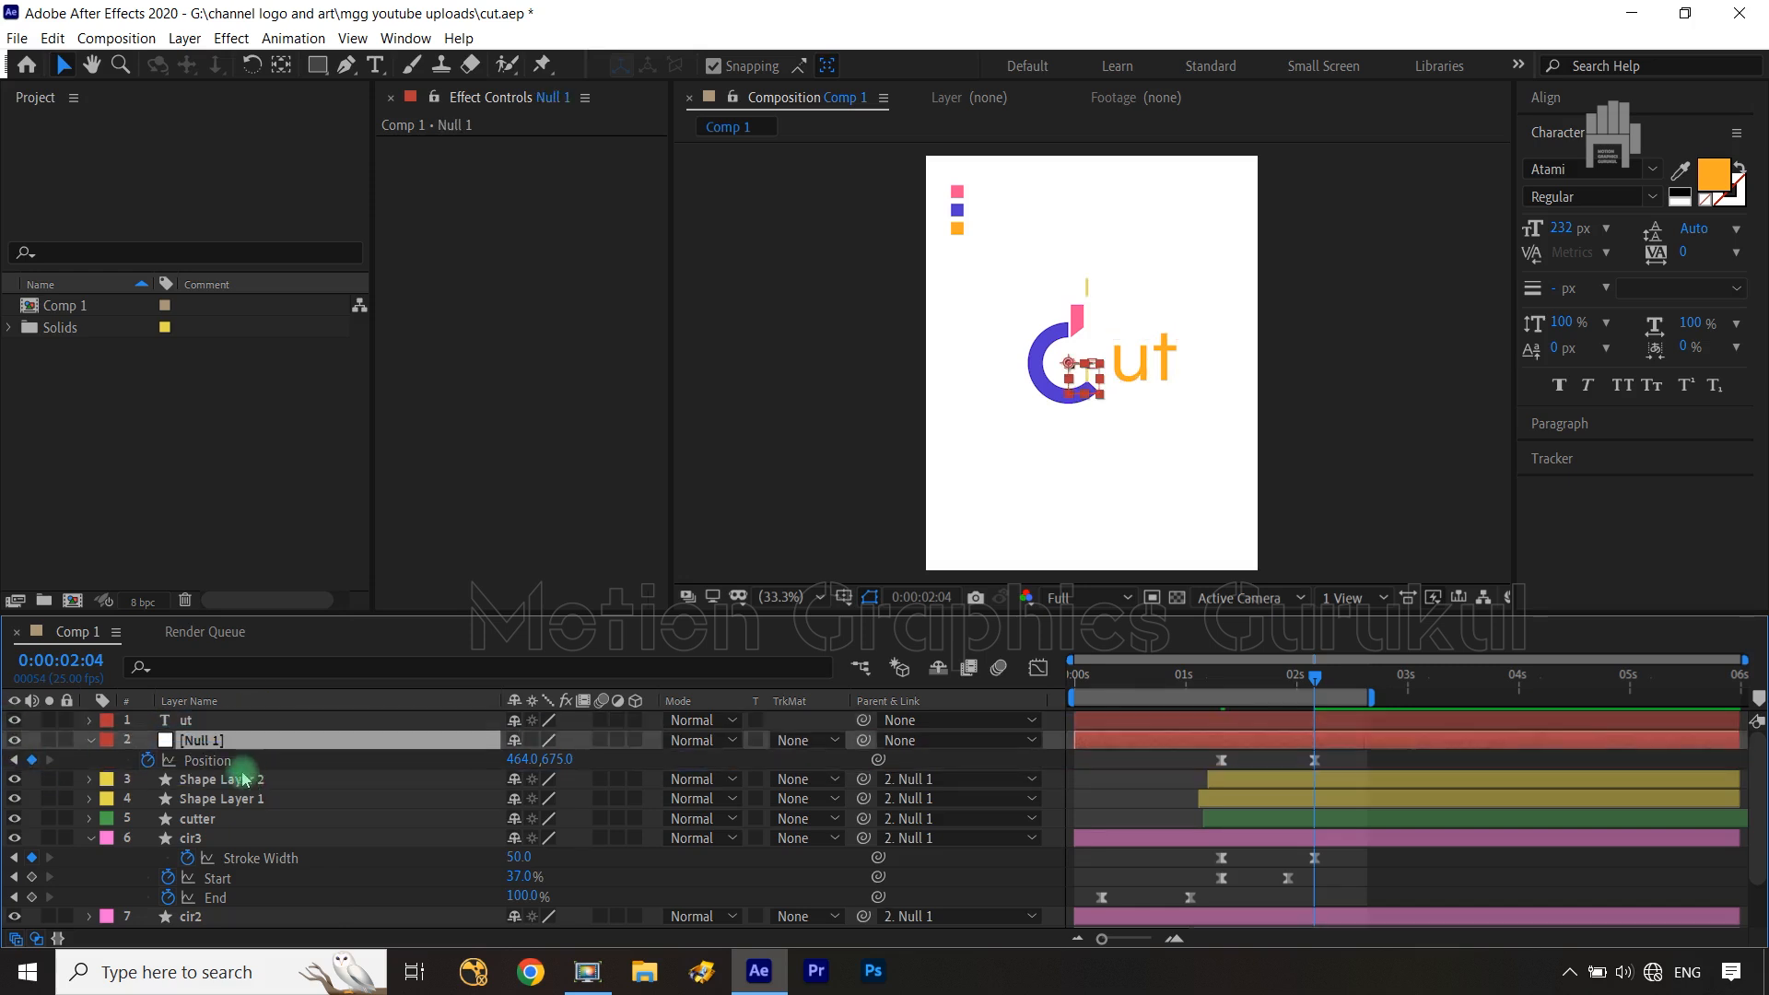
pyautogui.click(107, 740)
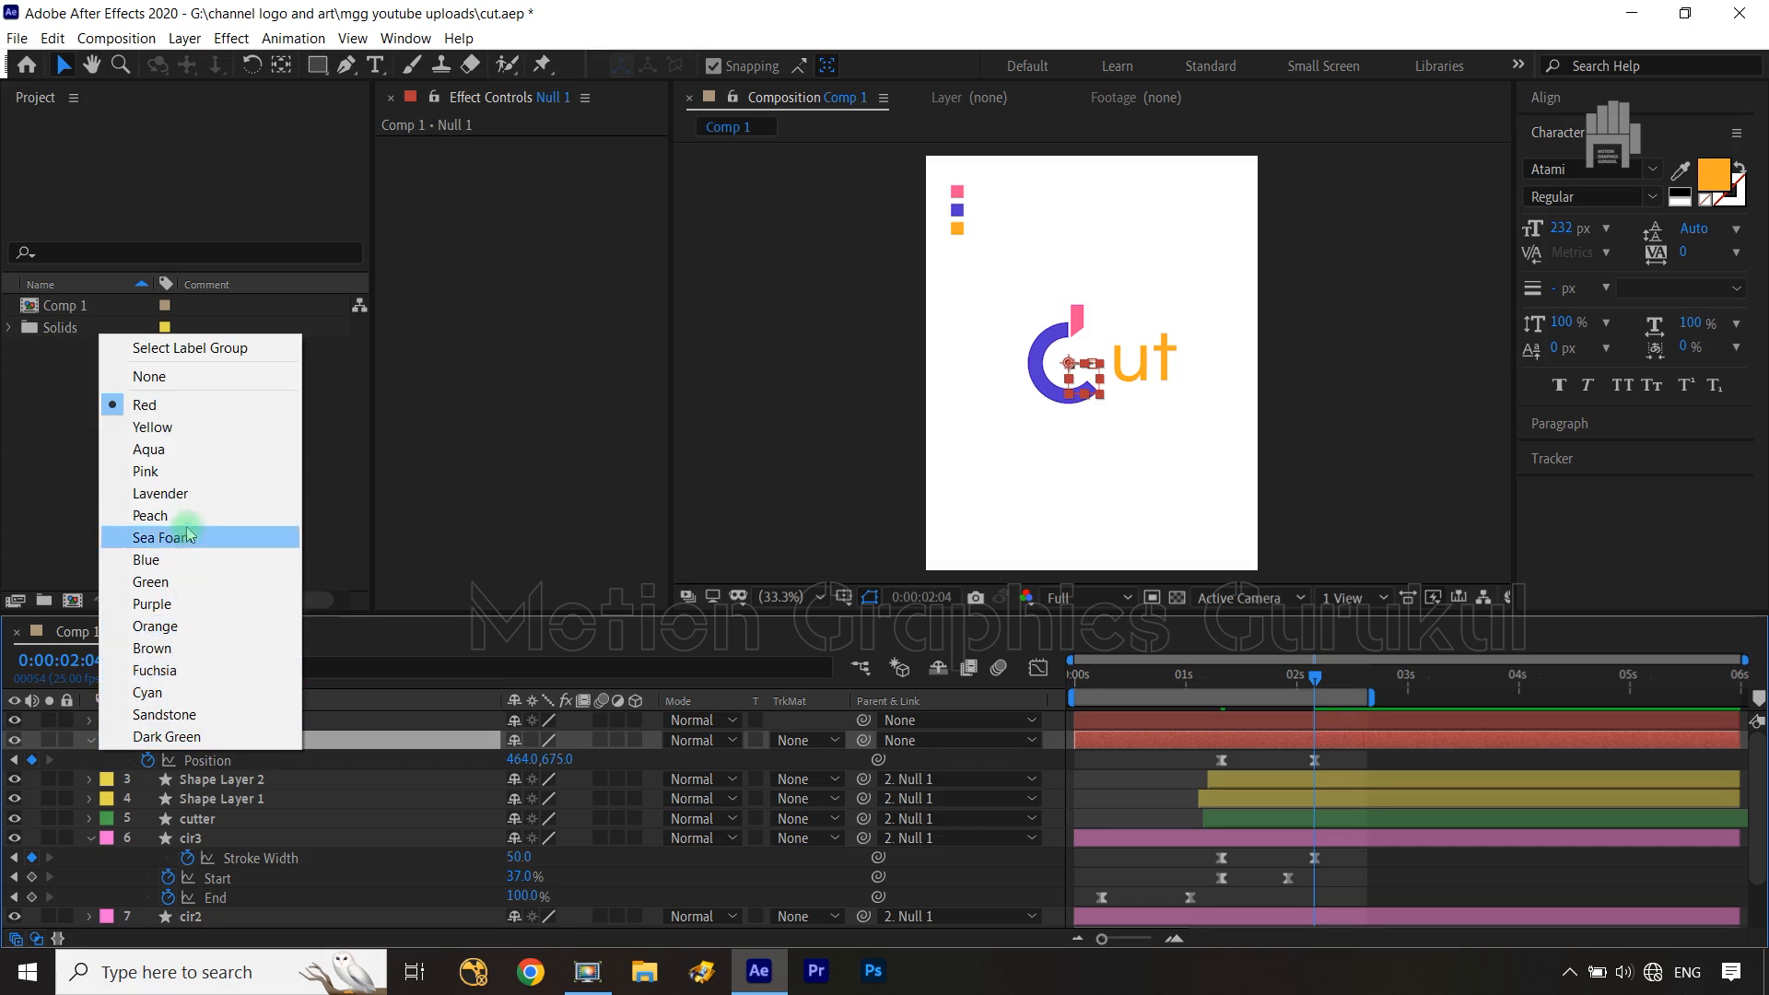
pyautogui.click(161, 375)
# Set the ut text layer's Position to 648.0, 740.0 and hide Null 1
pyautogui.click(222, 722)
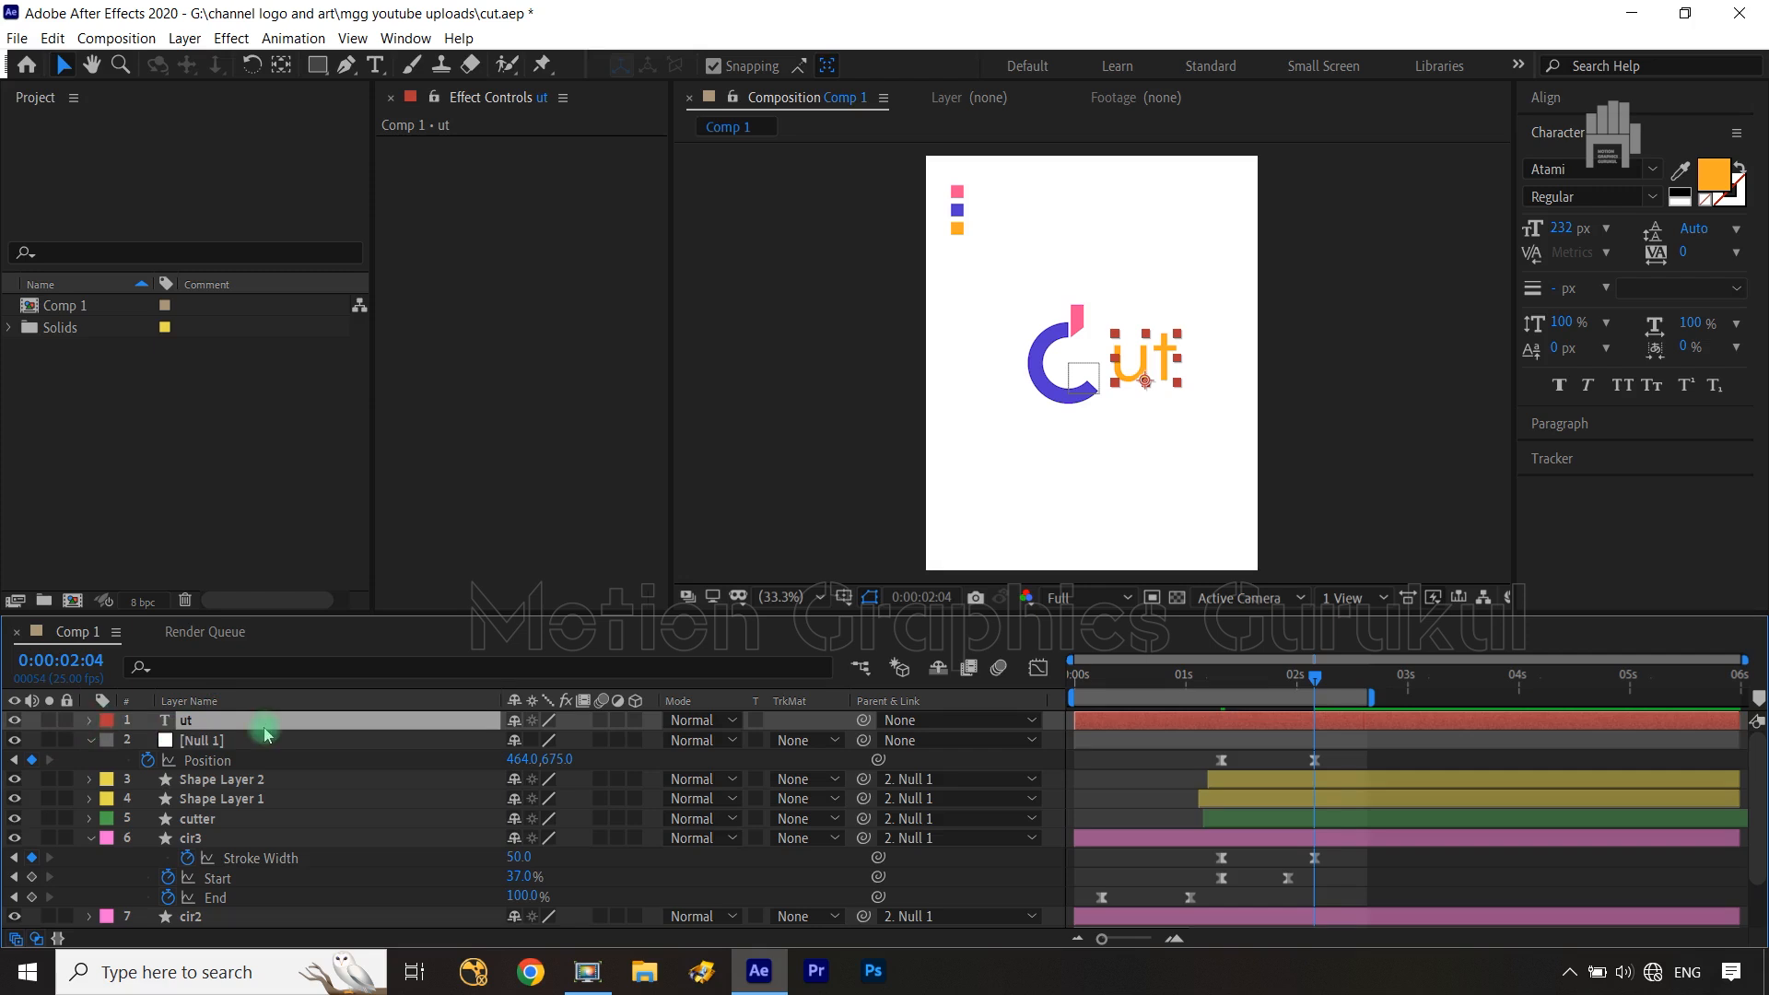
pyautogui.press('p')
pyautogui.moveTo(523, 742); pyautogui.dragTo(462, 743)
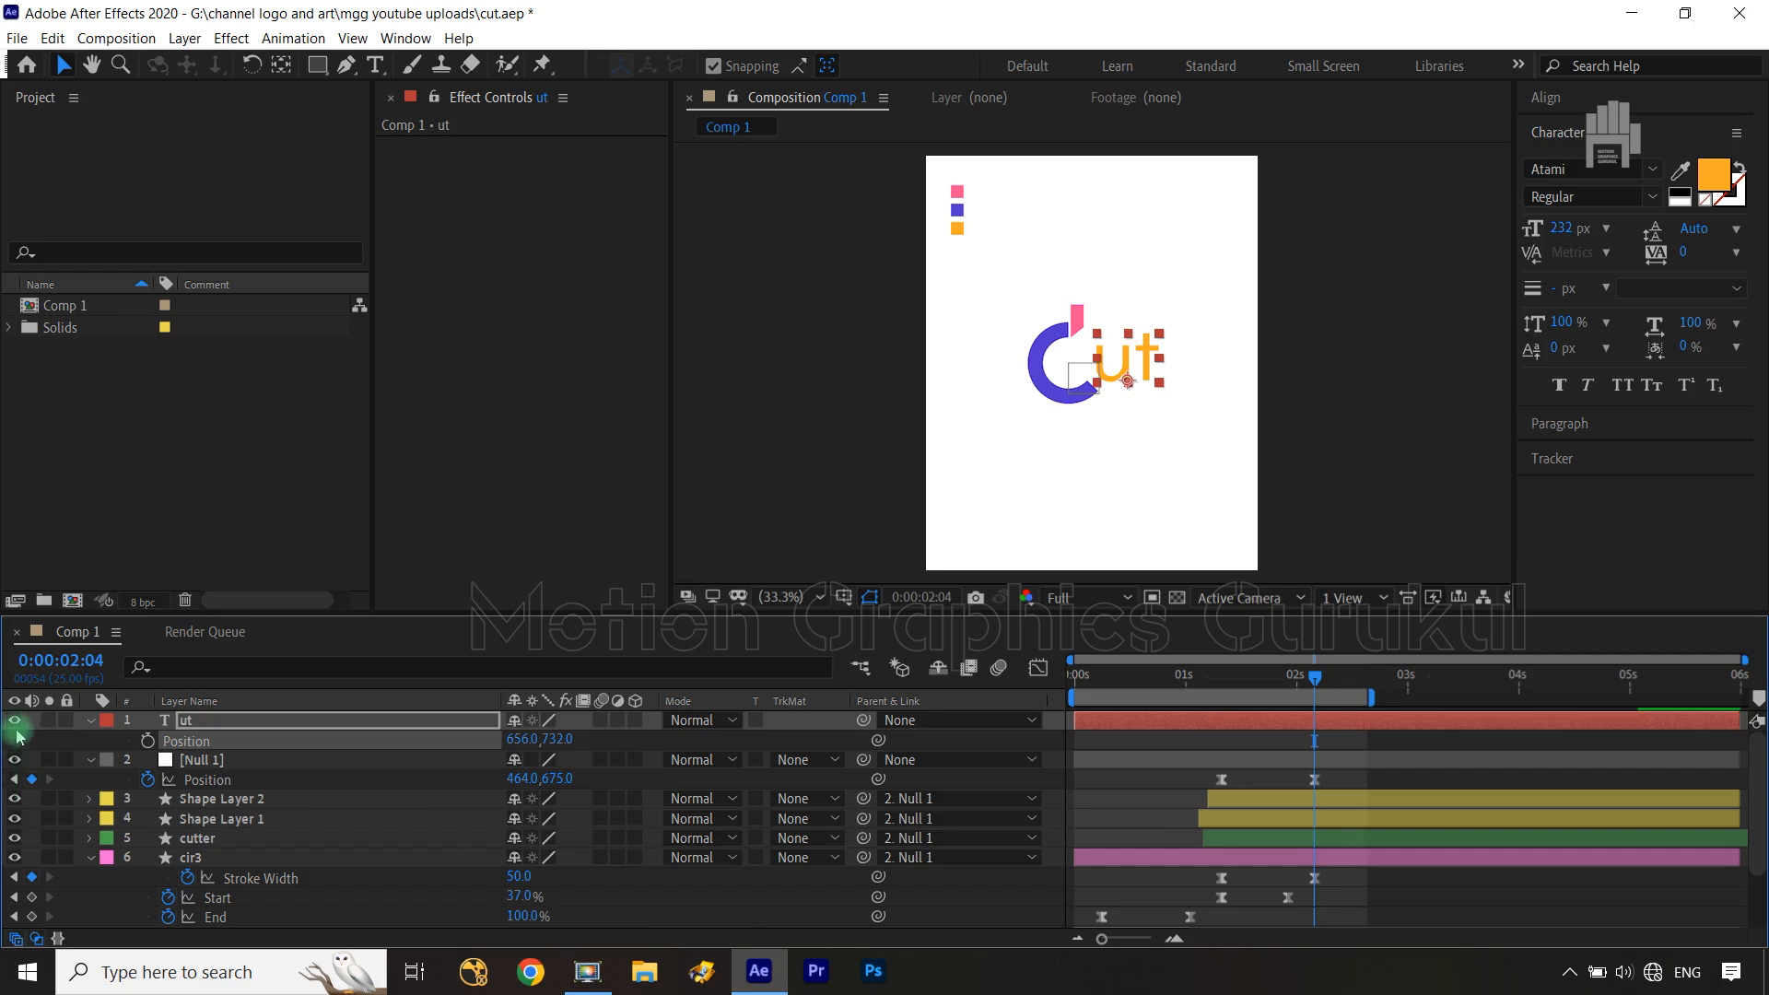
pyautogui.click(13, 761)
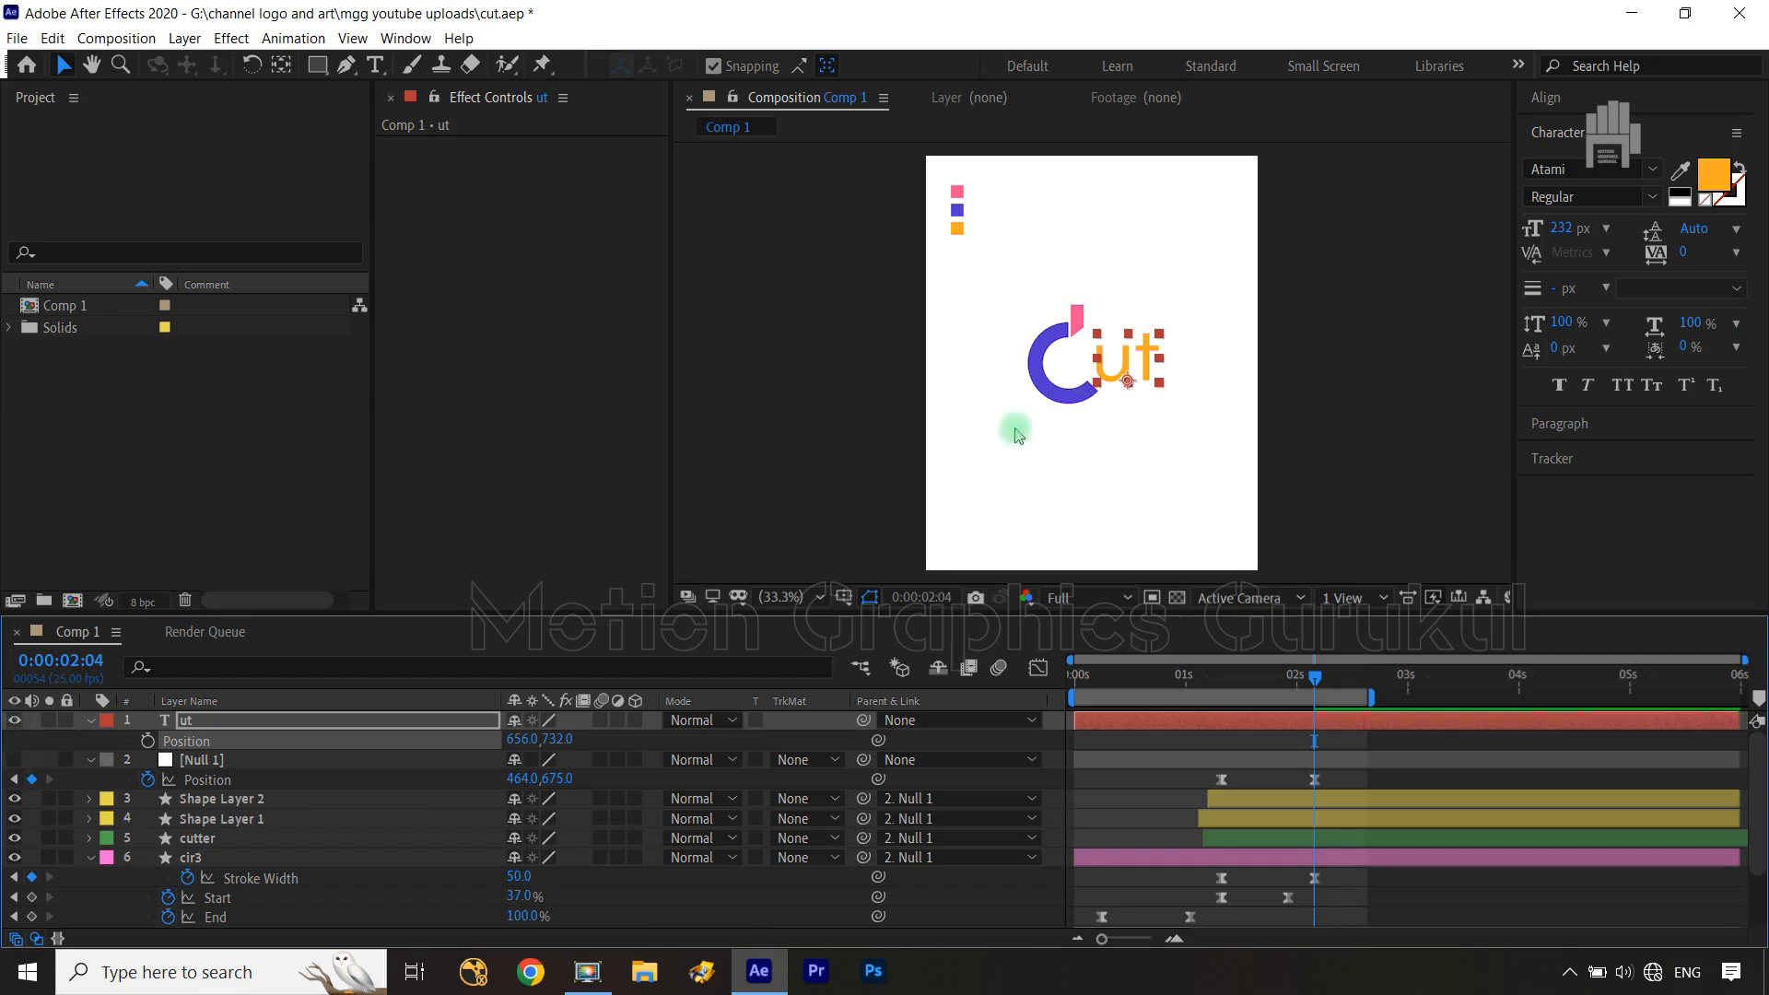
pyautogui.click(959, 742)
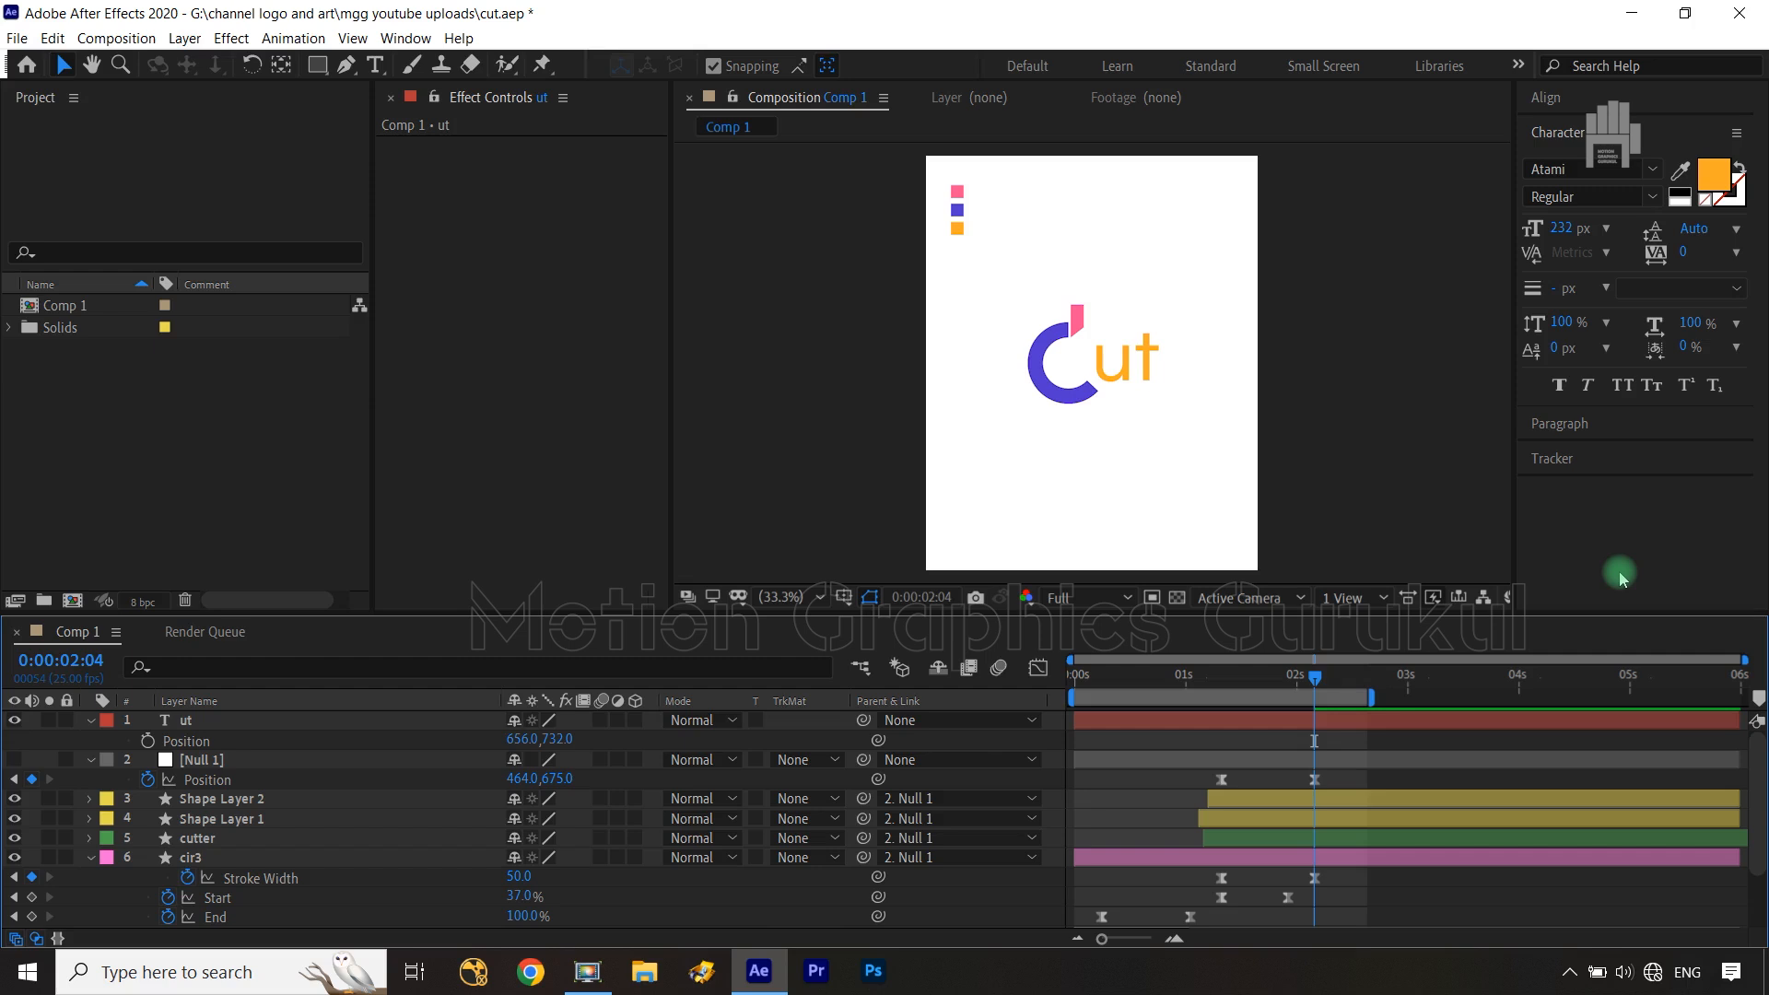
pyautogui.click(300, 721)
pyautogui.moveTo(559, 747); pyautogui.dragTo(569, 751)
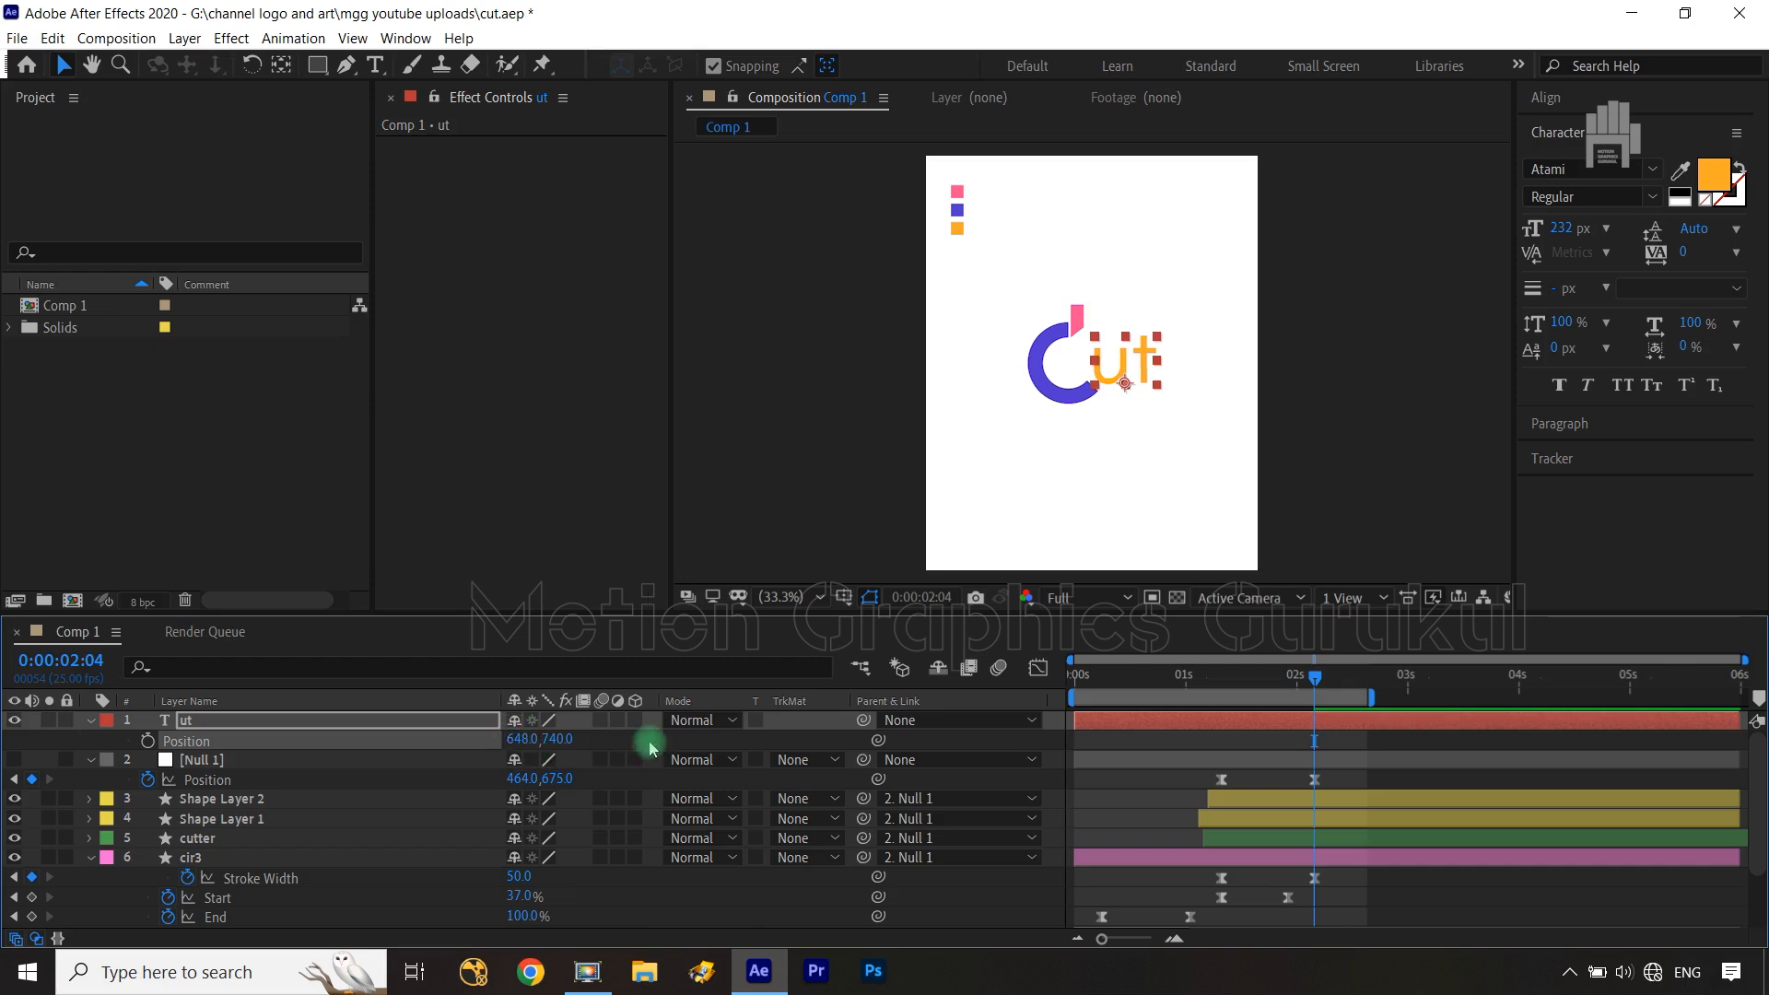
pyautogui.click(1427, 537)
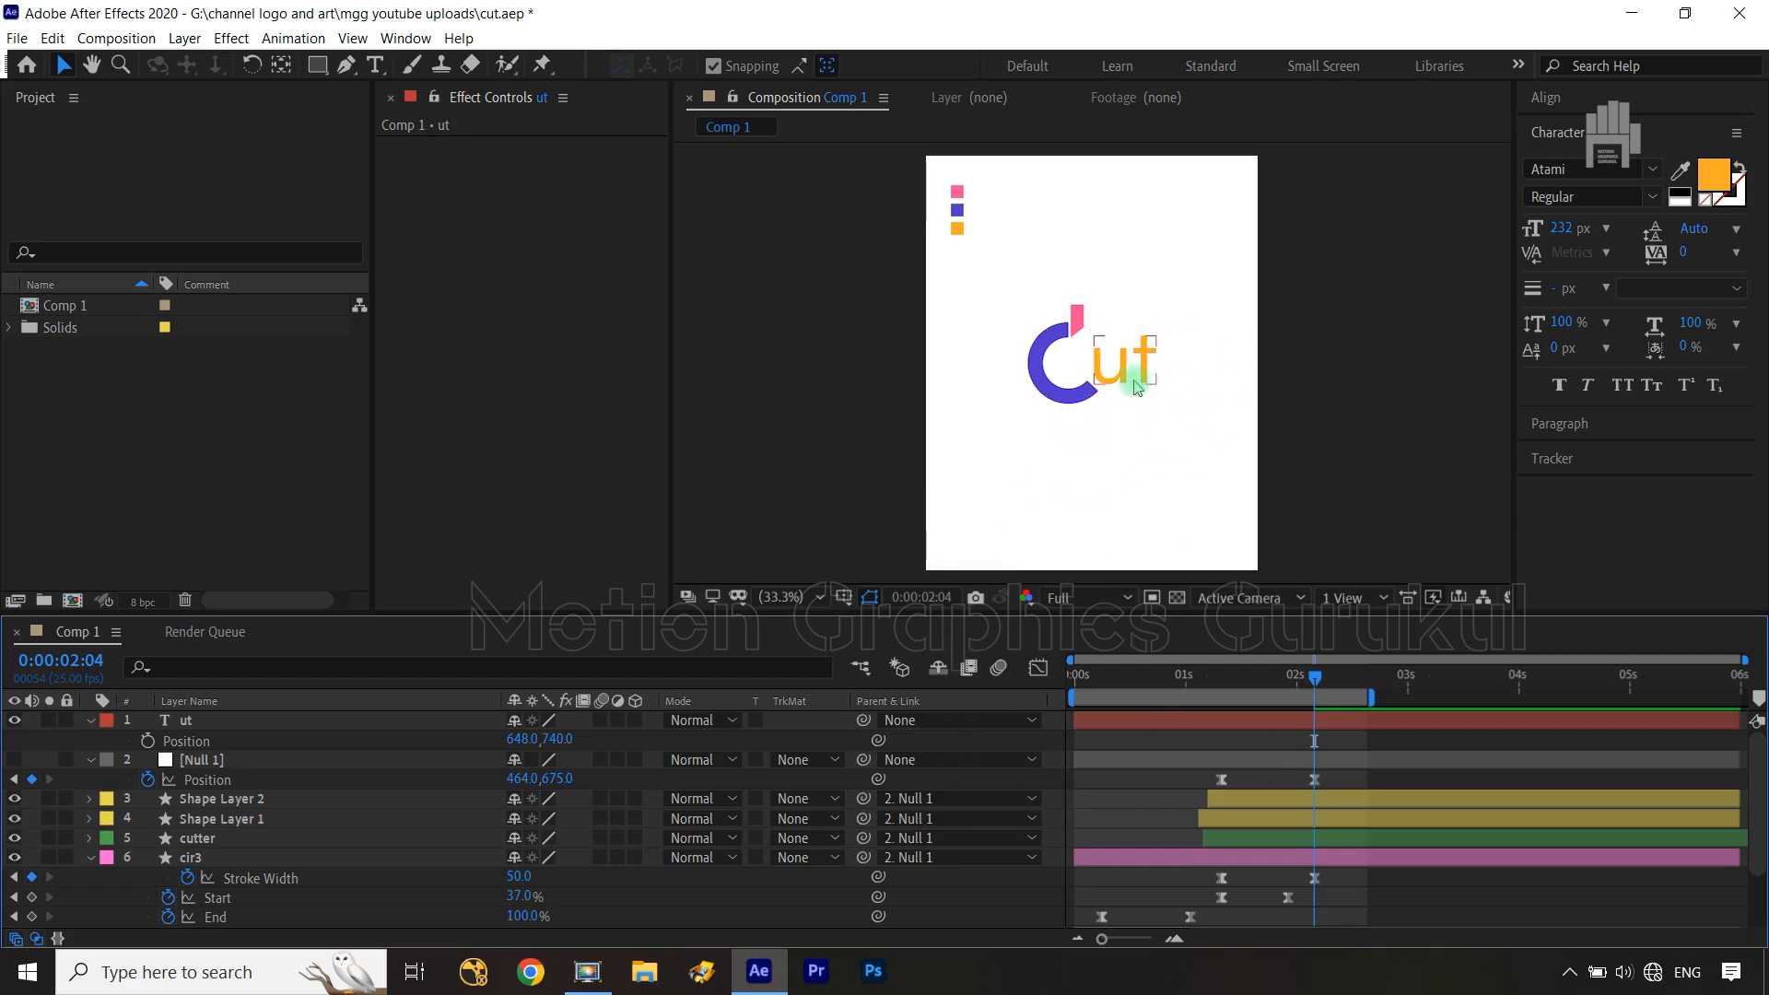
# Add a text animator with Position, Rotation and Scale properties to the ut layer
pyautogui.click(161, 719)
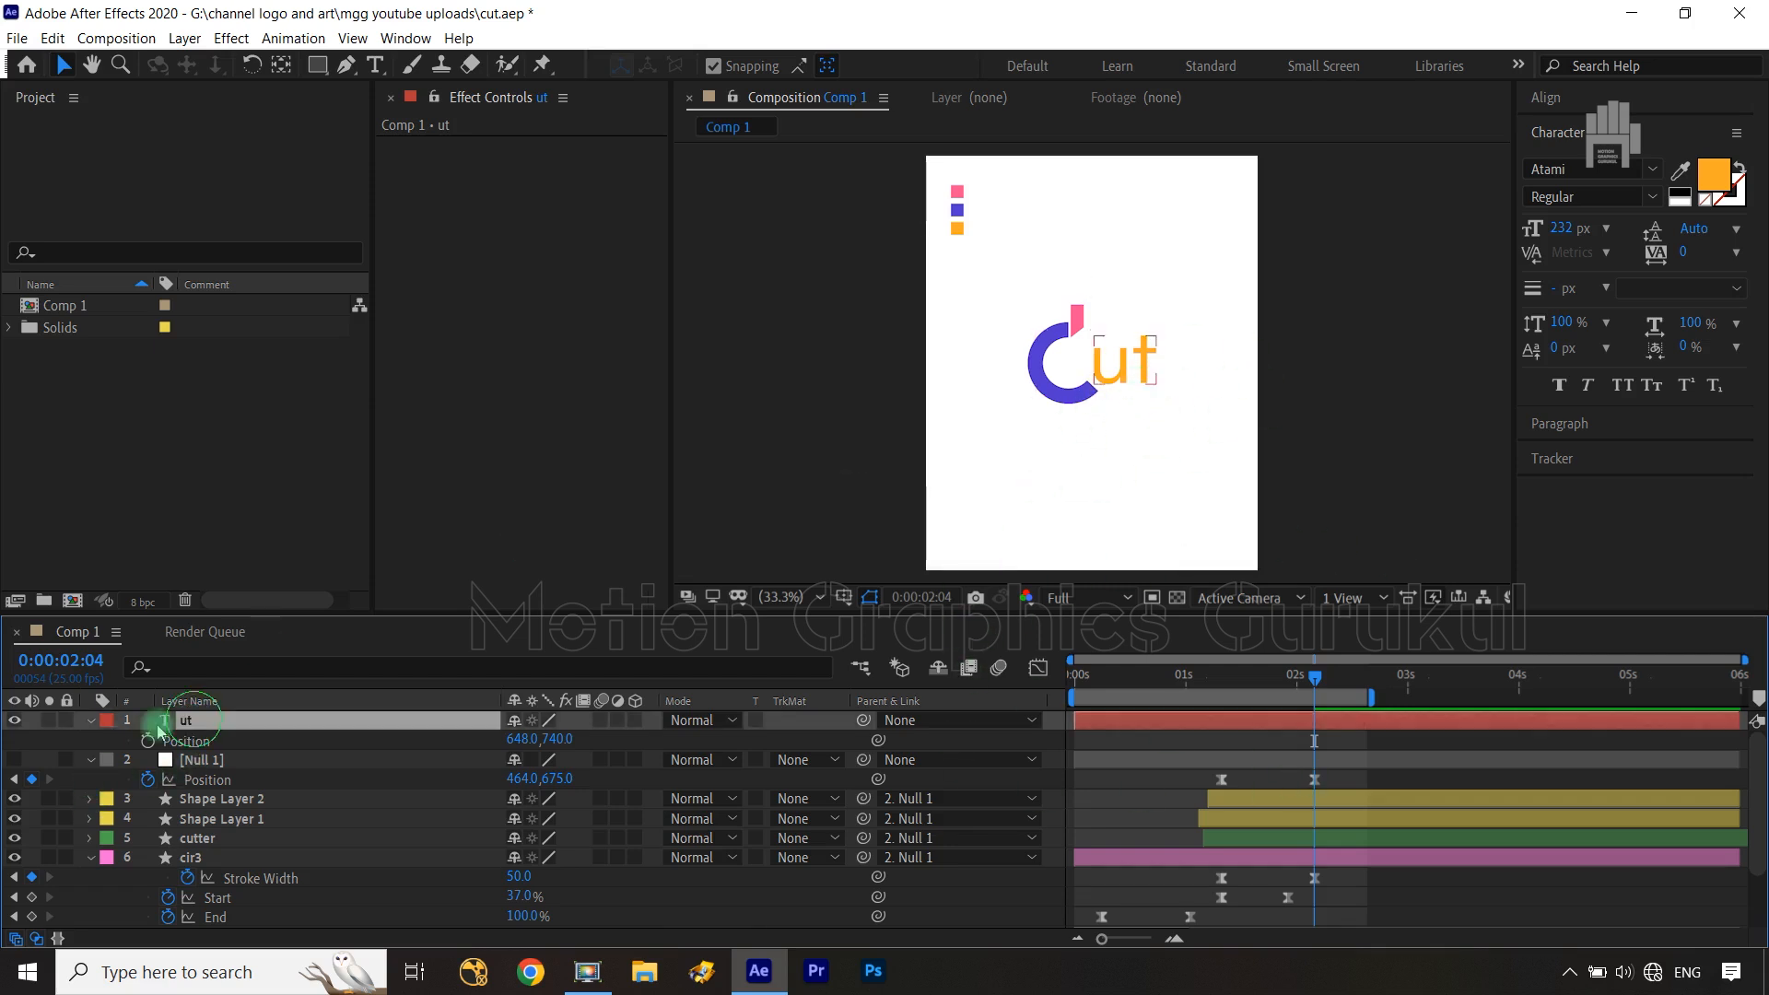
pyautogui.click(89, 725)
pyautogui.click(88, 721)
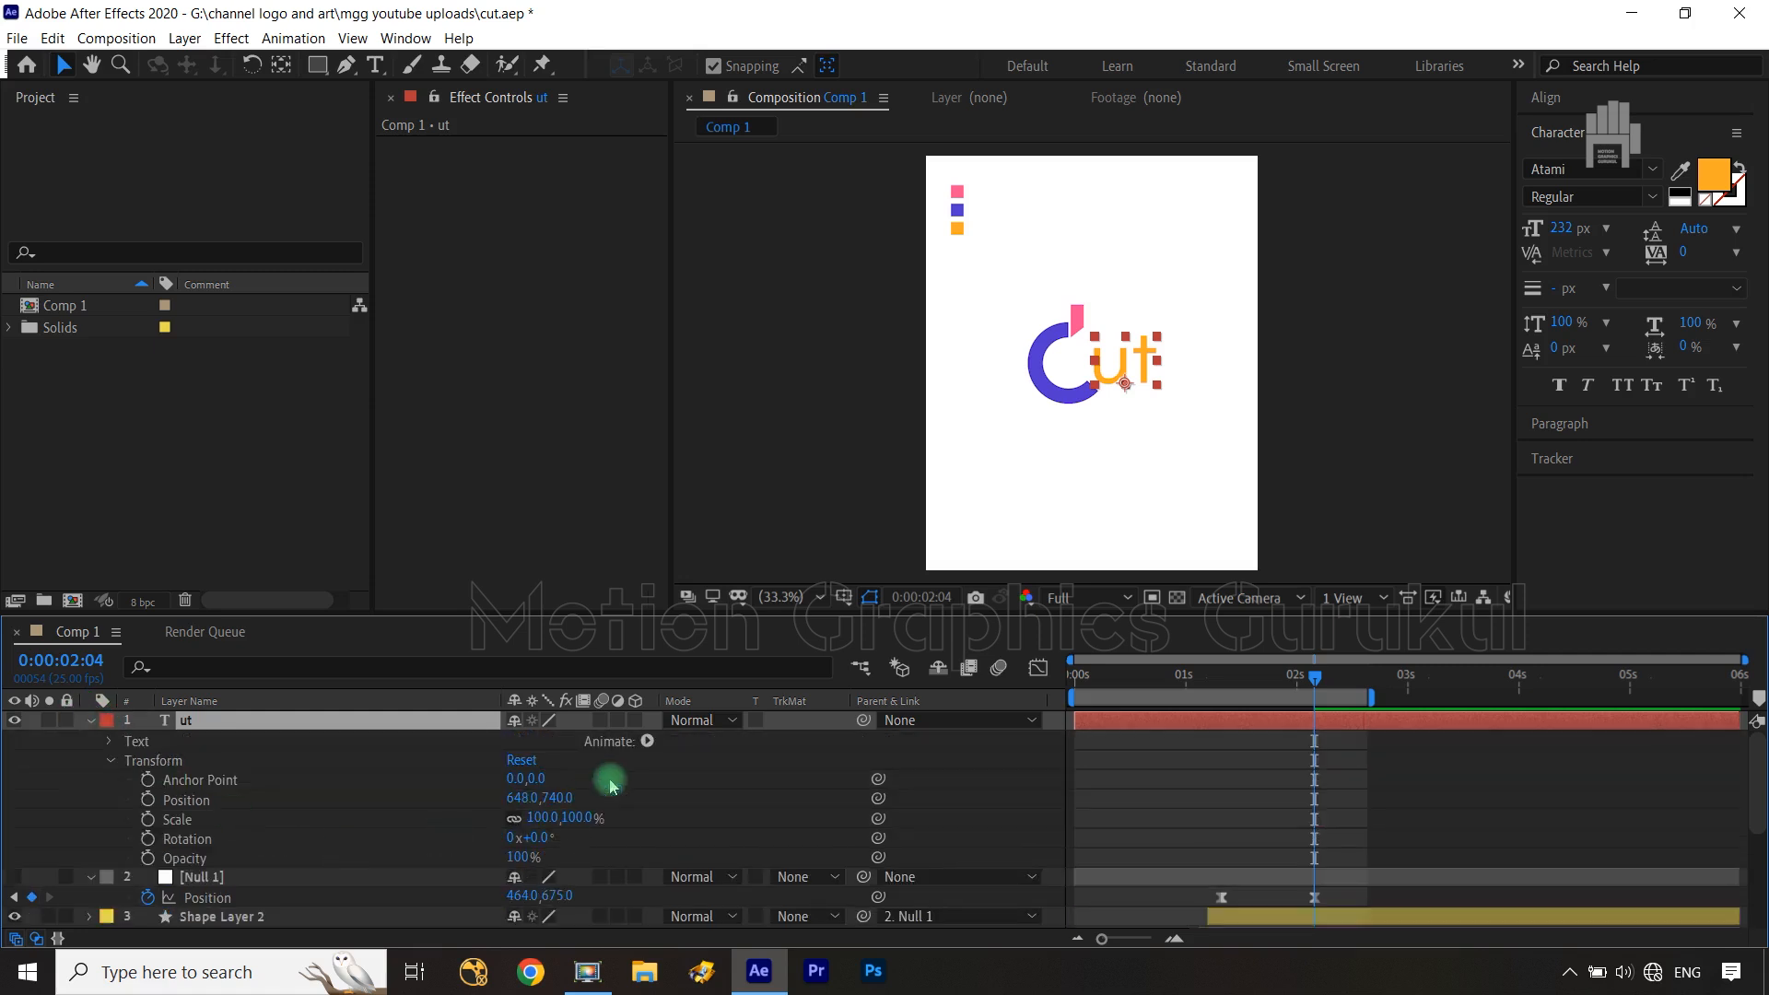
pyautogui.click(647, 741)
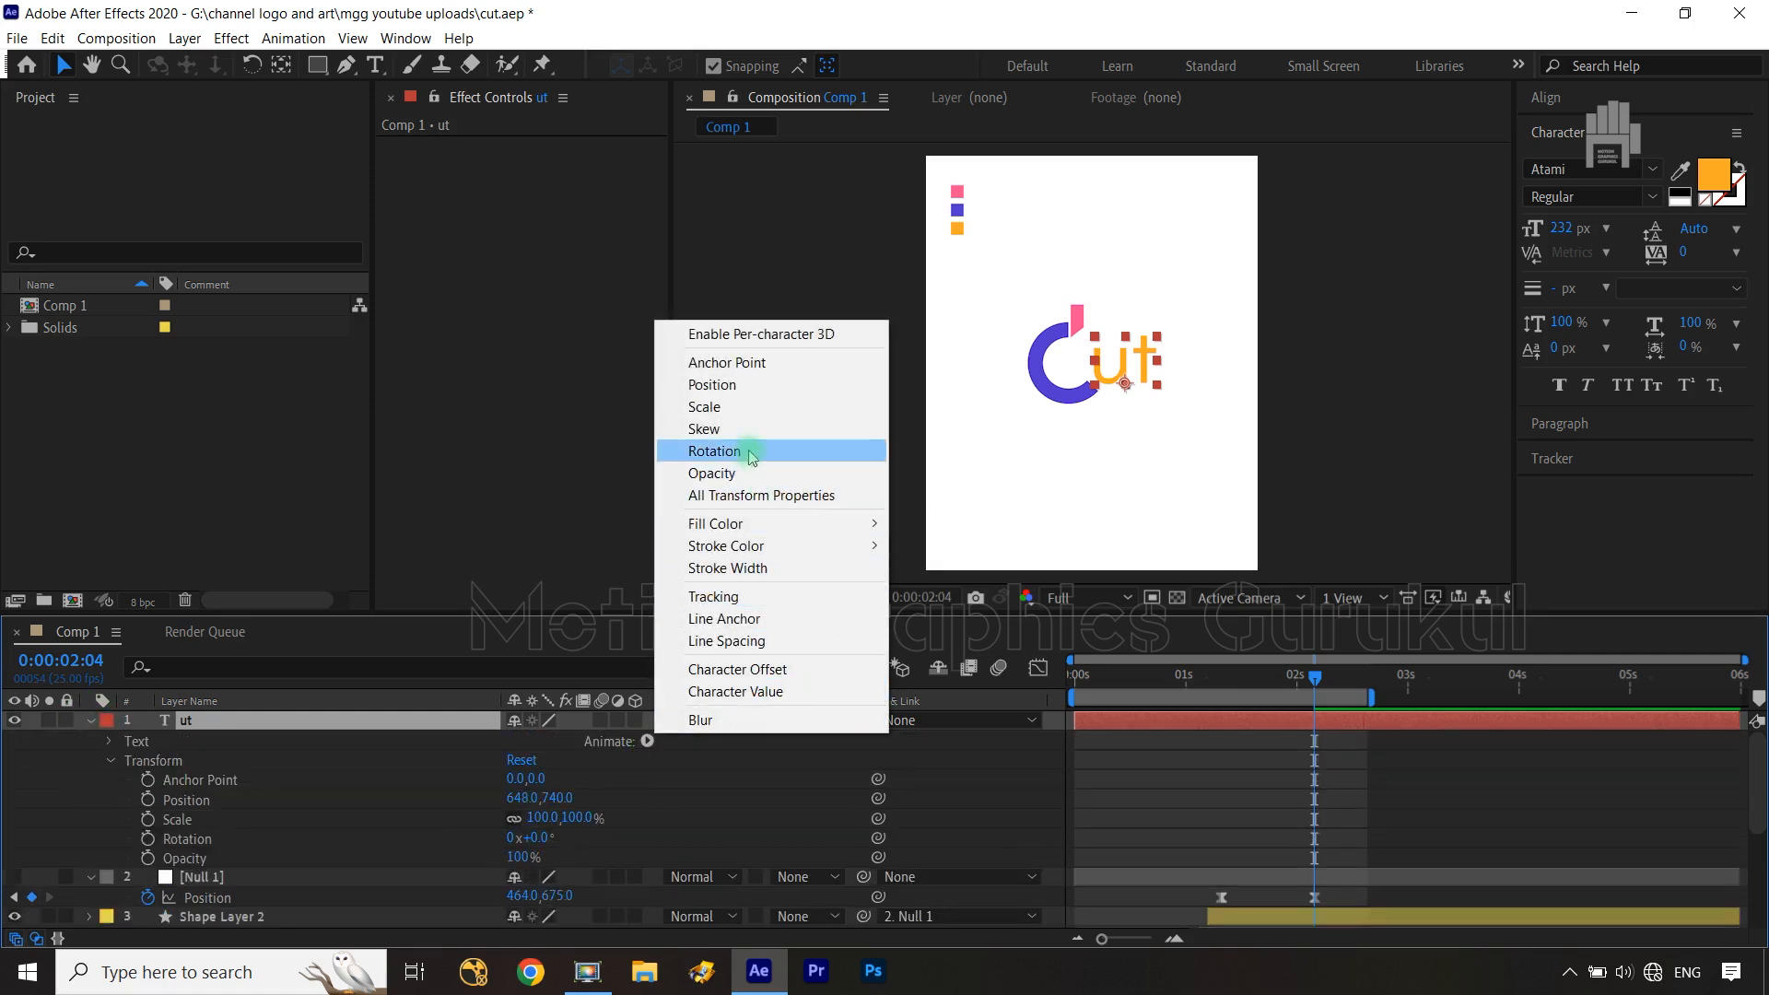
pyautogui.click(751, 387)
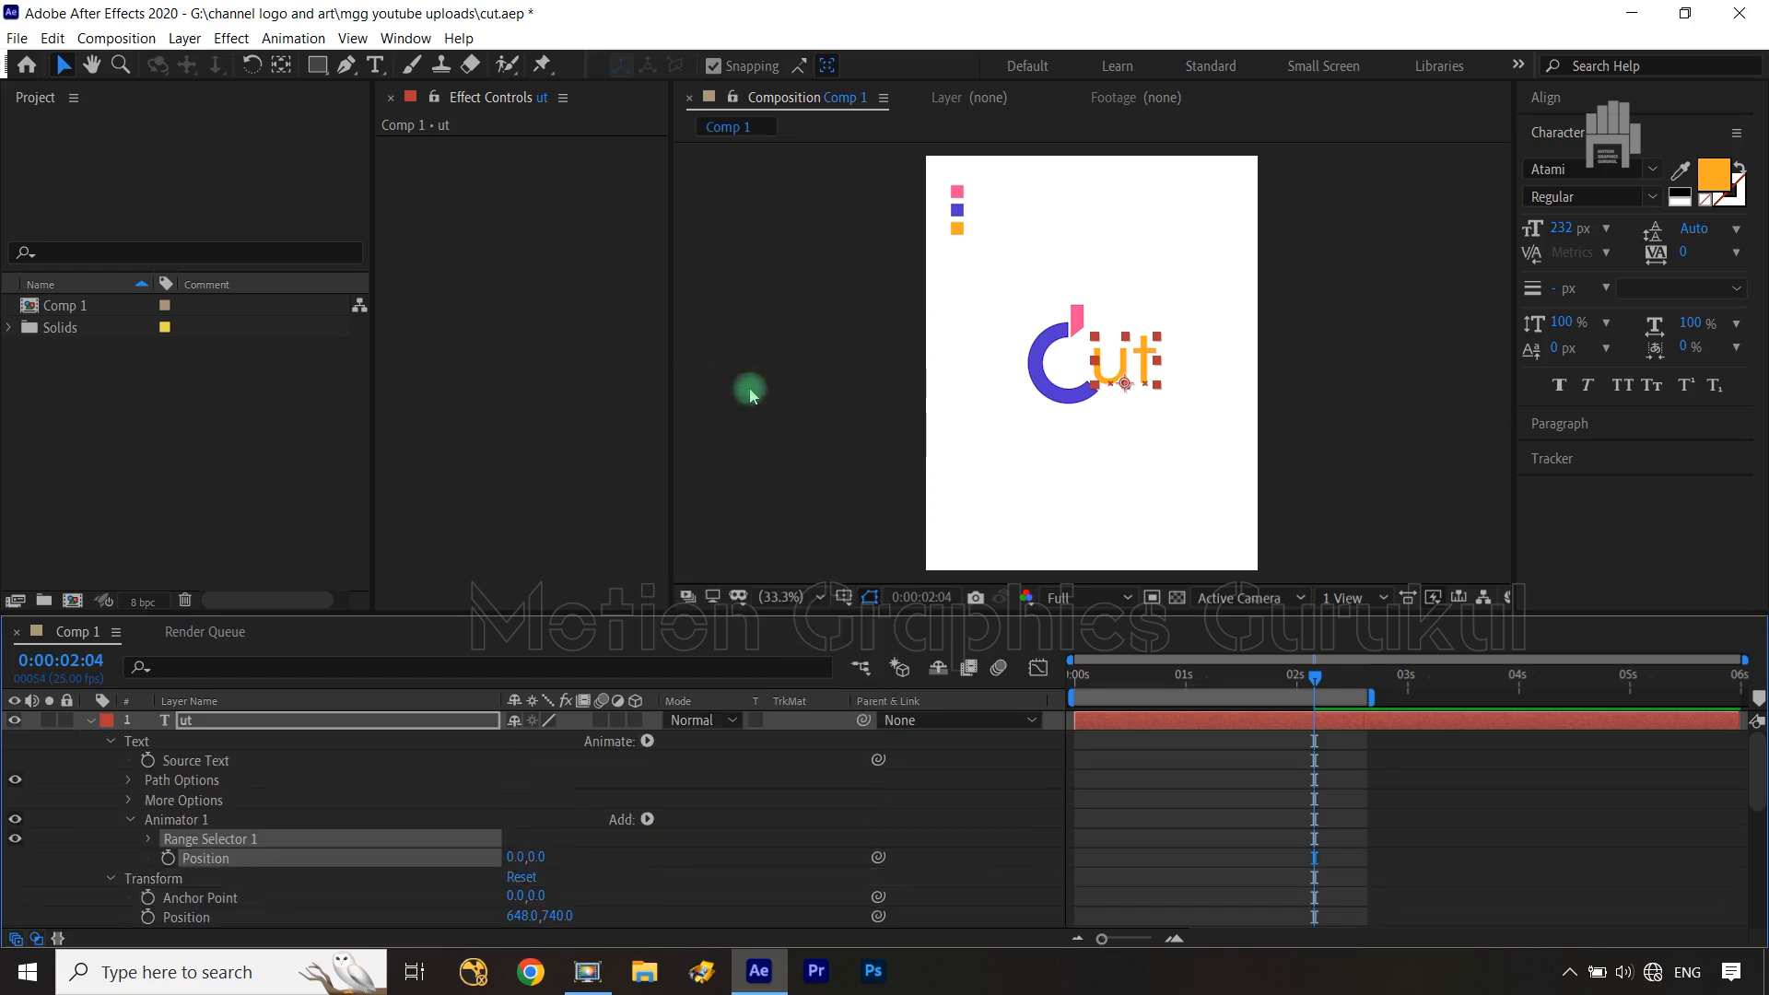
pyautogui.click(648, 819)
pyautogui.moveTo(700, 824)
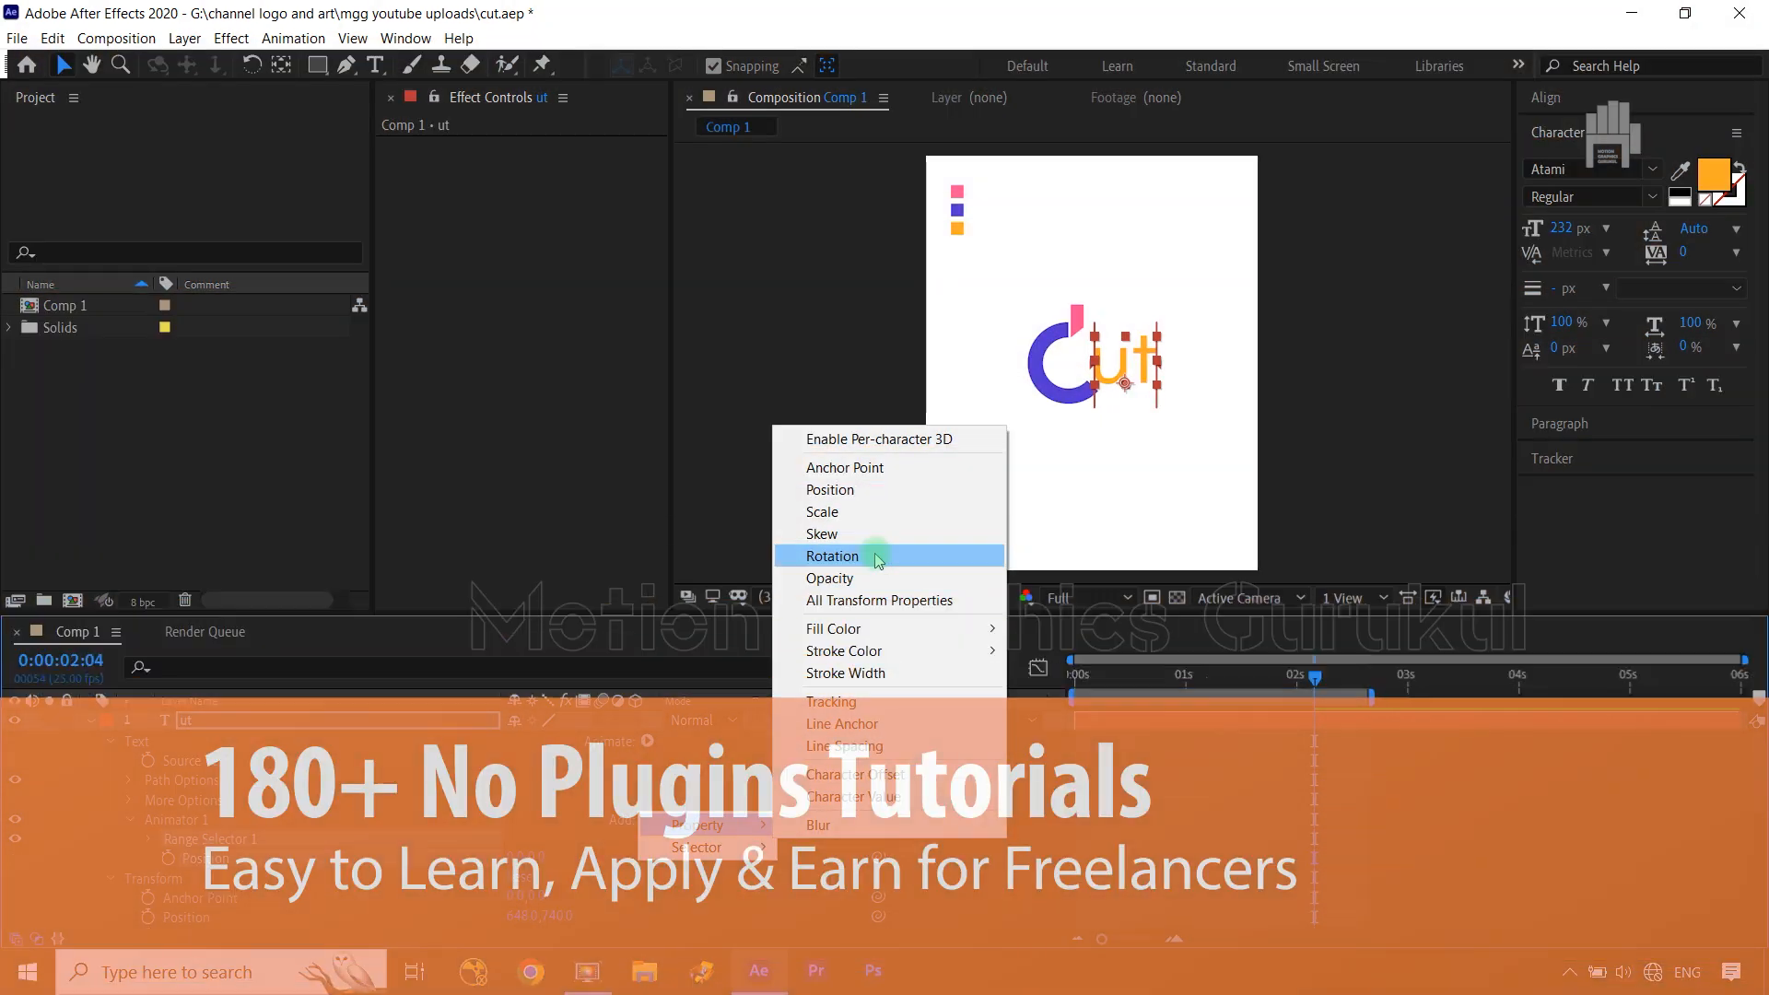
pyautogui.click(875, 556)
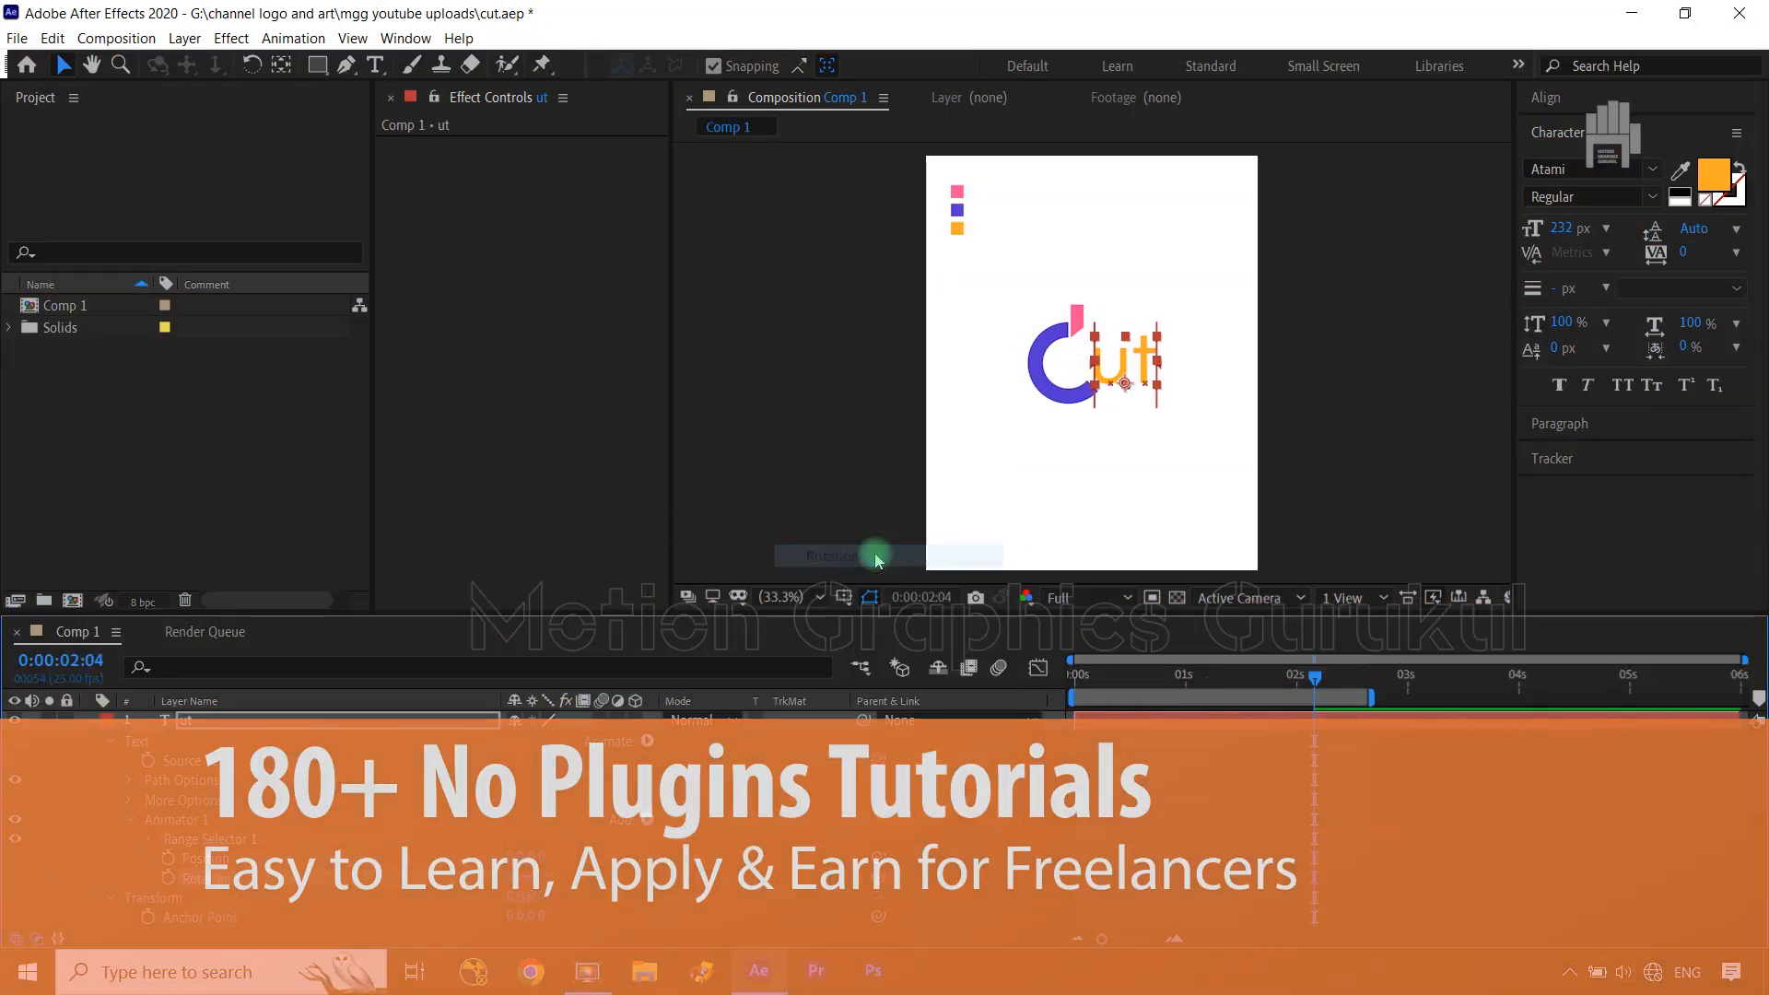
pyautogui.click(647, 818)
pyautogui.moveTo(728, 824)
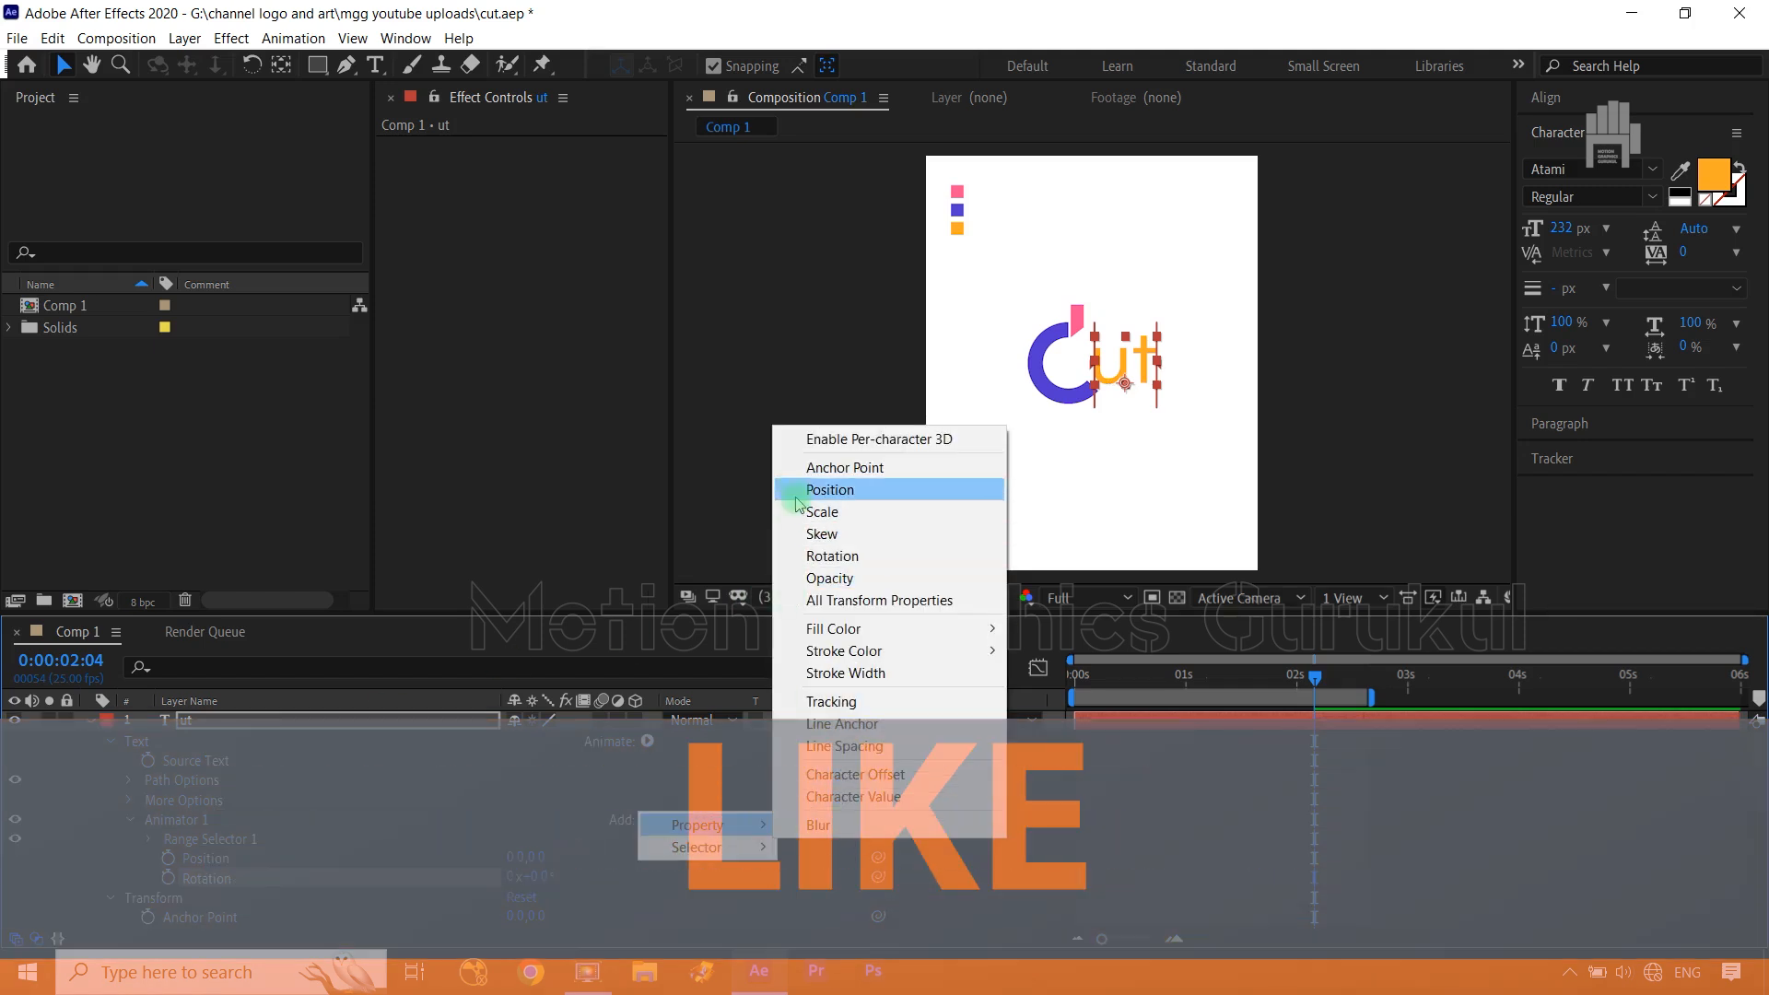
pyautogui.click(811, 512)
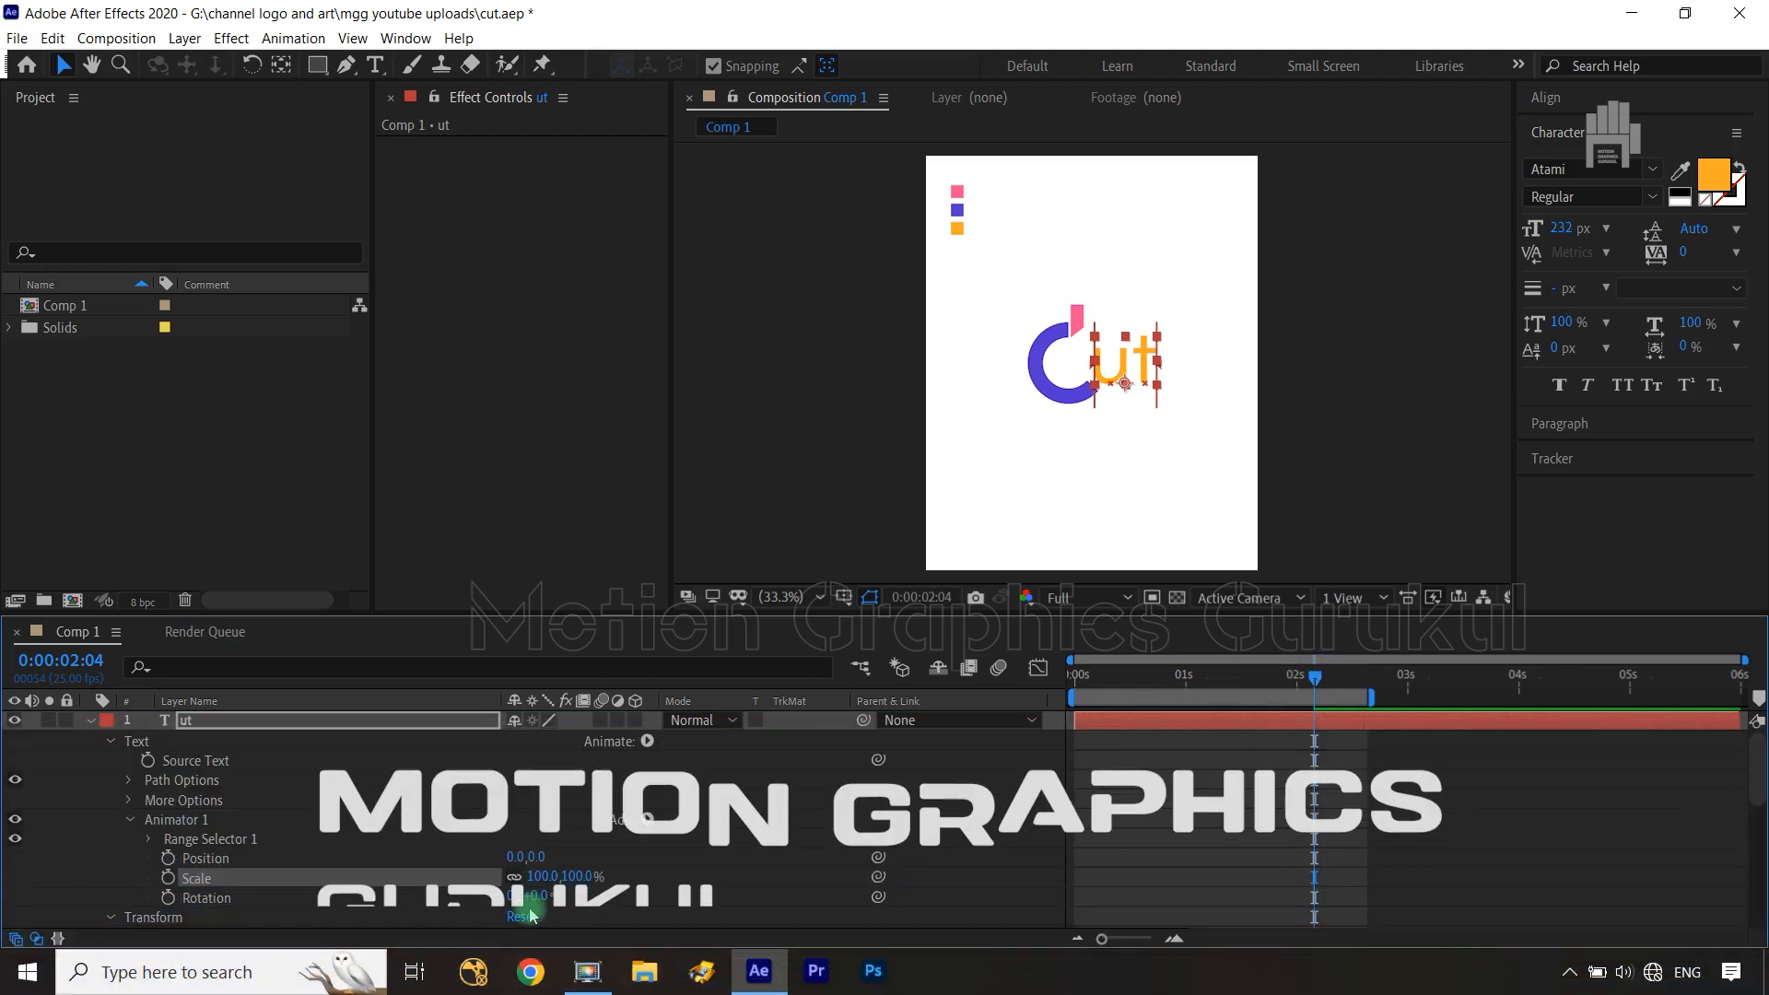
# Extend the work area end to just before 4 seconds and set the ut animator's Position to -156.0, 0.0, Scale to 0% and Rotation to 41°
pyautogui.moveTo(1372, 702); pyautogui.dragTo(1492, 700)
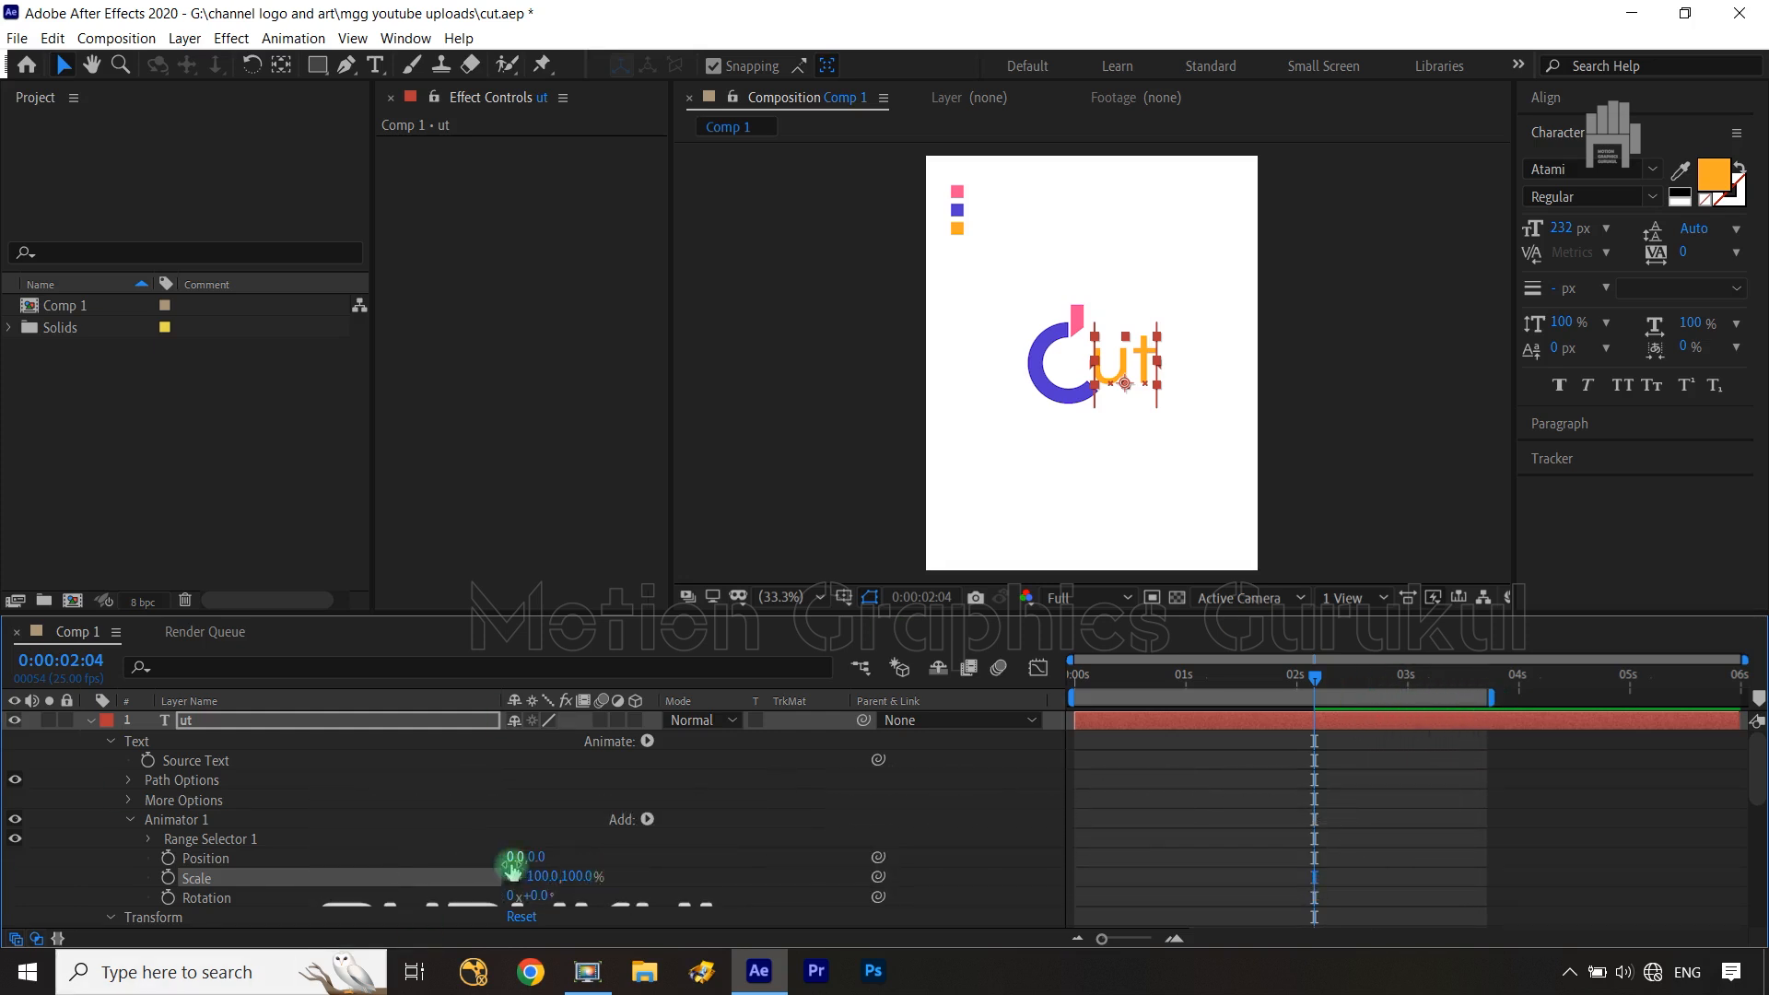
pyautogui.moveTo(489, 857); pyautogui.dragTo(341, 861)
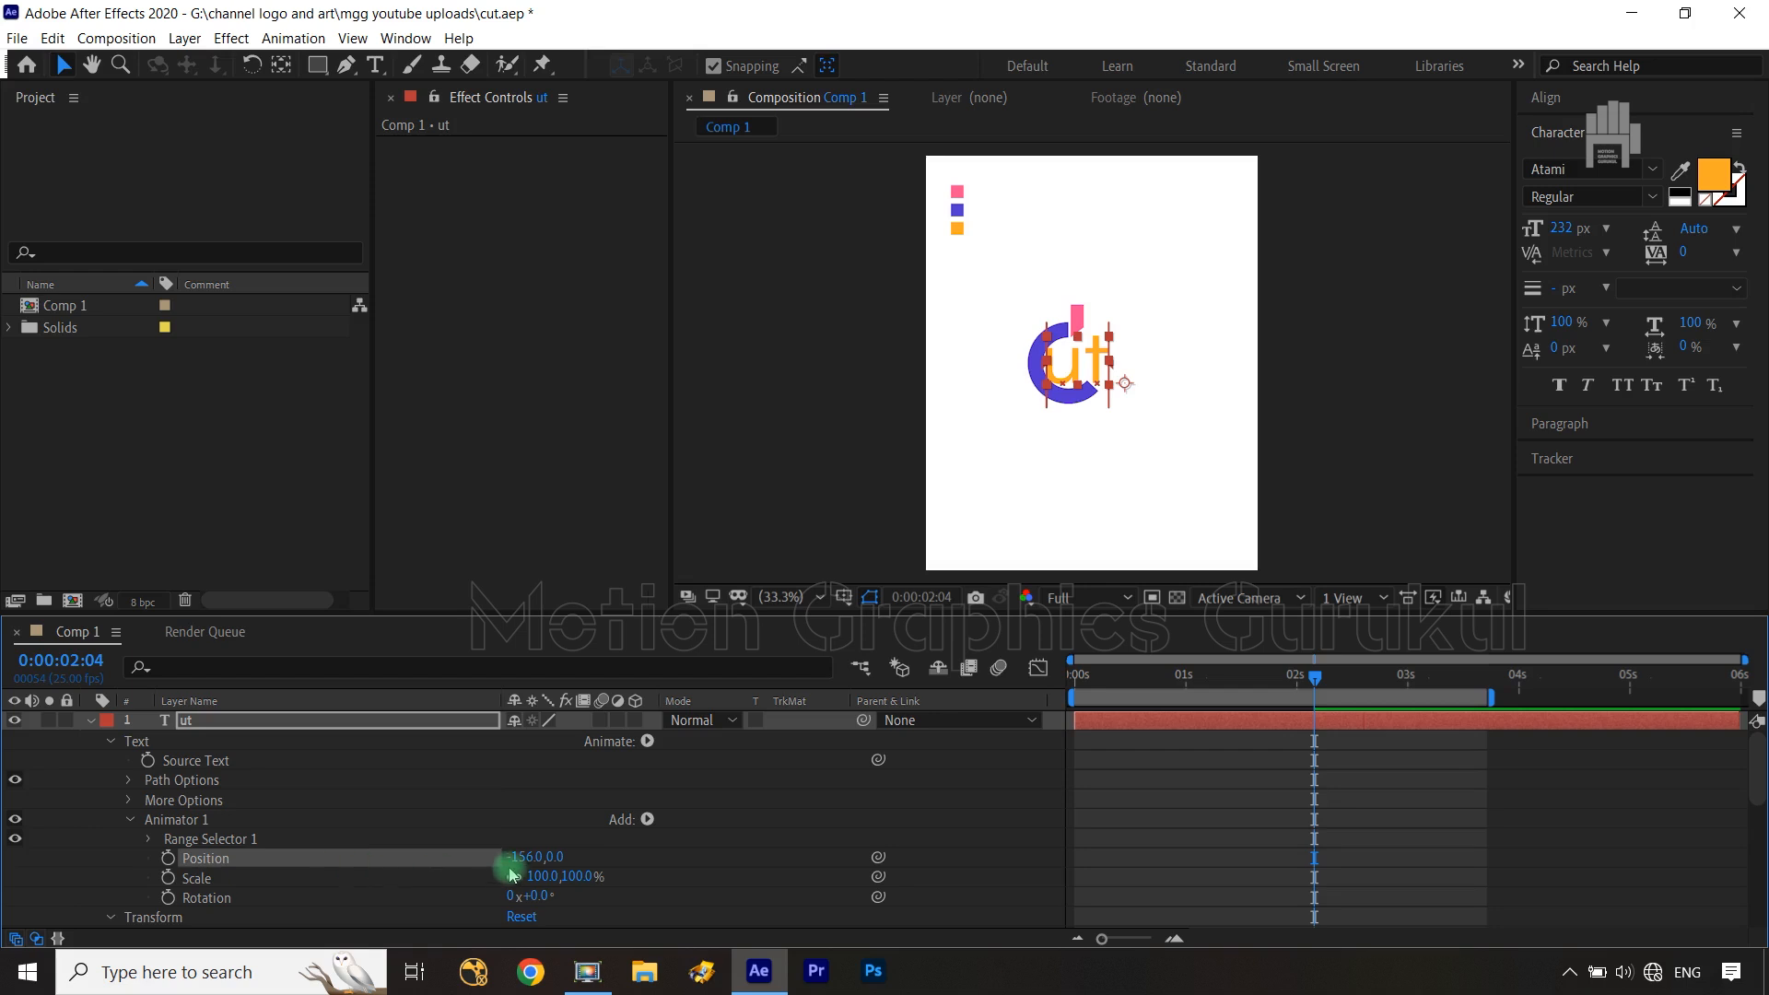
pyautogui.moveTo(541, 897); pyautogui.dragTo(589, 879)
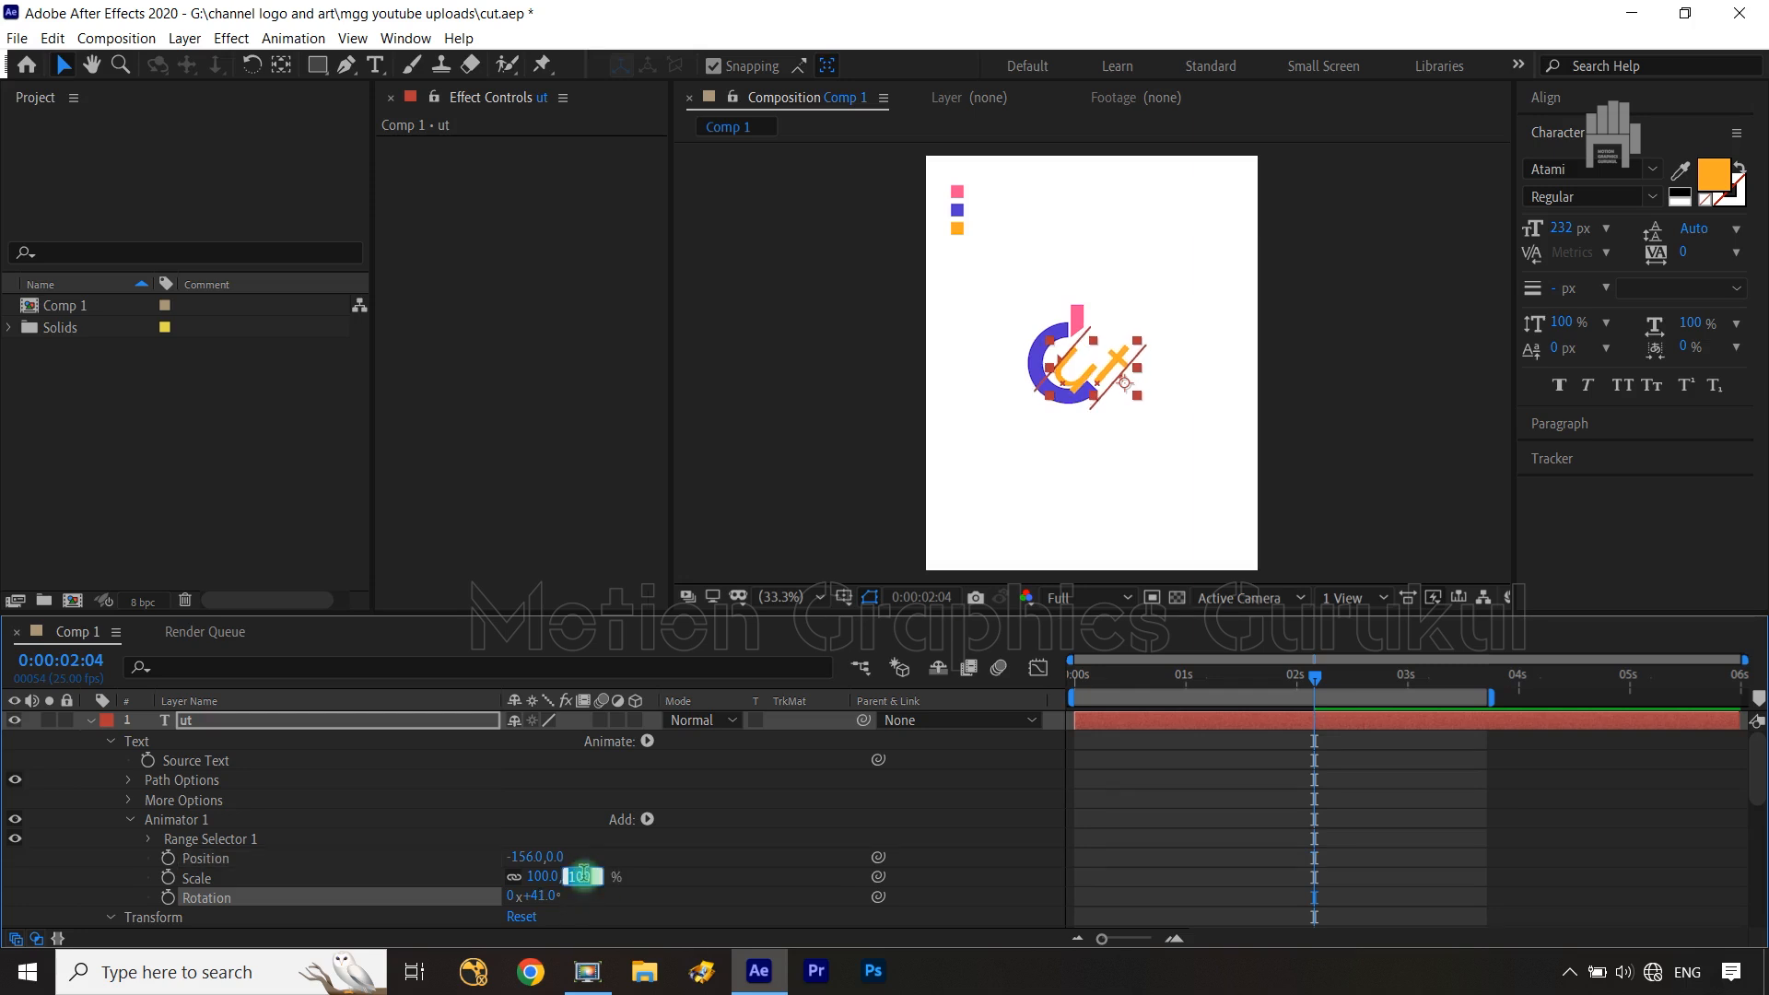
pyautogui.write('0')
pyautogui.click(815, 855)
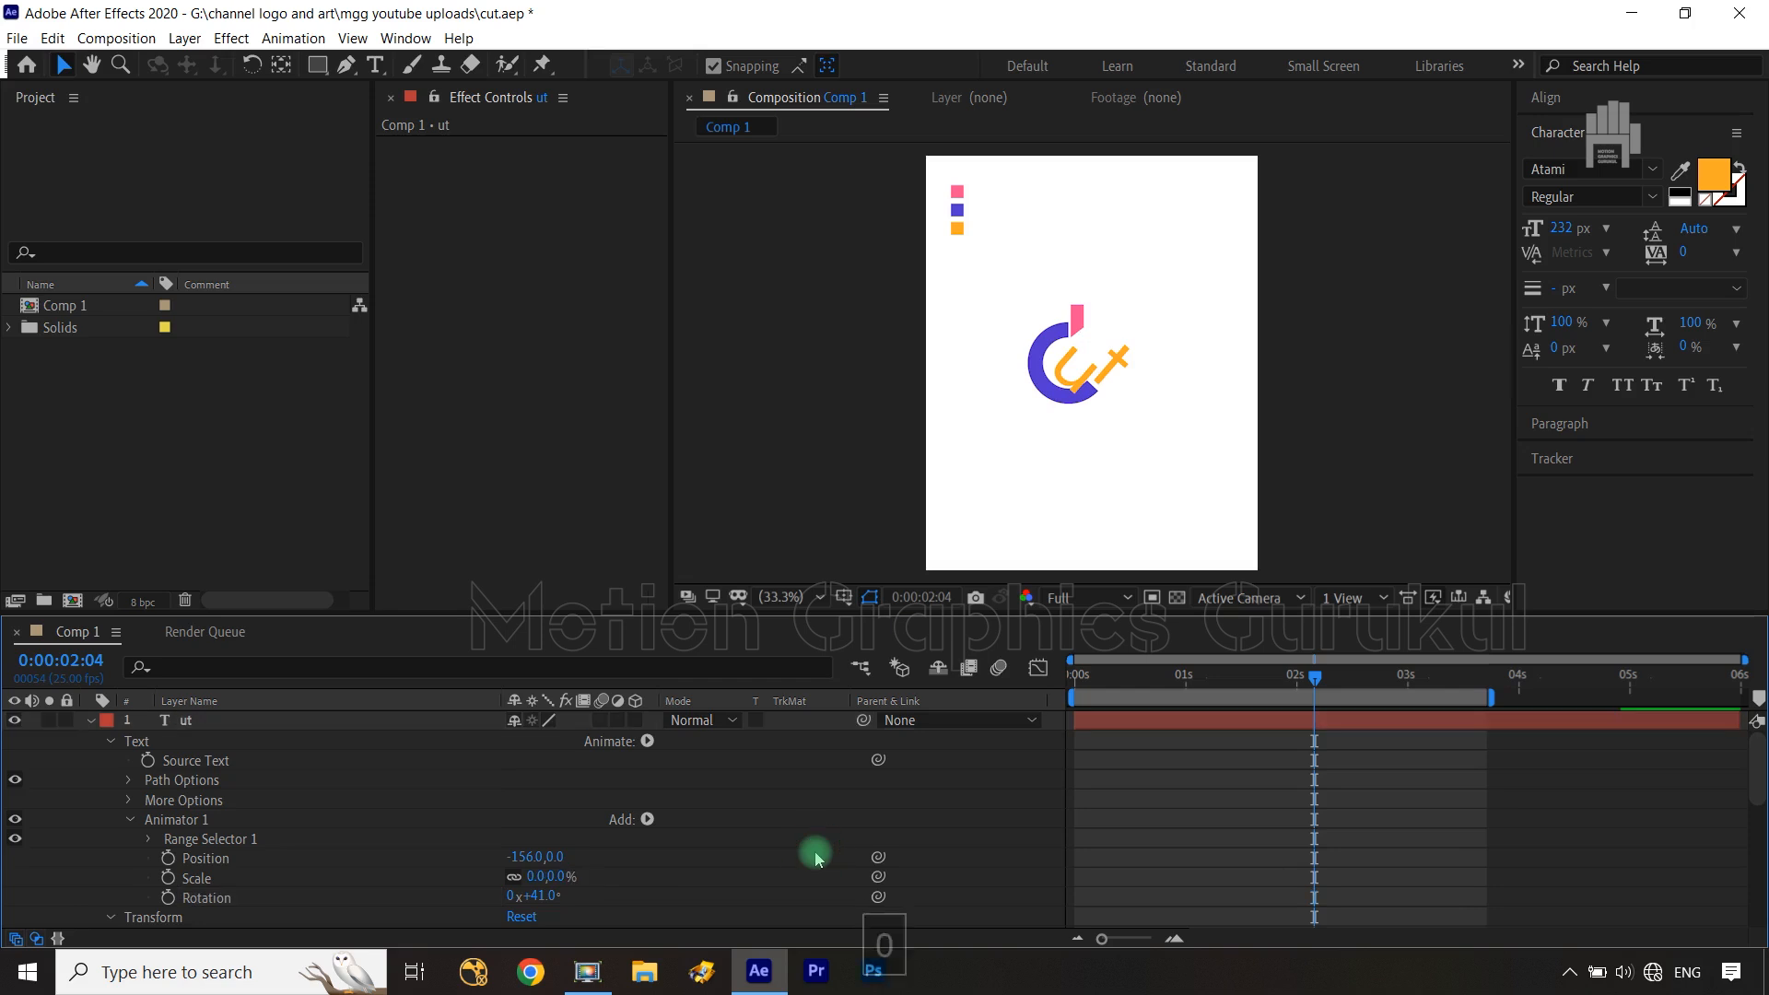
# Keyframe the ut Range Selector's Start at 0% at 0:00:01:08, in line with Null 1's first Position keyframe
pyautogui.scroll(-5, 1290, 801)
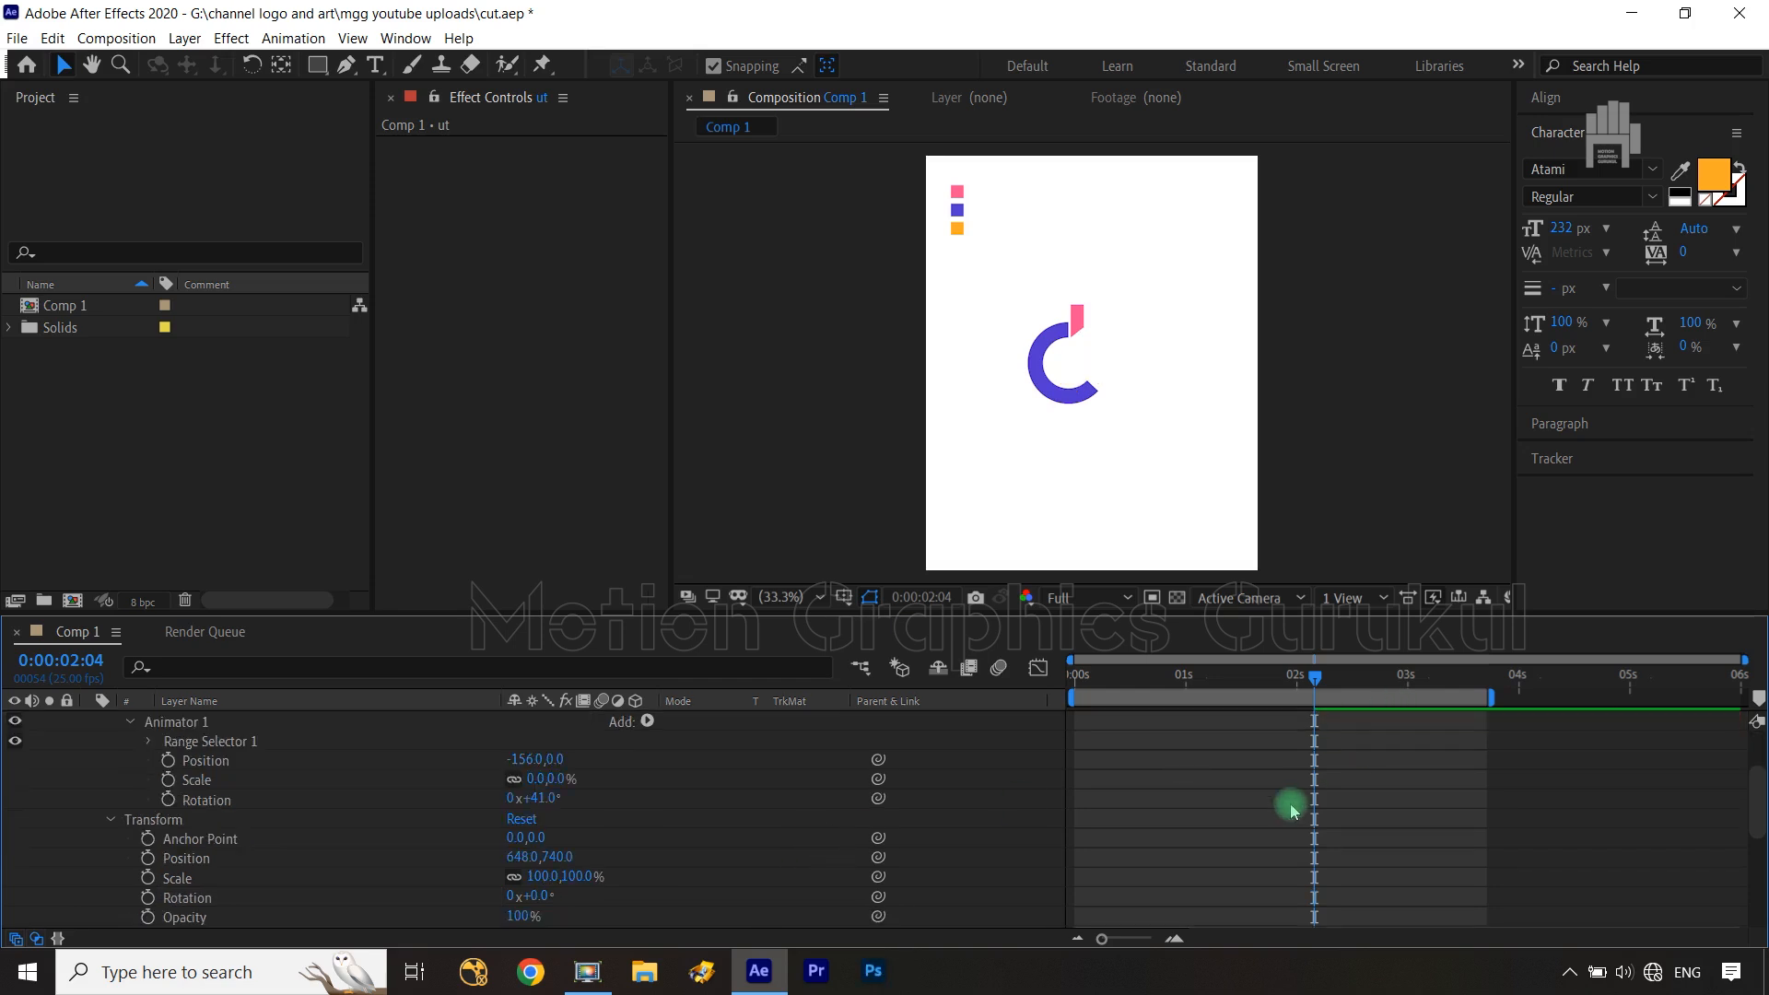
pyautogui.scroll(5, 1204, 808)
pyautogui.scroll(-5, 237, 833)
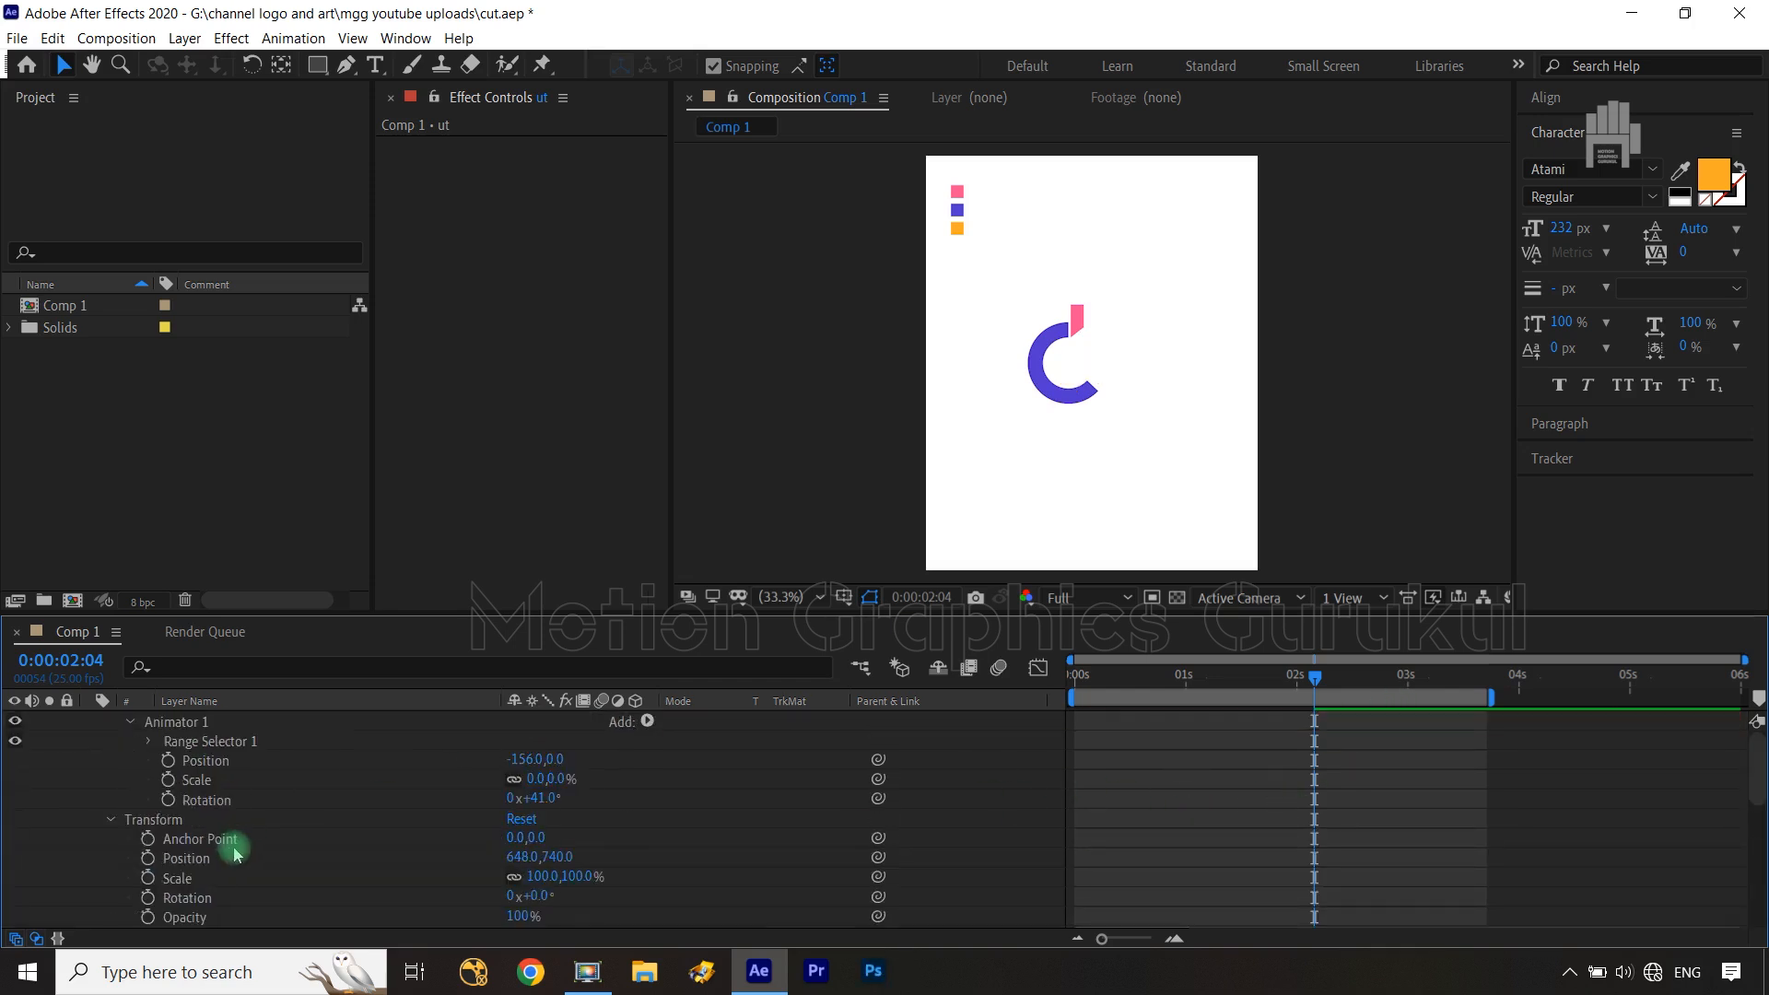
pyautogui.click(251, 840)
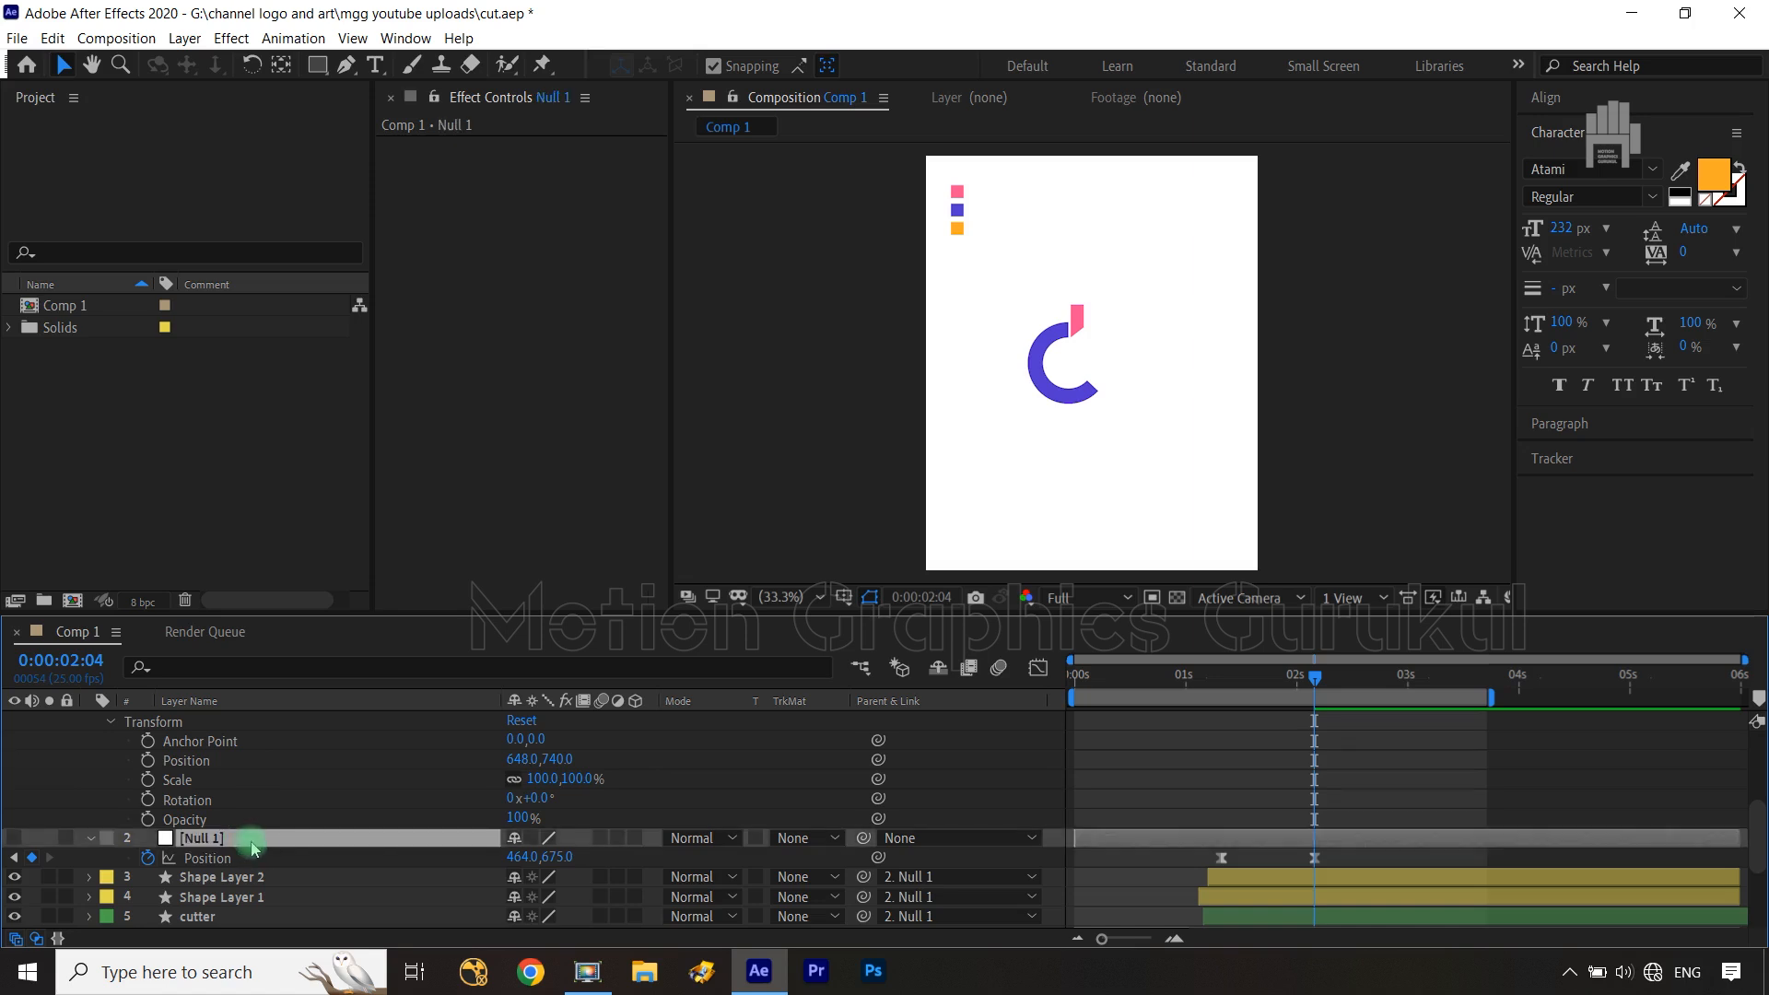
pyautogui.moveTo(1308, 682); pyautogui.dragTo(1227, 699)
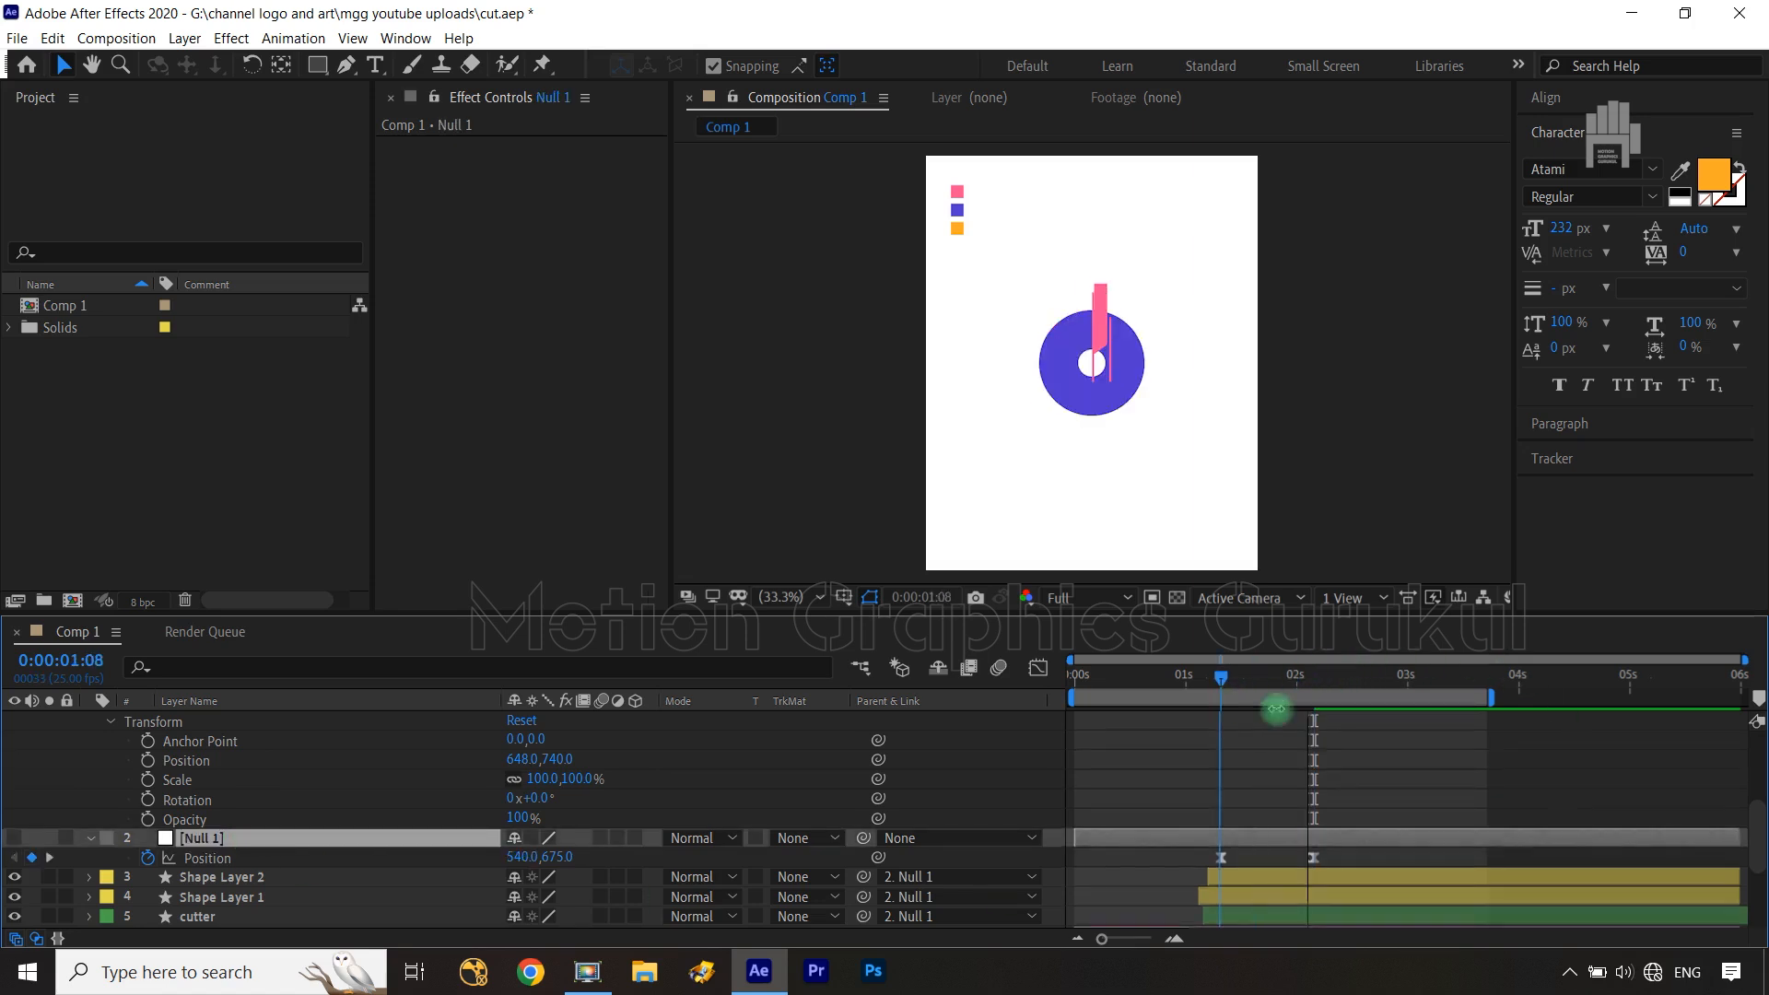
pyautogui.scroll(5, 244, 793)
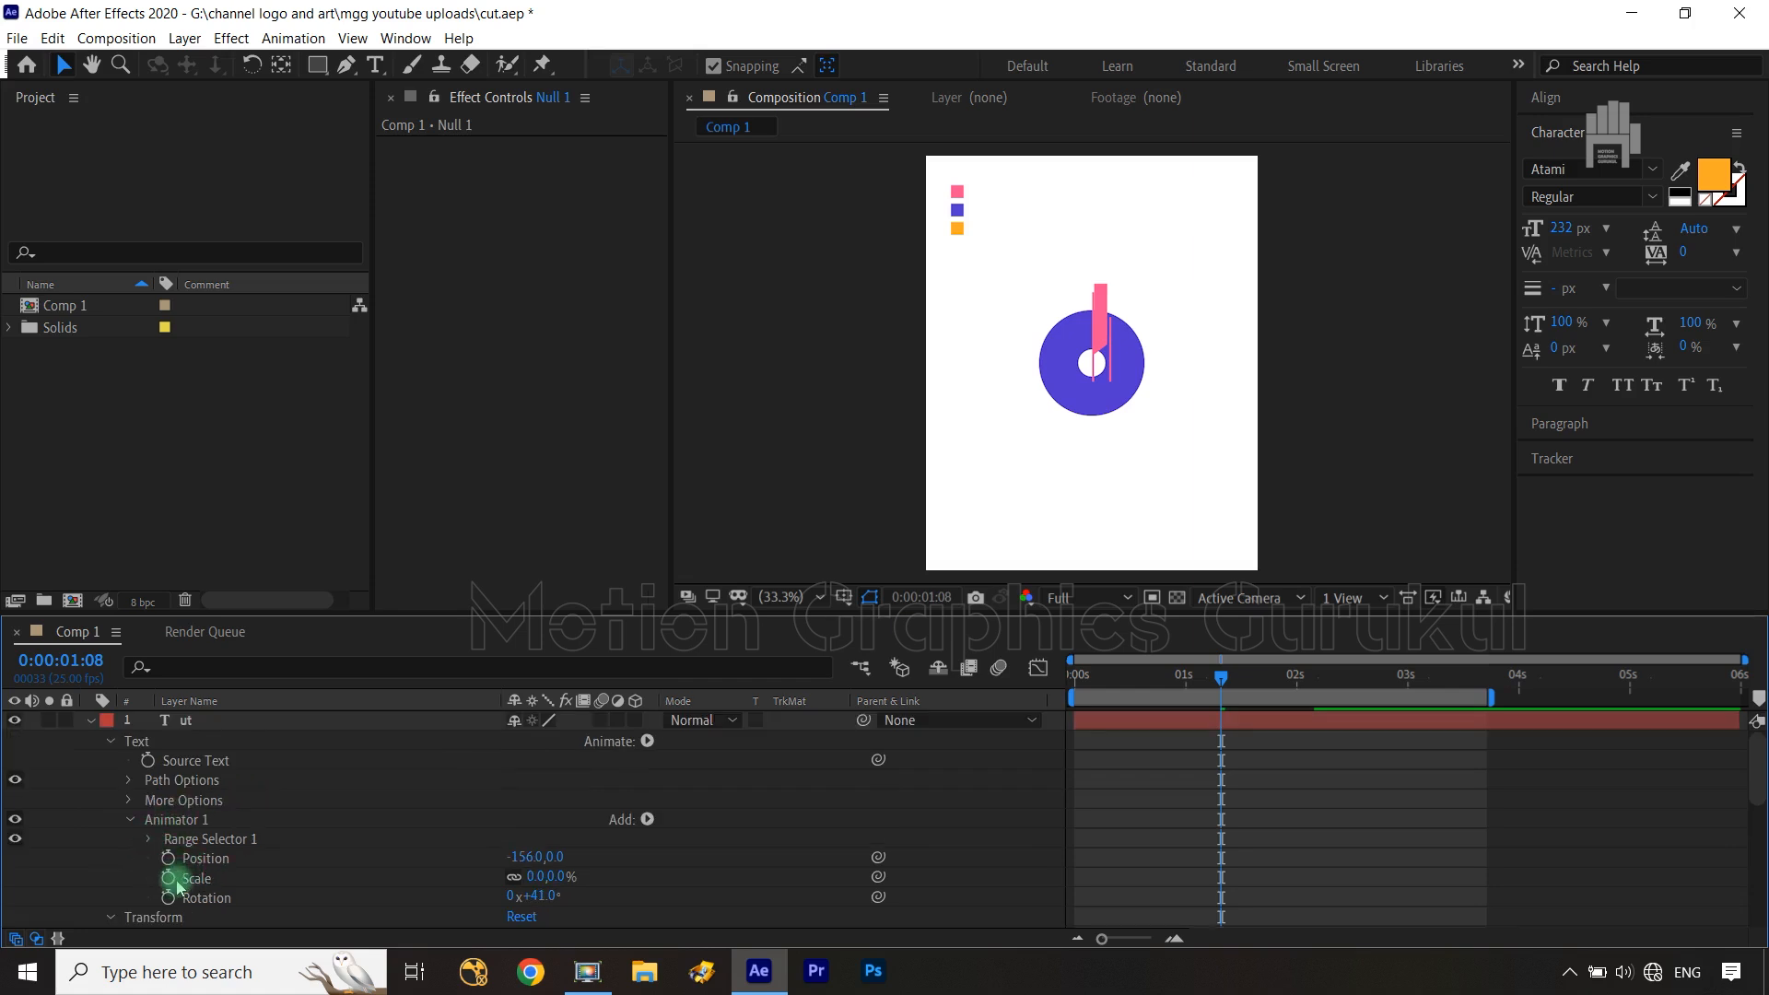
pyautogui.click(148, 838)
pyautogui.click(187, 858)
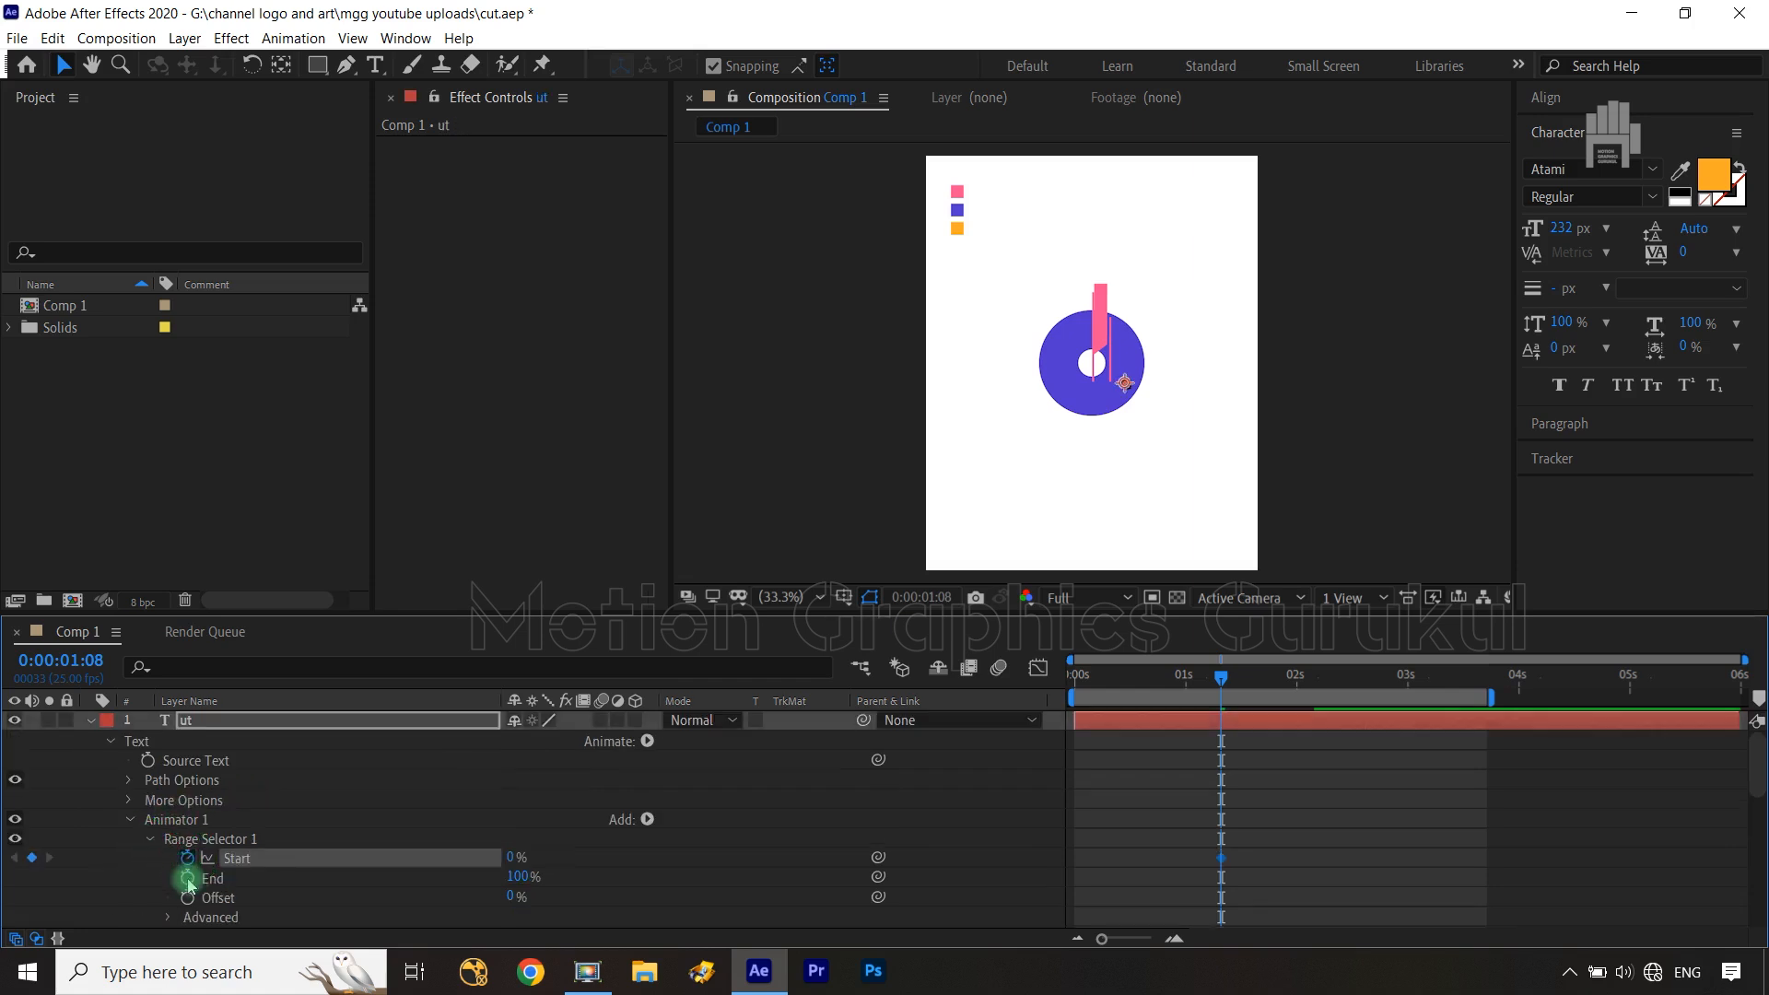
# Set the ut Range Selector's Start to 100% at 0:00:02:04, in line with Null 1's last Position keyframe
pyautogui.scroll(-6, 1393, 750)
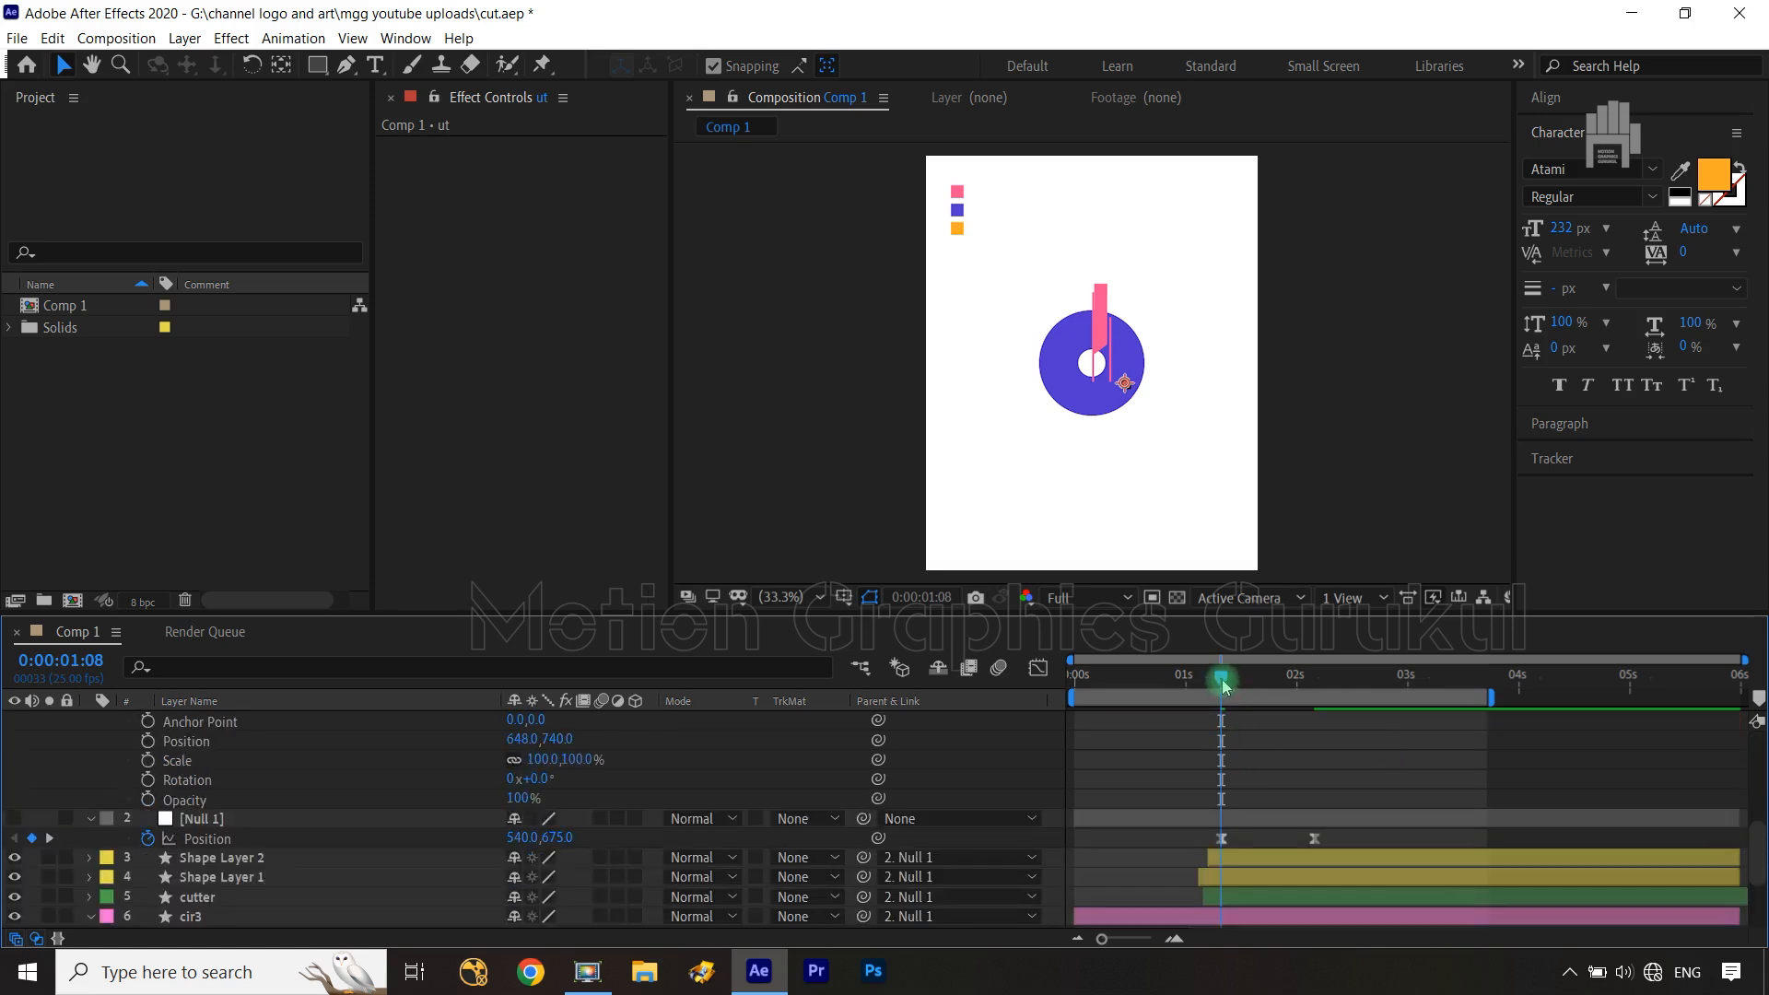
pyautogui.click(1315, 684)
pyautogui.click(191, 802)
pyautogui.click(610, 837)
pyautogui.scroll(5, 610, 836)
pyautogui.scroll(-5, 609, 837)
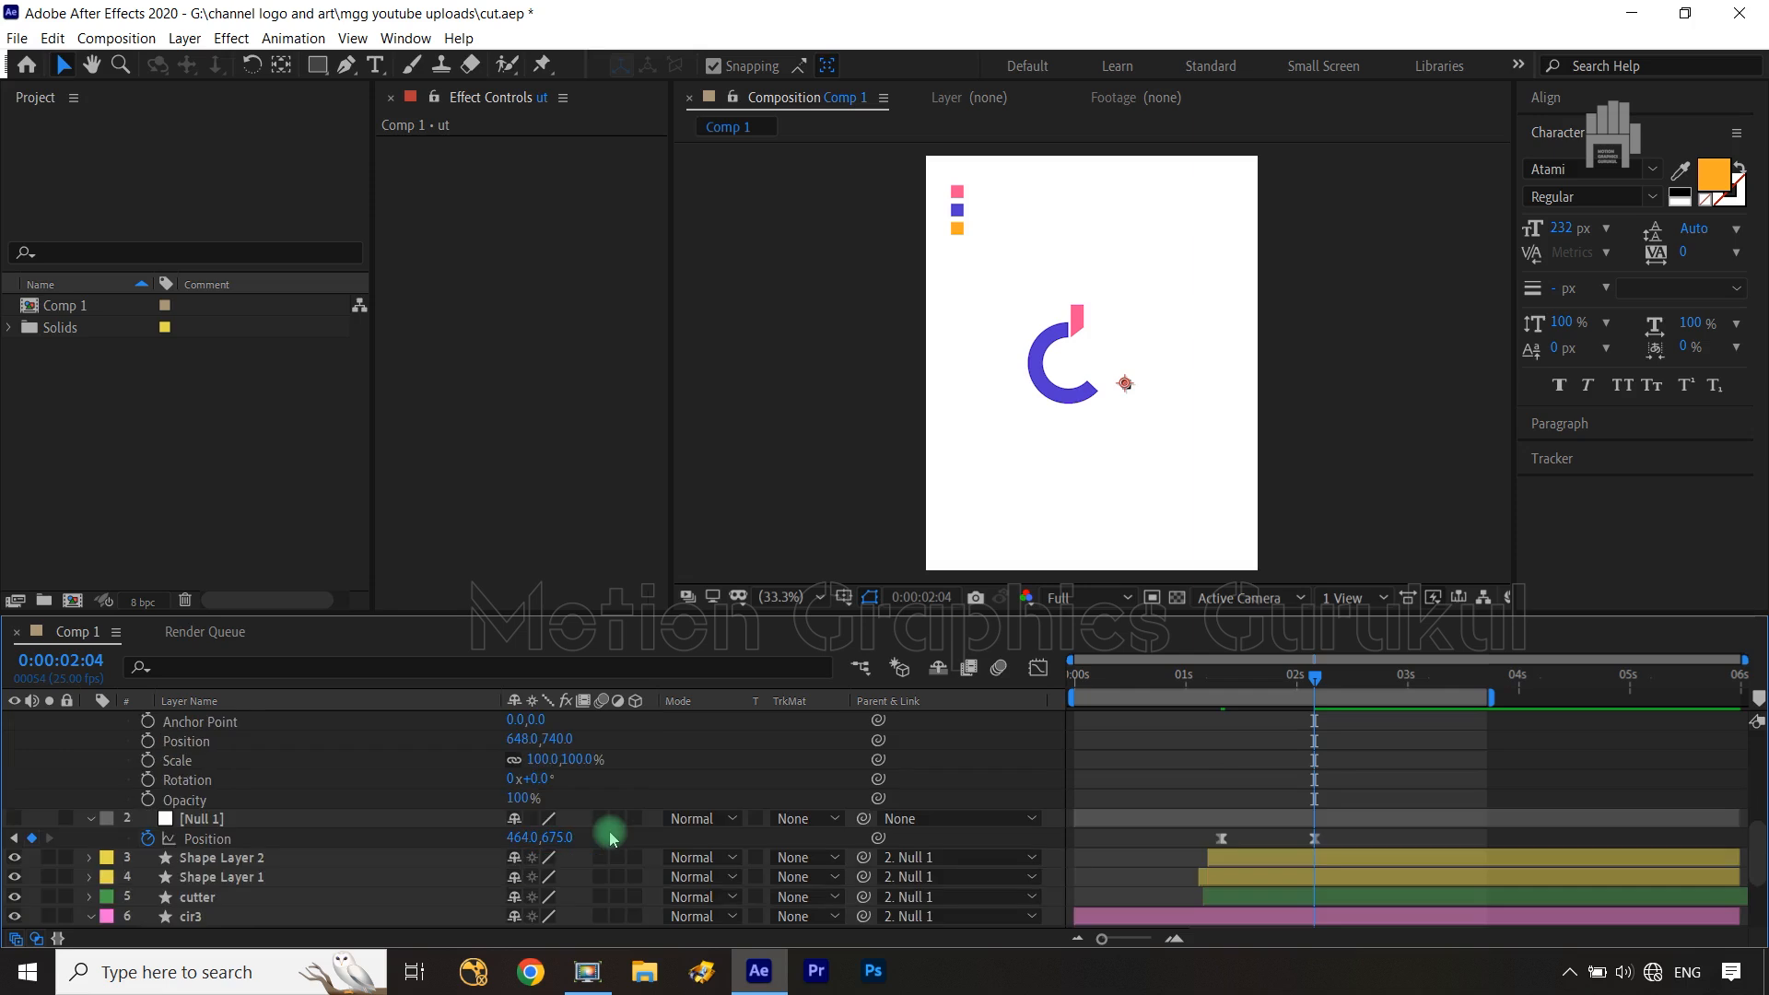
pyautogui.scroll(3, 610, 836)
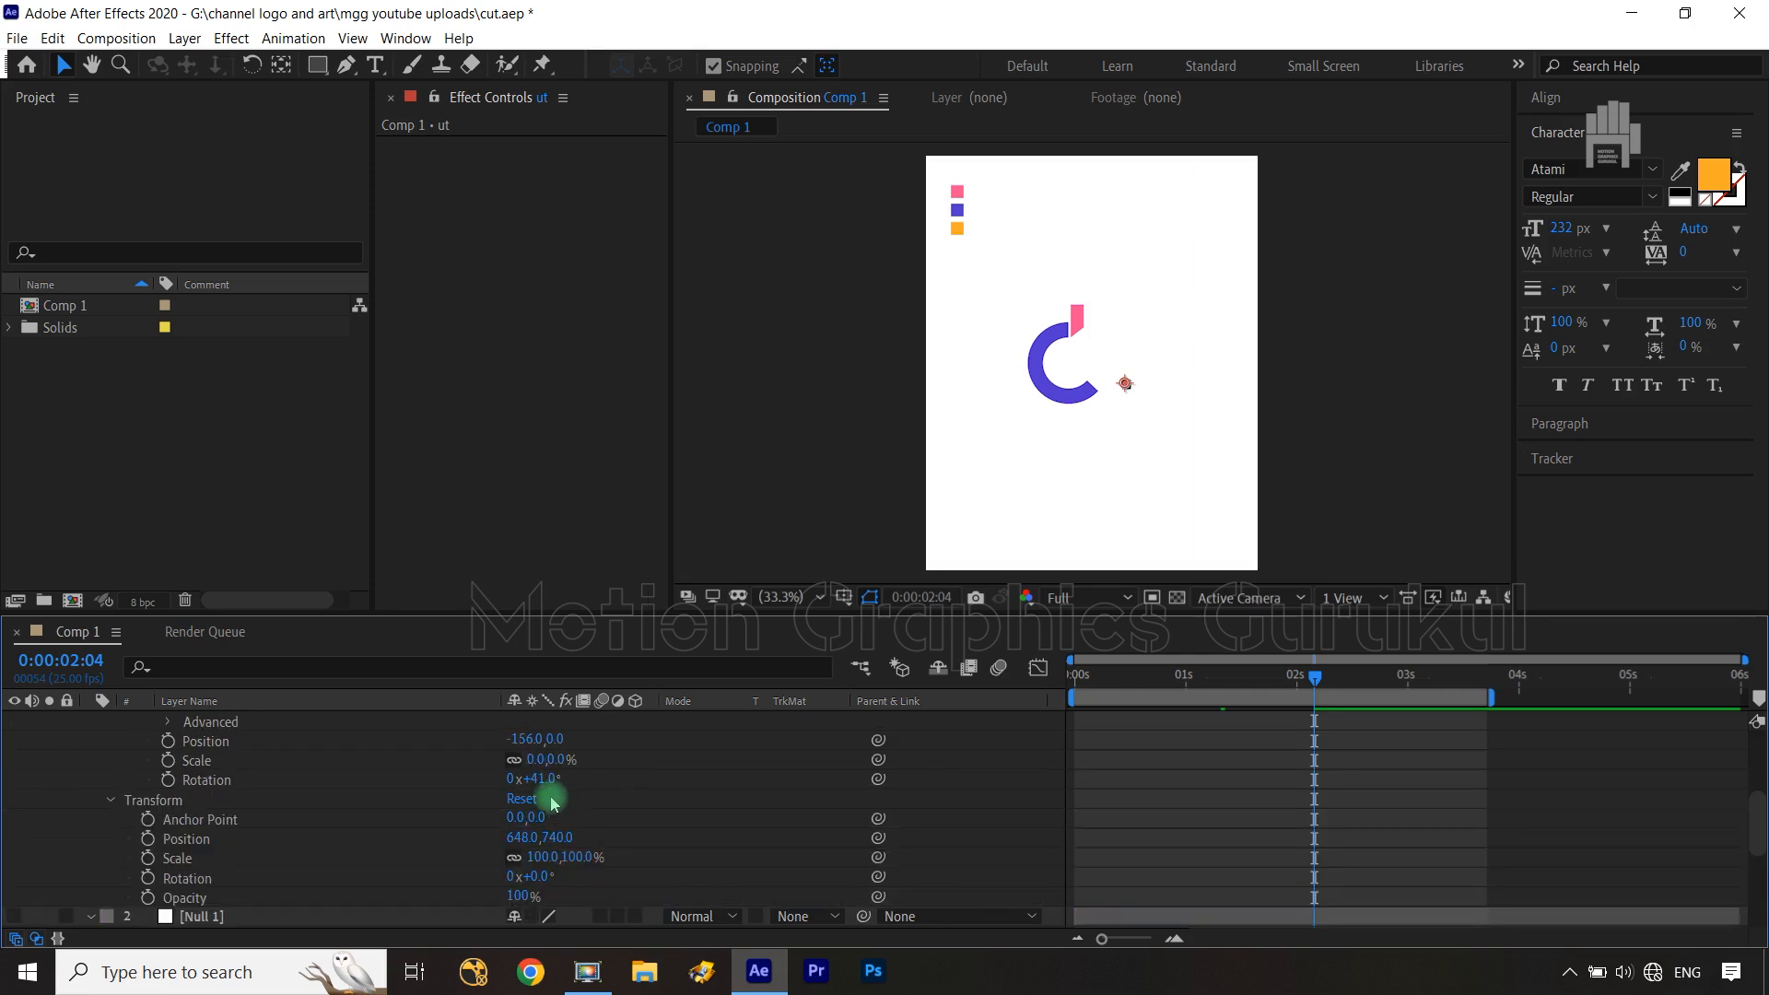
pyautogui.scroll(2, 457, 806)
pyautogui.moveTo(513, 762); pyautogui.dragTo(655, 759)
# Apply Easy Ease to the Range Selector's Start keyframes and lengthen the last keyframe's incoming ease in the speed graph
pyautogui.moveTo(1363, 754); pyautogui.dragTo(1160, 793)
pyautogui.press('F9')
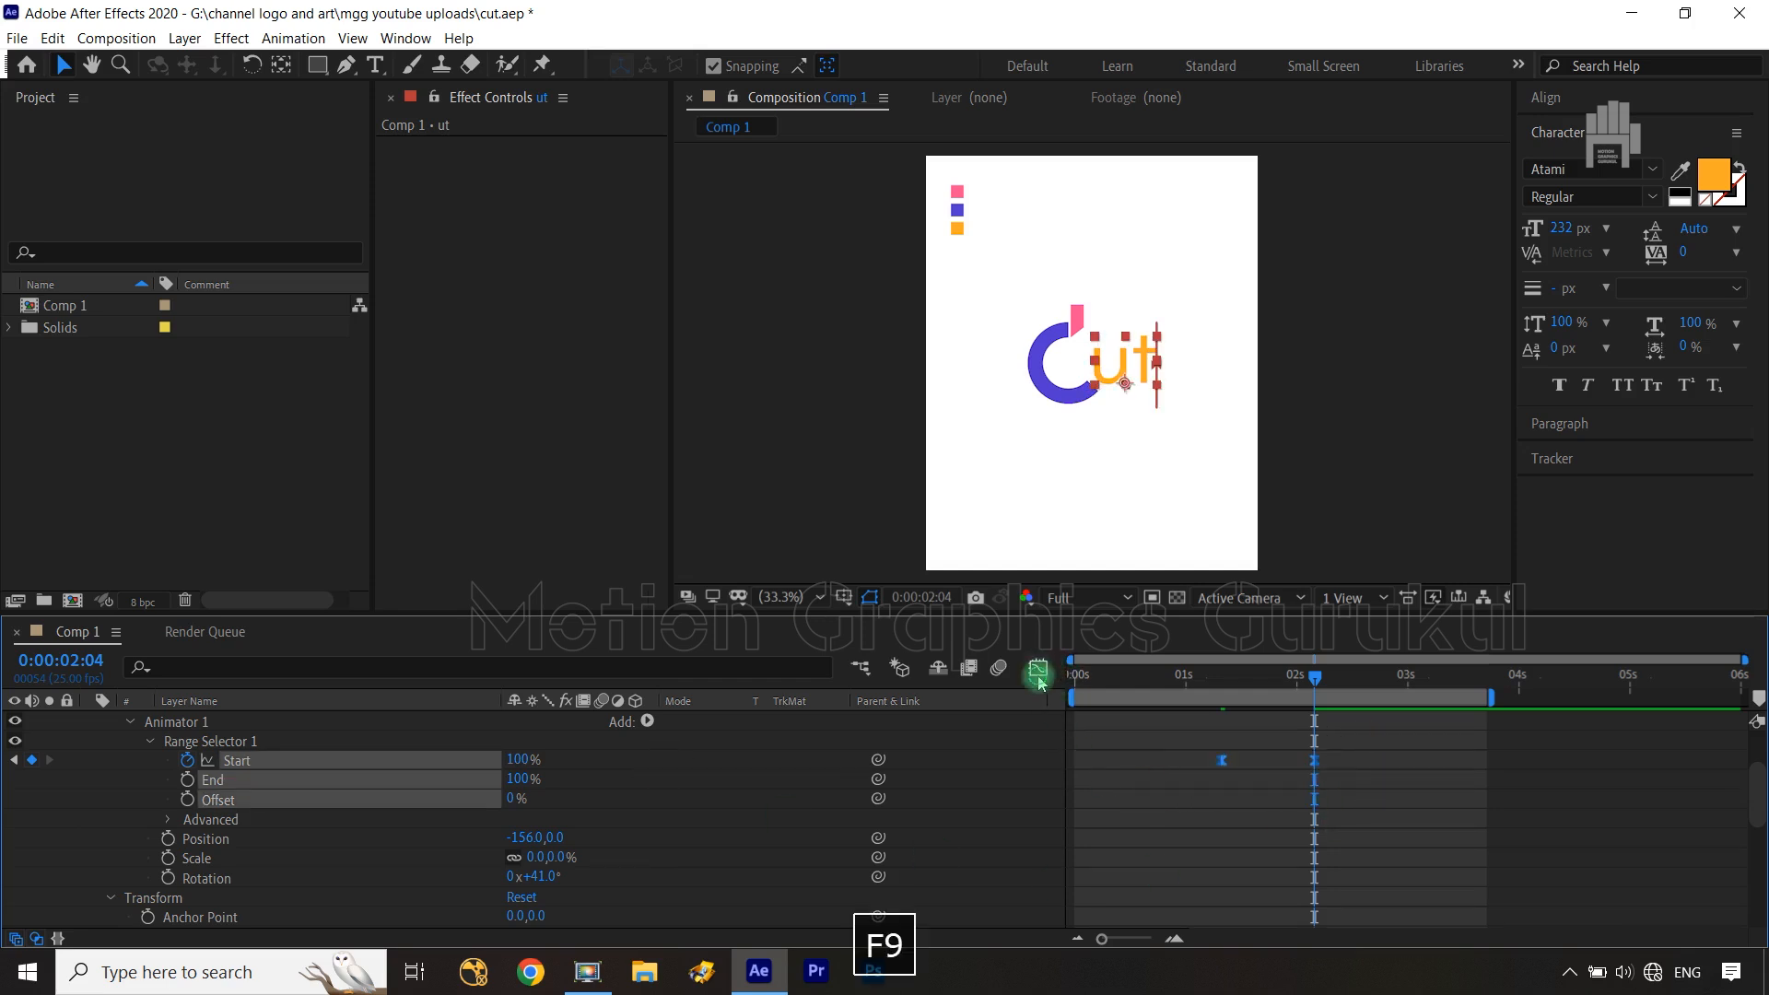
pyautogui.click(1038, 670)
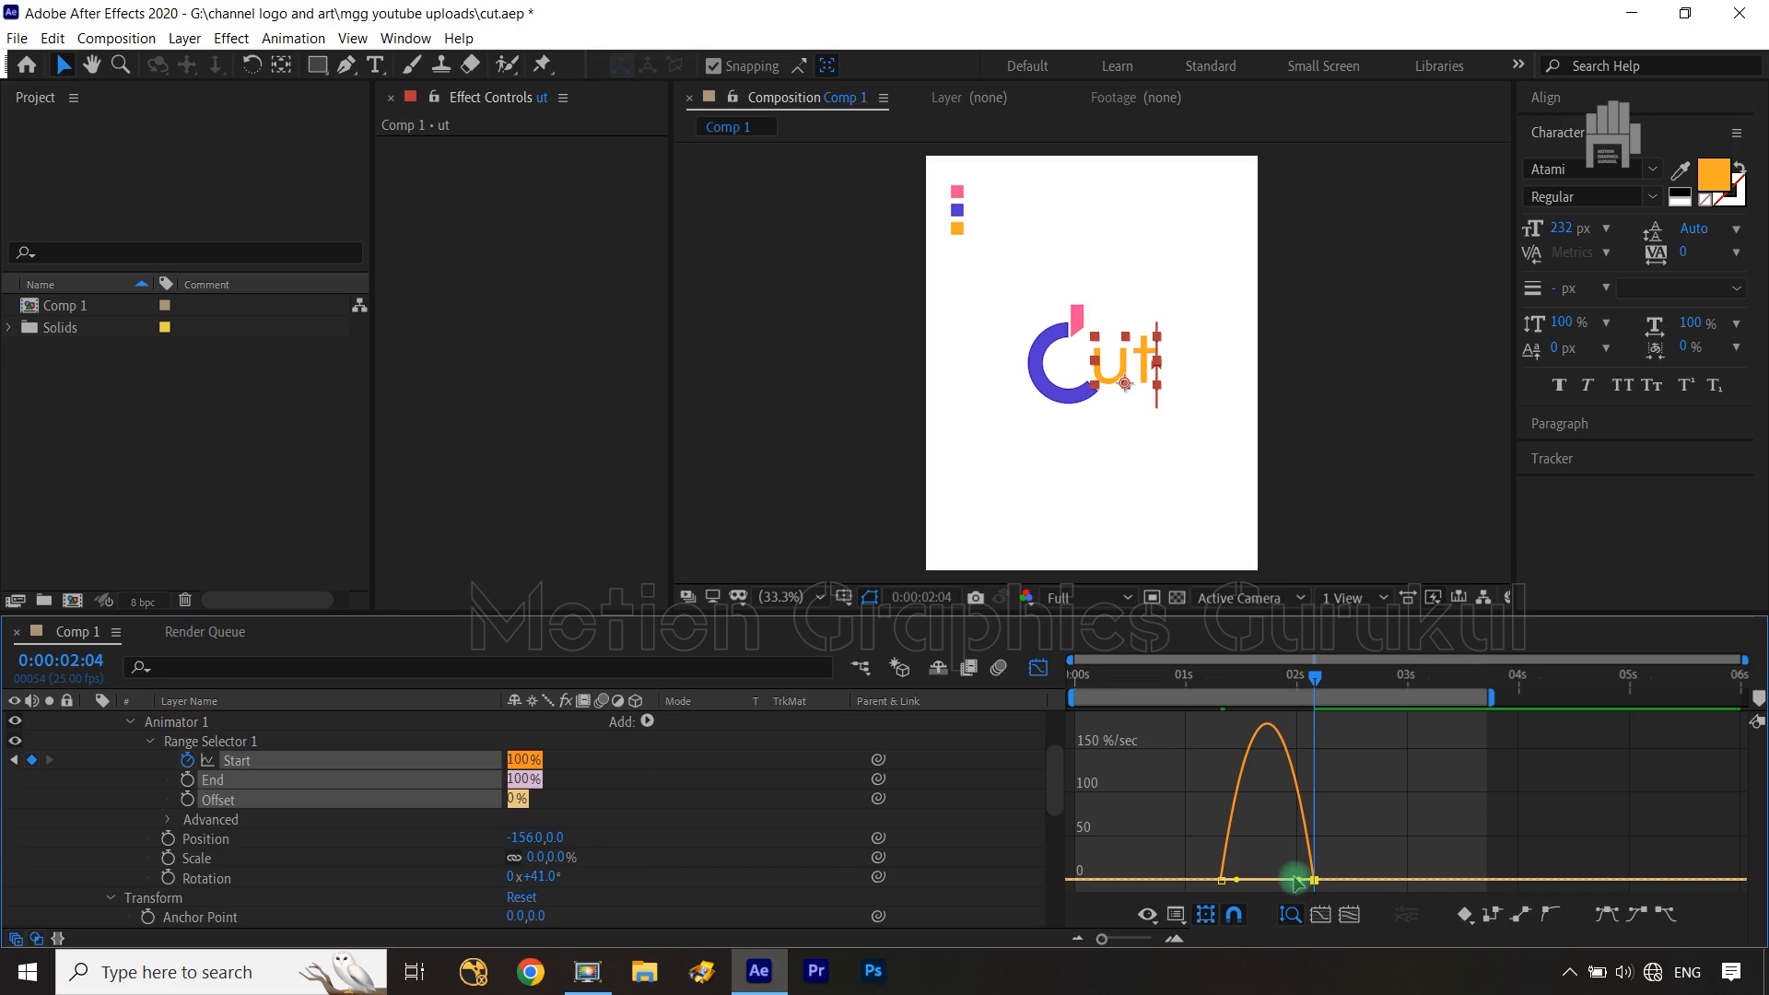
pyautogui.moveTo(1299, 882); pyautogui.dragTo(1192, 854)
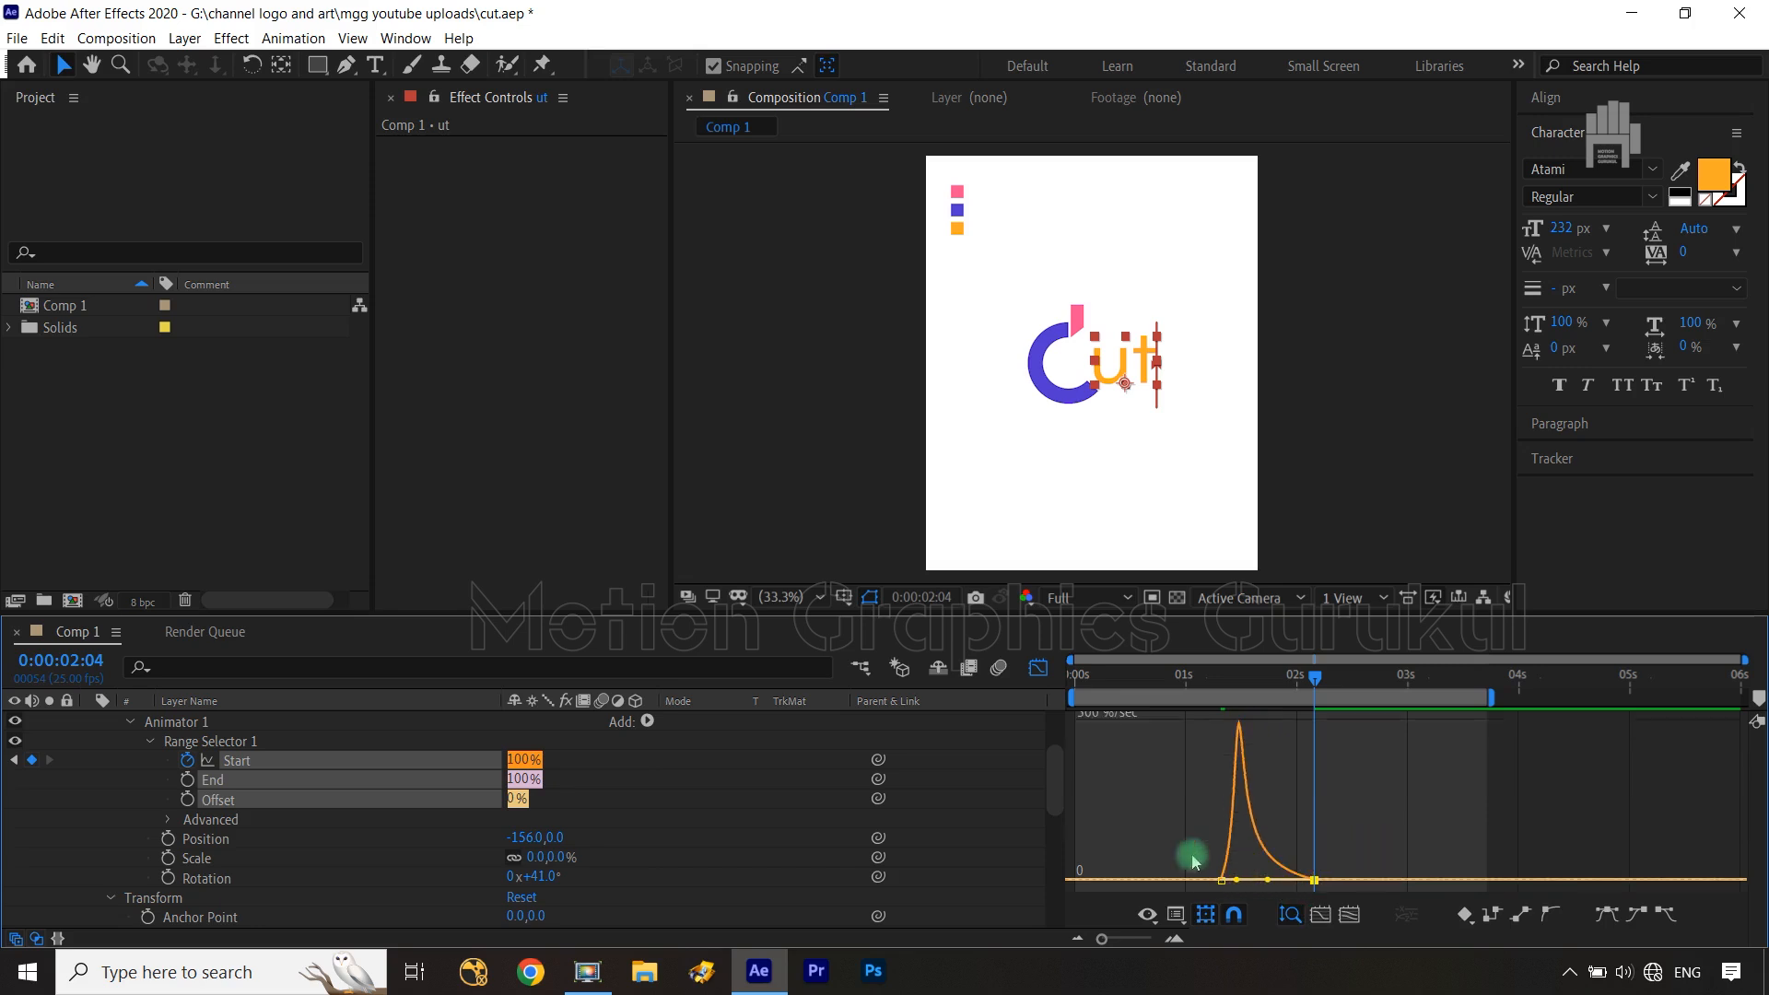
pyautogui.click(1038, 670)
# Trim the ut layer's in point to 0:00:01:10, just after its first Start keyframe, and collapse its properties
pyautogui.moveTo(1248, 682); pyautogui.dragTo(1215, 693)
pyautogui.scroll(3, 513, 833)
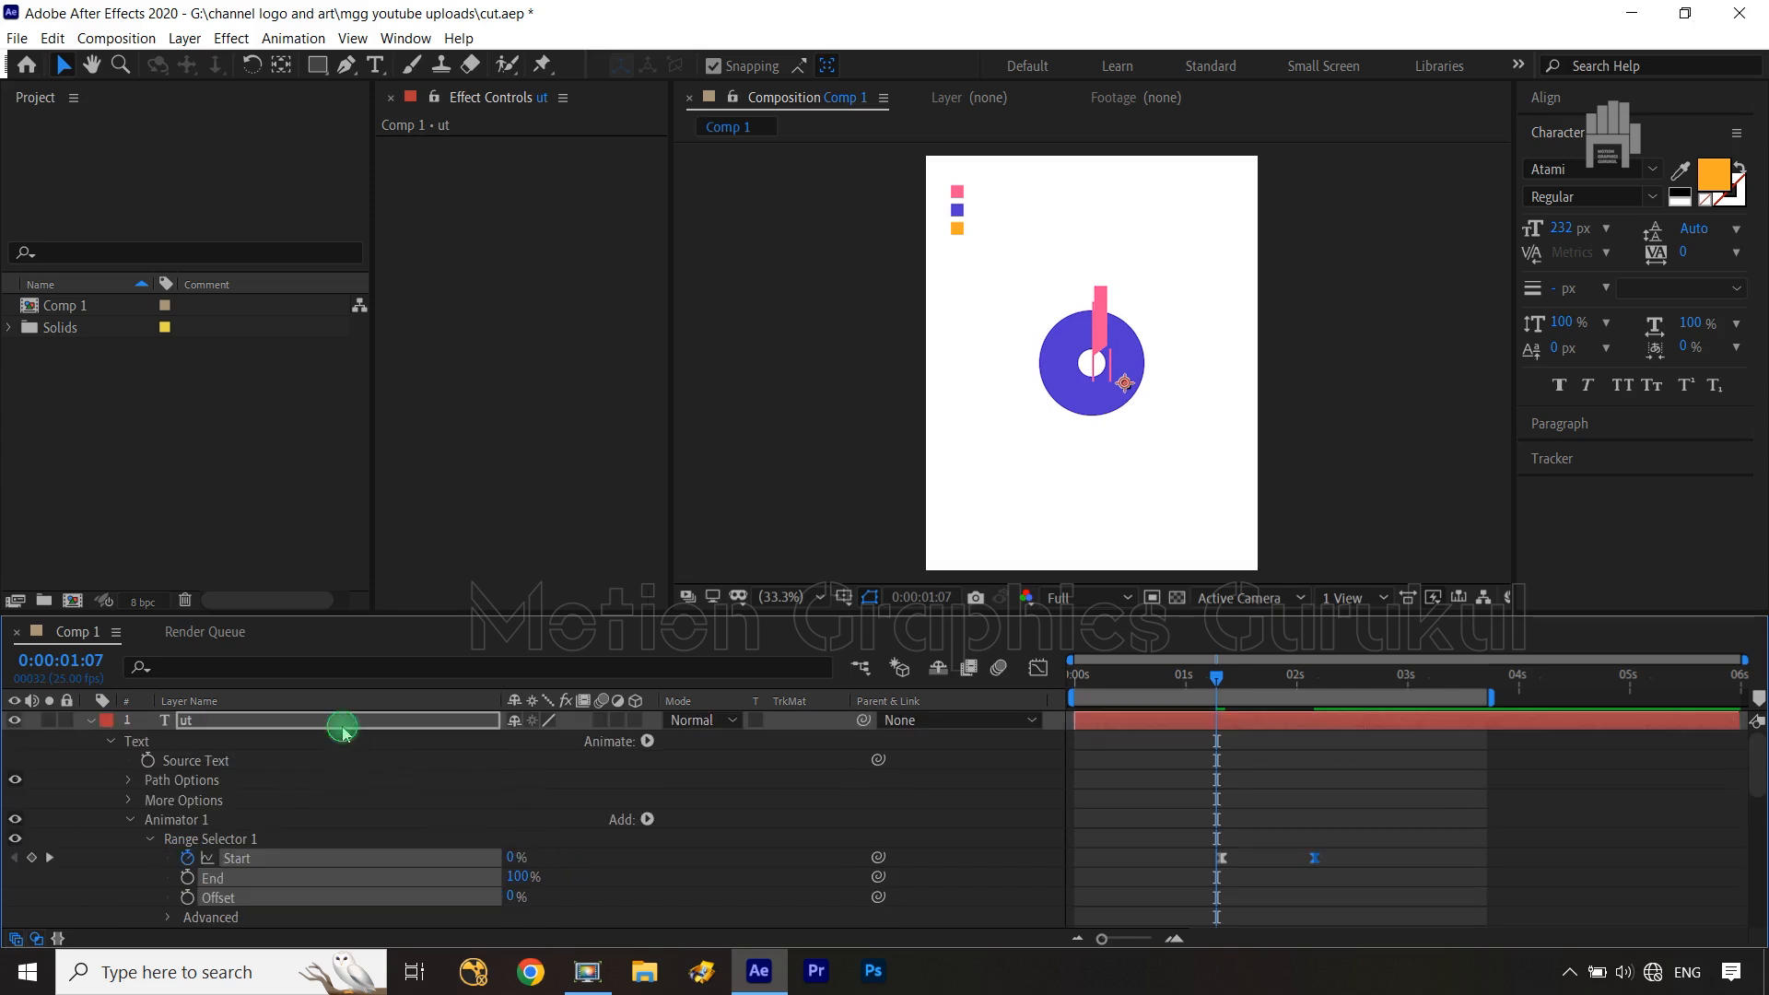
pyautogui.click(342, 730)
pyautogui.hotkey('ctrl', 'Right')
pyautogui.hotkey('ctrl', 'Right')
pyautogui.hotkey('ctrl', 'Right')
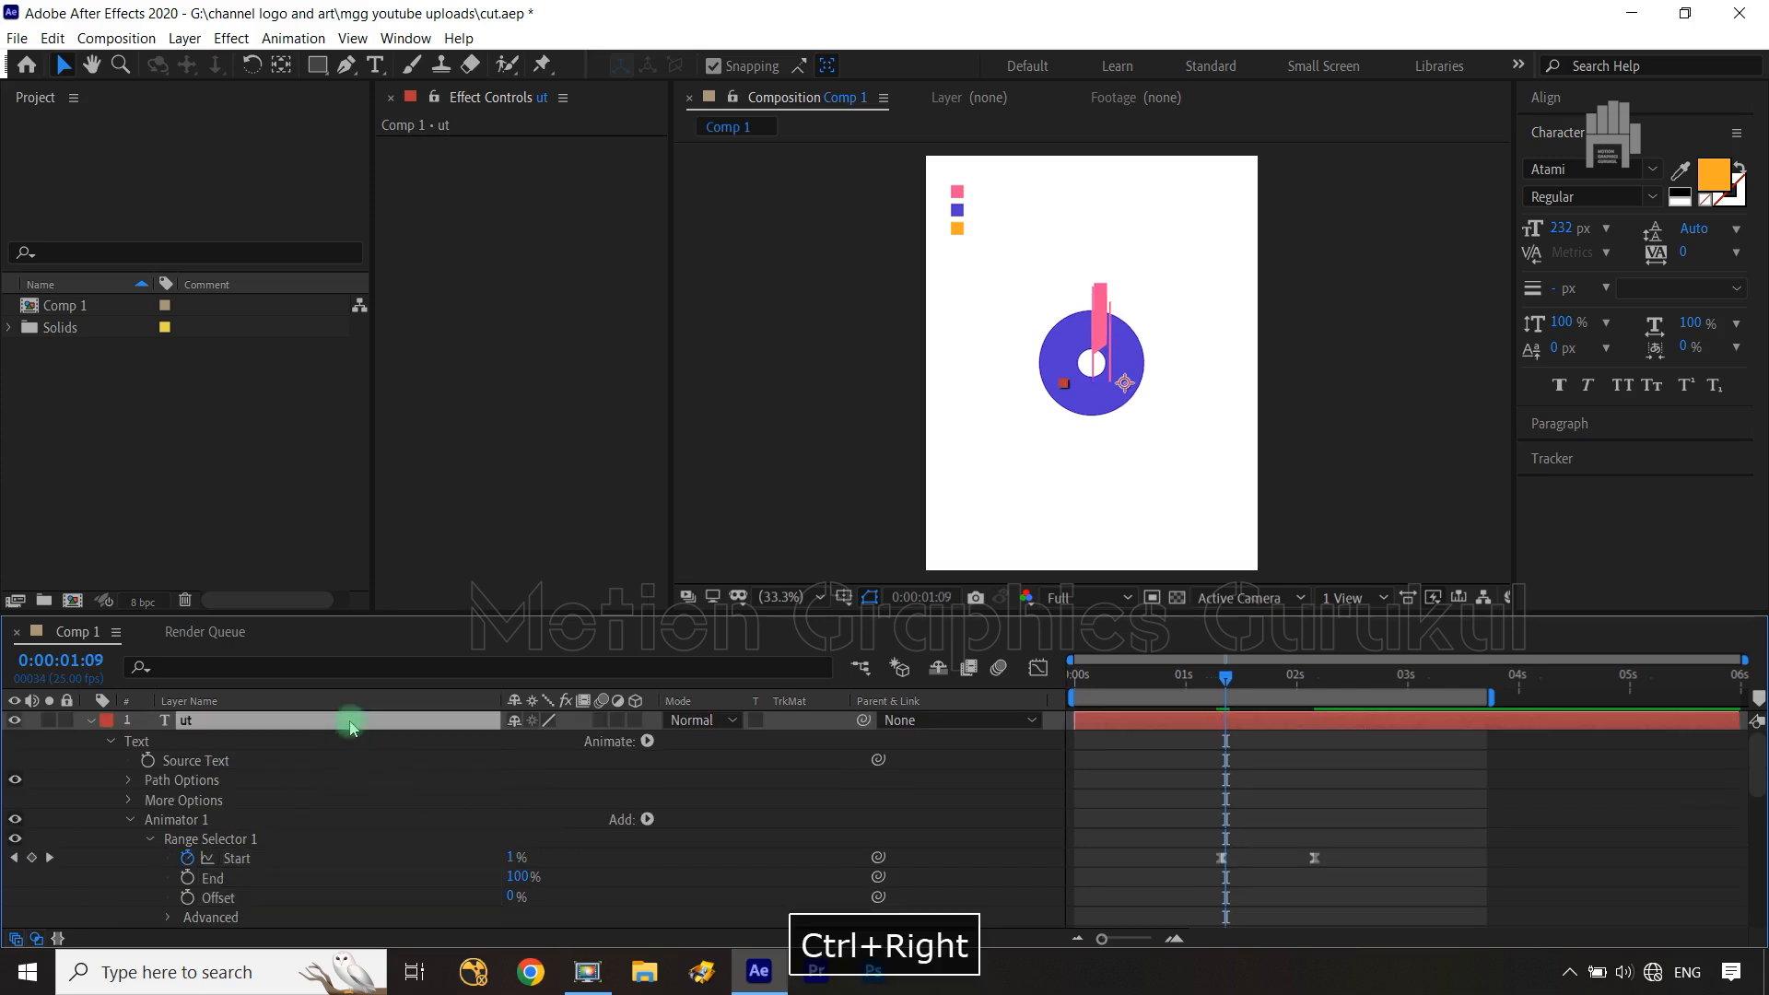
pyautogui.hotkey('alt', '[')
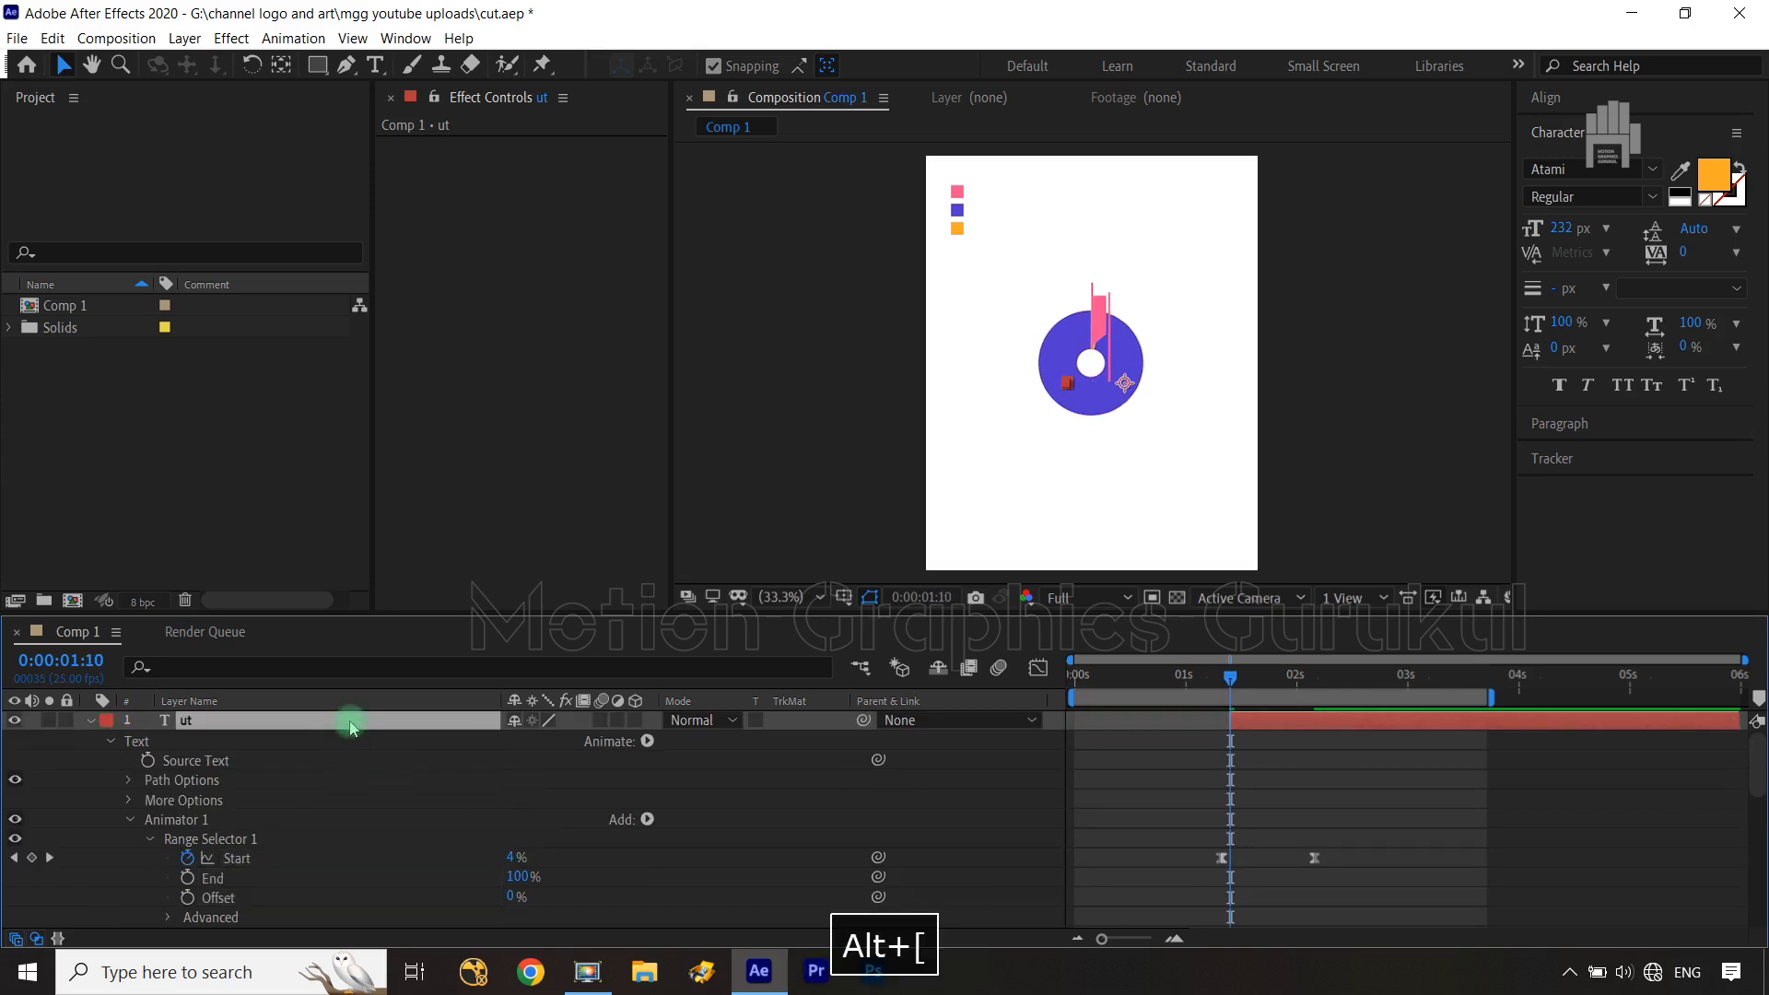
pyautogui.click(90, 722)
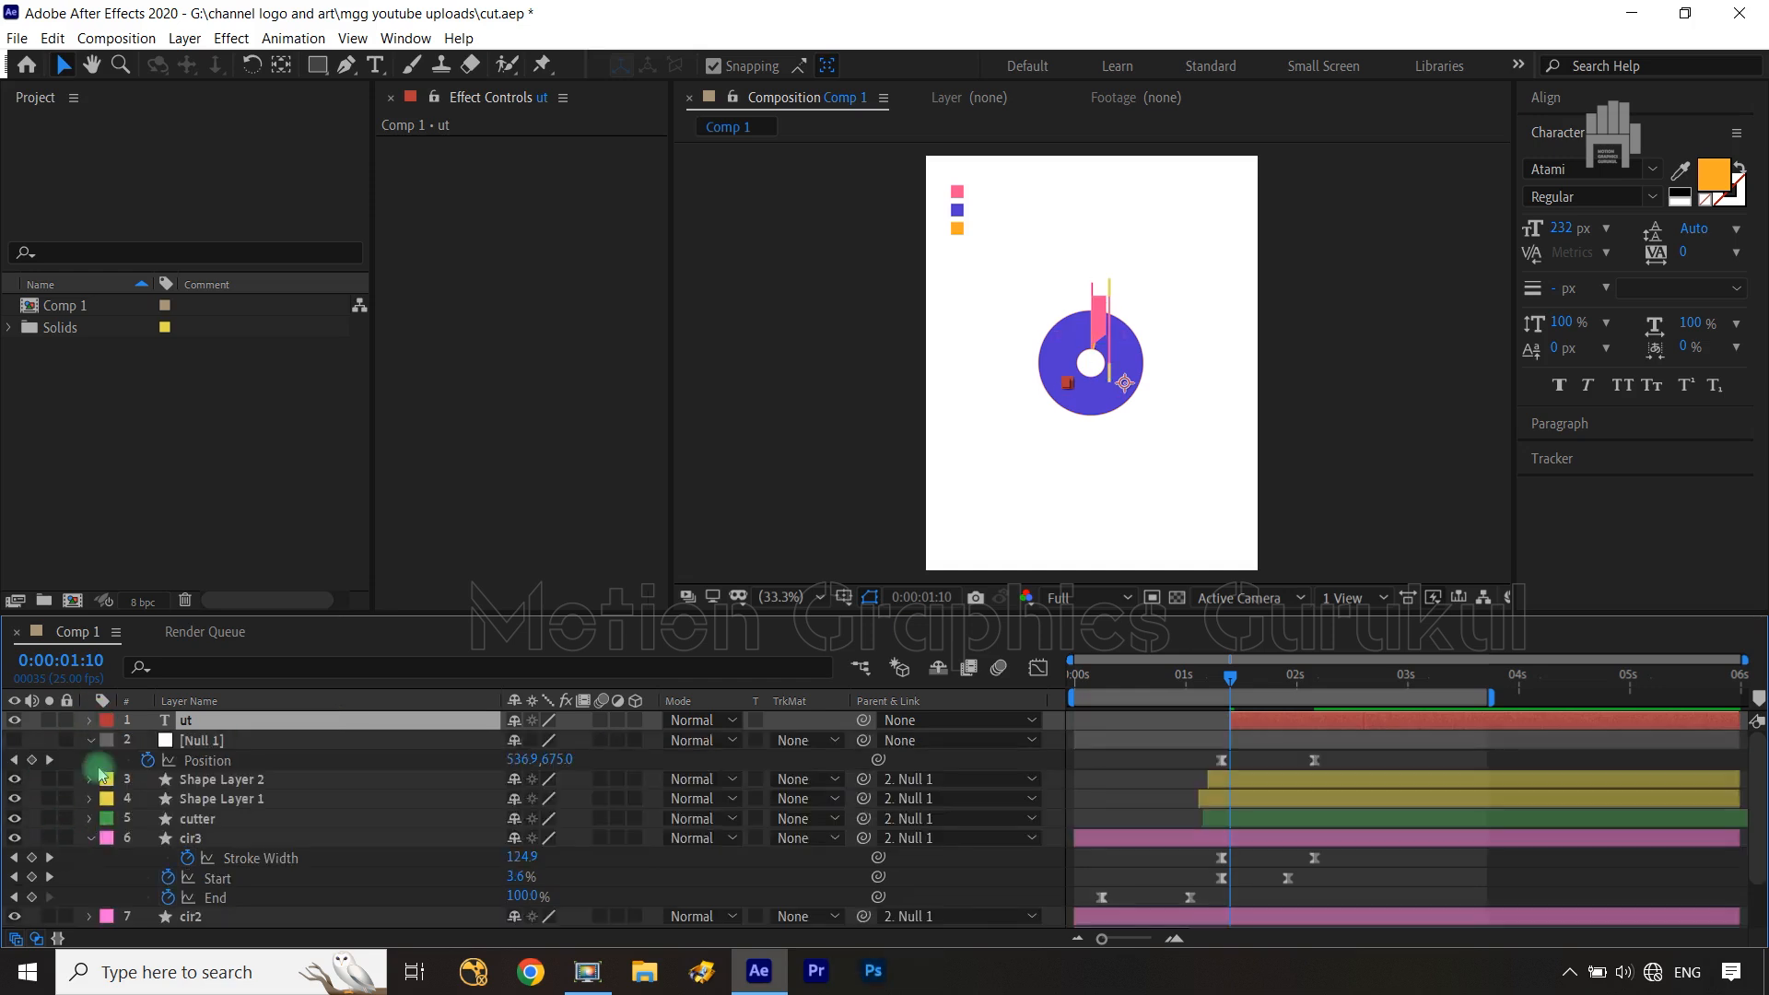
# Preview the logo animation from the beginning to check how the ut text appears
pyautogui.moveTo(1242, 679); pyautogui.dragTo(1039, 681)
pyautogui.click(983, 870)
pyautogui.press('space')
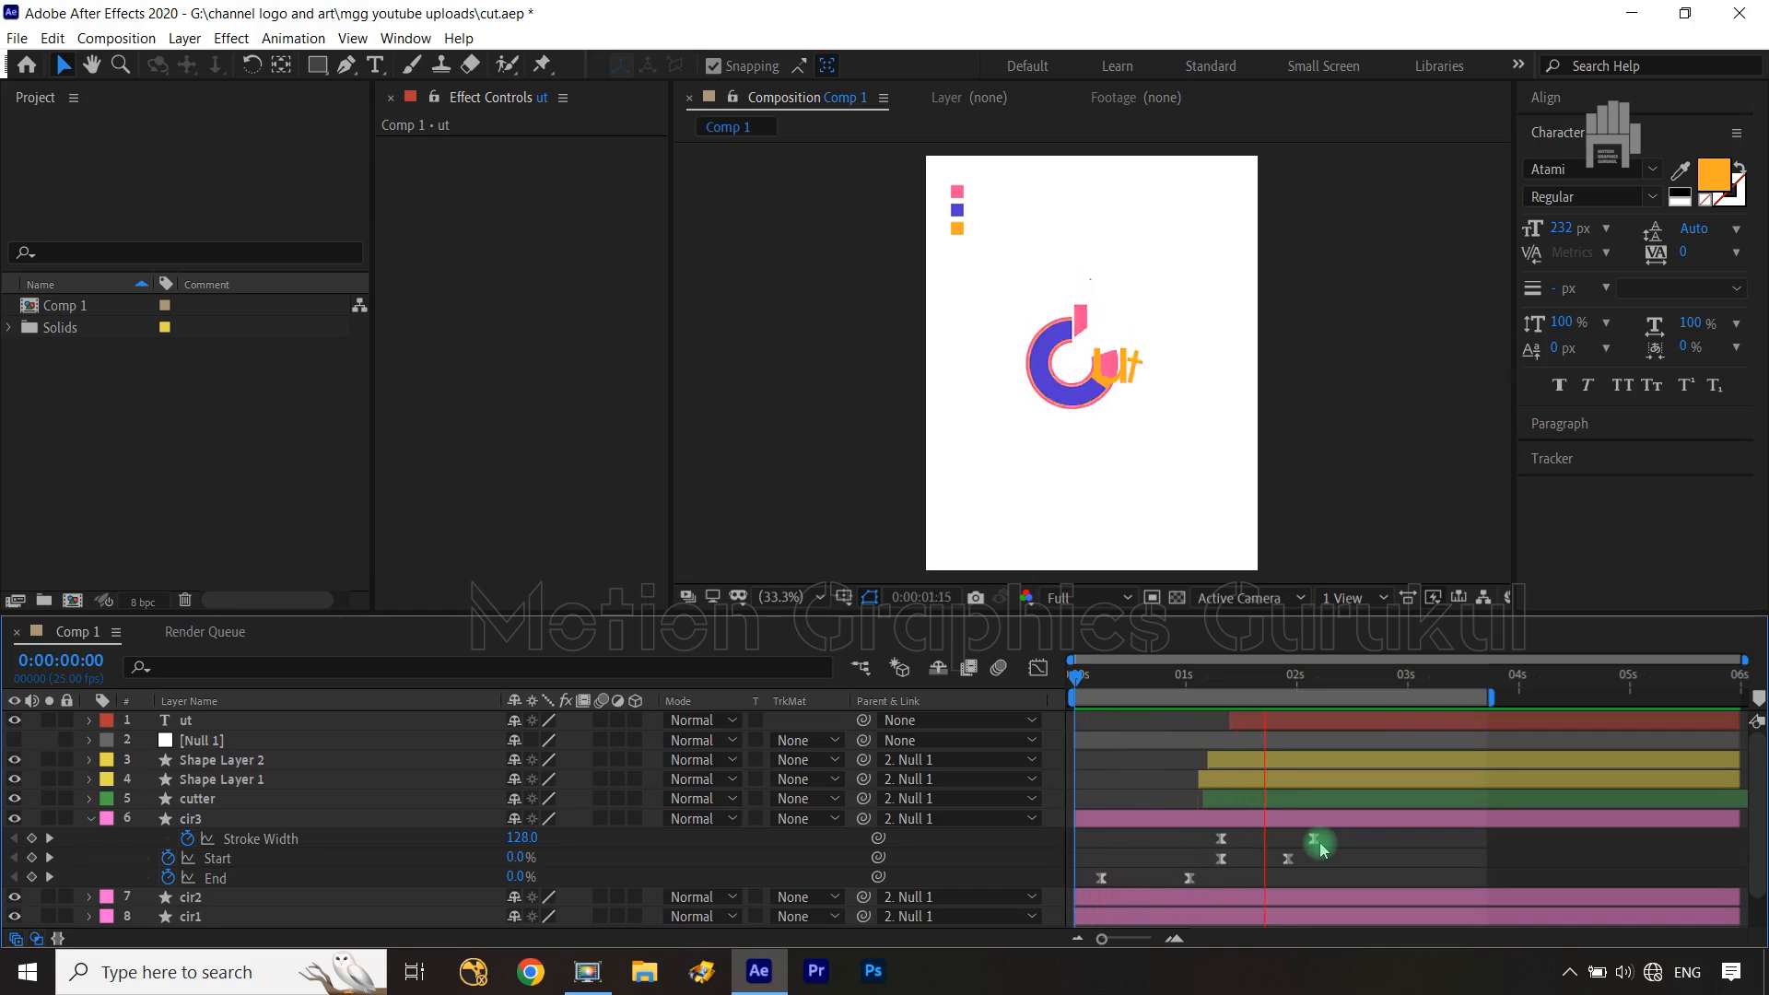
pyautogui.press('space')
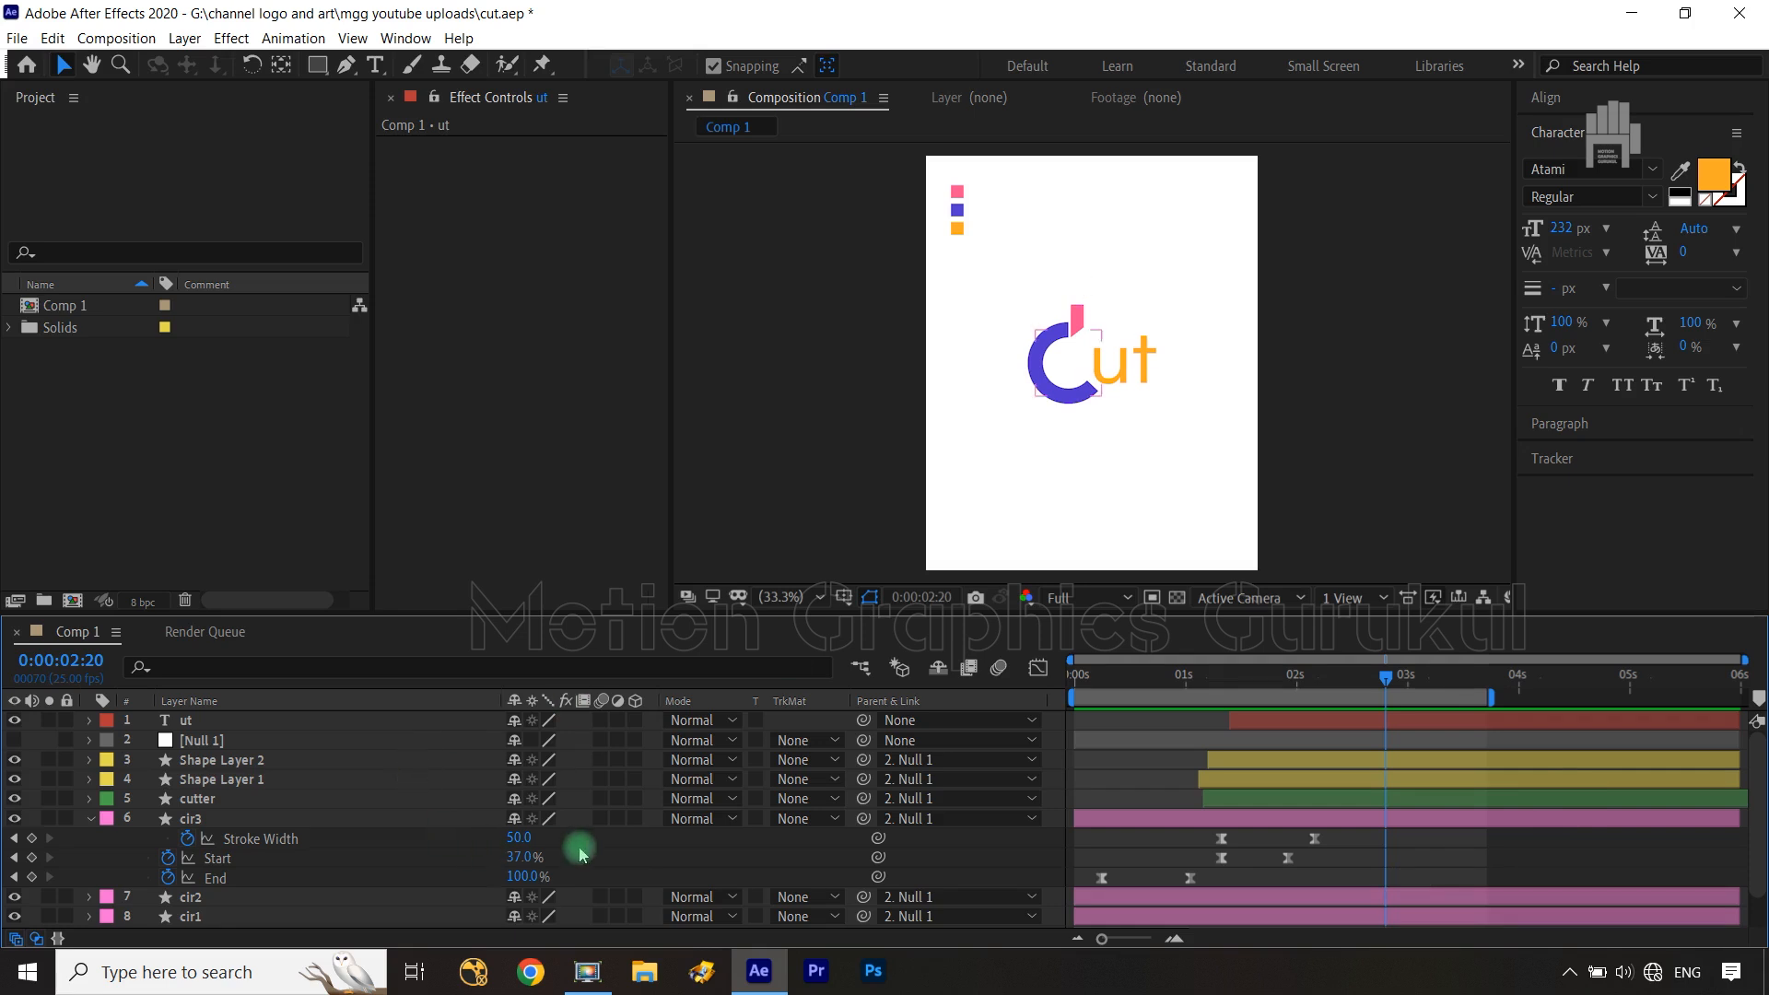
# Set the Rotation of the ut layer's text animator to -41° and collapse the layer
pyautogui.click(206, 723)
pyautogui.press('r')
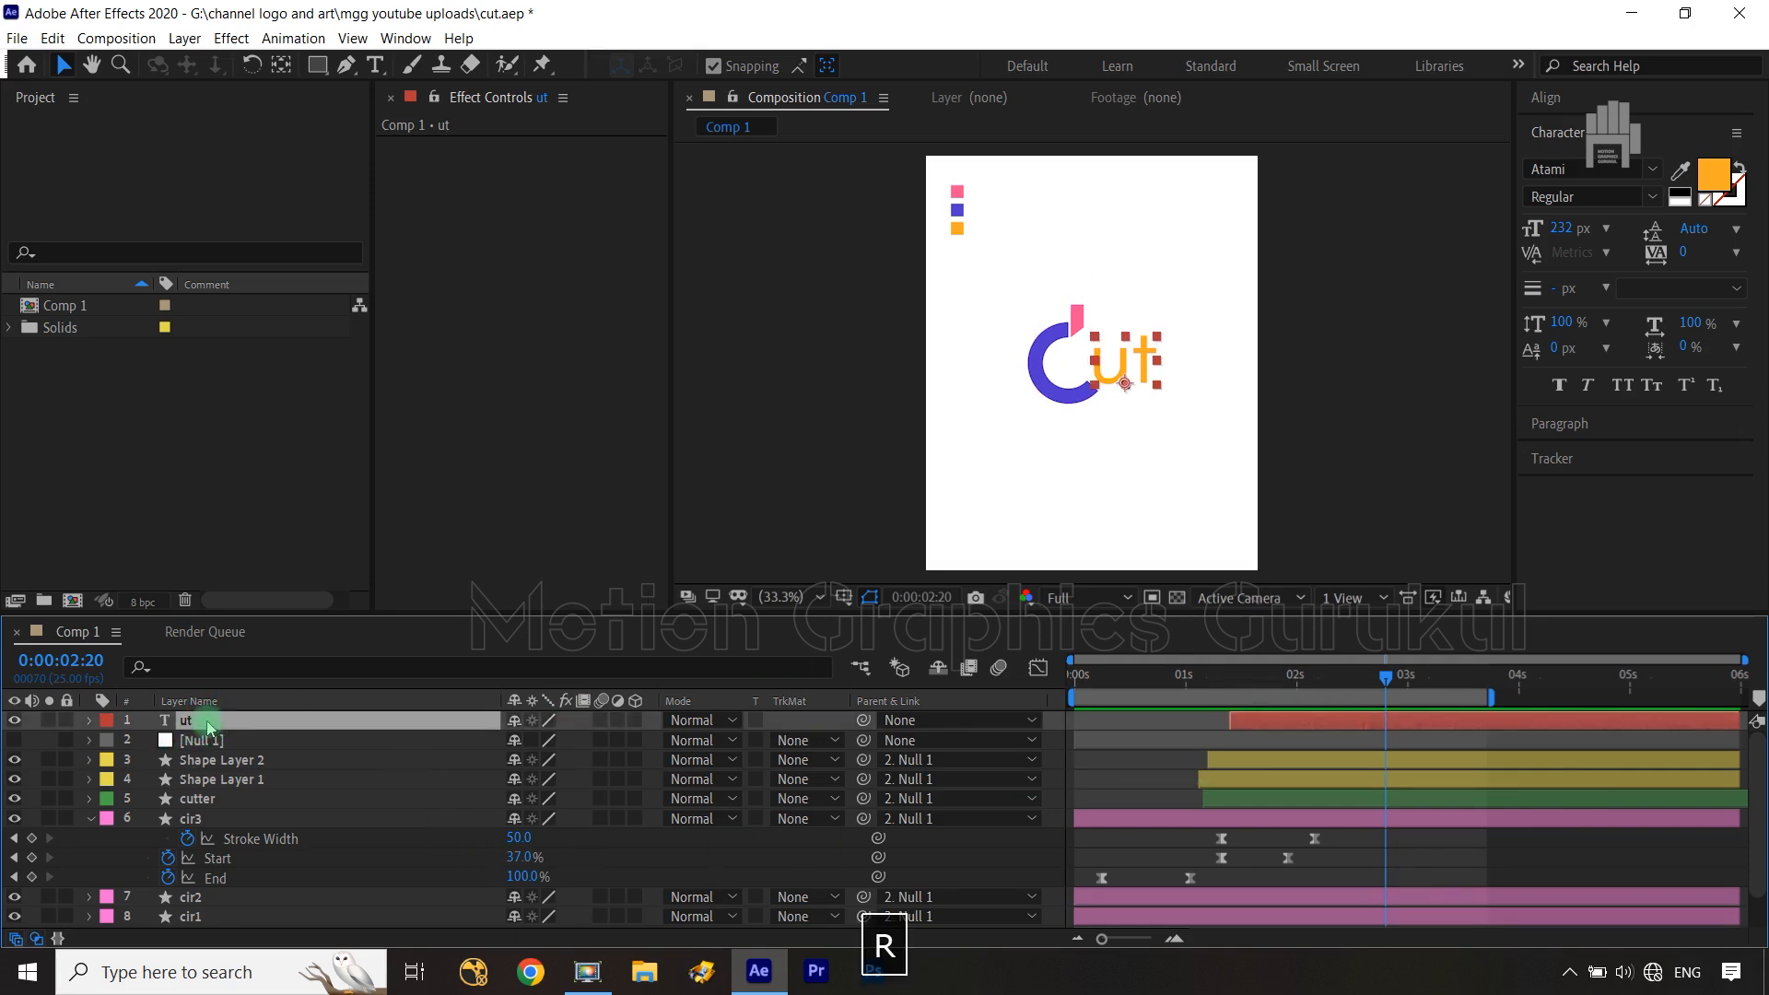
pyautogui.click(90, 720)
pyautogui.click(127, 819)
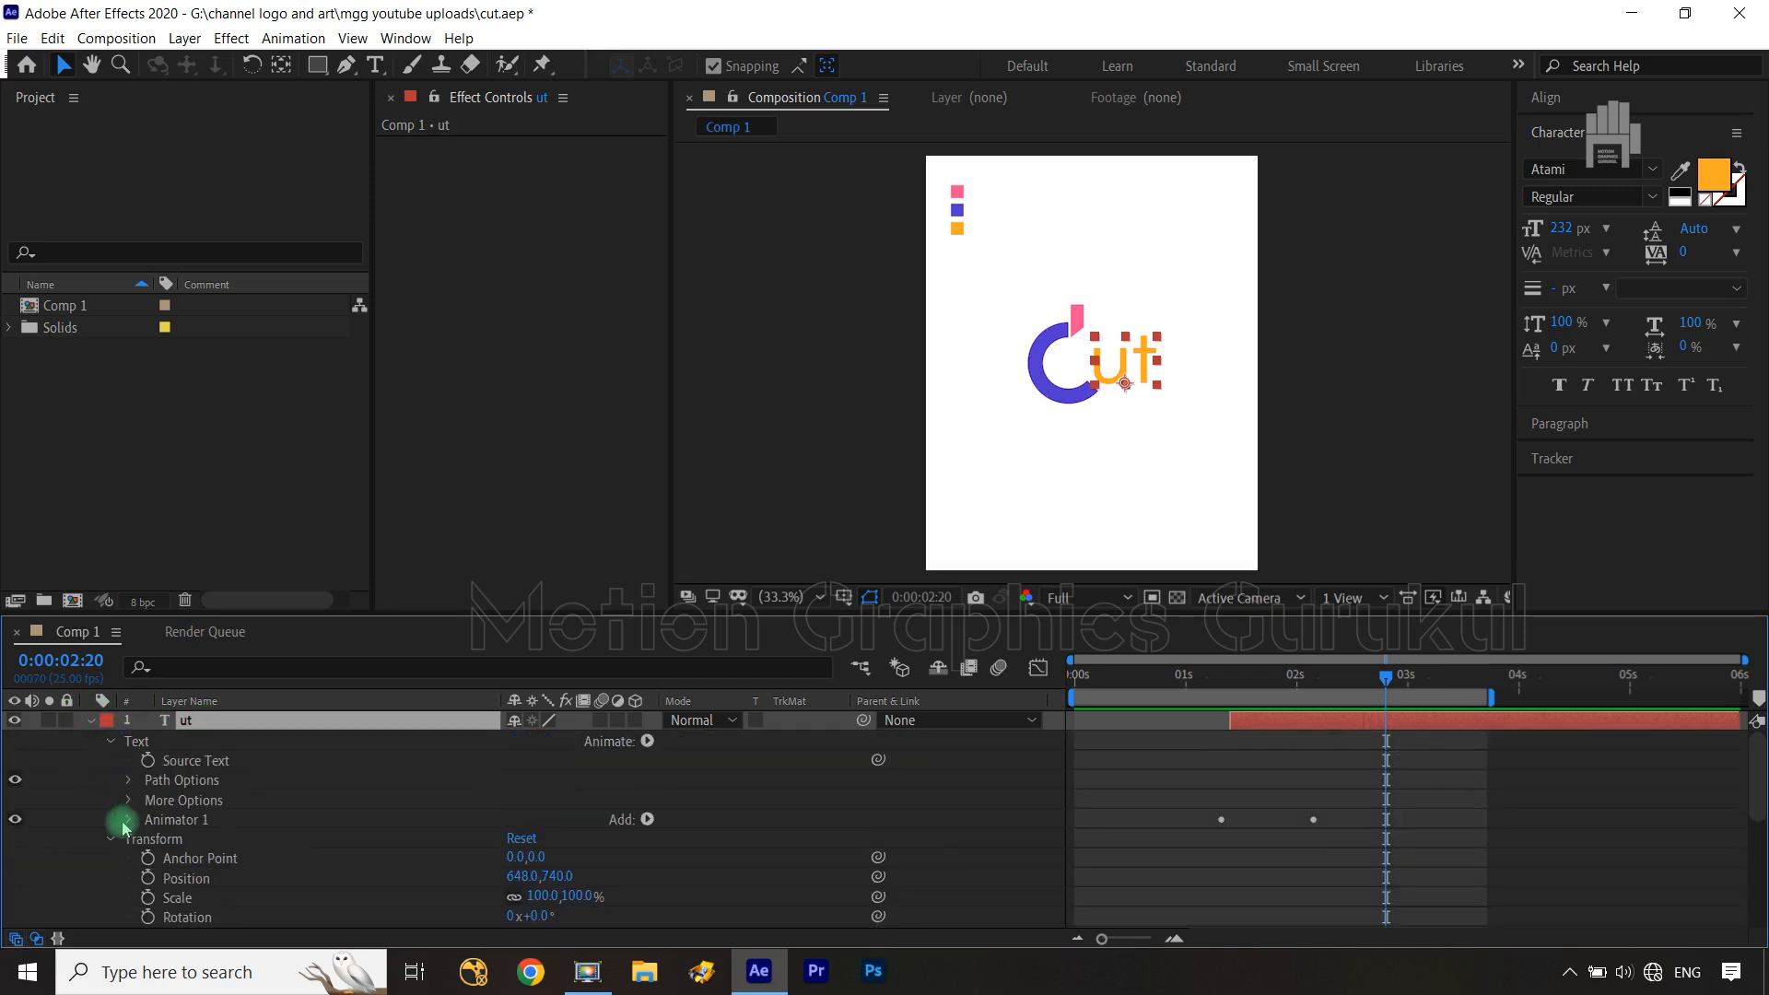
pyautogui.click(129, 820)
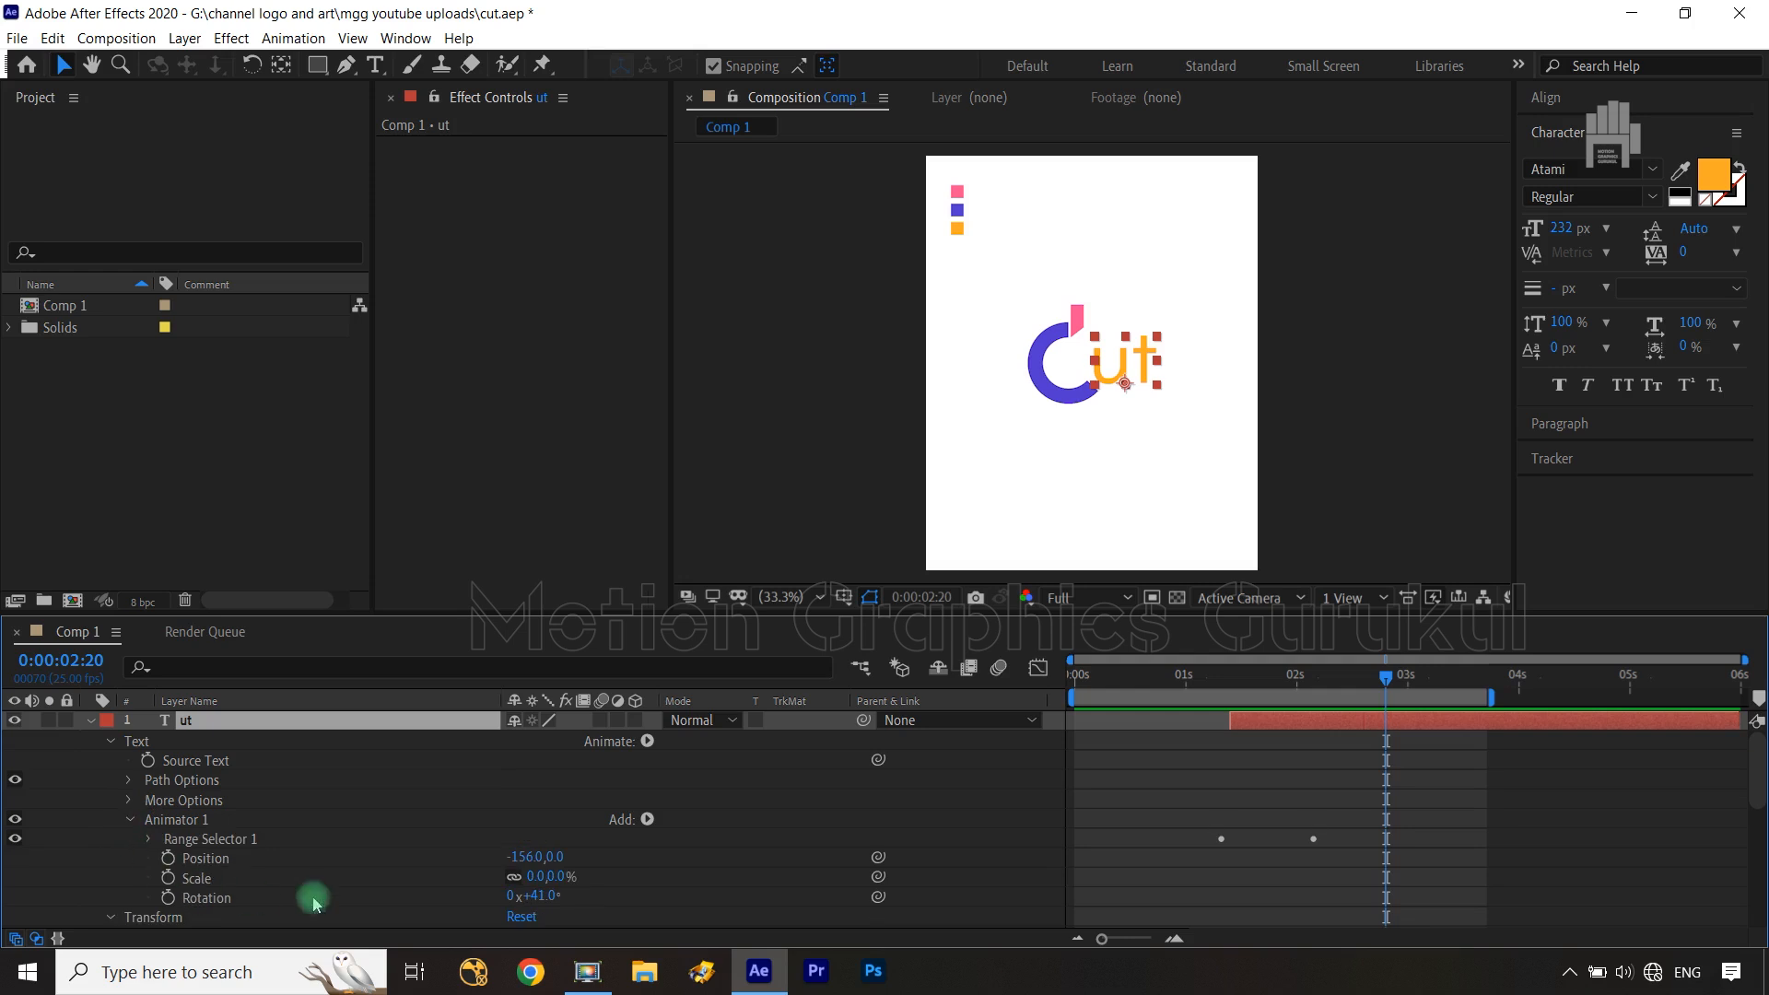
pyautogui.click(547, 896)
pyautogui.write('-41')
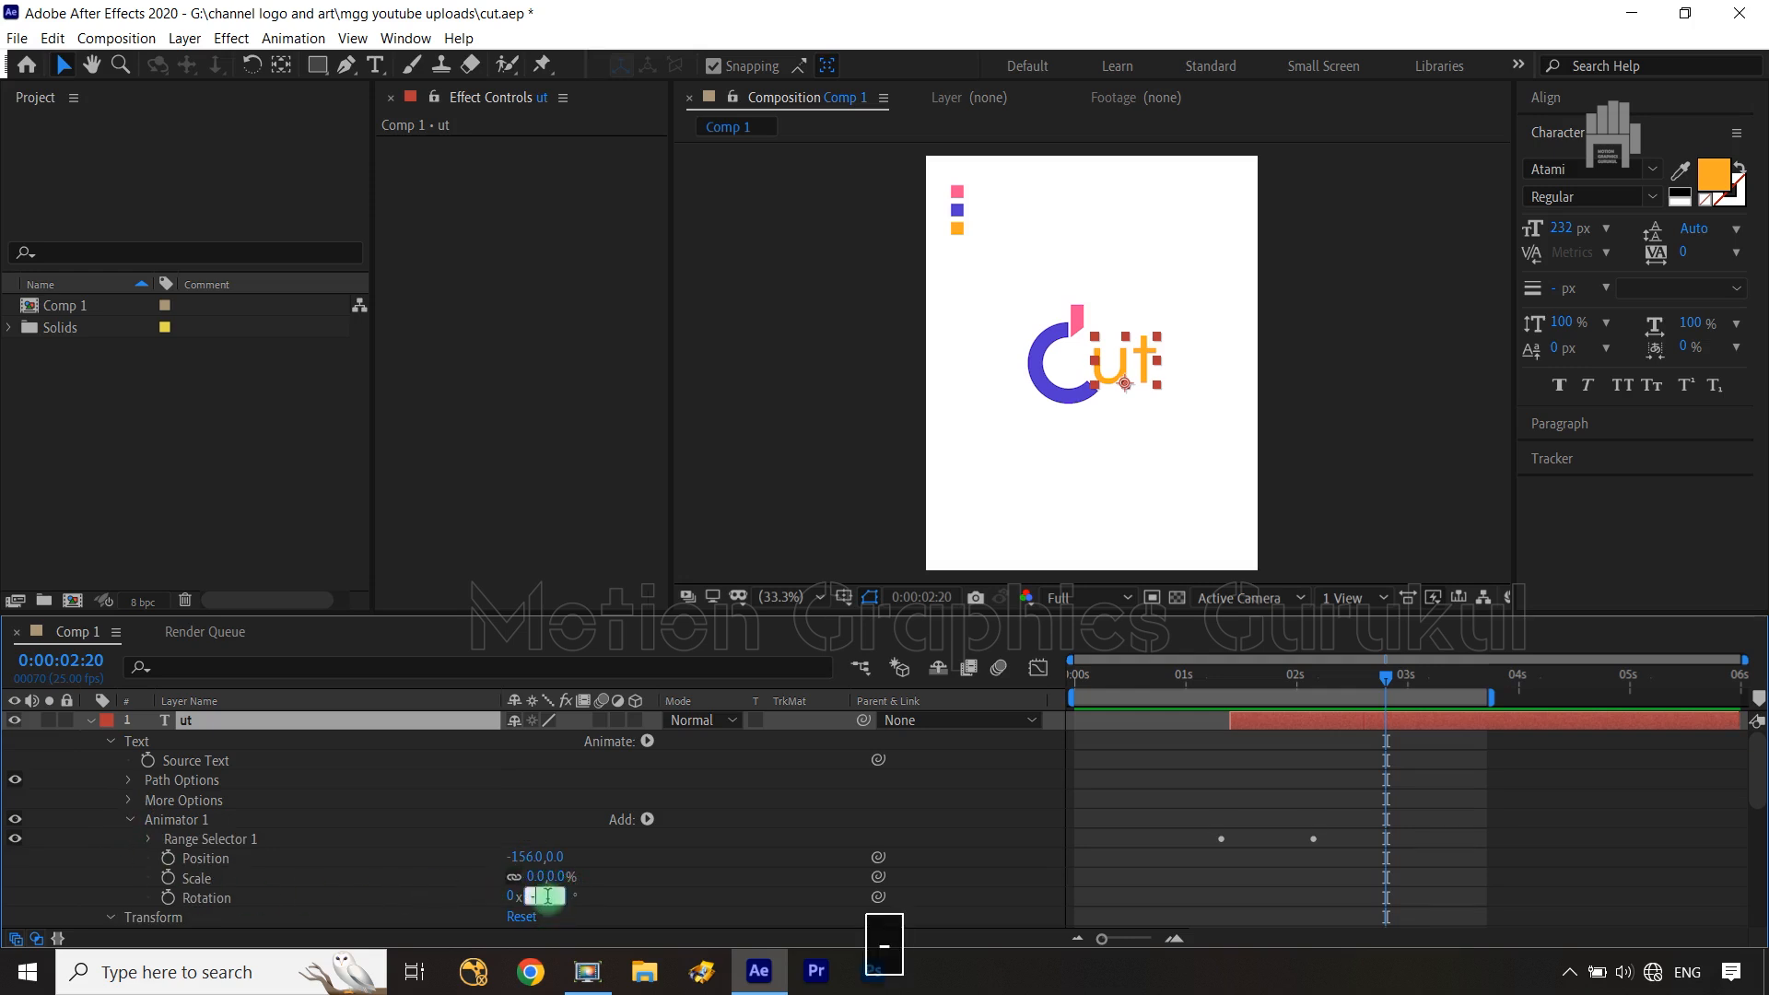
pyautogui.click(717, 880)
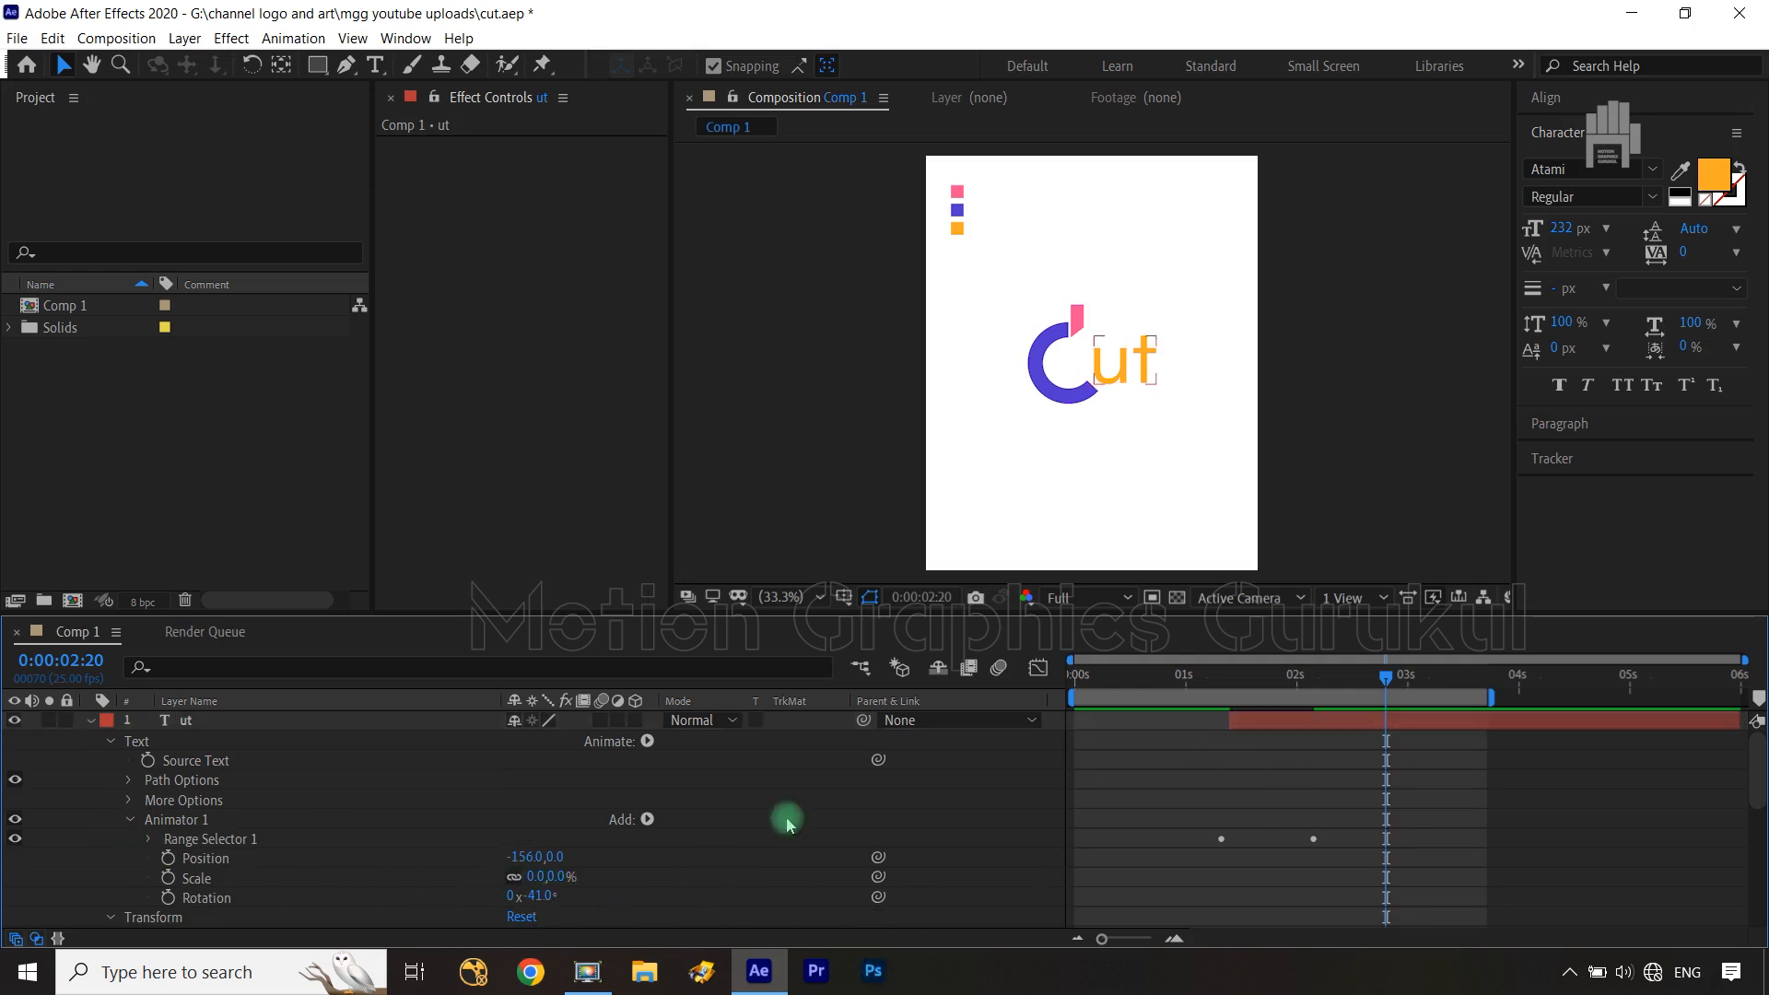
pyautogui.click(89, 720)
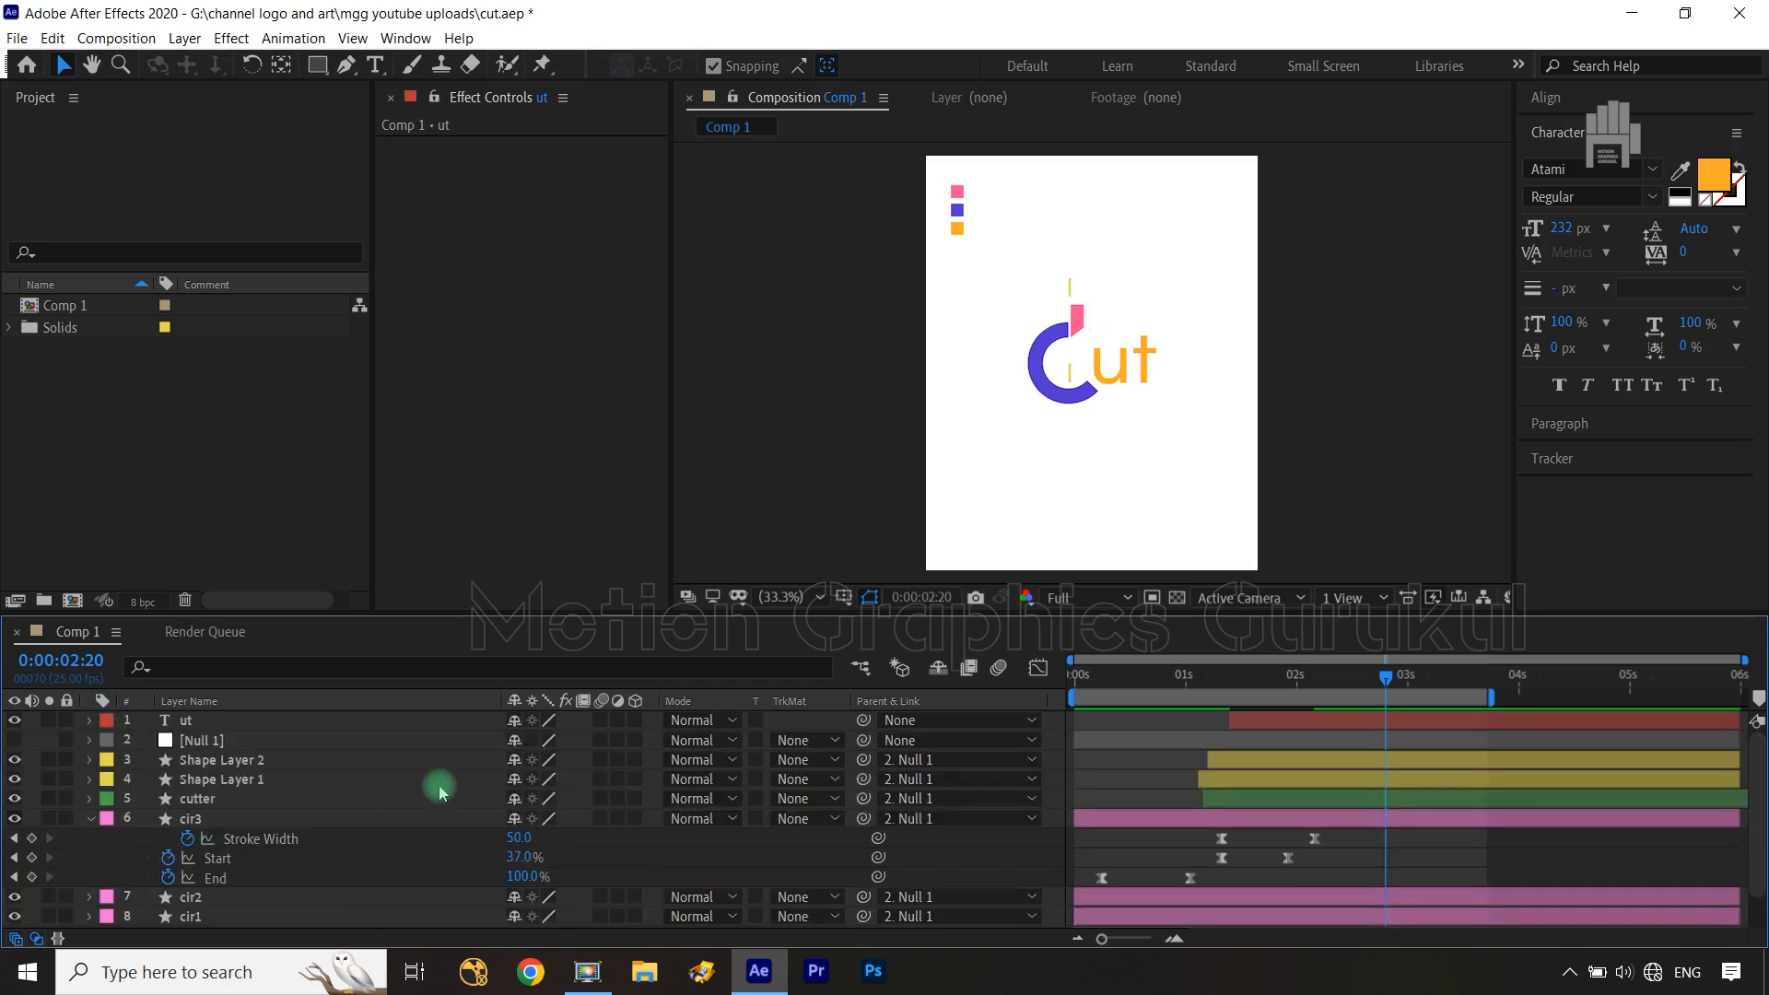
# Add an orange 93 px text layer reading "edges" directly beneath "ut"
pyautogui.click(372, 68)
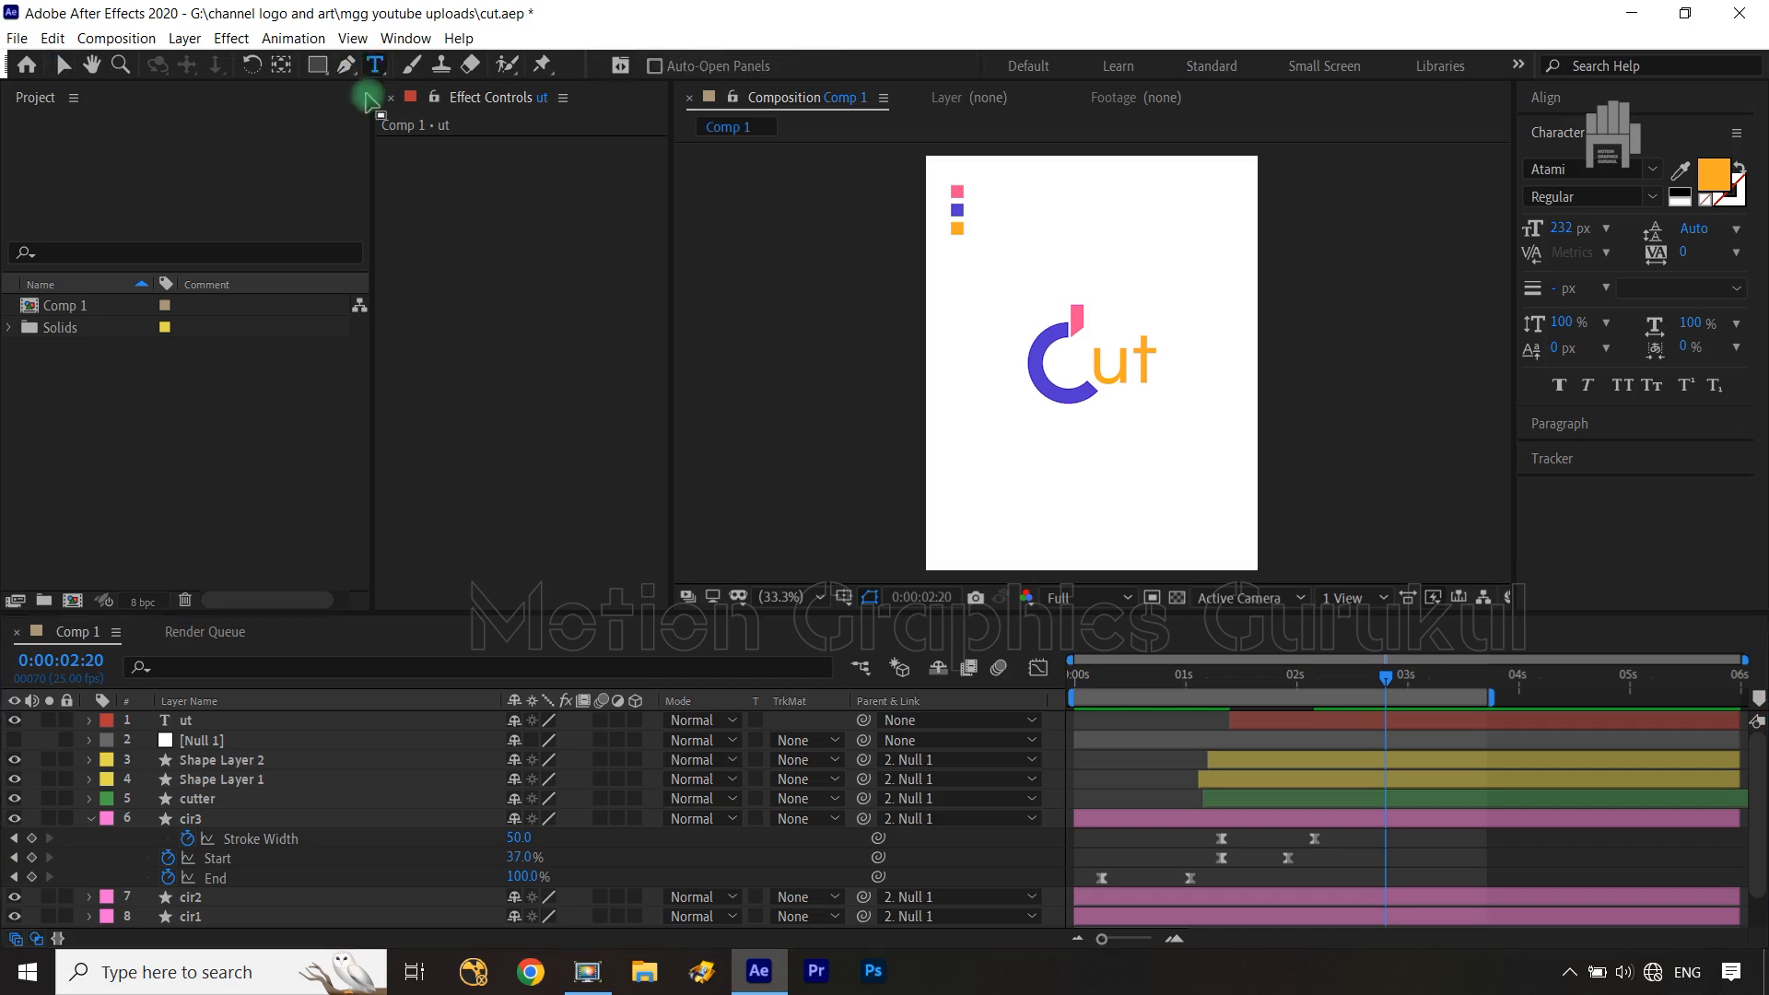
pyautogui.click(1097, 431)
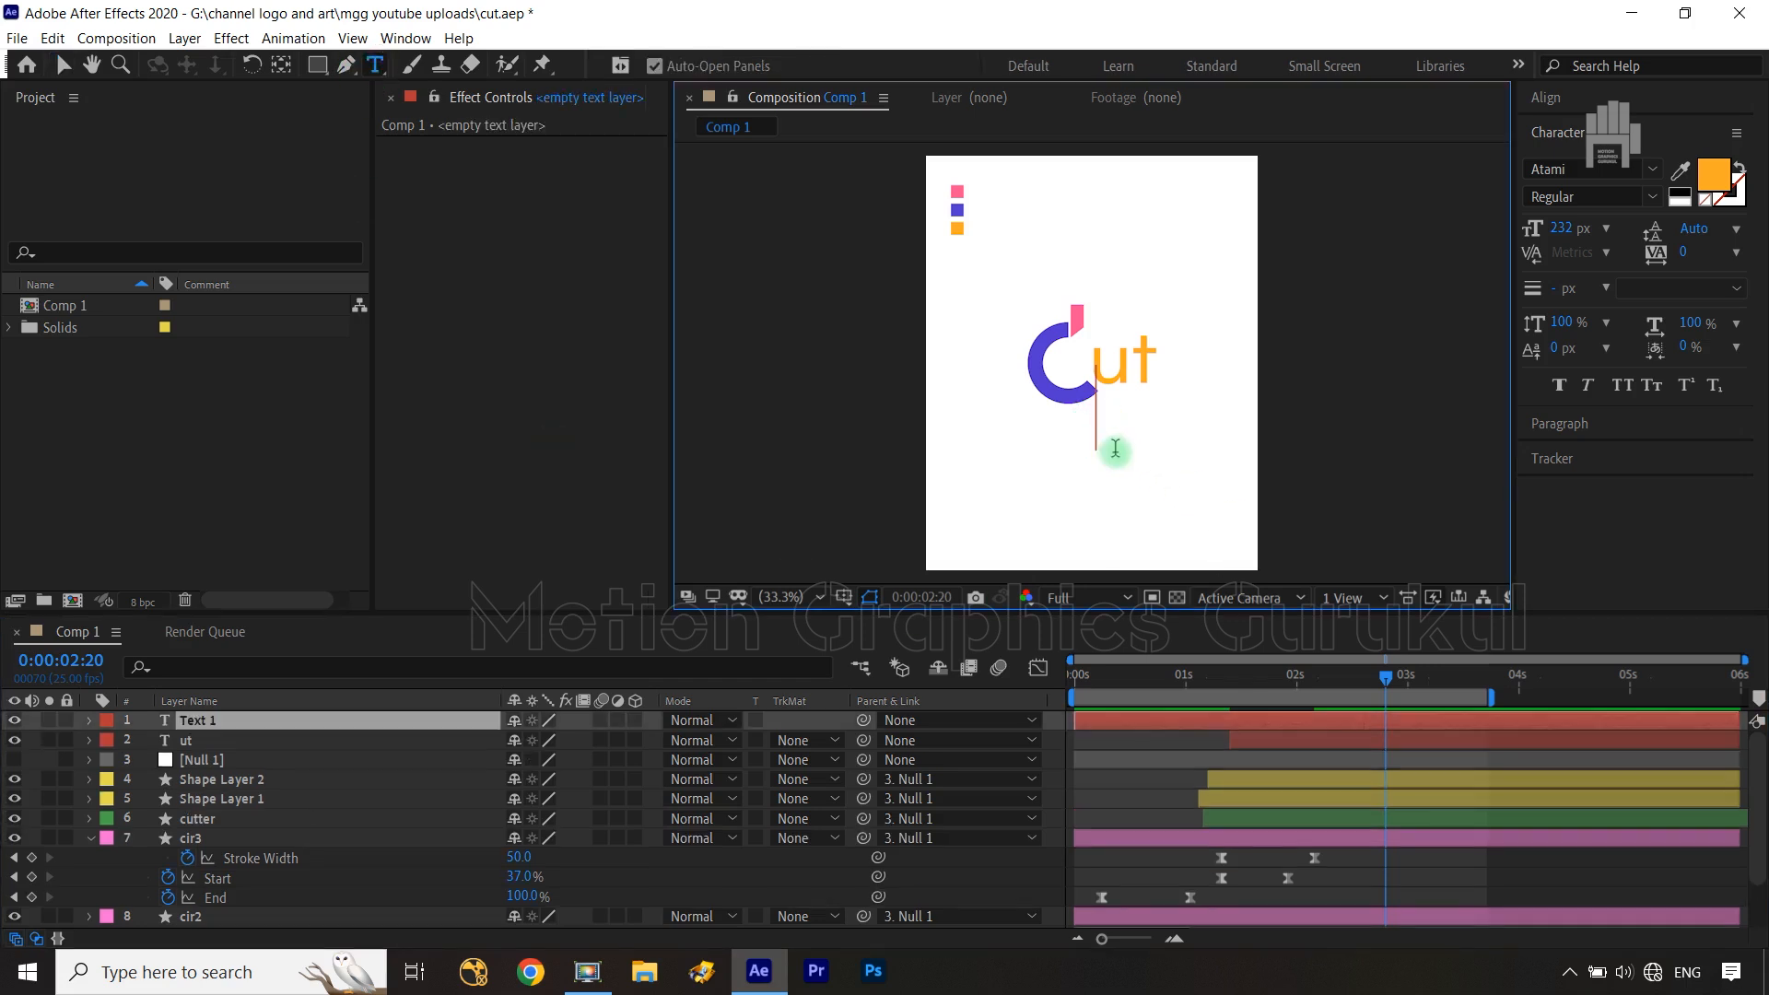
pyautogui.write('ed')
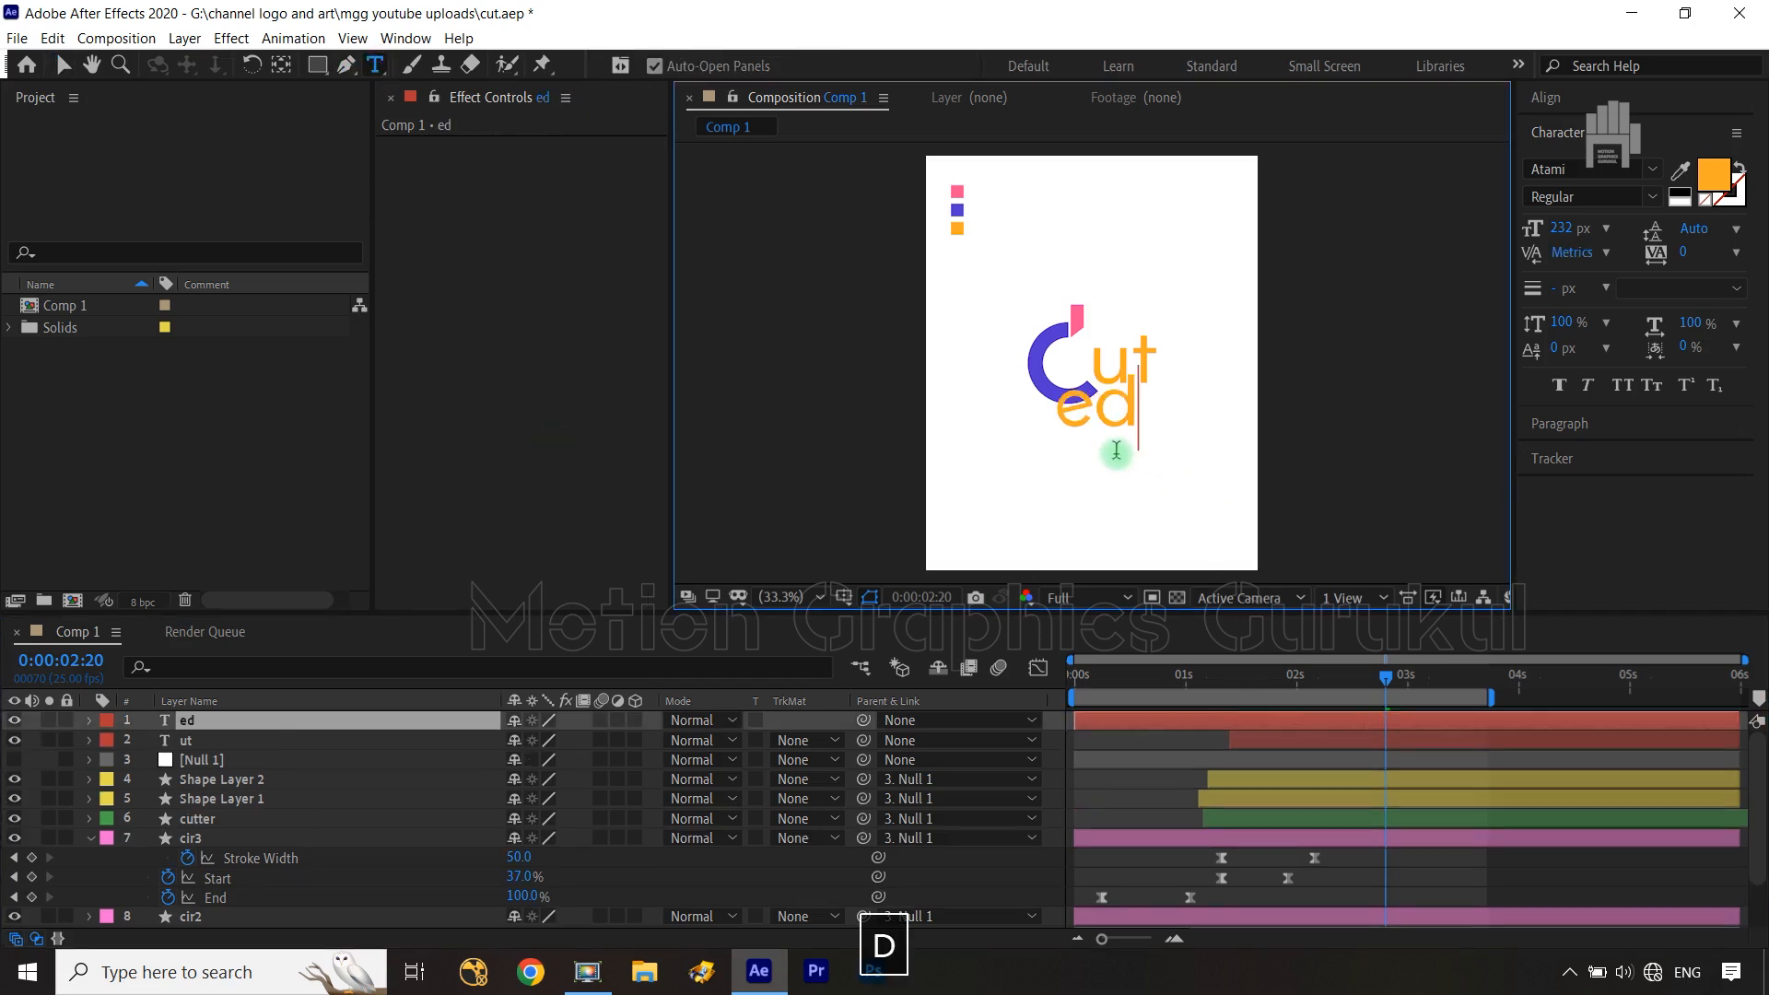
pyautogui.write('ges')
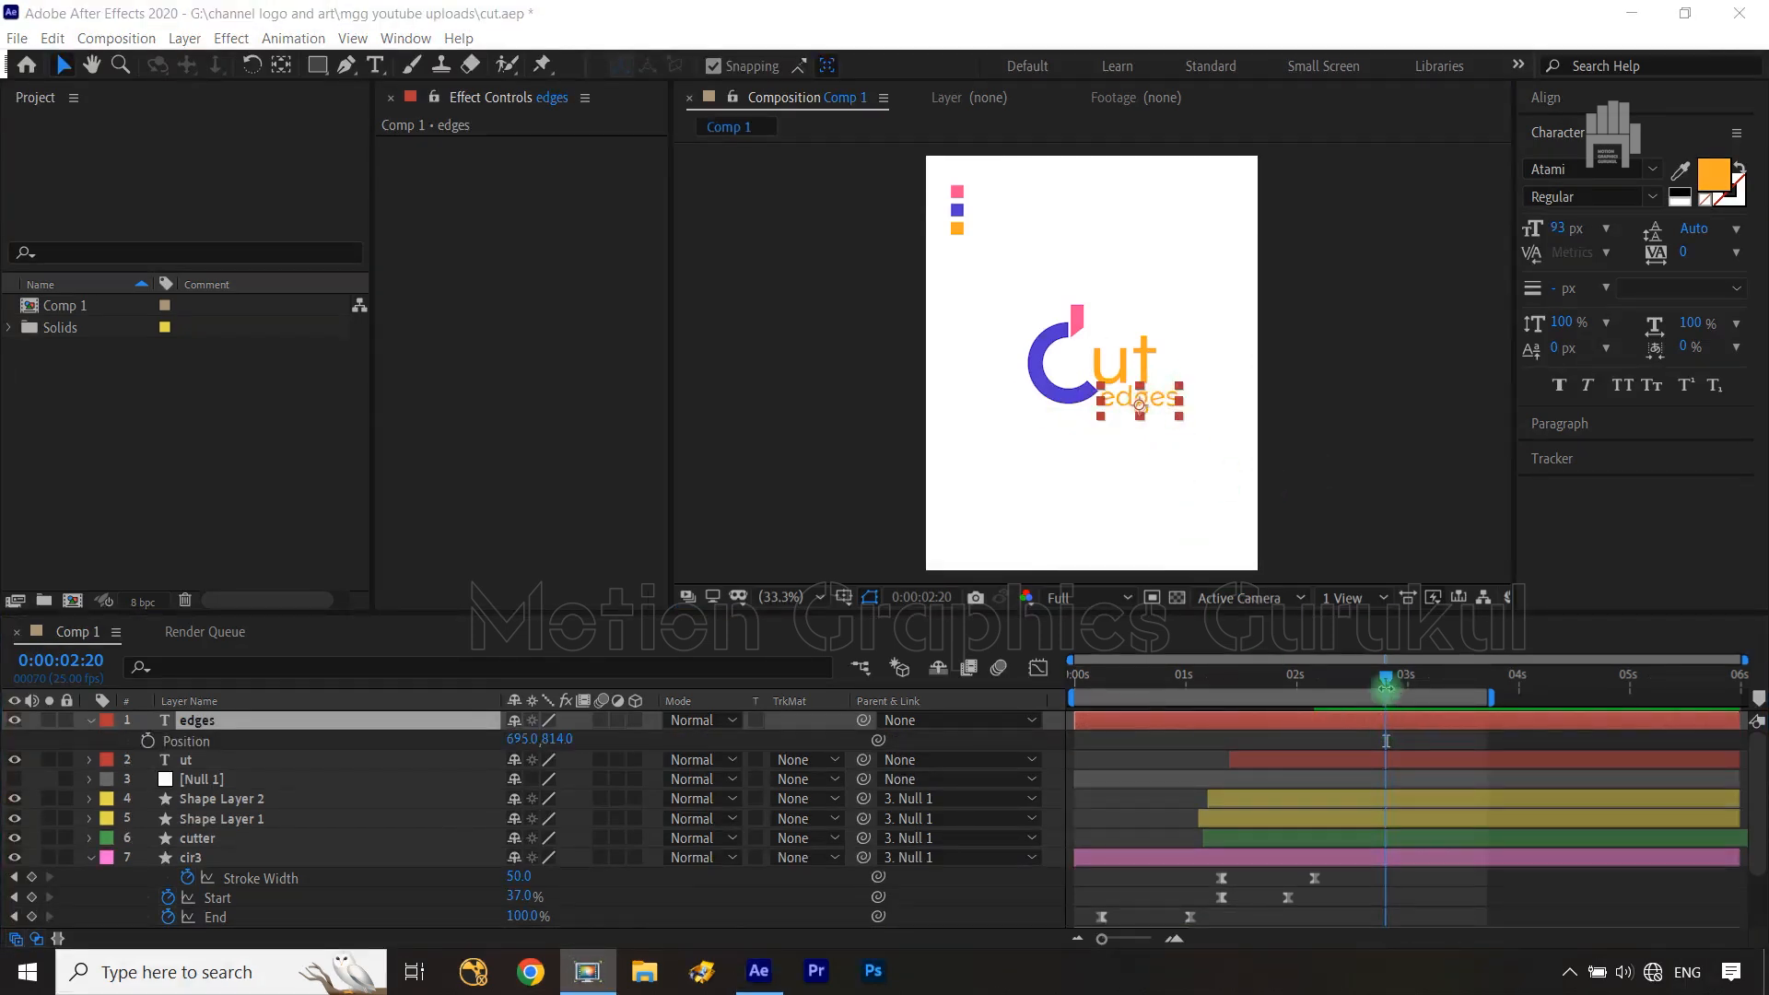
# At 0:00:01:08, add a text animator with Position and Scale properties to the edges layer
pyautogui.moveTo(1388, 681); pyautogui.dragTo(1221, 686)
pyautogui.moveTo(1217, 687); pyautogui.dragTo(1231, 692)
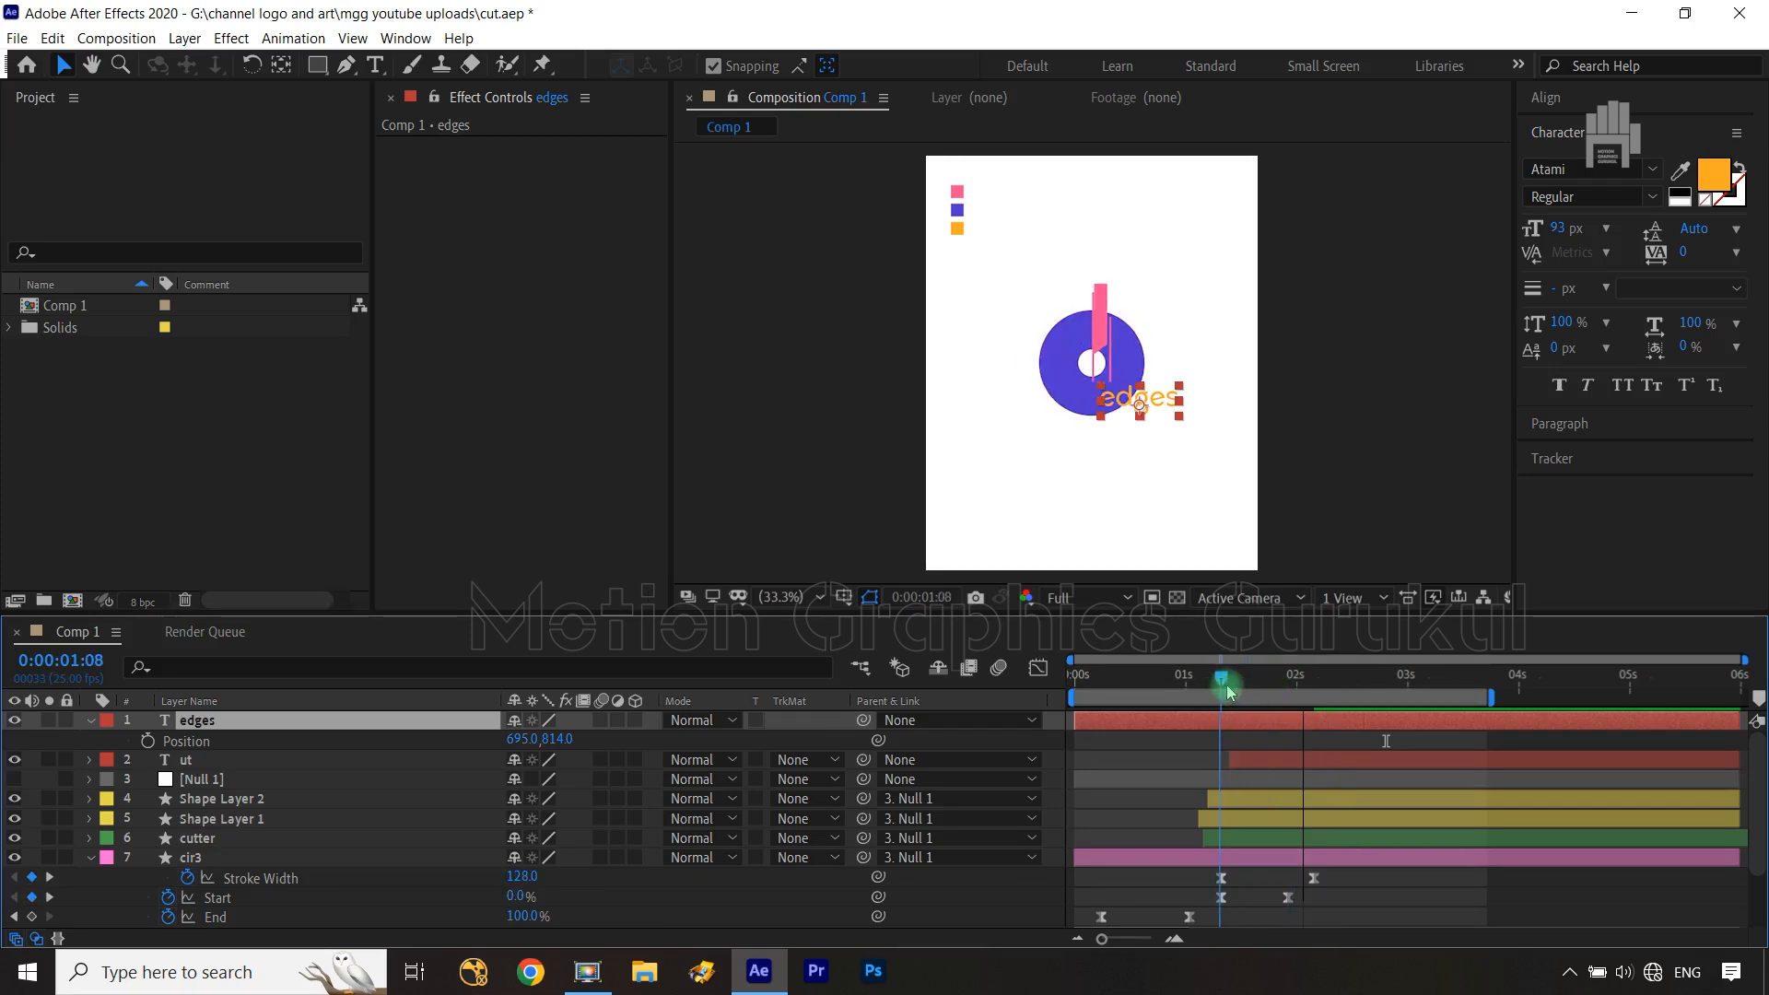
pyautogui.click(149, 741)
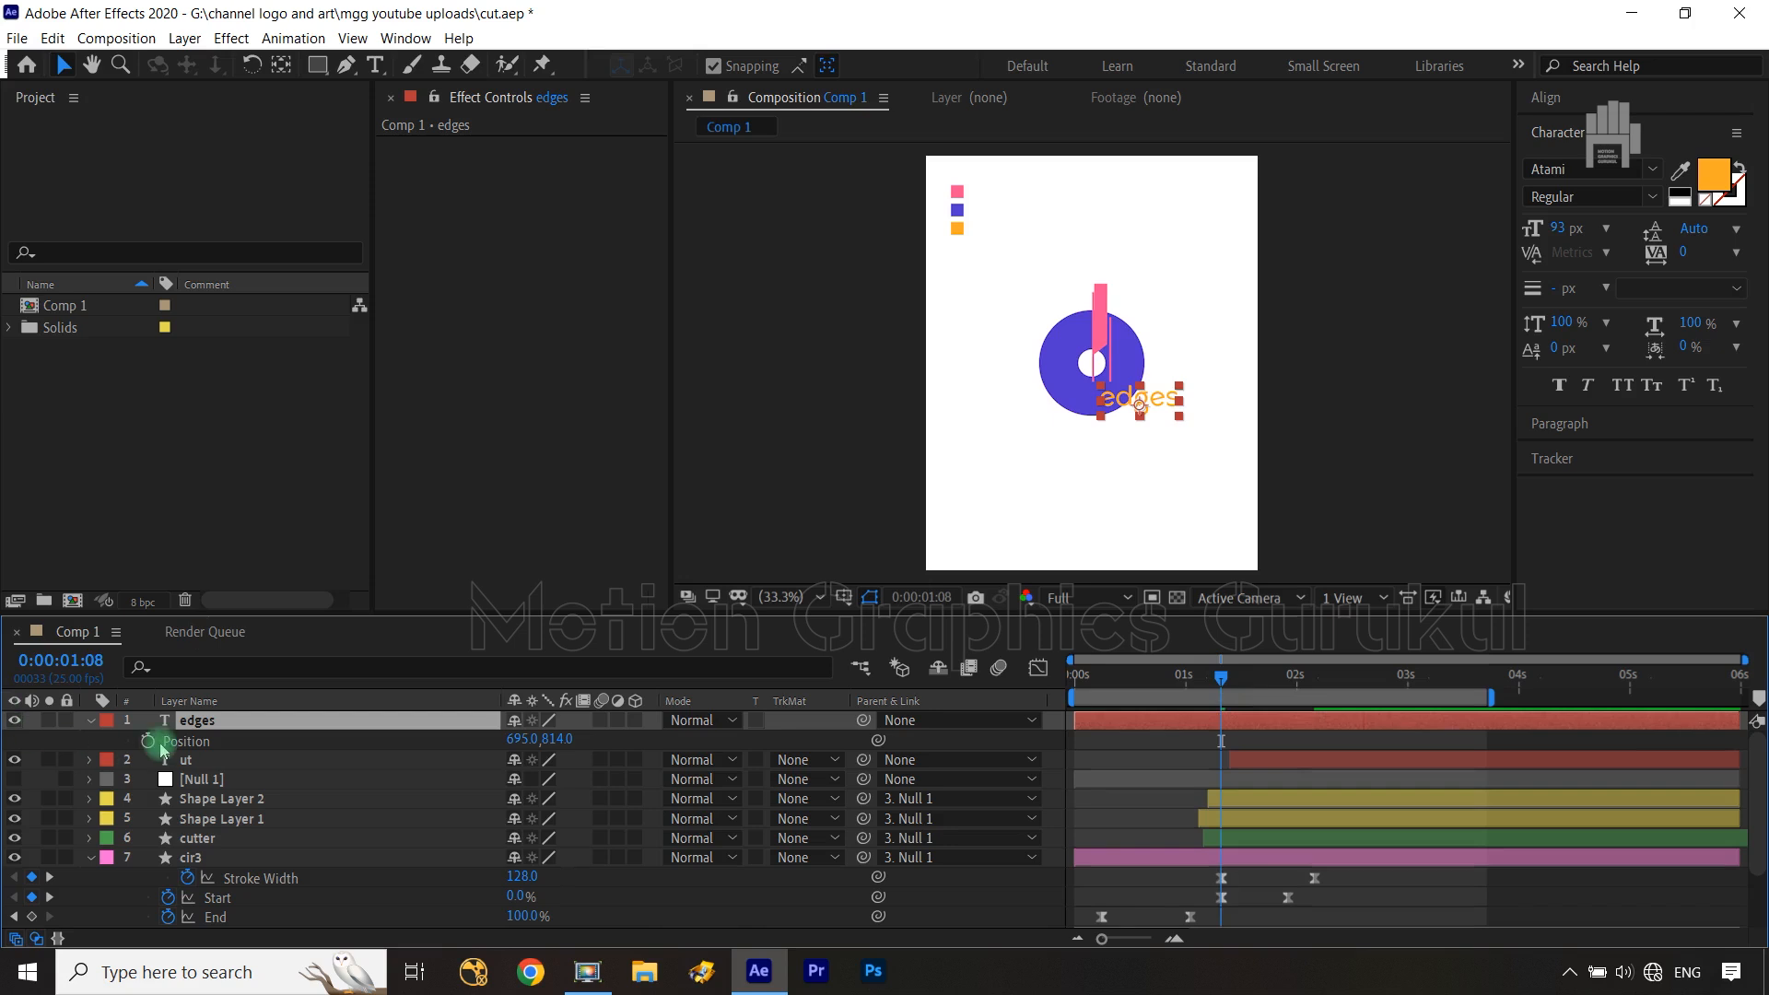
pyautogui.click(91, 722)
pyautogui.click(90, 721)
pyautogui.click(648, 744)
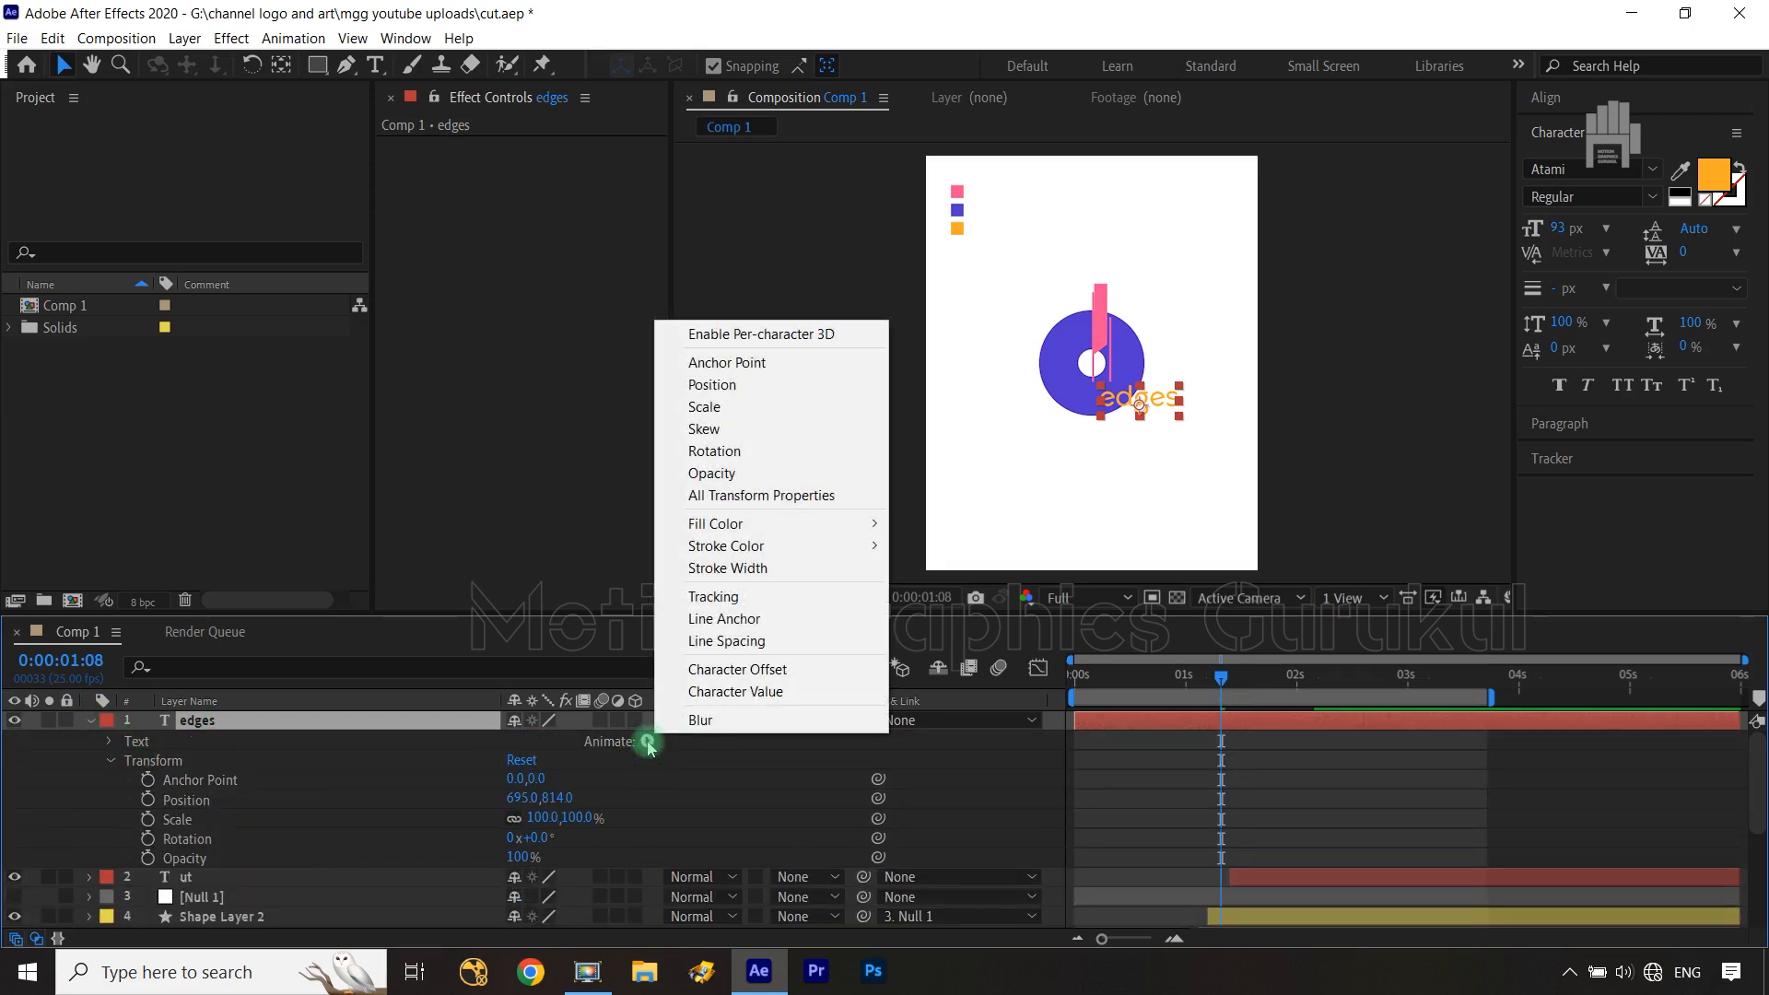
pyautogui.click(727, 384)
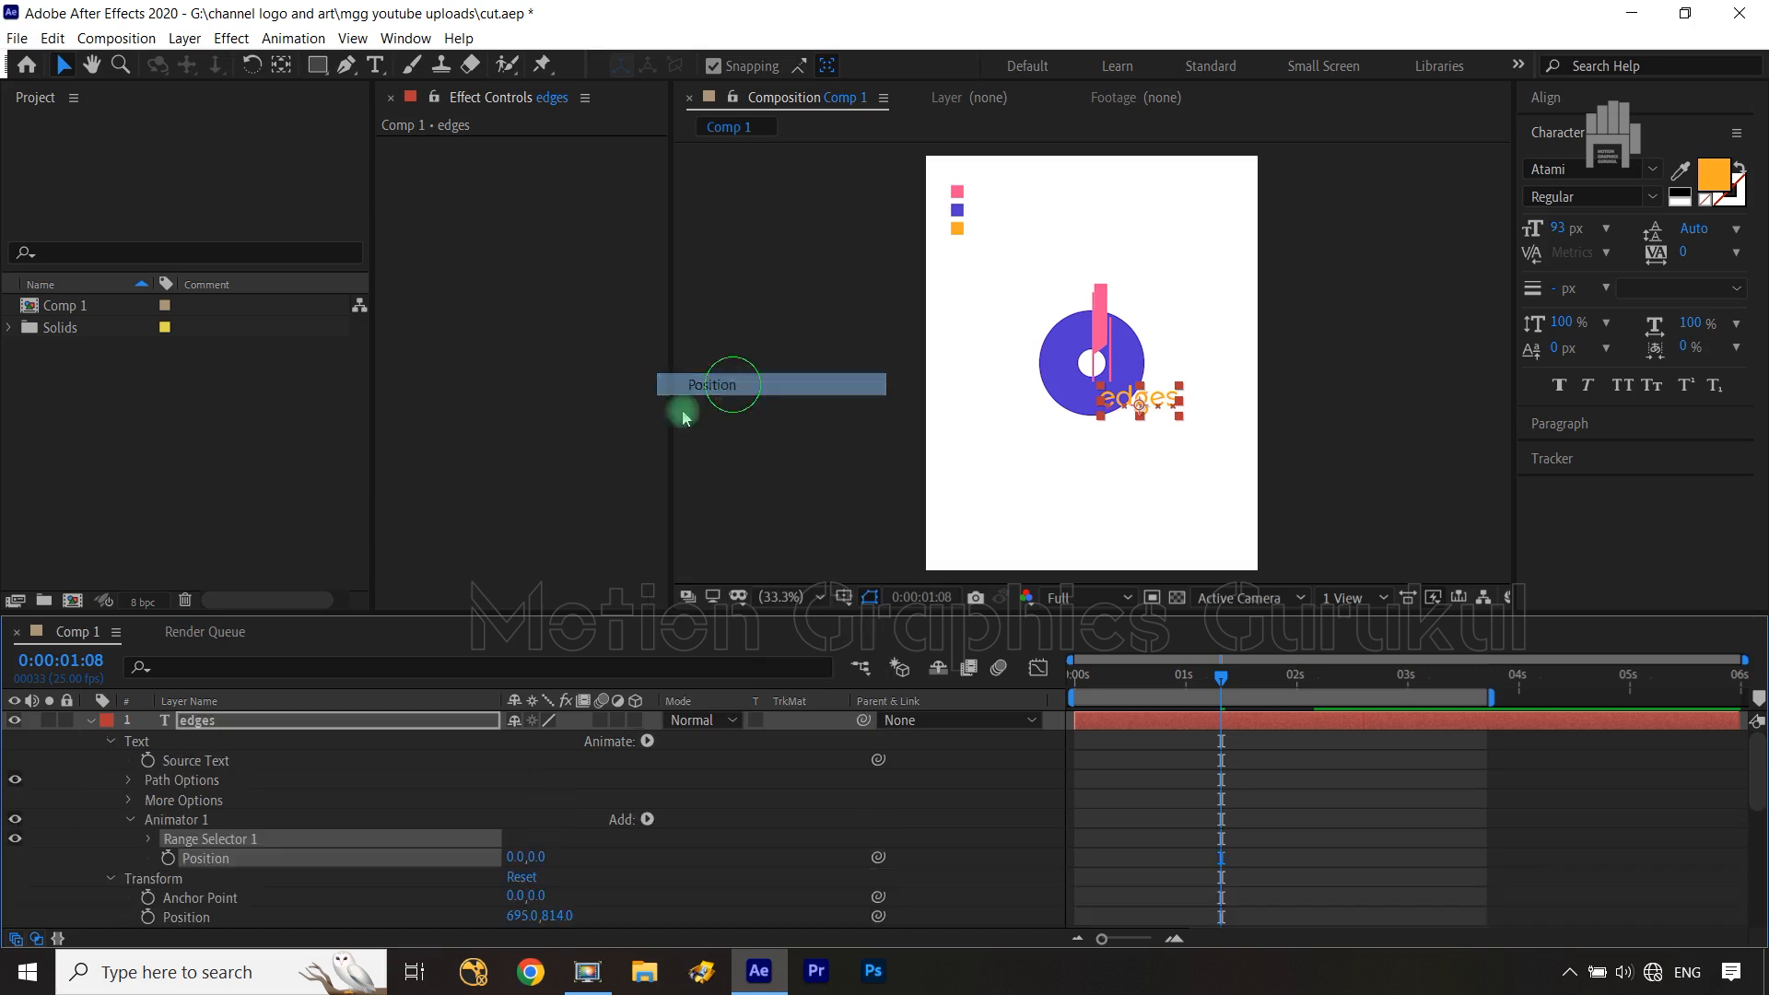
pyautogui.click(648, 819)
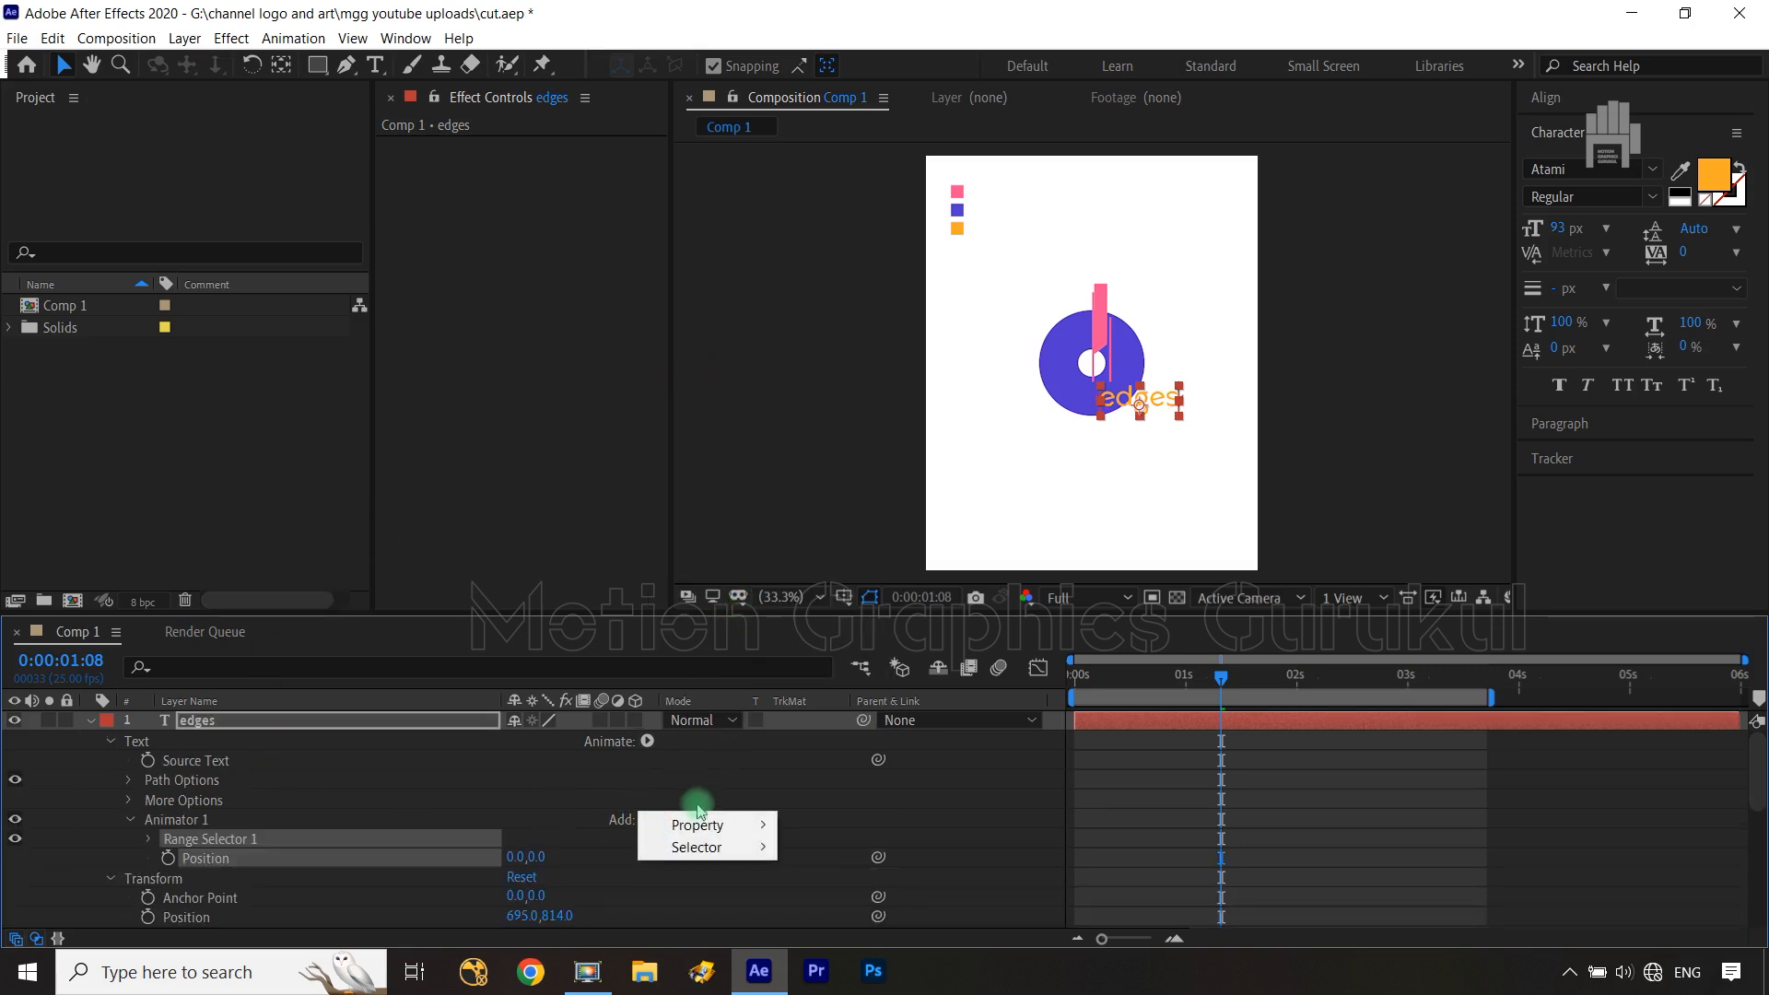
pyautogui.moveTo(697, 824)
pyautogui.click(822, 511)
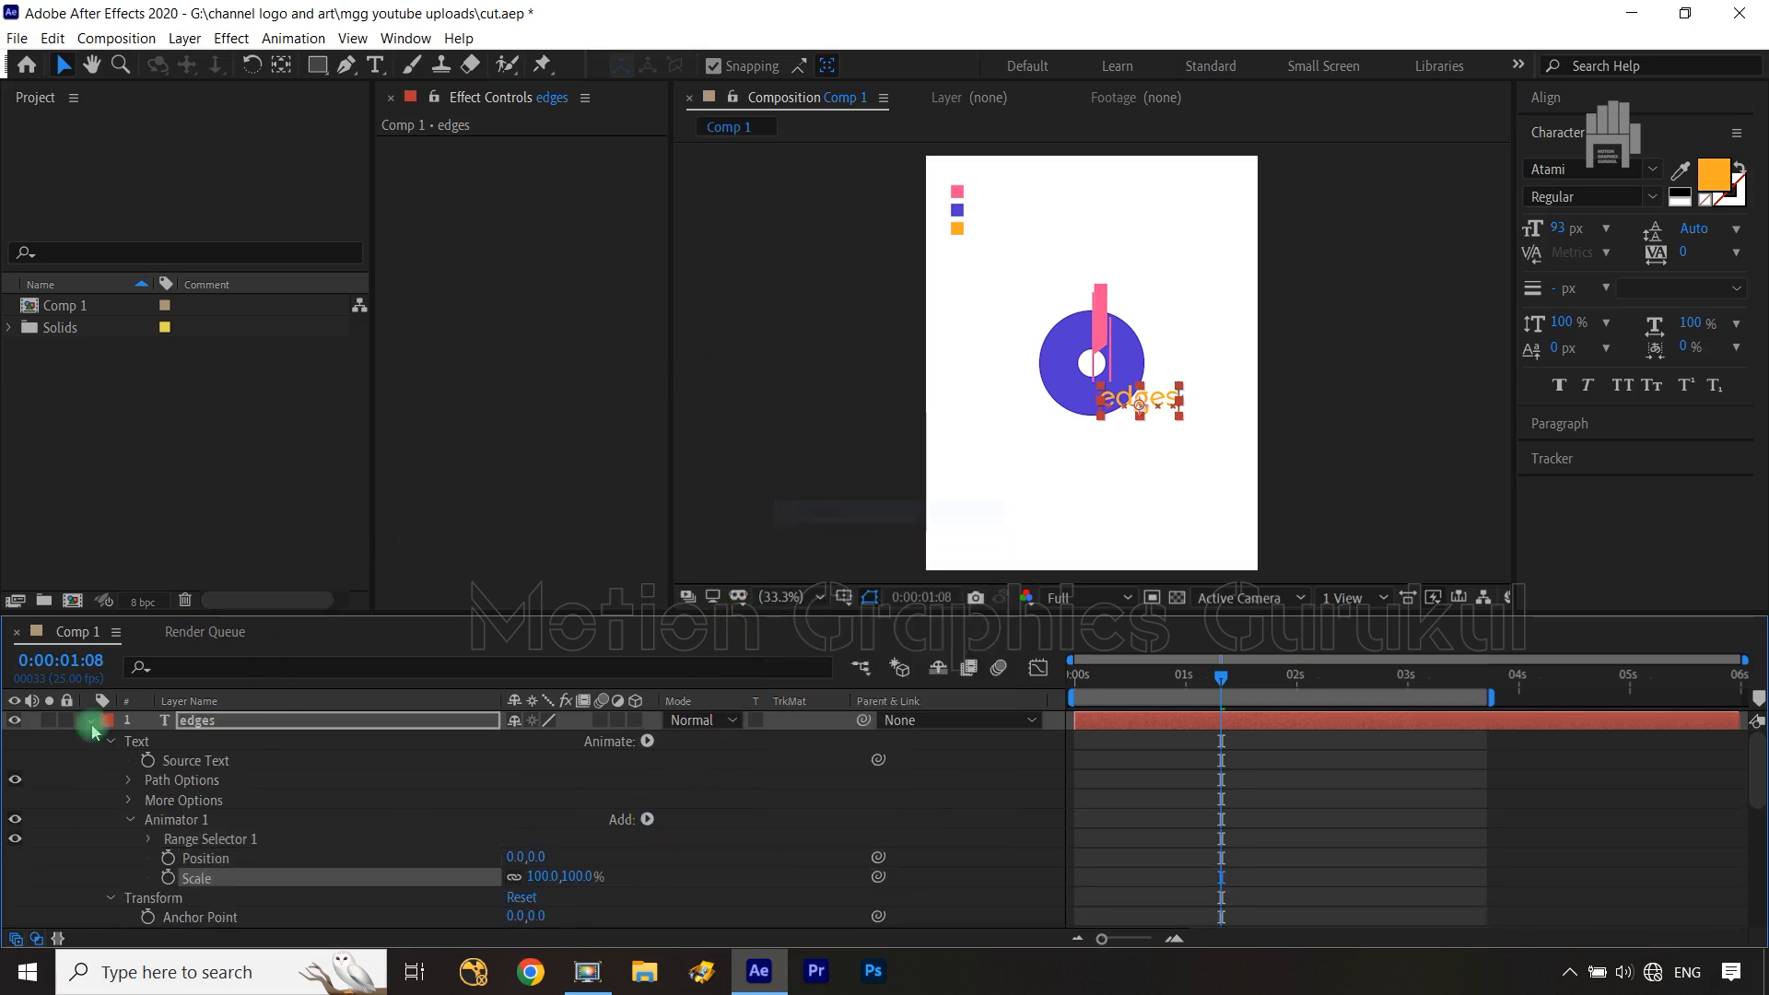
# Keyframe the edges Range Selector's Start at 0% at 0:00:01:08, leaving the animator's Position without keyframes
pyautogui.click(168, 857)
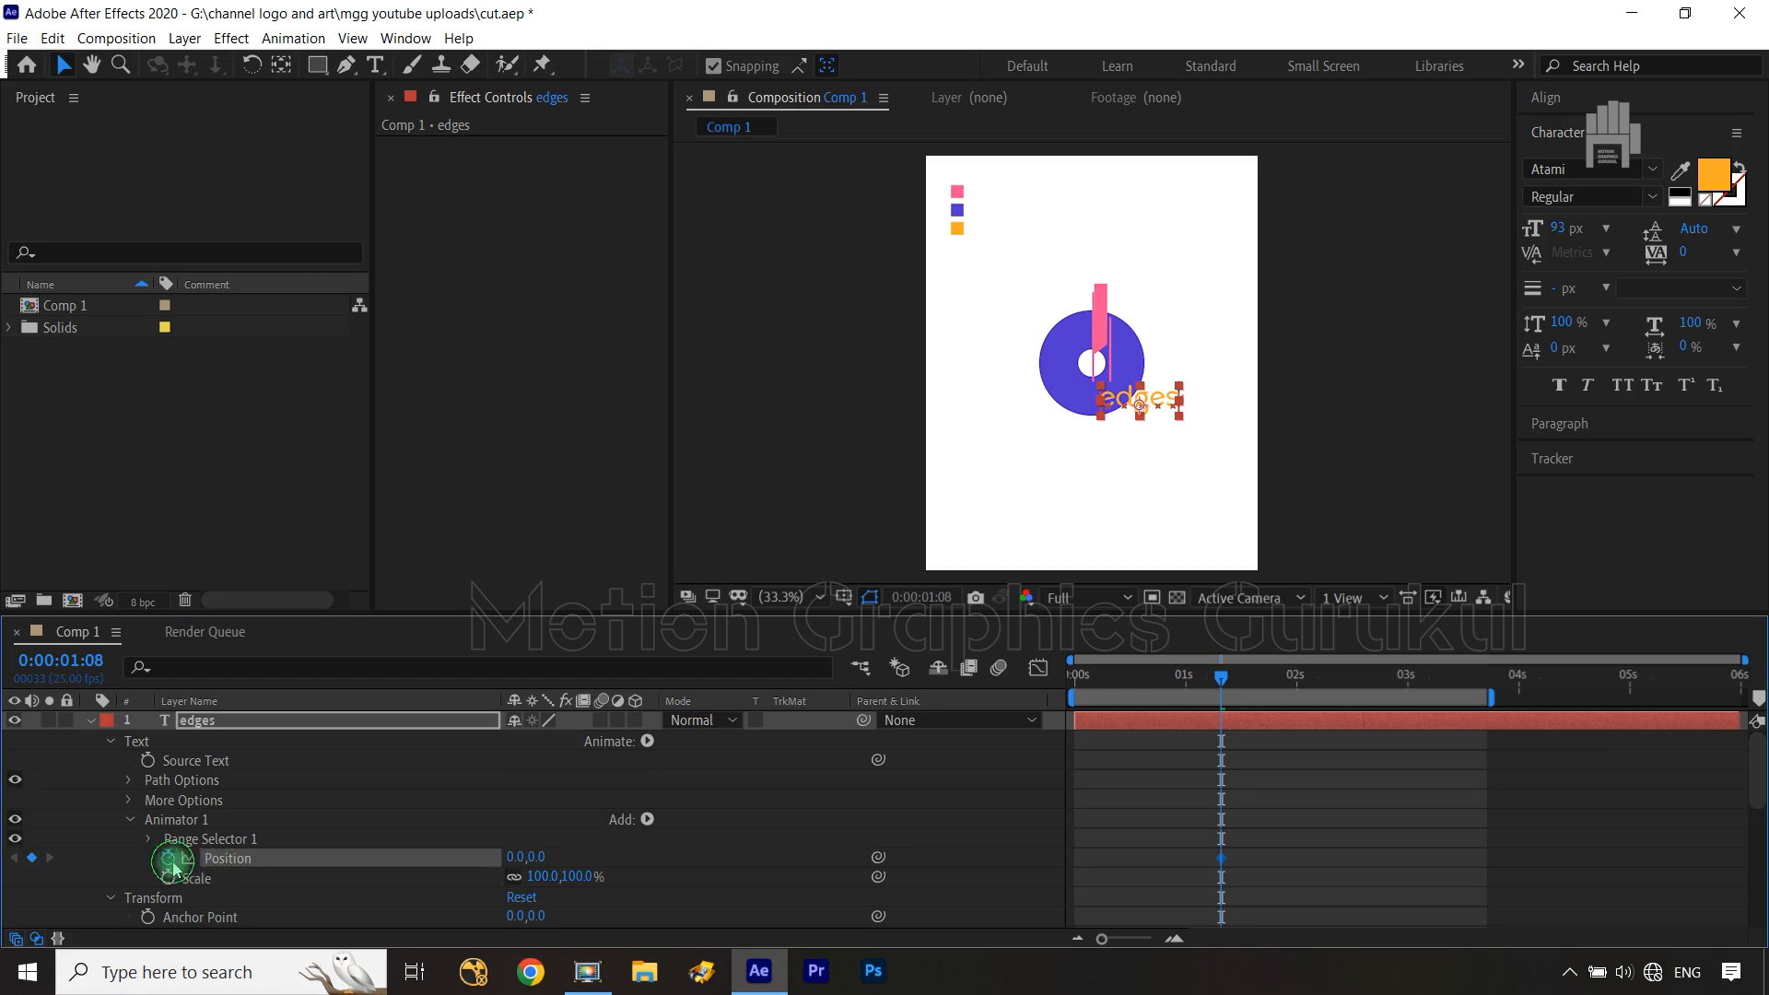
pyautogui.click(167, 858)
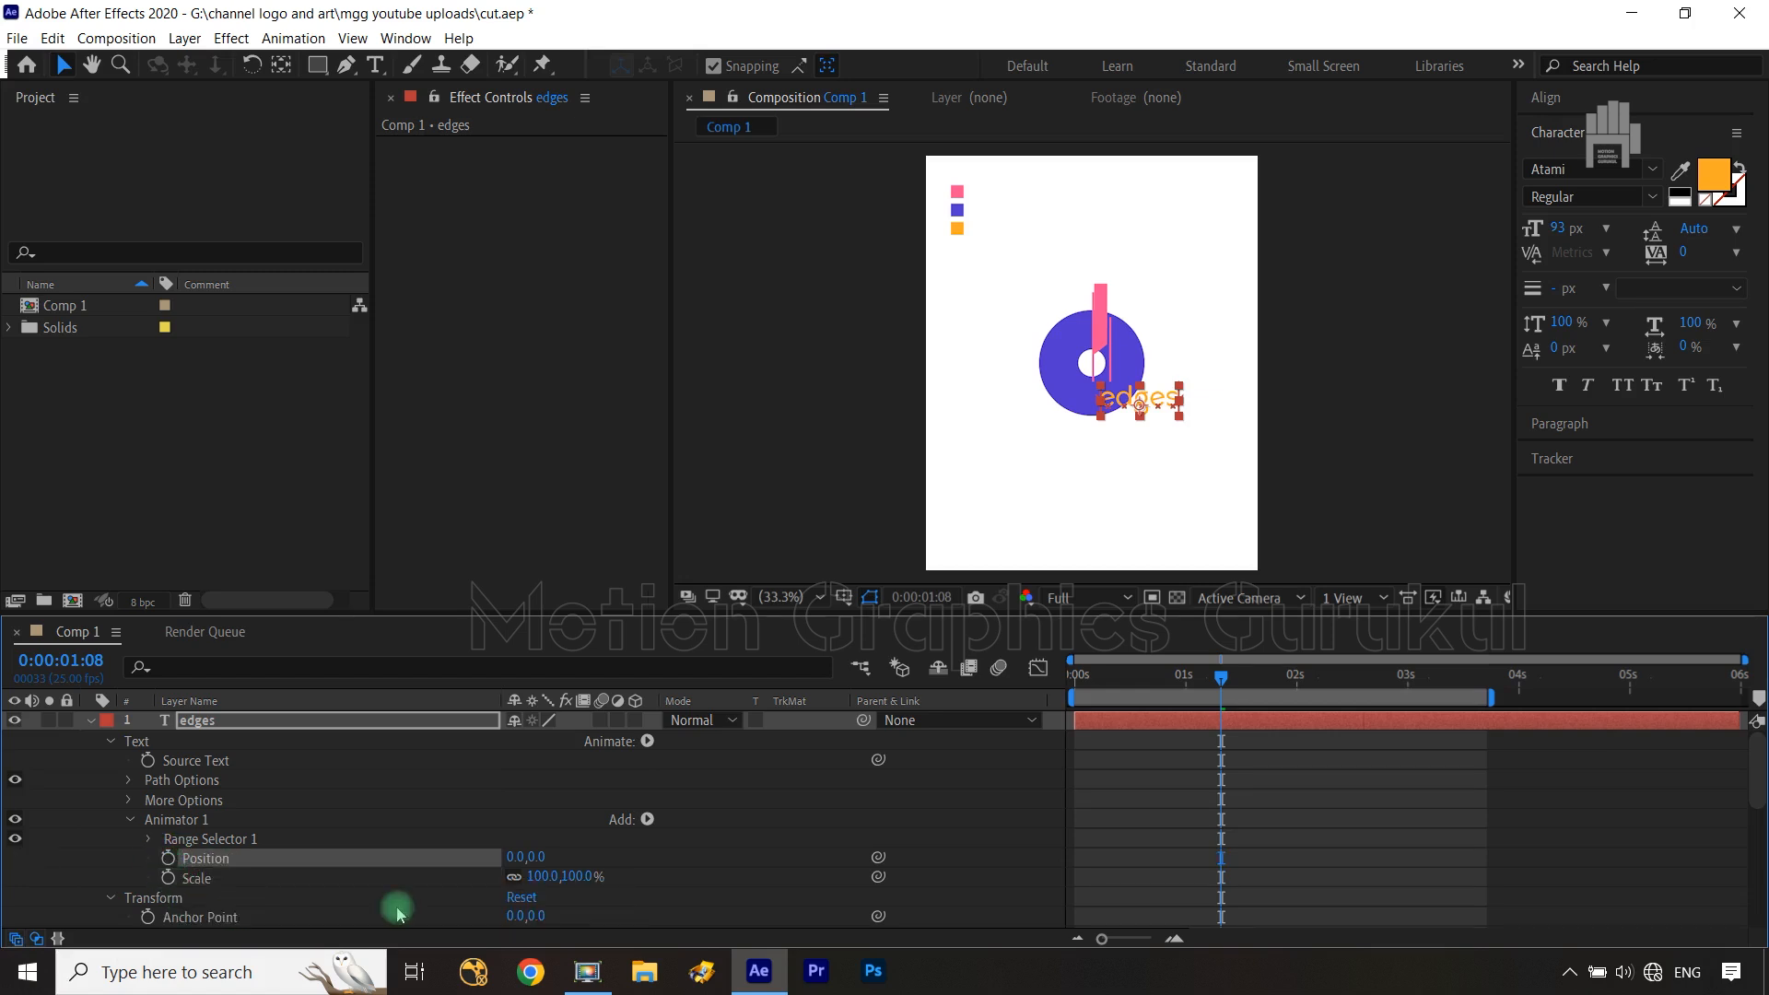
pyautogui.click(148, 838)
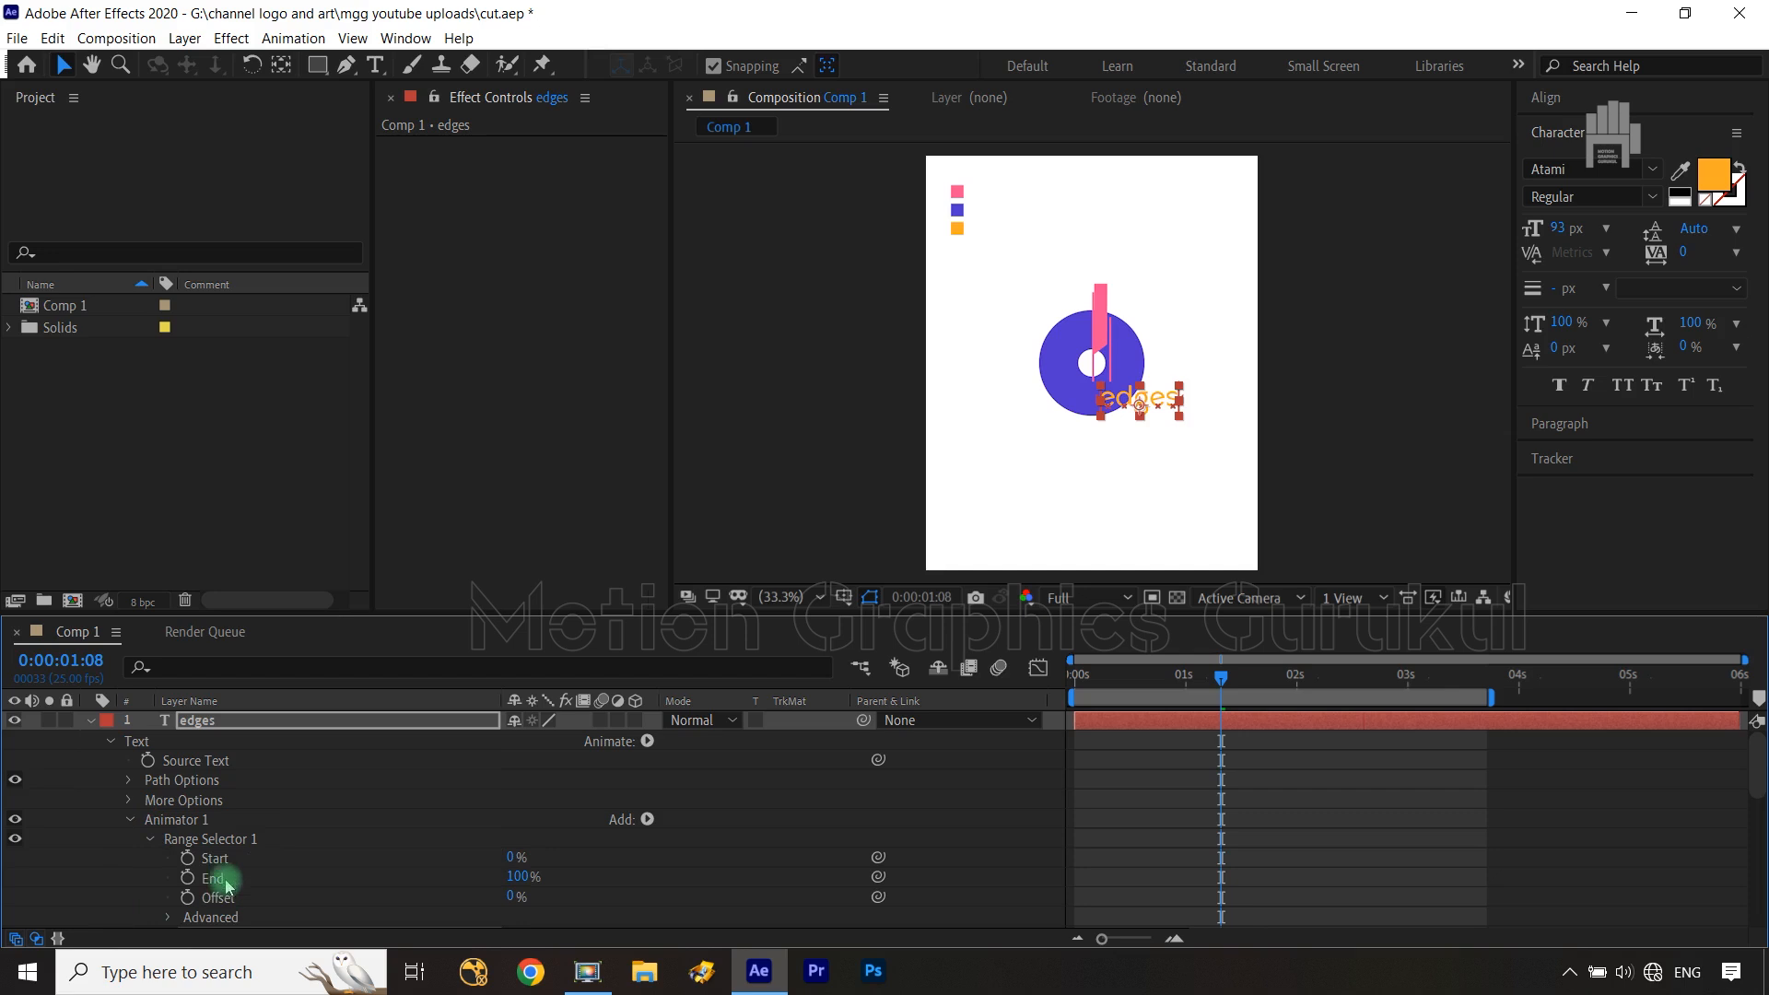
pyautogui.click(190, 861)
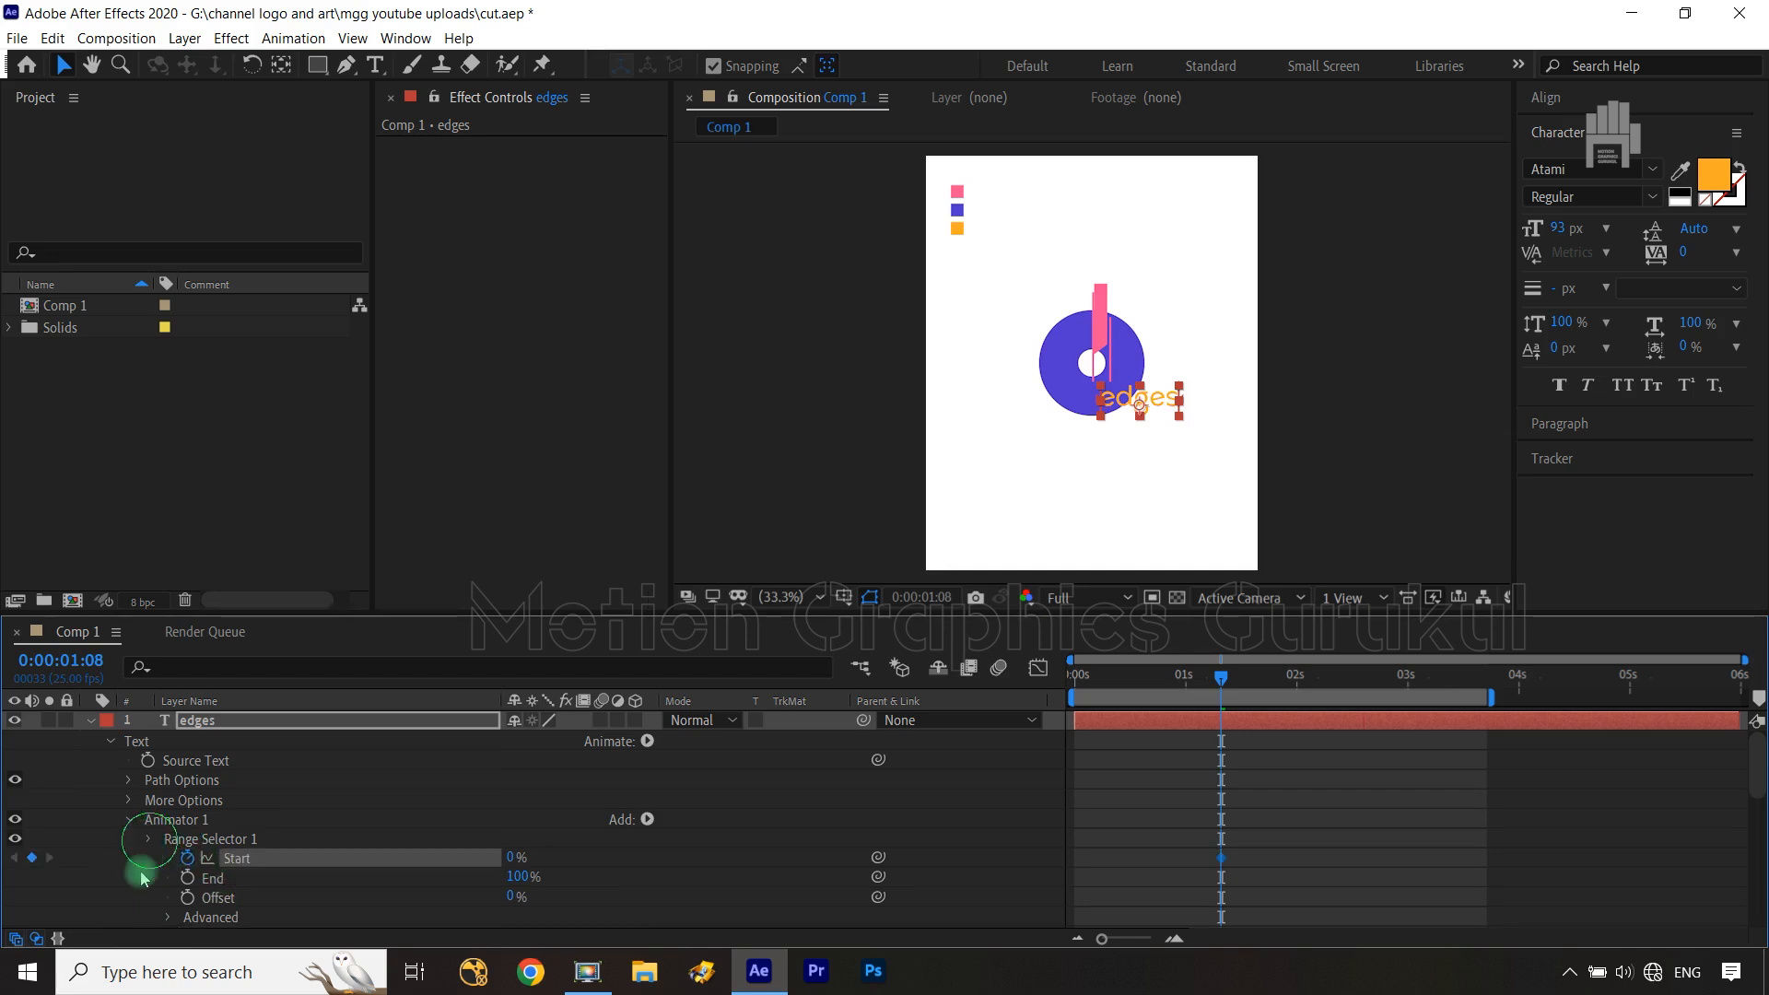
pyautogui.click(147, 840)
# Set the edges animator's Position to 0.0, 114.0 and its unlinked Scale to 100.0, 0.0%
pyautogui.moveTo(541, 860); pyautogui.dragTo(667, 863)
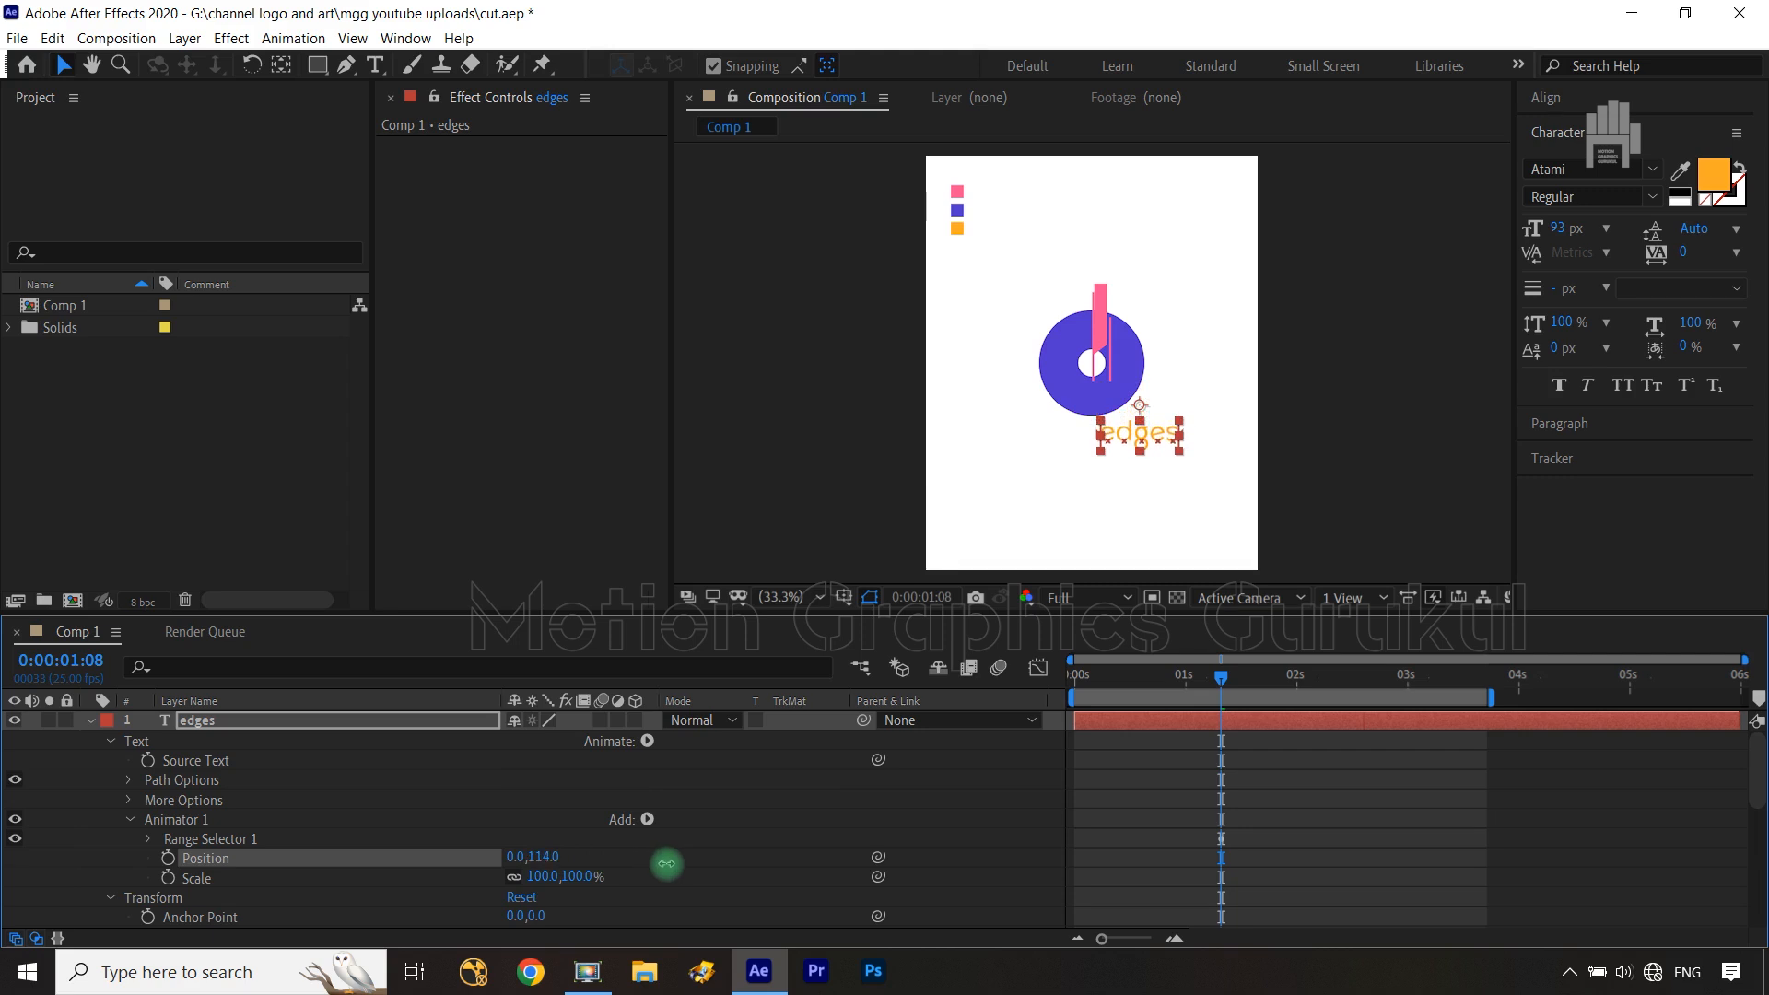
pyautogui.click(510, 879)
pyautogui.write('0')
pyautogui.press('Return')
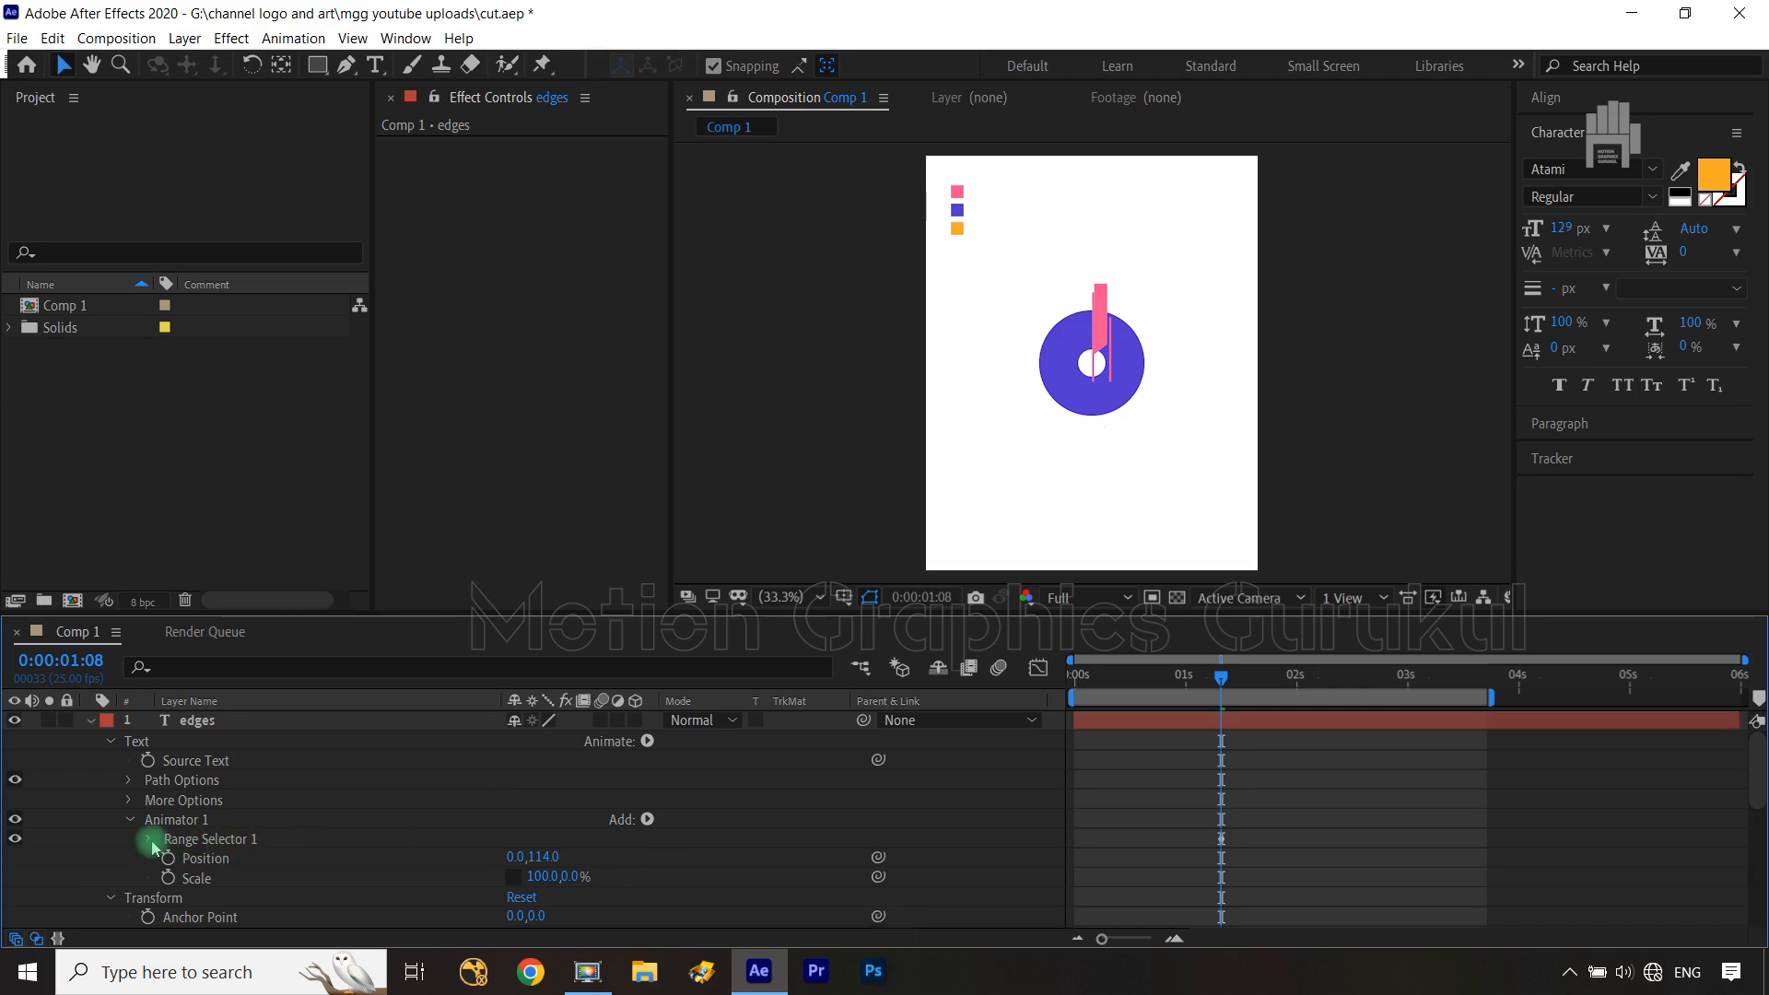
# Set the edges Range Selector's Start to 100% at 0:00:02:04
pyautogui.click(222, 729)
pyautogui.press('u')
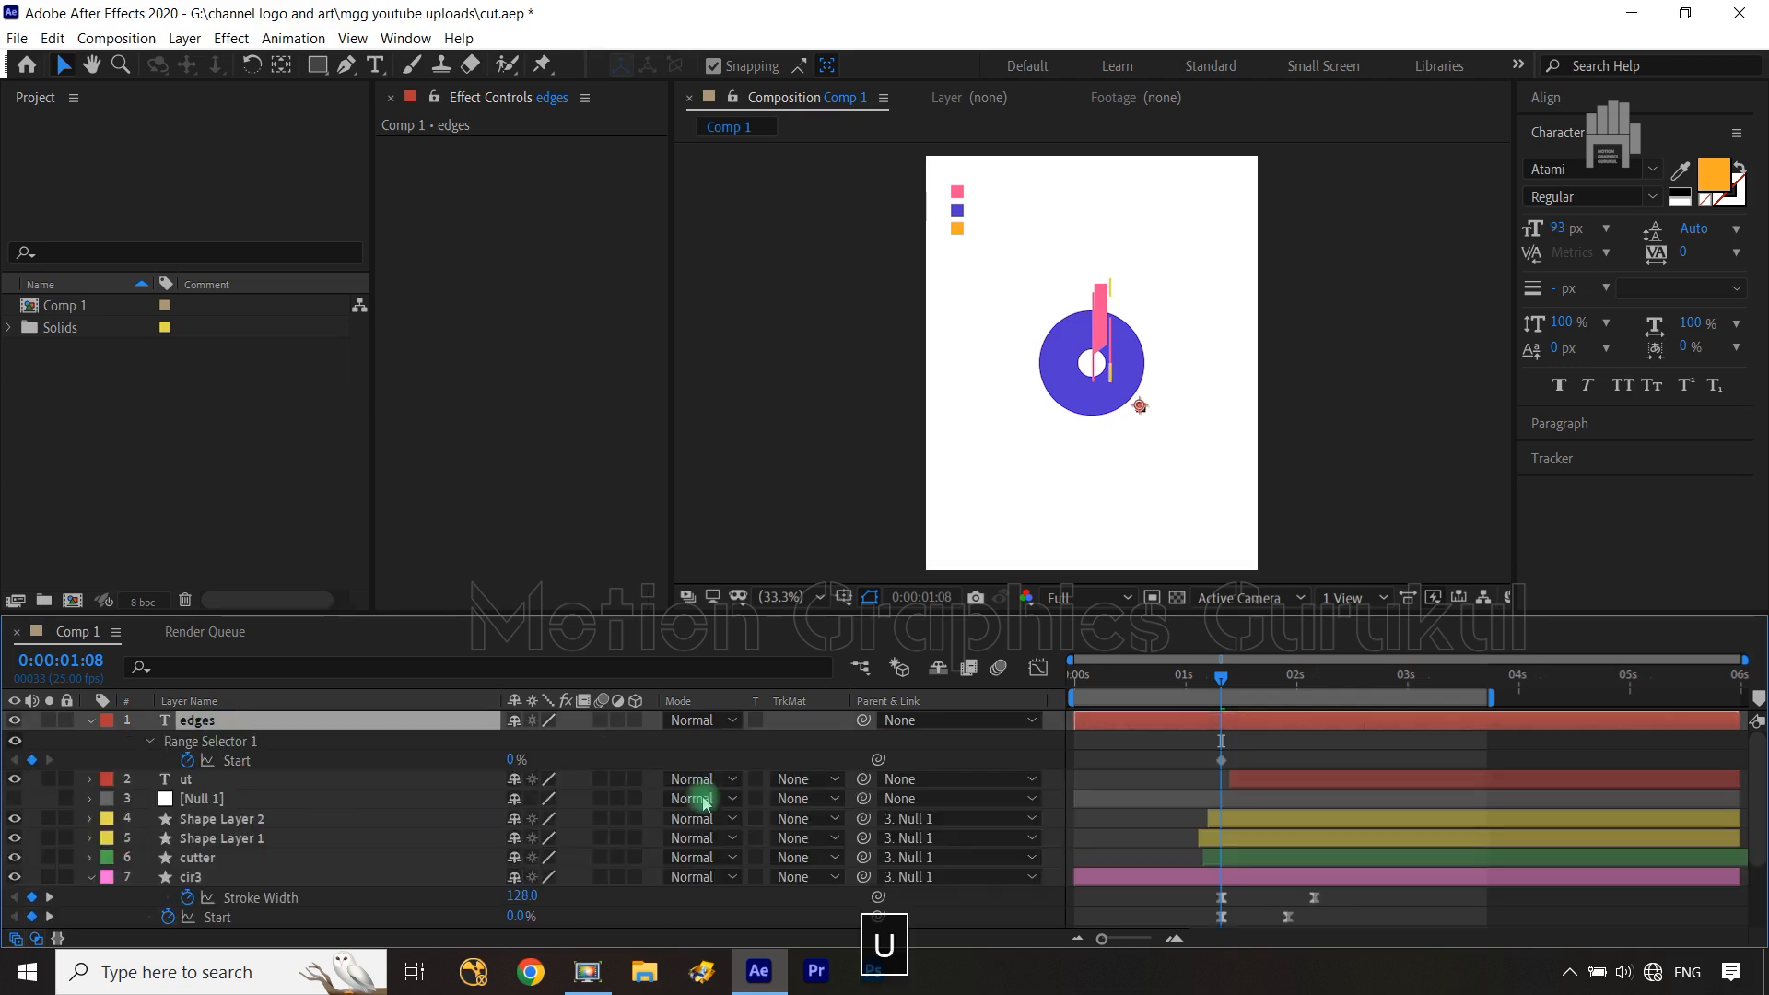
pyautogui.moveTo(1224, 694); pyautogui.dragTo(1317, 696)
pyautogui.click(473, 754)
pyautogui.moveTo(511, 761); pyautogui.dragTo(1212, 764)
# Apply Easy Ease to the edges Start keyframes and lengthen the last keyframe's incoming ease in the speed graph
pyautogui.press('F9')
pyautogui.click(1038, 667)
pyautogui.moveTo(1378, 821); pyautogui.dragTo(1122, 907)
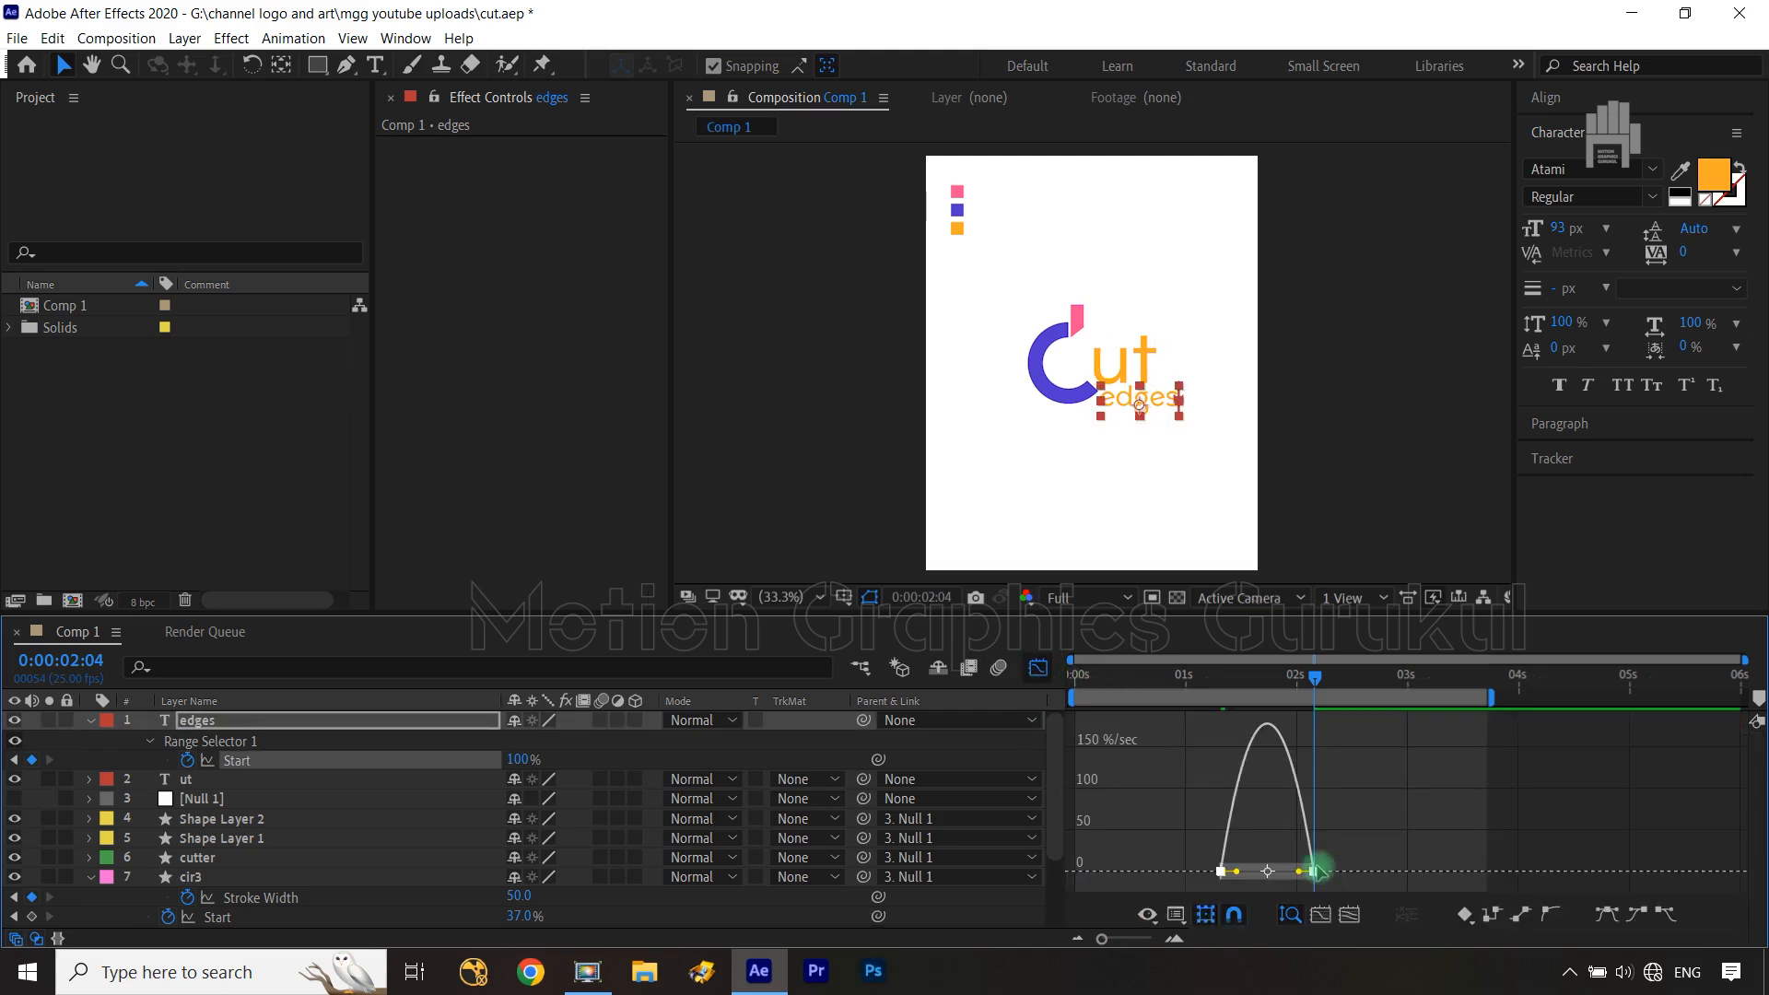
pyautogui.moveTo(1298, 869); pyautogui.dragTo(1071, 715)
pyautogui.click(1038, 667)
pyautogui.click(988, 742)
# Add a text layer reading "cake & desert" below the logo
pyautogui.click(360, 163)
pyautogui.click(375, 65)
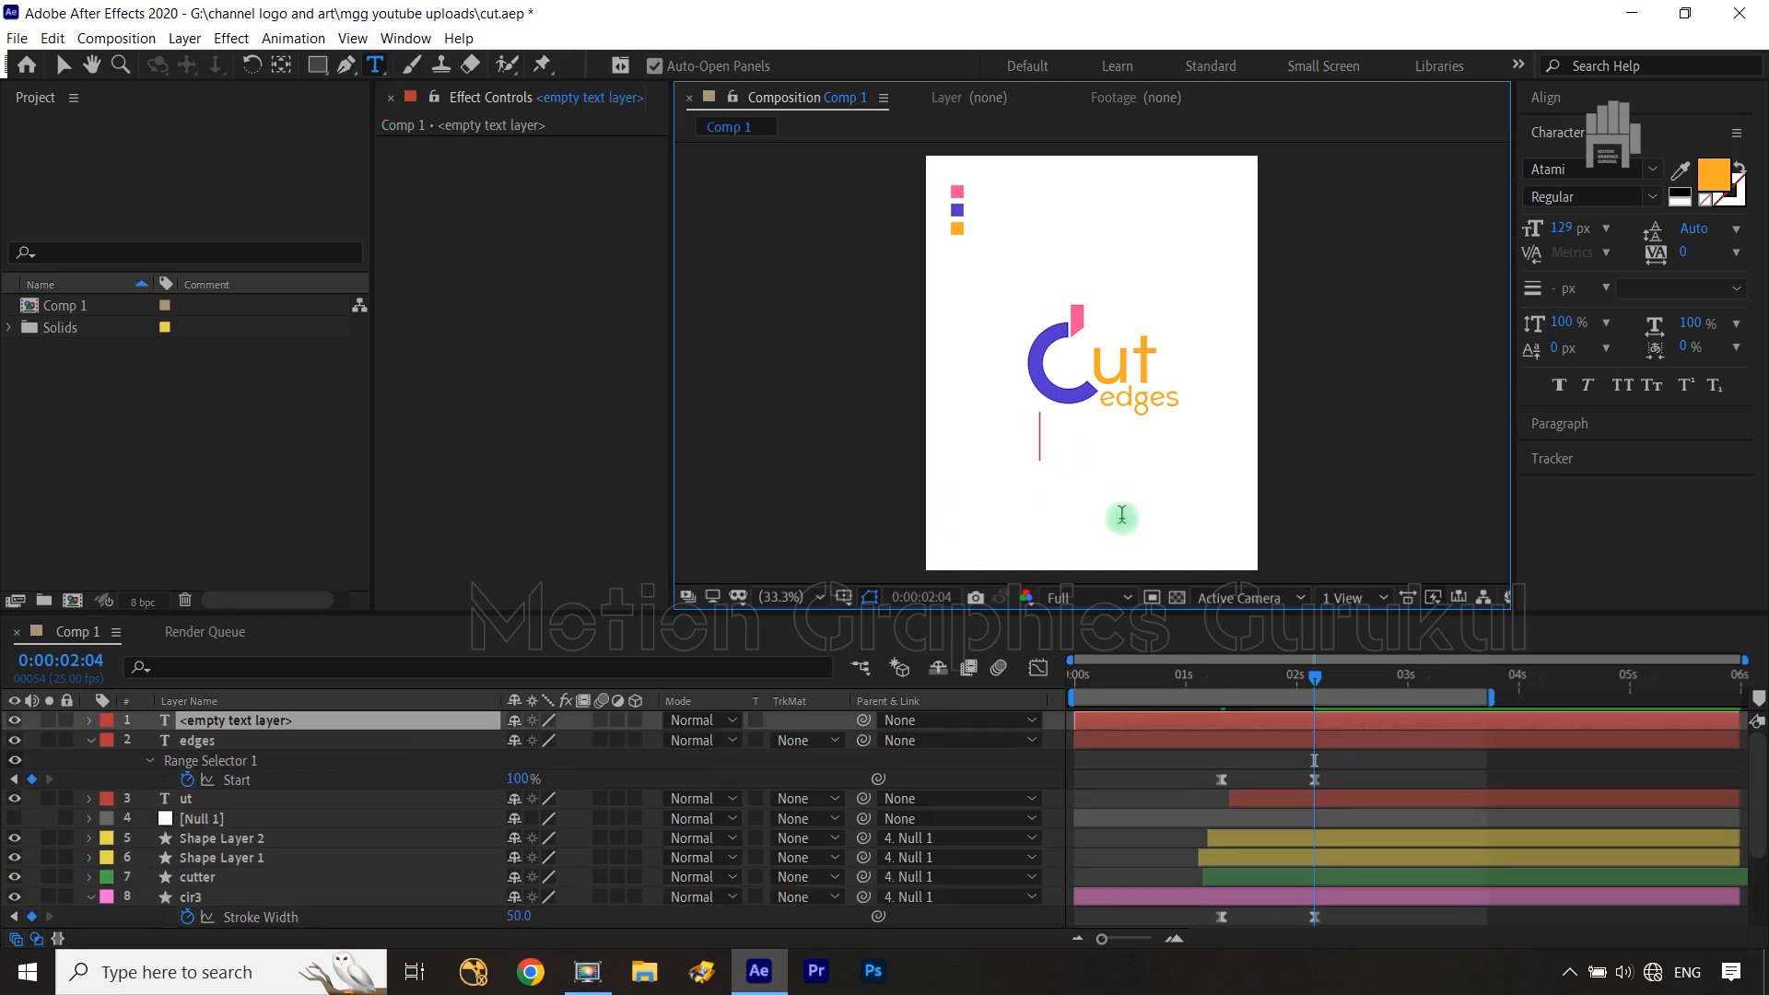
pyautogui.write('cak')
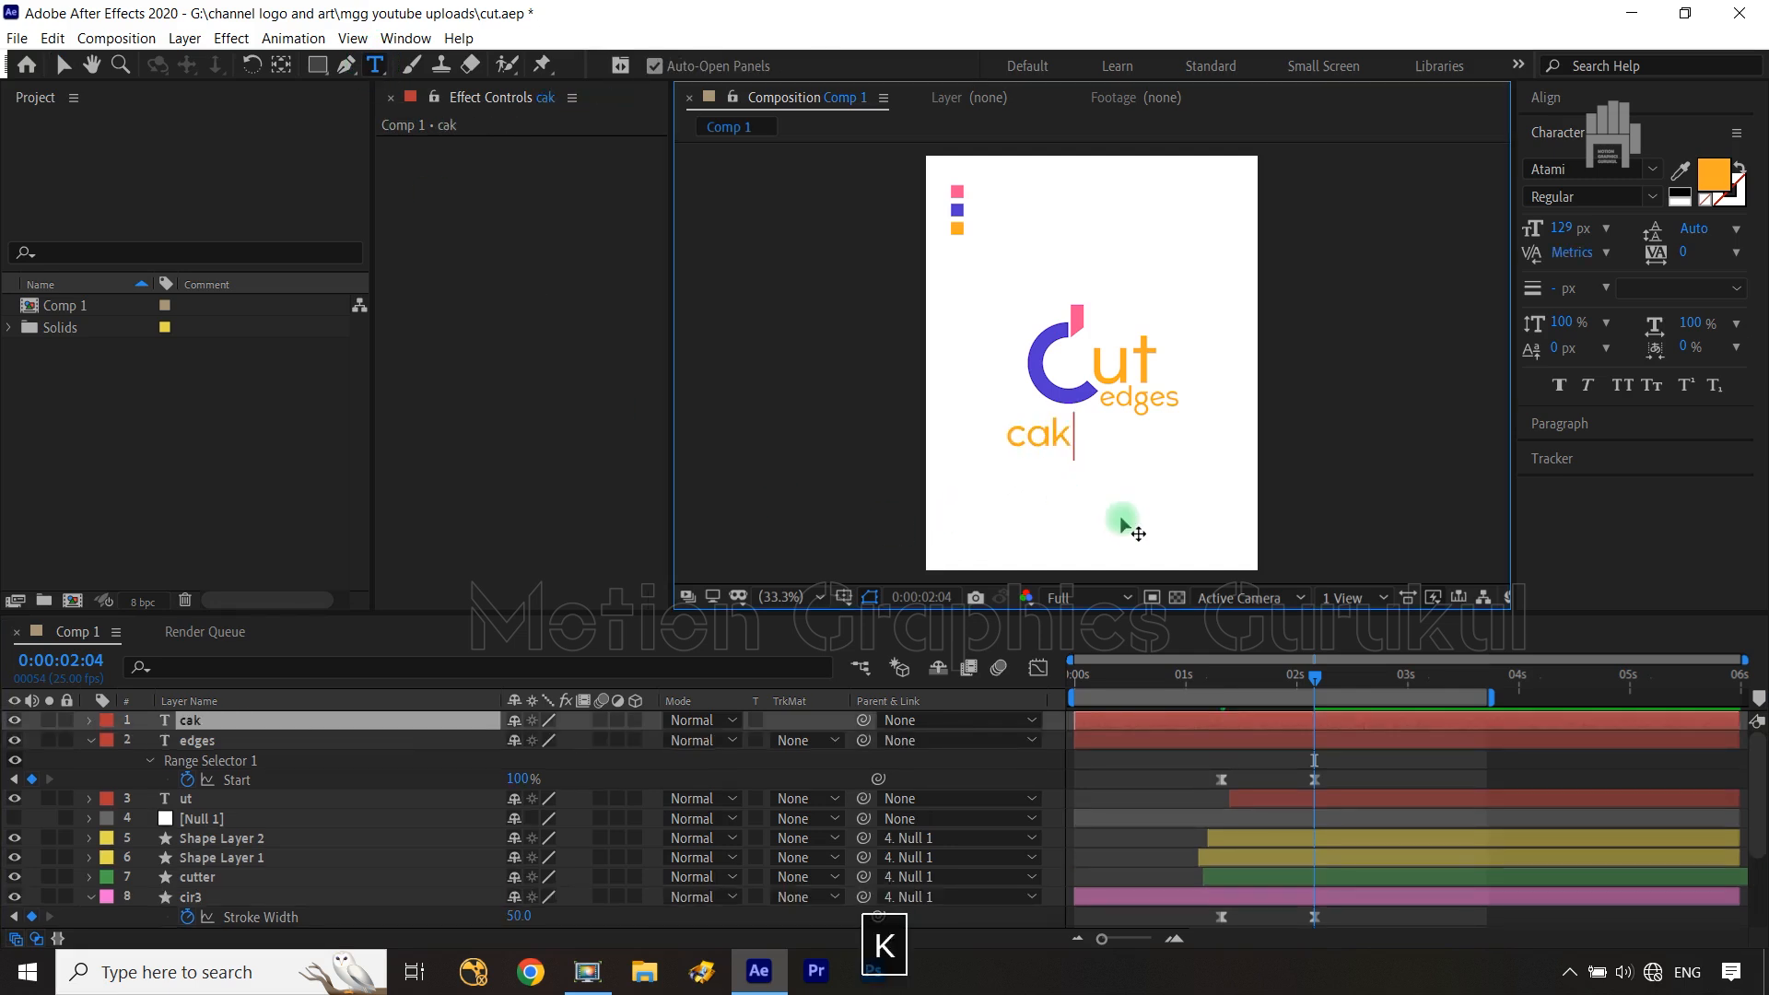
pyautogui.write('e ')
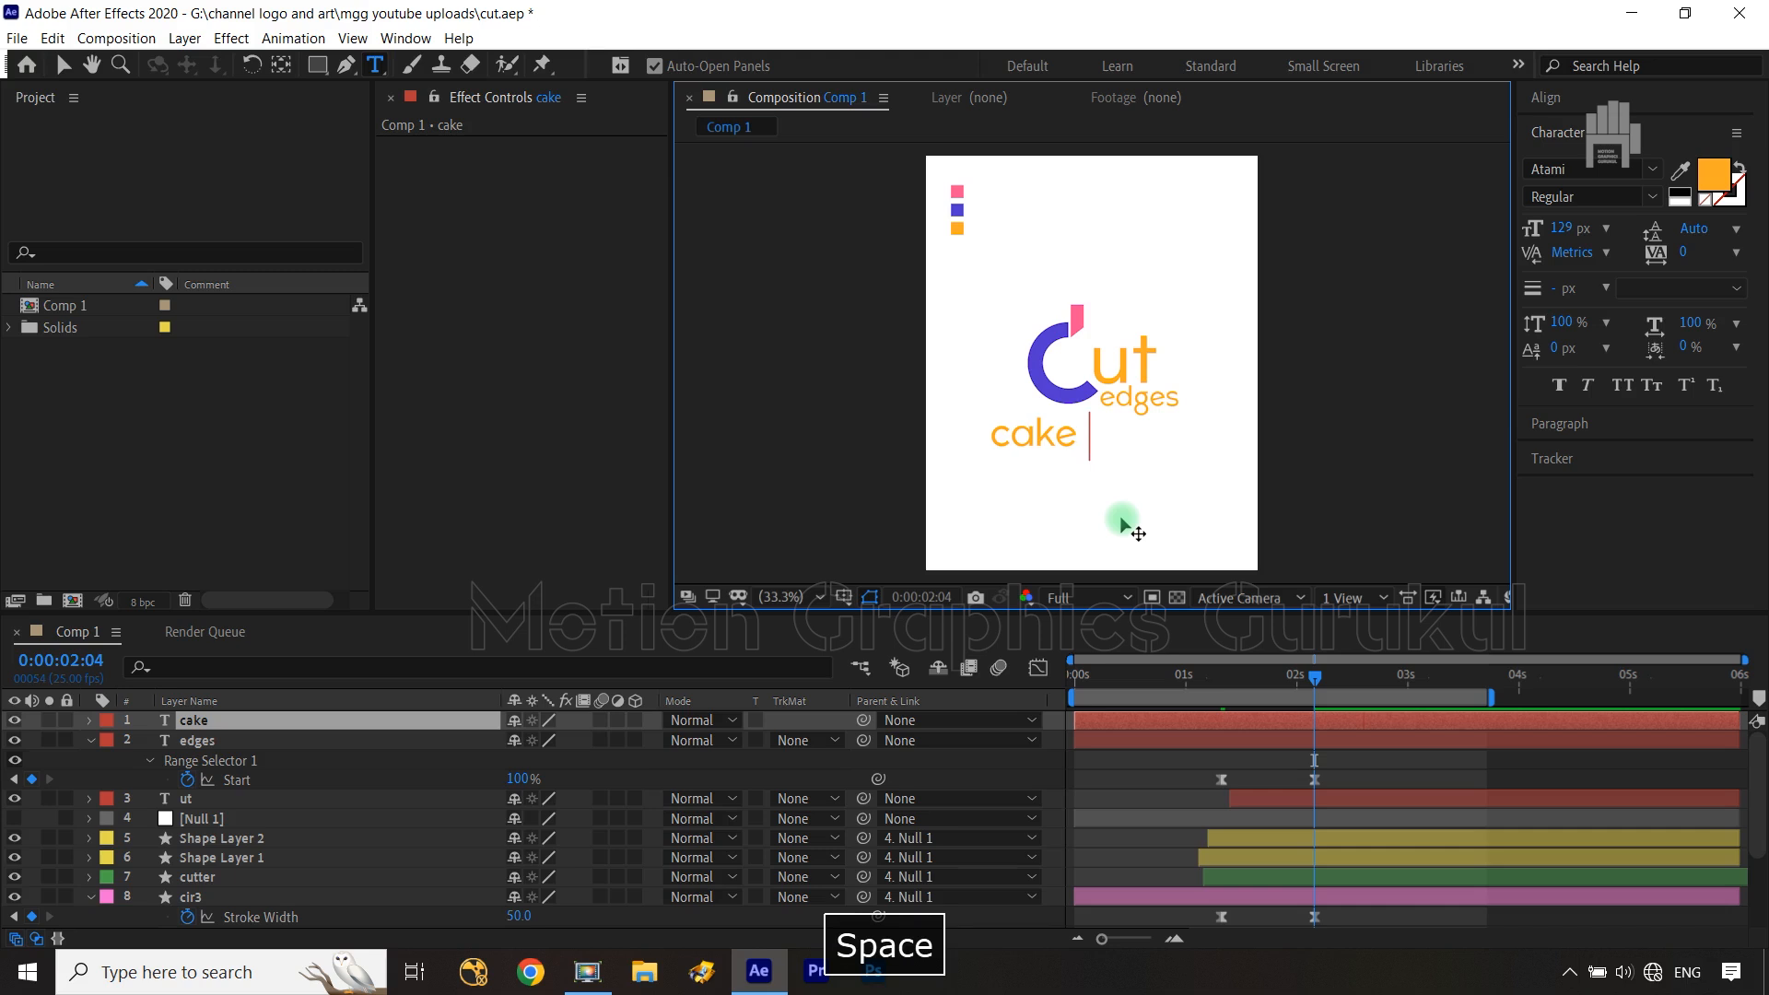
pyautogui.write('& ')
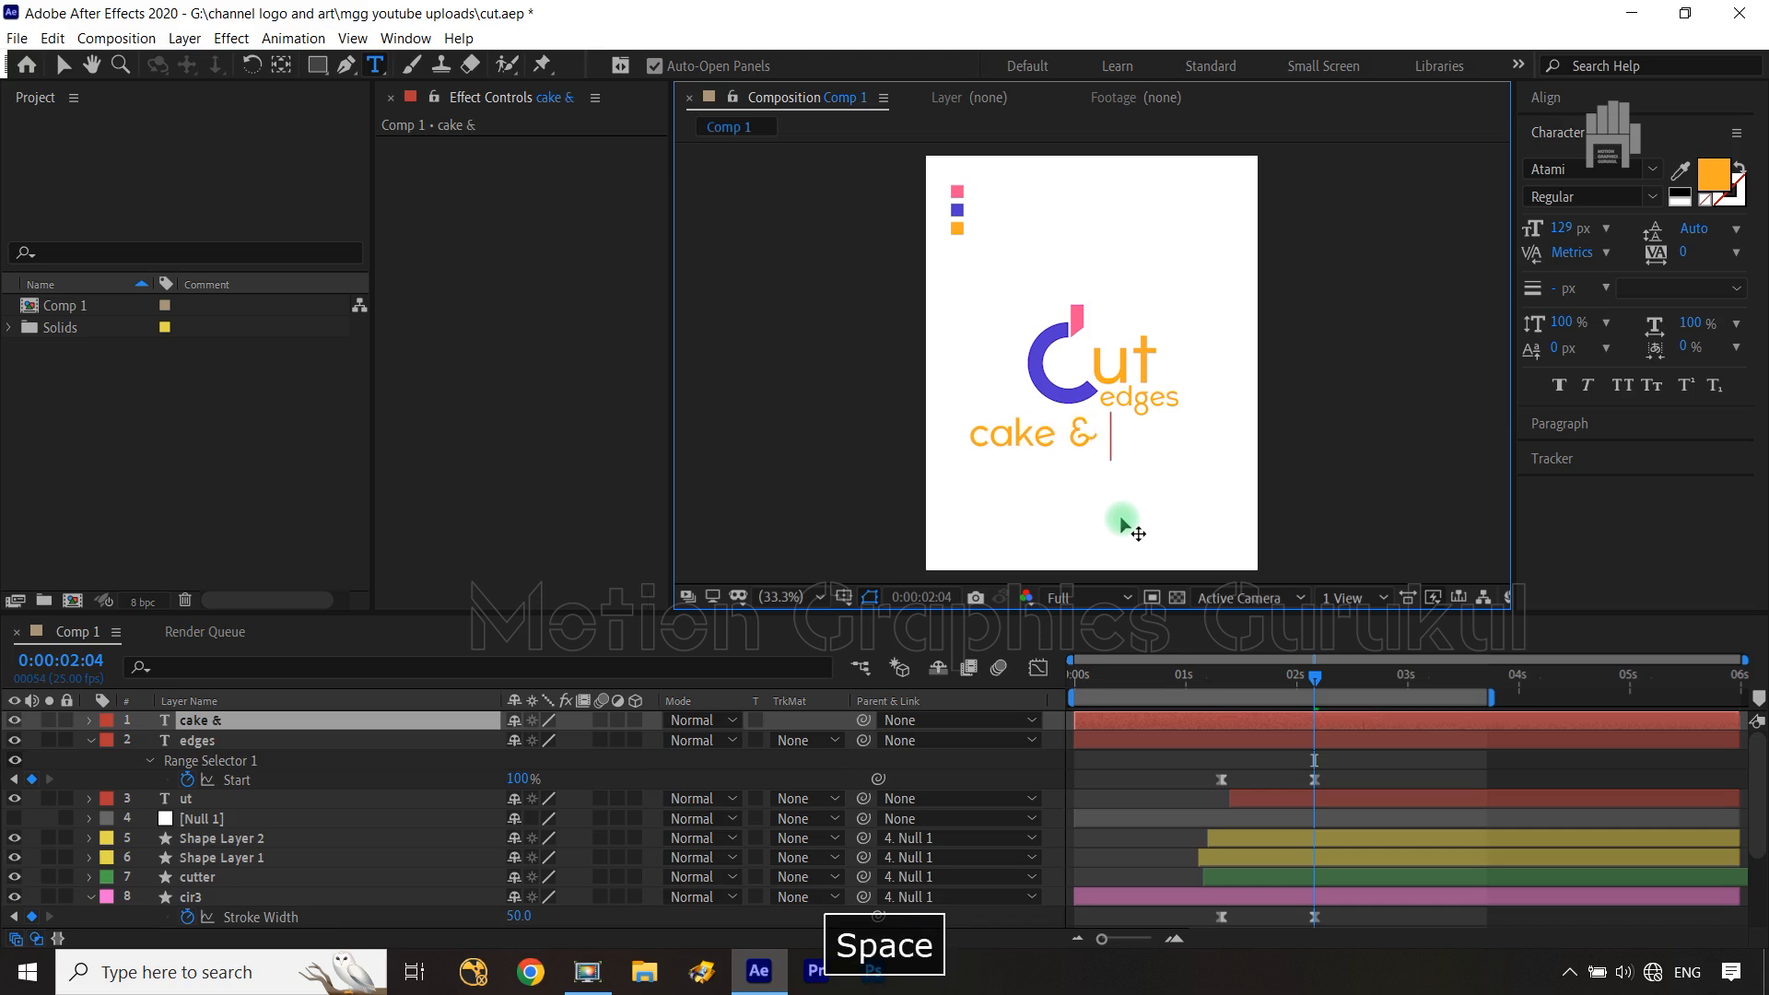
pyautogui.write('desere')
pyautogui.press('BackSpace')
pyautogui.write('t')
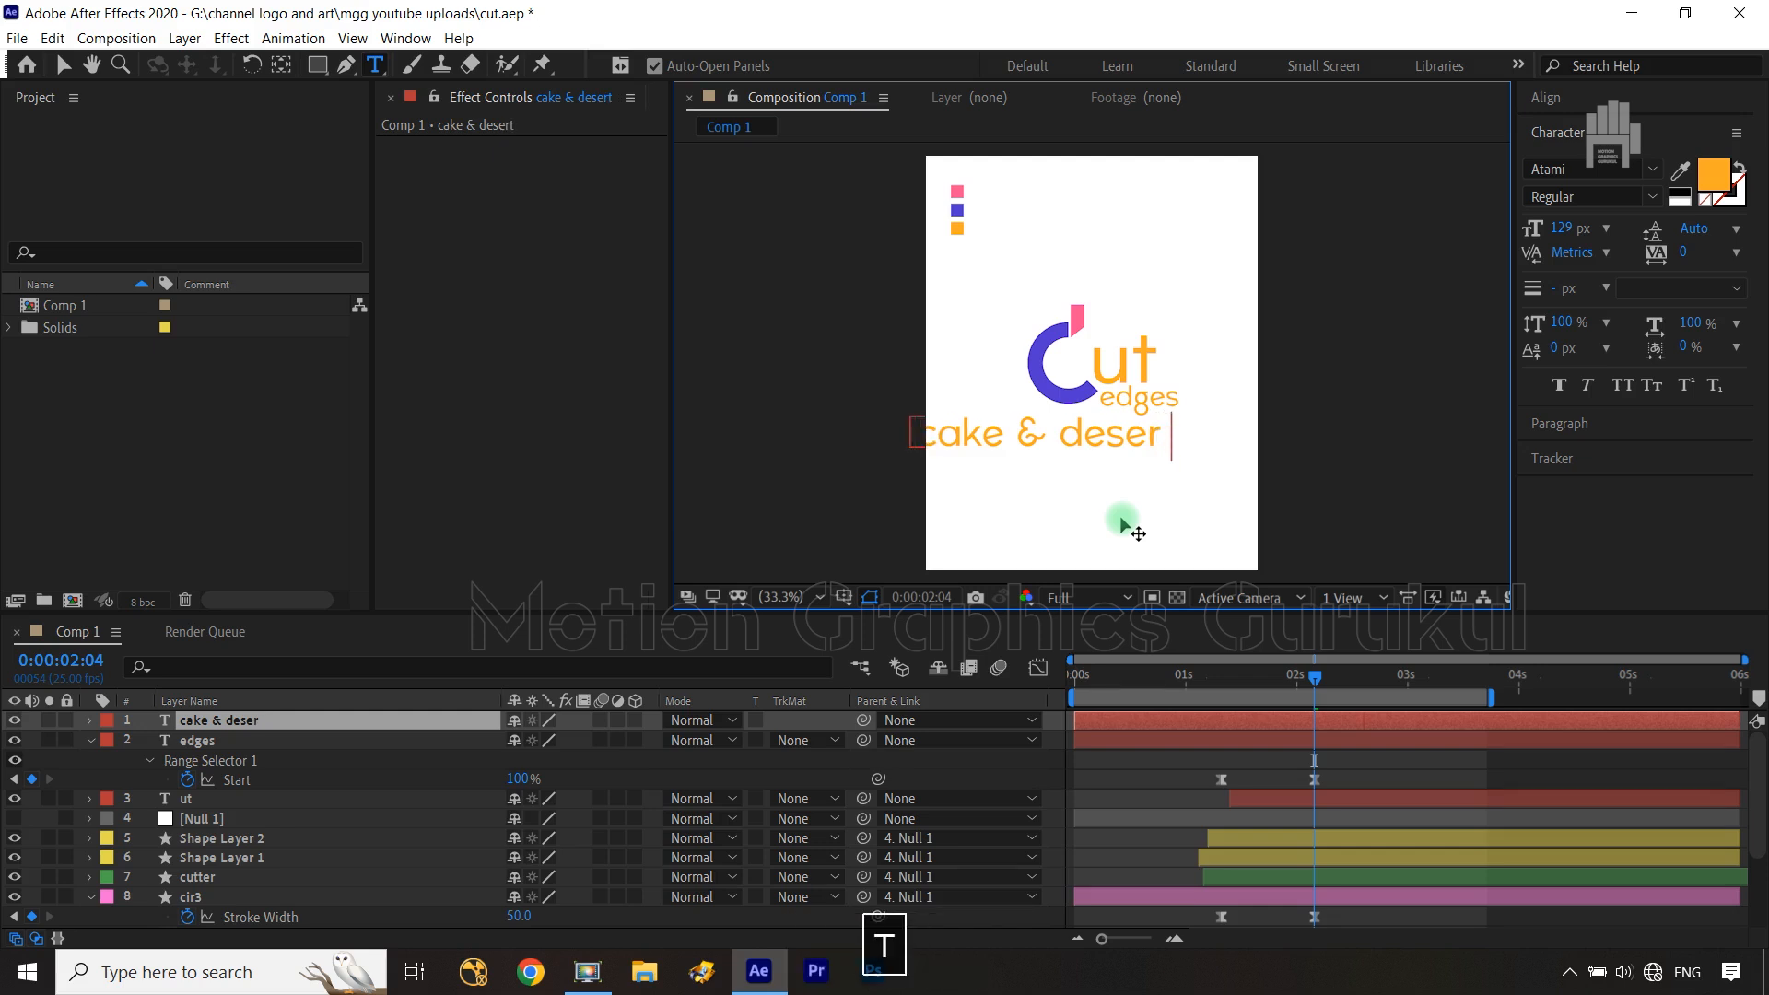
# Recolor the tagline with a darkened version of the palette's blue and set its font size to 44 px
pyautogui.doubleClick(334, 729)
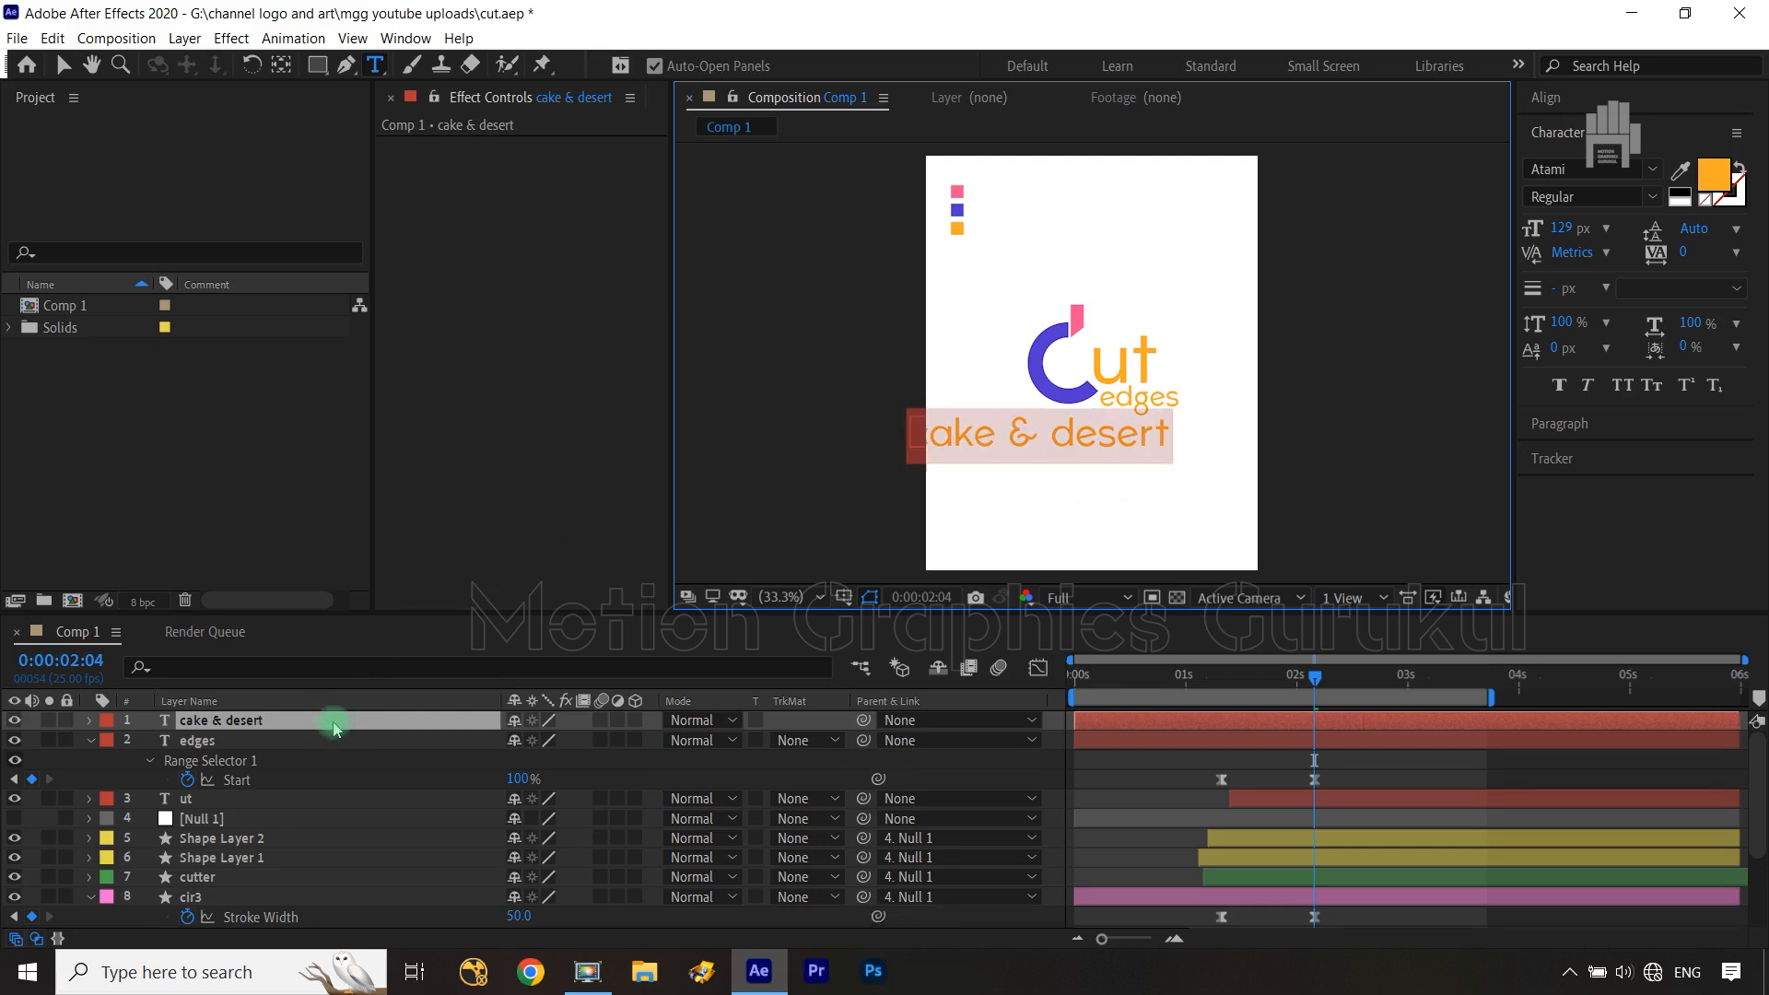
pyautogui.click(1195, 179)
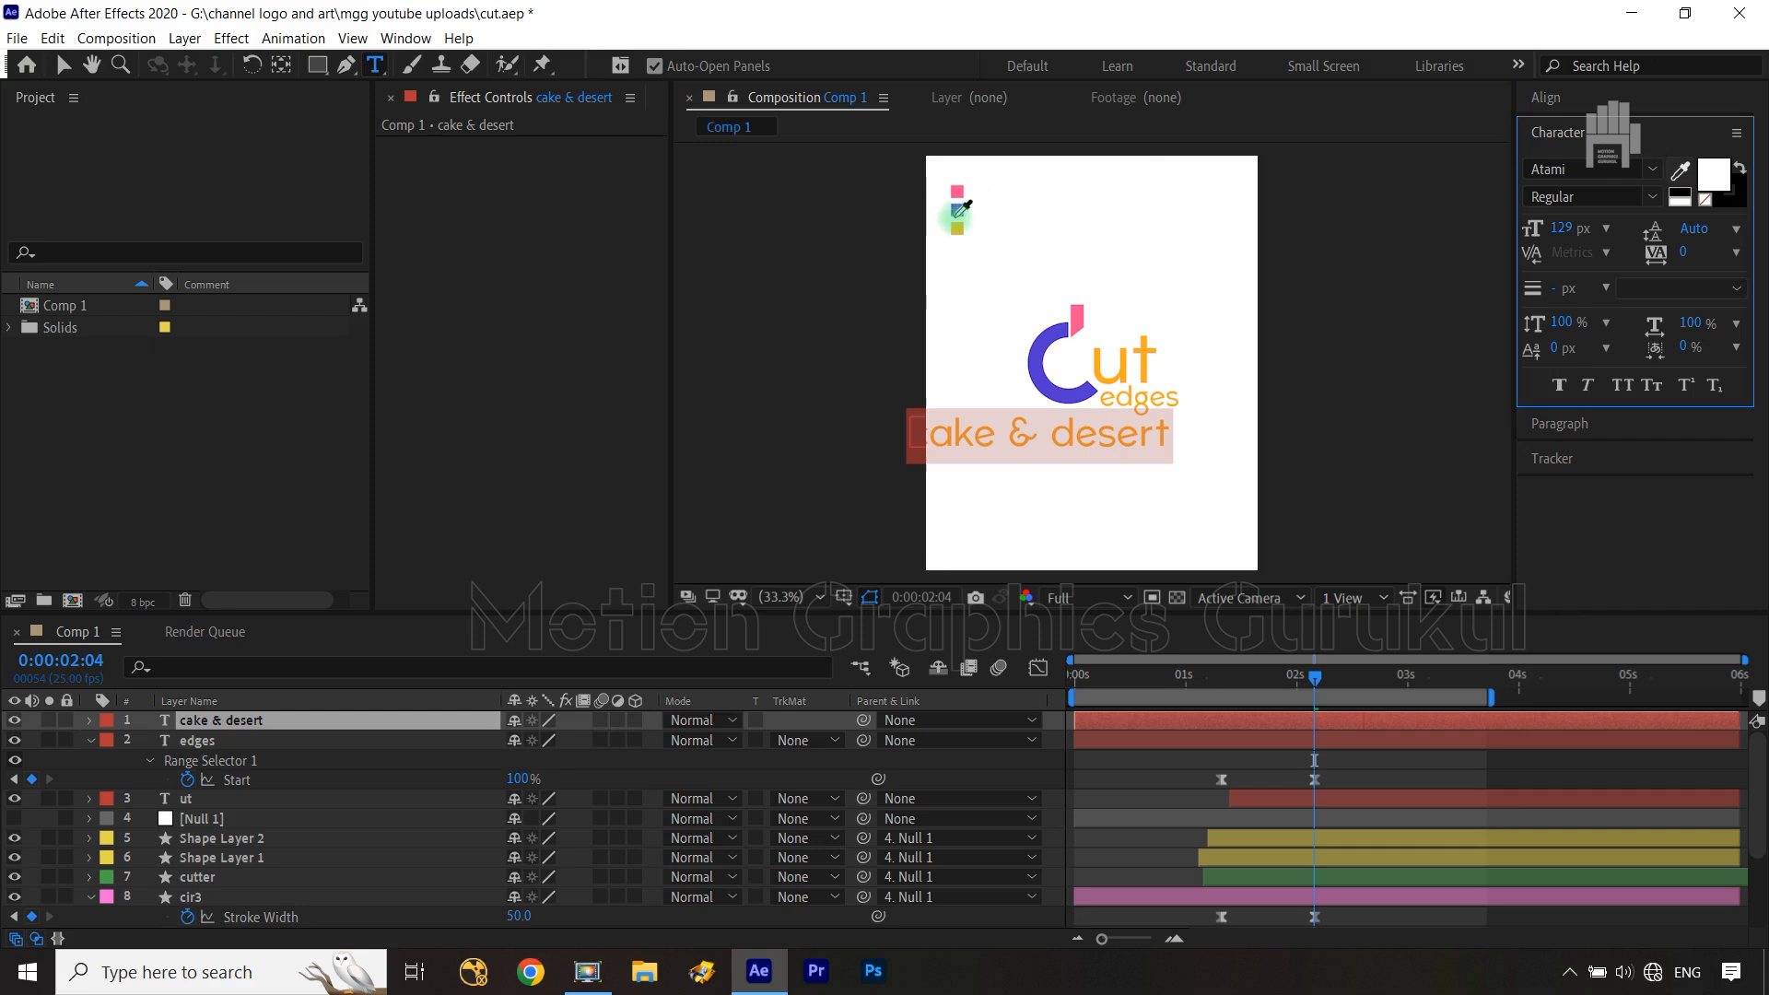
pyautogui.click(958, 208)
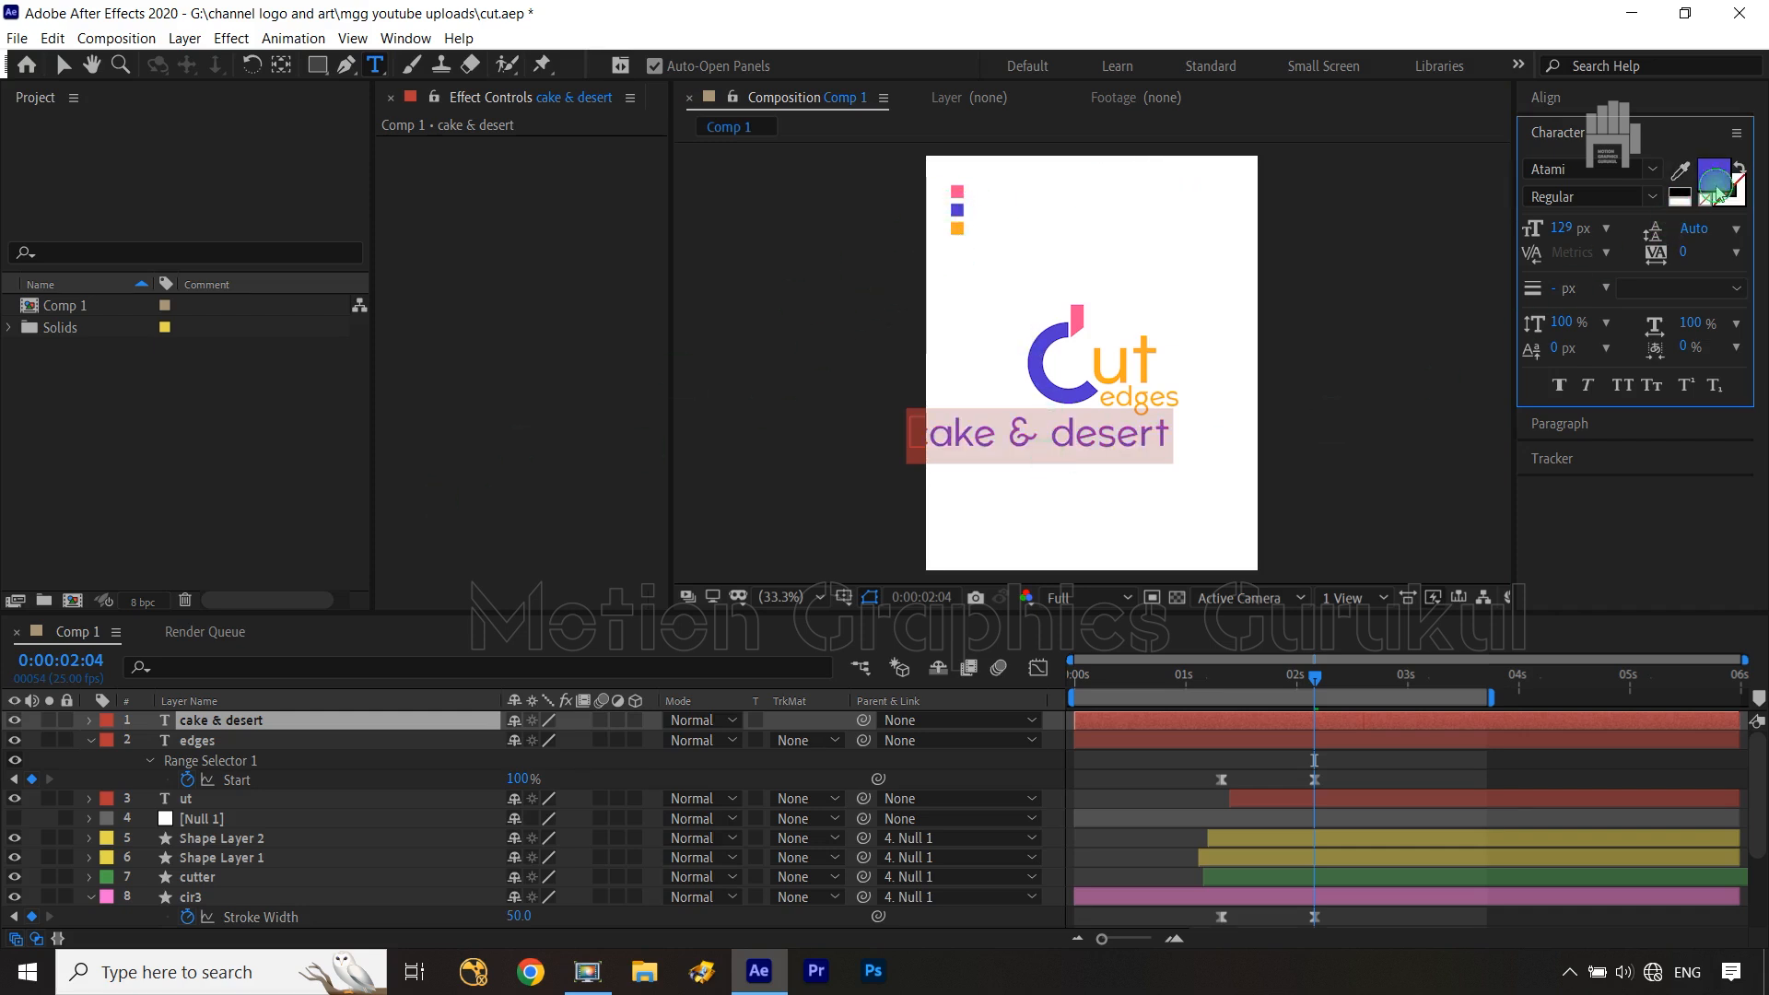
pyautogui.click(1715, 184)
pyautogui.click(305, 645)
pyautogui.click(612, 421)
pyautogui.moveTo(1563, 230); pyautogui.dragTo(1468, 244)
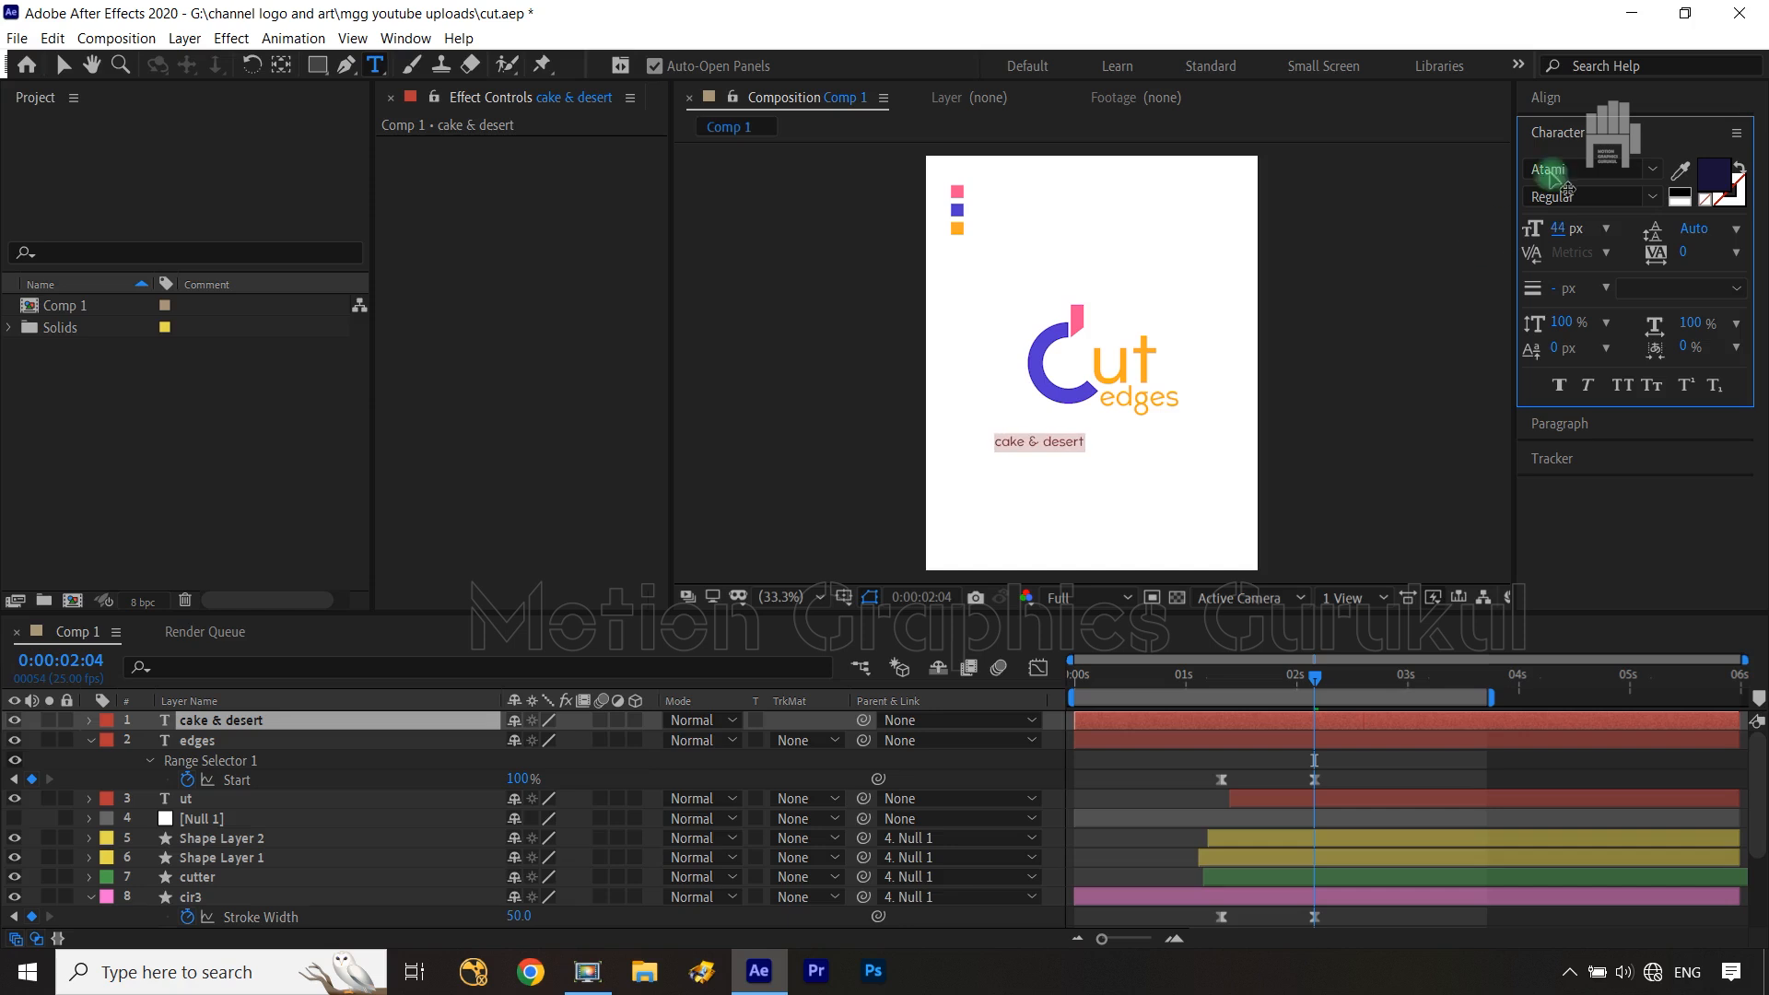
# Centre the tagline horizontally in the composition and raise it to a Y position of 875.0
pyautogui.click(1545, 97)
pyautogui.click(1577, 156)
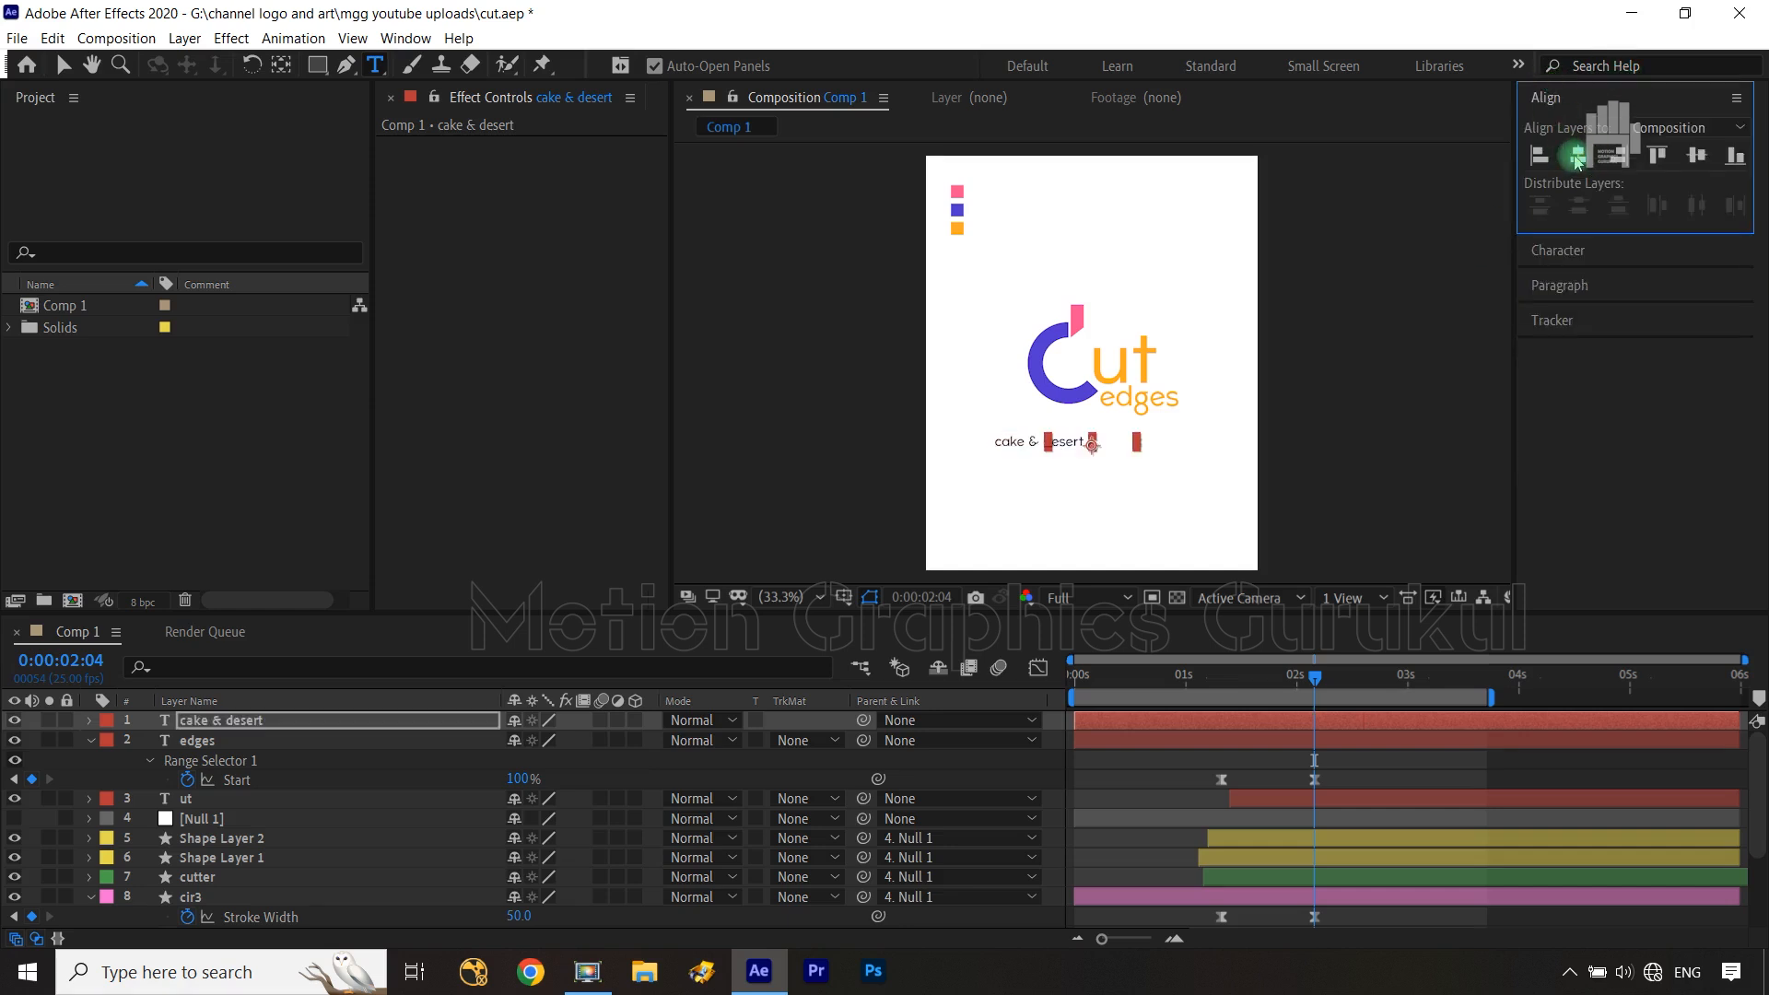
pyautogui.click(1700, 157)
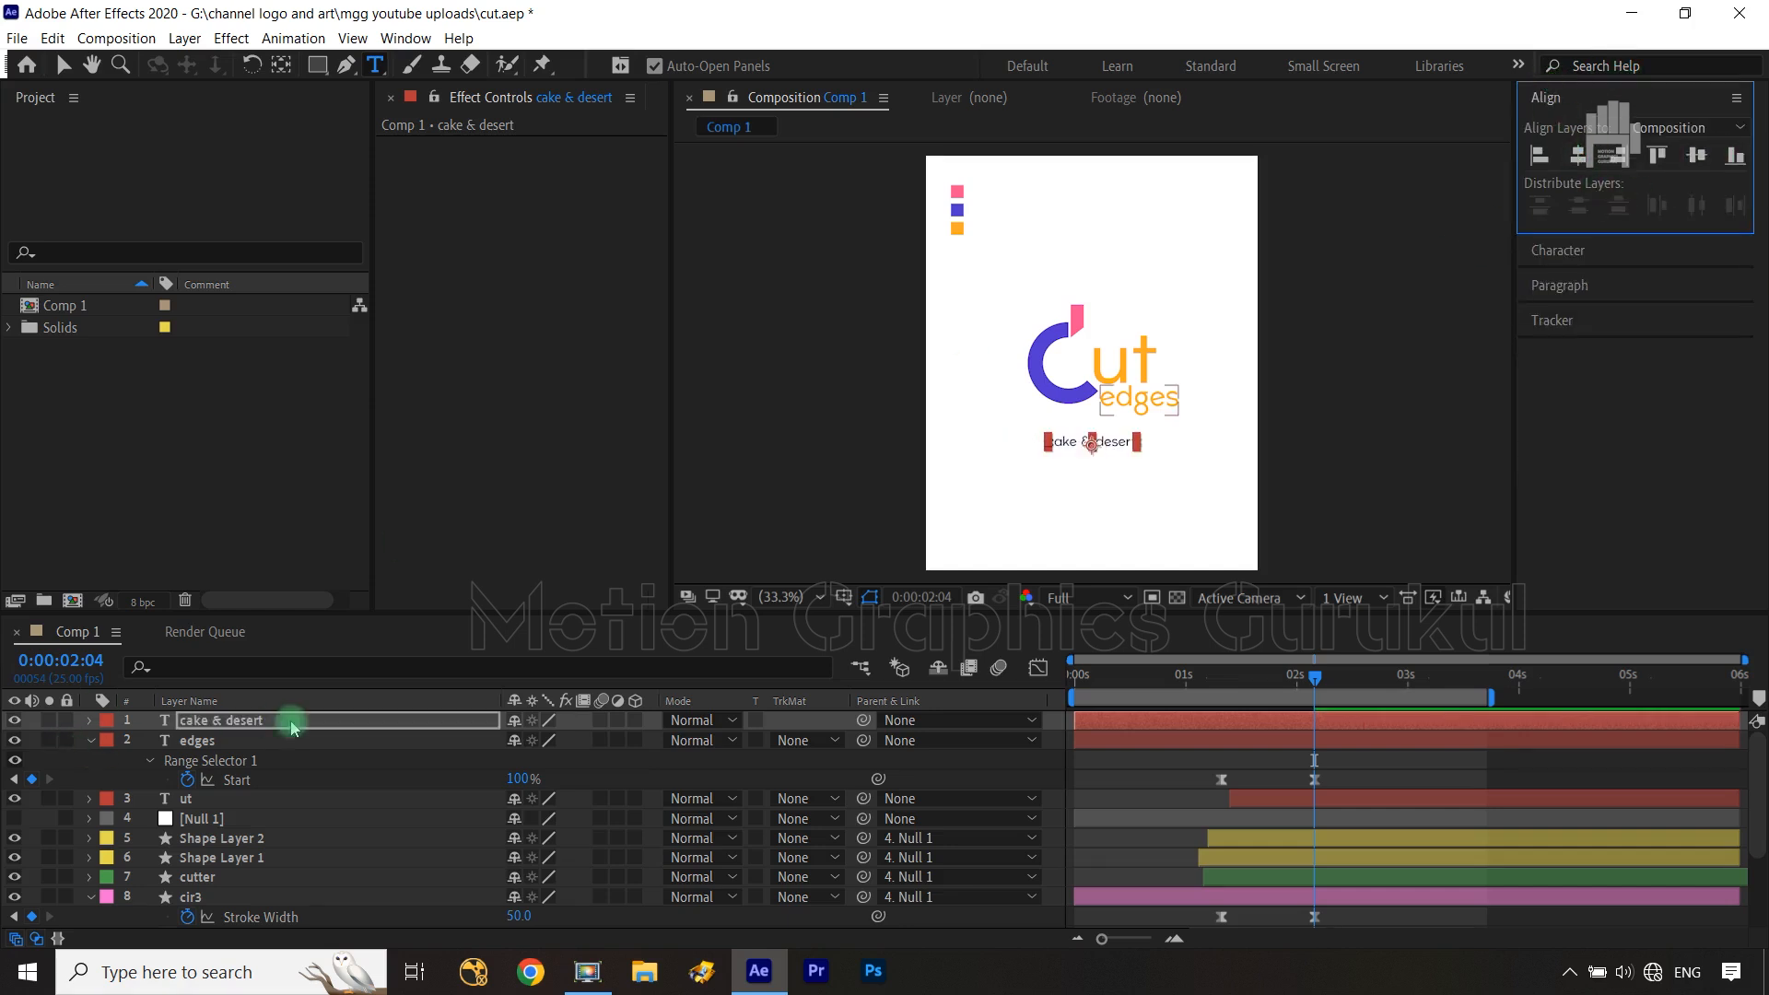
pyautogui.click(327, 721)
pyautogui.press('p')
pyautogui.moveTo(564, 741); pyautogui.dragTo(486, 741)
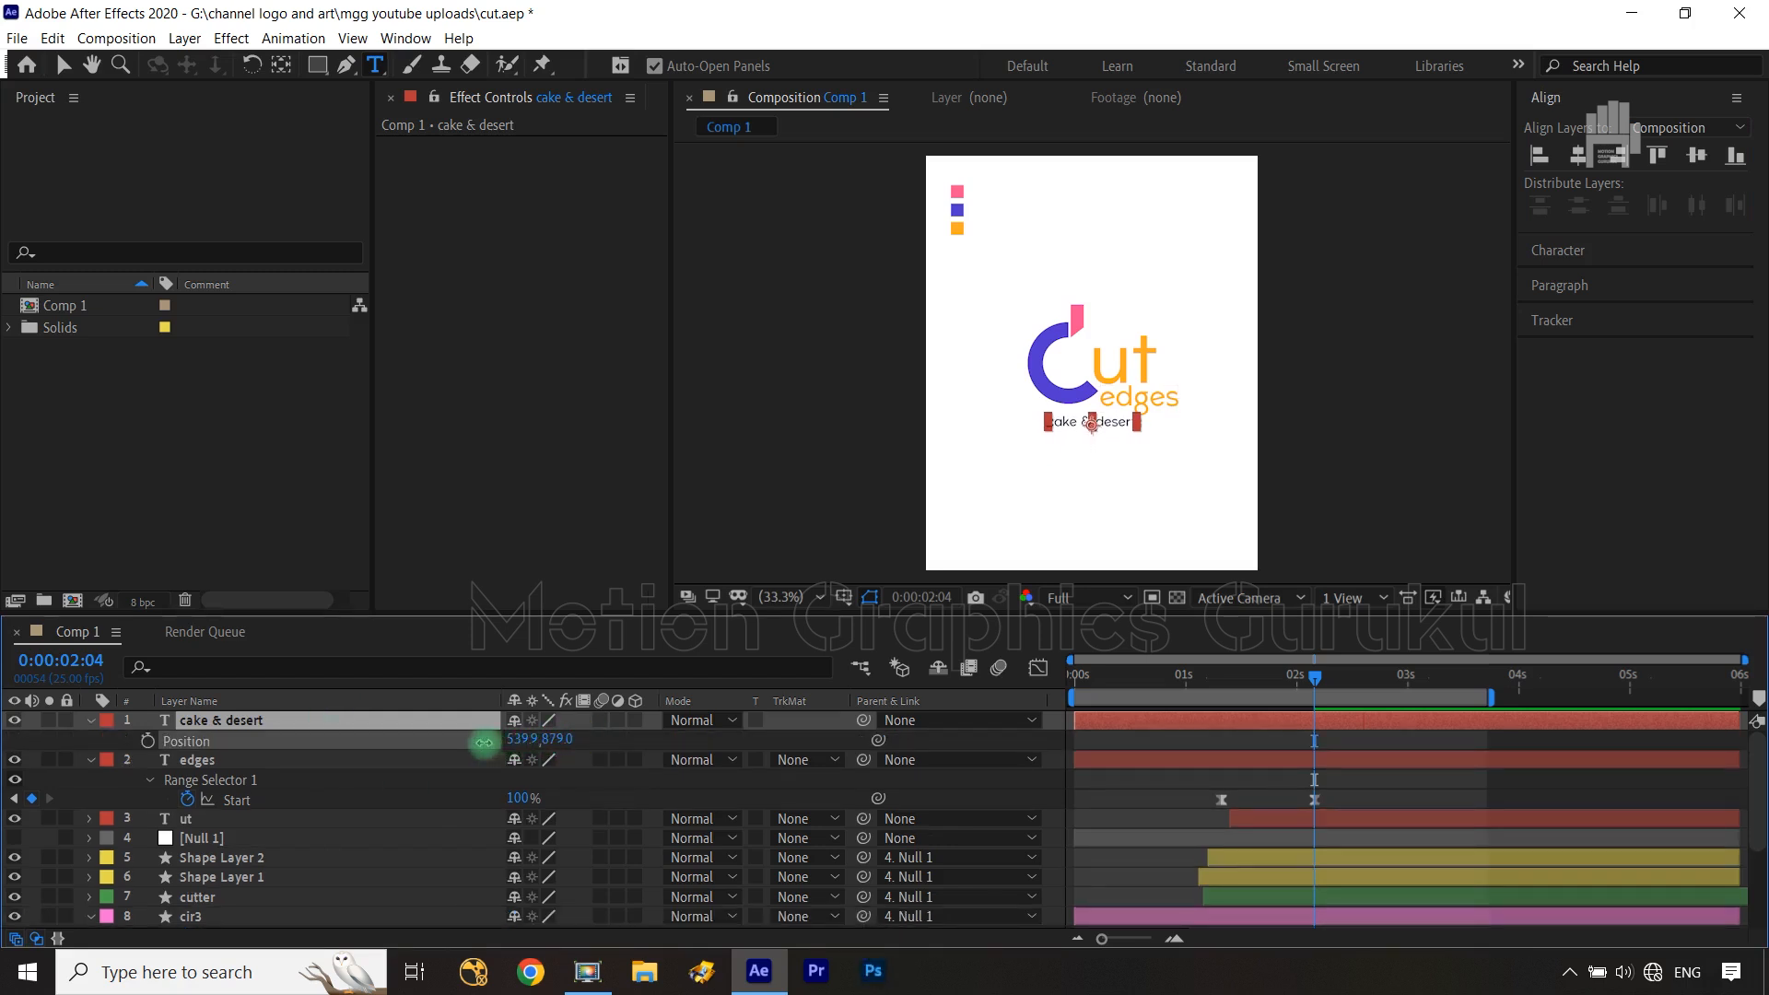
pyautogui.click(1728, 446)
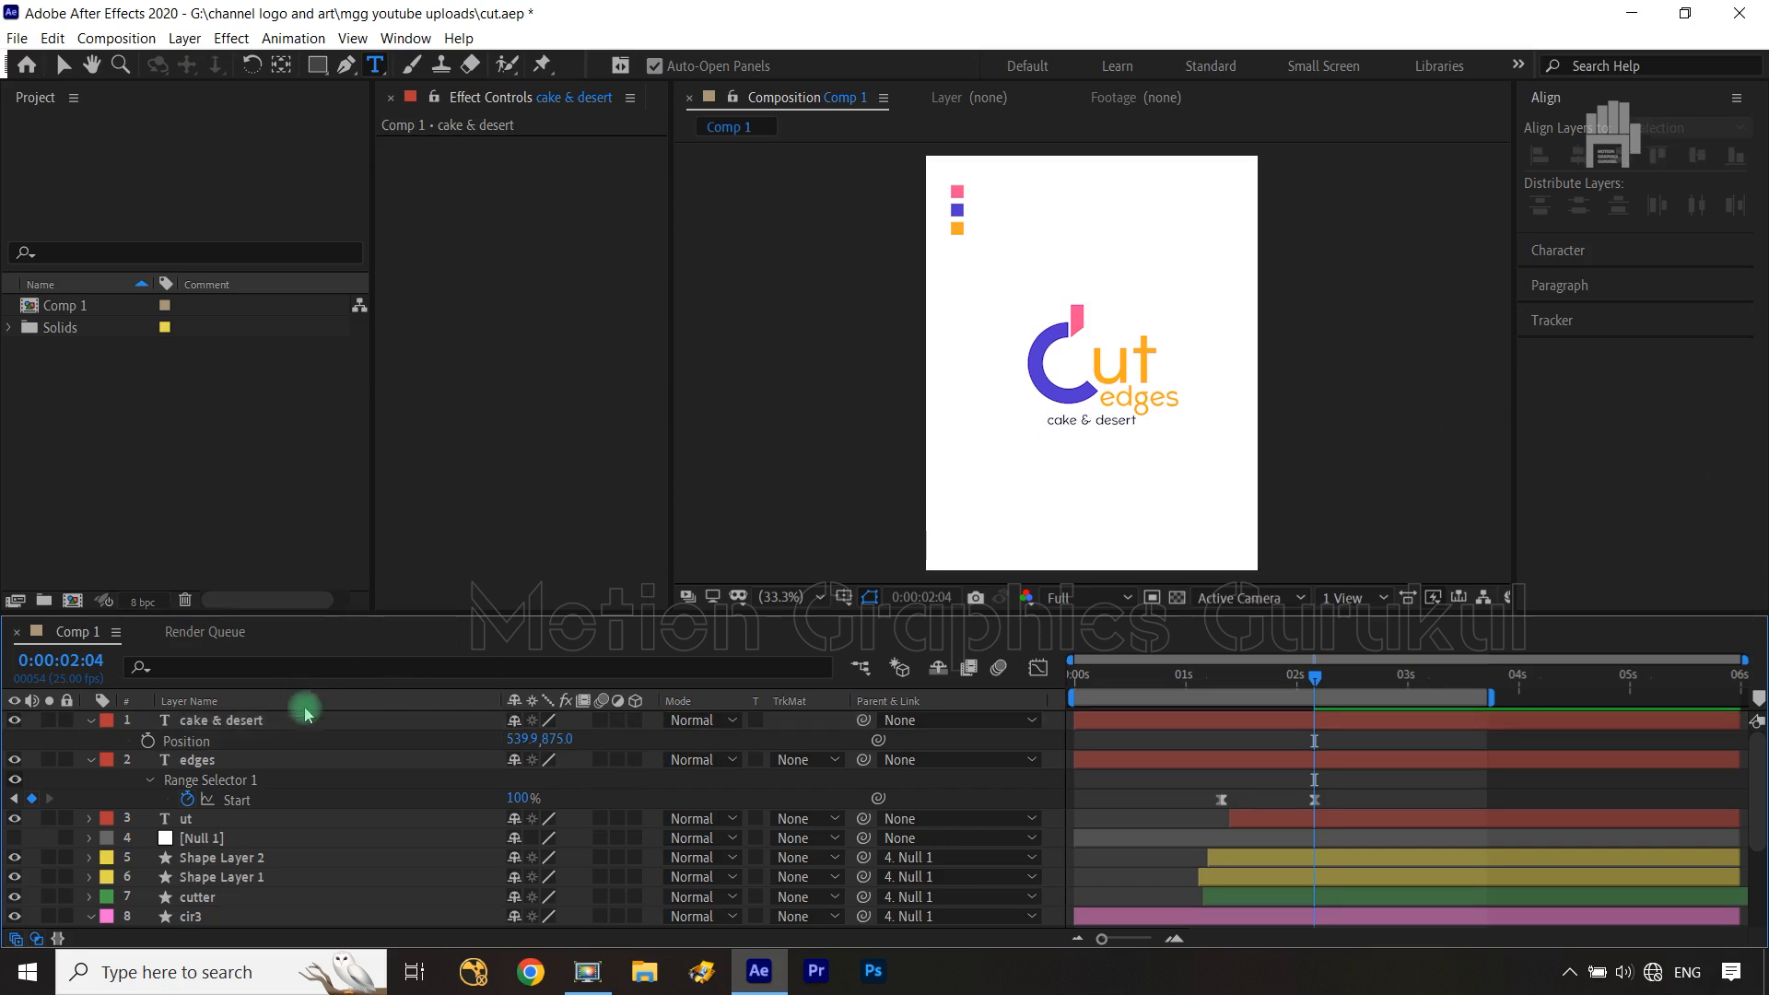
# Shift the tagline sideways beneath "edges" by setting its X position to 669.9
pyautogui.click(523, 740)
pyautogui.moveTo(522, 741); pyautogui.dragTo(627, 731)
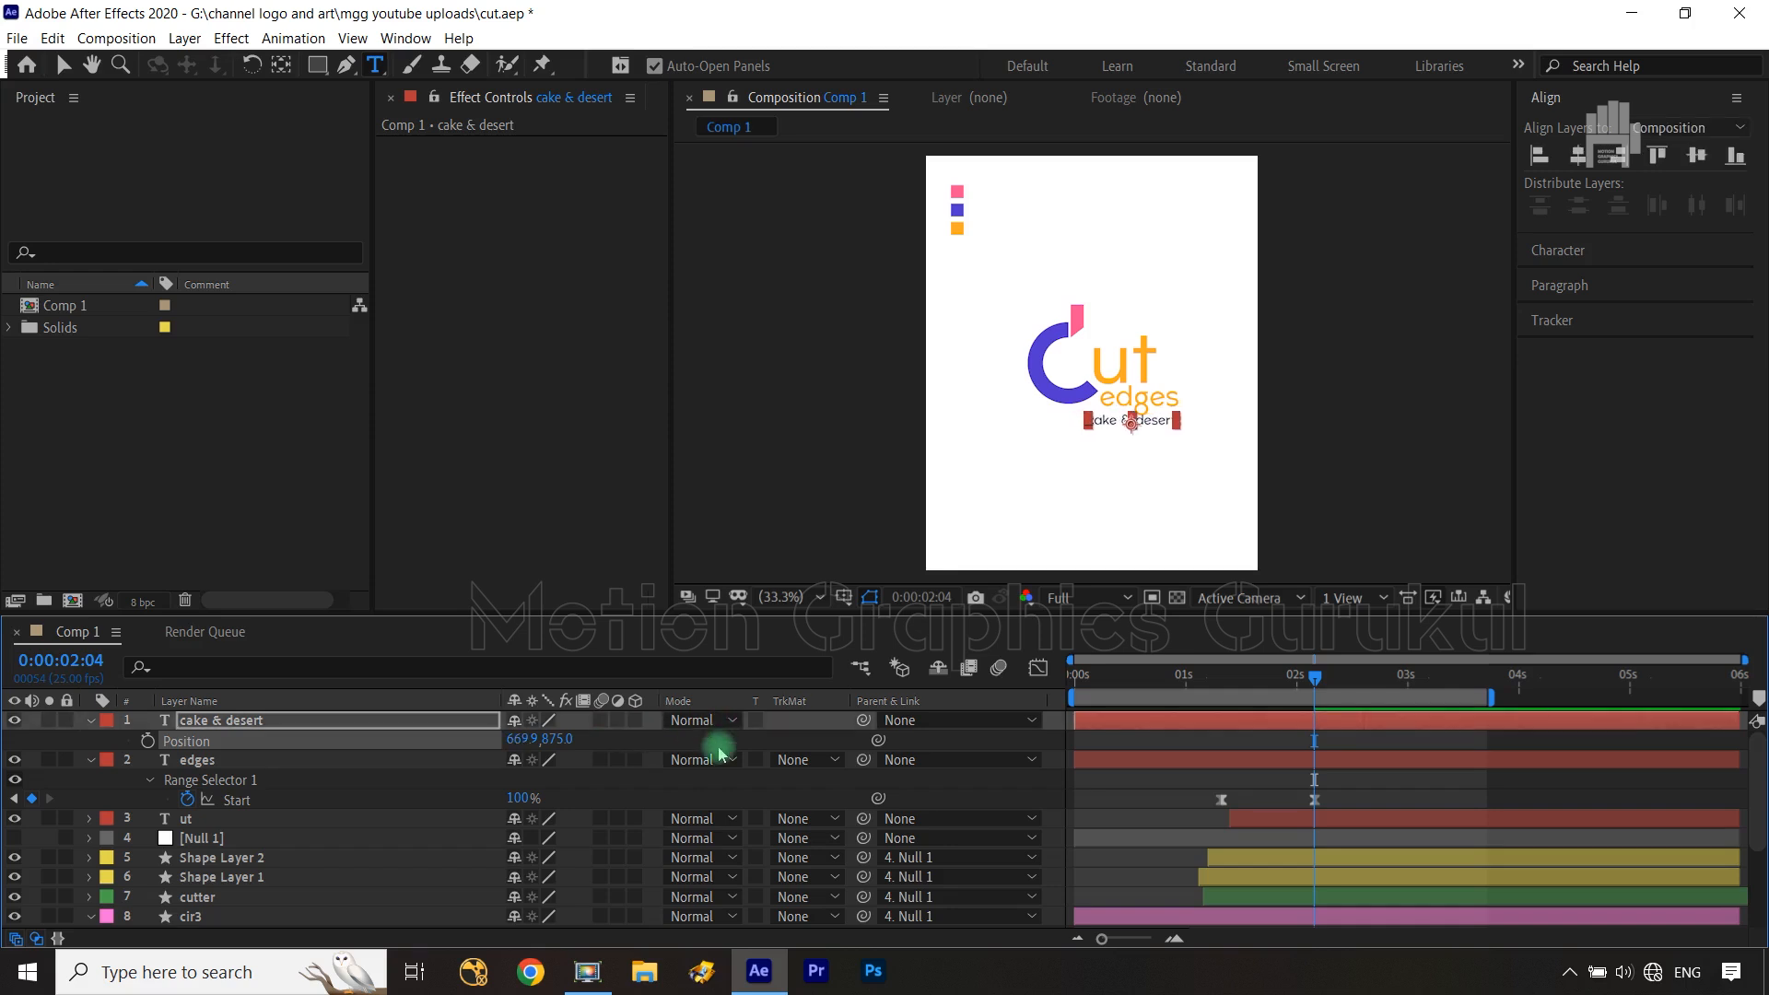
pyautogui.click(1761, 464)
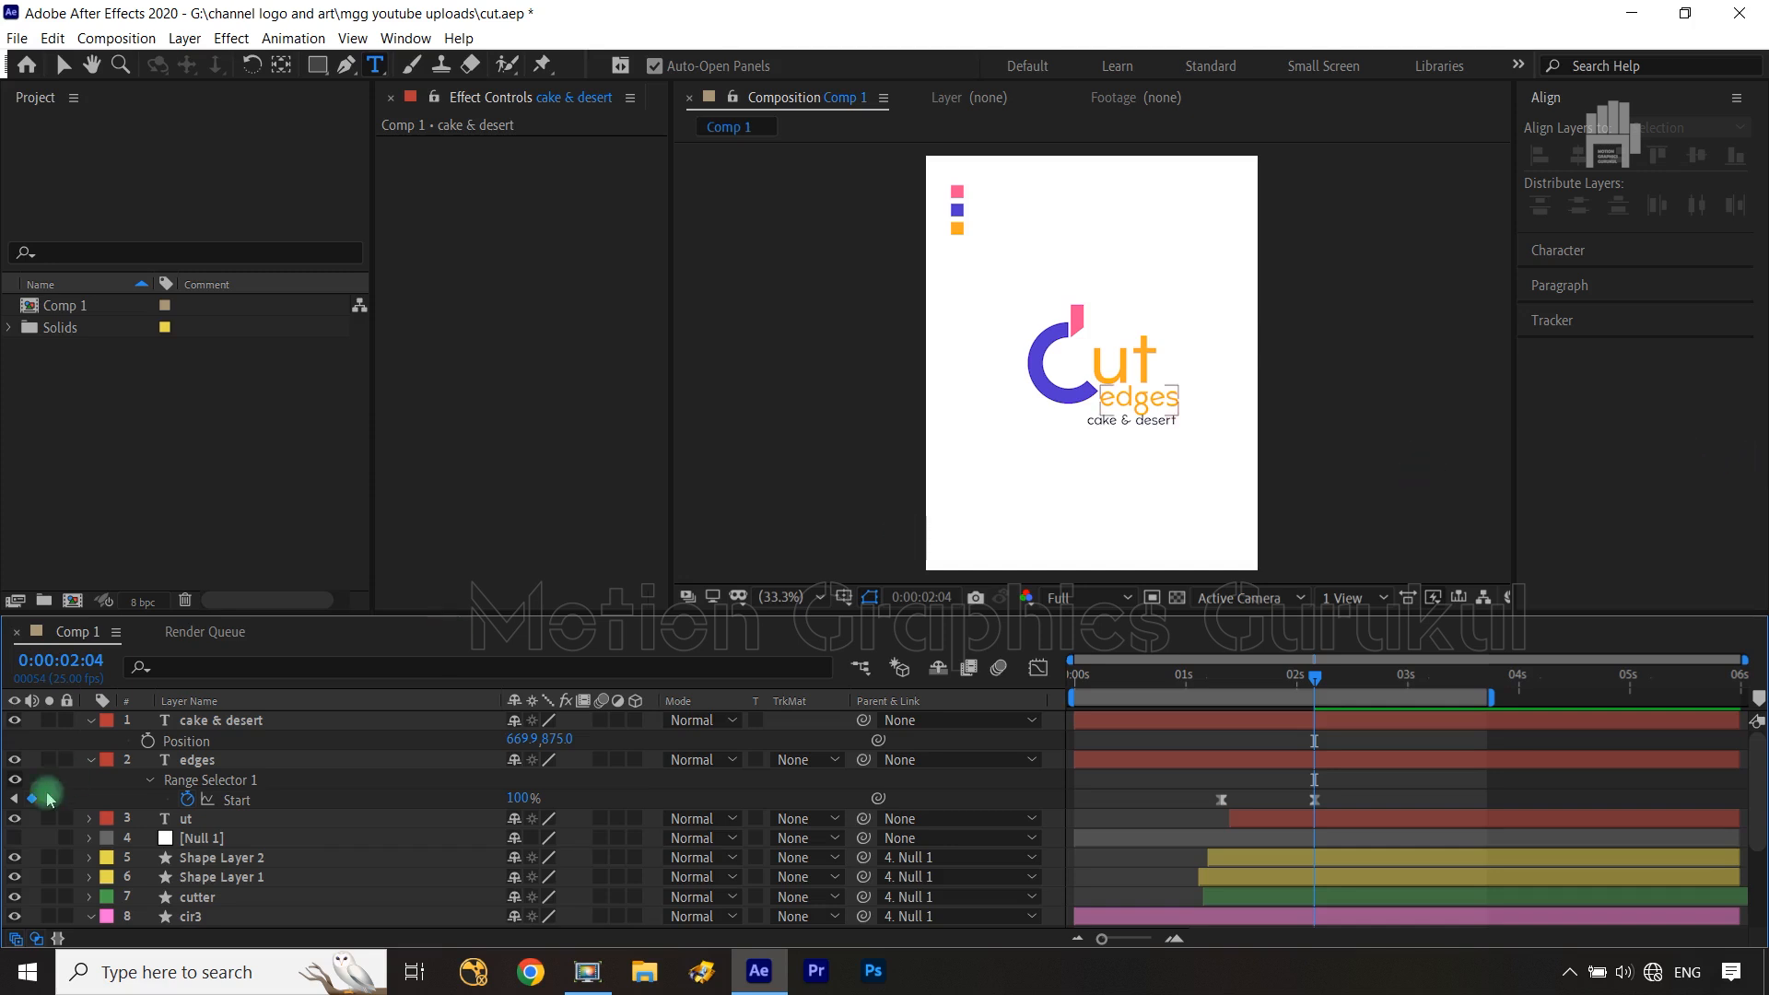
# Nudge the tagline down to a Y position of 887.0
pyautogui.click(230, 721)
pyautogui.press('Down')
pyautogui.press('Down')
pyautogui.press('Down')
pyautogui.press('Down')
pyautogui.press('Down')
pyautogui.press('Down')
pyautogui.press('Down')
pyautogui.press('Down')
pyautogui.press('Down')
pyautogui.press('Down')
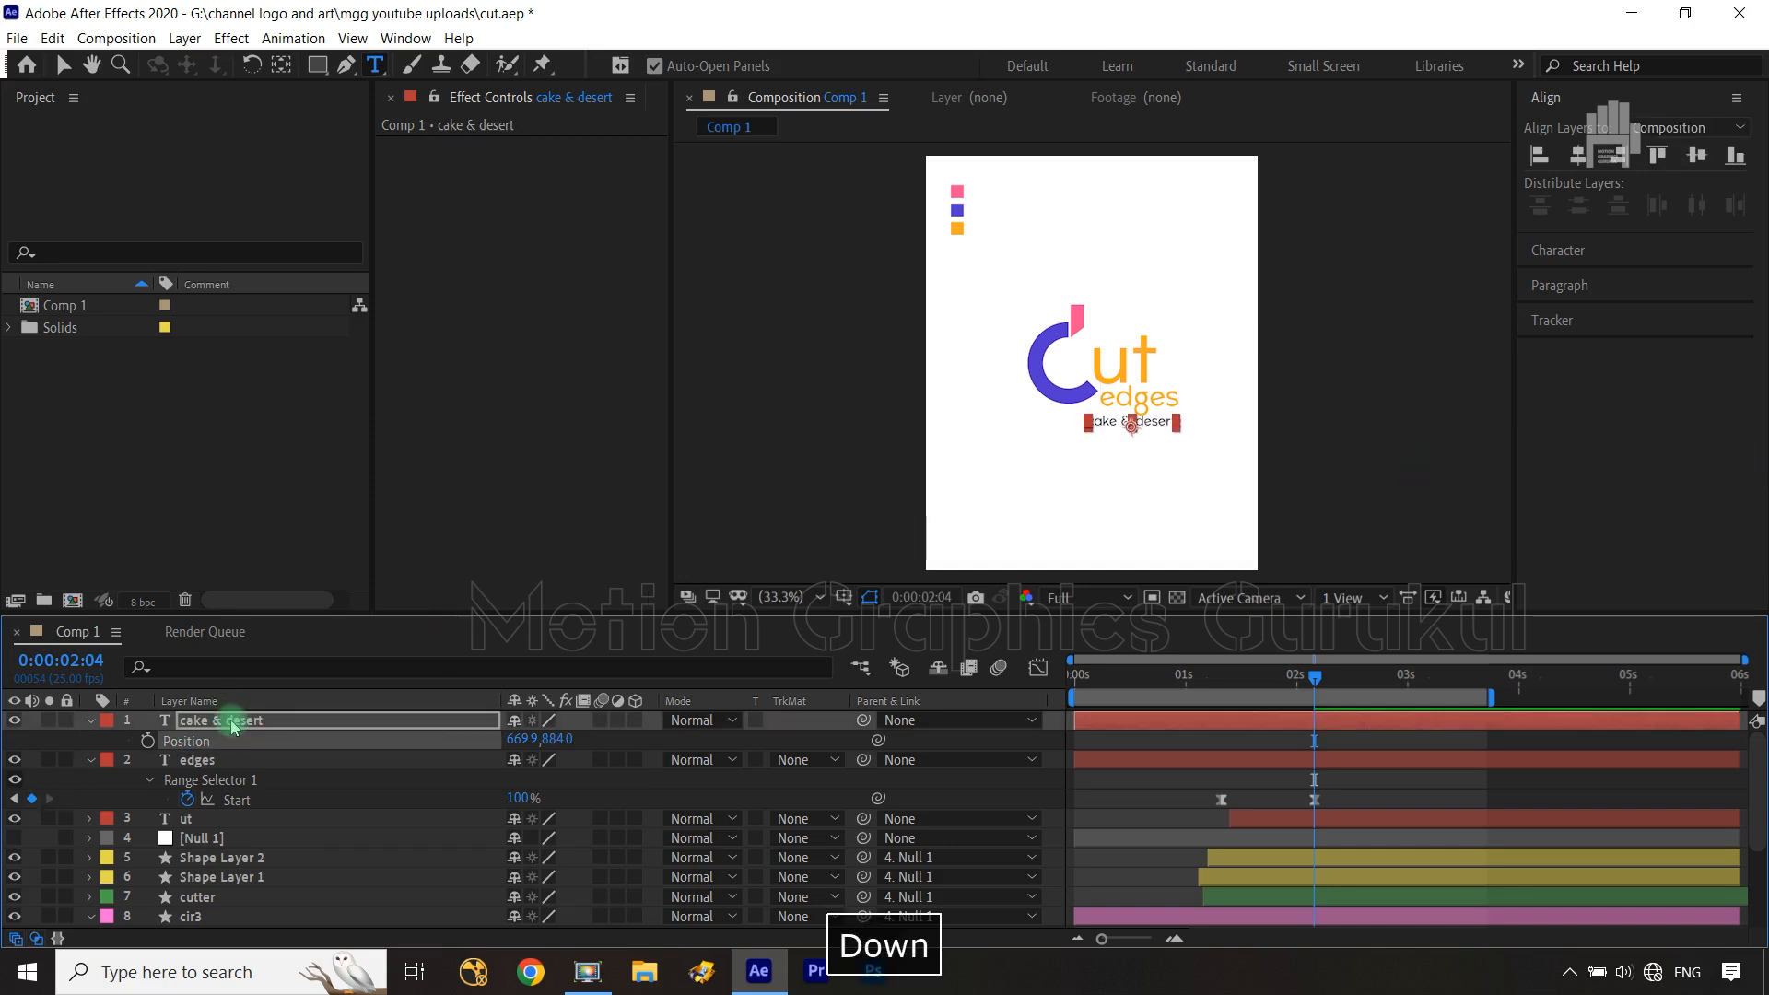
pyautogui.click(703, 743)
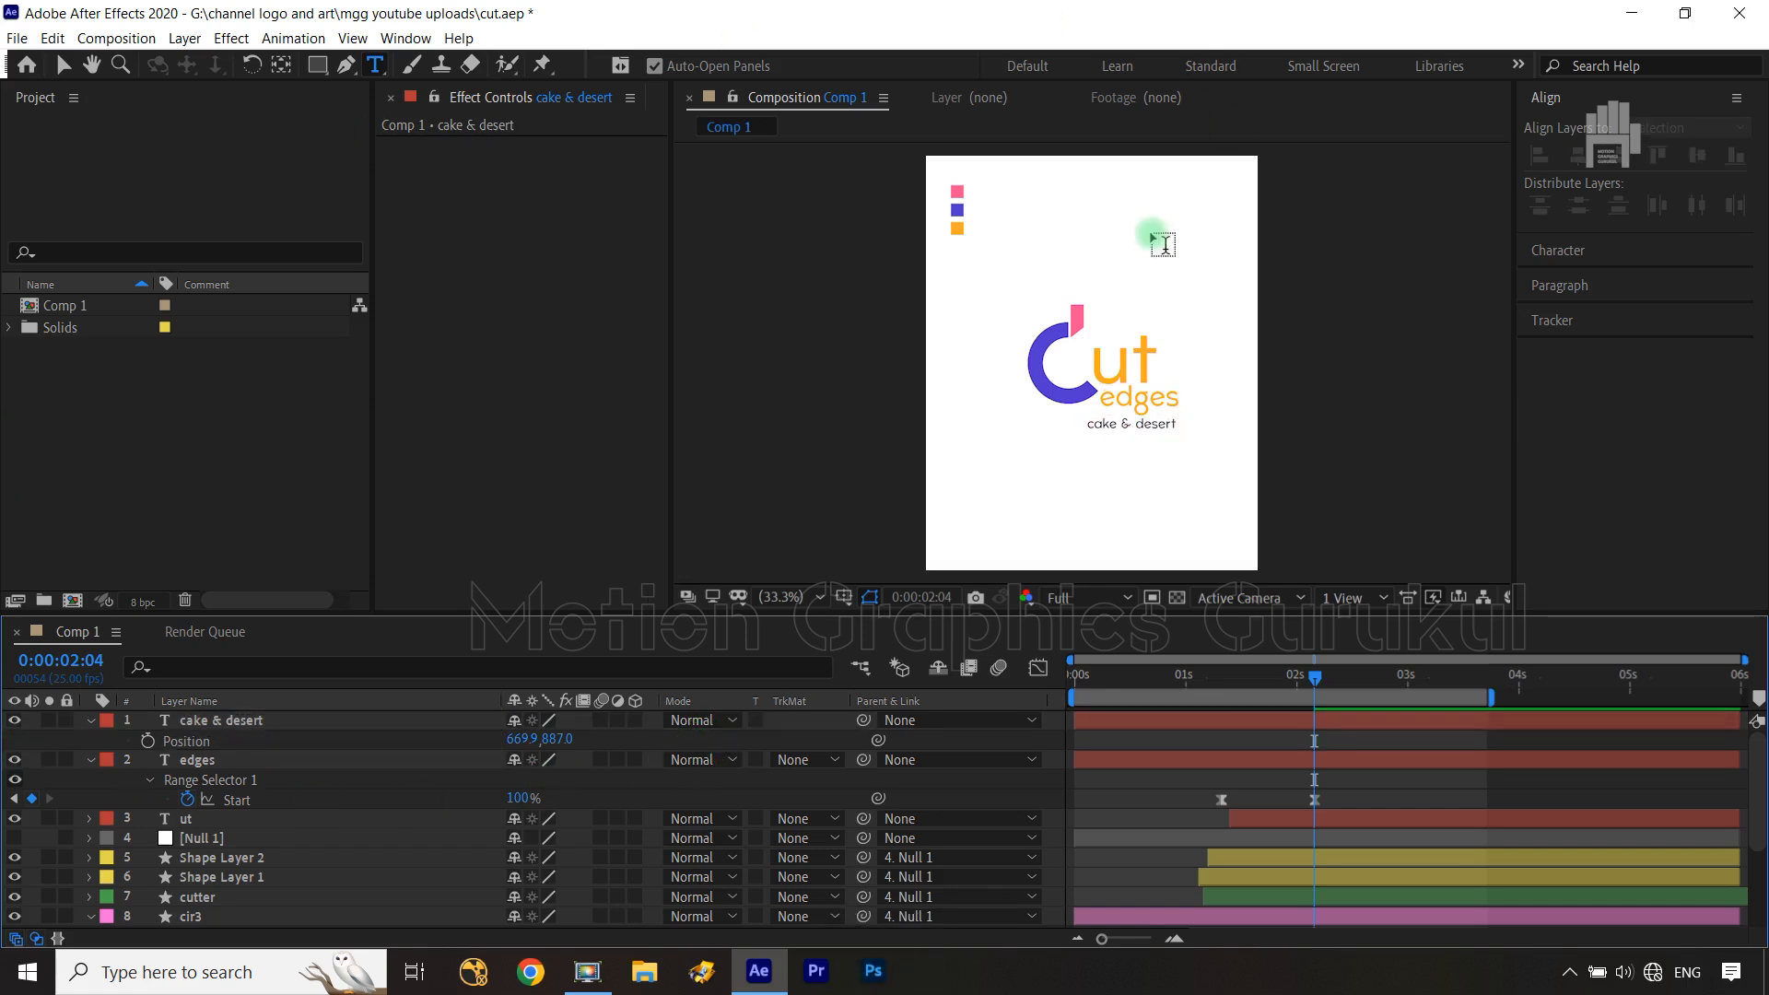
# Add a Tracking animator to the cake & desert layer with the current time at 0:00:01:08
pyautogui.press('v')
pyautogui.click(1312, 677)
pyautogui.moveTo(1255, 686)
pyautogui.mouseDown()
pyautogui.moveTo(1168, 691)
pyautogui.moveTo(1249, 691)
pyautogui.moveTo(1220, 691)
pyautogui.mouseUp()
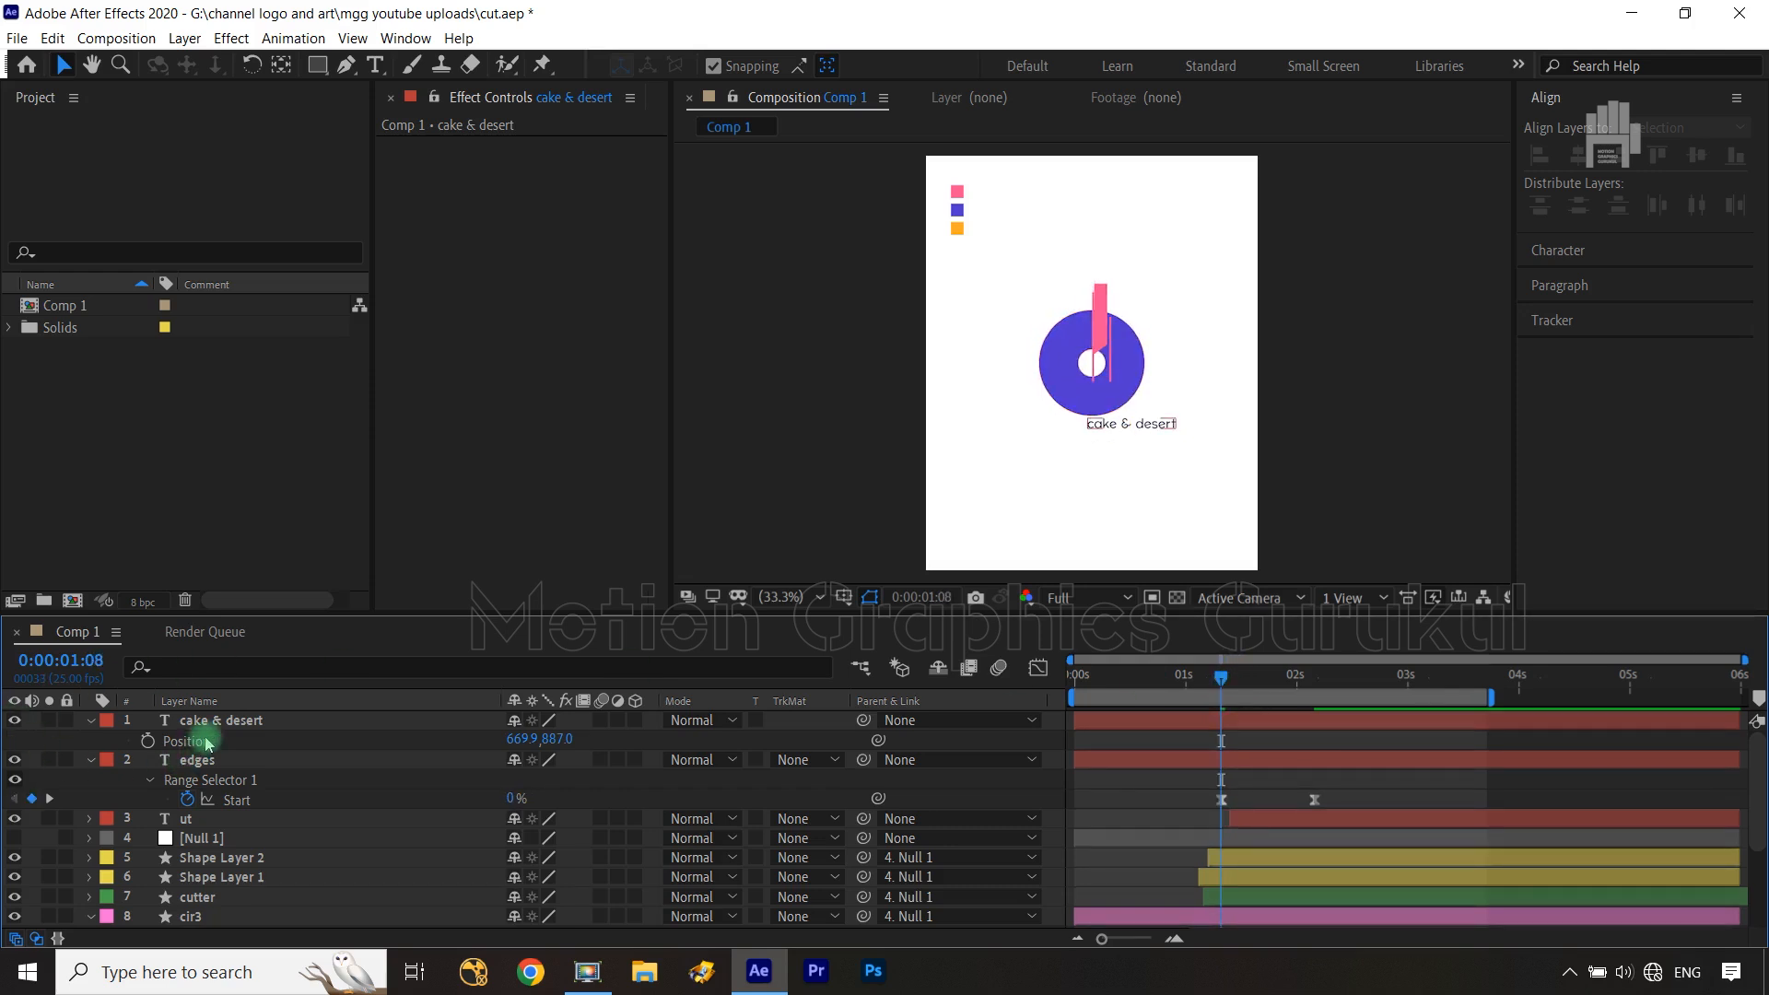
pyautogui.click(87, 715)
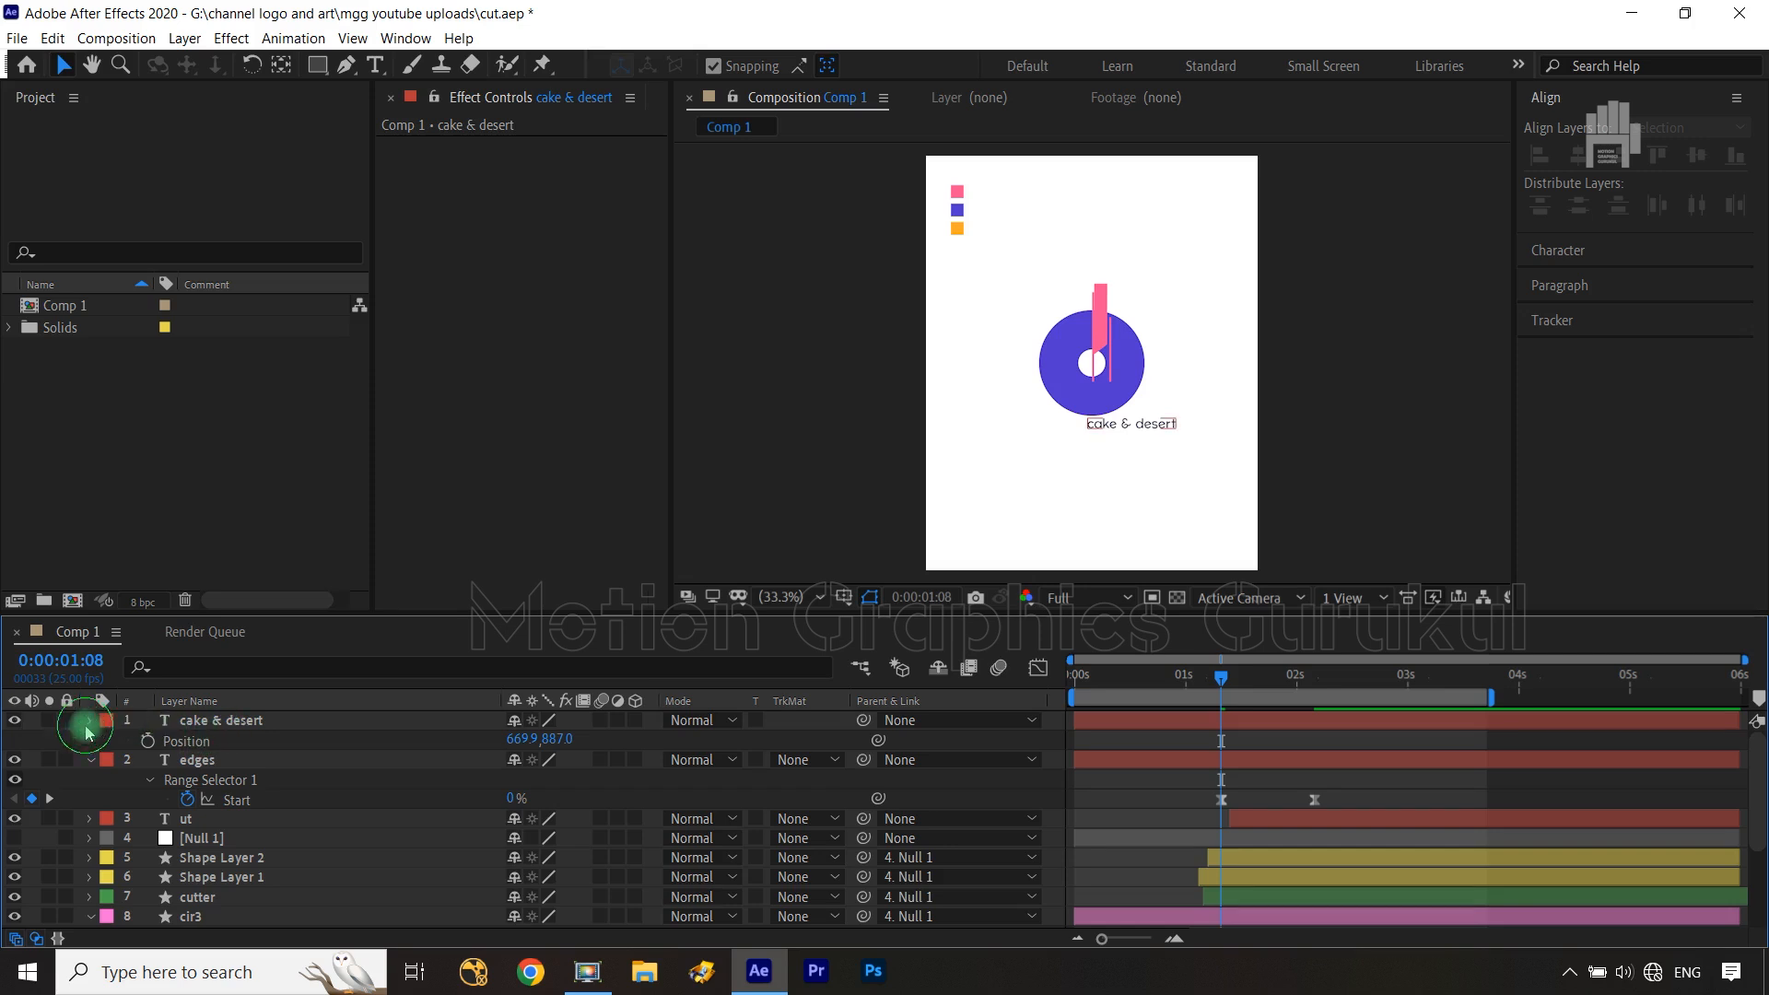
pyautogui.click(89, 723)
pyautogui.click(89, 722)
pyautogui.click(648, 742)
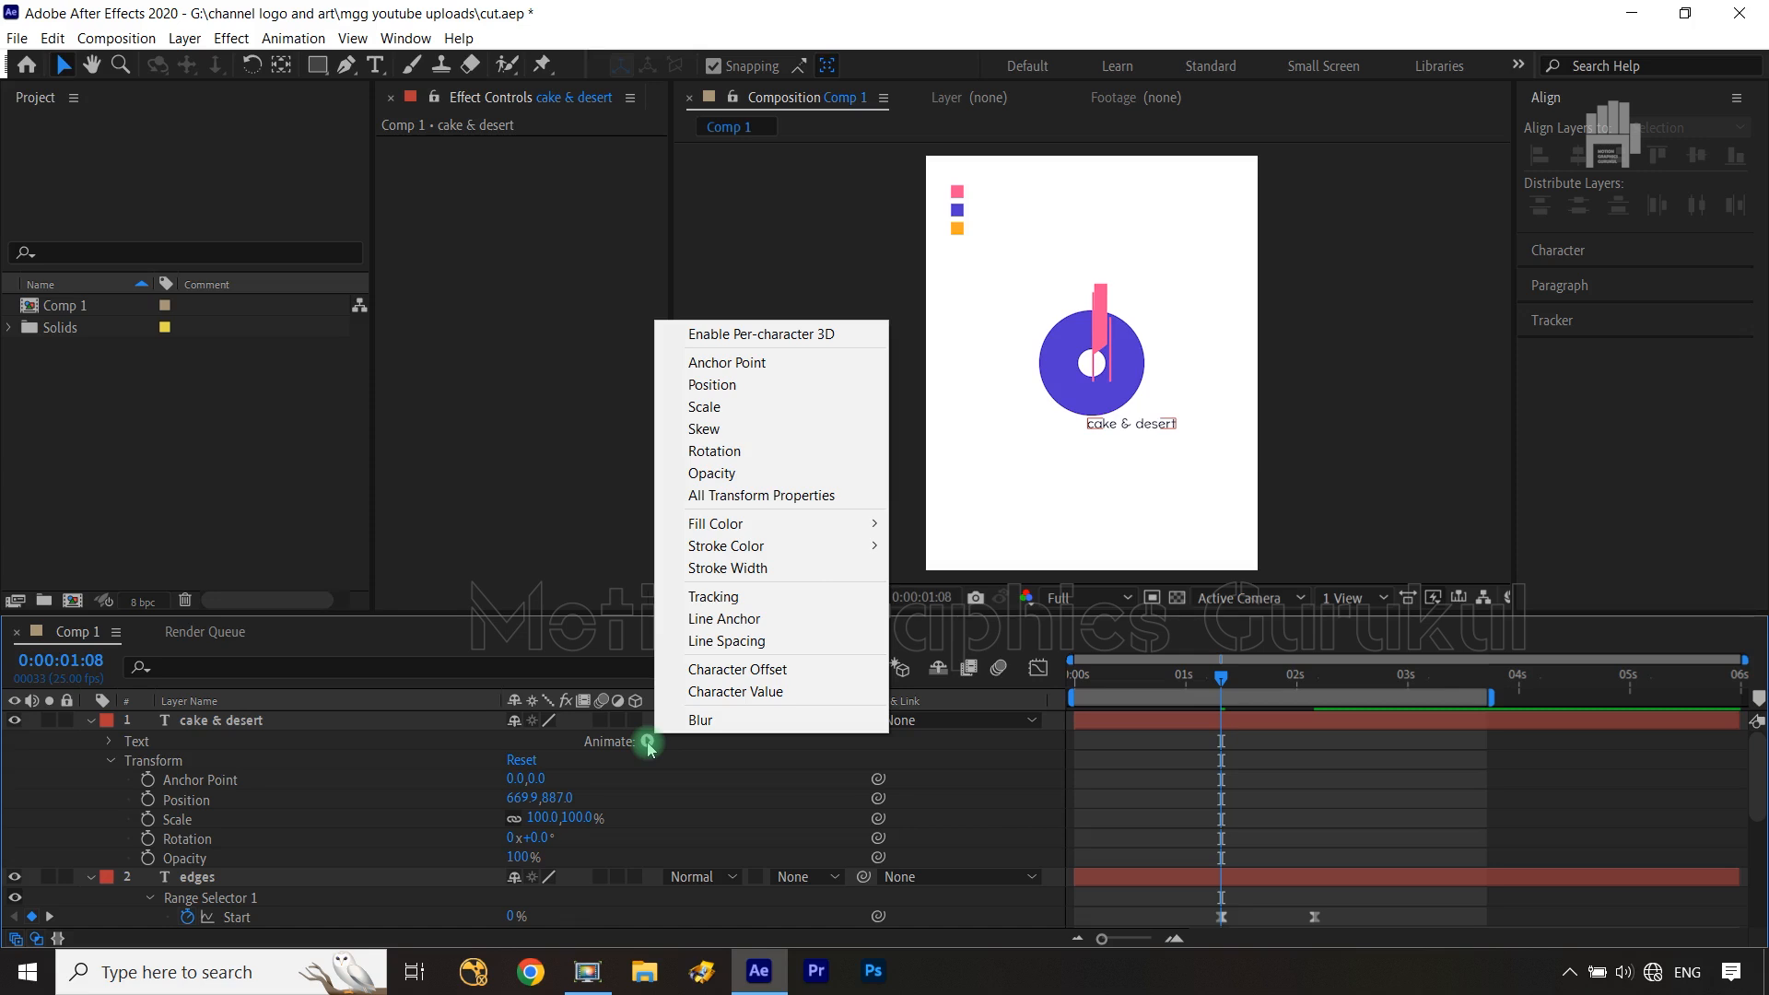
pyautogui.click(781, 603)
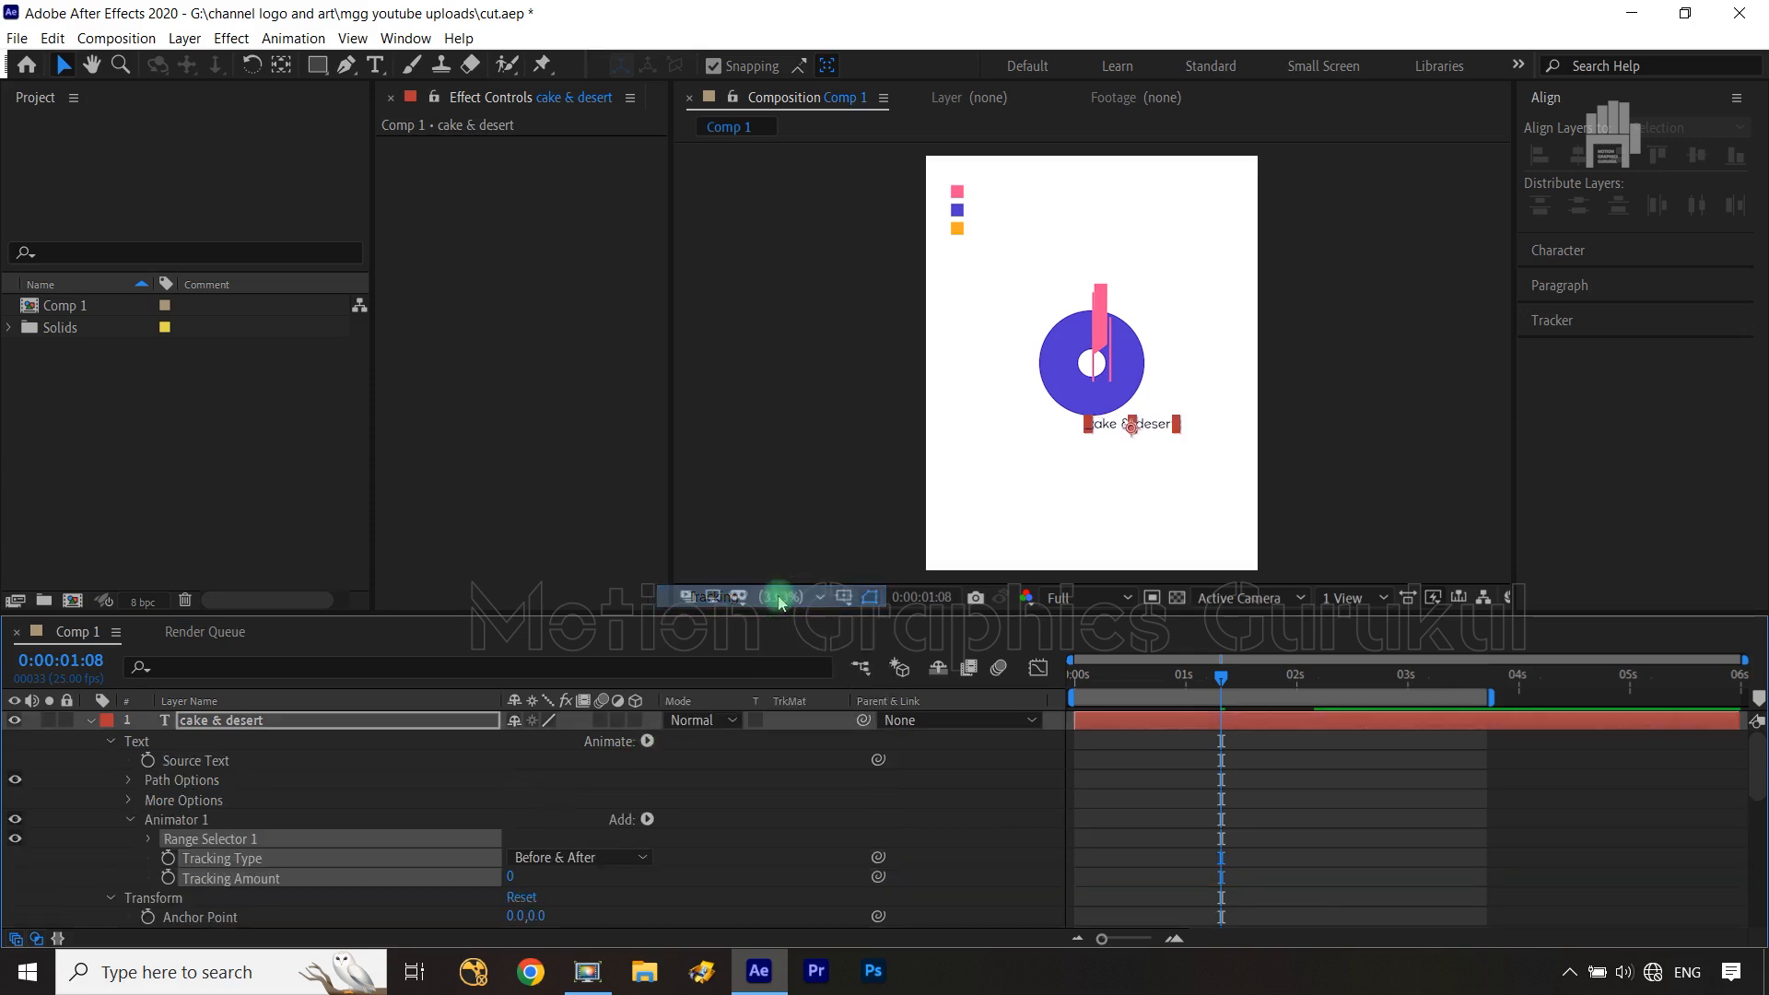
pyautogui.click(626, 893)
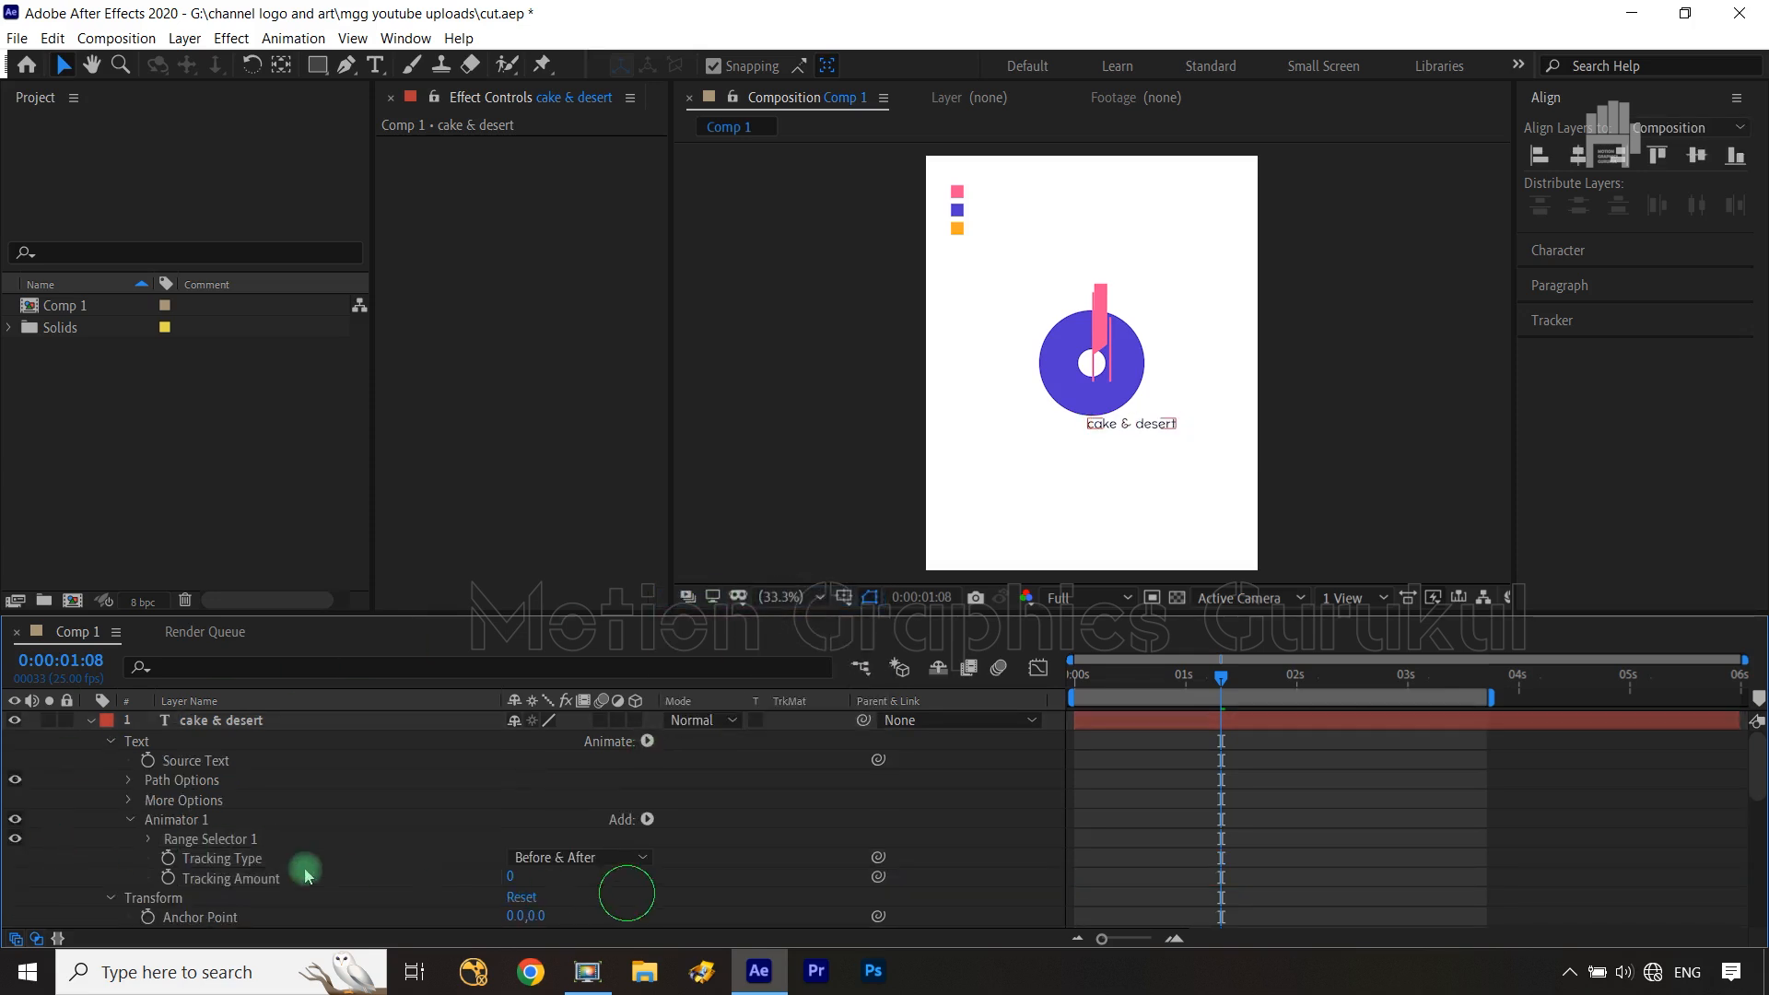
# Keyframe the tagline's Tracking Amount at 24 at 0:00:01:08
pyautogui.click(169, 877)
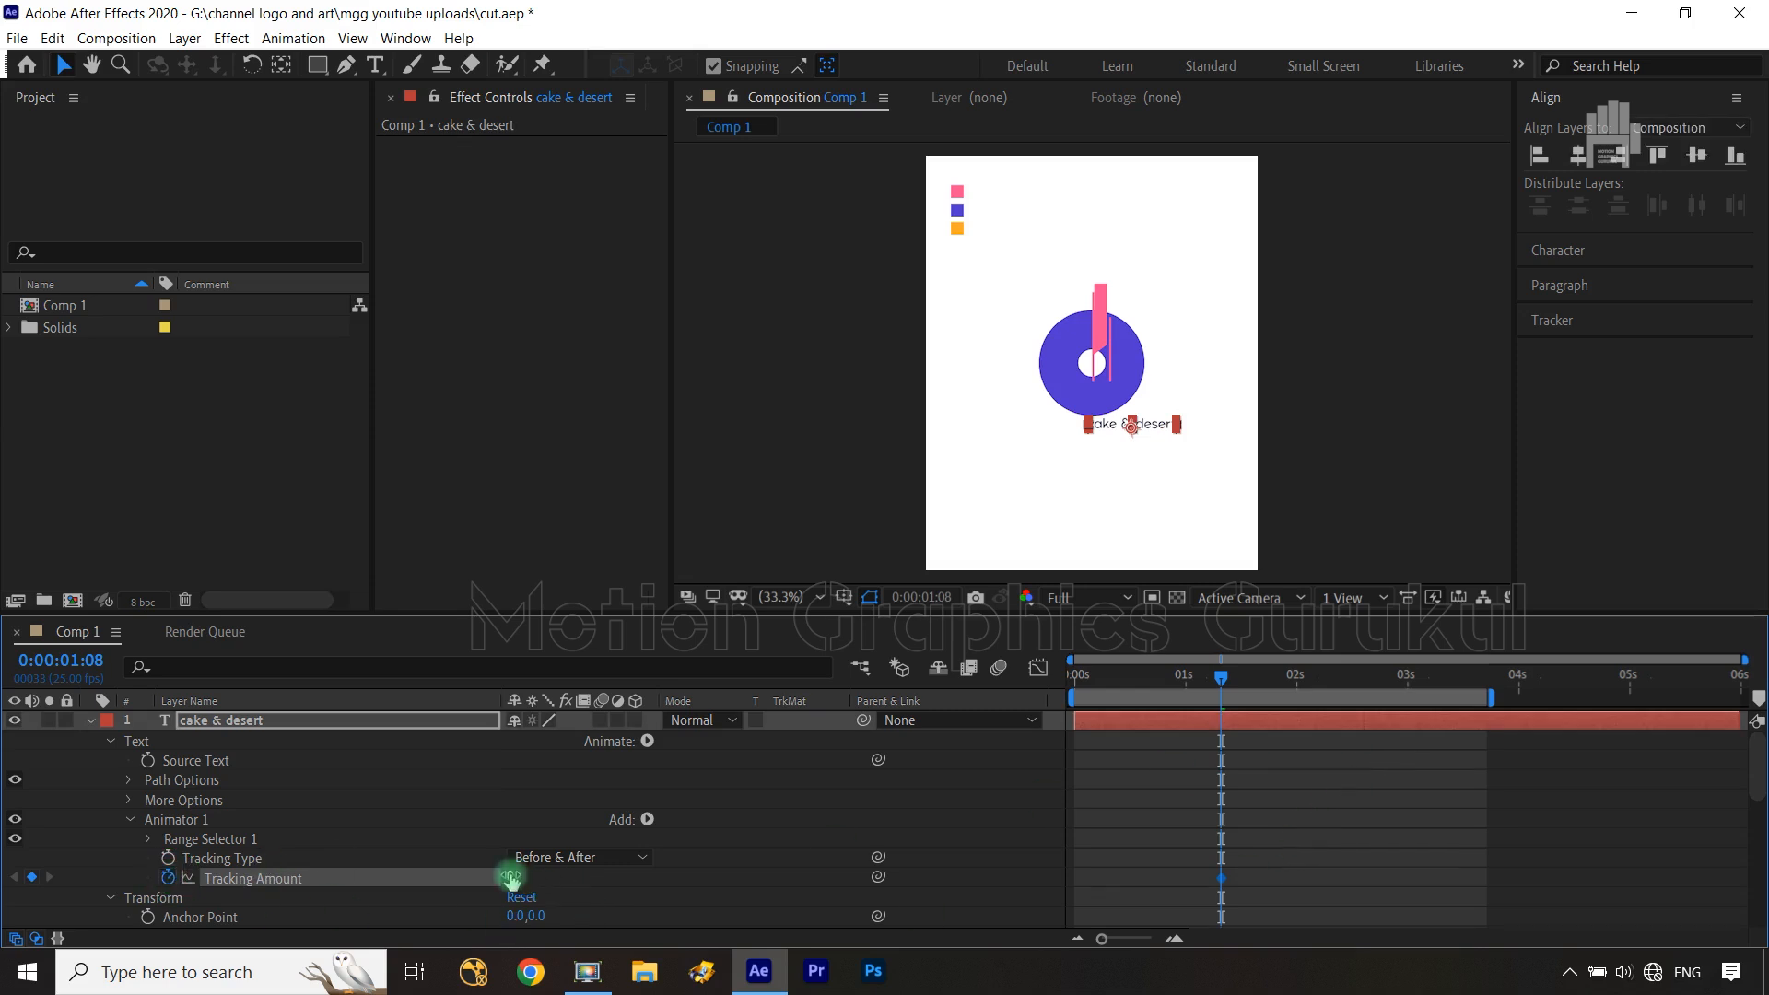
pyautogui.moveTo(539, 878)
pyautogui.mouseDown()
pyautogui.moveTo(557, 878)
pyautogui.moveTo(541, 878)
pyautogui.mouseUp()
pyautogui.click(1235, 730)
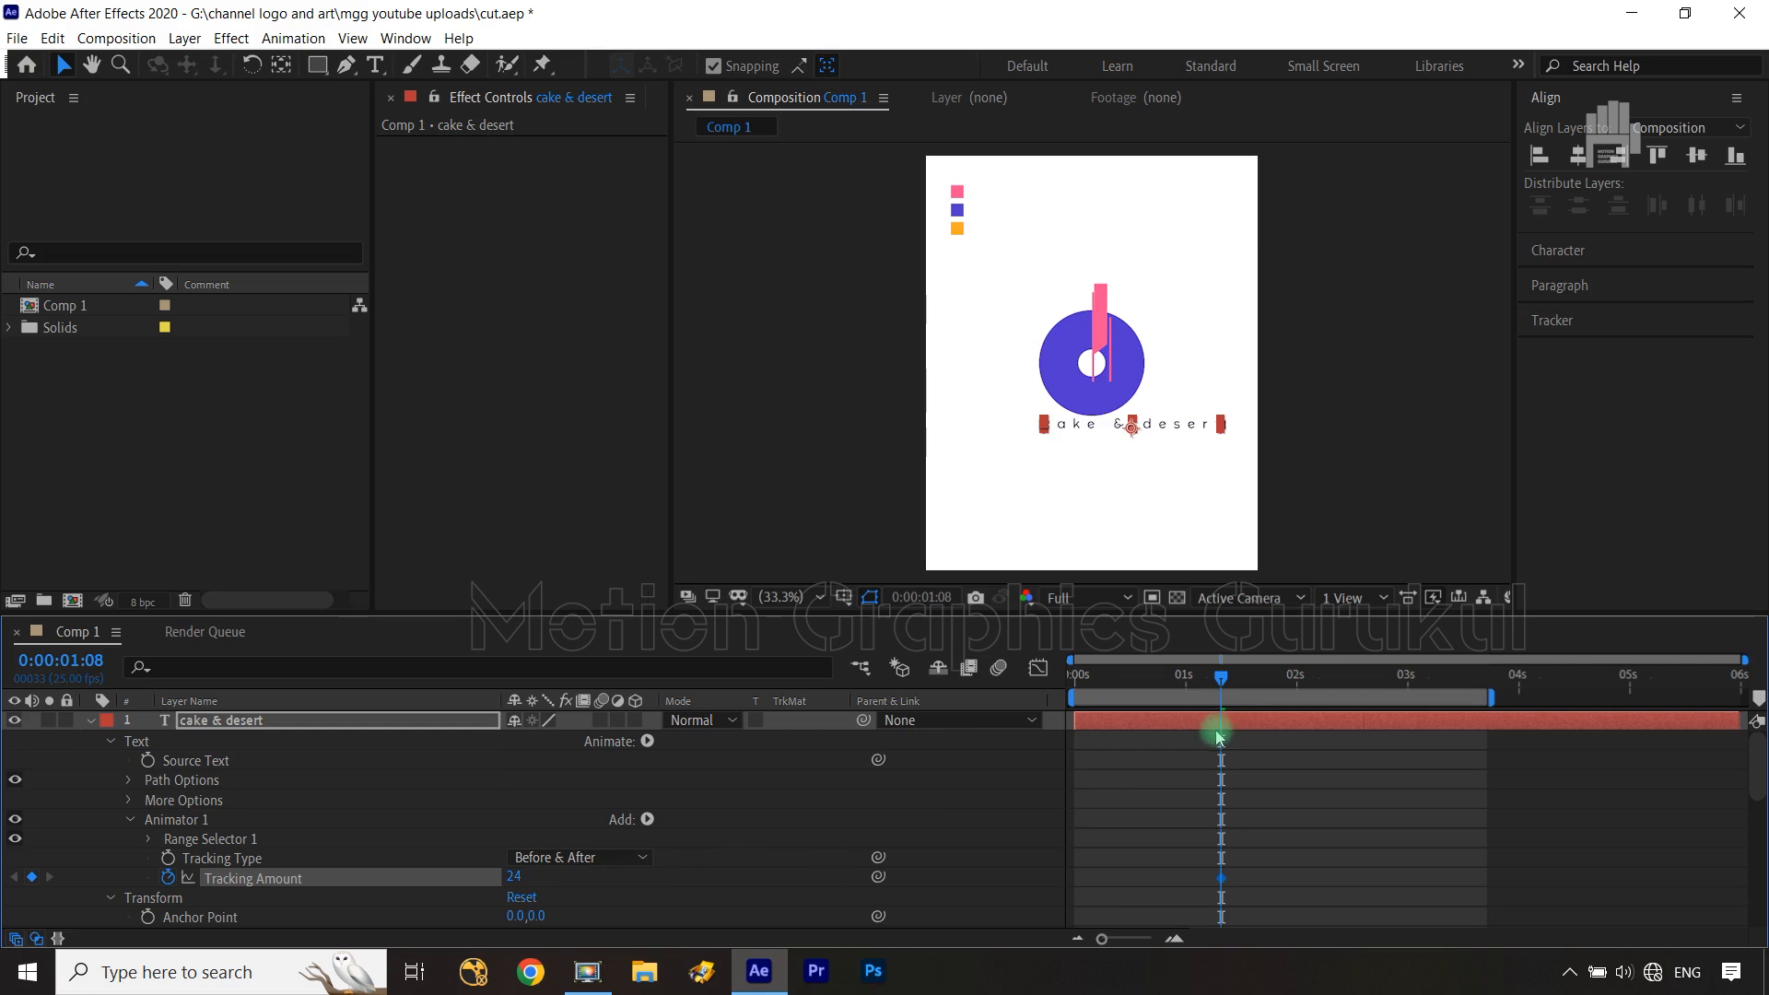
# Set the tagline's Tracking Amount to 0 at 0:00:02:04, in line with the last edges Start keyframe
pyautogui.scroll(-3, 1185, 839)
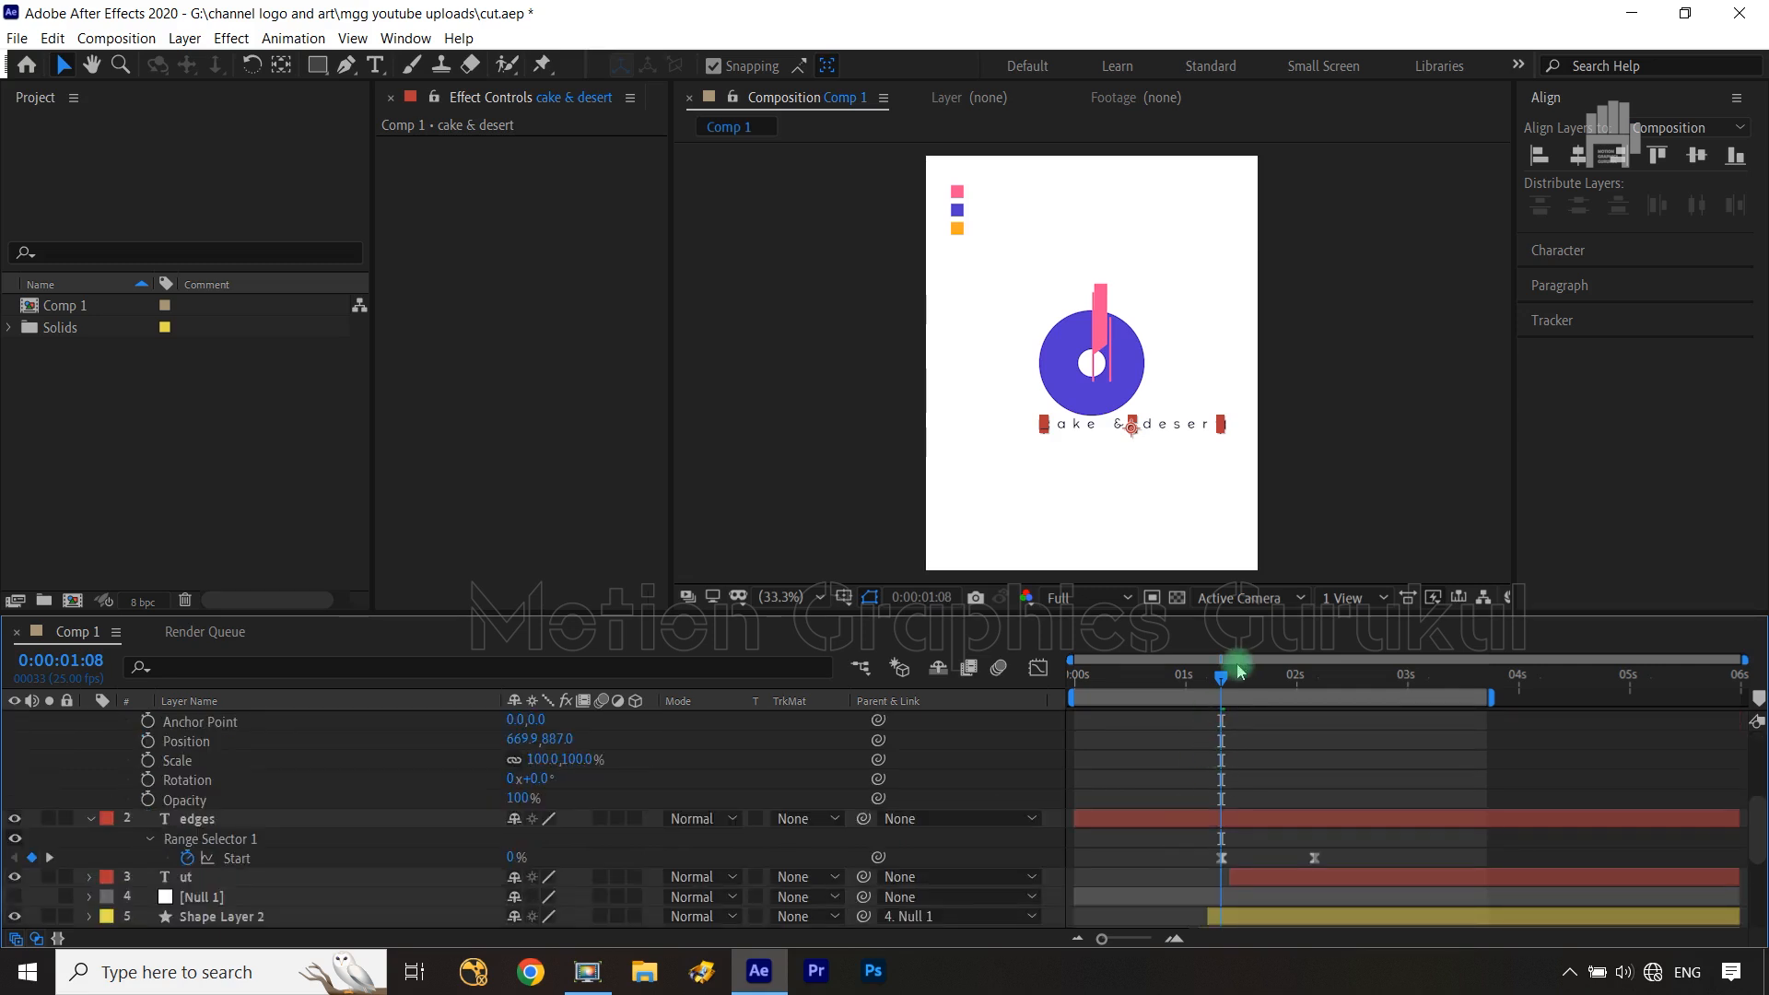
pyautogui.moveTo(1228, 690); pyautogui.dragTo(1312, 707)
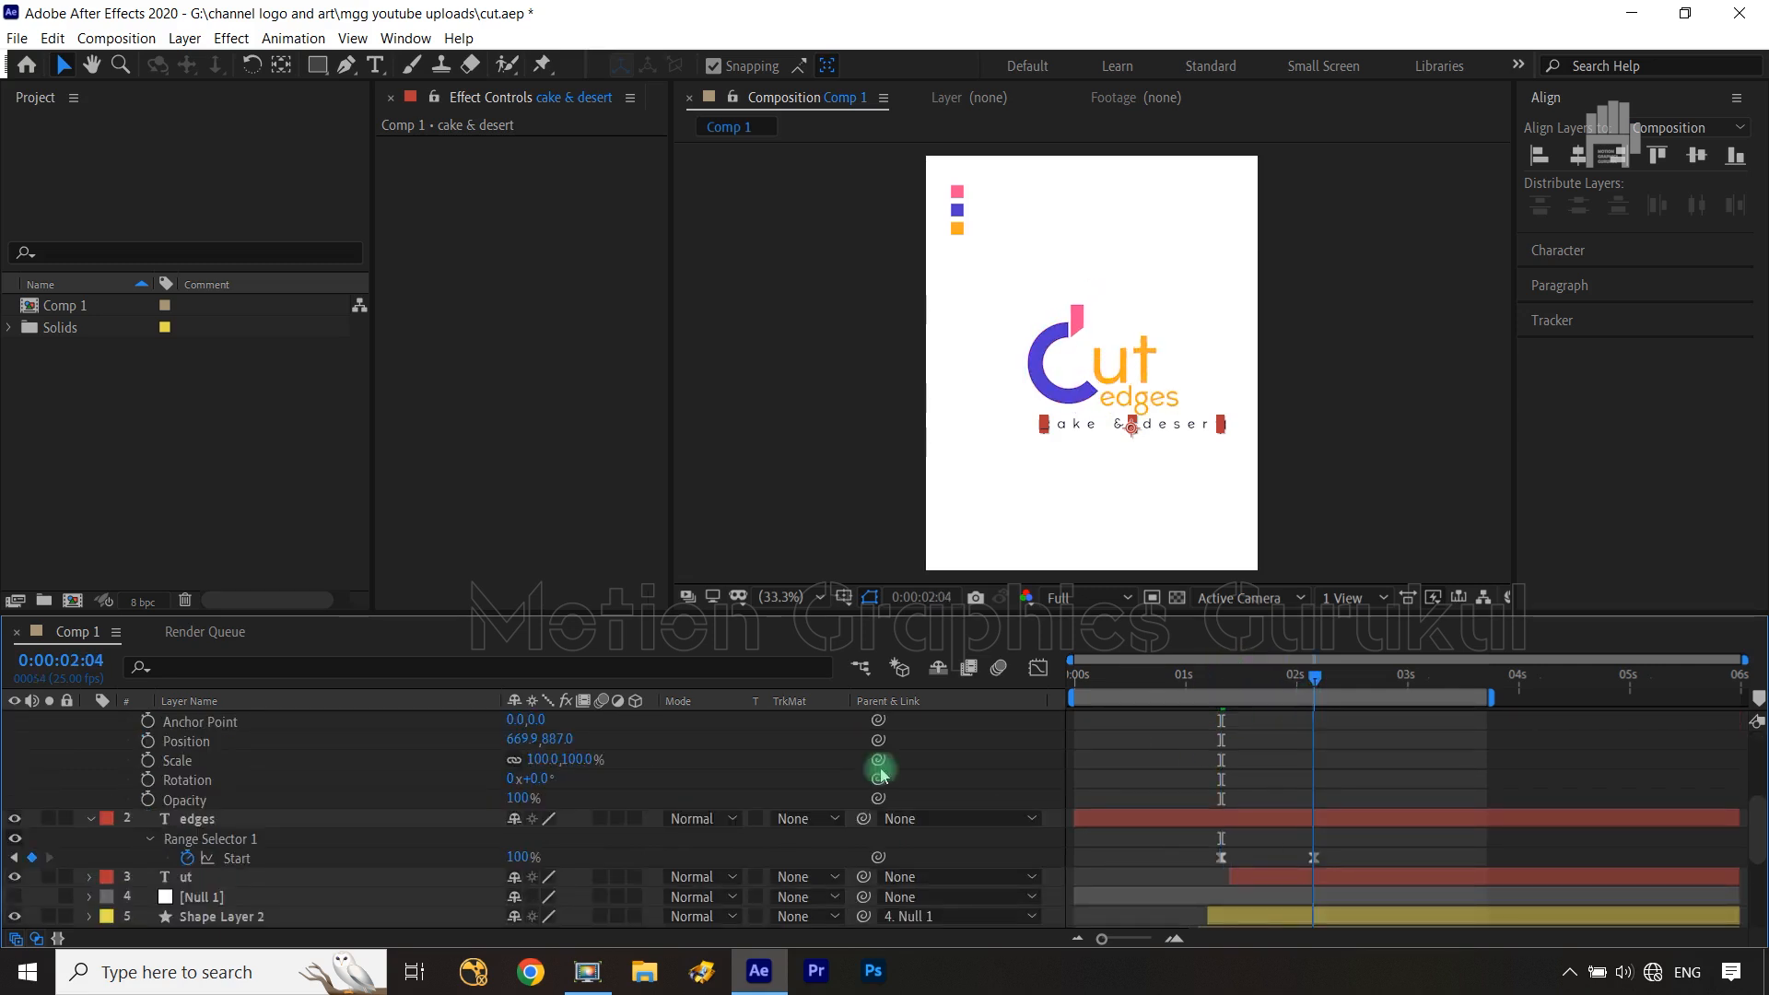
pyautogui.scroll(2, 534, 783)
pyautogui.click(516, 781)
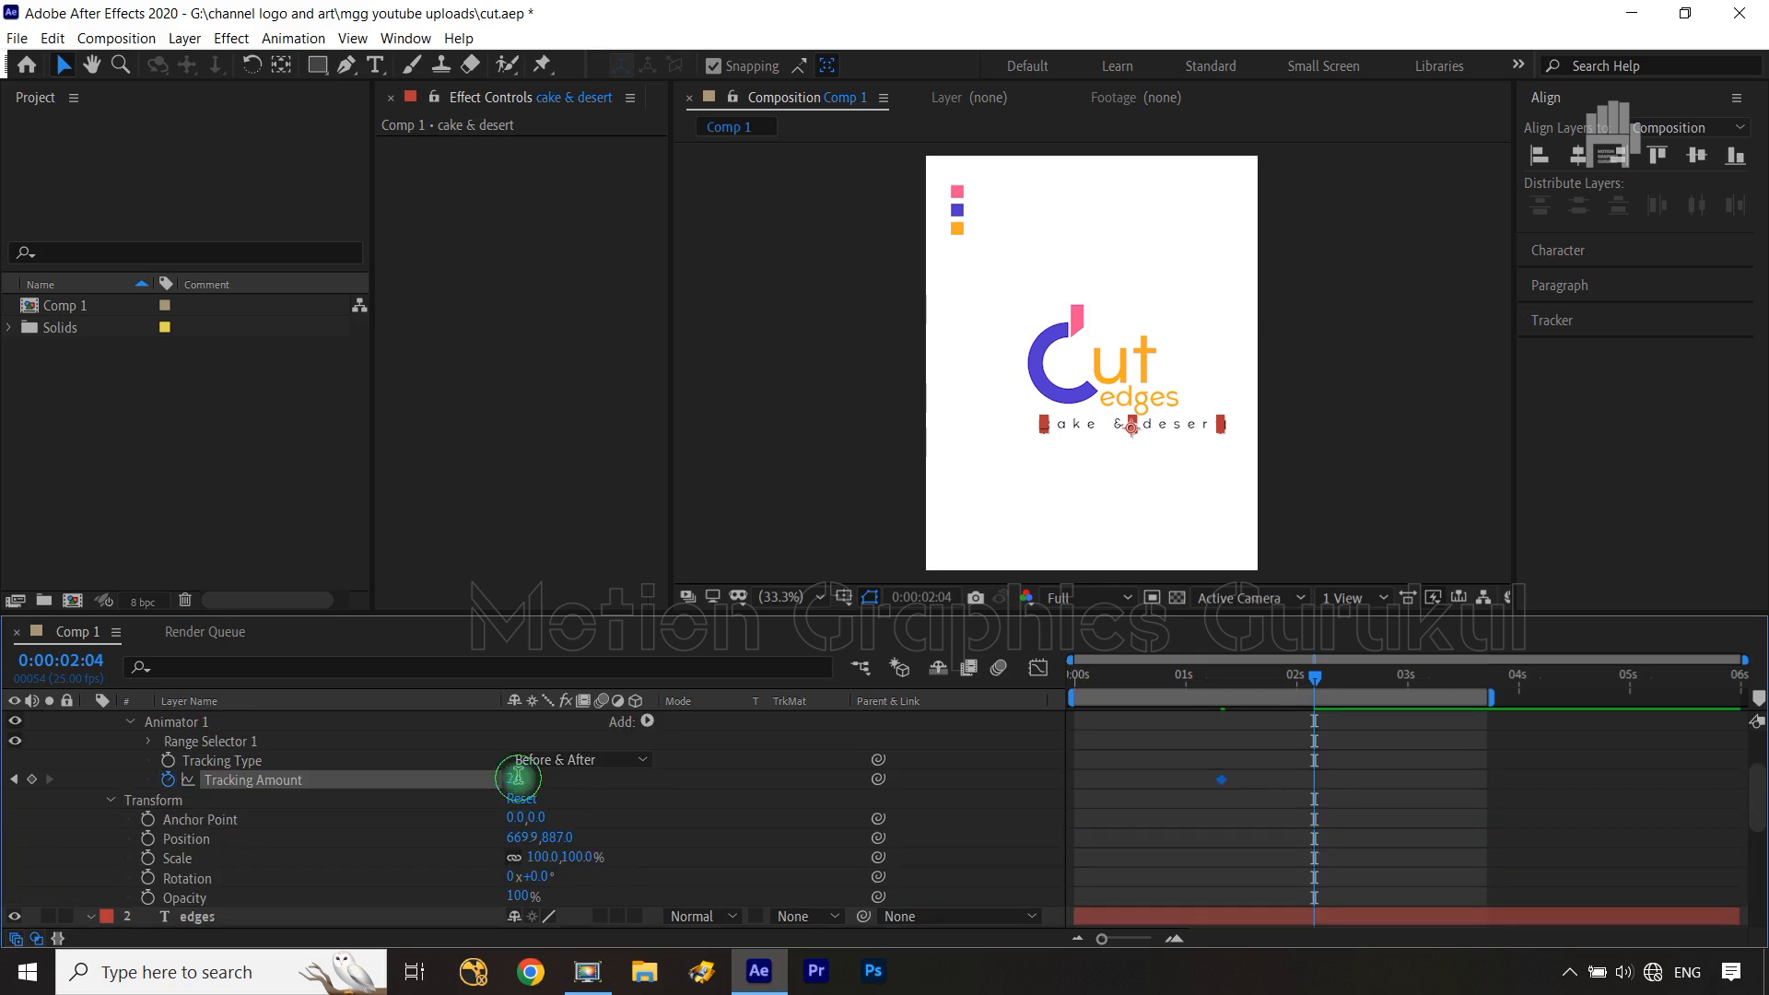
pyautogui.write('0')
pyautogui.click(672, 790)
pyautogui.click(65, 660)
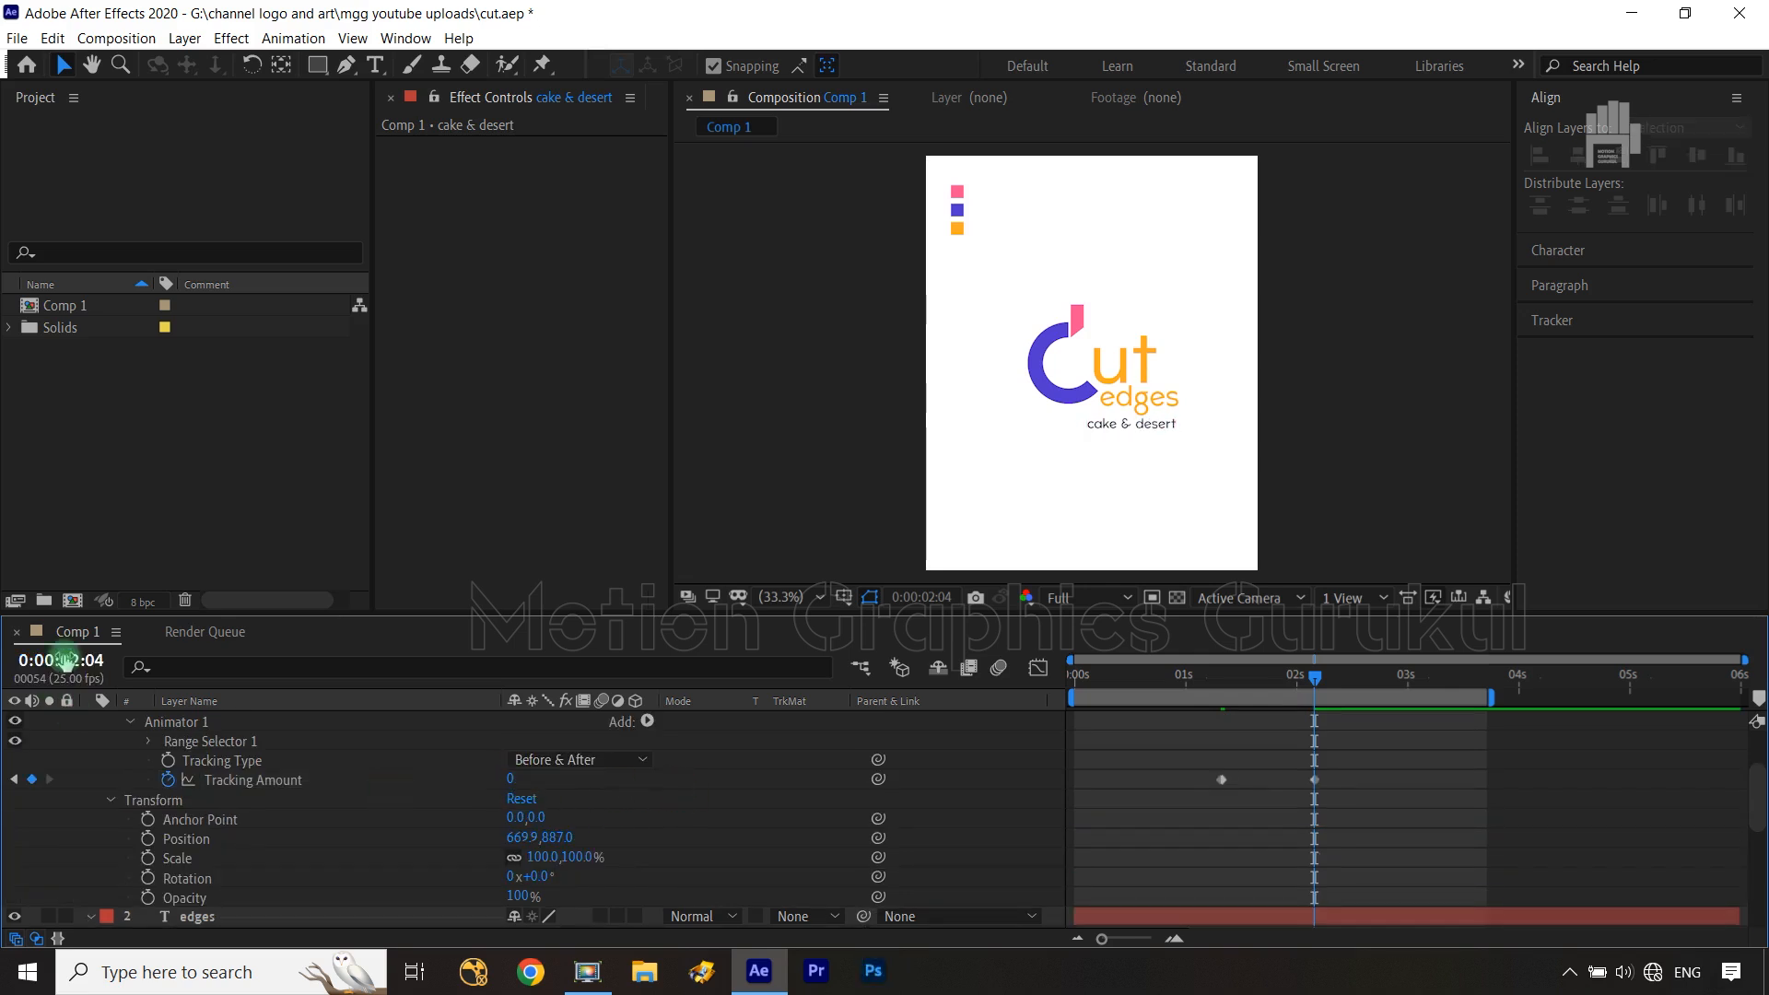
# Add Position and Scale keyframes to the cake & desert layer at 0:00:02:04
pyautogui.scroll(3, 134, 778)
pyautogui.click(99, 735)
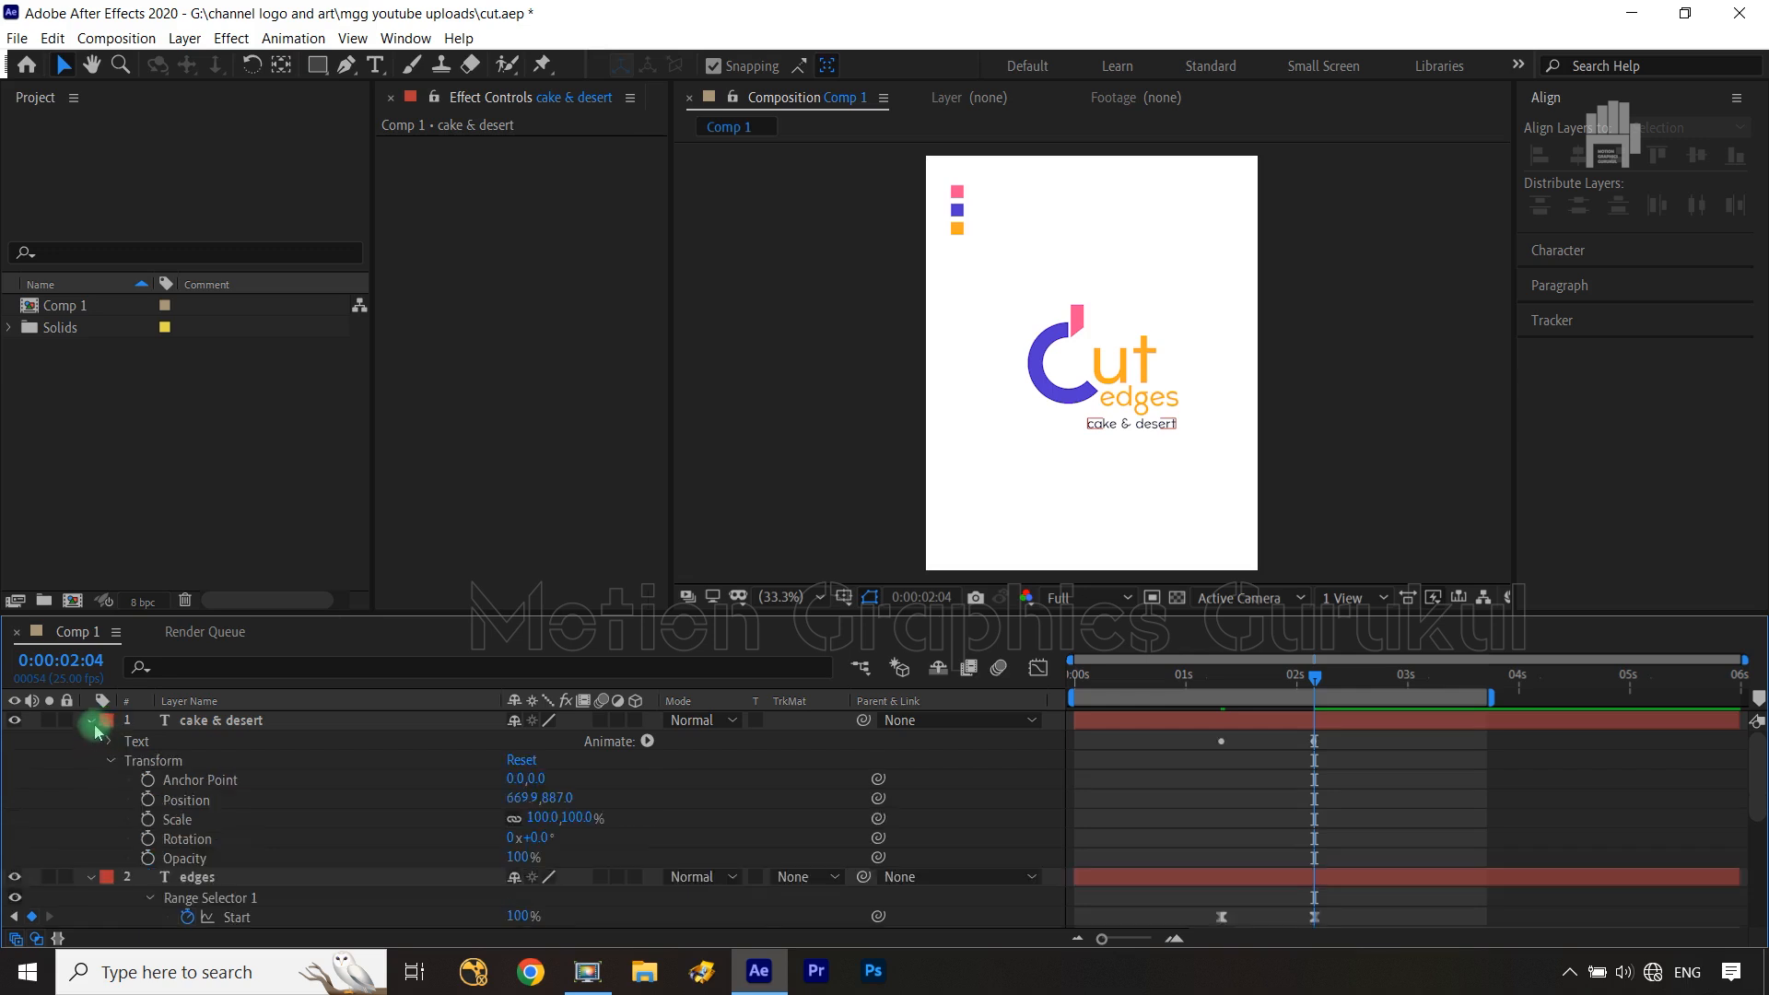
pyautogui.click(90, 720)
pyautogui.click(217, 722)
pyautogui.press('s')
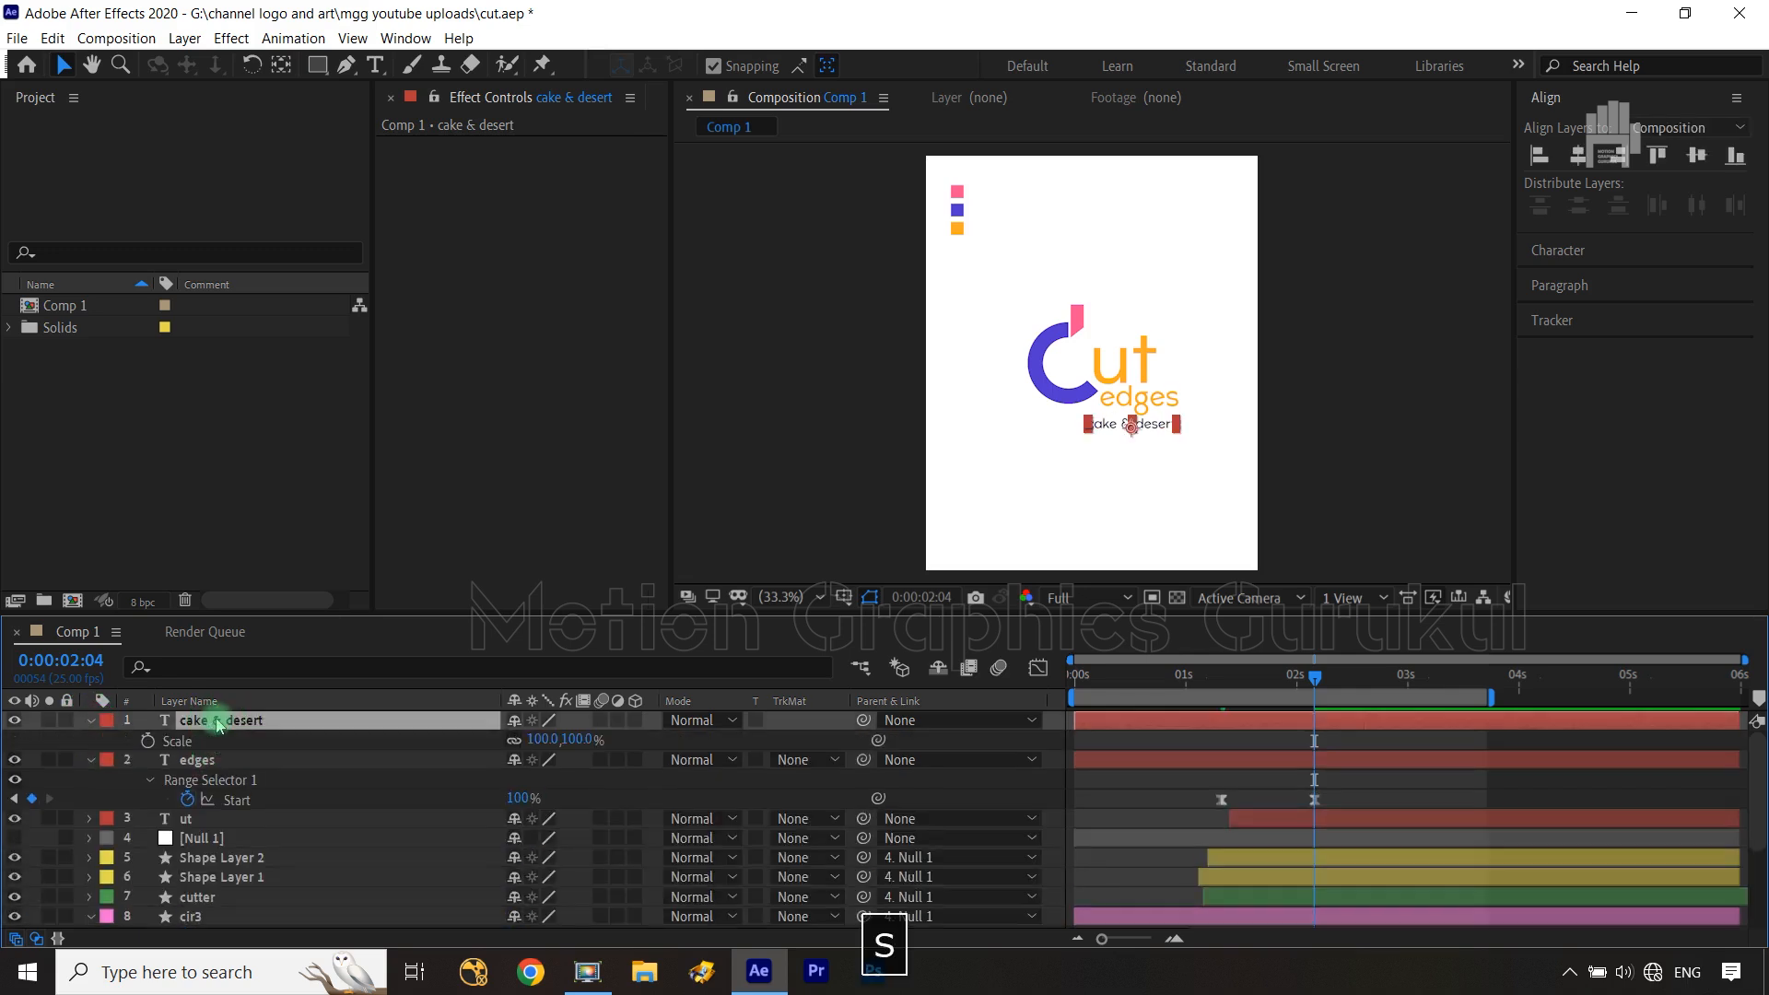
pyautogui.hotkey('shift', 'p')
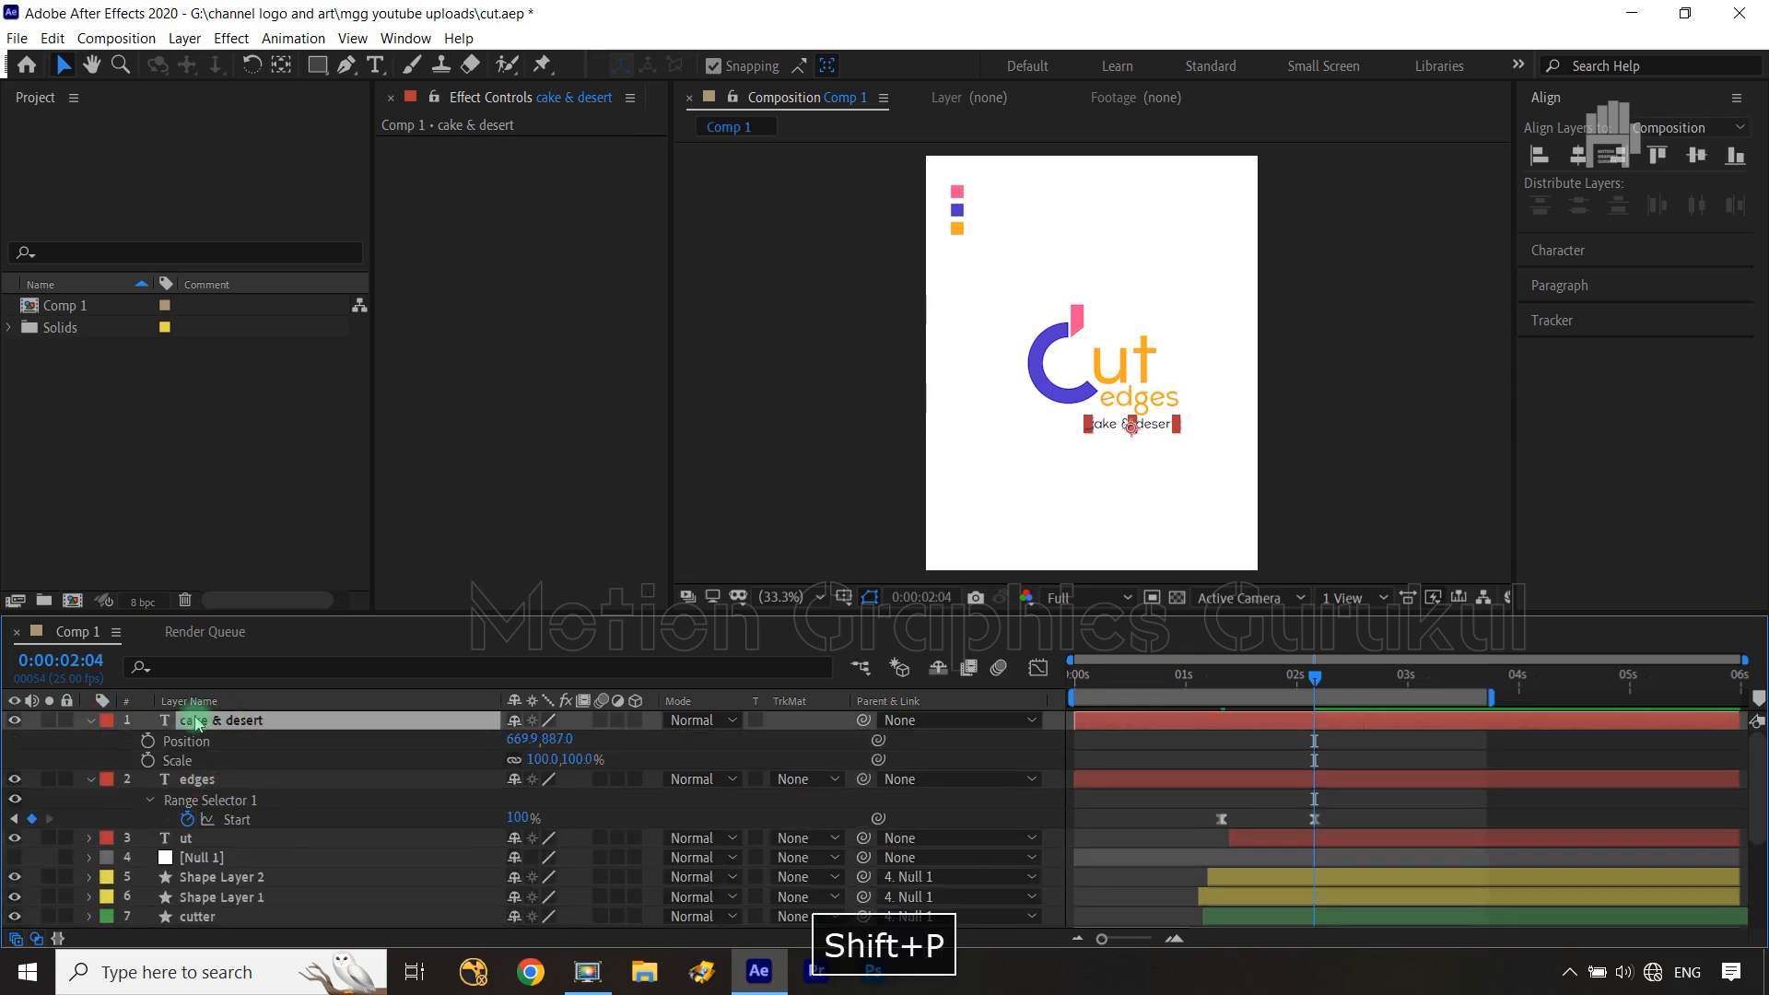
pyautogui.click(148, 741)
pyautogui.click(147, 760)
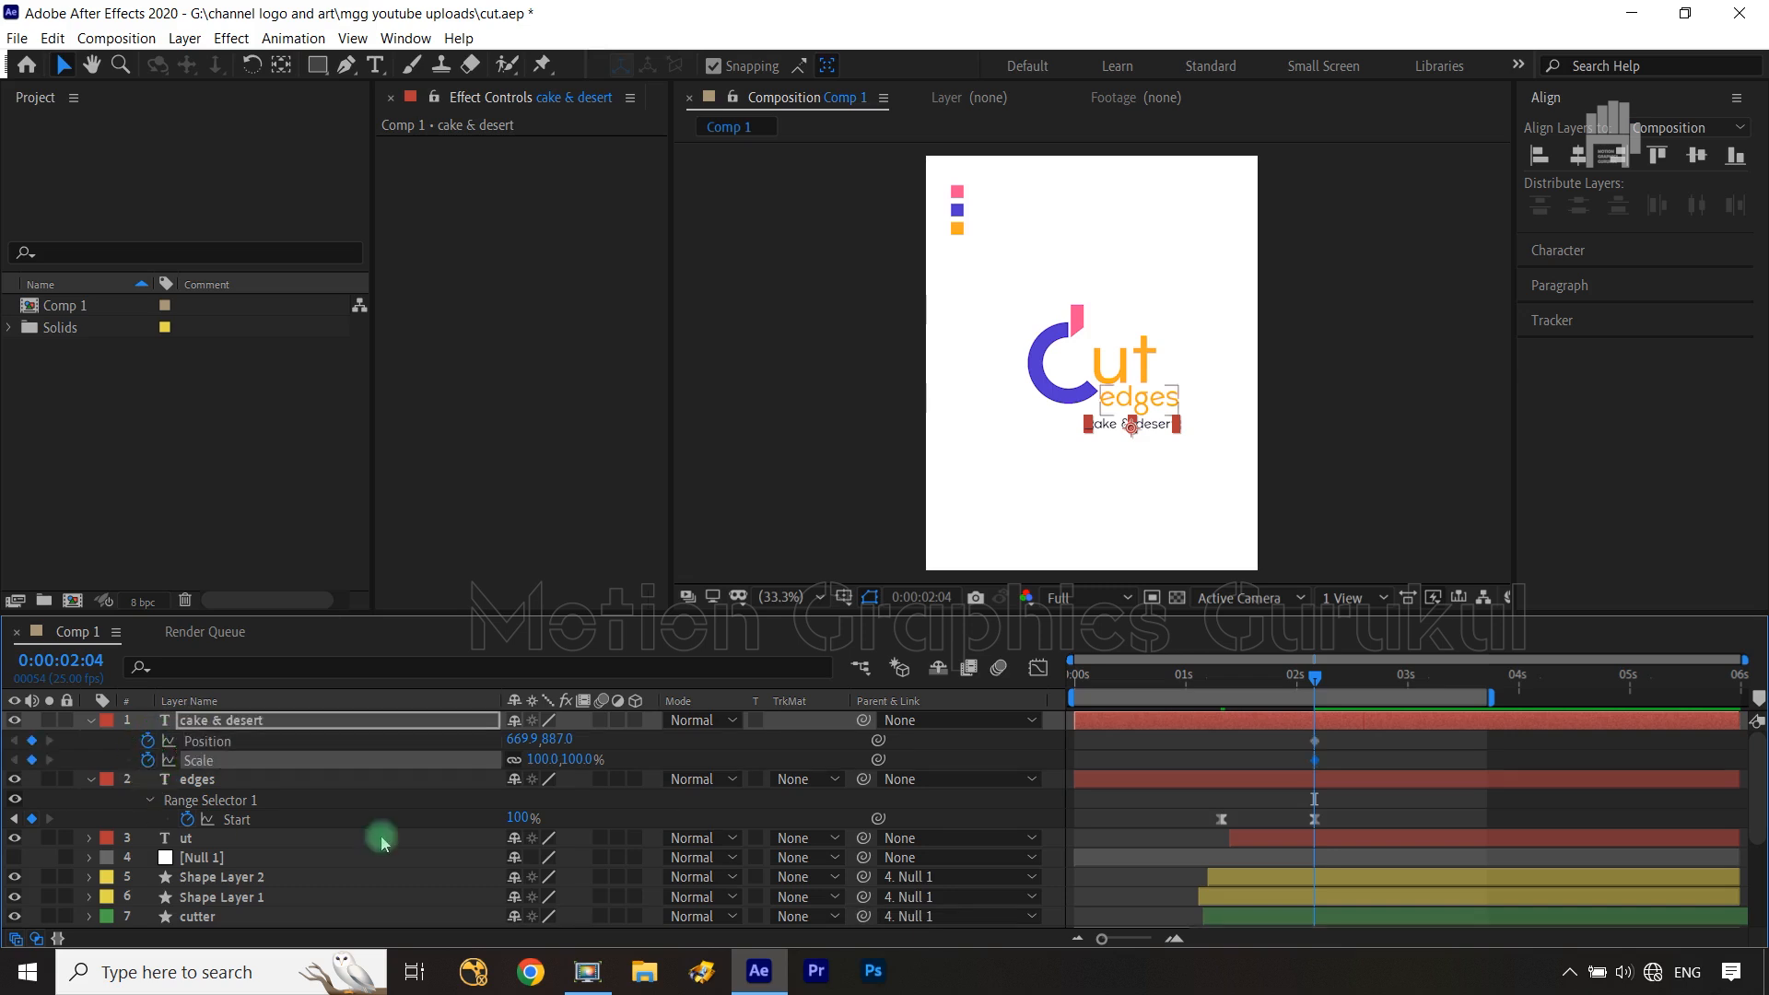
# Set the tagline's X position to 547.9 at 0:00:01:08
pyautogui.moveTo(1309, 686); pyautogui.dragTo(1221, 686)
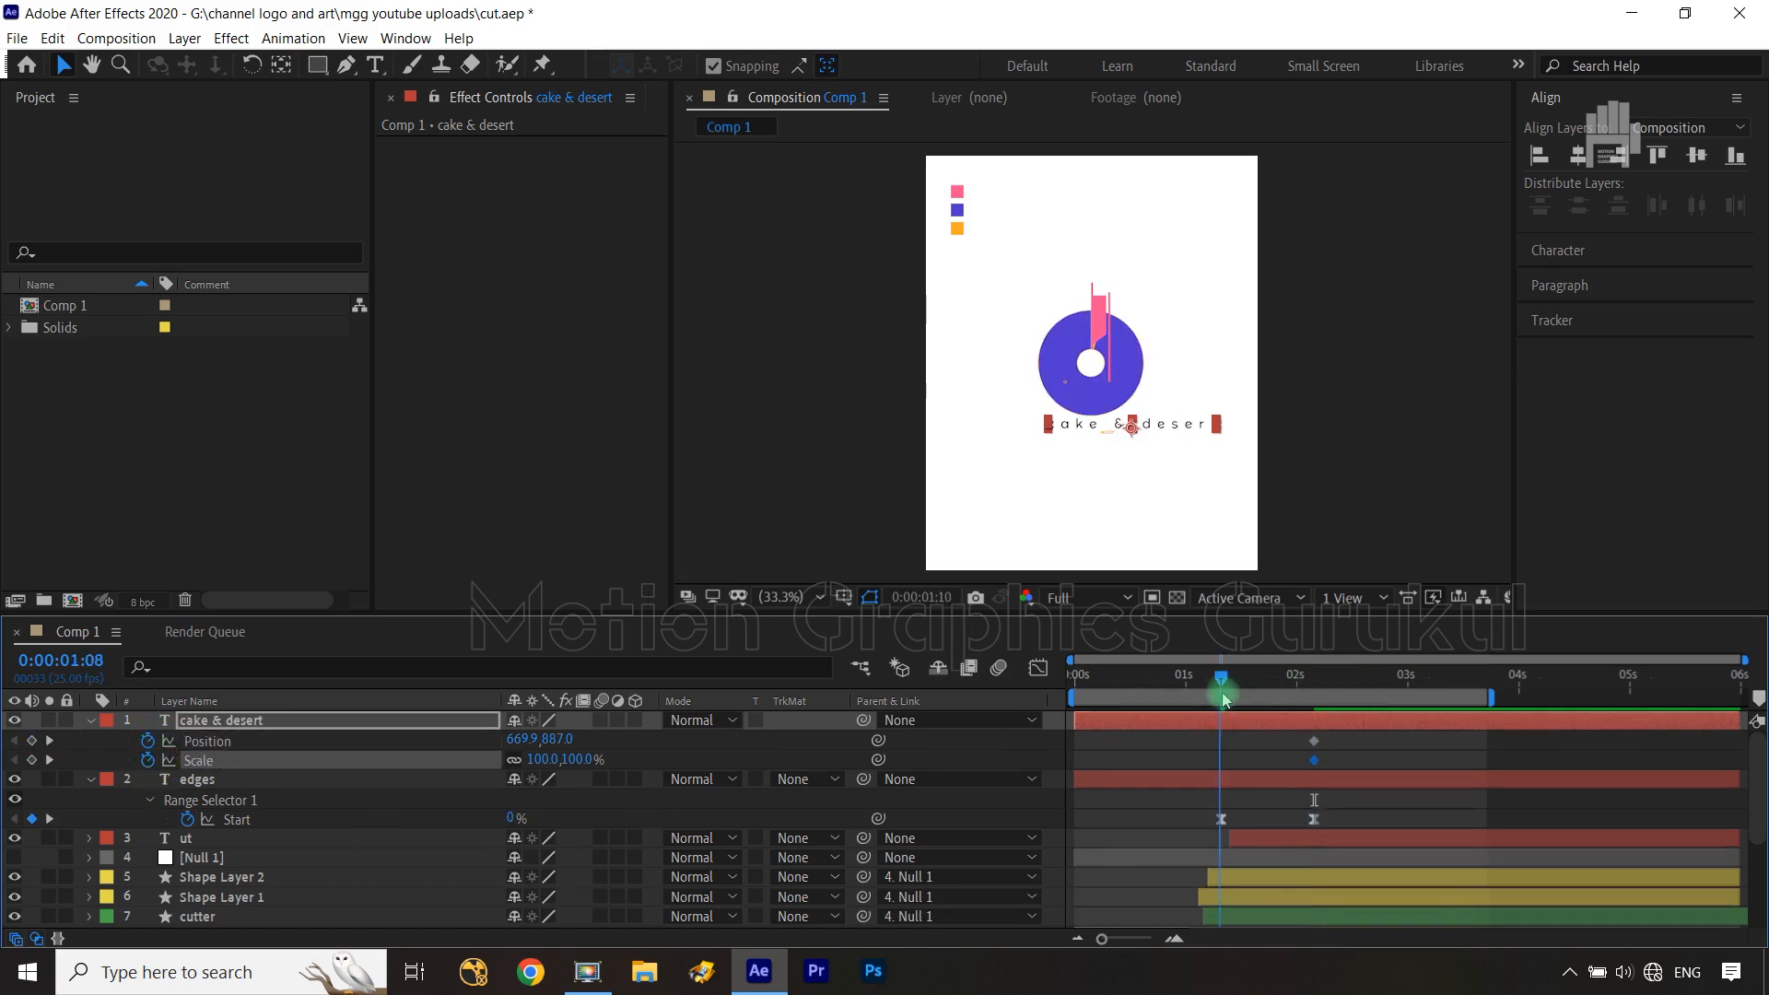
pyautogui.click(206, 800)
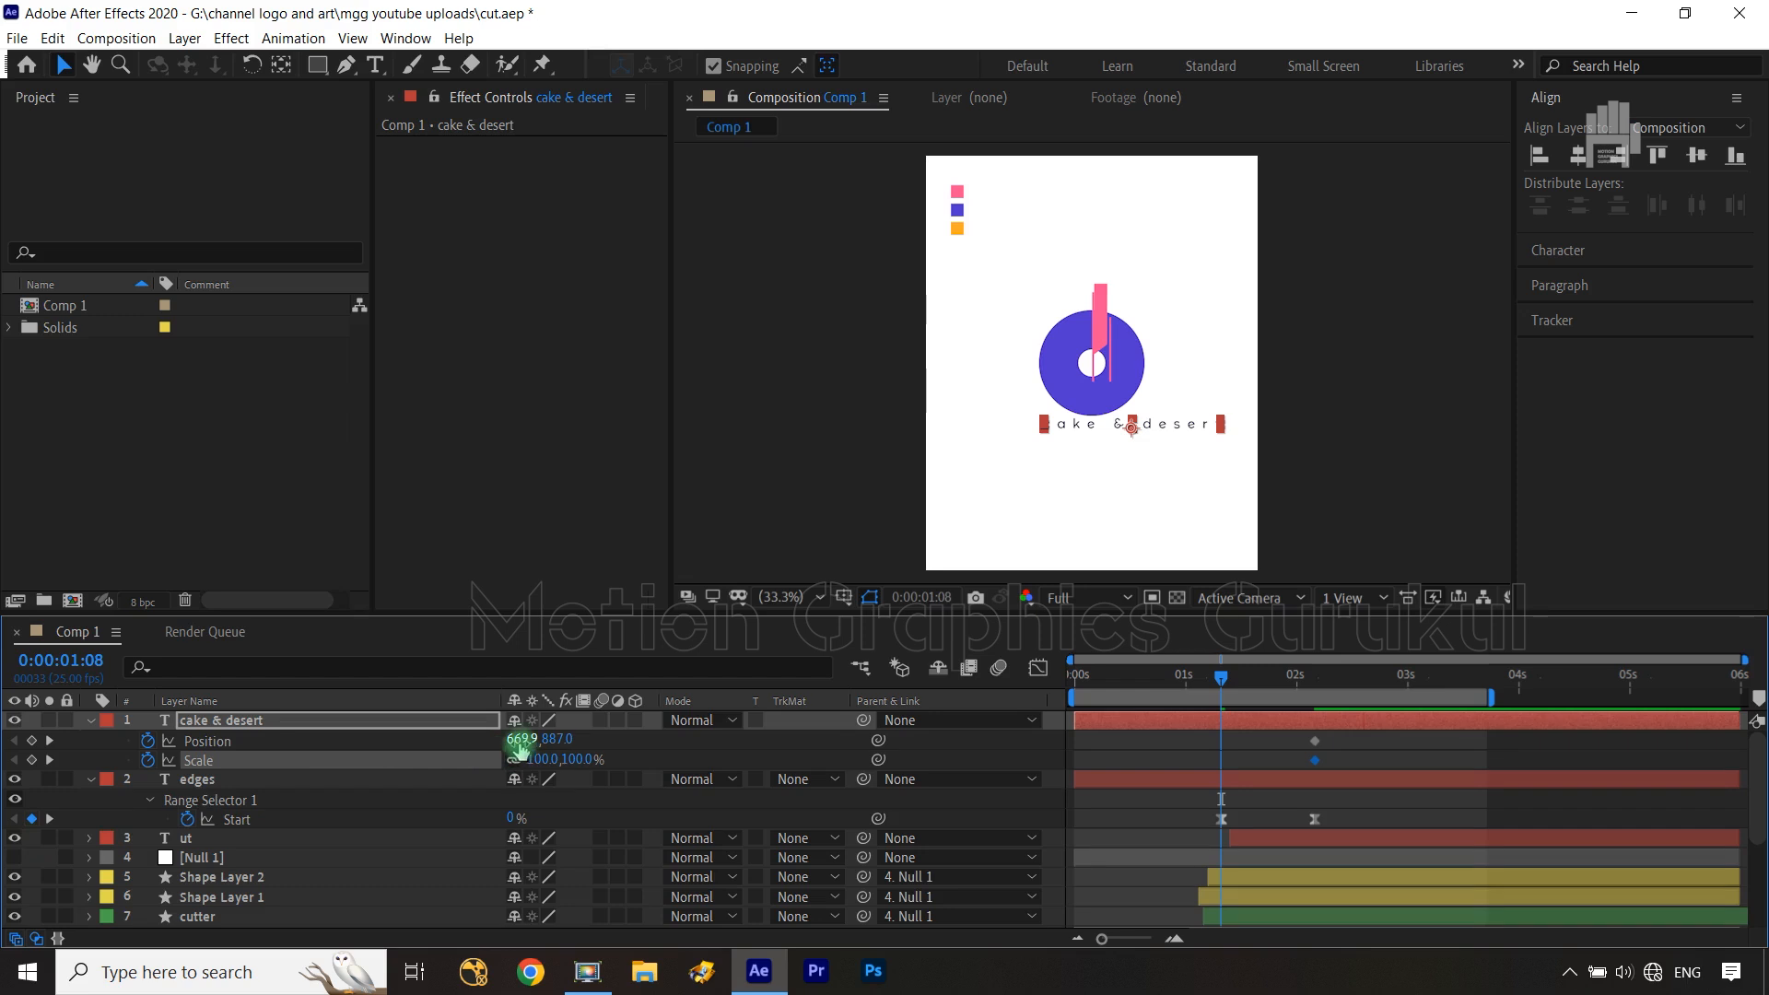
pyautogui.moveTo(513, 738); pyautogui.dragTo(370, 741)
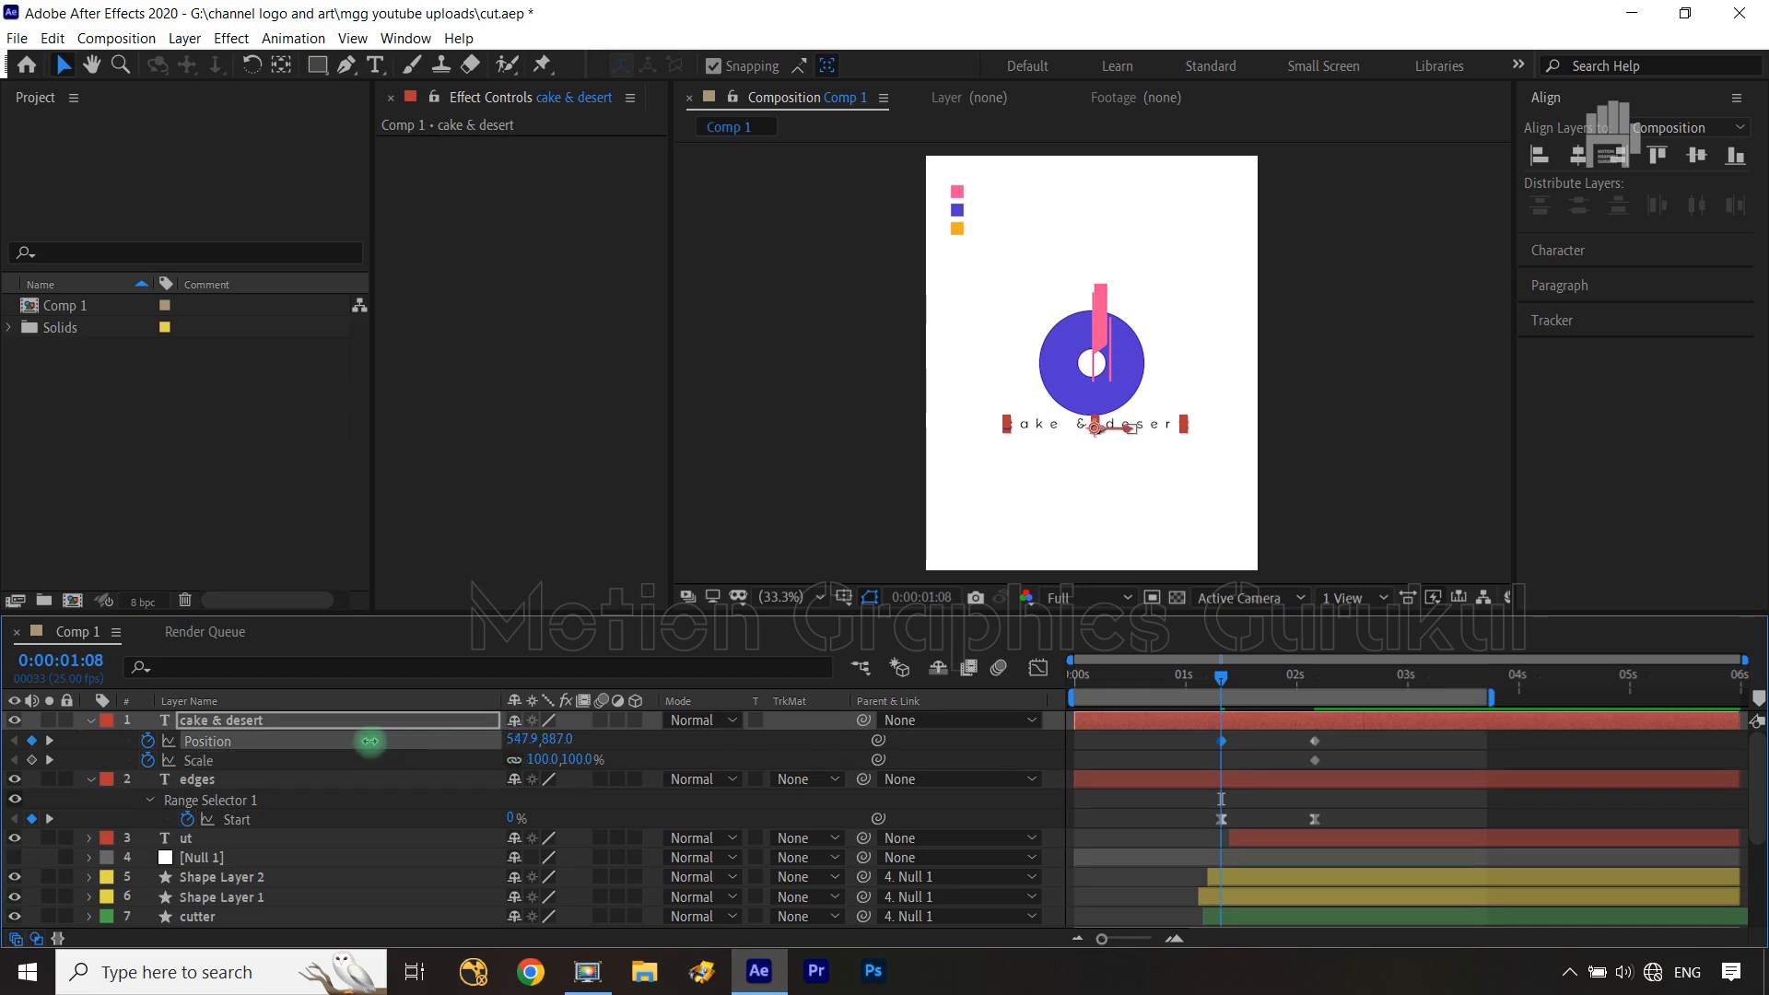
# Set the cake & desert layer's X position to 552.9 and its Scale to 0% at 0:00:01:08
pyautogui.click(78, 771)
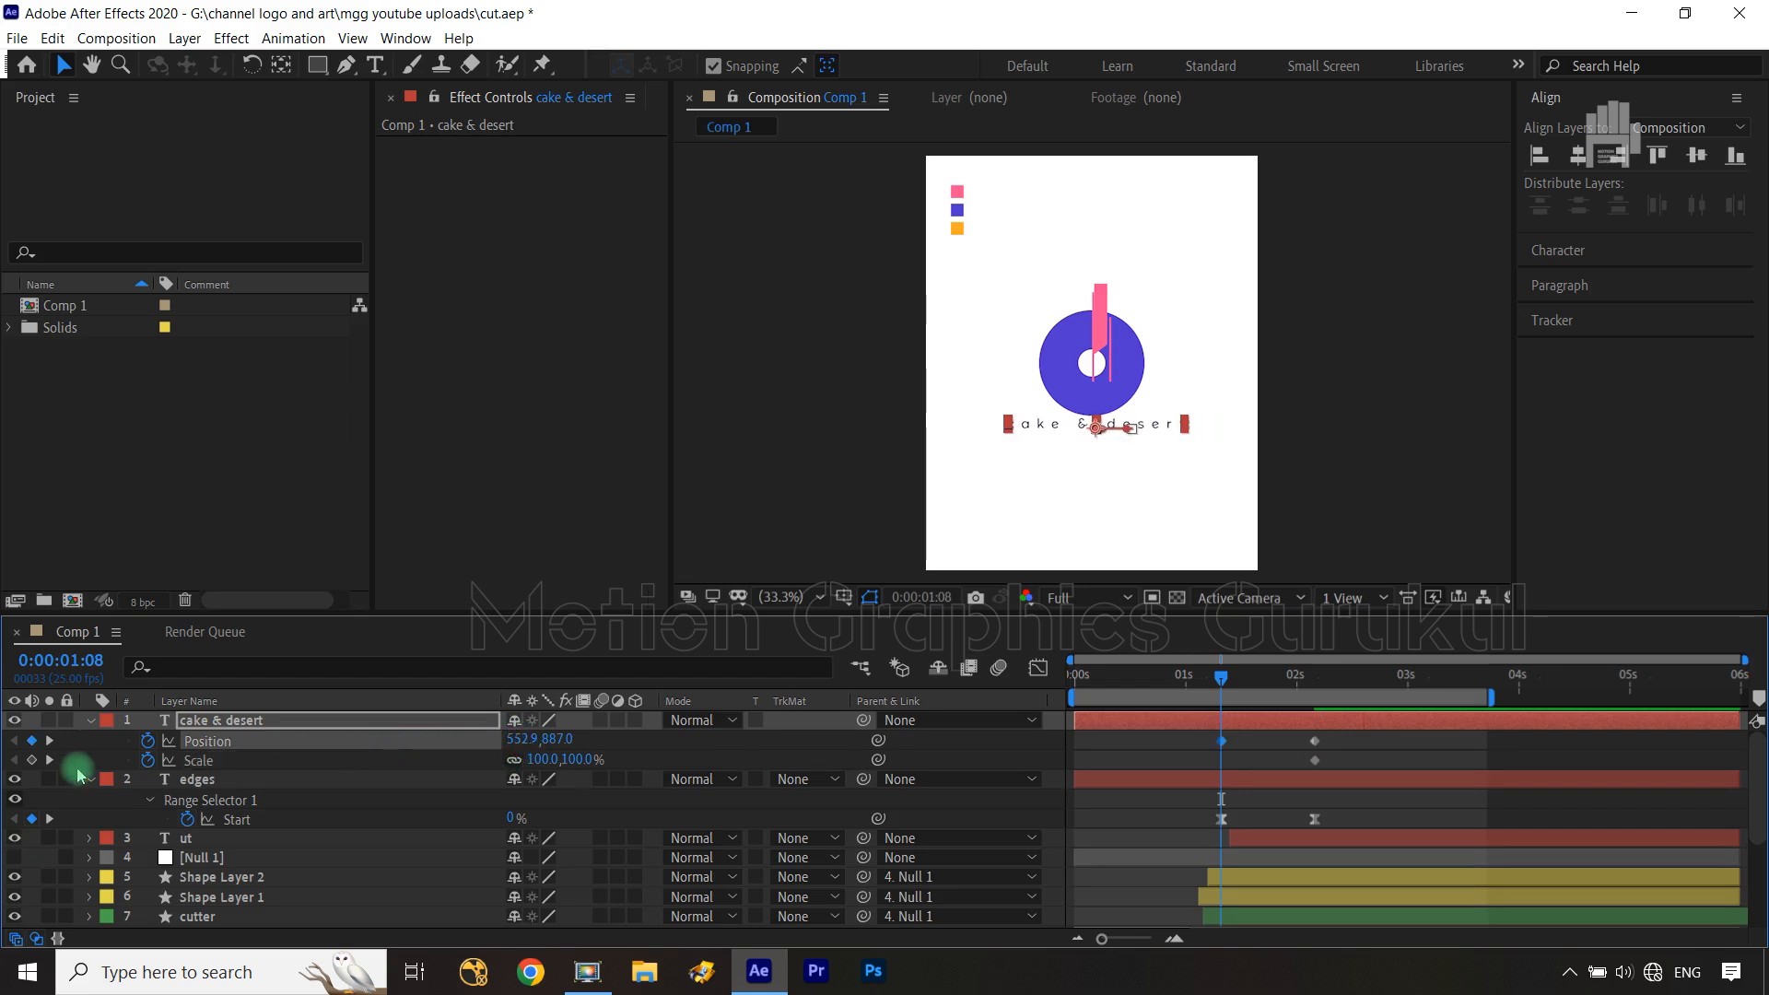
pyautogui.click(538, 759)
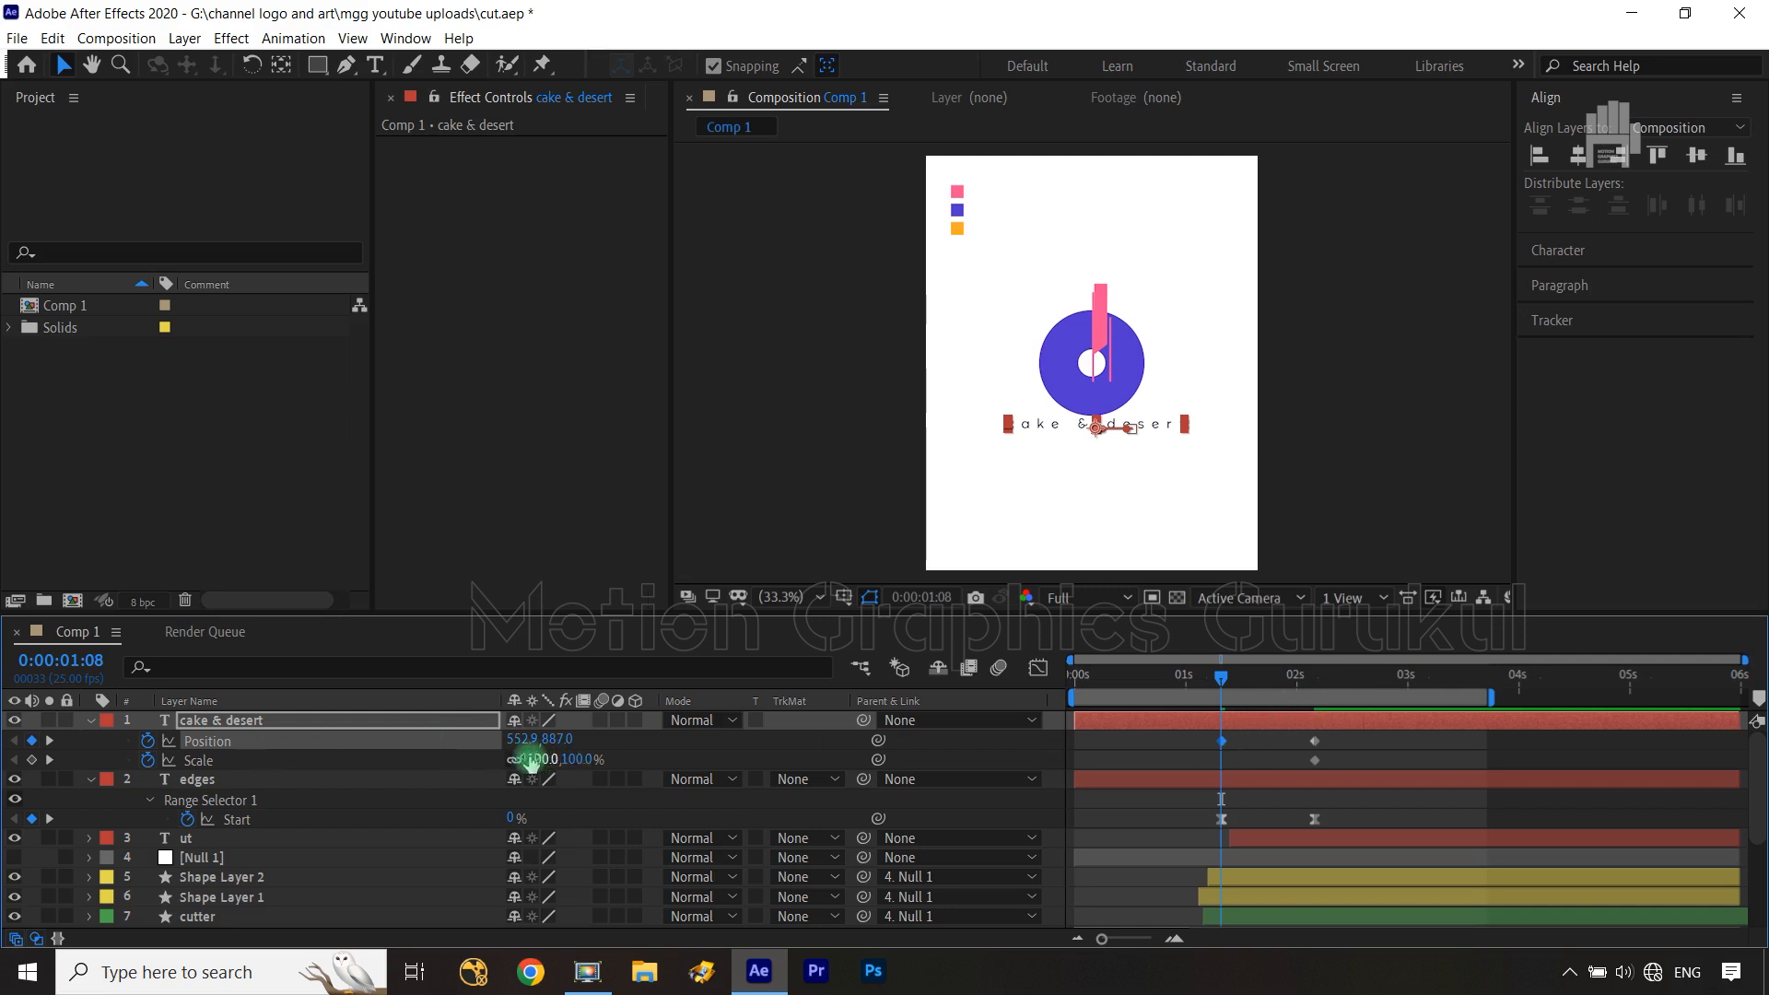
pyautogui.write('0')
pyautogui.press('Return')
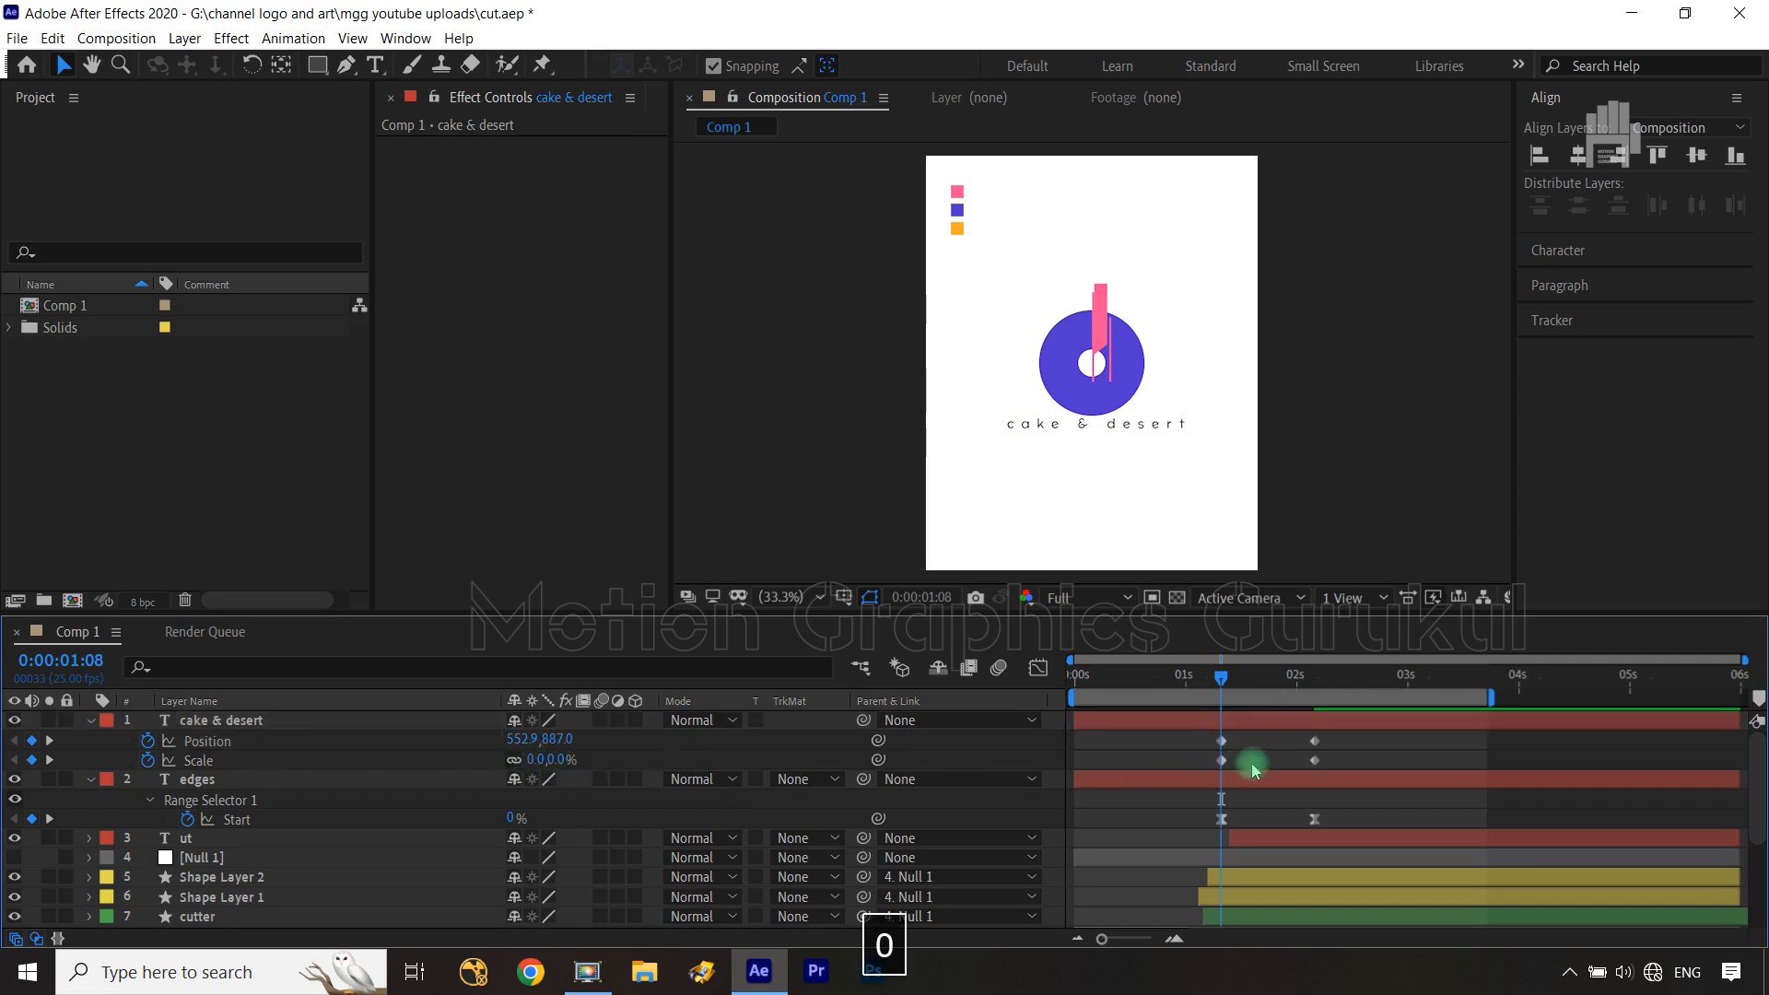
# Apply Easy Ease to the tagline's Position and Scale keyframes and pull the ending keyframes' incoming influence to 100% in the speed graph
pyautogui.moveTo(1362, 733); pyautogui.dragTo(1205, 773)
pyautogui.press('F9')
pyautogui.hotkey('shift', 'F3')
pyautogui.moveTo(1354, 820); pyautogui.dragTo(1268, 876)
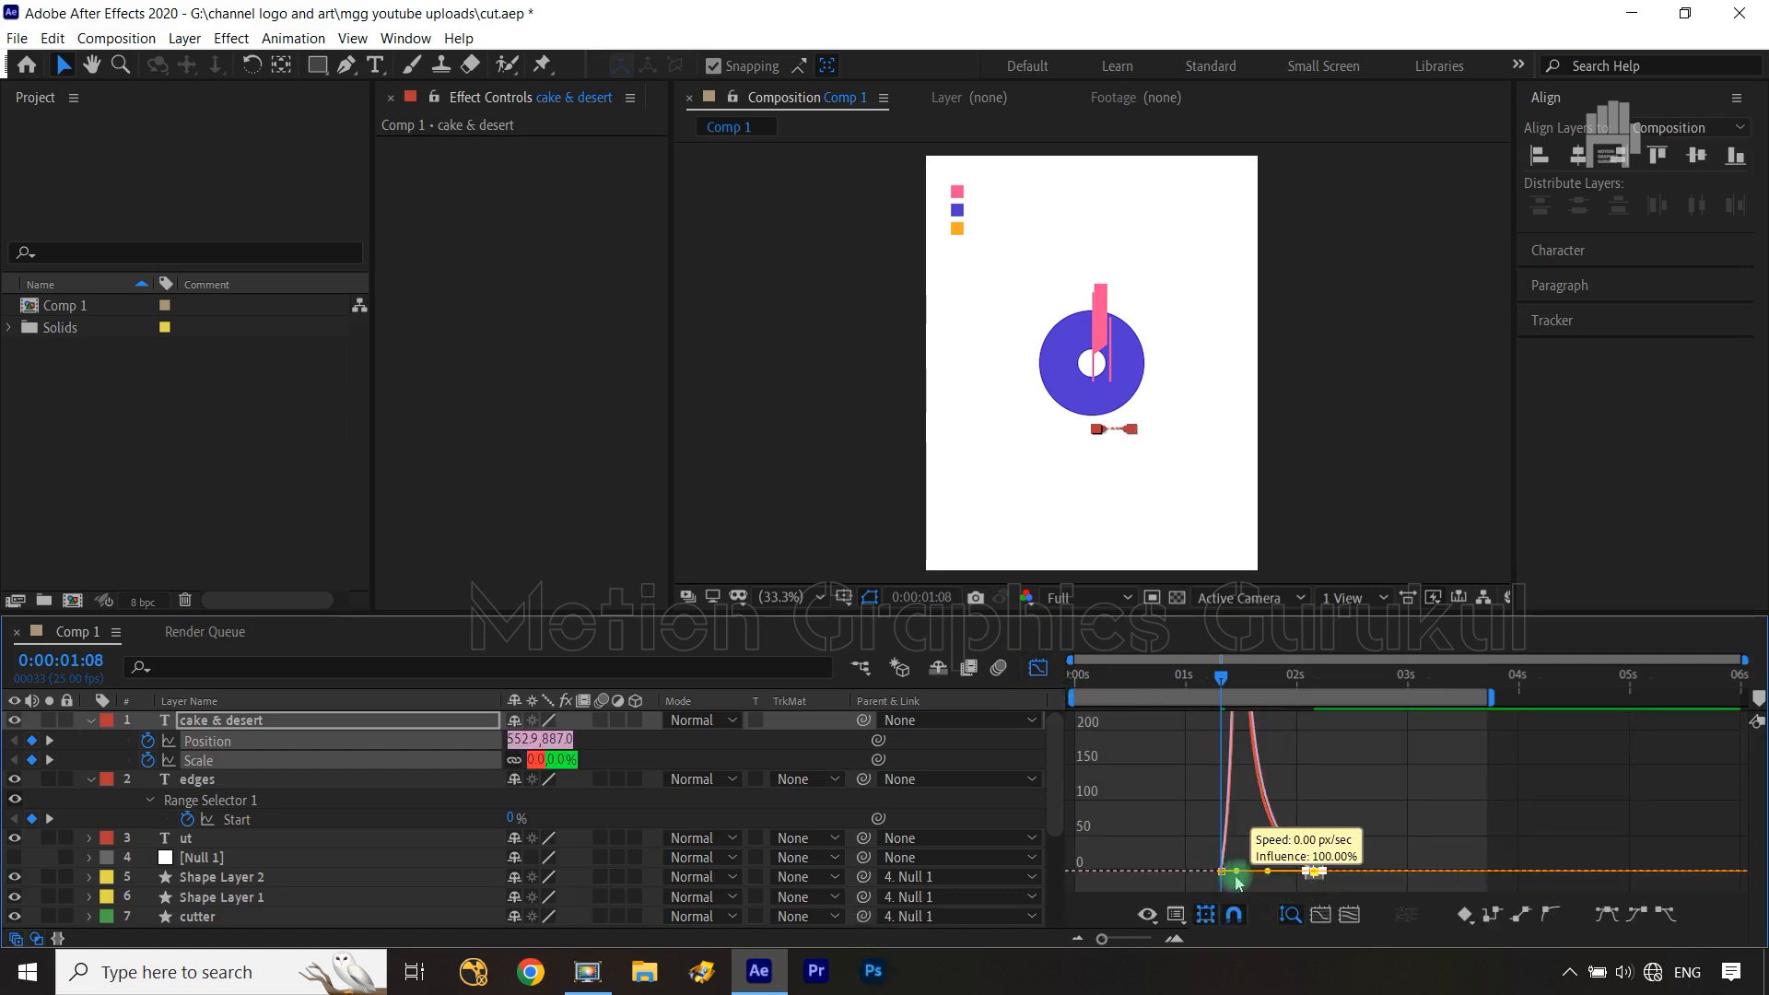
pyautogui.click(1035, 672)
pyautogui.click(1016, 803)
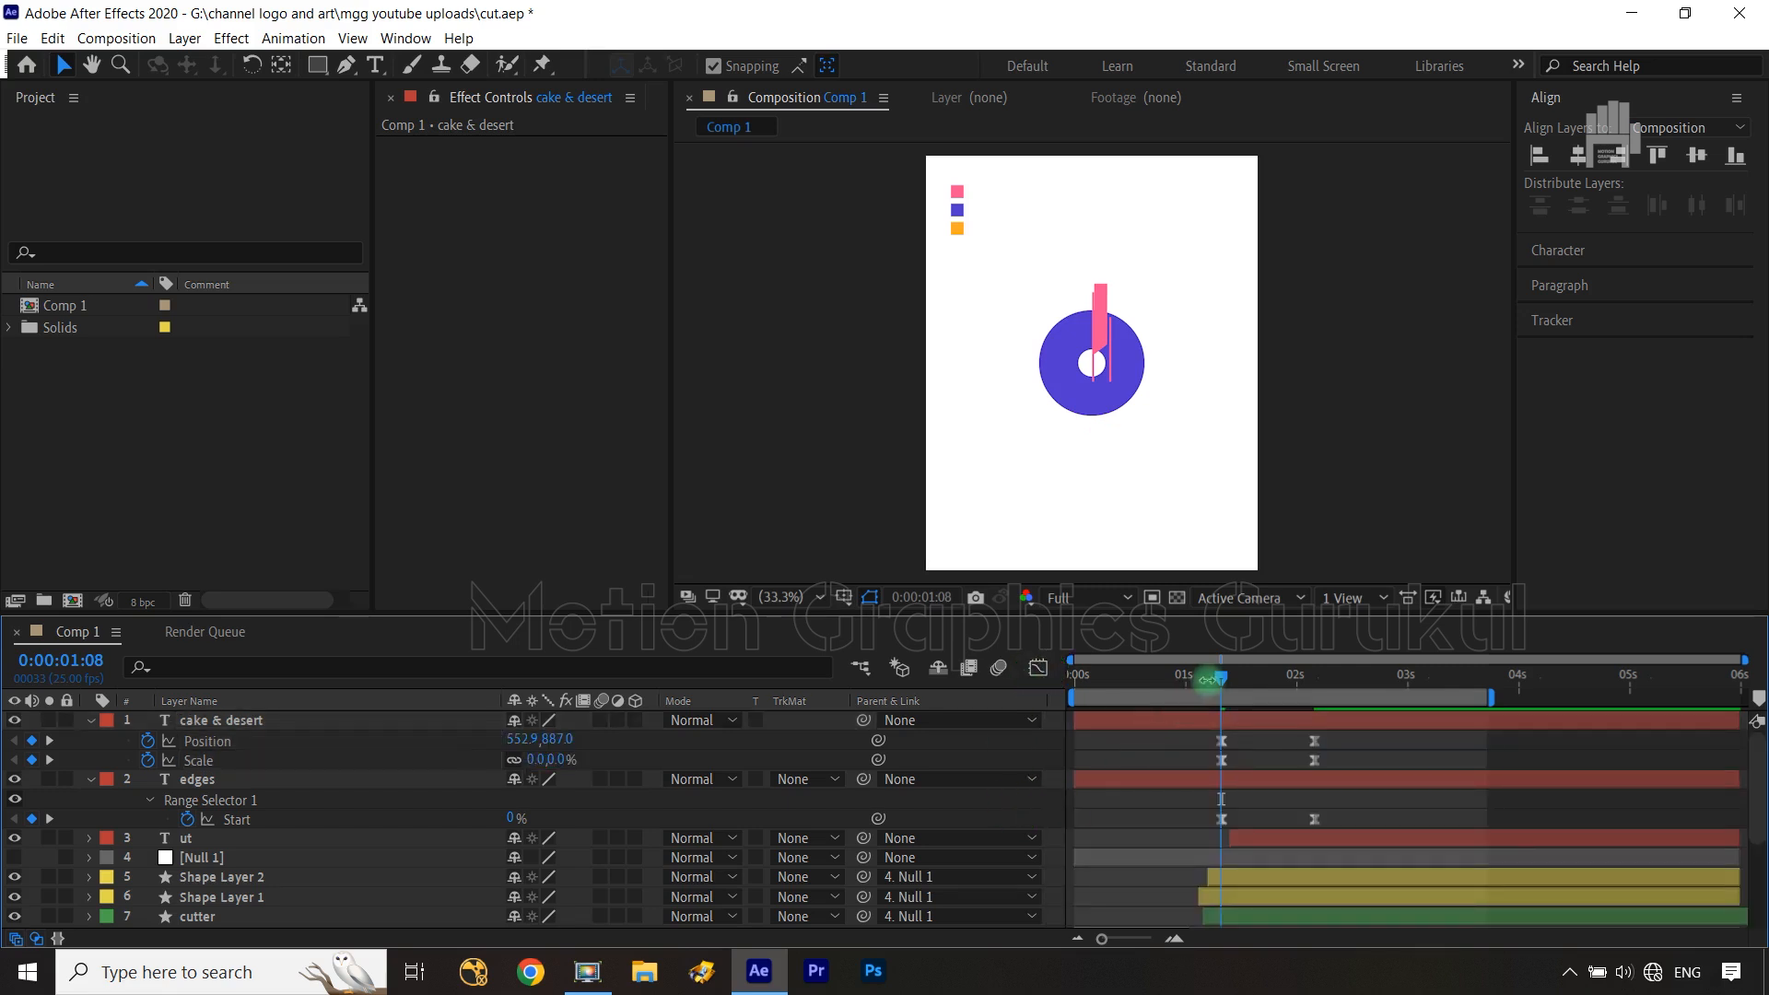
# Preview the full logo animation and scrub through the tagline reveal from 0:00:01:12 to 0:00:01:19
pyautogui.press('space')
pyautogui.press('space')
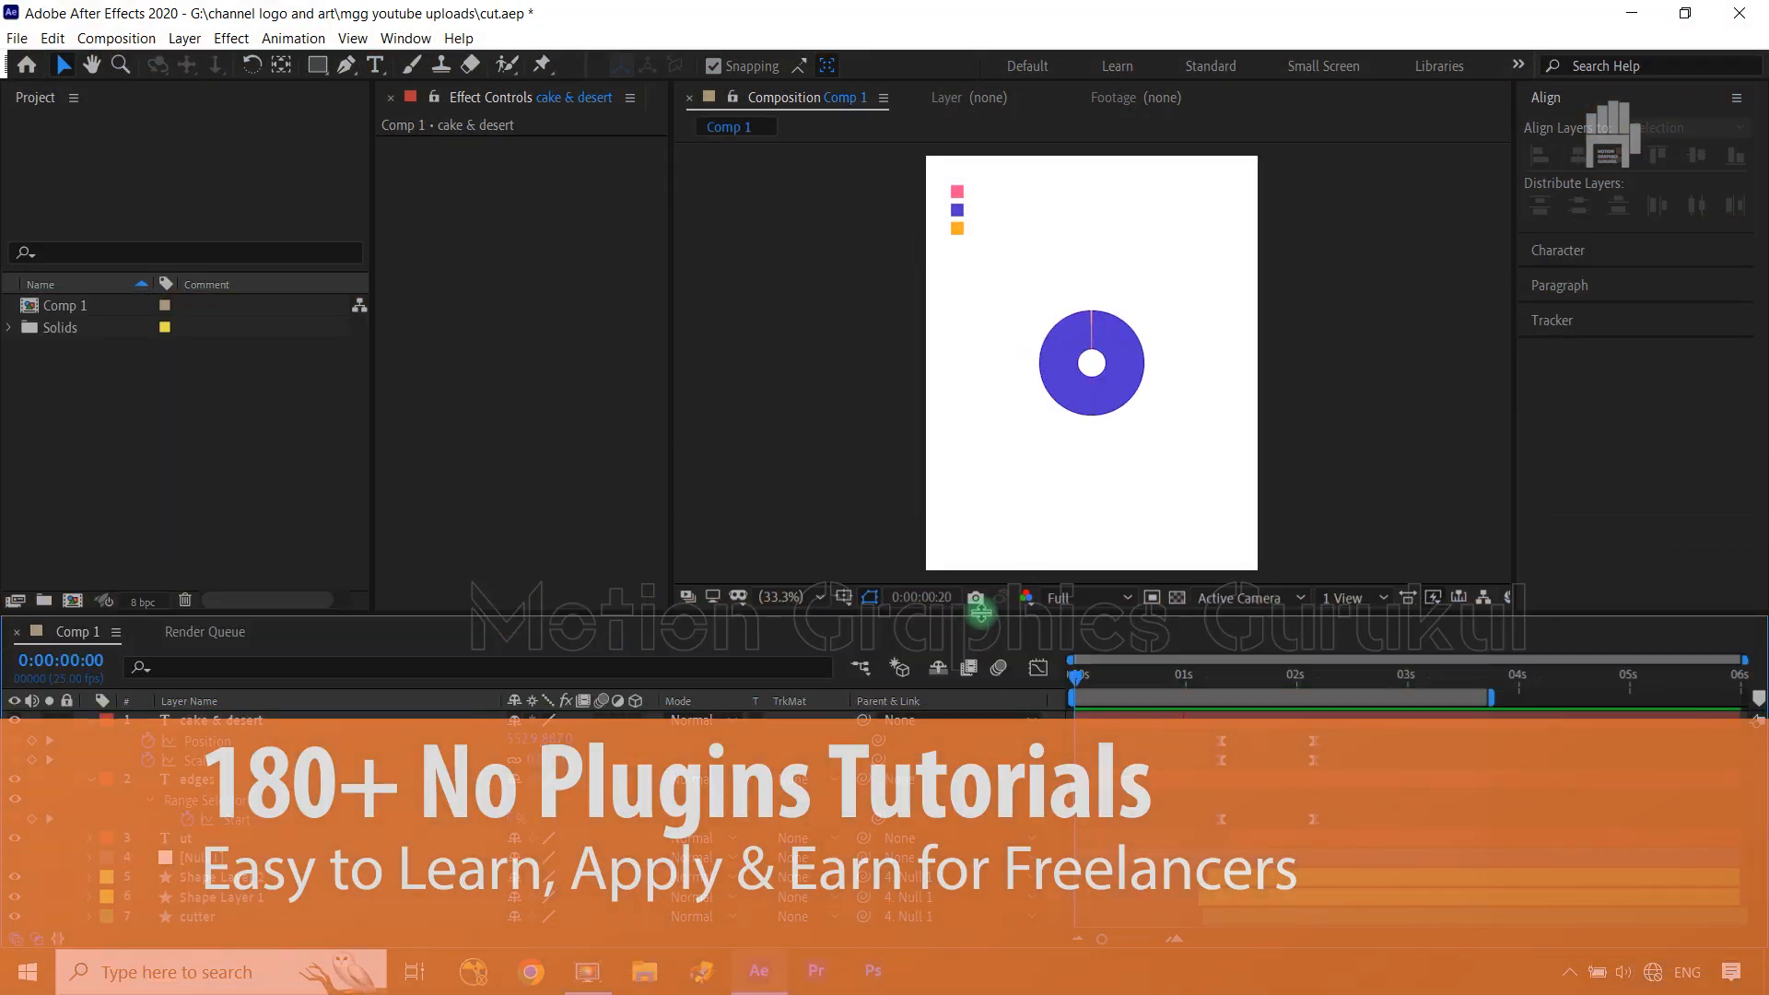
pyautogui.press('space')
pyautogui.moveTo(1293, 682); pyautogui.dragTo(1238, 679)
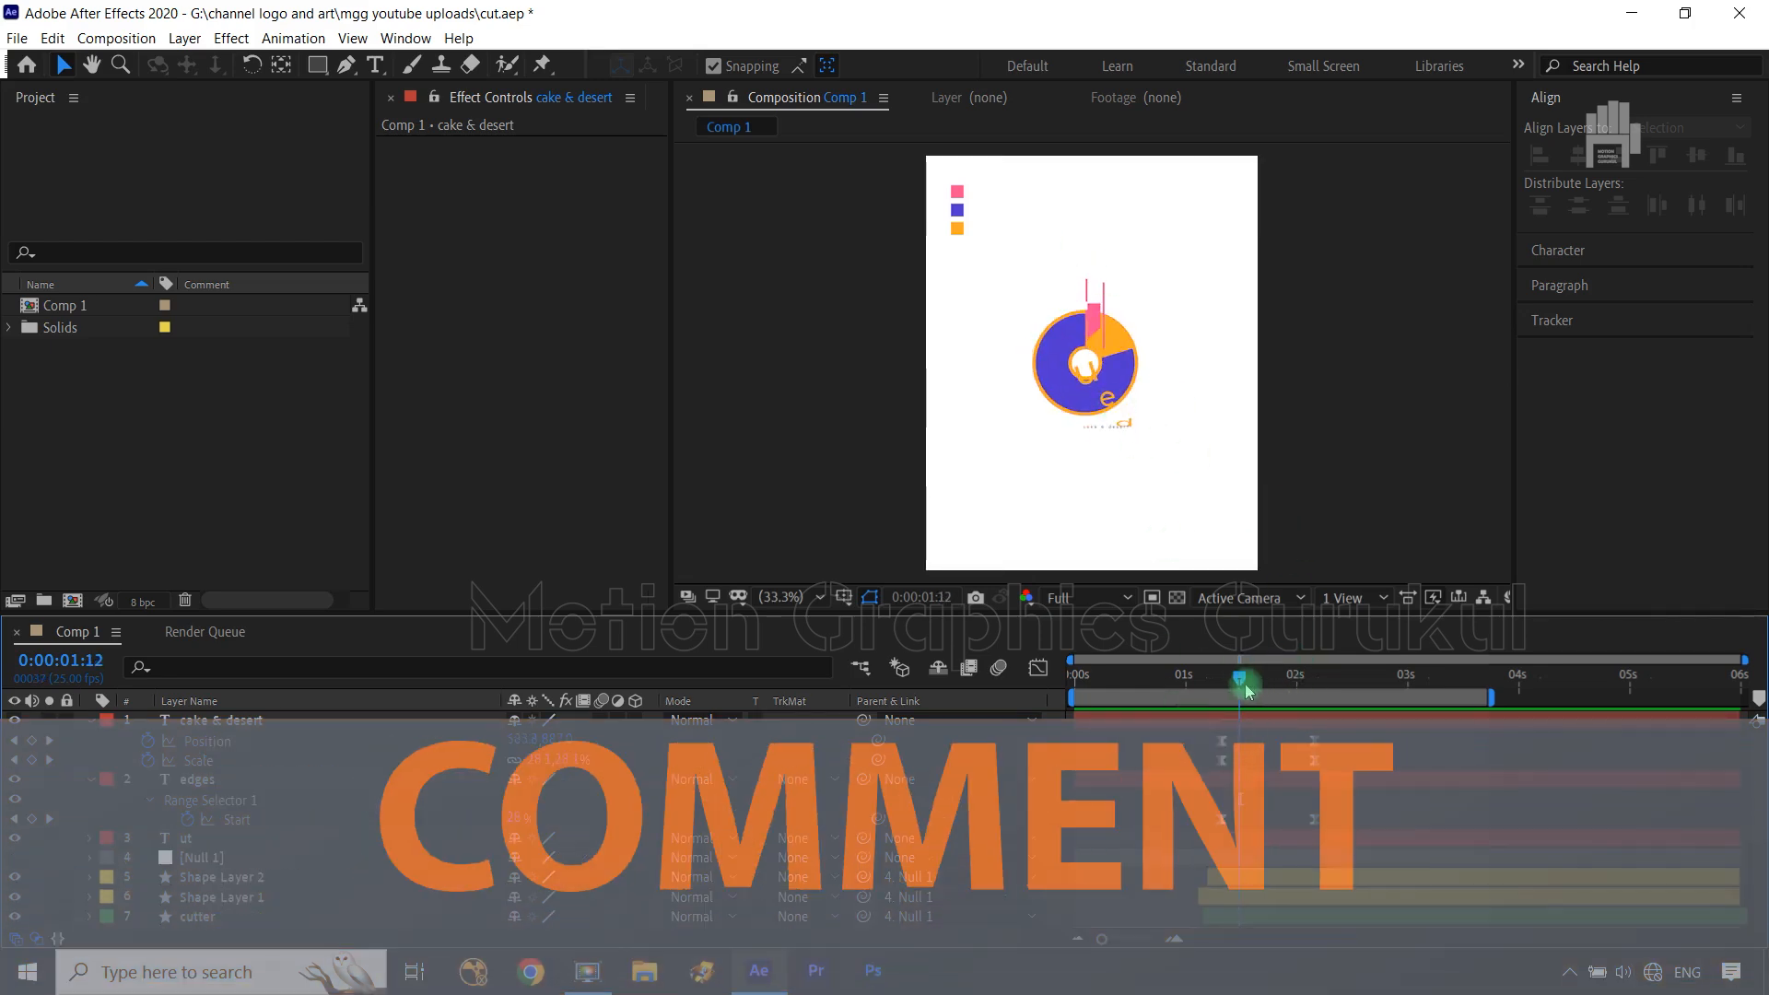
pyautogui.moveTo(1245, 686); pyautogui.dragTo(1271, 678)
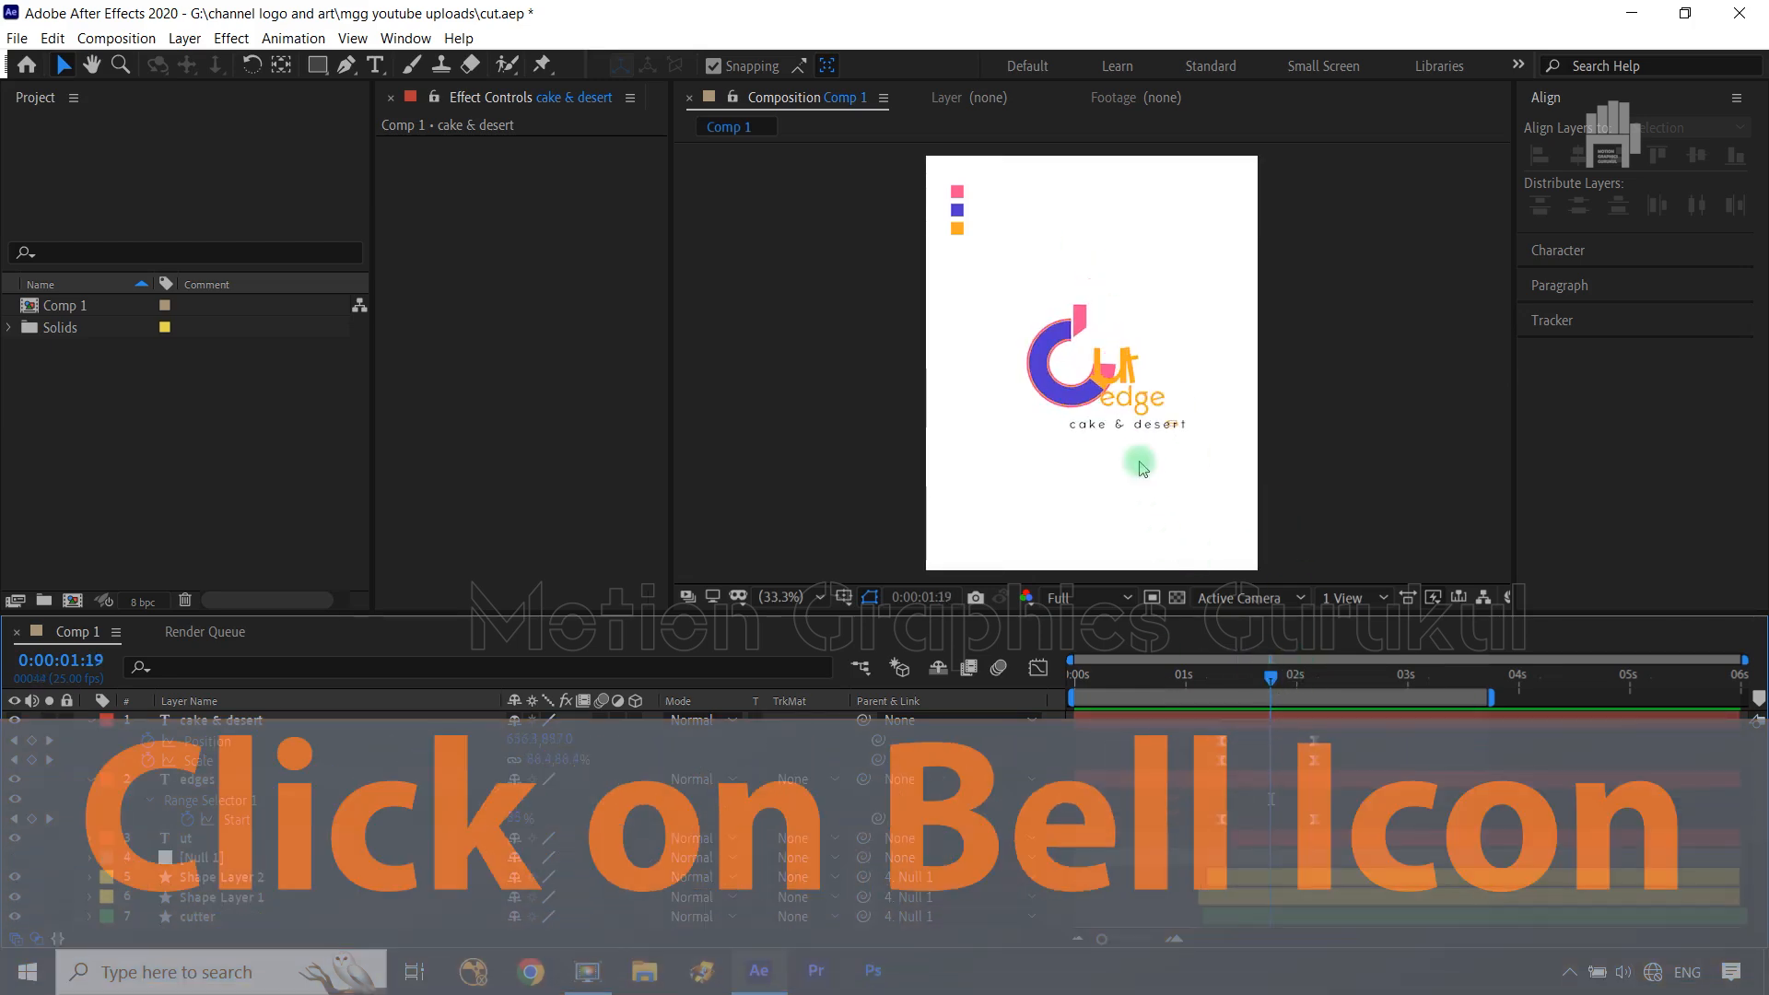